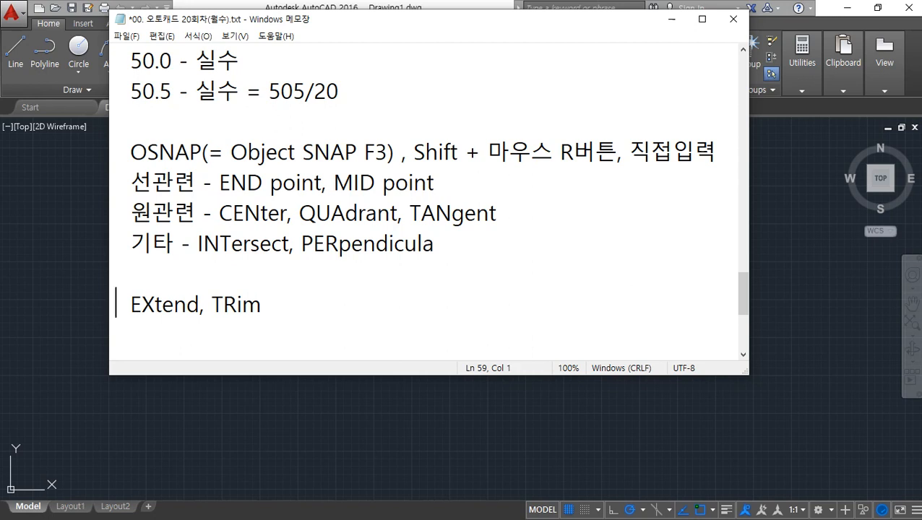
Step: Add a separate line reading "Offset" above the "EXtend, TRim" line in the notes
key(Right)
key(Right)
text(Offset)
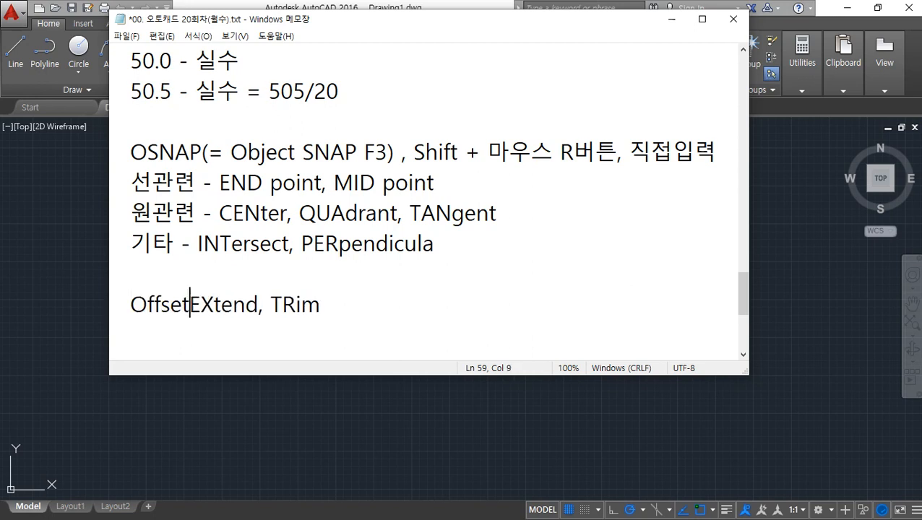
key(Return)
key(BackSpace)
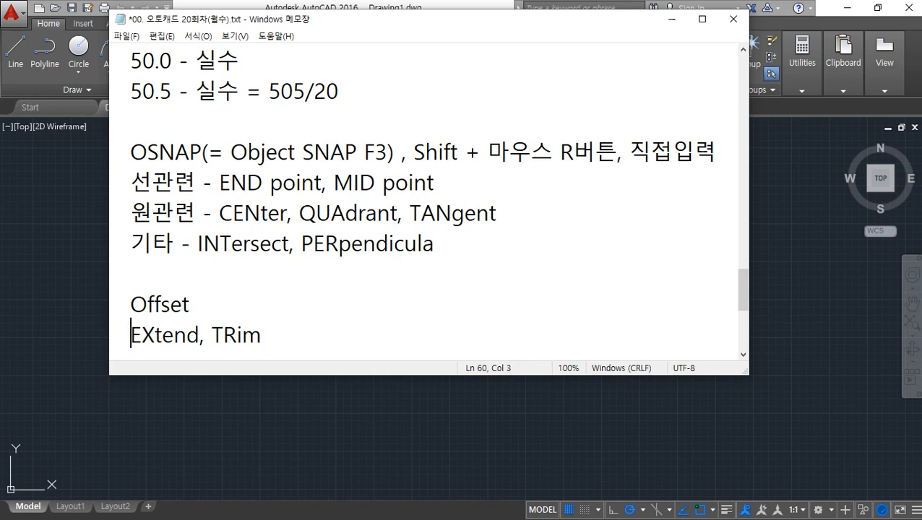
Step: Split "EXtend, TRim" into two separate lines, removing the comma and space between them
key(Up)
key(shift+Home)
key(Down)
key(Right)
key(Right)
key(Right)
key(Right)
key(Right)
key(Right)
key(Right)
key(Right)
key(Right)
key(BackSpace)
key(Delete)
key(Return)
key(Up)
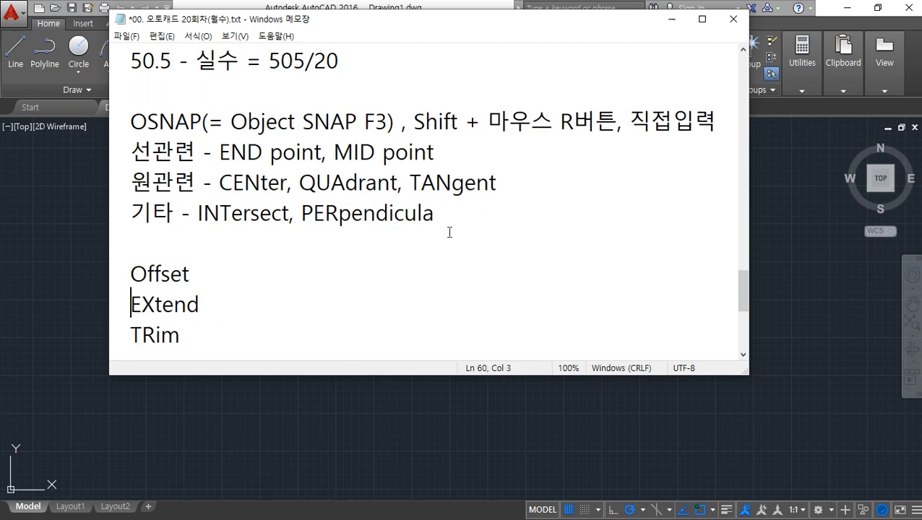
Step: Append the Korean description "(간격띄우기)" to the Offset line
key(Left)
text(()
text(rks)
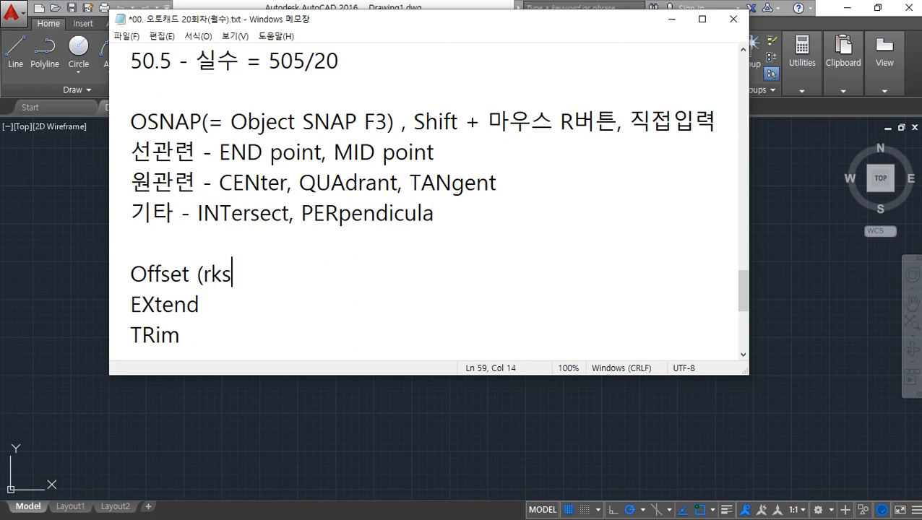
key(BackSpace)
key(BackSpace)
key(BackSpace)
key(Hangul)
text(간격띄우기))
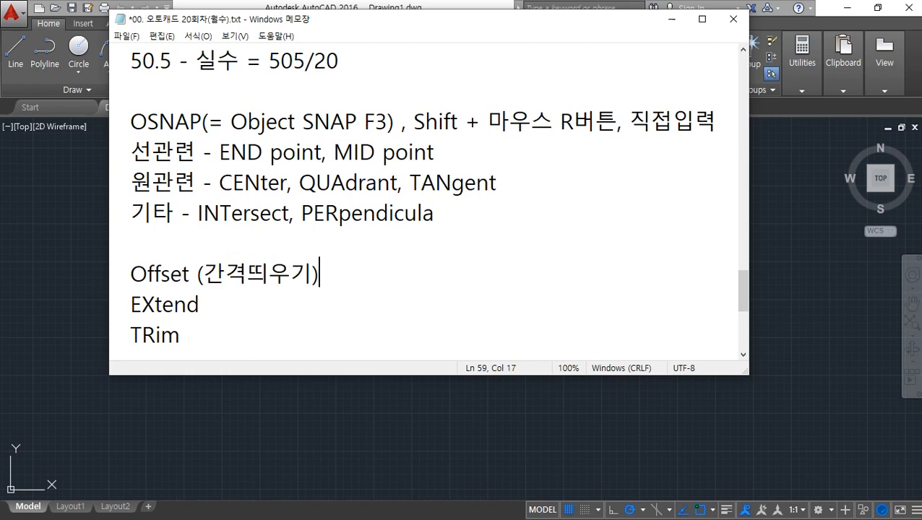
Step: Append "(연장)" to the EXtend line and "(자르기)" to the TRim line
key(Down)
text((여ㄴ장))
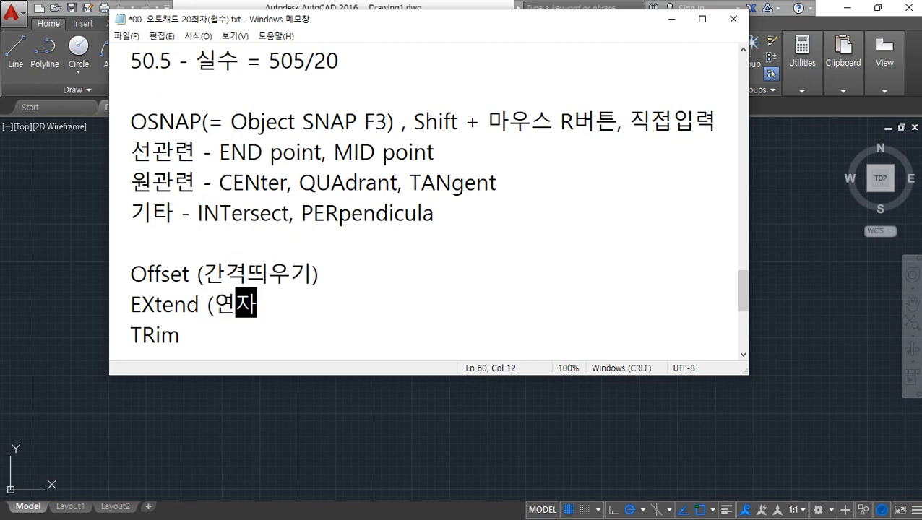
key(Down)
text(()
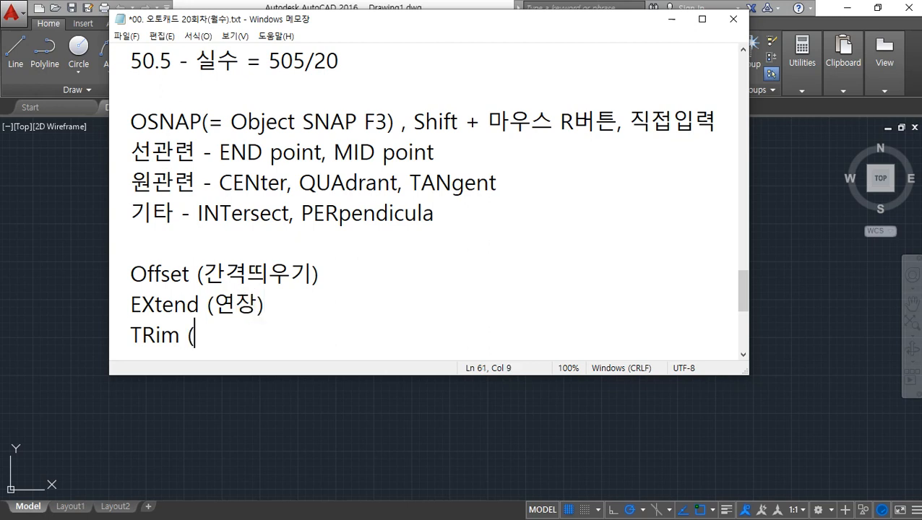
text(자르기))
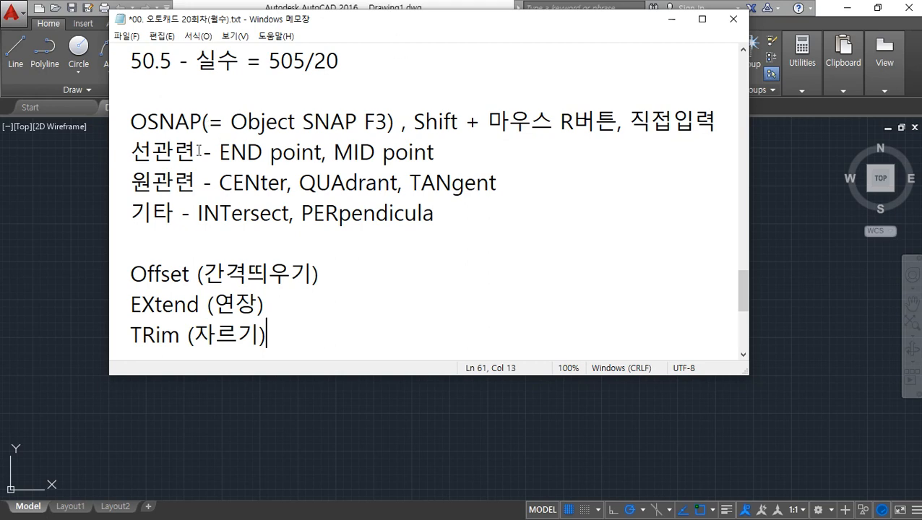
Step: Insert "객체스냅" before "F3" in the parentheses of the OSNAP line
double_click(159, 122)
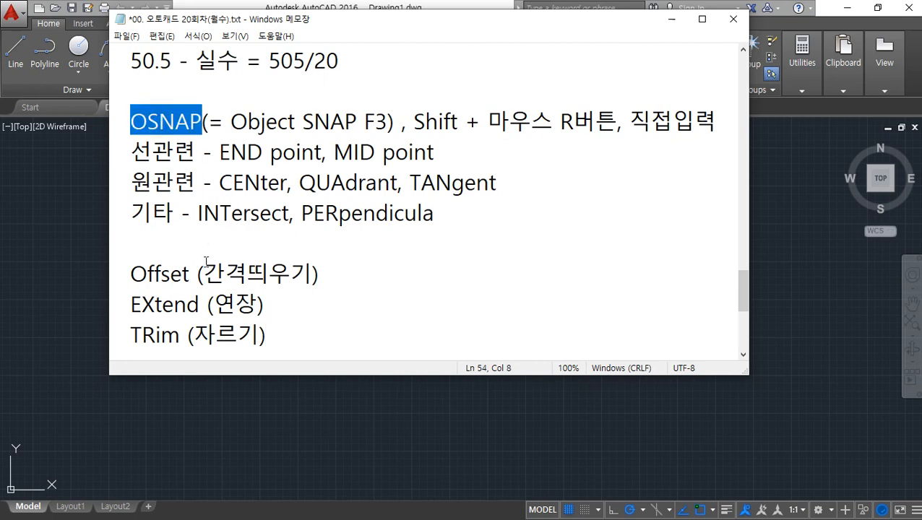
double_click(252, 122)
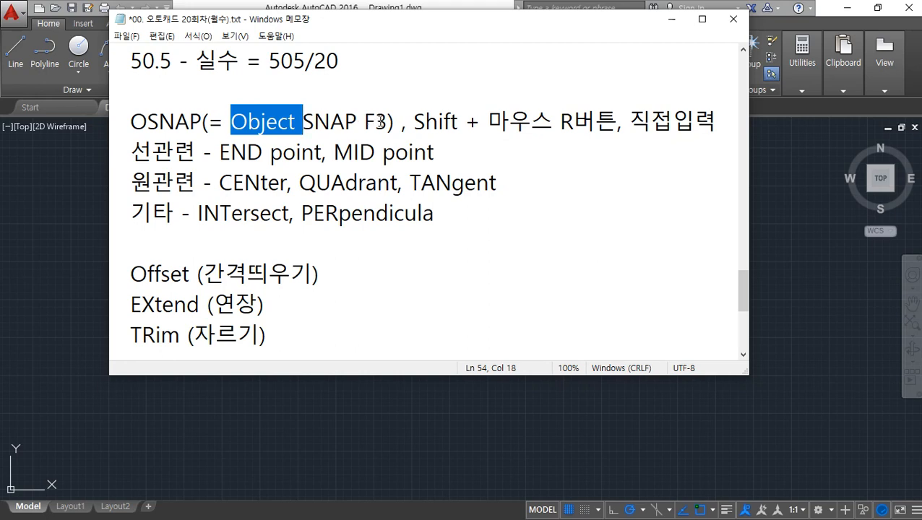
click(363, 121)
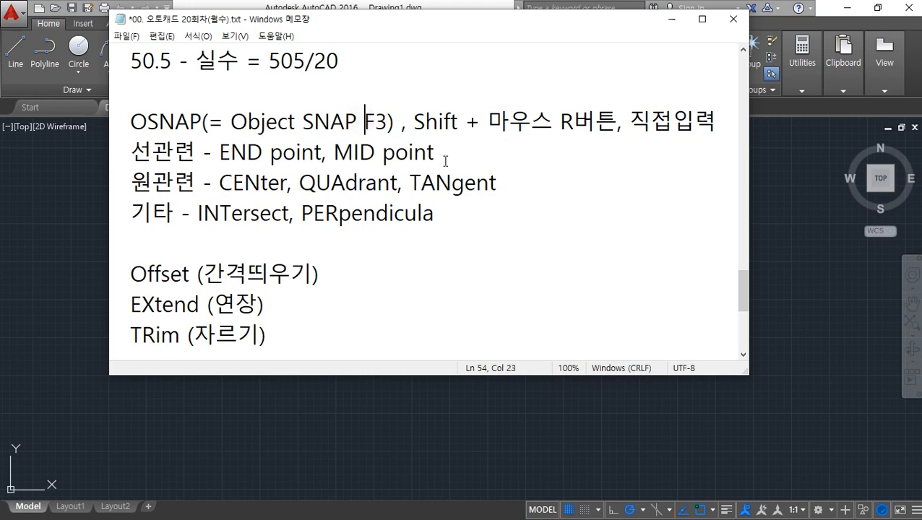
text(객체스)
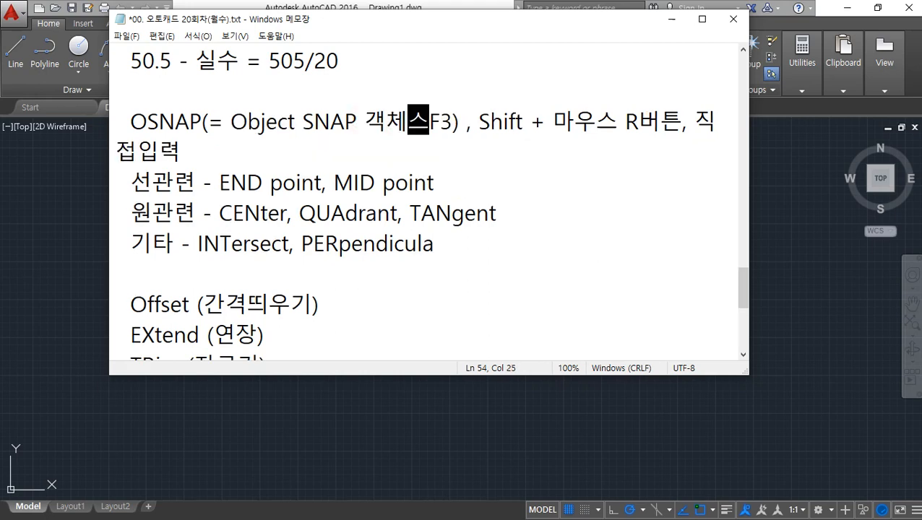
text(냅)
Step: Remove the comma after the OSNAP parentheses and put "Shift + 마우스 R버튼, 직접입력" on its own line
key(Right)
key(Right)
key(Right)
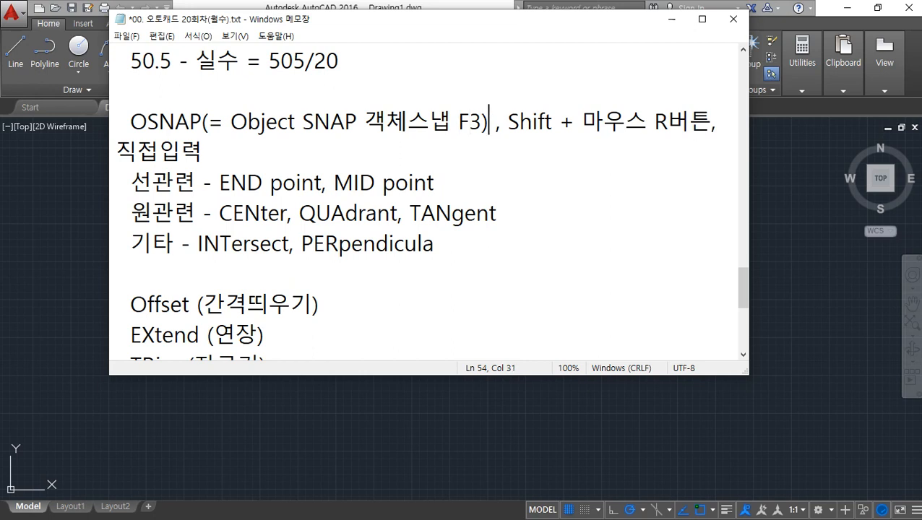
key(Delete)
key(Delete)
key(Return)
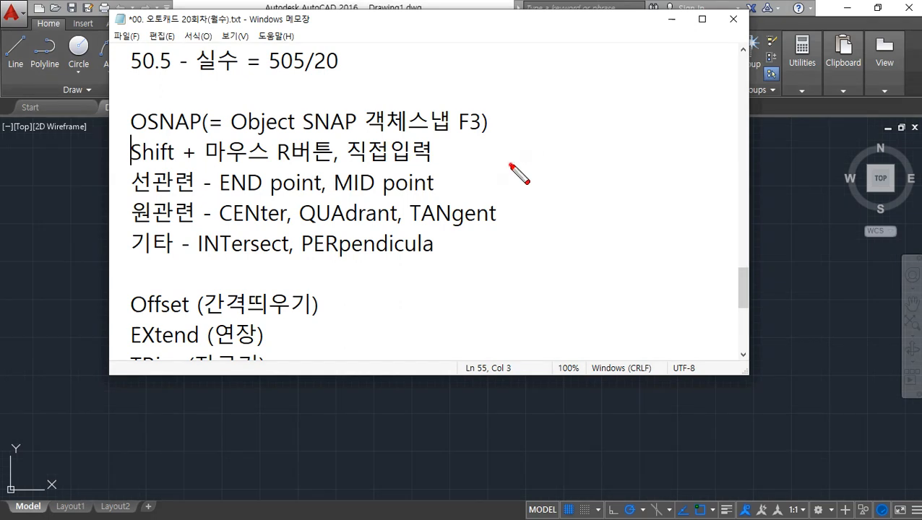
Step: Draw a red horizontal line beside the notes, circling both endpoints and marking its midpoint with a triangle
drag(510, 165, 699, 164)
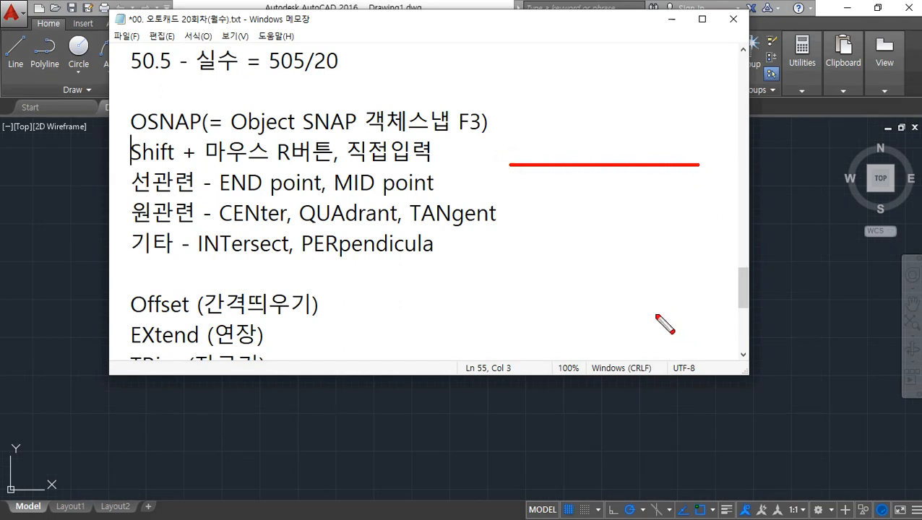
drag(505, 174, 524, 173)
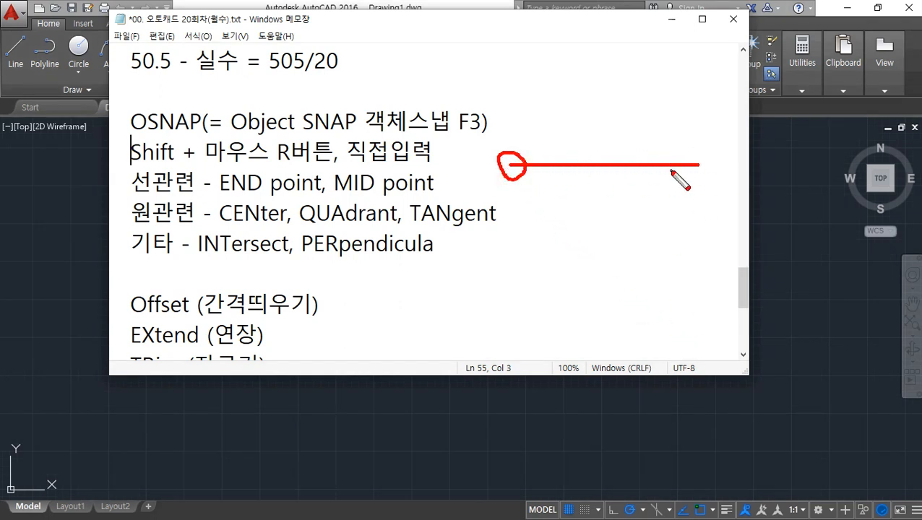
mouse_move(699, 175)
mouse_down()
mouse_move(716, 170)
mouse_move(694, 167)
mouse_up()
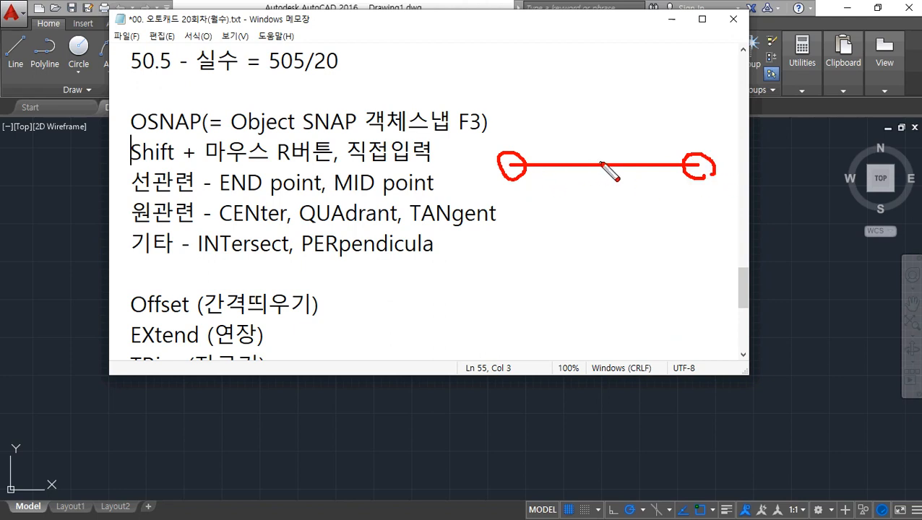
mouse_move(604, 155)
mouse_down()
mouse_move(592, 176)
mouse_move(616, 168)
mouse_move(602, 153)
mouse_up()
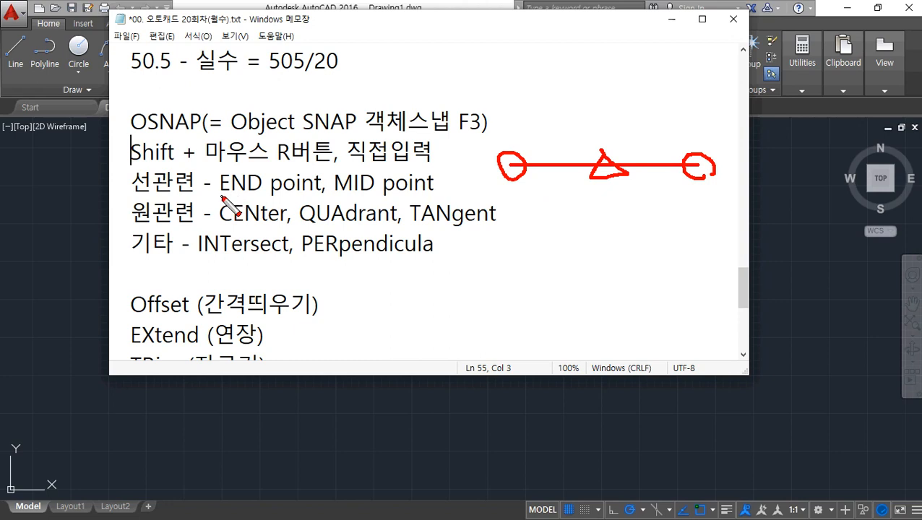
Step: Underline END point and MID point, circle END and MID, strike out both "point" words, and clear the annotations
drag(217, 196, 432, 193)
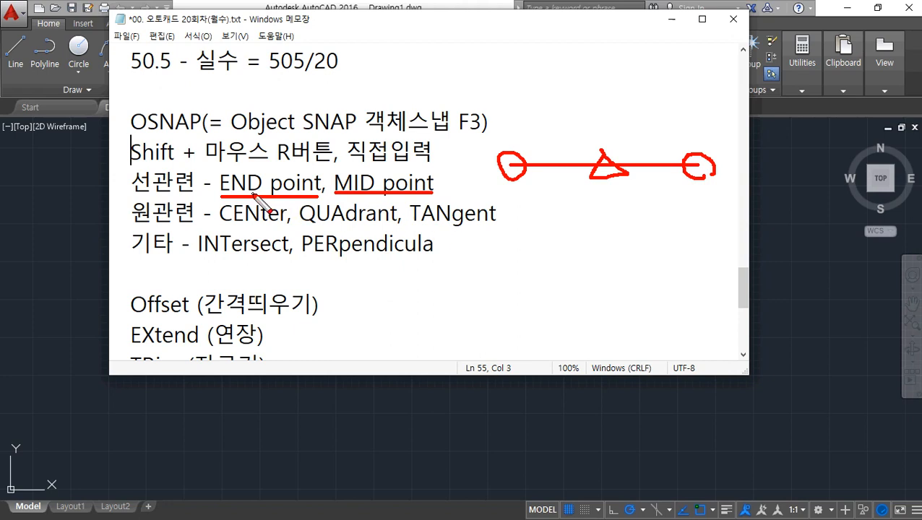
mouse_move(234, 201)
mouse_down()
mouse_move(225, 170)
mouse_move(269, 193)
mouse_up()
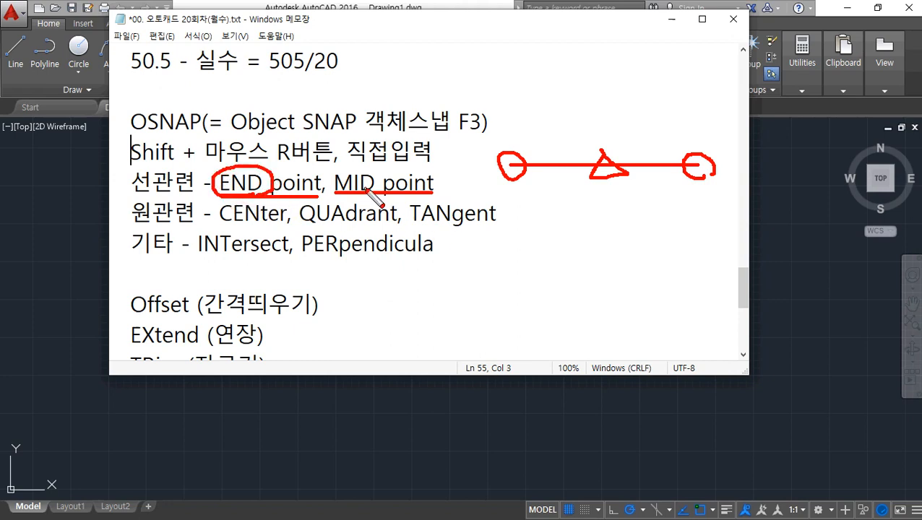
mouse_move(339, 193)
mouse_down()
mouse_move(378, 168)
mouse_move(365, 195)
mouse_up()
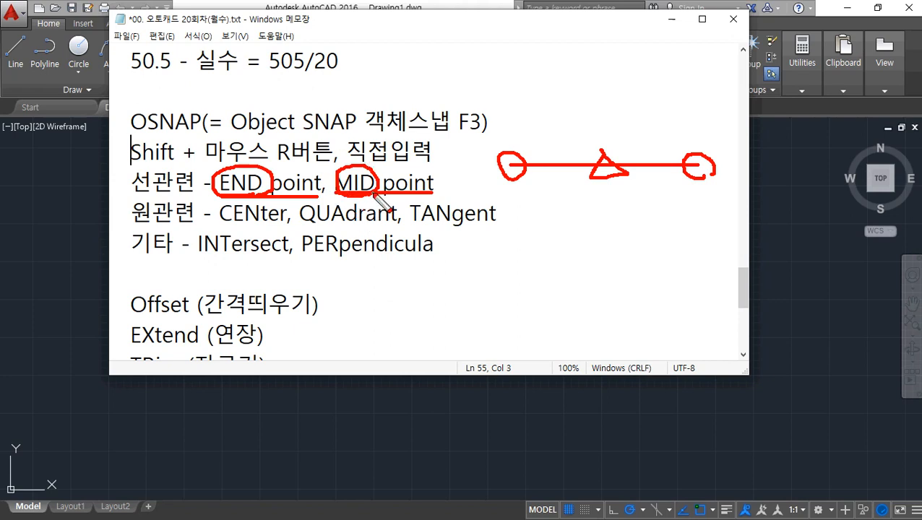
drag(383, 182, 434, 181)
drag(309, 187, 278, 185)
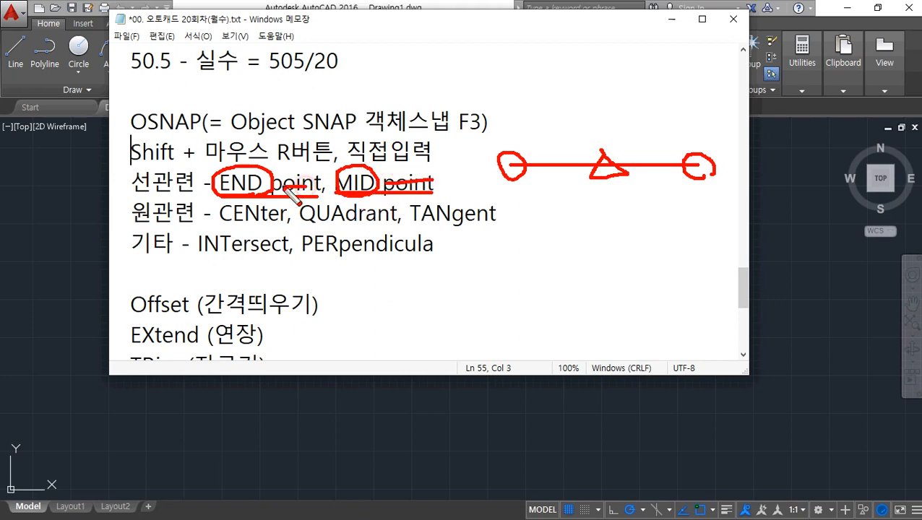
key(e)
Step: Draw a large red circle beside the notes with a small cross marking its center
mouse_move(602, 114)
mouse_down()
mouse_move(517, 194)
mouse_move(601, 265)
mouse_move(653, 153)
mouse_move(601, 116)
mouse_up()
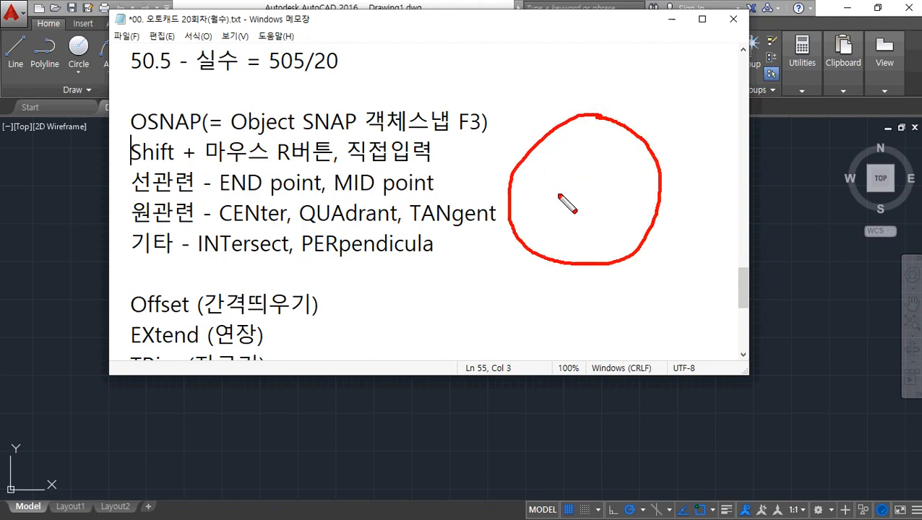
mouse_move(560, 191)
mouse_down()
mouse_move(603, 191)
mouse_move(587, 213)
mouse_up()
click(586, 180)
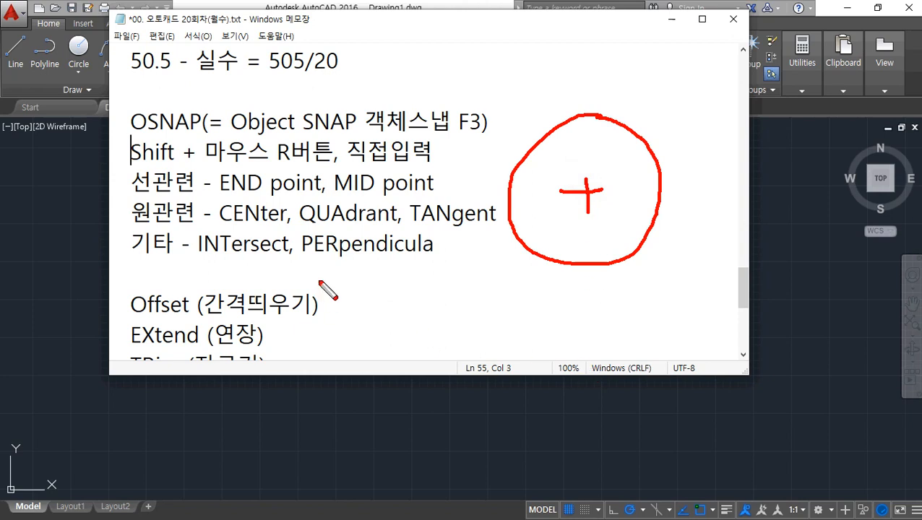
Step: Underline CENter and QUAdrant, scribble over "drant", and clear all annotations
drag(280, 224, 239, 226)
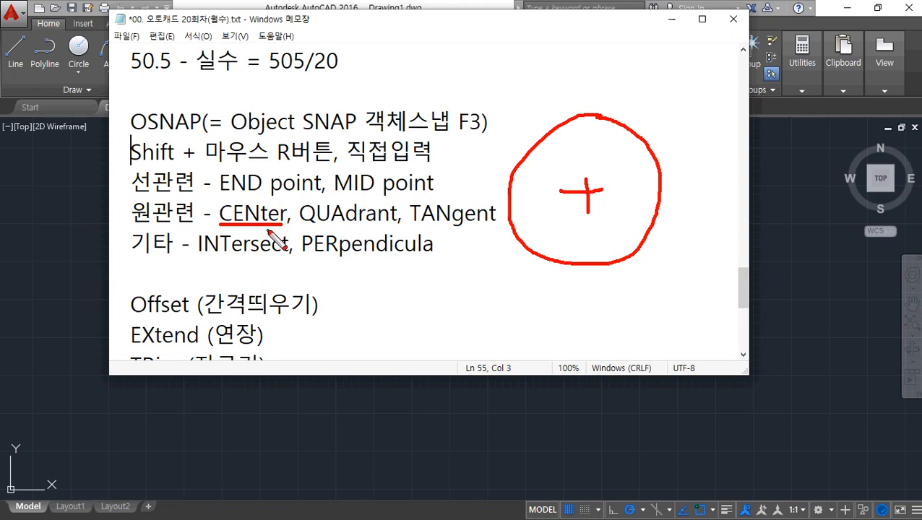
drag(301, 226, 395, 226)
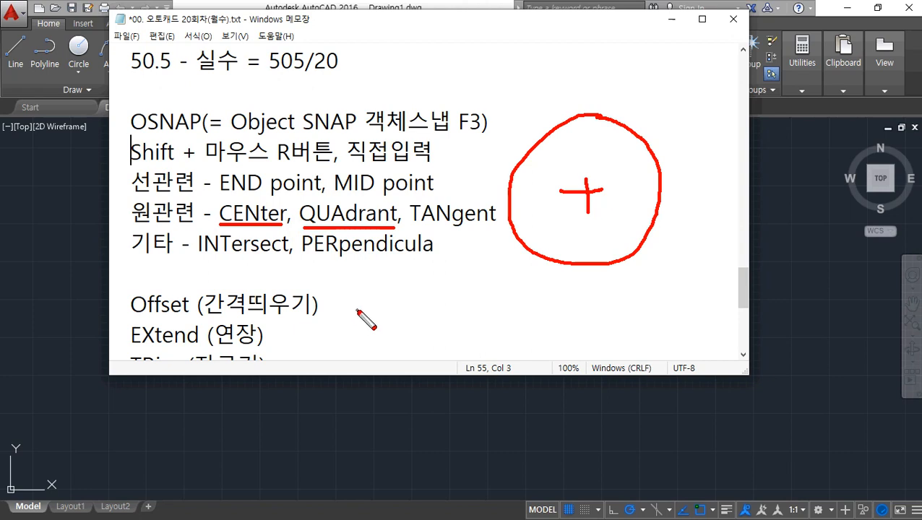
drag(345, 216, 397, 221)
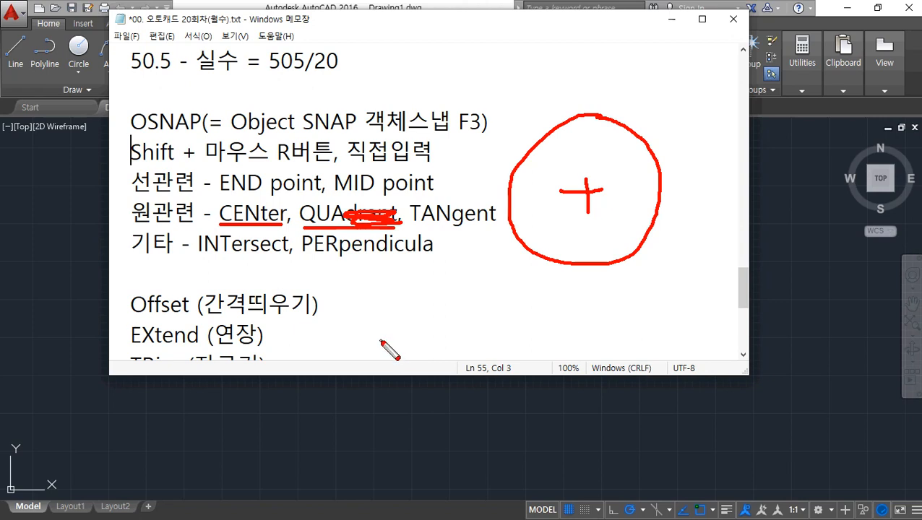
key(e)
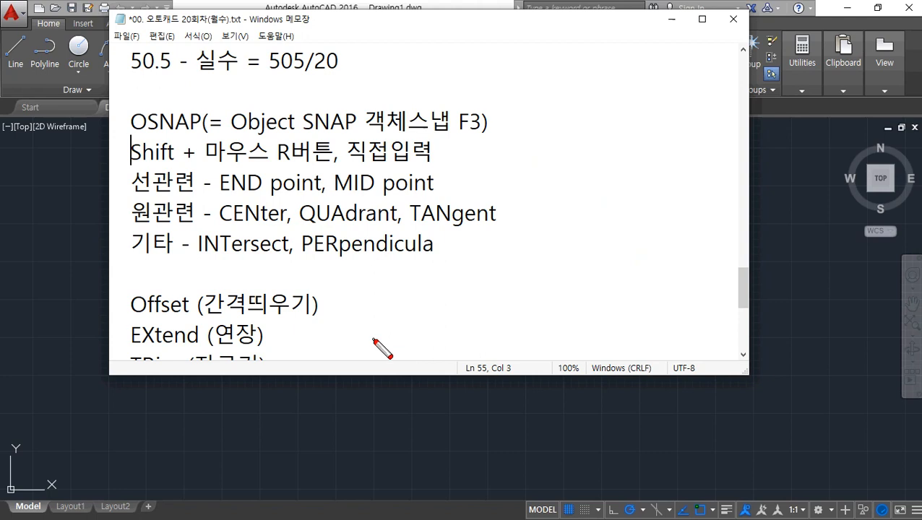
Step: Underline the abbreviations QUA and CEN in the circle-related snap line in red
drag(344, 226, 300, 227)
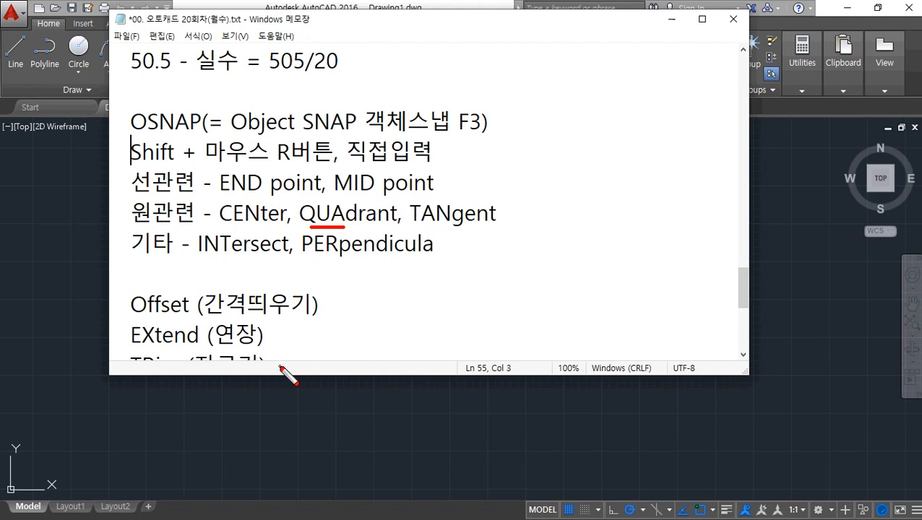
drag(254, 229, 225, 231)
drag(337, 228, 317, 226)
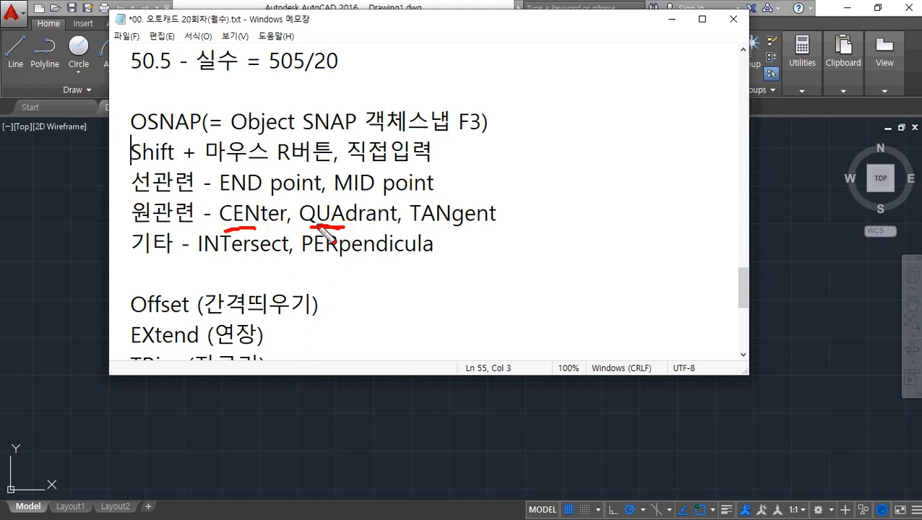
Step: Draw a circle crossed by horizontal and vertical axes, circle its four quadrant points, and exit the annotation mode
mouse_move(577, 150)
mouse_down()
mouse_move(539, 189)
mouse_move(606, 246)
mouse_move(611, 156)
mouse_move(582, 149)
mouse_up()
drag(515, 197, 660, 197)
drag(578, 121, 579, 322)
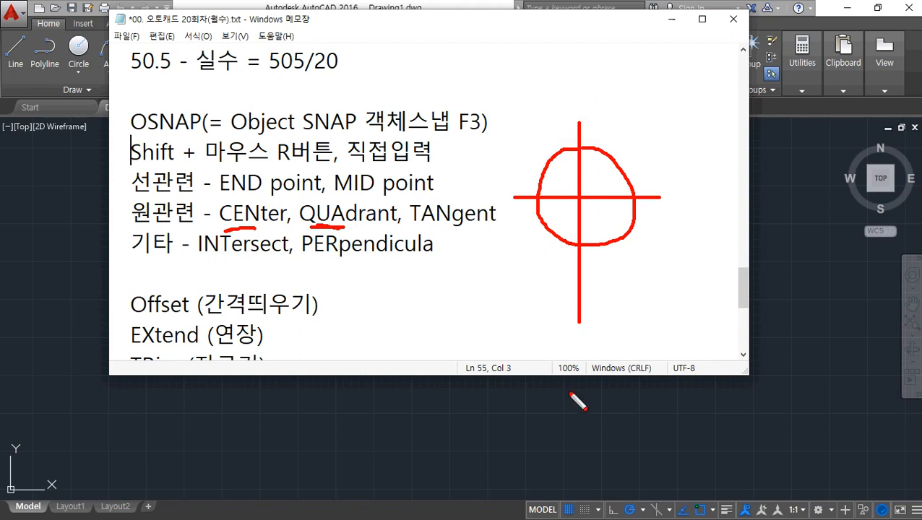
mouse_move(634, 189)
mouse_down()
mouse_move(640, 204)
mouse_move(626, 198)
mouse_up()
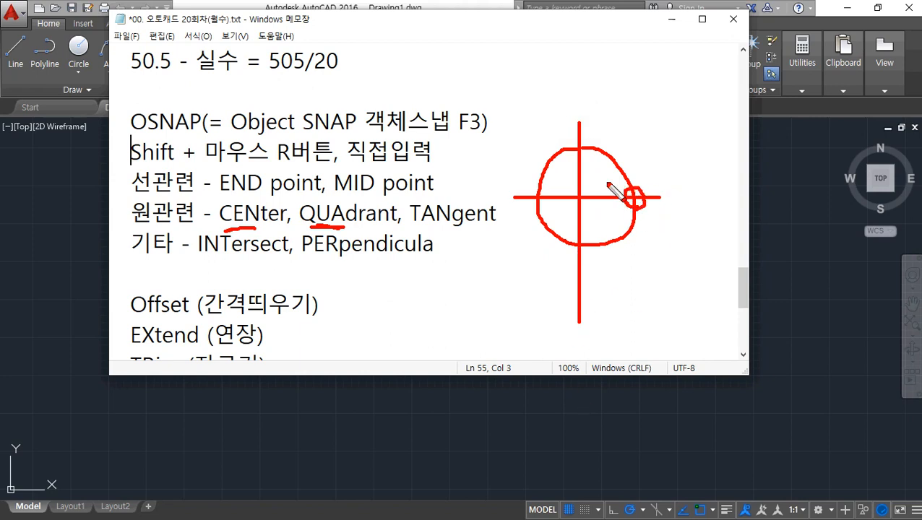
mouse_move(588, 155)
mouse_down()
mouse_move(579, 142)
mouse_move(580, 156)
mouse_up()
mouse_move(548, 206)
mouse_down()
mouse_move(527, 204)
mouse_move(547, 205)
mouse_up()
mouse_move(587, 249)
mouse_down()
mouse_move(569, 233)
mouse_move(576, 269)
mouse_up()
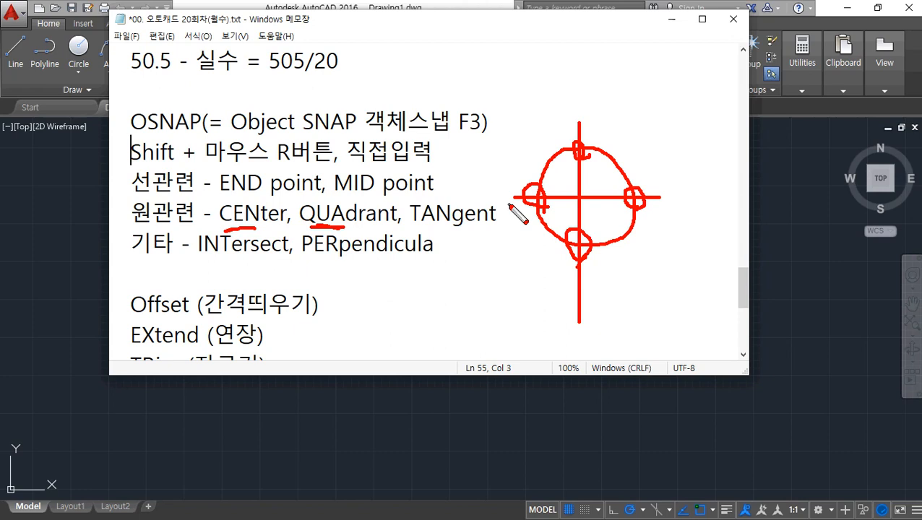
key(Escape)
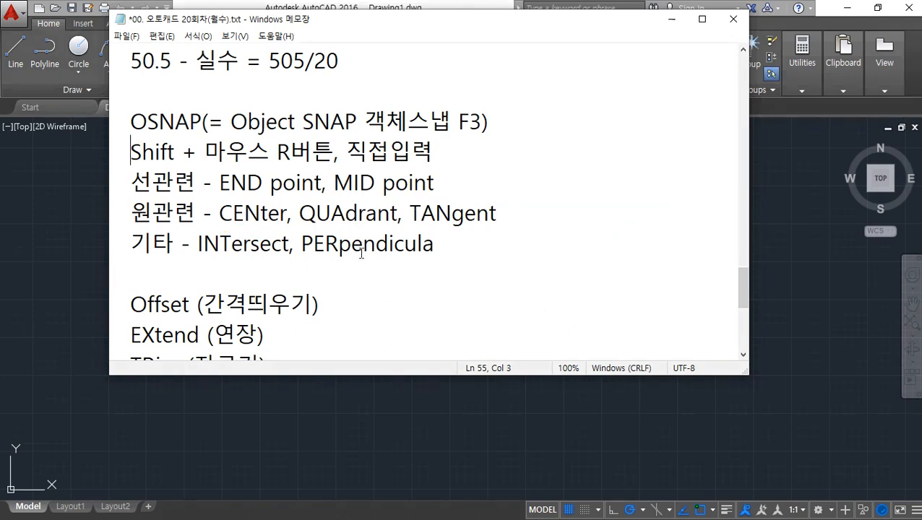
Step: Underline the word QUAdrant in red in the circle-related snap line, and exit the annotation mode
key(ctrl+2)
drag(398, 223, 306, 222)
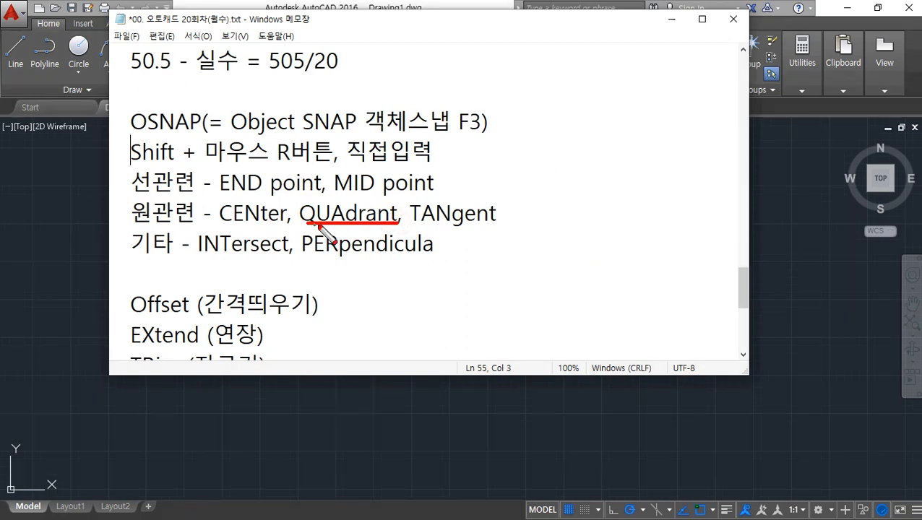
key(Escape)
Step: In the circle-related line, add the Korean meanings (사분점) after QUAdrant, (접점) after TANgent and (중심) after CENter
click(394, 213)
click(398, 213)
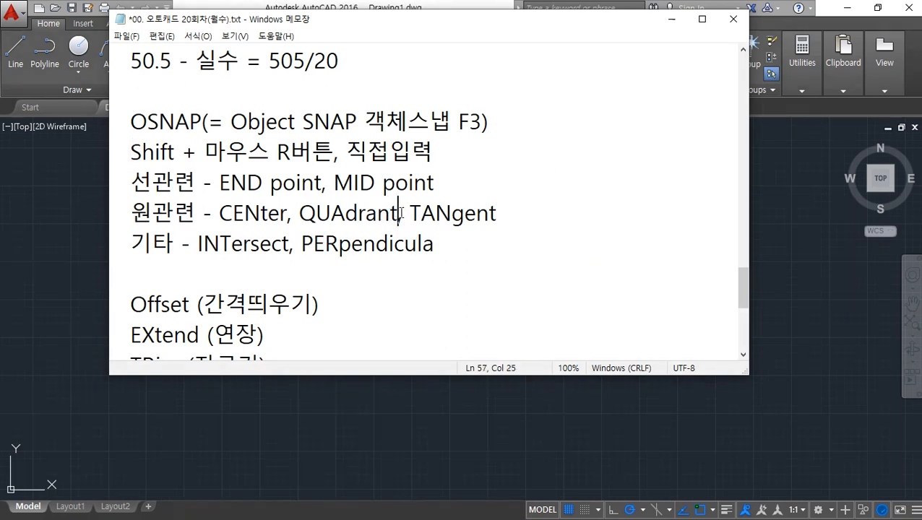
text((사분점)
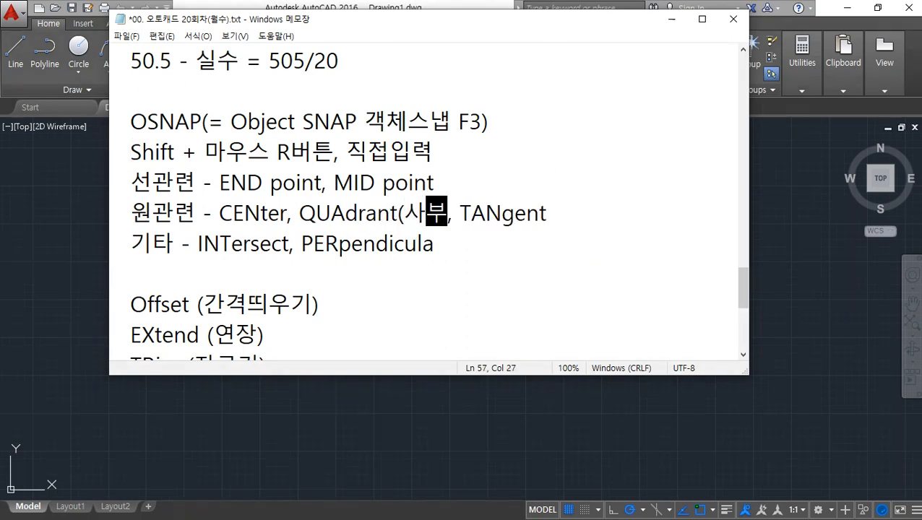
text())
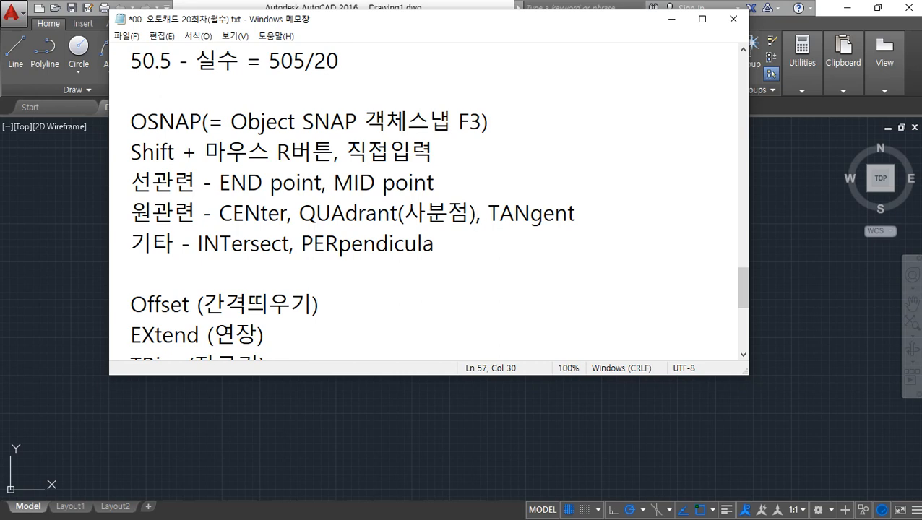
key(End)
text((접점))
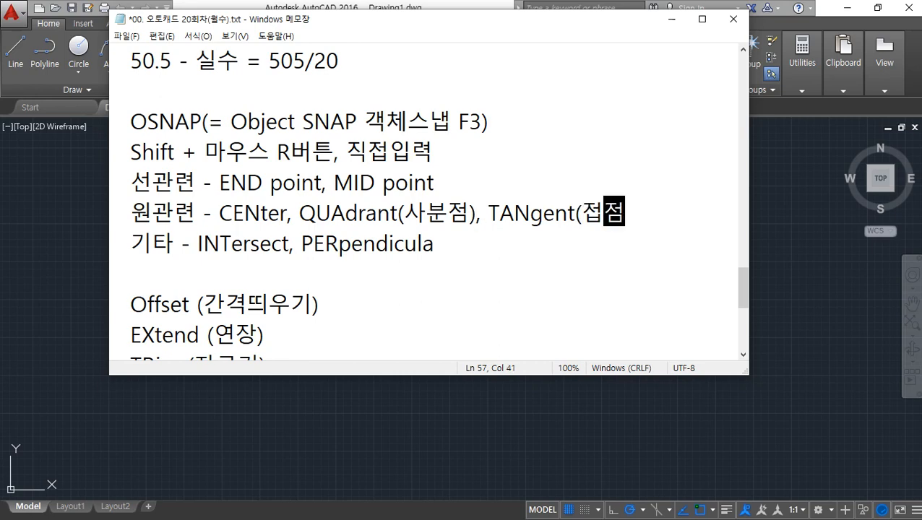
click(285, 213)
text((중ㅅ)
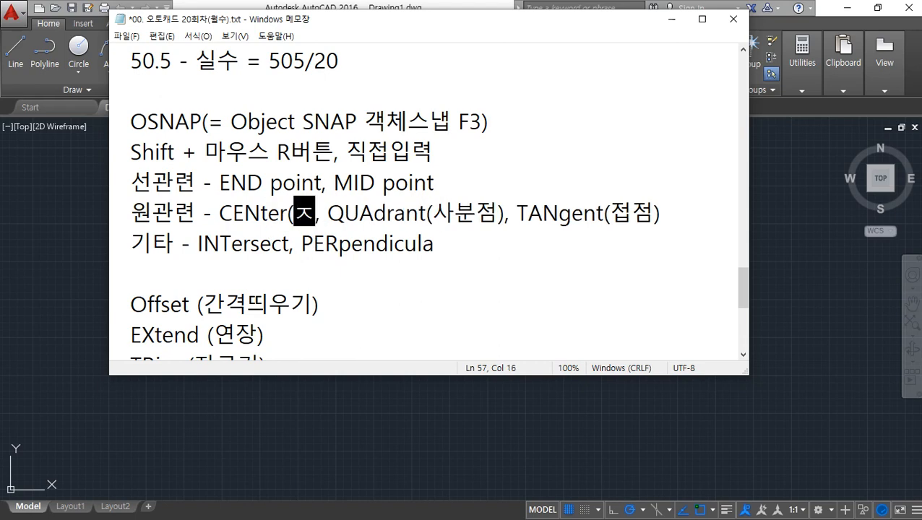
text(ㅣㅁ))
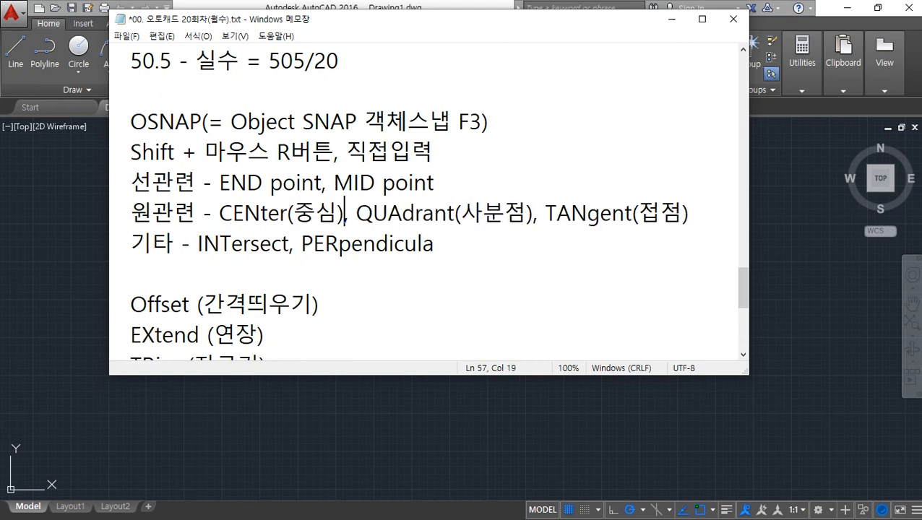
Step: In the line-related snap line, add (중간) after MID point and (끝점) after END point
key(Up)
key(End)
text((중간))
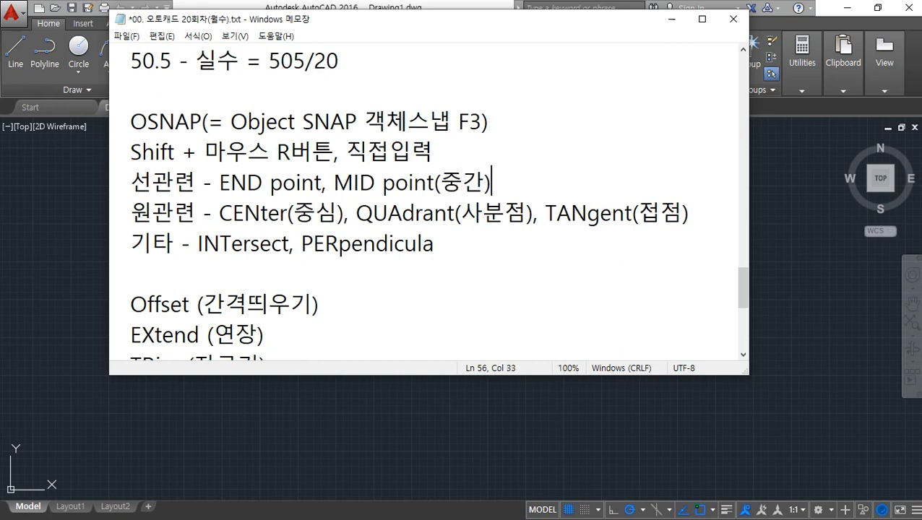
click(327, 182)
text((ㄲ)
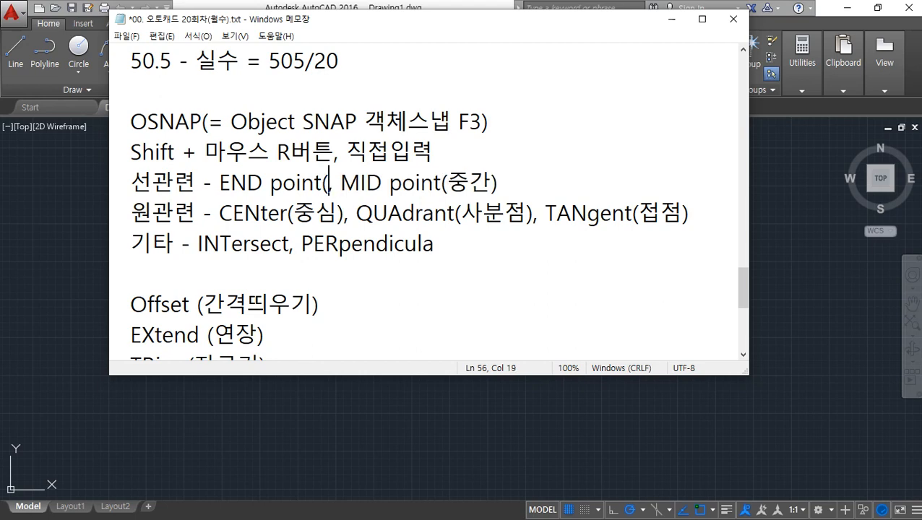
text(끝점))
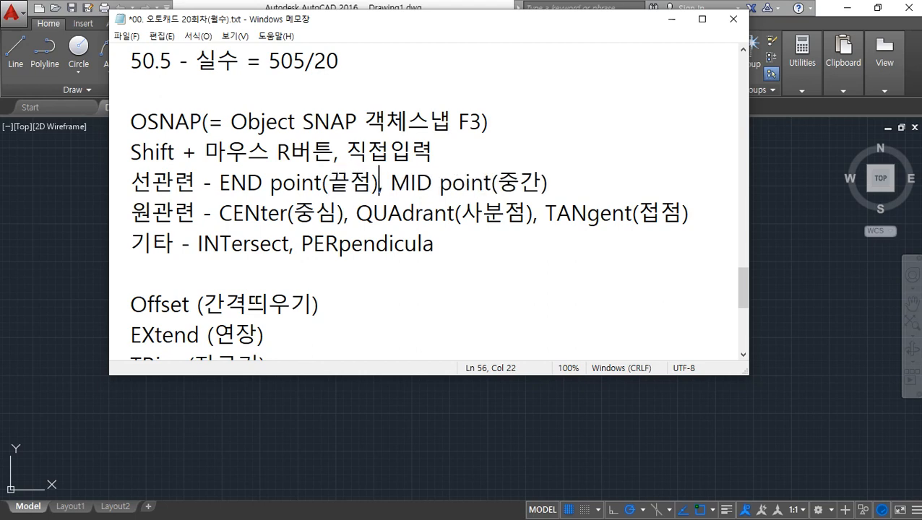
Step: In the 기타 line, add (교차점) after INTersect and (수직점) after PERpendicula
key(Down)
key(Down)
key(Left)
key(Left)
key(Left)
key(Left)
key(Left)
key(Left)
key(Left)
key(Left)
text((교차)
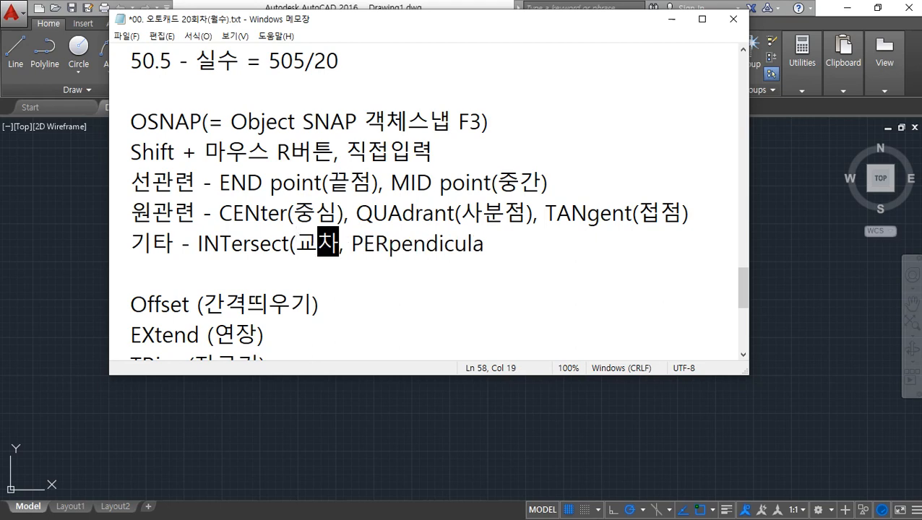
text(점))
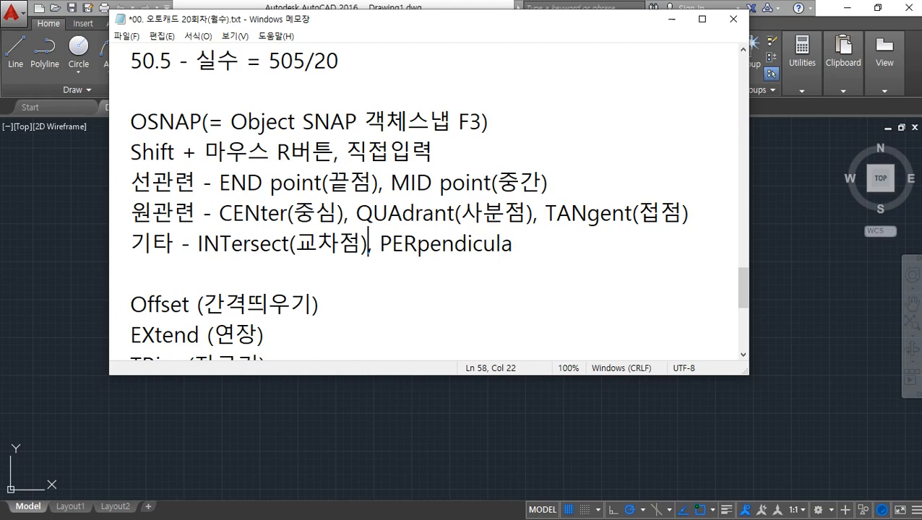
key(End)
text((수직ㅈ)
text(점))
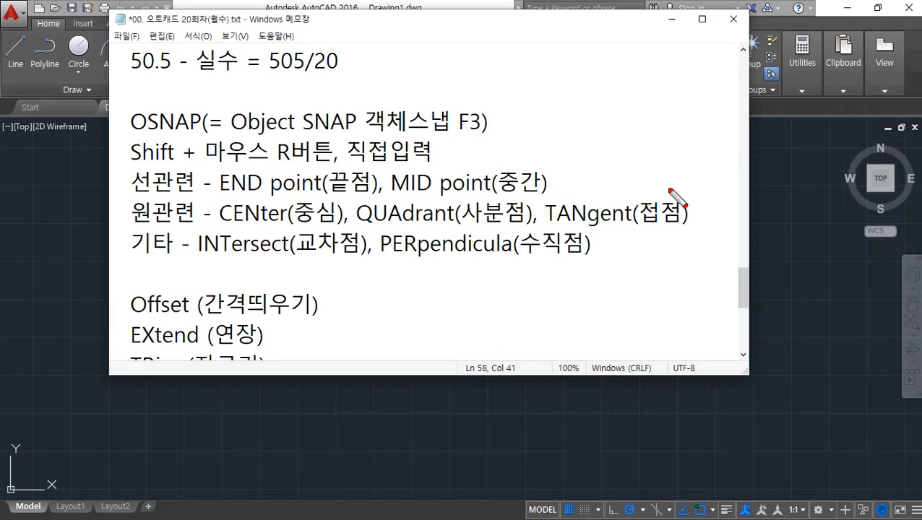
Step: Draw a red vertical line meeting a horizontal line with a right-angle mark over the notes, and clear the sketch
mouse_move(711, 174)
mouse_down()
mouse_move(594, 234)
mouse_move(428, 283)
mouse_up()
mouse_move(560, 31)
mouse_down()
mouse_move(560, 174)
mouse_move(584, 164)
mouse_move(582, 174)
mouse_up()
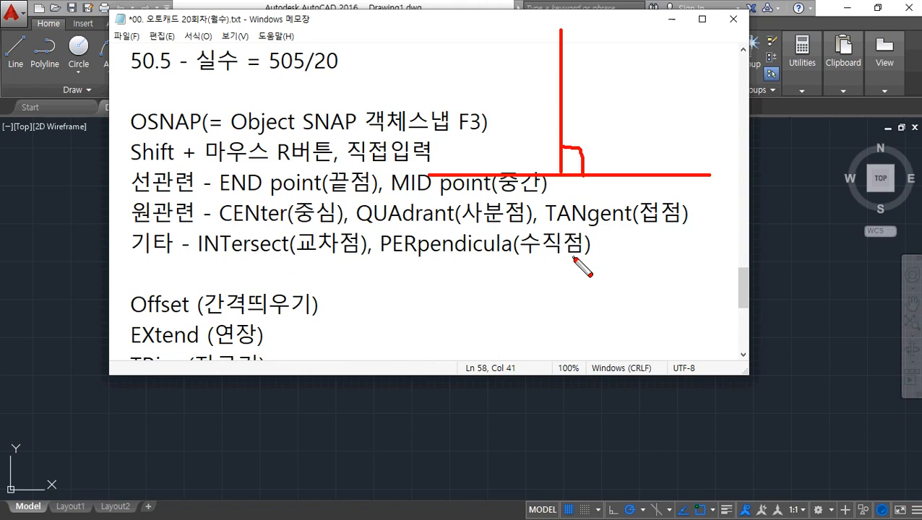
key(e)
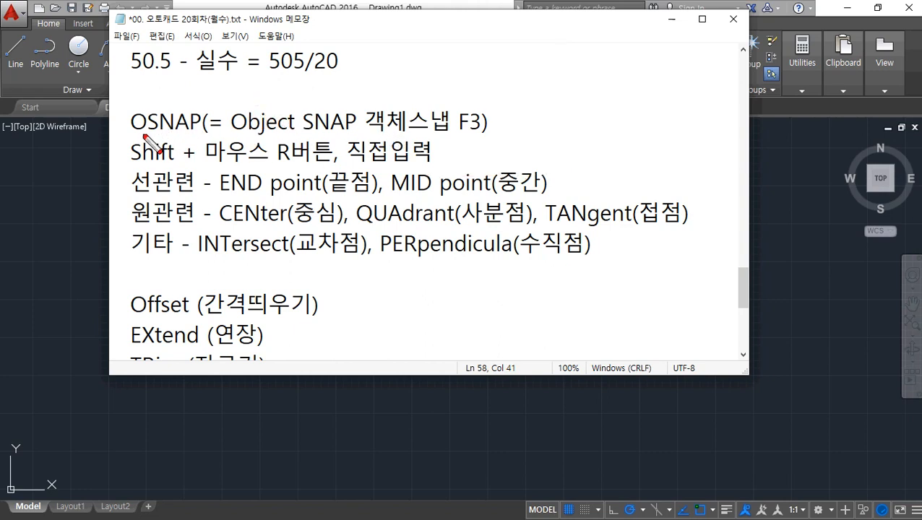
Step: Underline OSNAP and the syllable 점 in 끝점 in red, and exit the annotation mode
drag(135, 133, 203, 134)
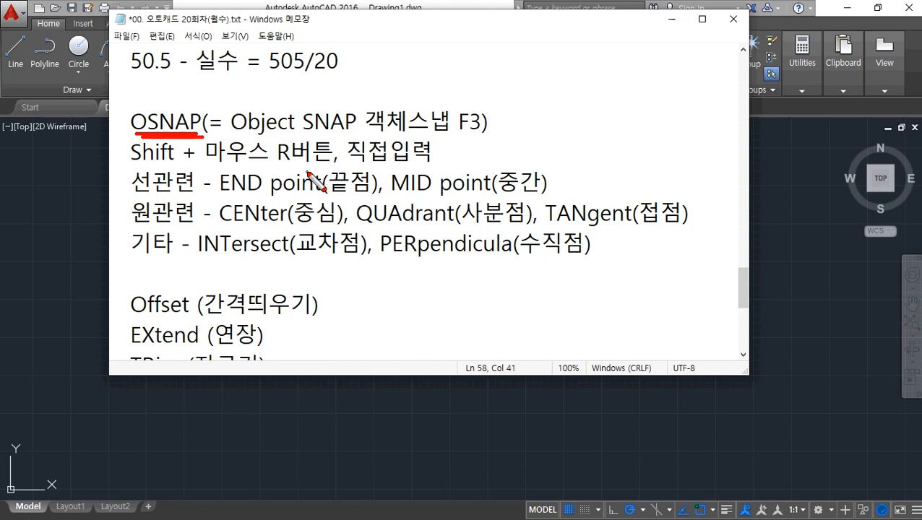
drag(370, 193, 348, 193)
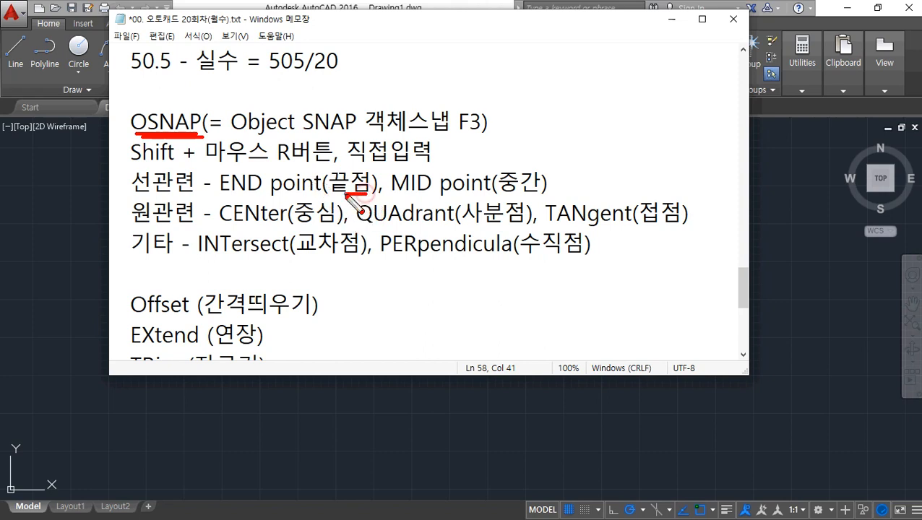
key(Escape)
Step: Complete the Korean meaning after MID point so it reads (중간점)
click(543, 185)
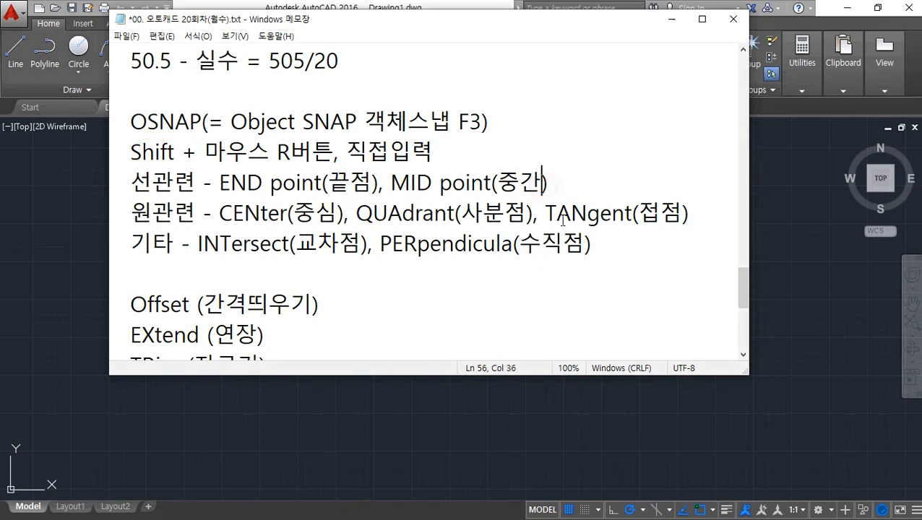
text(점)
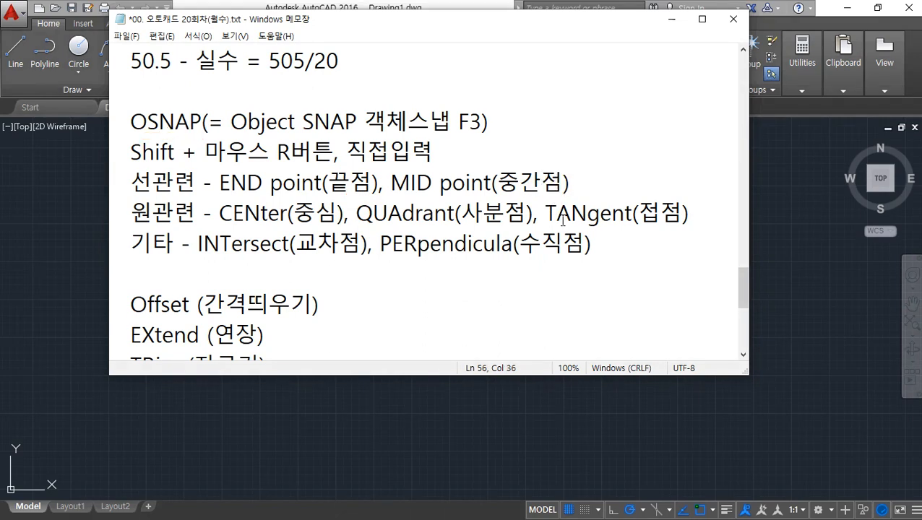
Step: Underline "point" after MID, encircle the three lines of snap types in red, and clear the annotations
key(ctrl+2)
drag(488, 194, 442, 195)
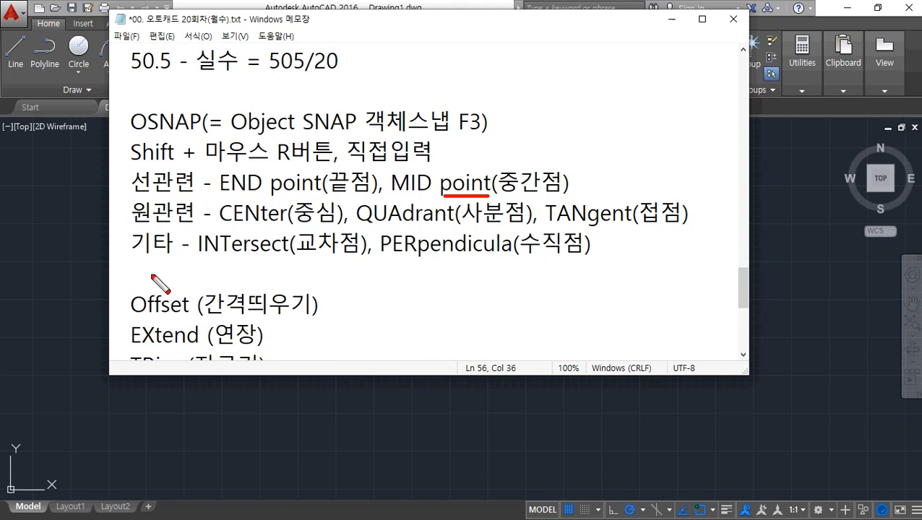
mouse_move(166, 268)
mouse_down()
mouse_move(135, 175)
mouse_move(374, 165)
mouse_move(706, 207)
mouse_move(469, 278)
mouse_move(173, 273)
mouse_up()
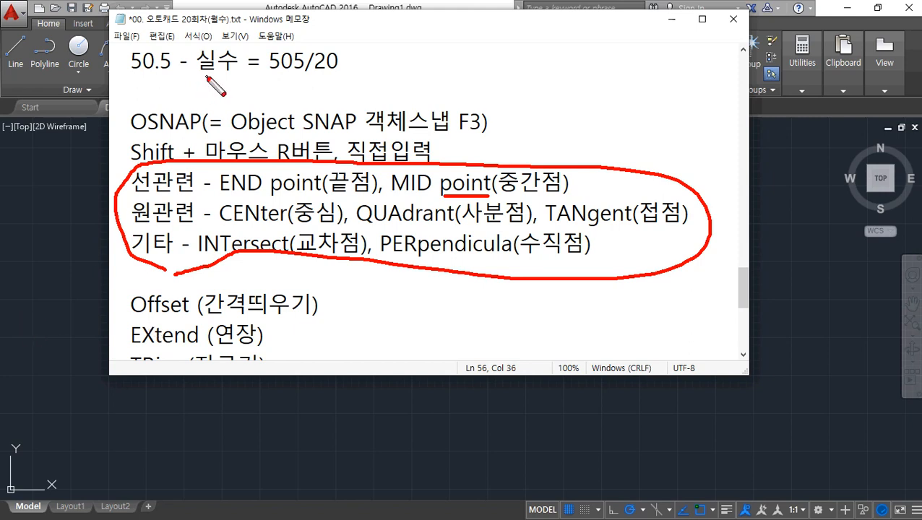
key(e)
Step: Underline "Shift + 마우스 R버튼" and "직접입력" in red, and exit the annotation mode
drag(131, 164, 319, 163)
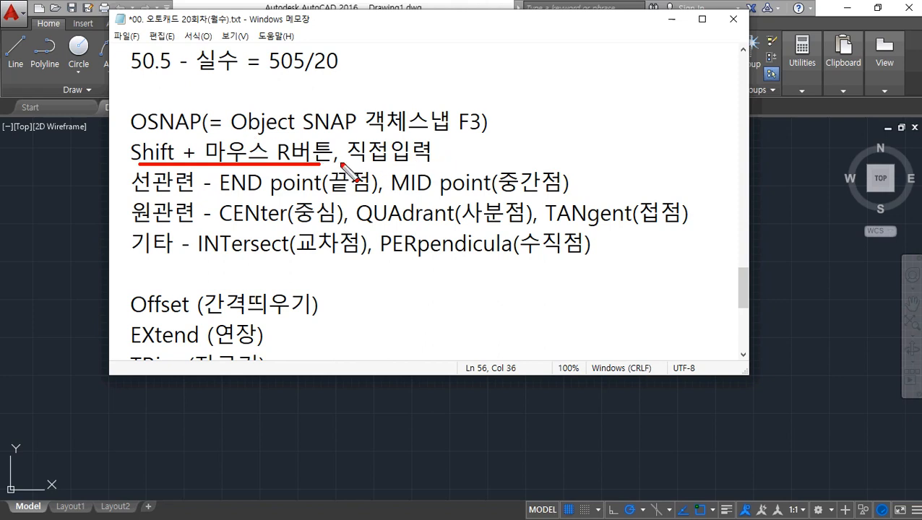
drag(431, 165, 352, 166)
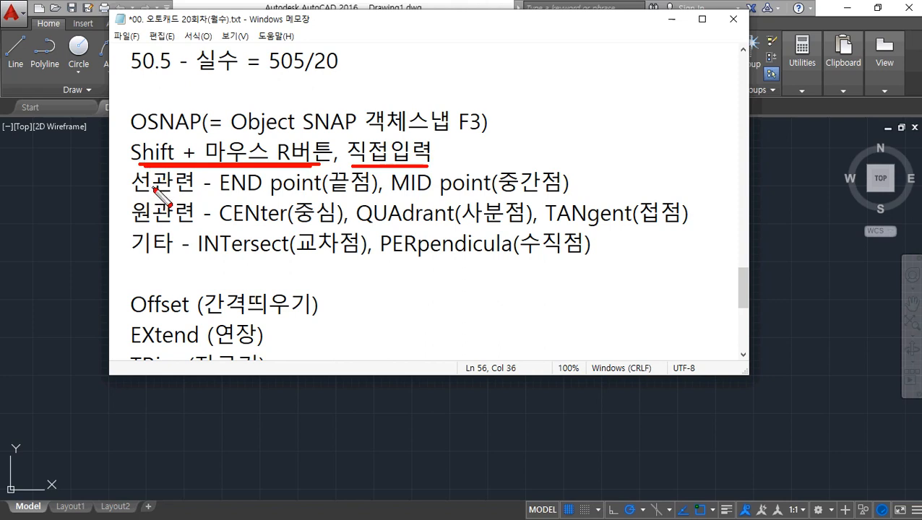
key(Escape)
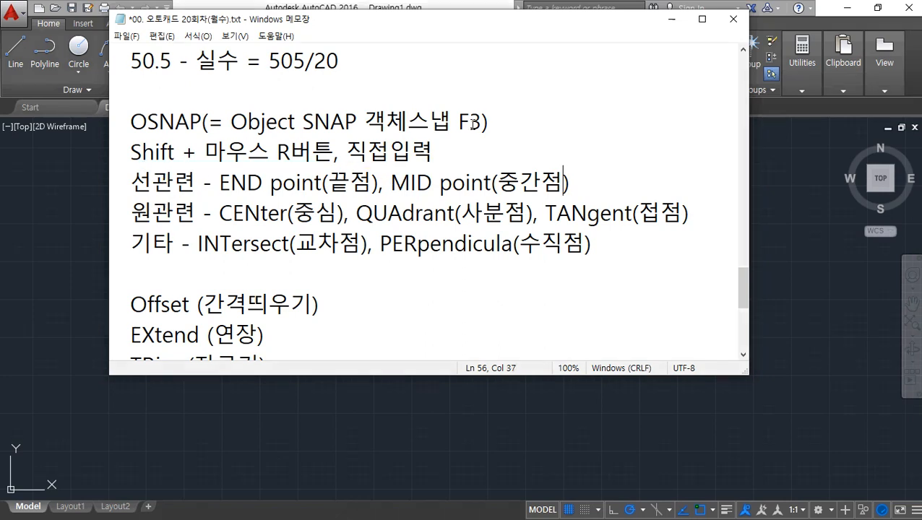
Step: Append "- 영구적인 설정" to the end of the OSNAP heading line
click(520, 119)
text(- dud)
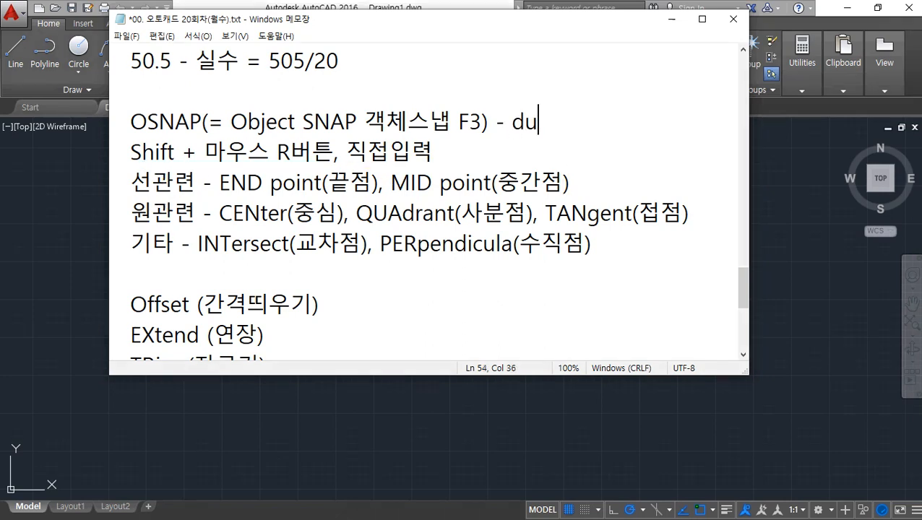
key(BackSpace)
key(BackSpace)
key(BackSpace)
key(Hangul)
text(영구적인 설정)
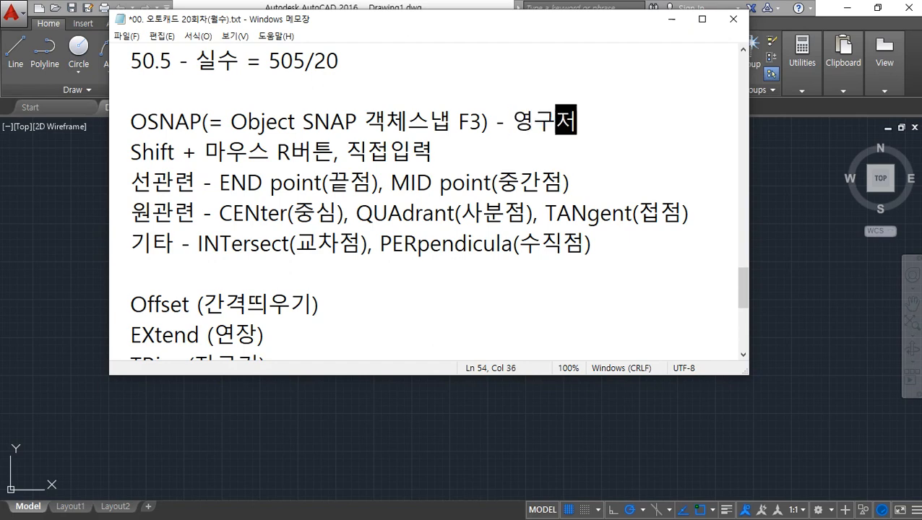
key(Hangul)
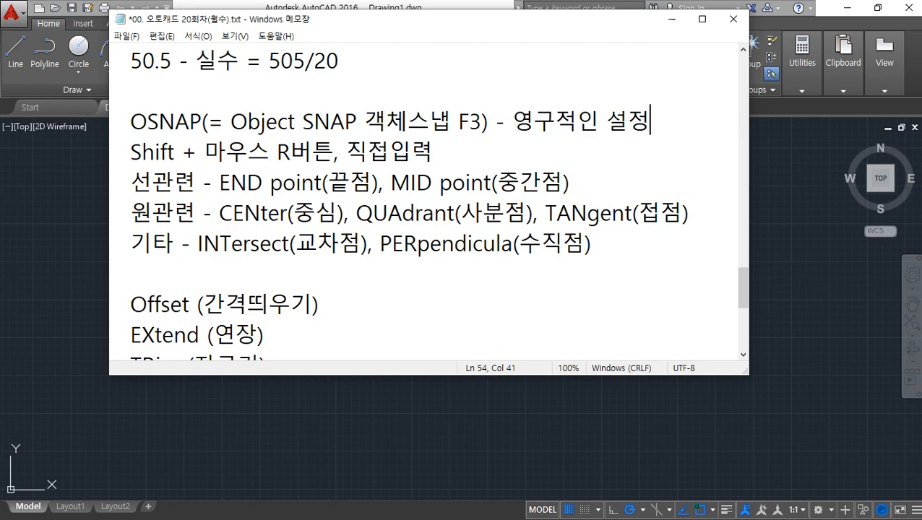
Step: Append "- 1회 사용" to the end of the "Shift + 마우스 R버튼, 직접입력" line
key(Down)
text(- )
text(1ghl)
key(BackSpace)
key(BackSpace)
key(BackSpace)
key(Hangul)
text(ㅎㅗㅣ ㅅㅏㅇㅇㅛ)
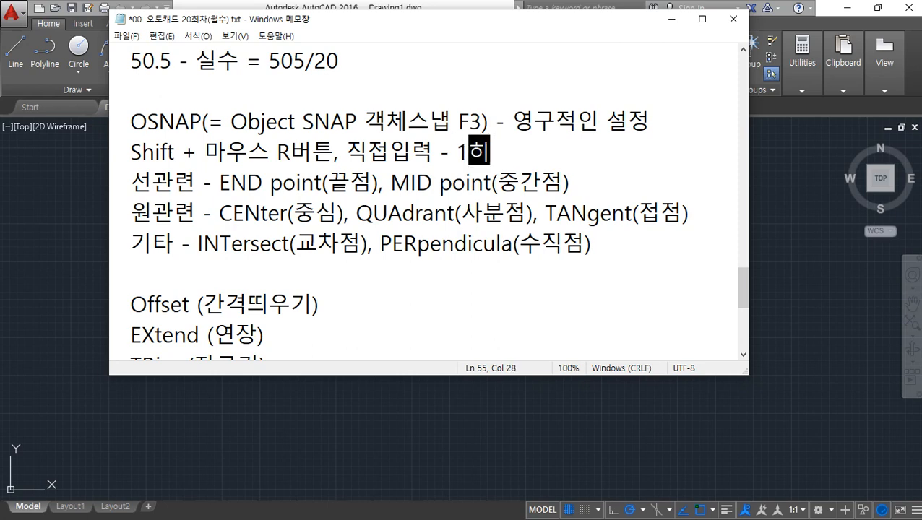
key(BackSpace)
key(BackSpace)
key(BackSpace)
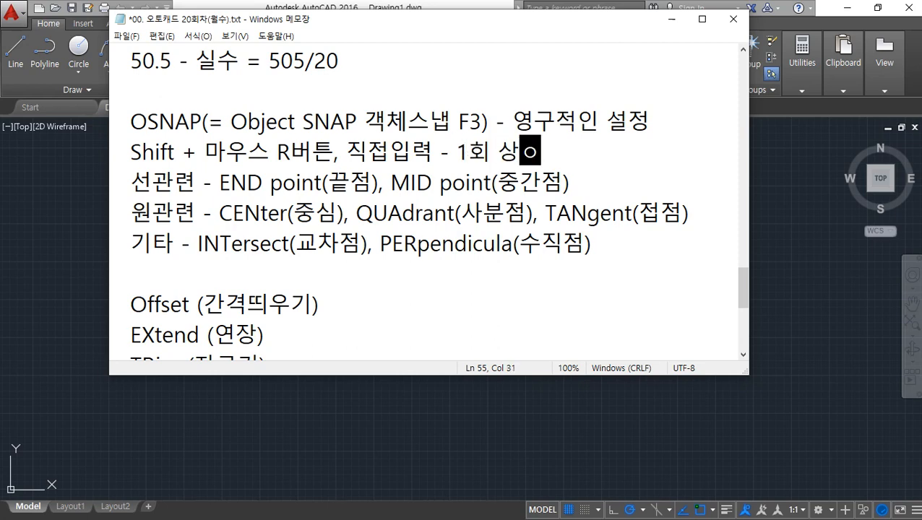
text(ㅅㅏㅇㅛㅇ)
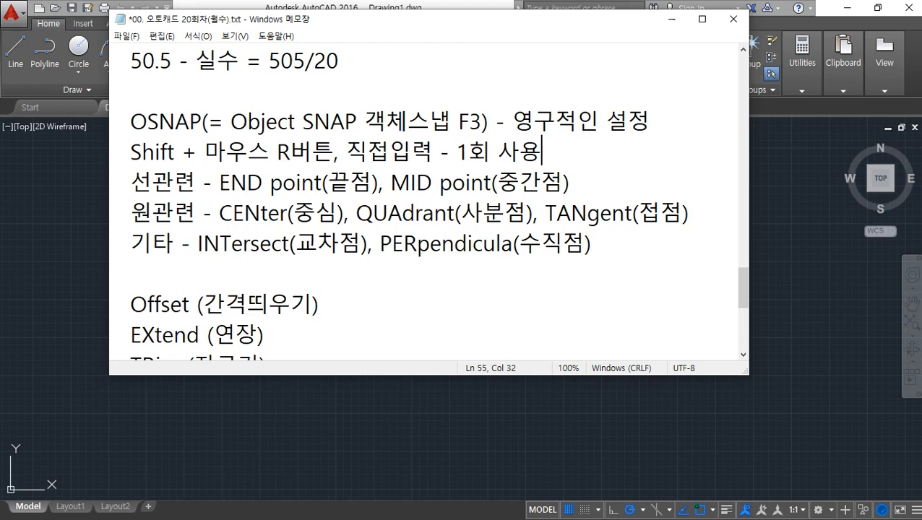
Step: Switch to AutoCAD and run the OSNAP command to open the object snap settings
click(45, 195)
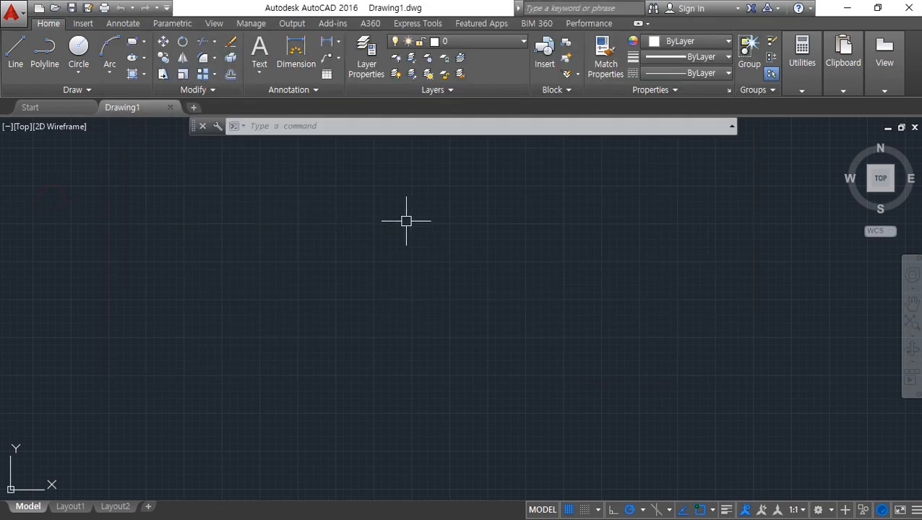
click(354, 127)
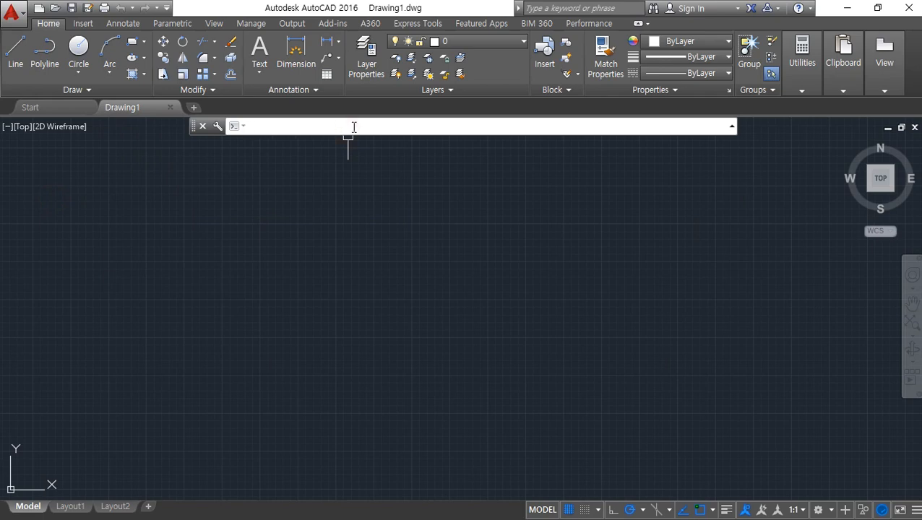
text(osnap)
key(Return)
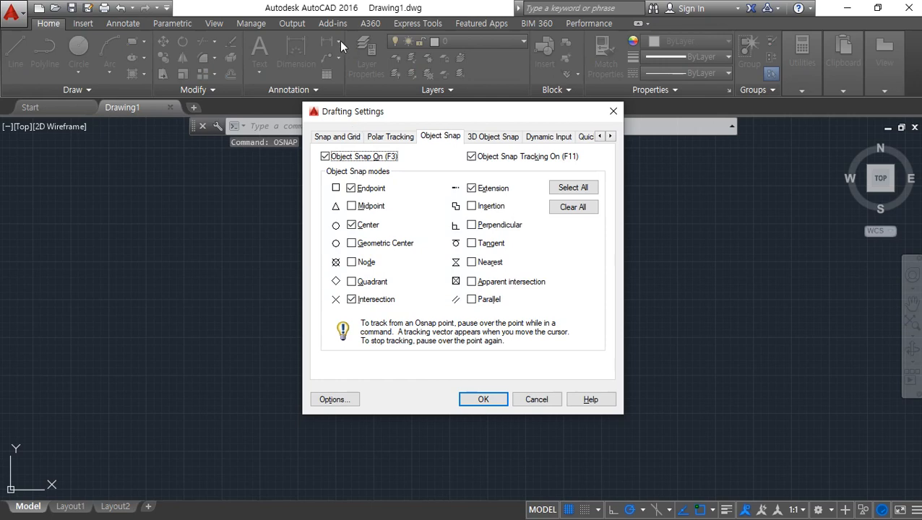
Step: Underline the options Object Snap On (F3) and Object Snap Tracking On (F11) in red in the Drafting Settings dialog
drag(399, 167, 319, 167)
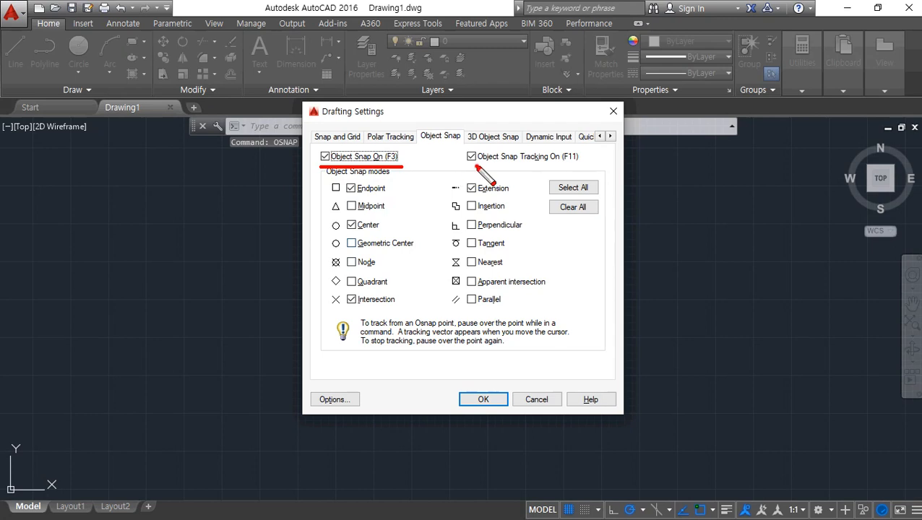
drag(476, 166, 578, 167)
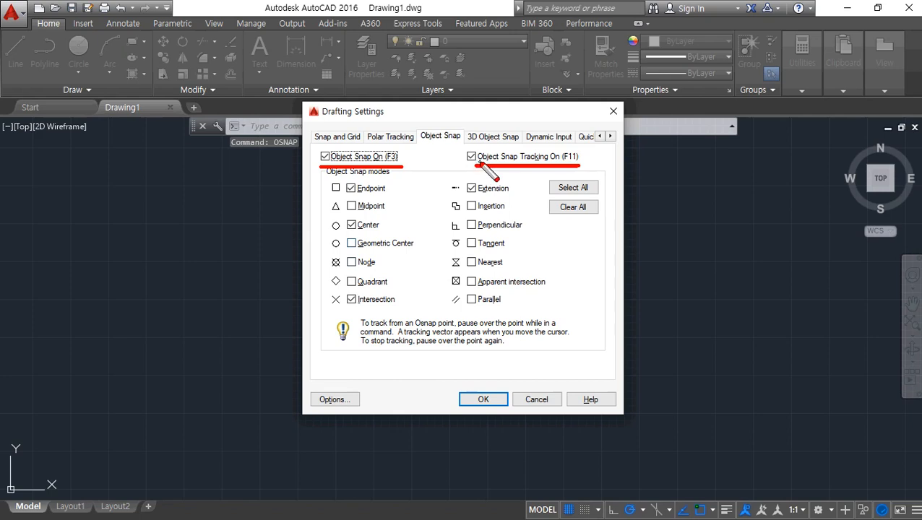
Step: Circle the Object Snap Tracking On (F11) and Object Snap On (F3) options in red
mouse_move(479, 164)
mouse_down()
mouse_move(497, 173)
mouse_move(466, 142)
mouse_move(598, 160)
mouse_move(556, 175)
mouse_up()
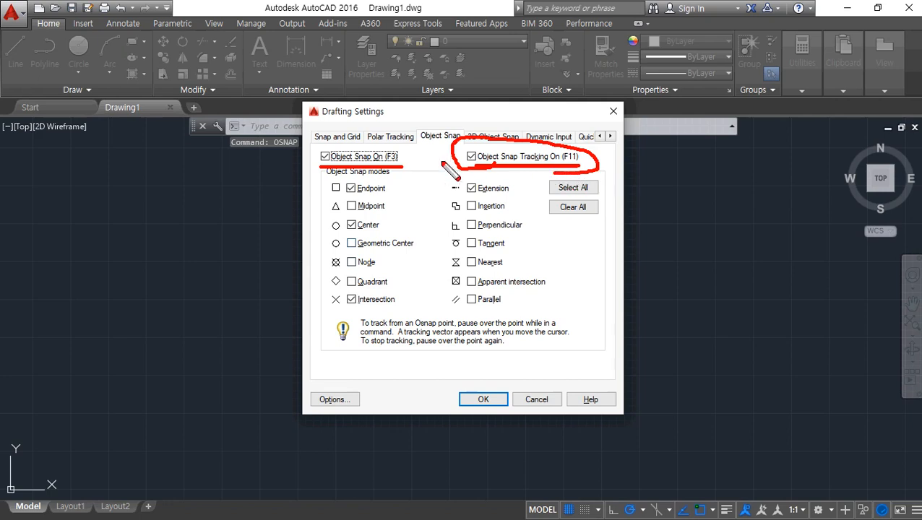
mouse_move(399, 175)
mouse_down()
mouse_move(312, 154)
mouse_move(417, 169)
mouse_up()
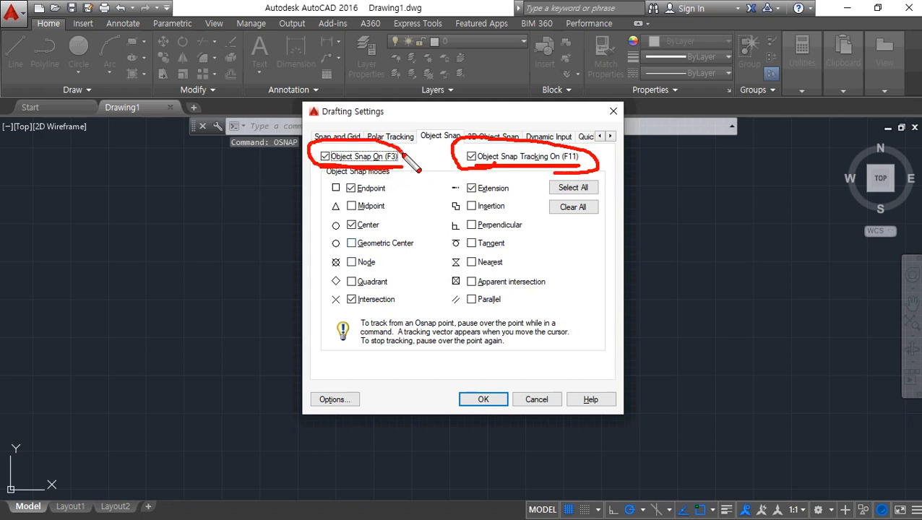
Step: Try enabling all object snap modes at once in the Drafting Settings
click(584, 189)
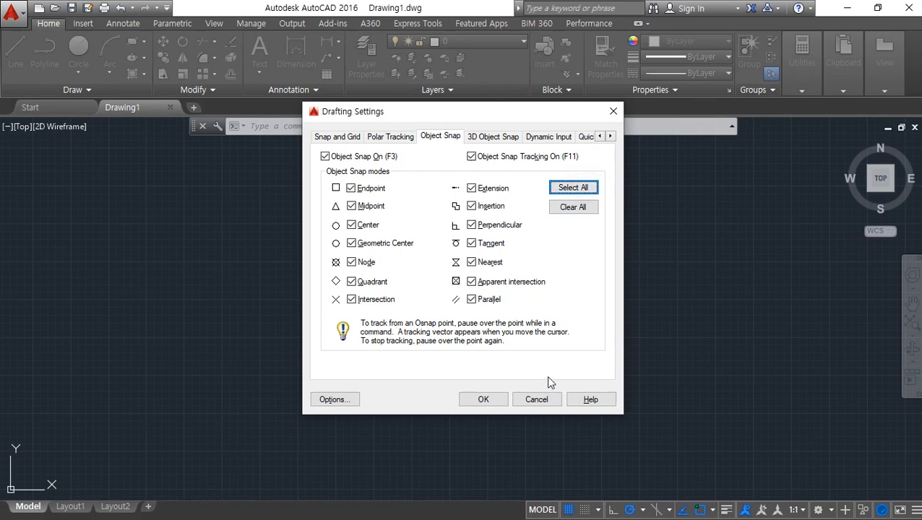
mouse_move(516, 310)
mouse_move(354, 245)
Step: Clear all object snap modes and enable only Endpoint, Center and Intersection
click(571, 207)
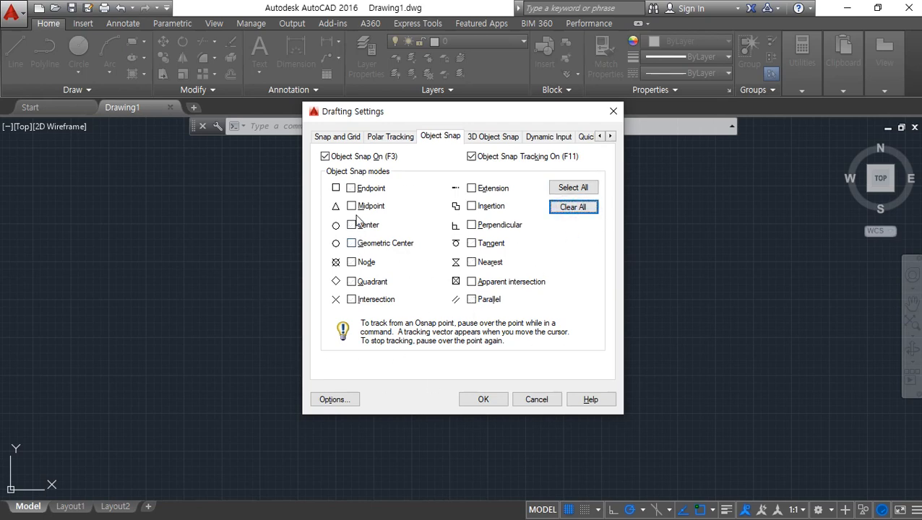
click(364, 188)
click(367, 227)
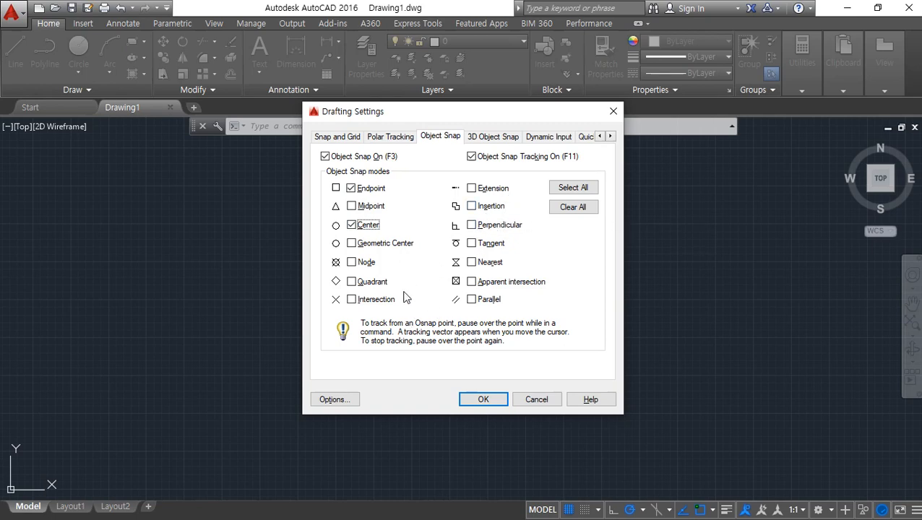
click(378, 299)
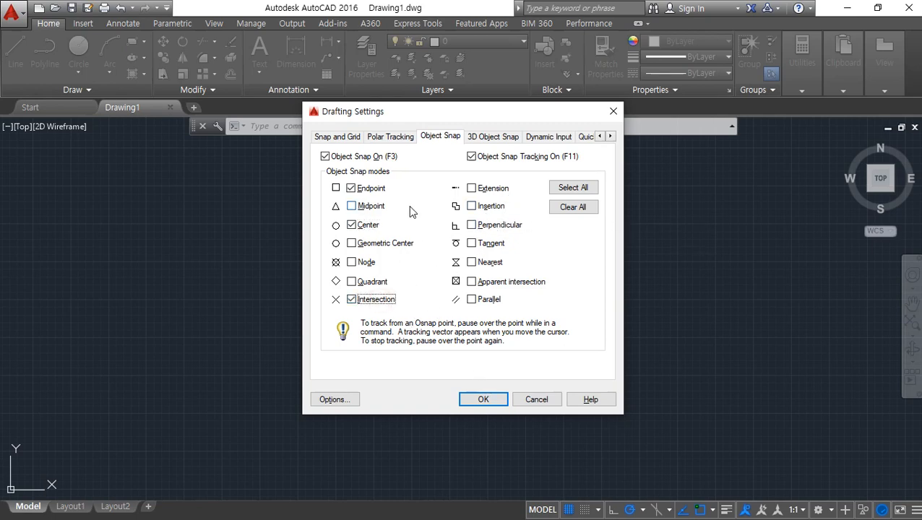
Step: Circle Endpoint, Midpoint, Center and Intersection in red, clear the marks and confirm the object snap settings
mouse_move(390, 214)
mouse_down()
mouse_move(334, 209)
mouse_move(405, 209)
mouse_move(381, 218)
mouse_move(382, 230)
mouse_up()
mouse_move(384, 316)
mouse_down()
mouse_move(376, 283)
mouse_move(408, 315)
mouse_move(382, 327)
mouse_up()
mouse_move(334, 191)
mouse_down()
mouse_move(307, 278)
mouse_move(325, 303)
mouse_up()
drag(330, 223, 280, 260)
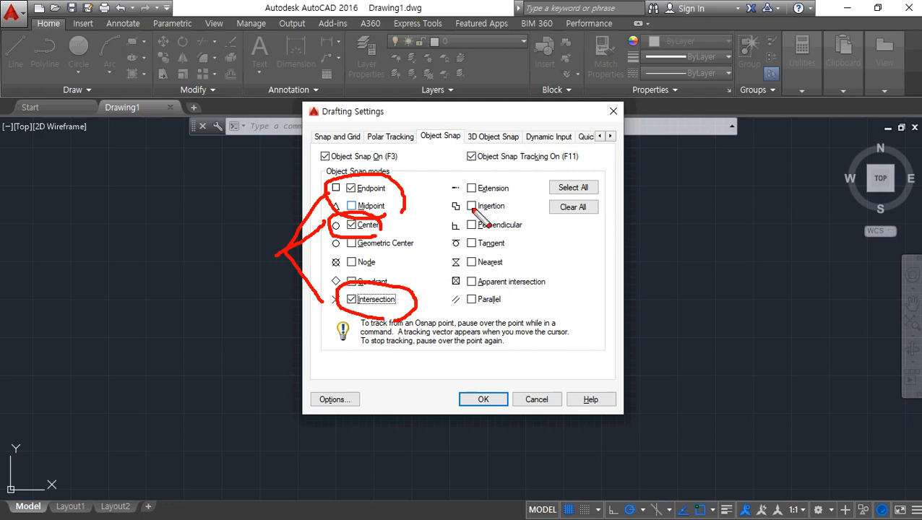
mouse_move(316, 193)
mouse_down()
mouse_move(464, 262)
mouse_move(336, 238)
mouse_up()
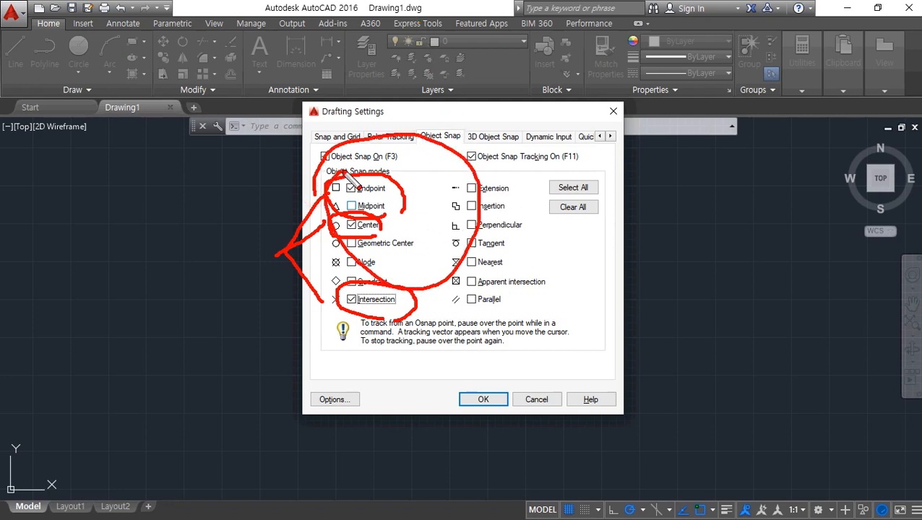
key(Escape)
click(481, 399)
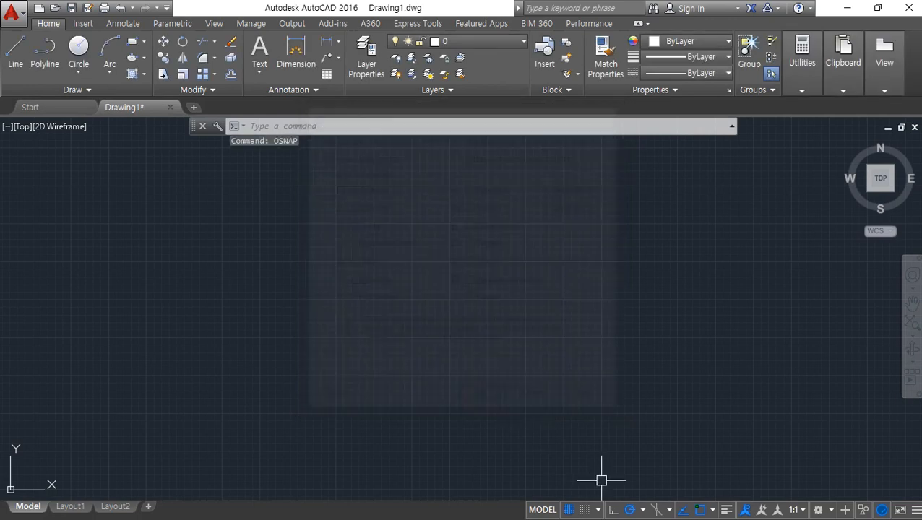
Step: View the quick list of object snap modes, close it and restore the AutoCAD window to a smaller size
click(711, 511)
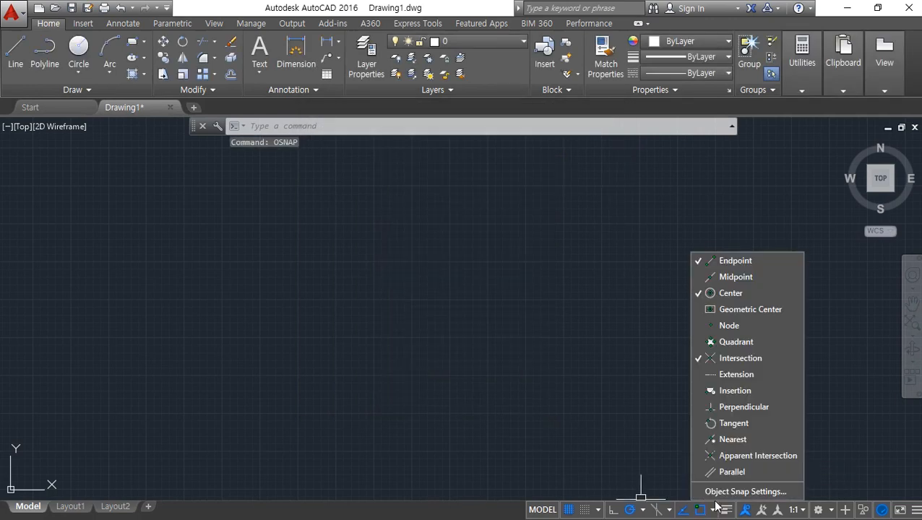
key(Escape)
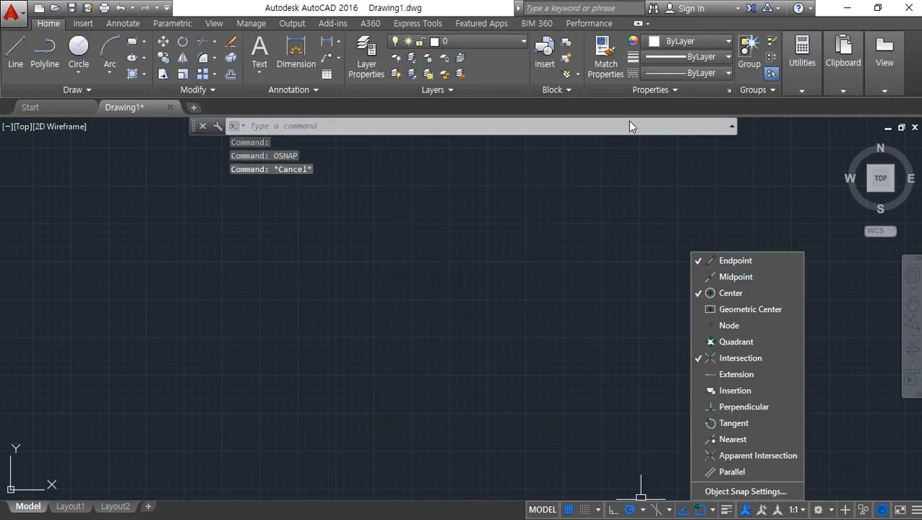
click(427, 3)
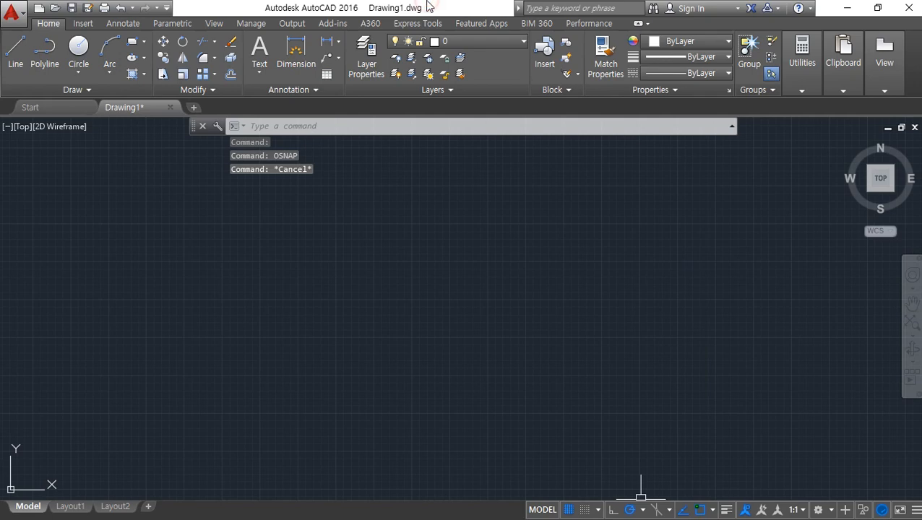
double_click(255, 8)
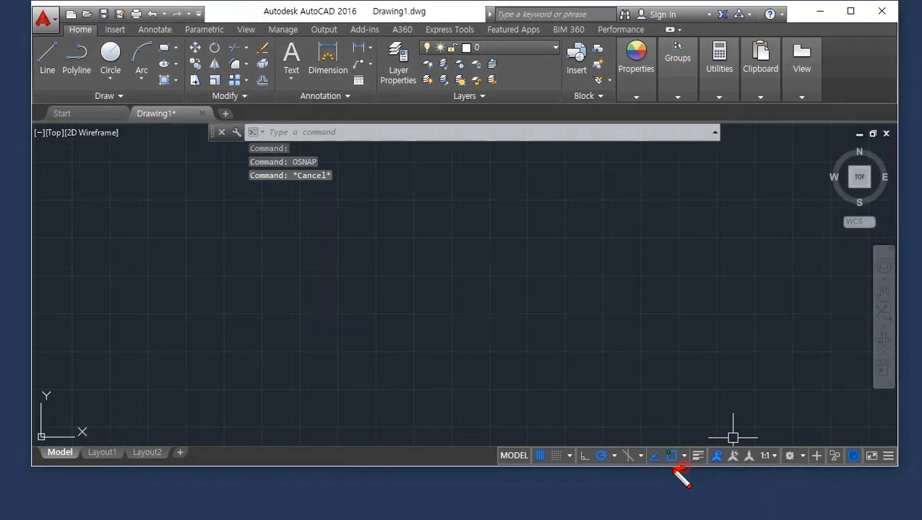
Step: Circle the object snap and tracking toggles in red, sketch snap markers on an angle and a square, and clear the marks
drag(648, 453, 676, 442)
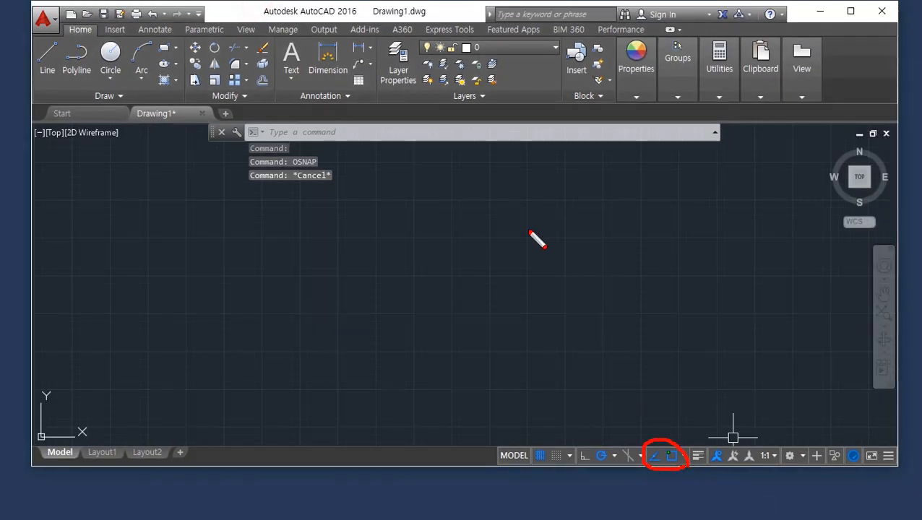
mouse_move(533, 198)
mouse_down()
mouse_move(484, 284)
mouse_move(569, 278)
mouse_up()
drag(502, 229, 515, 238)
drag(511, 214, 523, 239)
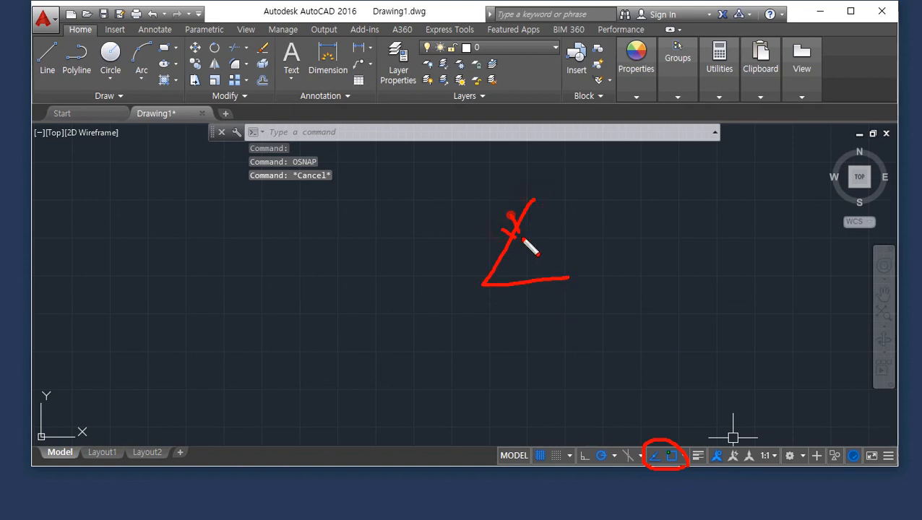
mouse_move(612, 189)
mouse_down()
mouse_move(616, 300)
mouse_move(711, 283)
mouse_move(663, 192)
mouse_move(616, 206)
mouse_move(625, 193)
mouse_up()
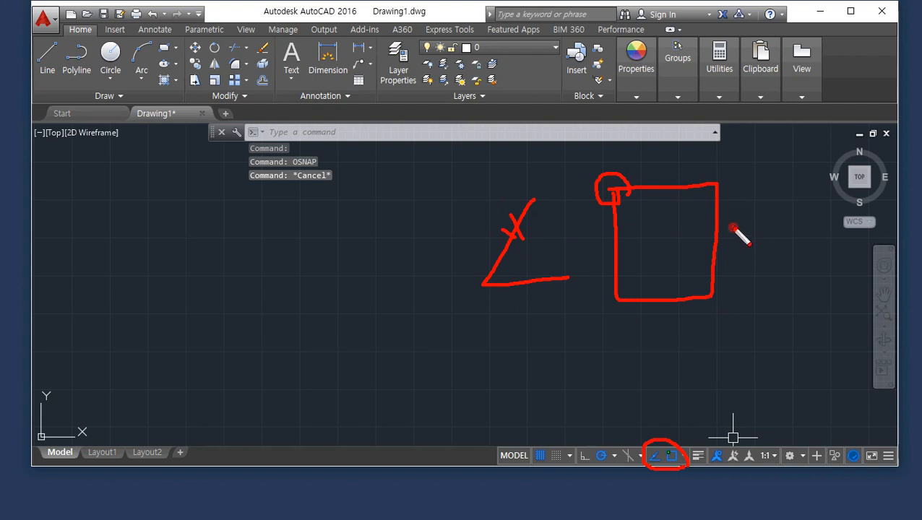
mouse_move(732, 228)
mouse_down()
mouse_move(751, 236)
mouse_move(728, 224)
mouse_move(748, 244)
mouse_up()
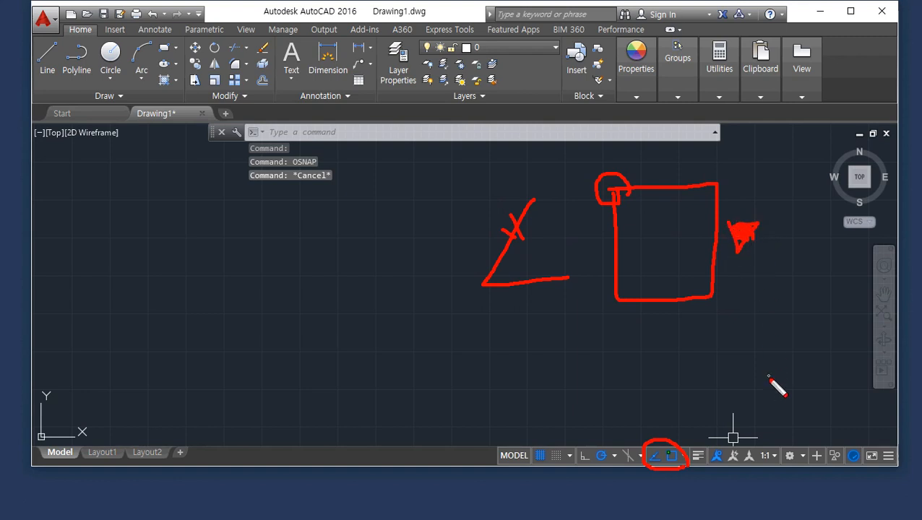
key(Escape)
Step: Enable the Midpoint mode in the quick list of object snaps and recheck the list
click(684, 456)
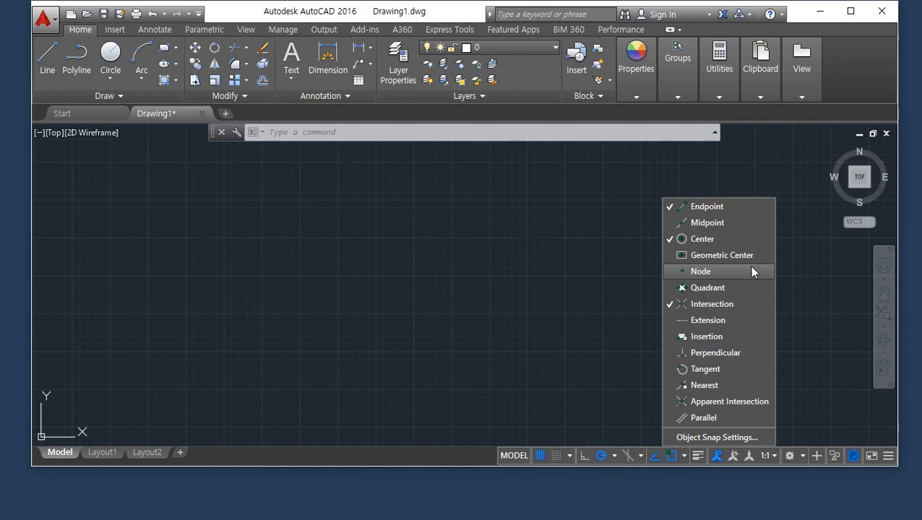
click(458, 239)
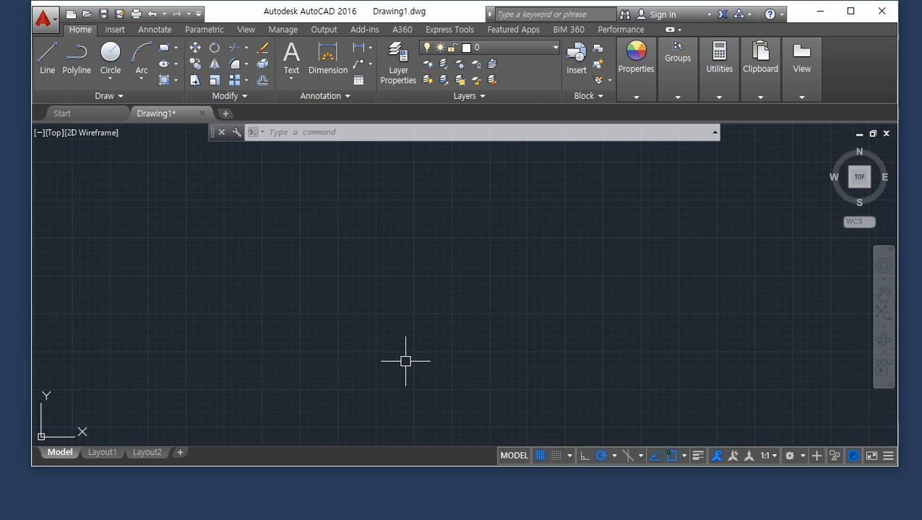
click(684, 455)
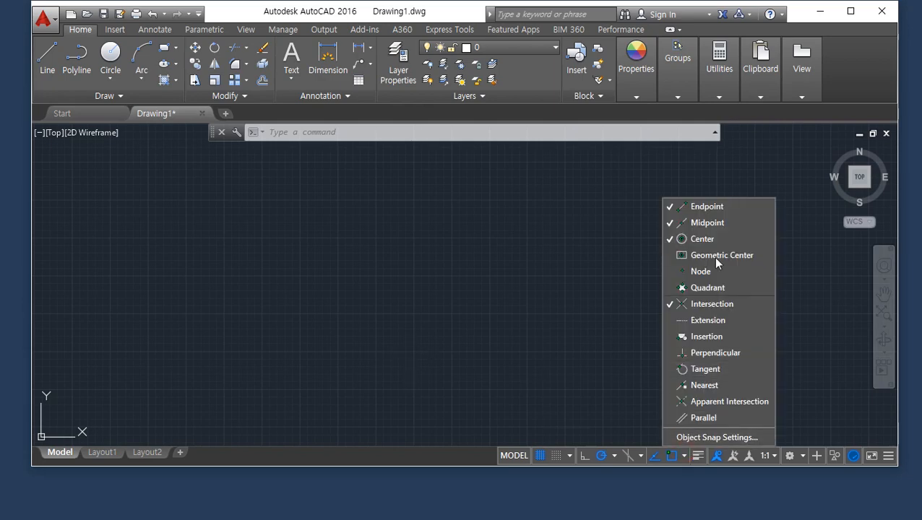
click(530, 247)
Step: Turn lineweight display on and object snap off, and maximize the AutoCAD window
click(698, 455)
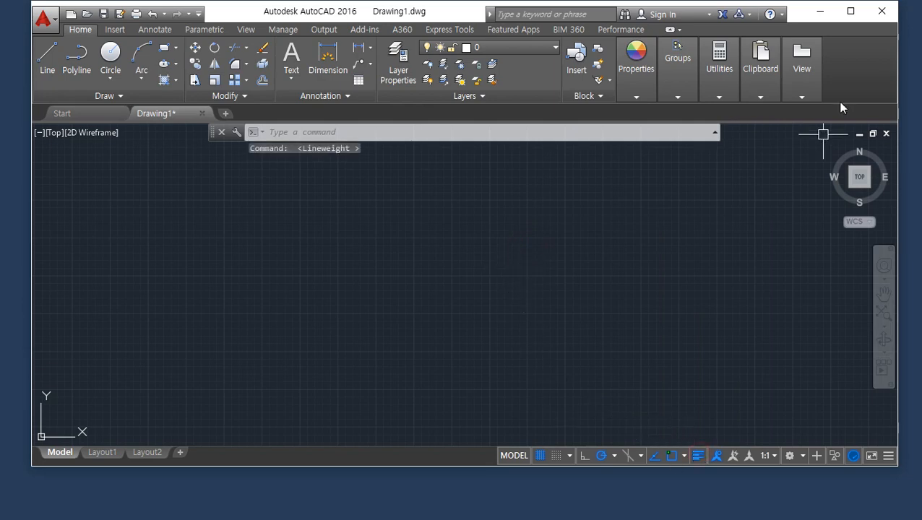
click(672, 455)
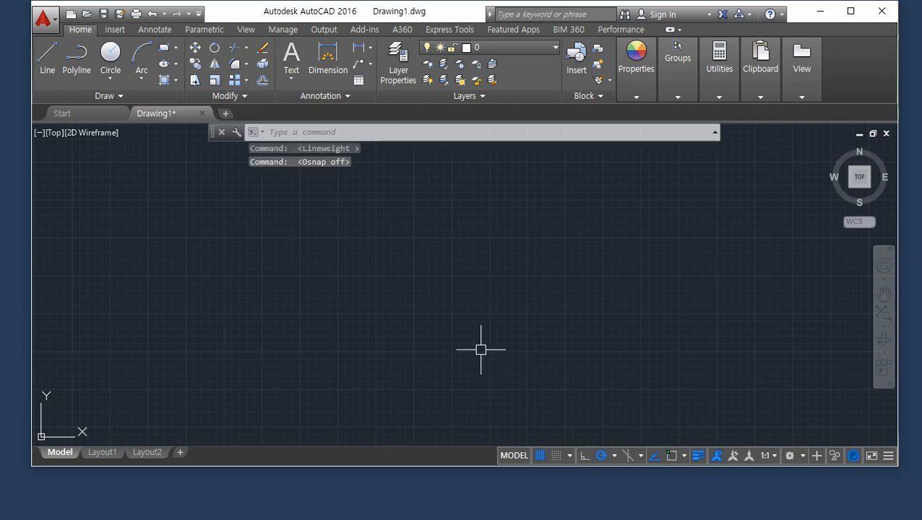
double_click(434, 13)
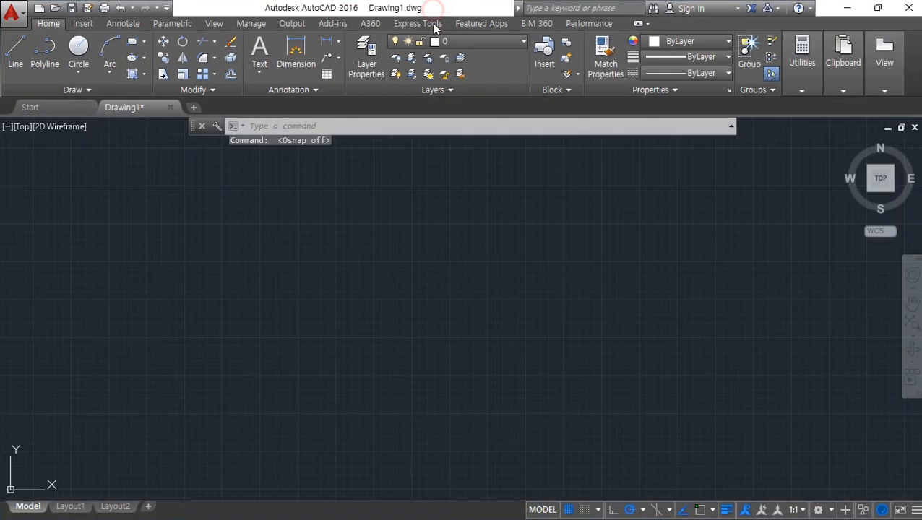
Step: Draw a single slanted line rising to the right across the middle of the drawing area
text(l)
key(Return)
click(267, 326)
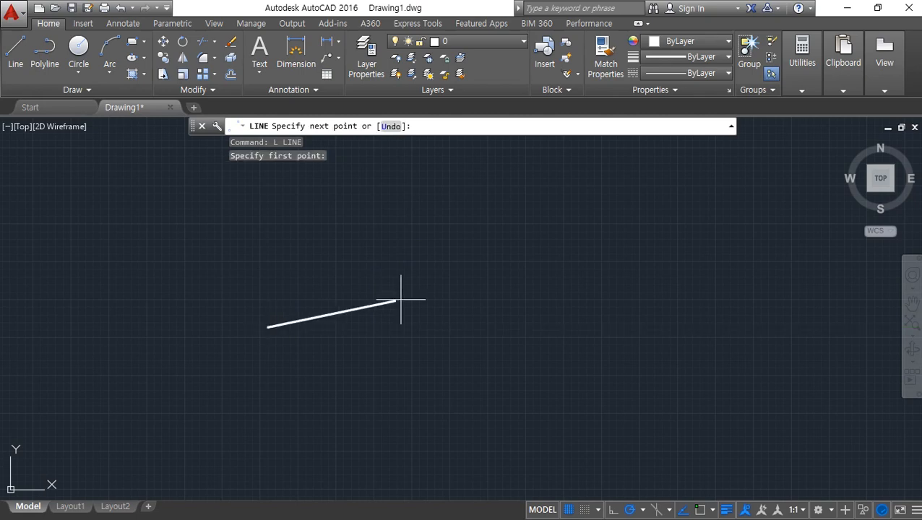
click(516, 249)
key(Escape)
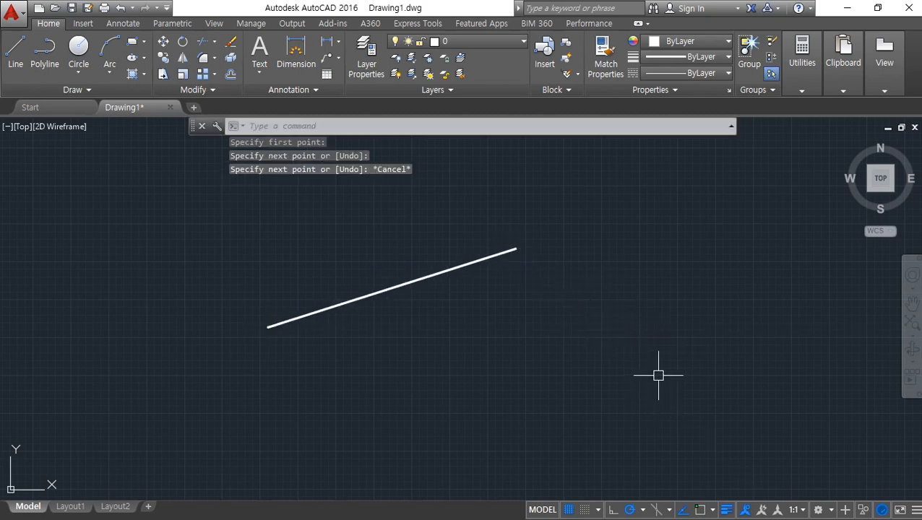
Step: Start another line, mark the crosshair on the existing line in red, and toggle object snap on and off again
text(L)
key(Return)
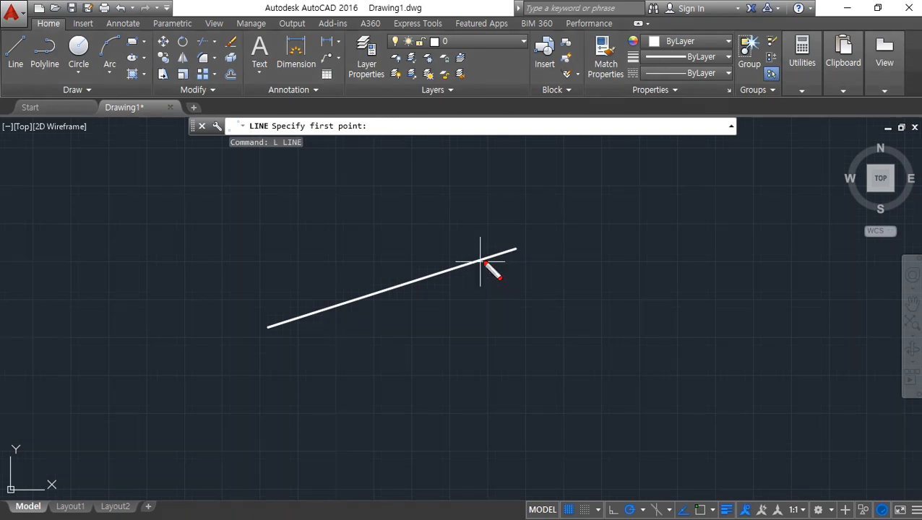
mouse_move(481, 240)
mouse_down()
mouse_move(547, 261)
mouse_move(480, 228)
mouse_up()
key(Escape)
key(F3)
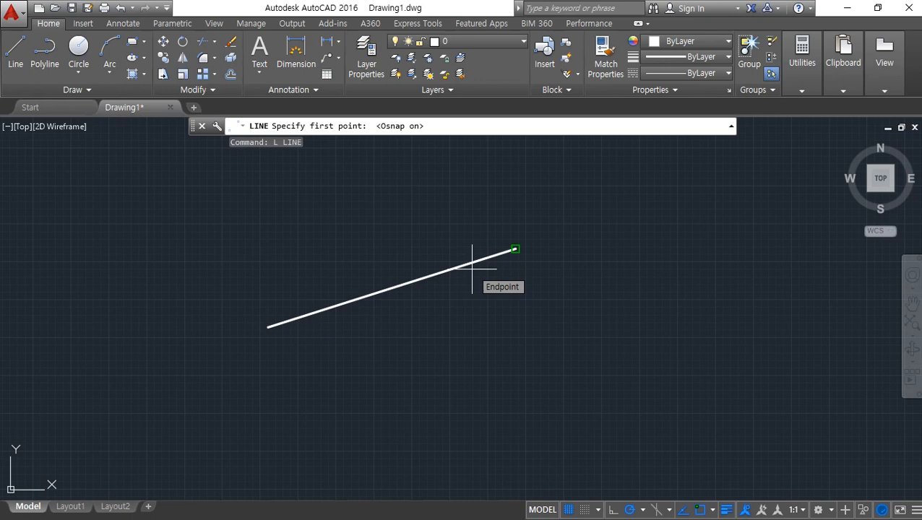
key(F3)
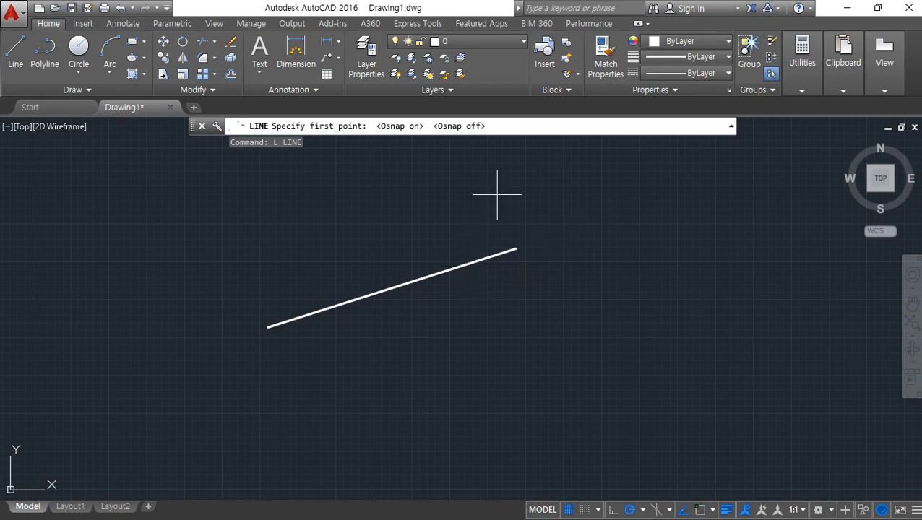
Step: Underline the first point prompt in red, and draw a line downward from the slanted line's upper end using a one-time Endpoint snap
drag(374, 134, 313, 134)
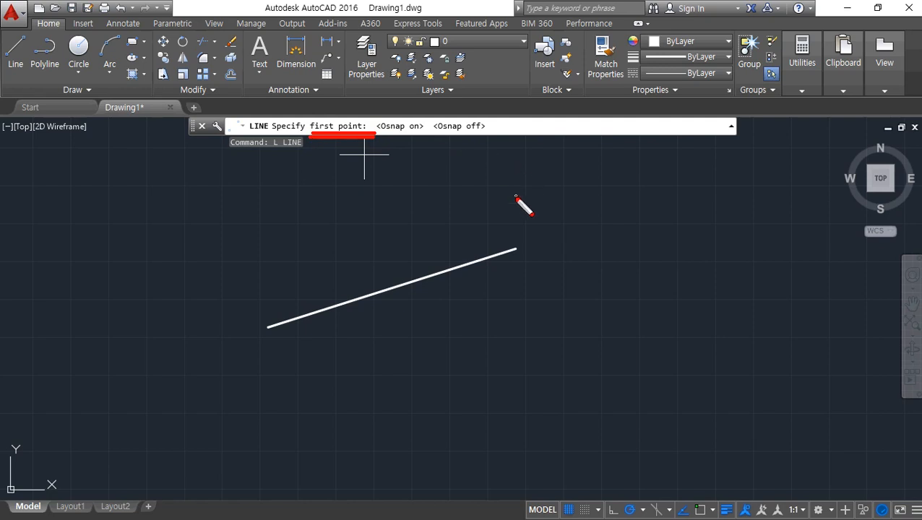
key(Escape)
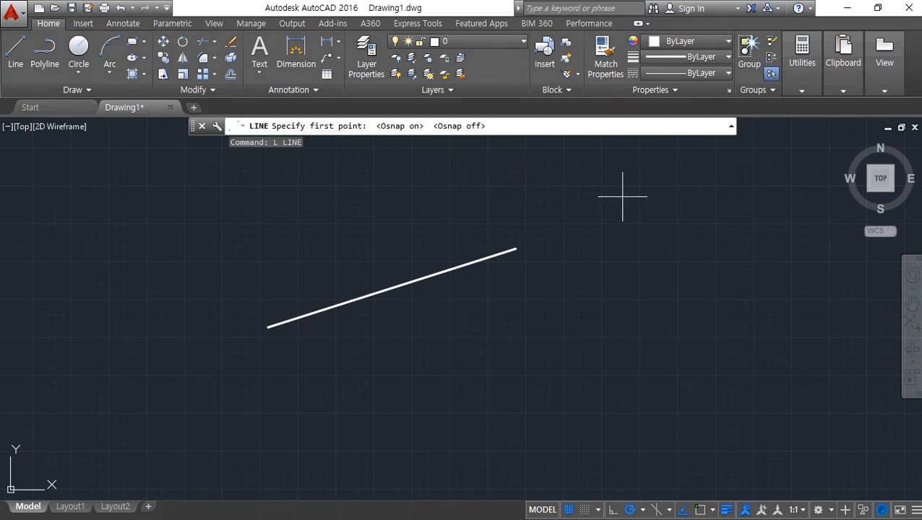
shift+right_click(670, 181)
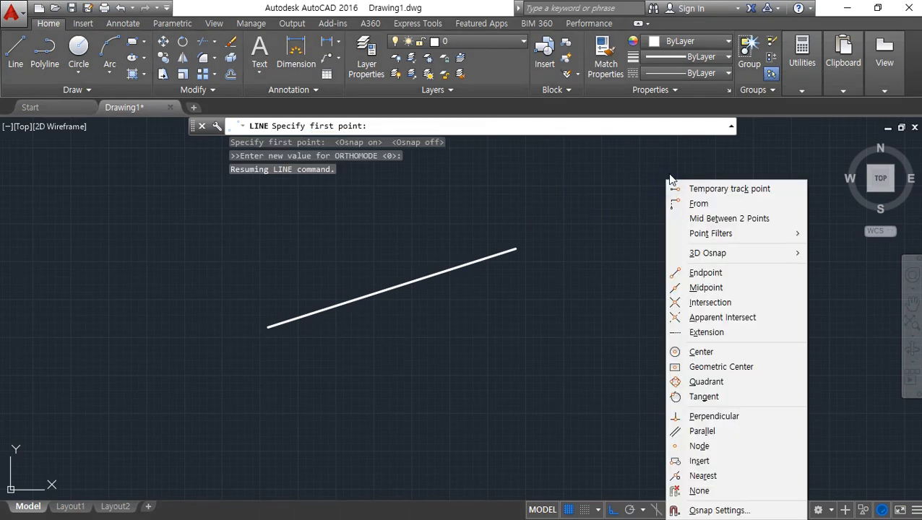
click(723, 277)
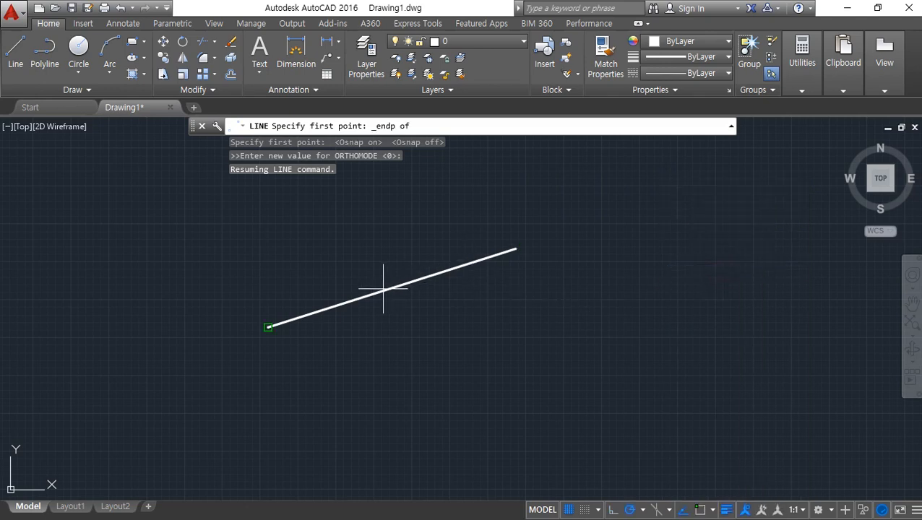
click(457, 265)
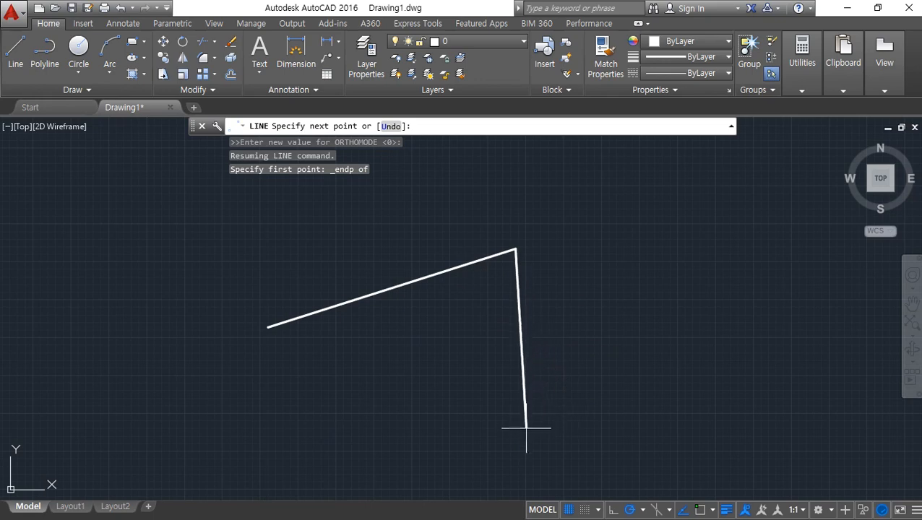
click(485, 434)
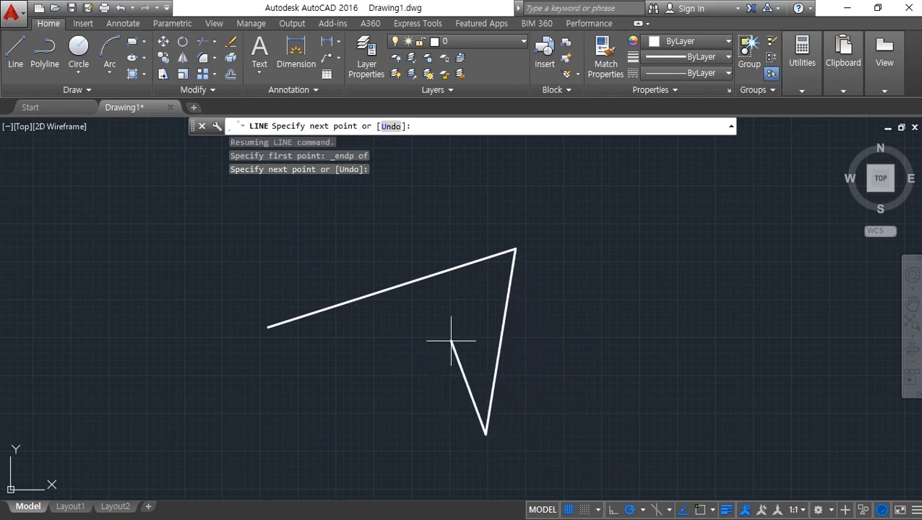
Step: Circle the next point prompt and its empty entry area in red, adding arrows and underlines to both
mouse_move(356, 134)
mouse_down()
mouse_move(303, 131)
mouse_move(358, 125)
mouse_up()
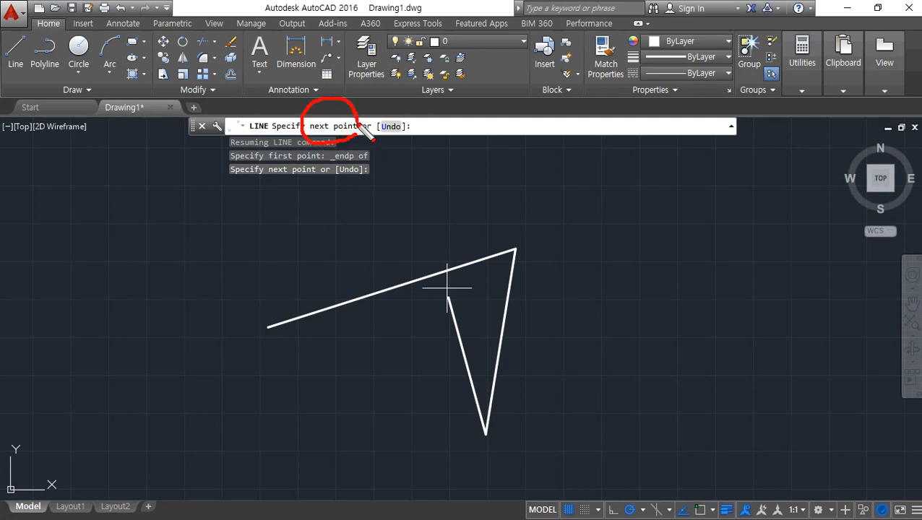
mouse_move(462, 149)
mouse_down()
mouse_move(493, 137)
mouse_move(459, 156)
mouse_up()
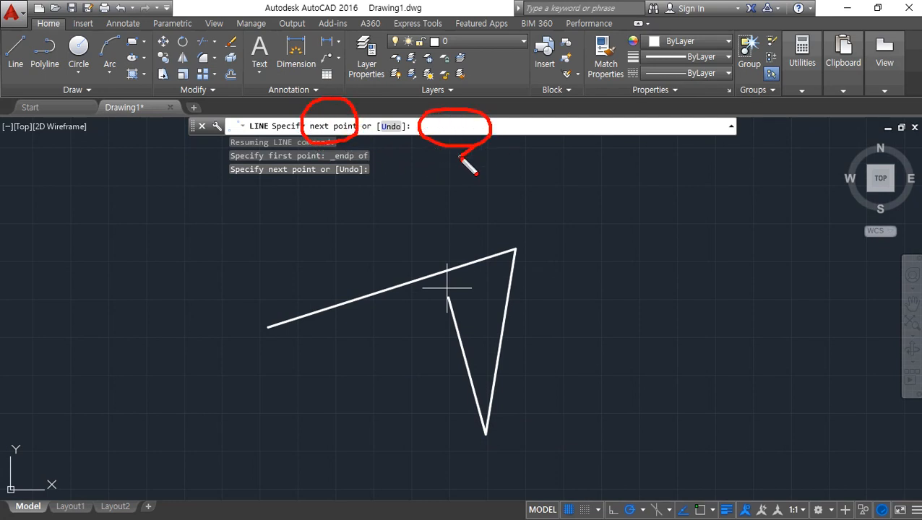
mouse_move(438, 190)
mouse_down()
mouse_move(438, 146)
mouse_move(417, 162)
mouse_move(460, 161)
mouse_up()
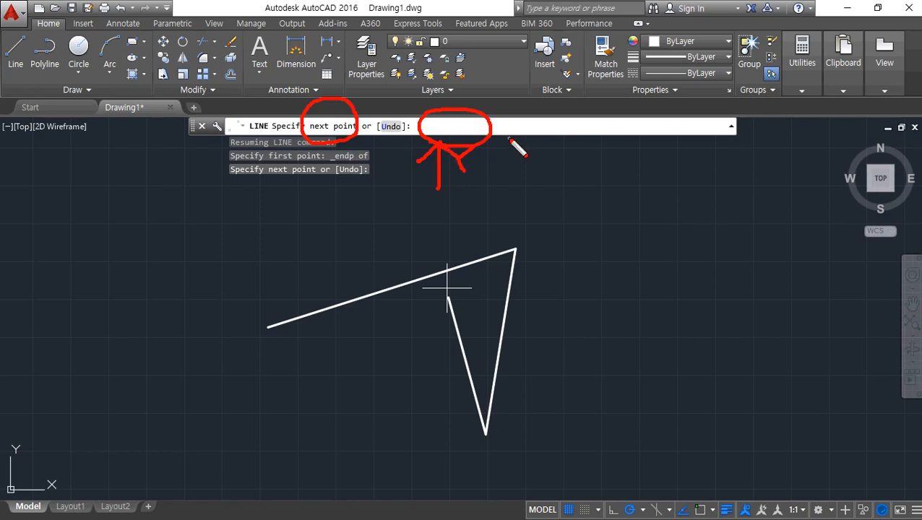
drag(473, 144, 407, 138)
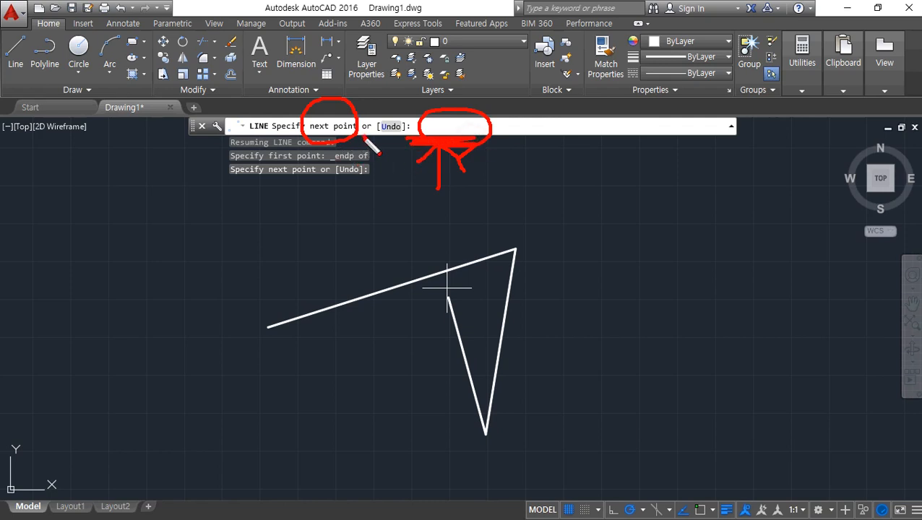
mouse_move(312, 136)
mouse_down()
mouse_move(361, 133)
mouse_move(287, 144)
mouse_up()
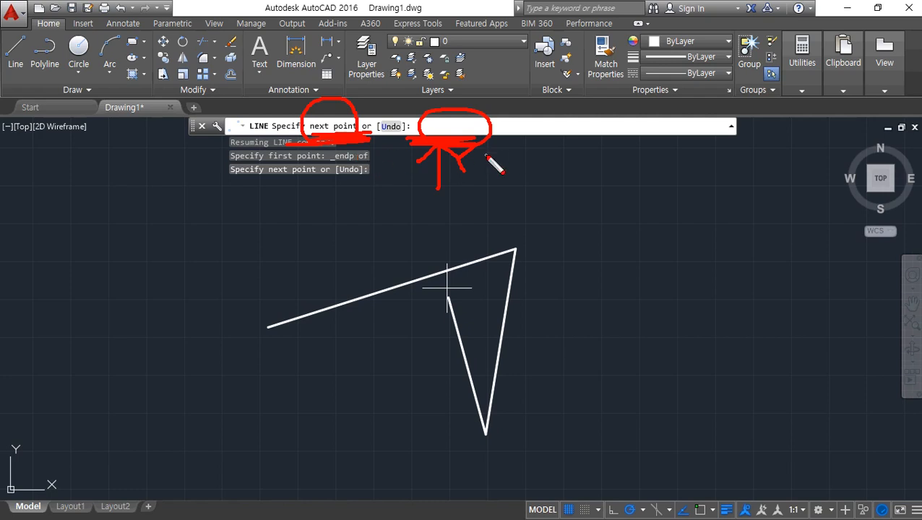
Step: Extend the line to the slanted line's lower-left end using a one-time Endpoint snap (end)
text(en)
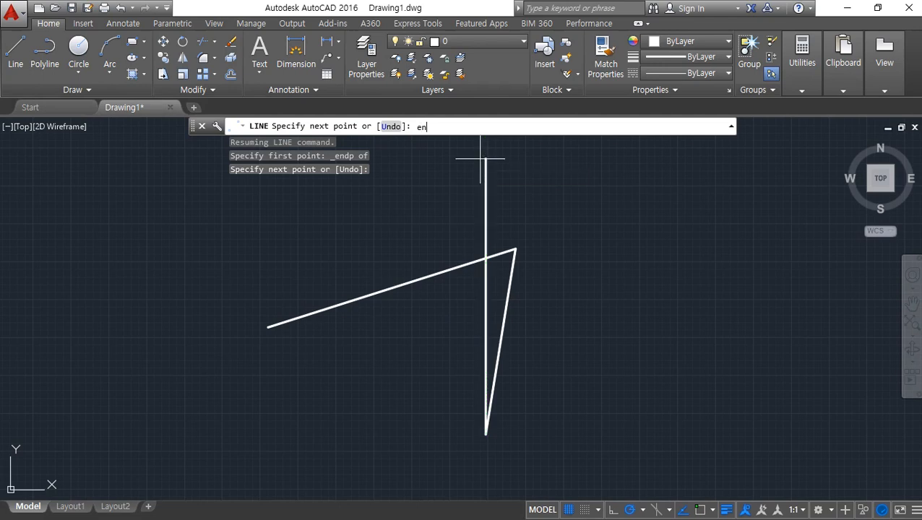
text(d)
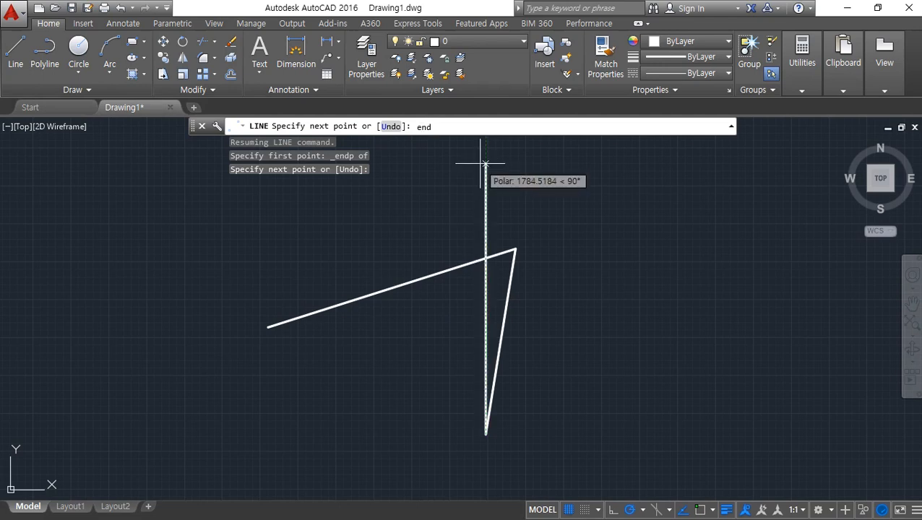
key(space)
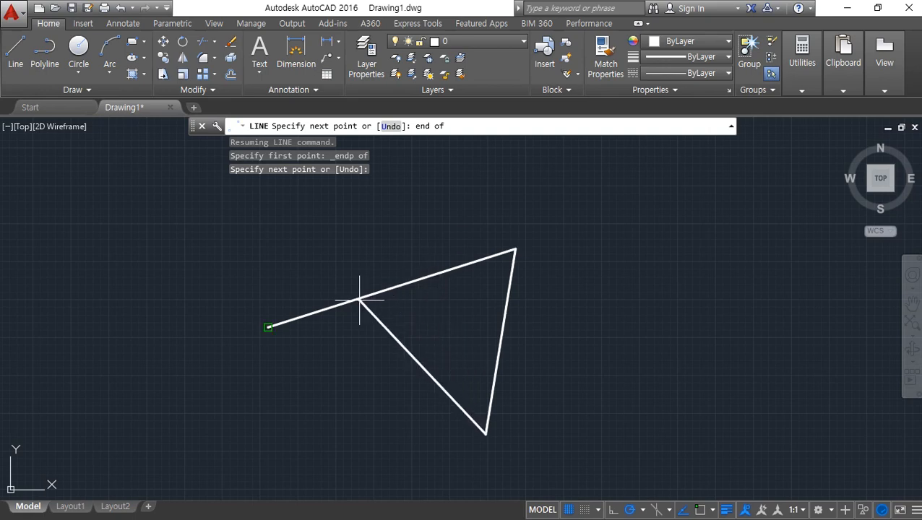
click(361, 301)
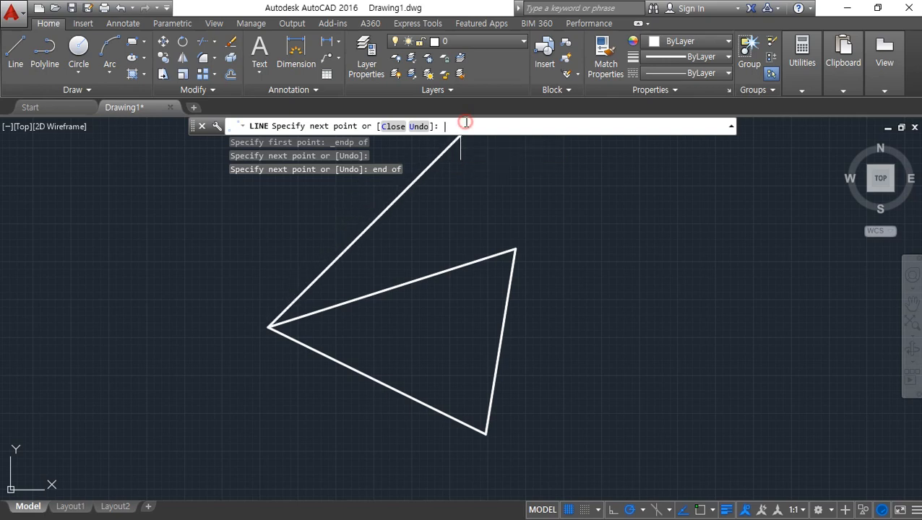
Step: Continue the line to the triangle's right side midpoint and lower side midpoint, using a one-time Midpoint snap (mid) for each
text(mid)
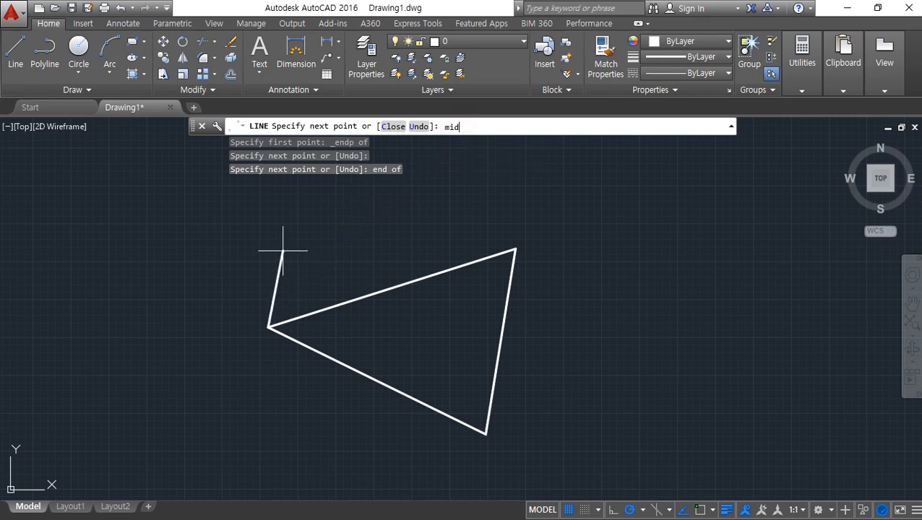
key(space)
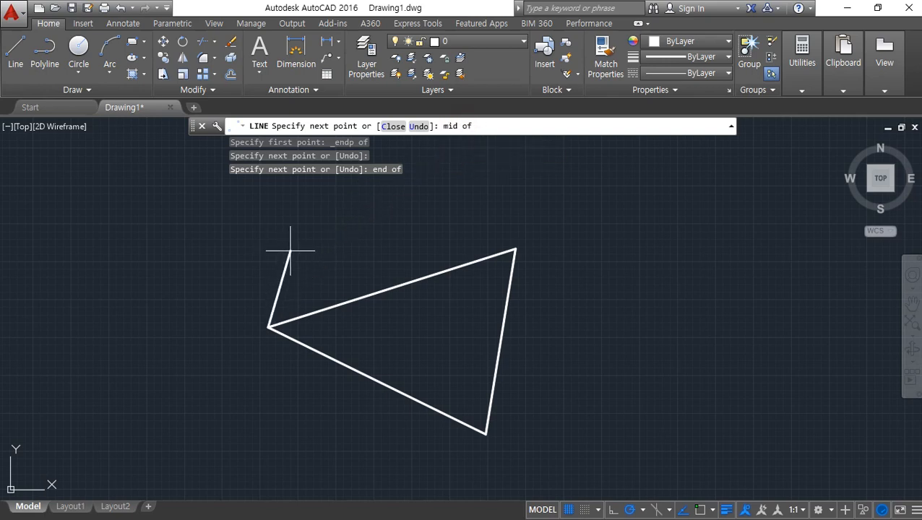
click(505, 289)
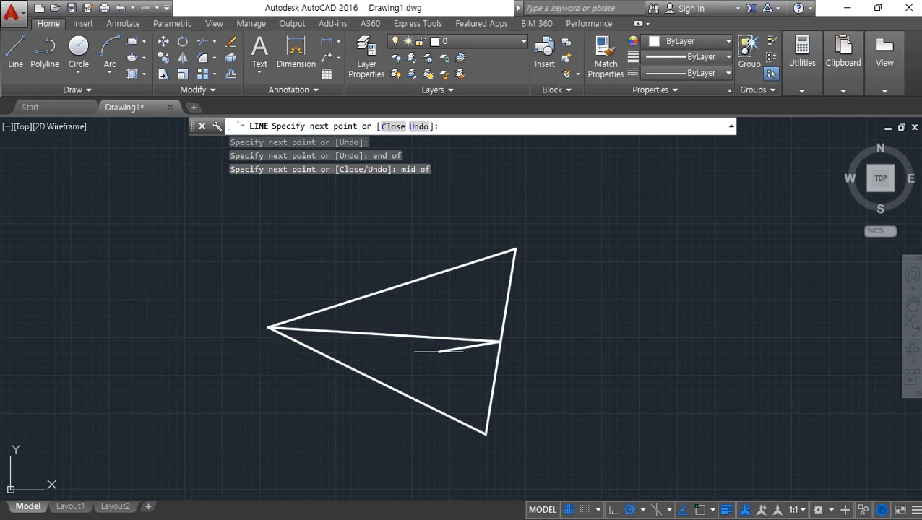
text(mid)
key(Return)
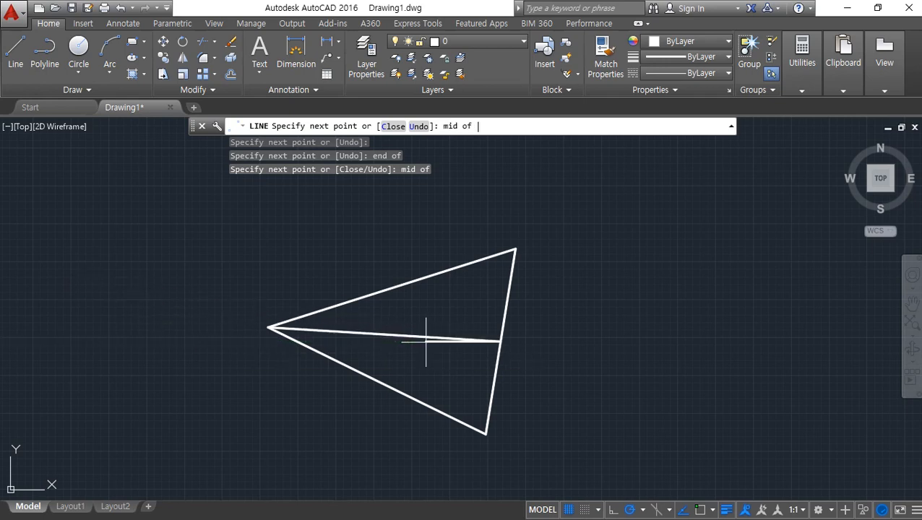
click(418, 398)
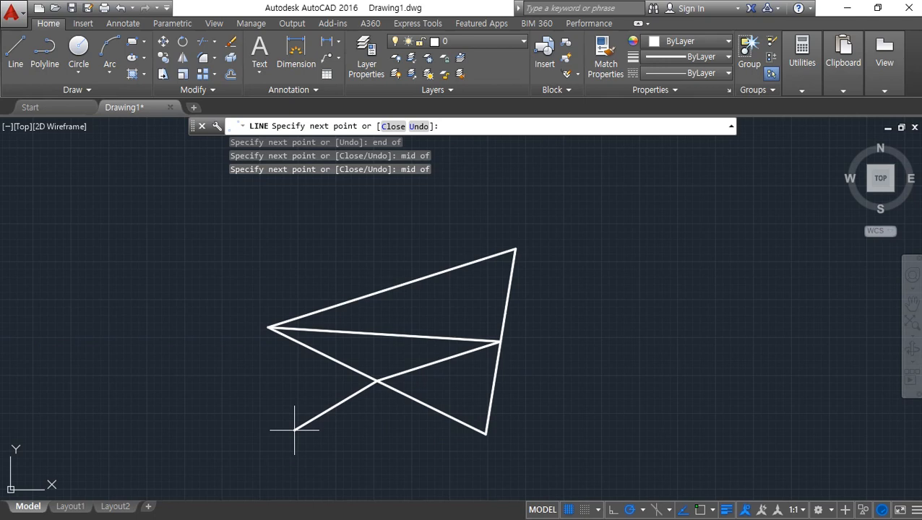
Step: Turn object snap on, and continue the line through the upper side's midpoint and the inner line's midpoint to the nearby intersection
key(F3)
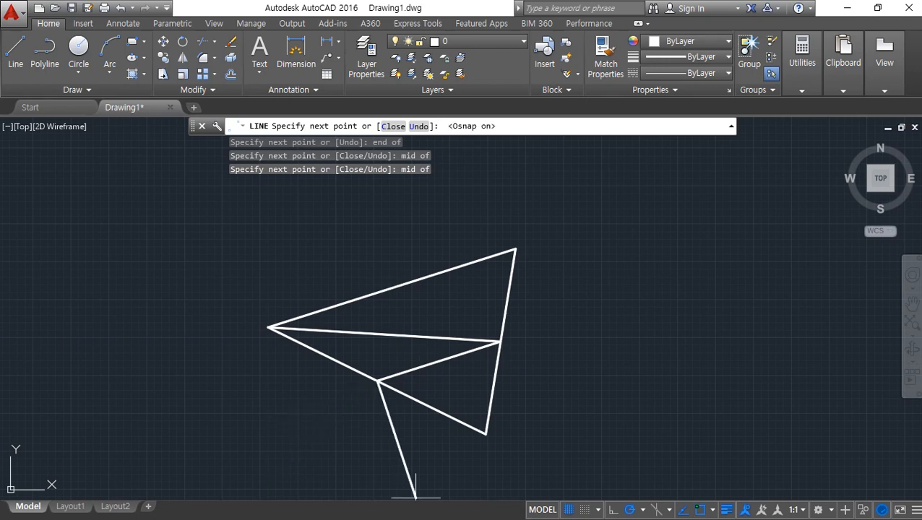
click(712, 510)
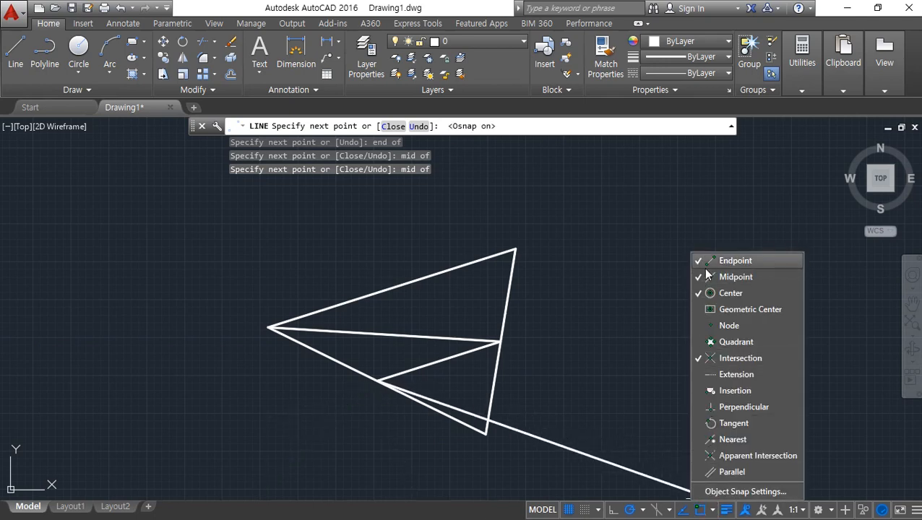
click(419, 284)
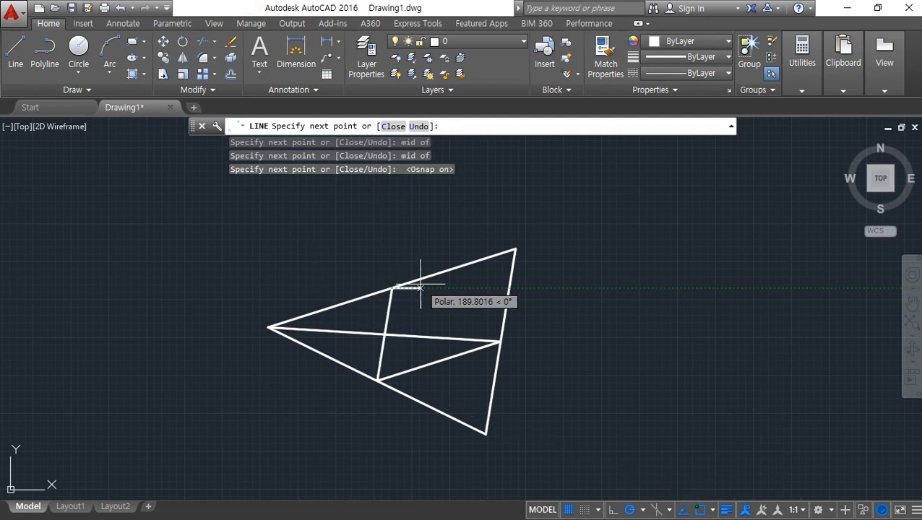
click(443, 359)
click(383, 334)
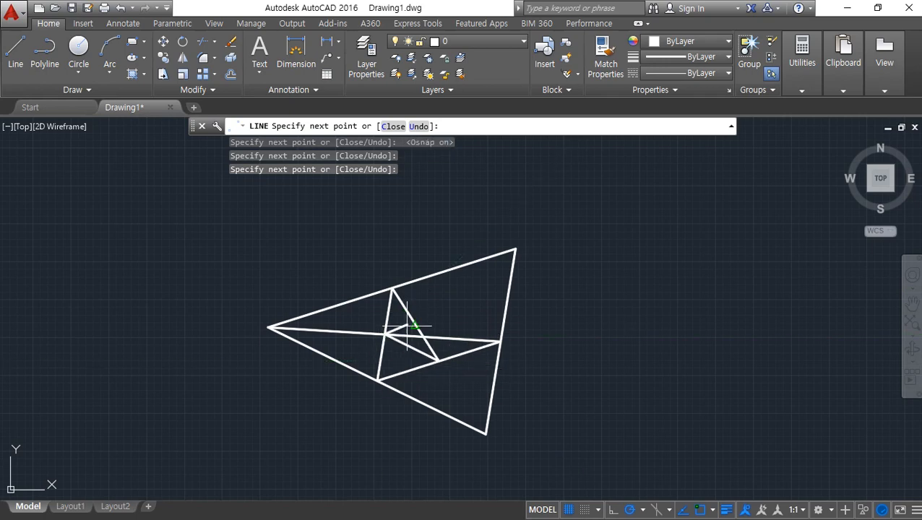
Step: Continue the line through successive snap points of the smaller nested triangles inside the figure, and finish the line
scroll(408, 326, up, 6)
click(415, 325)
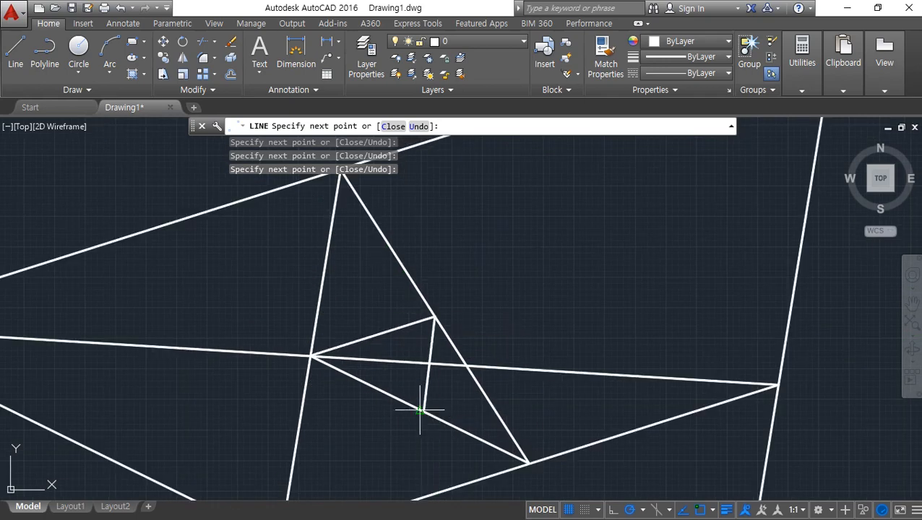
click(420, 410)
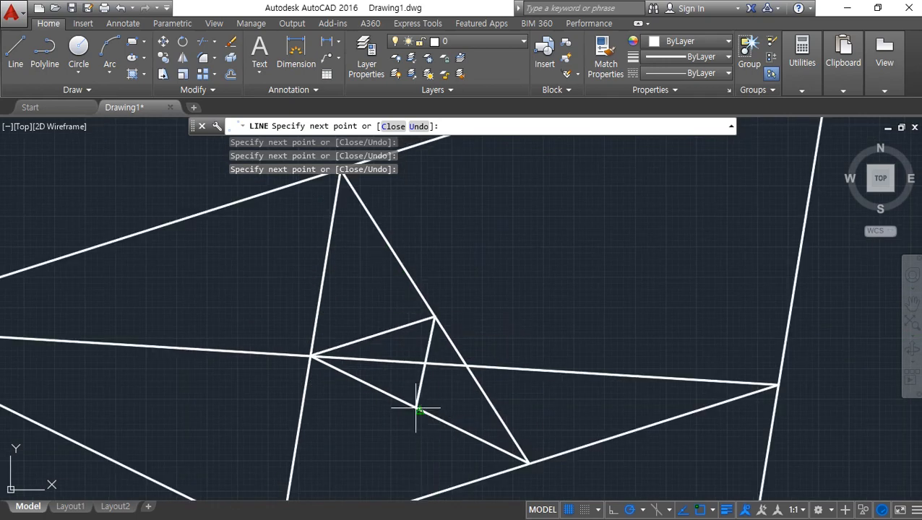
click(375, 338)
click(427, 363)
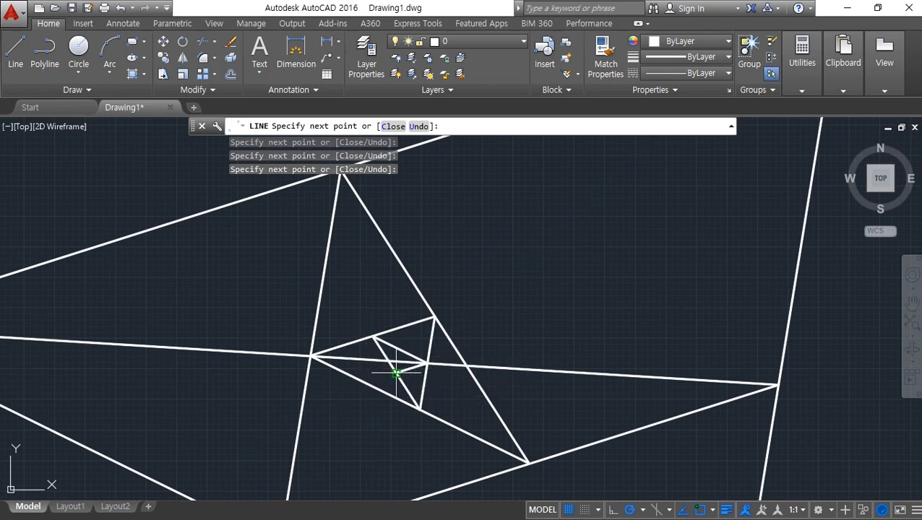
click(396, 374)
key(Return)
scroll(303, 358, down, 2)
middle_drag(302, 358, 321, 272)
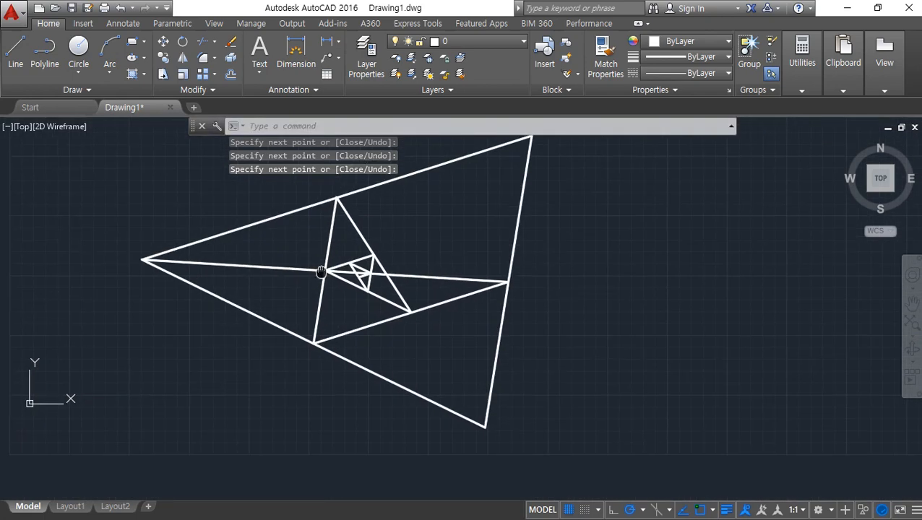
scroll(320, 272, down, 1)
scroll(319, 270, up, 1)
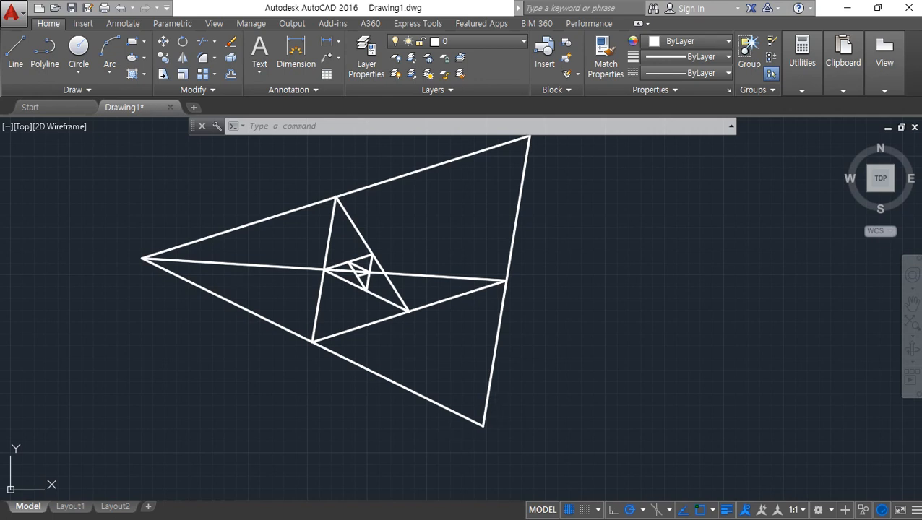
Step: Delete all the lines of the nested triangle figure
click(551, 444)
click(206, 181)
key(Delete)
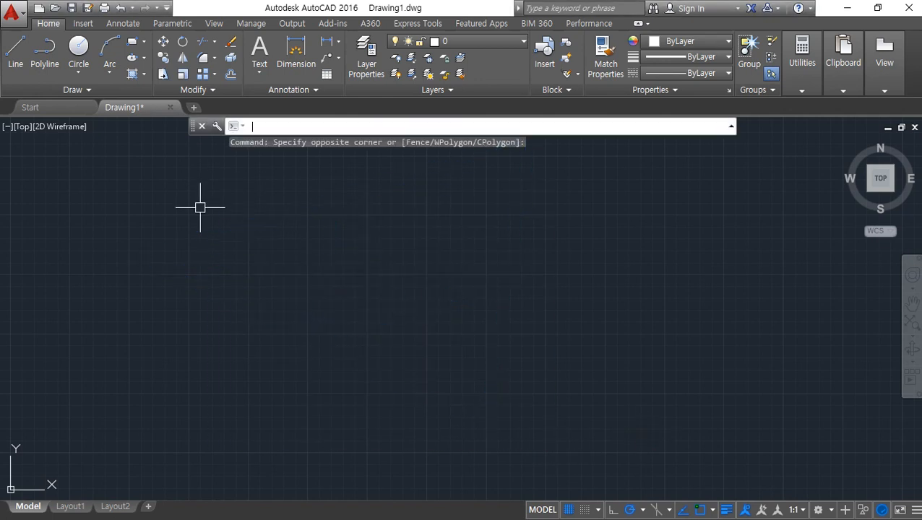
Step: Draw a circle near the middle of the empty drawing area
text(c)
key(Return)
click(377, 299)
click(360, 210)
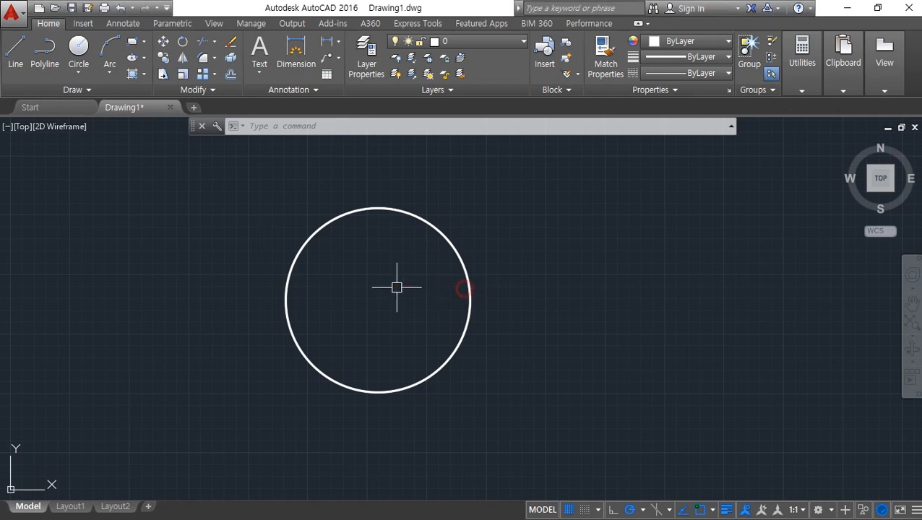
Step: Trace the circle in red, mark its center with a red cross, and clear the marks
key(ctrl+alt+d)
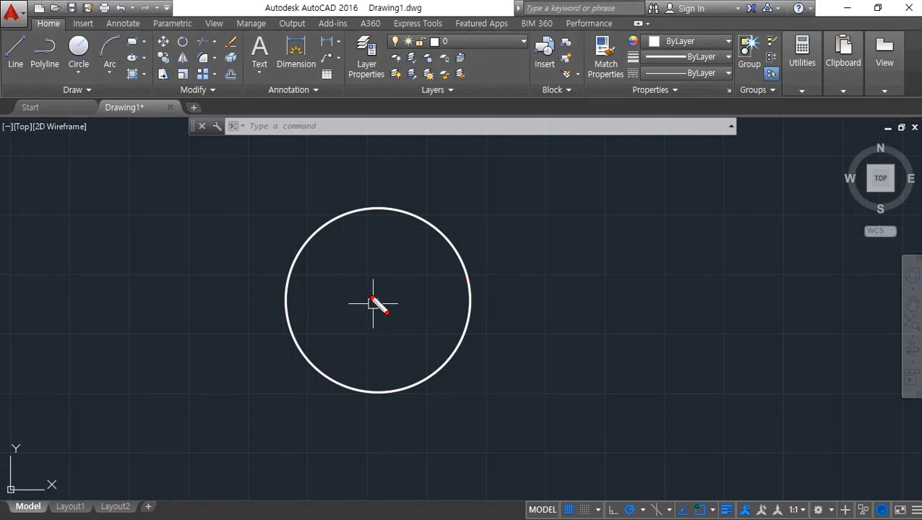
click(346, 296)
mouse_move(387, 382)
mouse_down()
mouse_move(304, 361)
mouse_move(469, 249)
mouse_move(391, 367)
mouse_move(314, 241)
mouse_move(438, 350)
mouse_up()
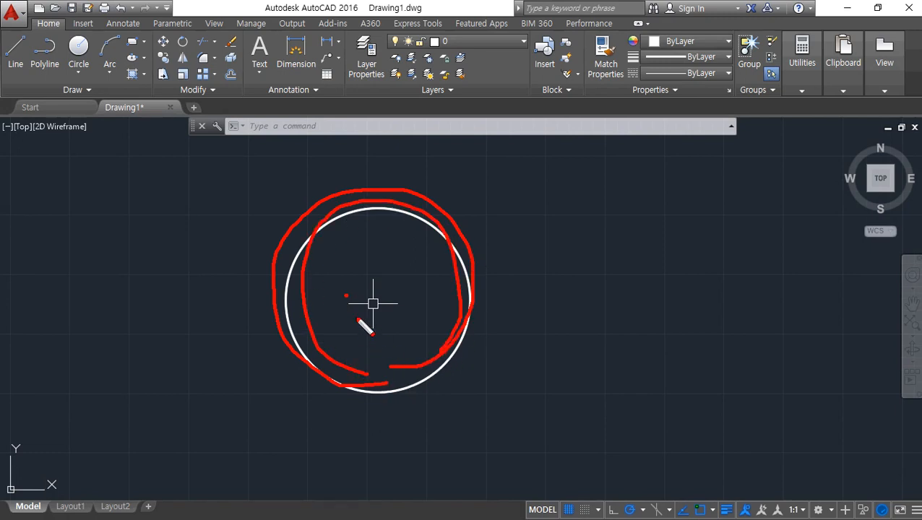
drag(349, 306, 398, 306)
mouse_move(370, 279)
mouse_down()
mouse_move(370, 328)
mouse_move(425, 348)
mouse_up()
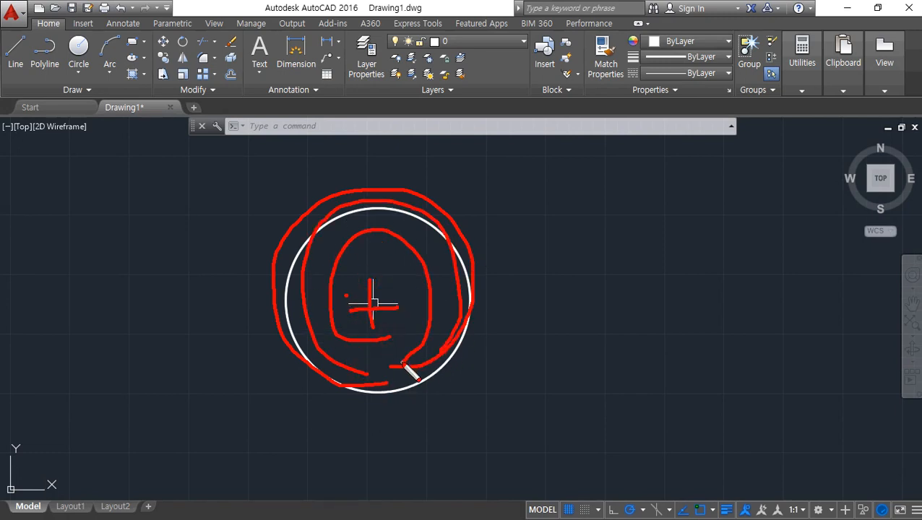
key(Escape)
Step: Start another circle, underline the center point prompt in red with an arrow and a C beside it, and clear the marks
text(c)
key(Return)
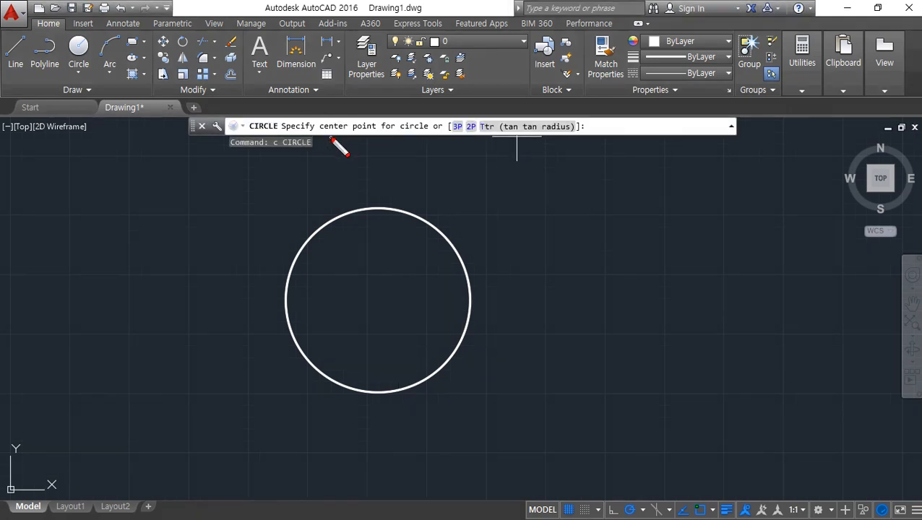
drag(321, 133, 376, 135)
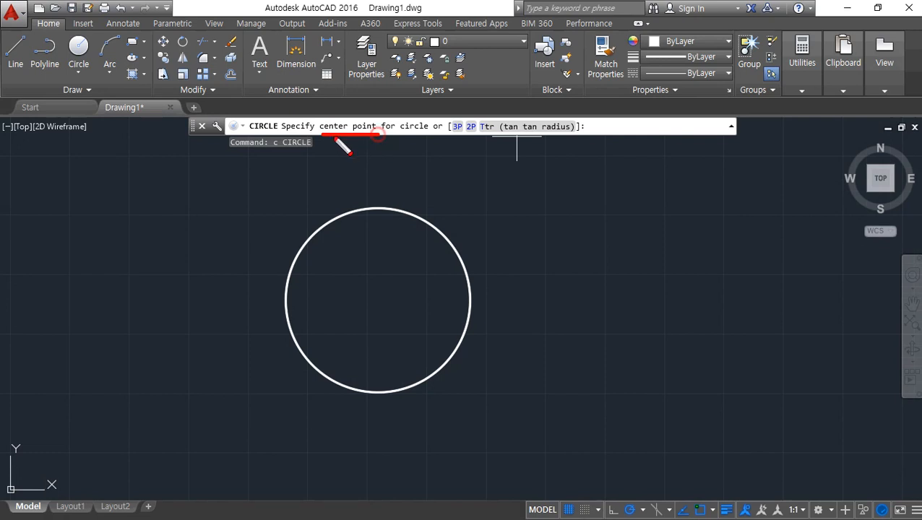
mouse_move(576, 155)
mouse_down()
mouse_move(577, 133)
mouse_move(620, 140)
mouse_up()
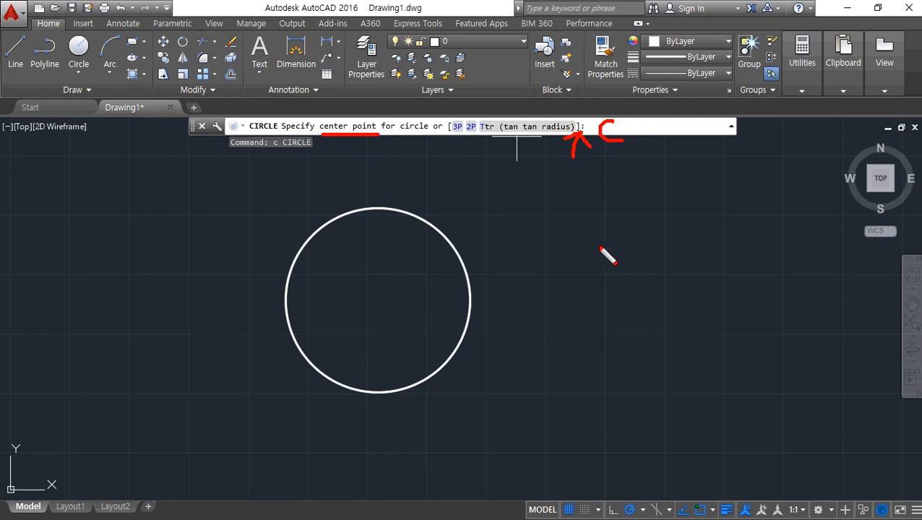
key(Escape)
Step: Review the Center mode in the permanent object snap list and preview the center snap on the circle
click(712, 510)
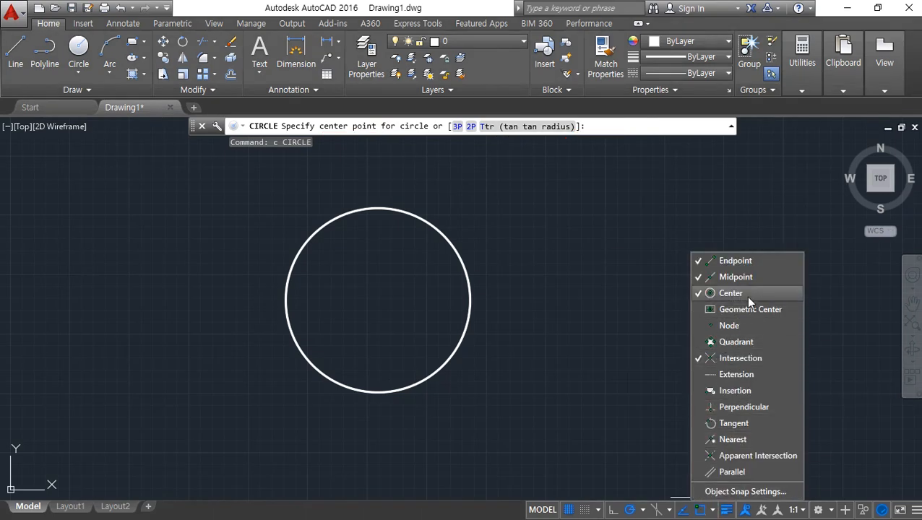
click(583, 240)
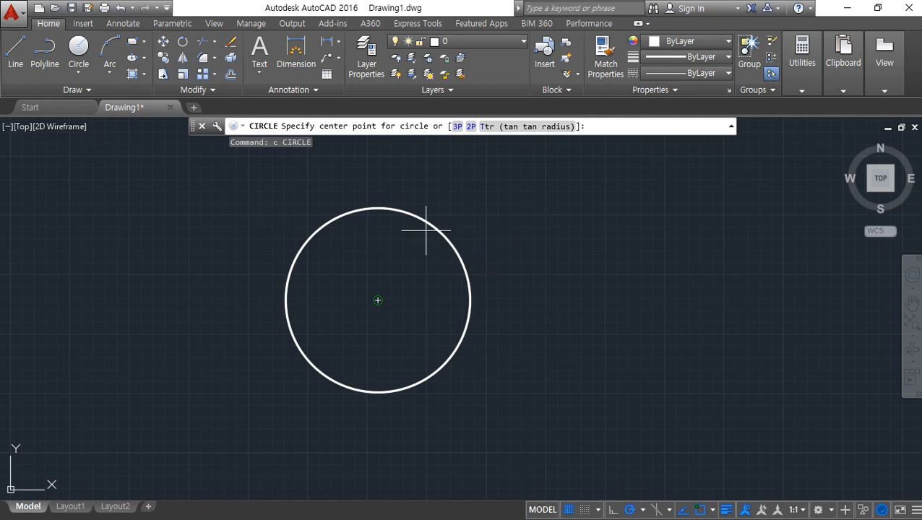
scroll(398, 278, up, 5)
scroll(401, 295, down, 5)
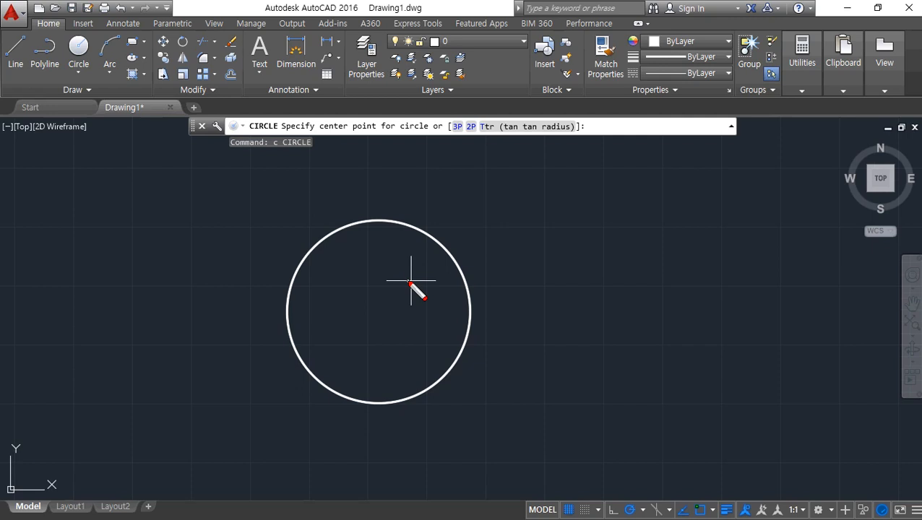
Step: Mark a spot inside the circle and a spot on its circumference with small red loops, and clear the marks
mouse_move(375, 254)
mouse_down()
mouse_move(366, 261)
mouse_move(369, 254)
mouse_up()
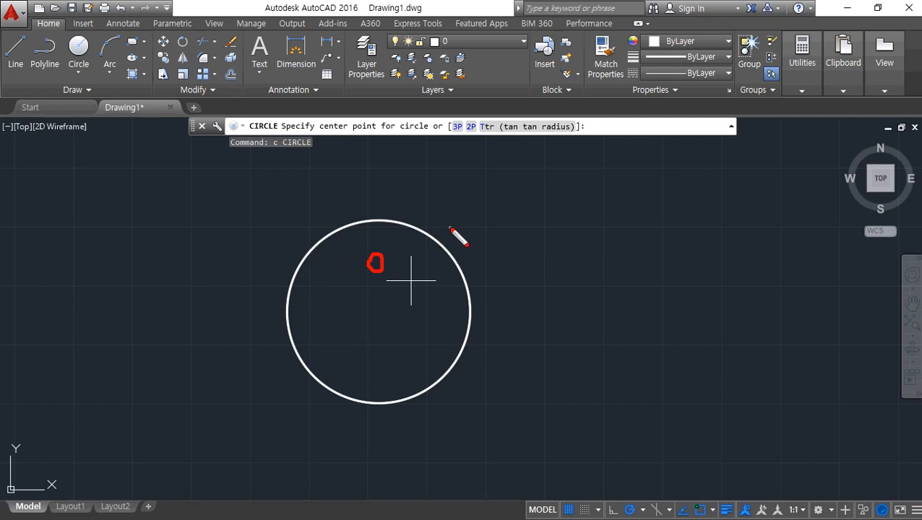
drag(430, 239, 440, 238)
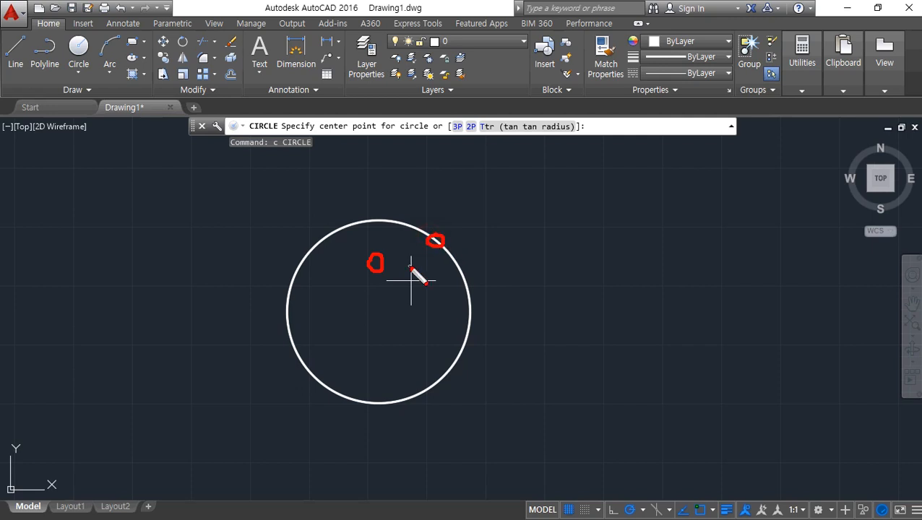
key(Escape)
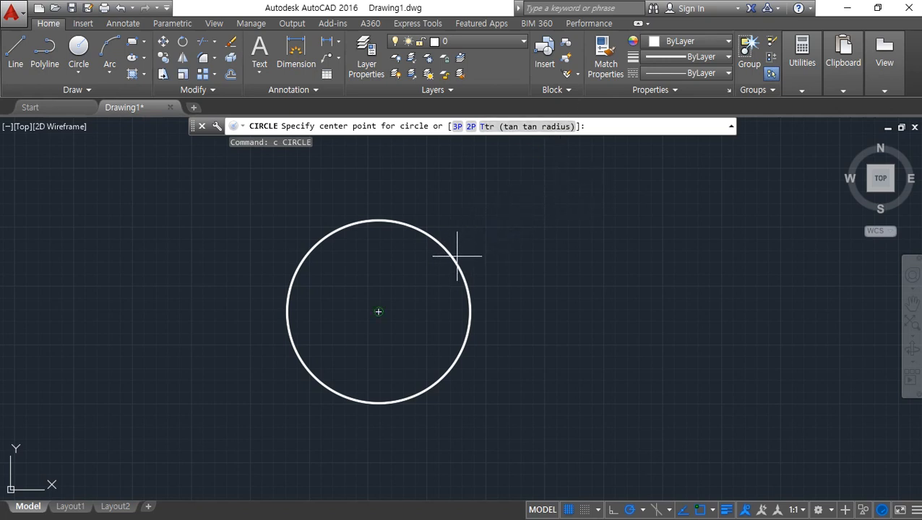
Step: Draw three circles concentric with the existing one, snapping to its center, with radii of about 303, 531 and 190
click(379, 311)
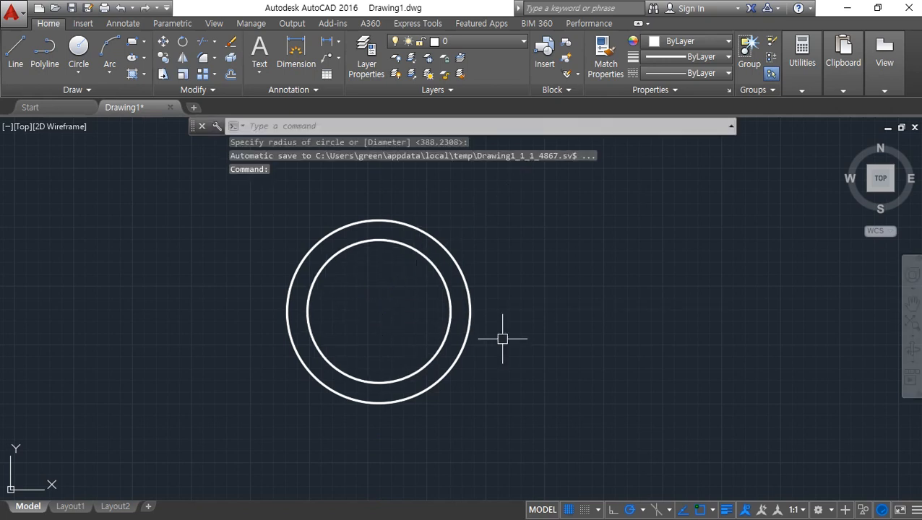
key(Return)
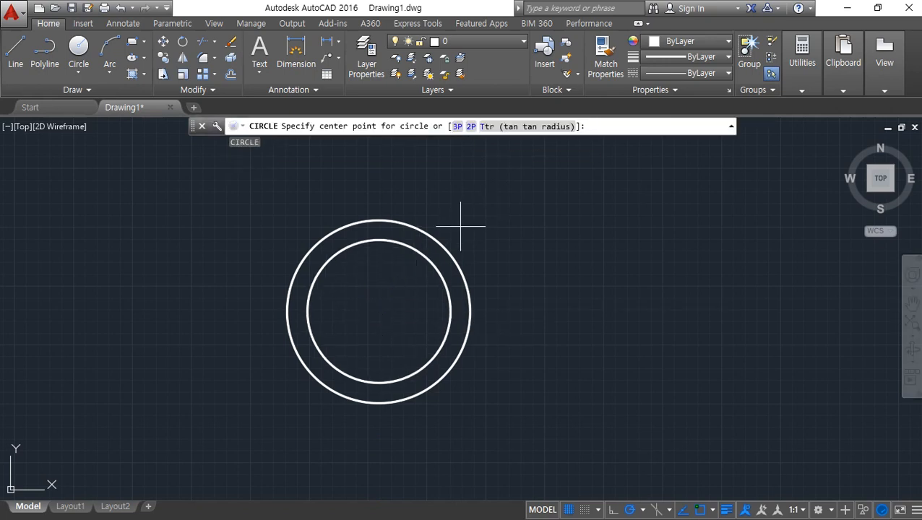
click(445, 244)
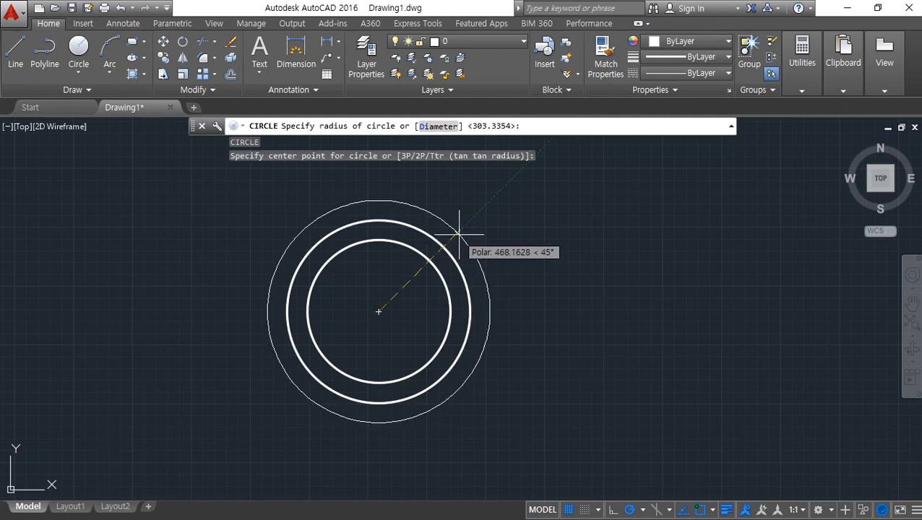
click(473, 229)
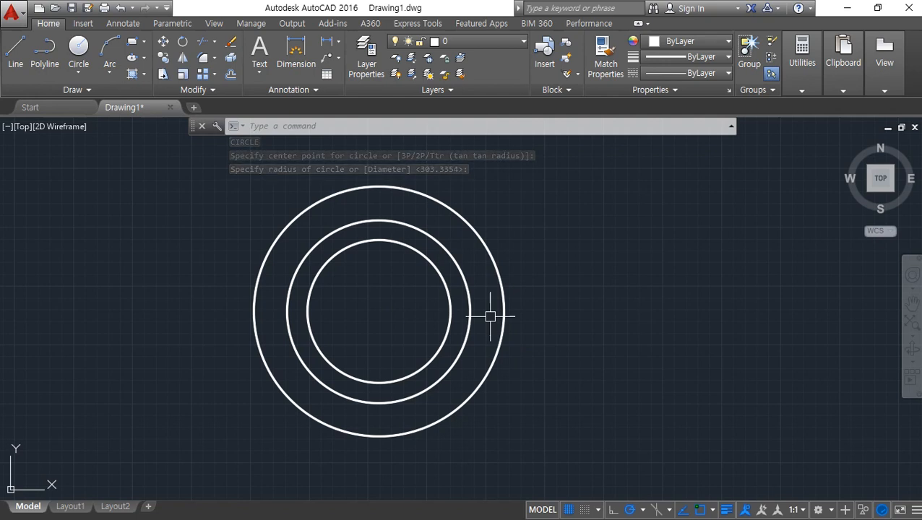
key(Return)
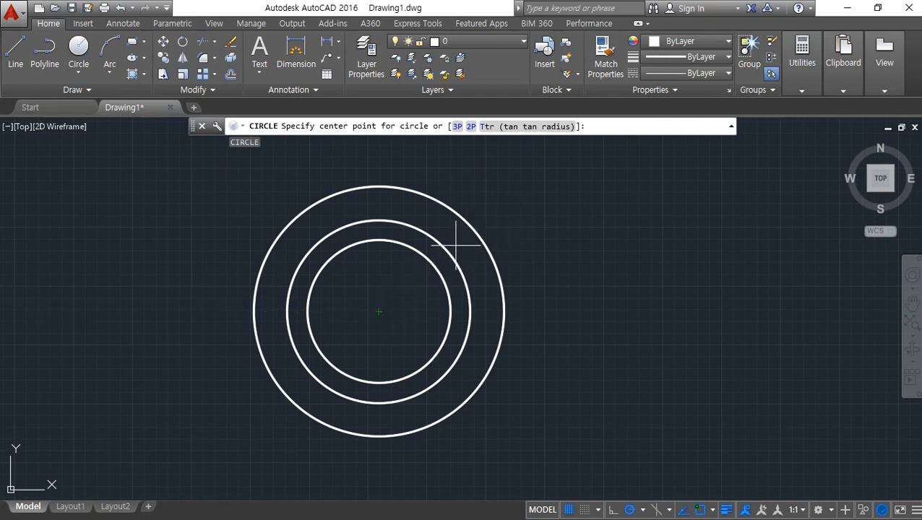
click(378, 311)
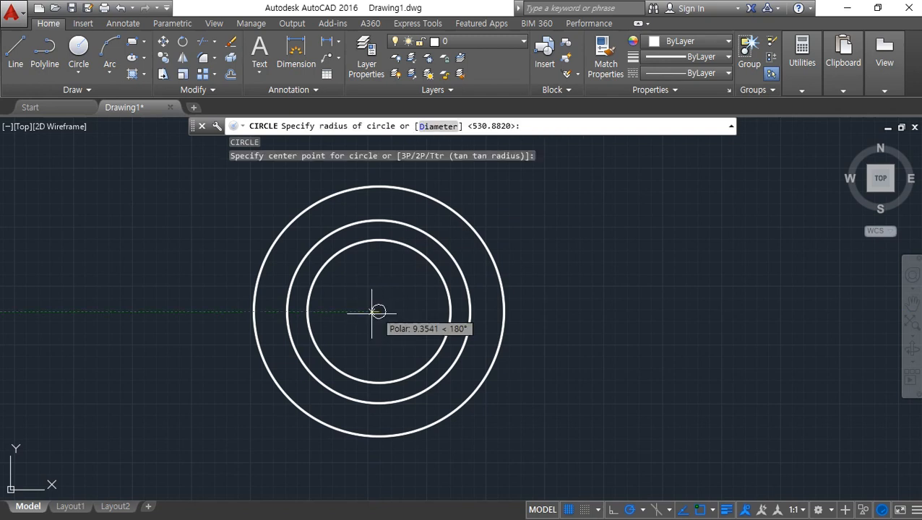
click(345, 339)
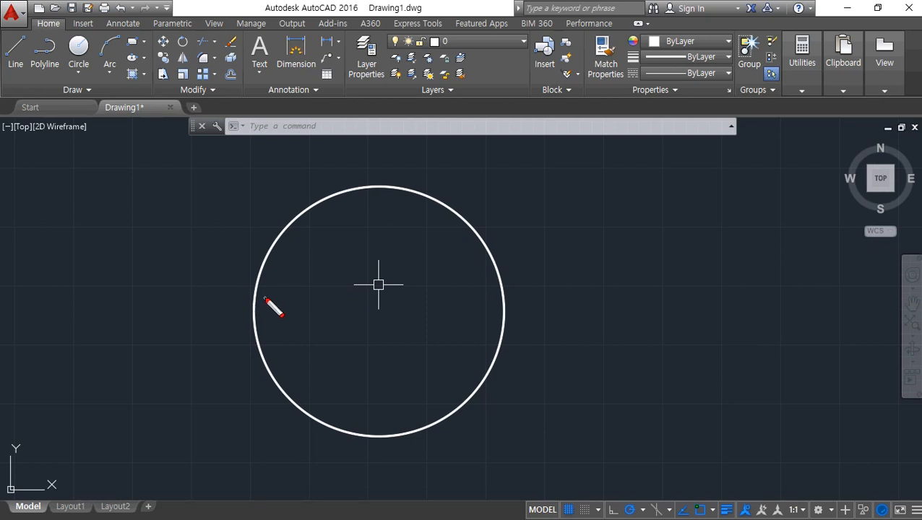
Step: Mark the circle's horizontal and vertical axes in red, loop its four quadrant points, and clear the marks
drag(196, 317, 566, 316)
drag(384, 144, 371, 505)
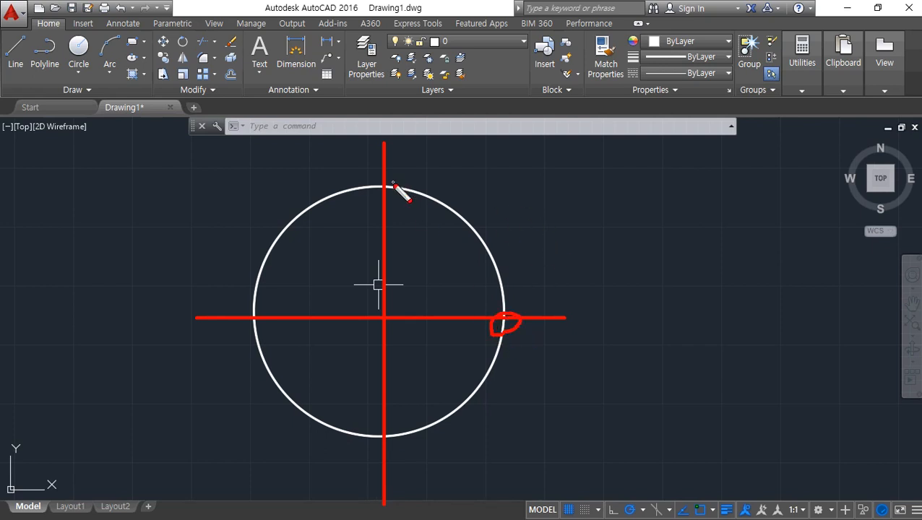
drag(384, 201, 388, 171)
drag(239, 327, 262, 330)
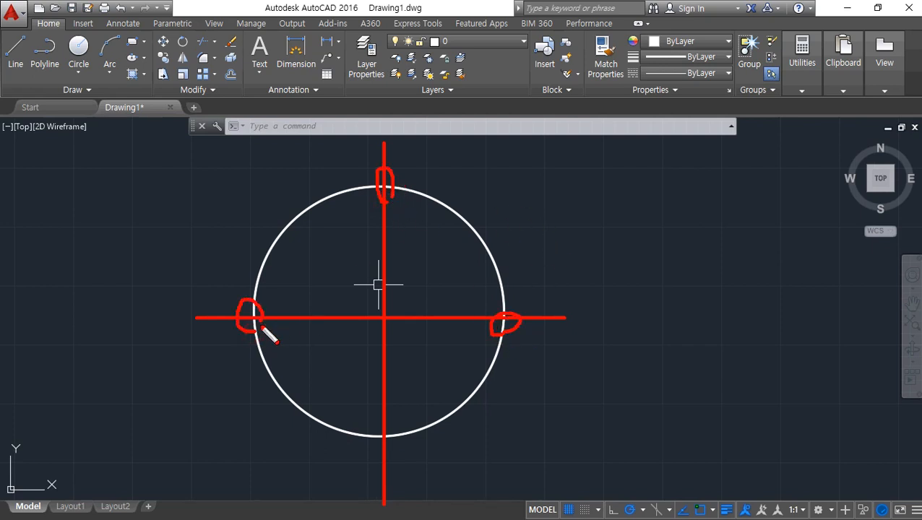
drag(381, 427, 392, 435)
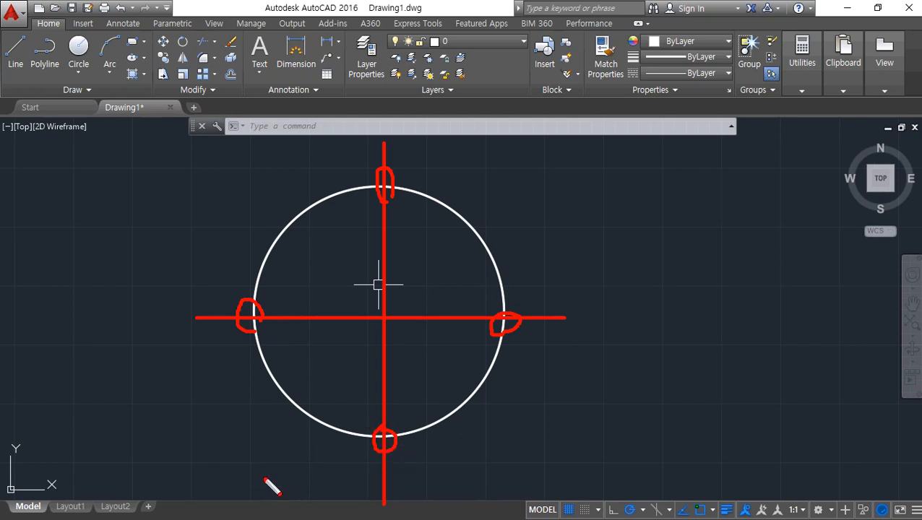
key(Escape)
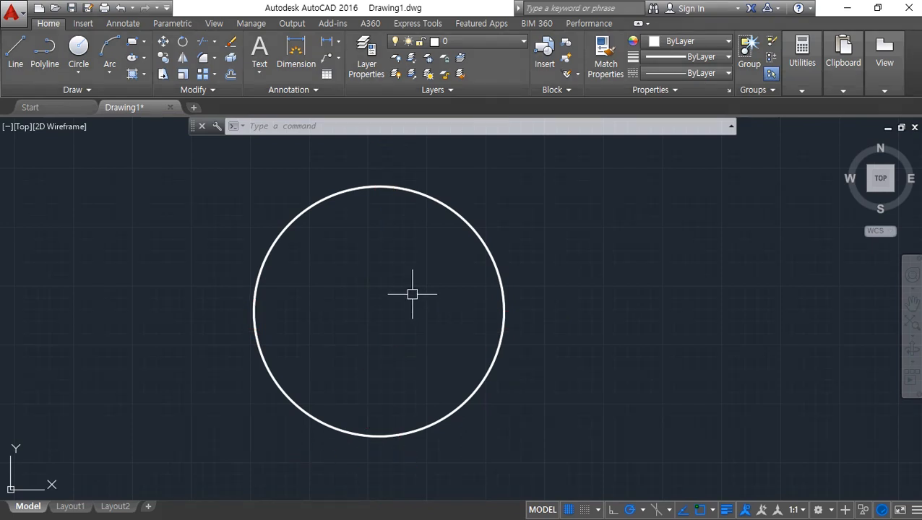
Step: Draw a horizontal line from the circle's right quadrant to its left quadrant using one-time Quadrant snaps
text(l)
key(Return)
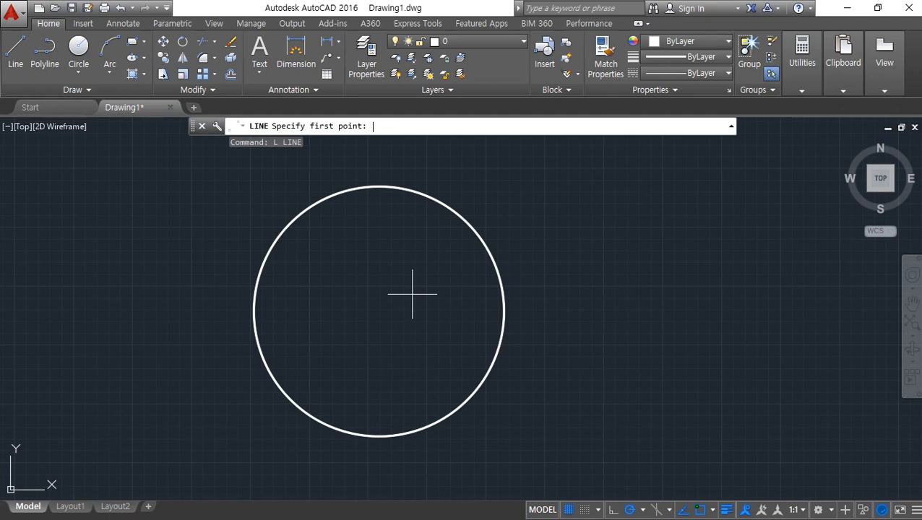
shift+right_click(547, 178)
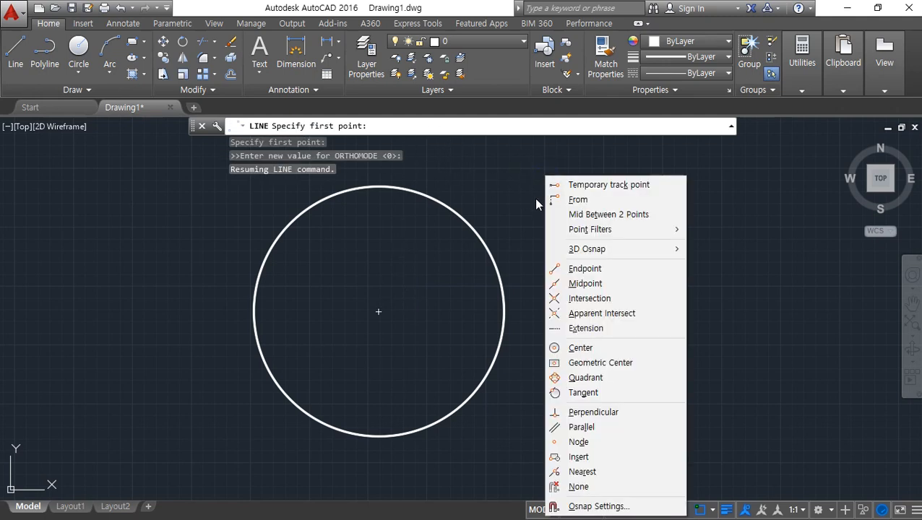
click(627, 376)
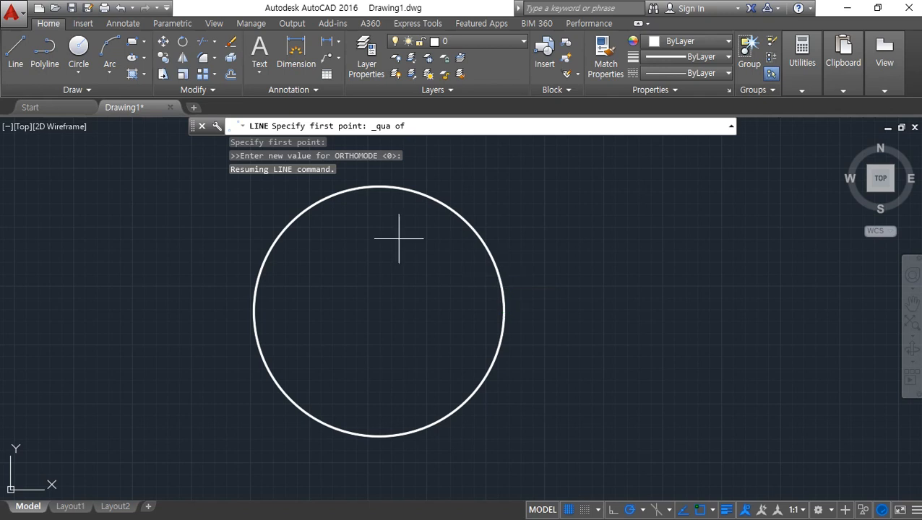
click(499, 281)
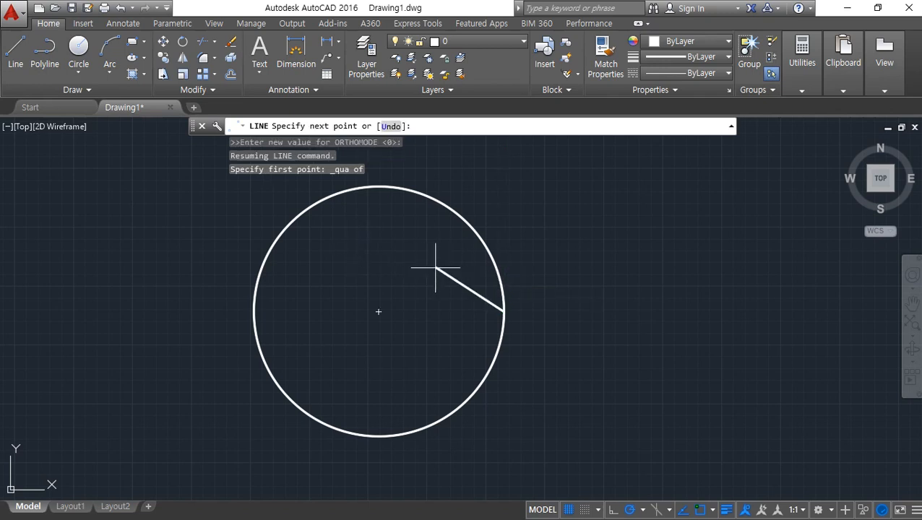
shift+right_click(378, 256)
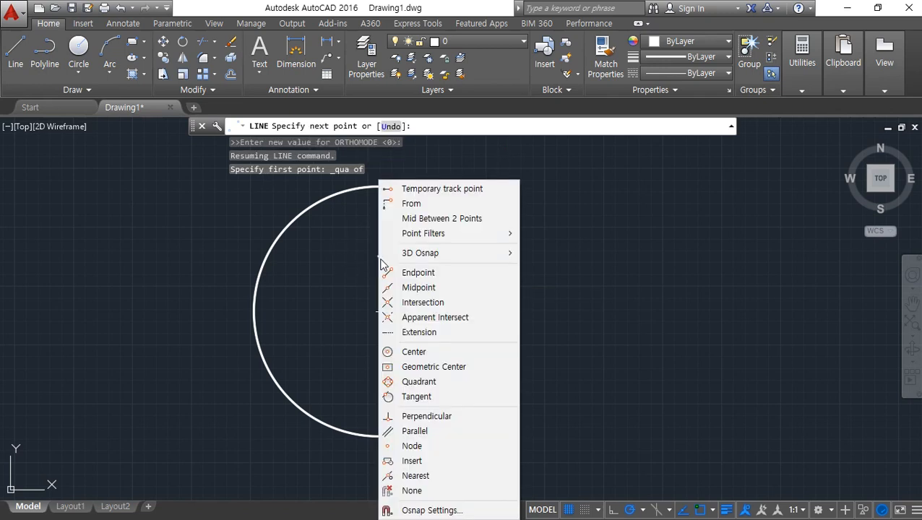
click(386, 382)
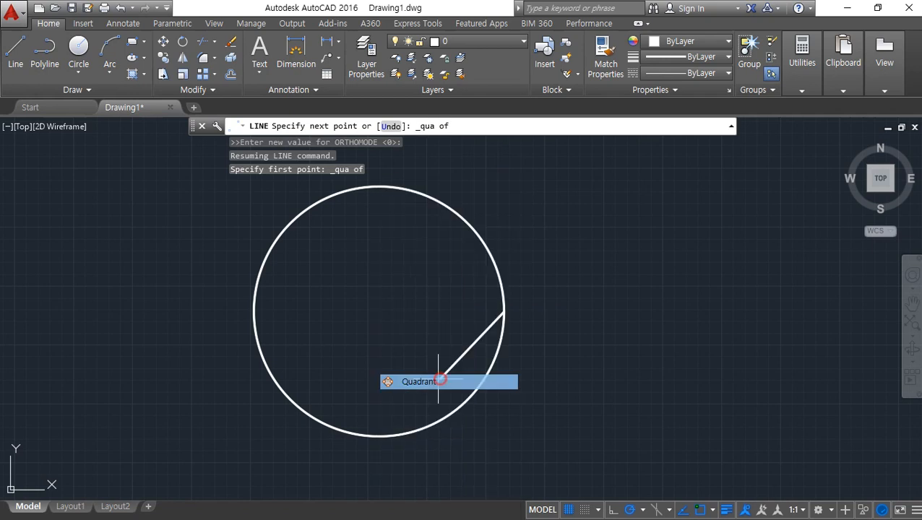
click(271, 269)
key(Return)
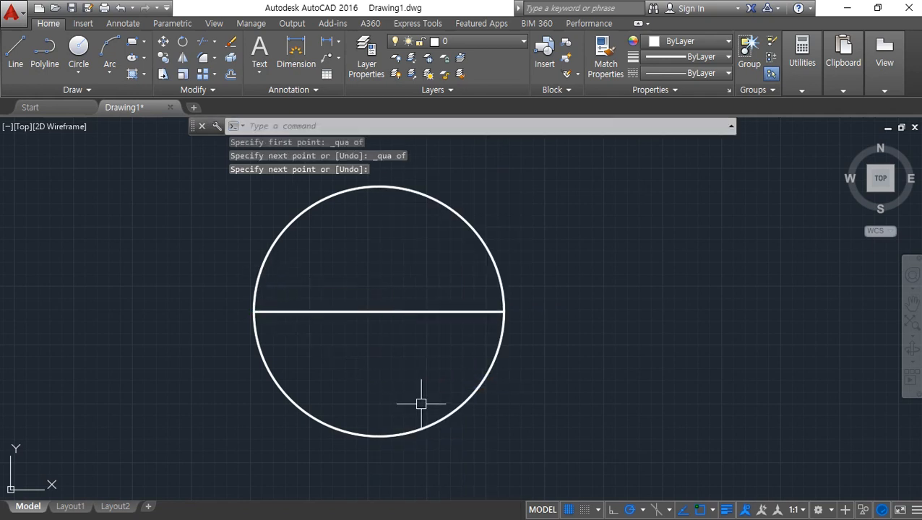
Step: Draw a vertical line from the circle's upper quadrant to its lower quadrant using typed qua snap overrides
key(Return)
text(qua)
key(Return)
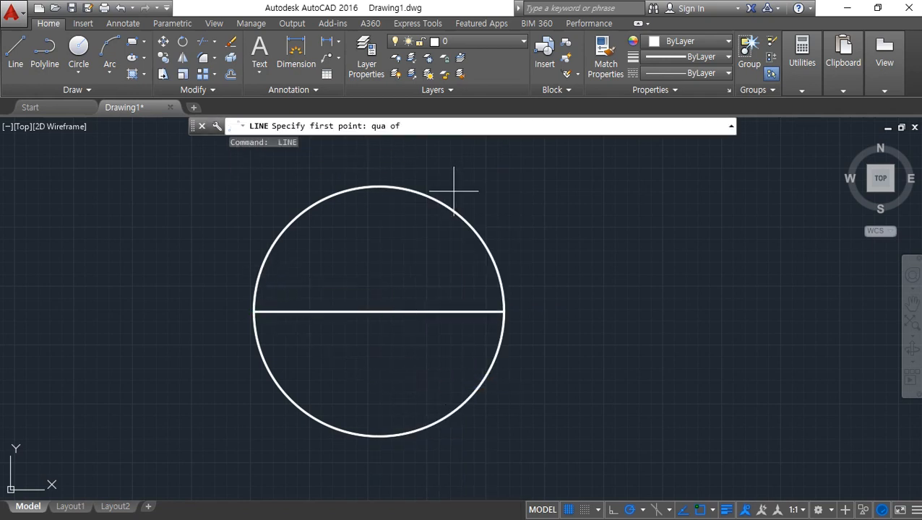
click(445, 199)
text(qua)
key(Return)
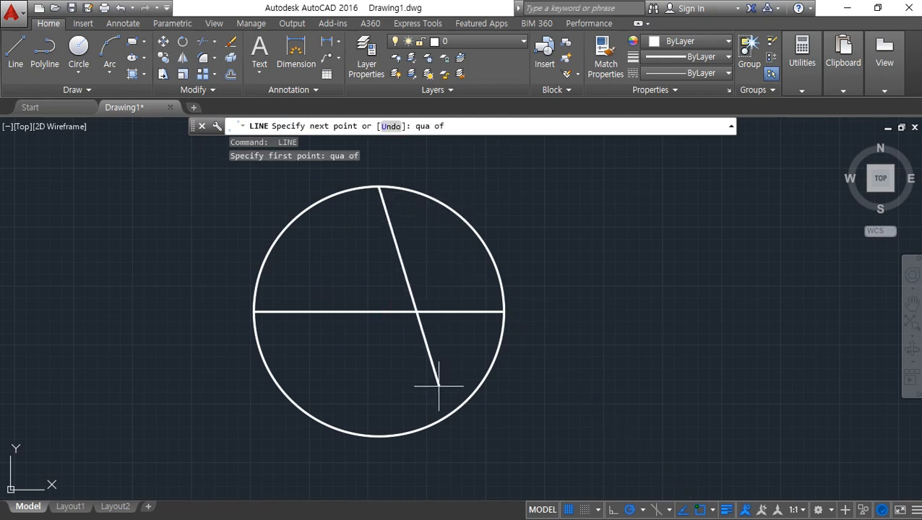
click(442, 417)
key(Return)
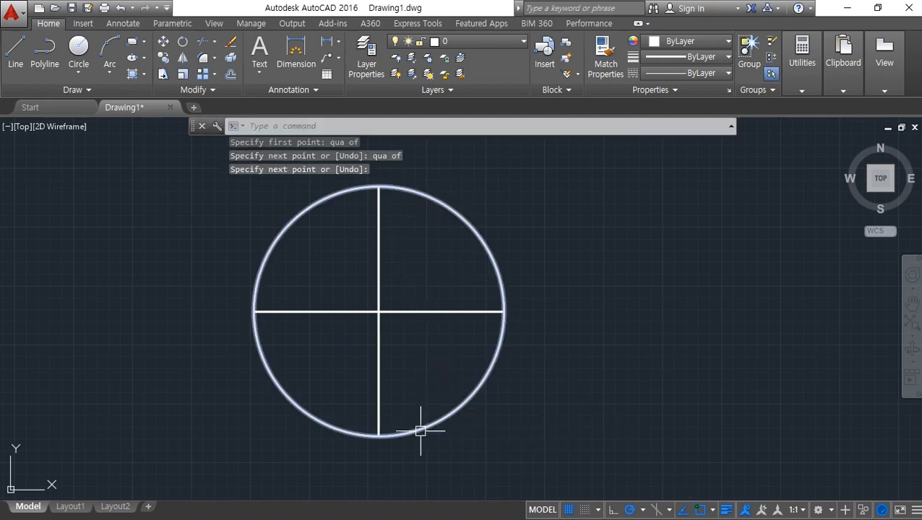
Step: Draw a circle centered on the first circle's right quadrant with its radius reaching that circle's center, using qua and cen snap overrides
click(582, 190)
click(665, 260)
text(c)
key(Return)
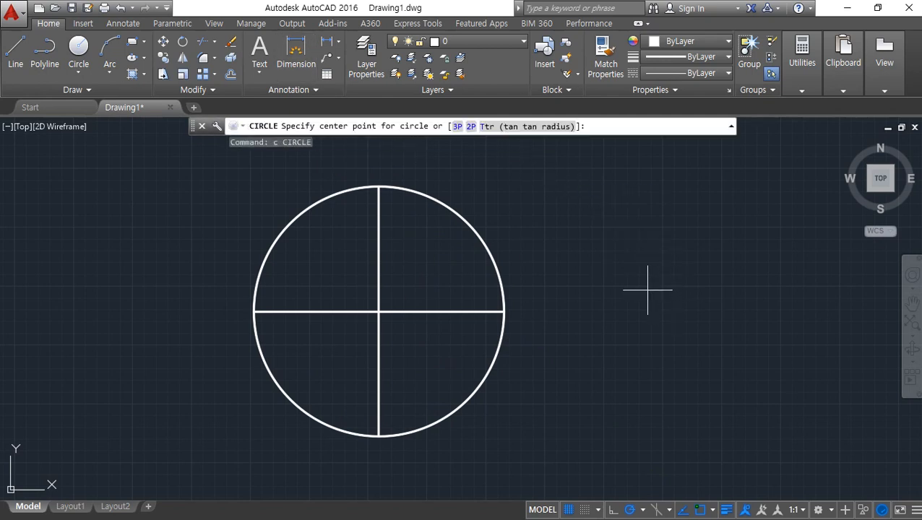
text(qua)
key(Return)
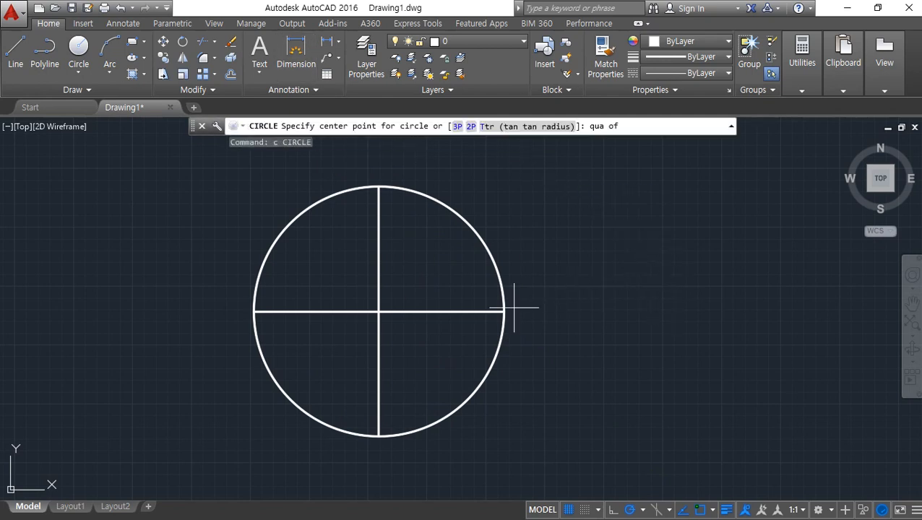
click(504, 311)
text(cen)
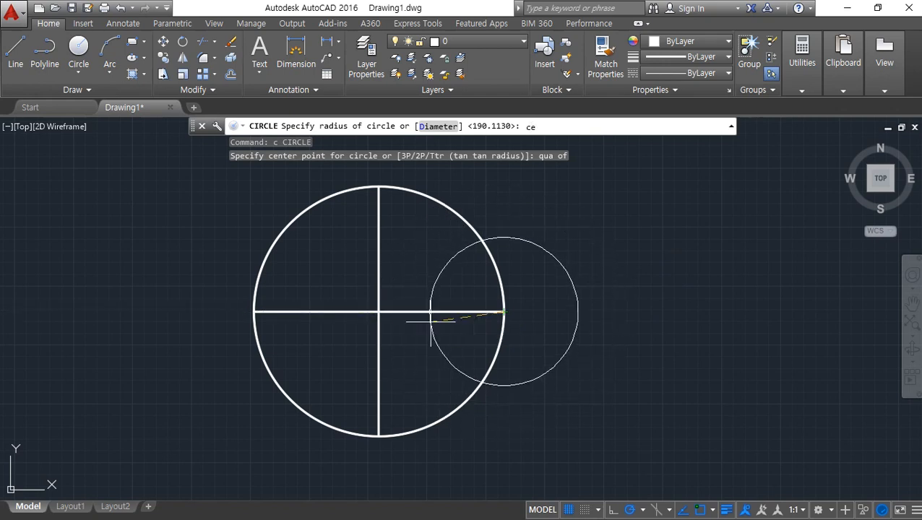
key(Return)
click(473, 425)
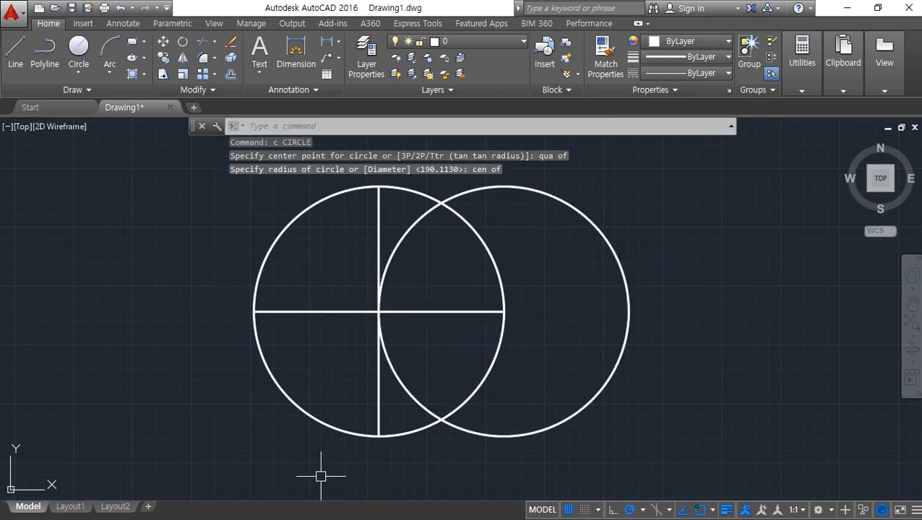
Step: Erase the horizontal and vertical lines inside the original circle
click(378, 370)
click(338, 305)
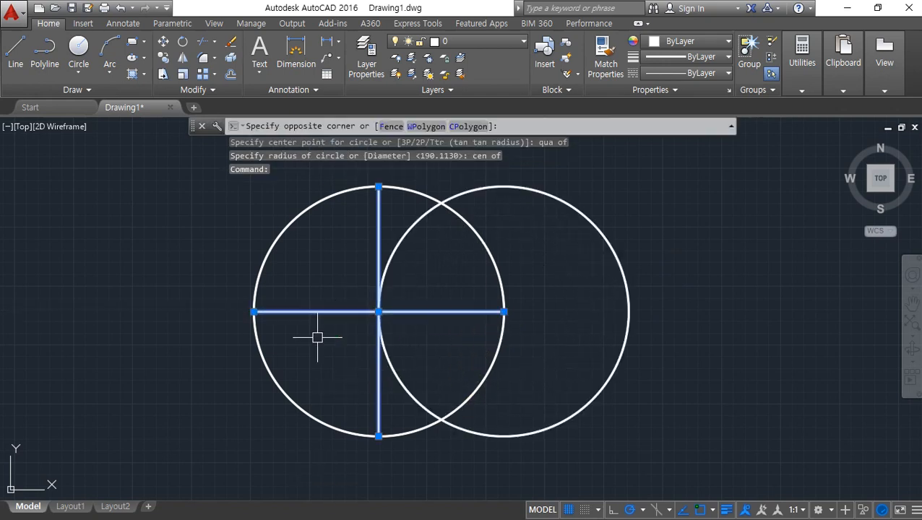
click(317, 335)
text(e)
key(Return)
Step: Draw a circle centered on the original circle's left quadrant with its radius reaching that circle's center, using qua and cen snap overrides
text(c)
key(Return)
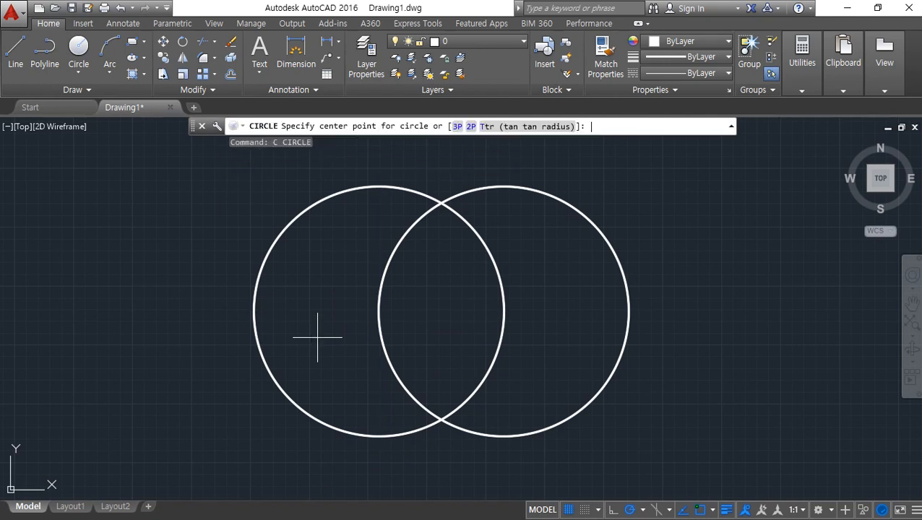
text(qua)
key(Return)
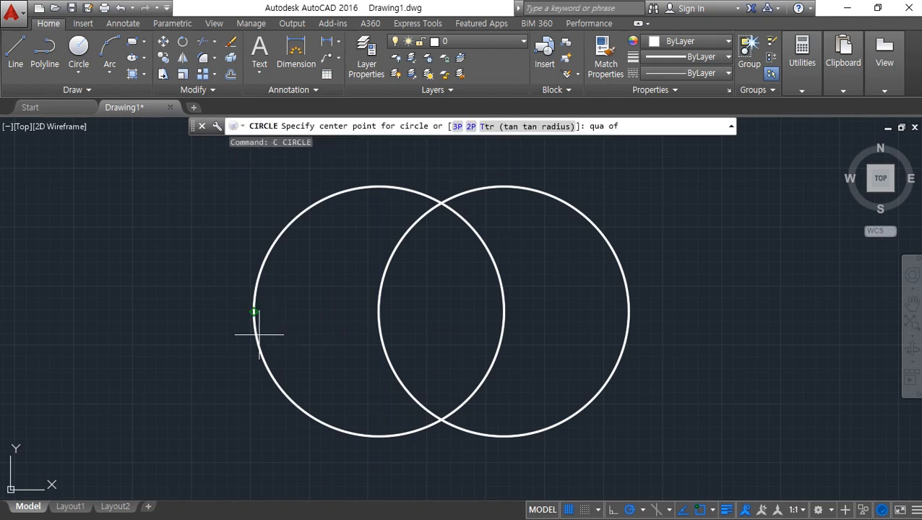
click(253, 312)
text(cen)
key(Return)
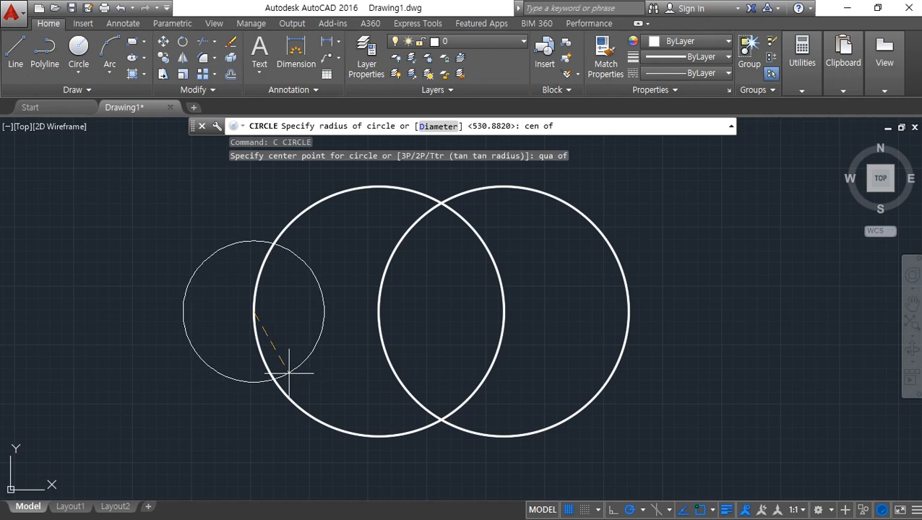
click(274, 377)
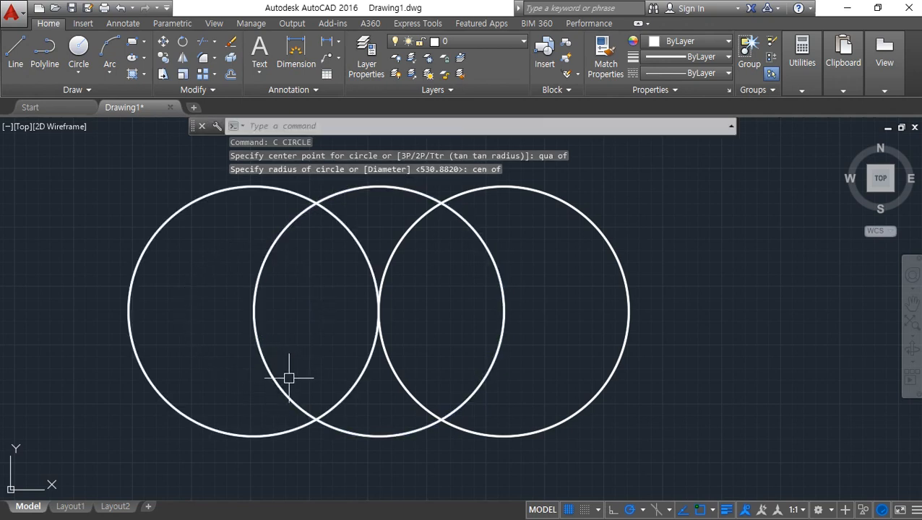
Step: Draw a circle centered on the original circle's upper quadrant with its radius reaching that circle's center, using qua and cen snap overrides
text(c)
key(Return)
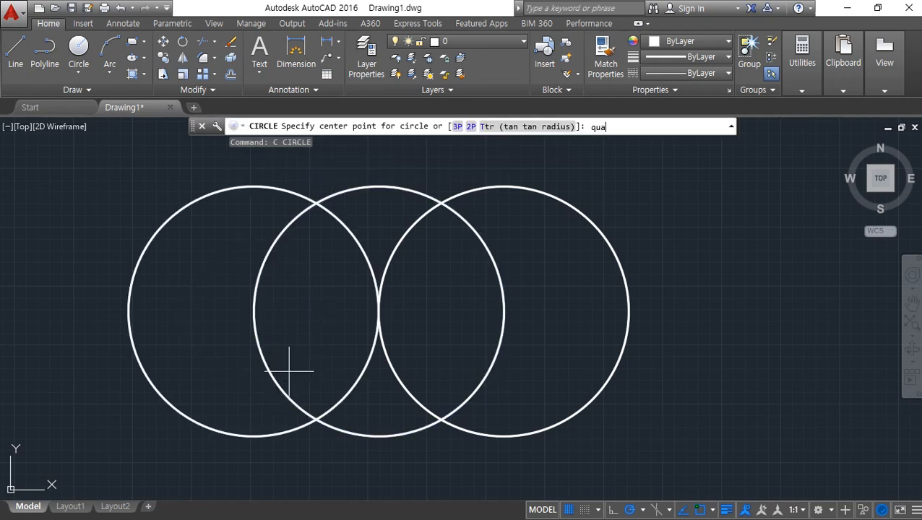
text(qua)
key(Return)
click(338, 190)
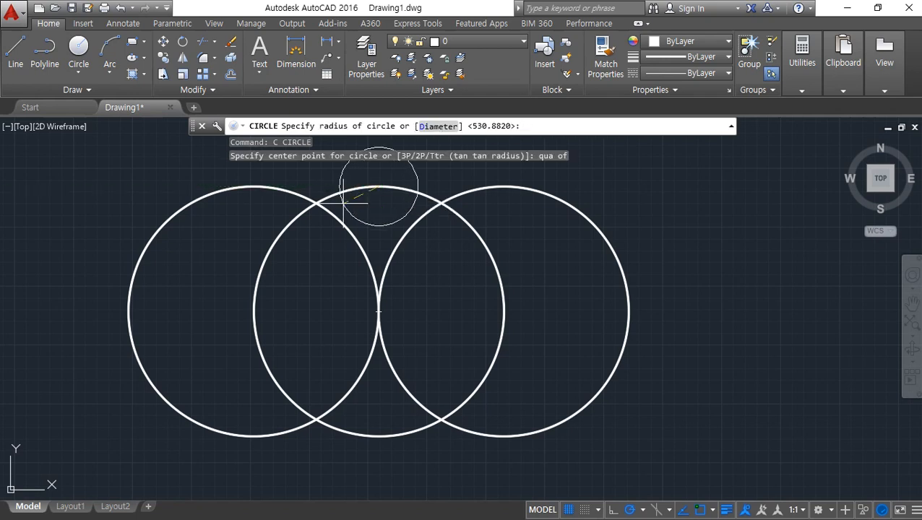
text(cen)
key(Return)
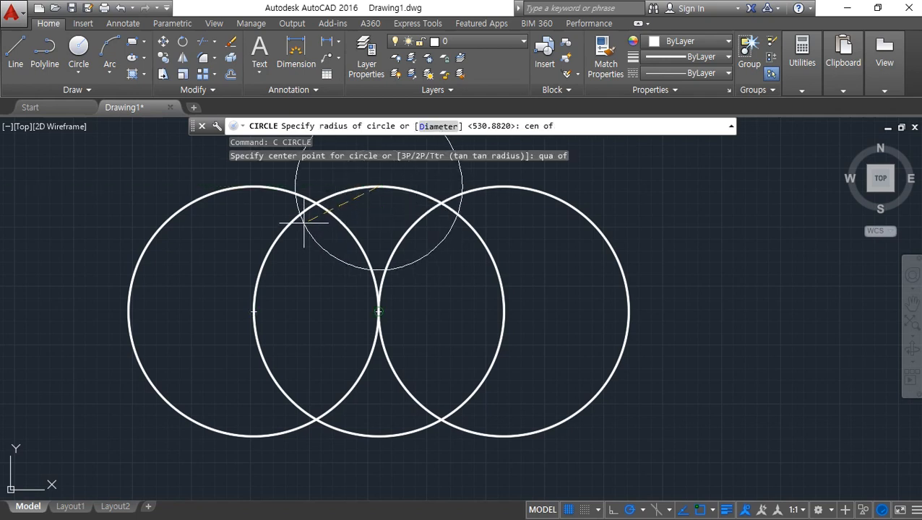
click(302, 220)
Step: Draw a circle centered on the original circle's lower quadrant with its radius reaching that circle's center, using qua and cen snap overrides
key(Return)
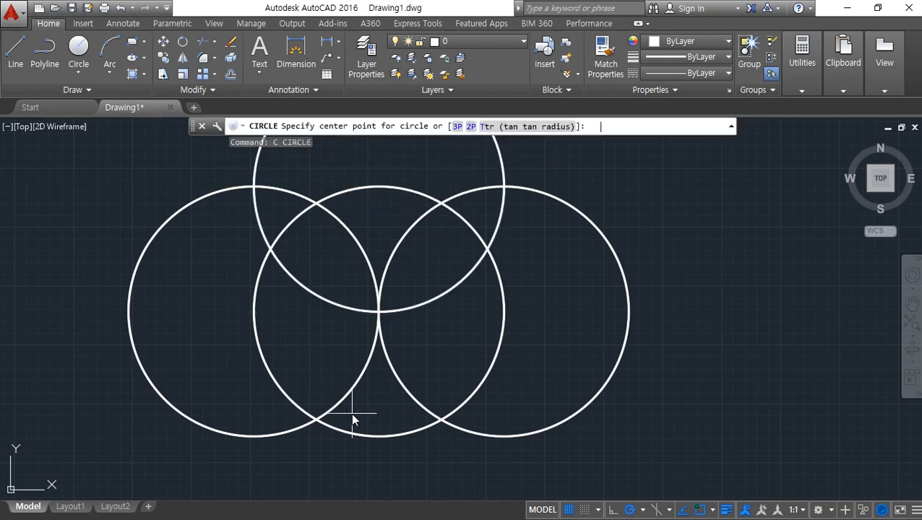
text(qua)
key(Return)
click(344, 432)
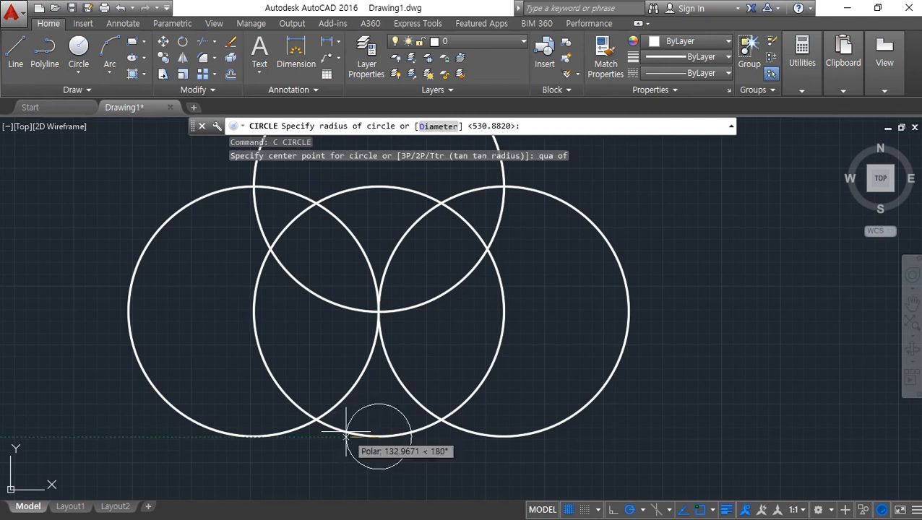
text(cen)
key(Return)
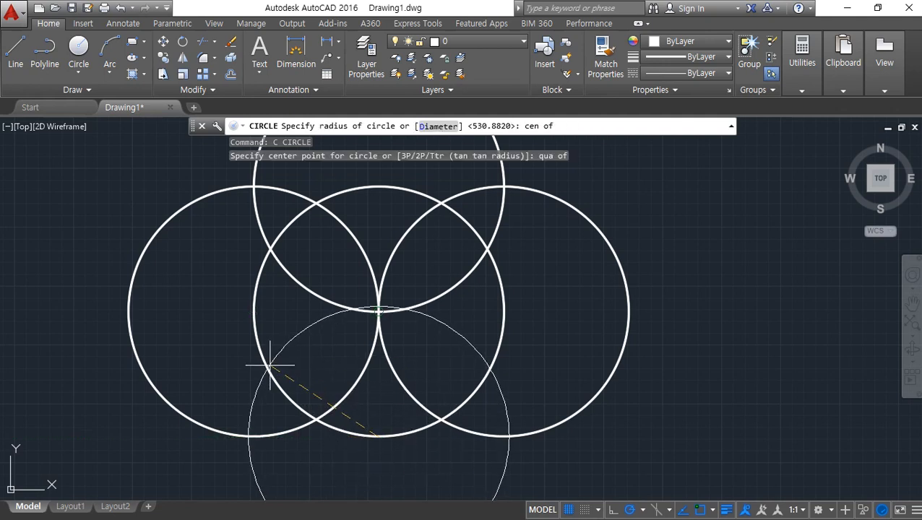
click(249, 375)
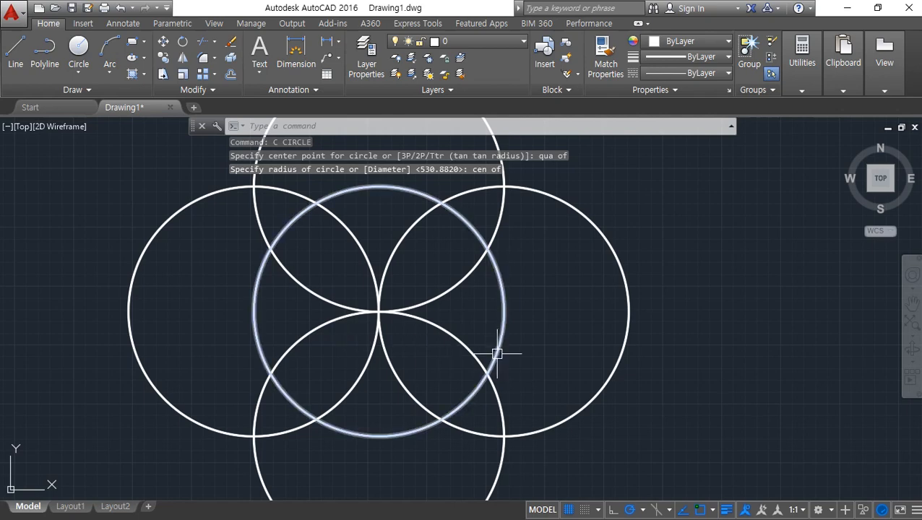
key(ctrl+2)
mouse_move(324, 446)
mouse_down()
mouse_move(224, 238)
mouse_move(555, 304)
mouse_move(355, 420)
mouse_up()
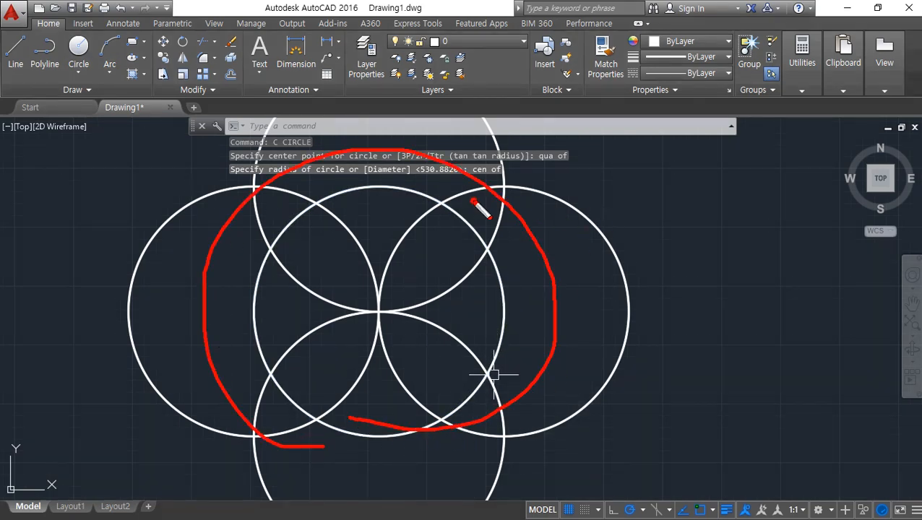
mouse_move(473, 202)
mouse_down()
mouse_move(547, 431)
mouse_move(516, 436)
mouse_up()
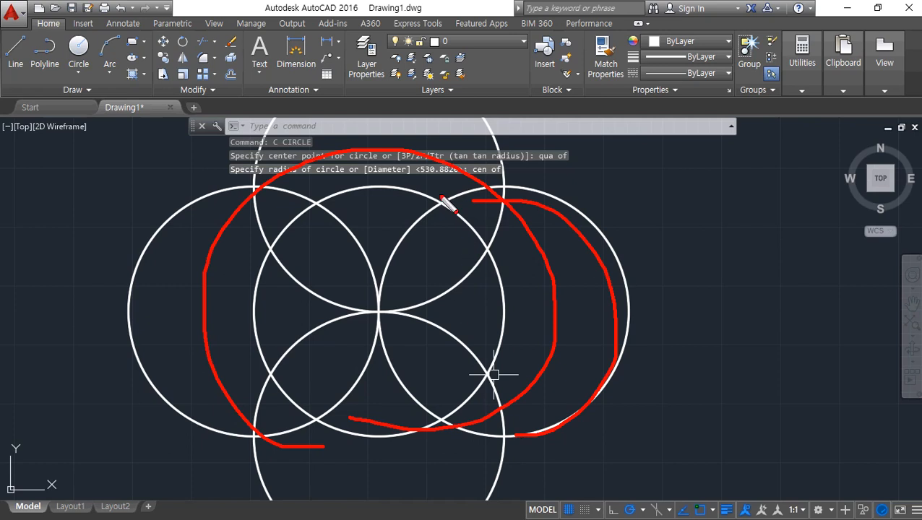
mouse_move(440, 196)
mouse_down()
mouse_move(438, 228)
mouse_move(377, 304)
mouse_up()
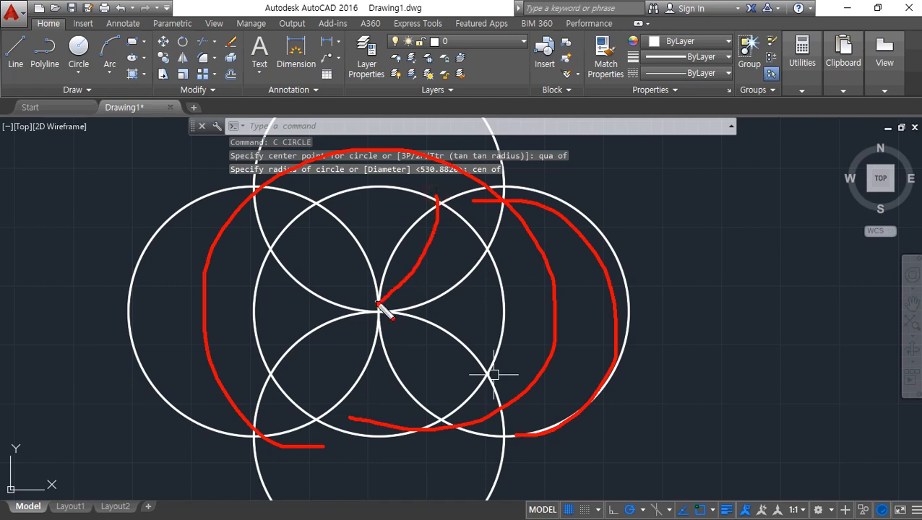
key(Escape)
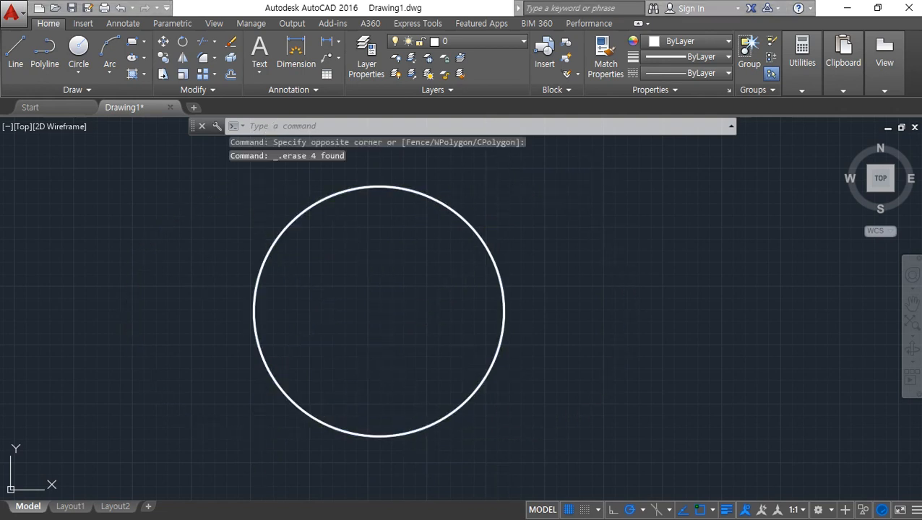
key(ctrl+2)
mouse_move(447, 231)
mouse_down()
mouse_move(427, 195)
mouse_move(446, 220)
mouse_up()
key(Escape)
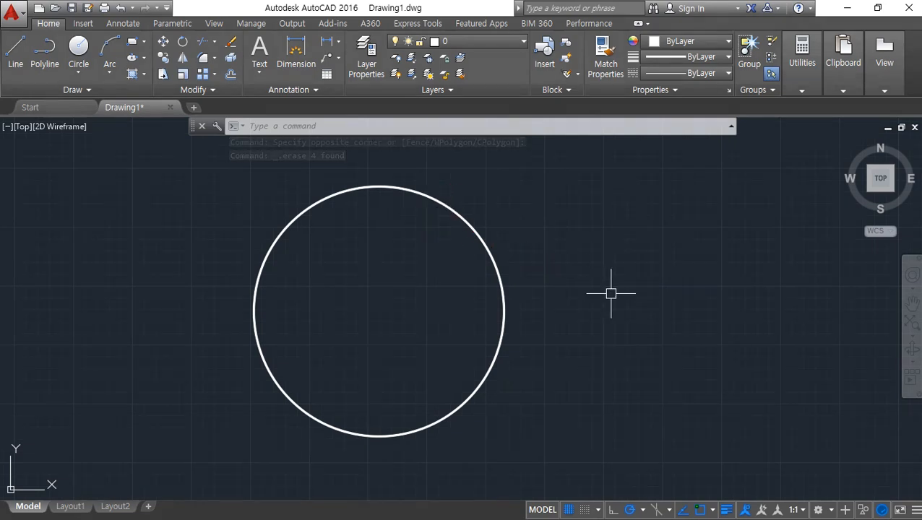
Step: Draw a line from a free point to the right of the circle to its upper side, using a one-time Tangent snap
text(L)
key(Return)
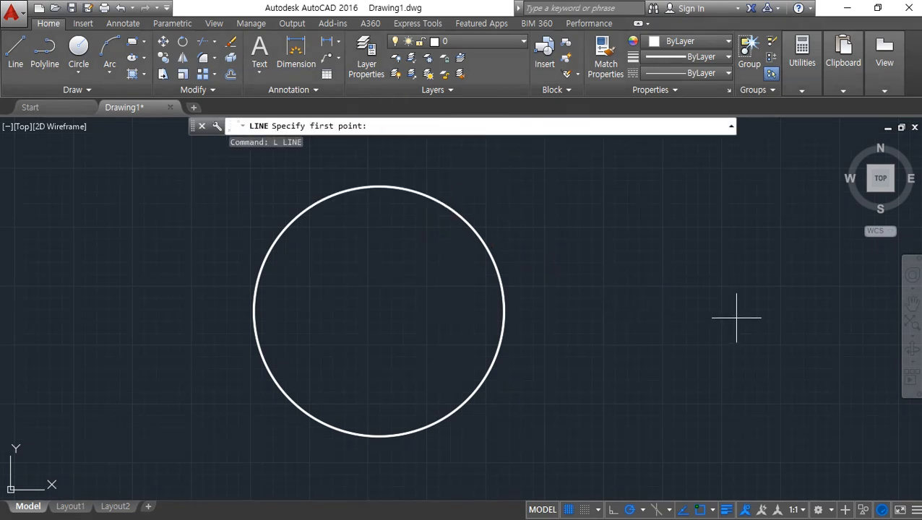
click(736, 317)
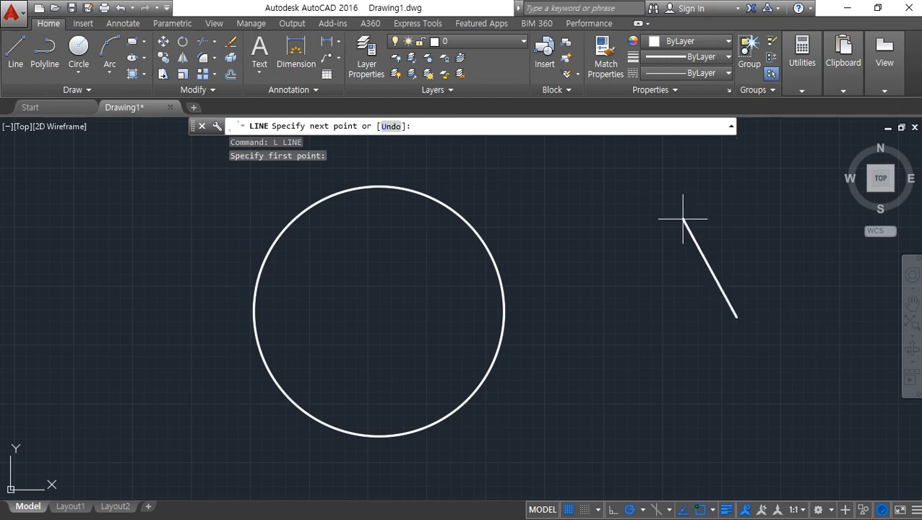
shift+right_click(590, 189)
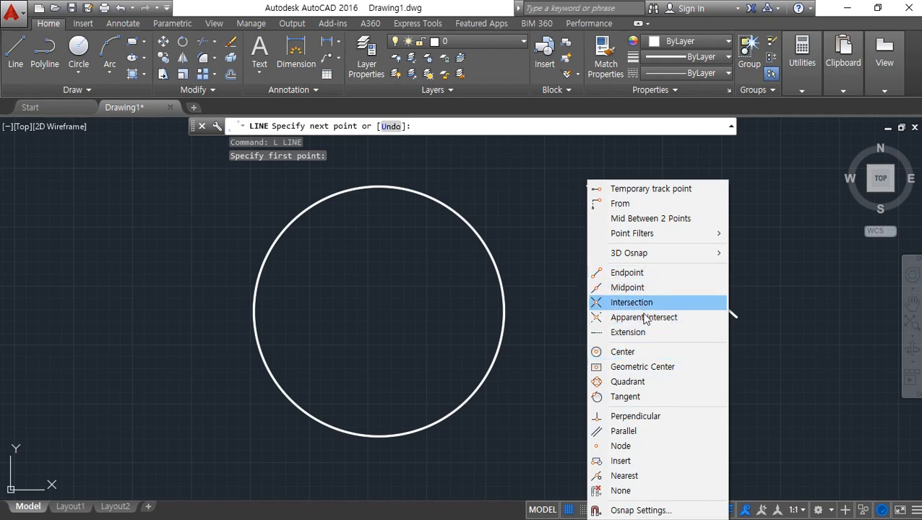
click(625, 396)
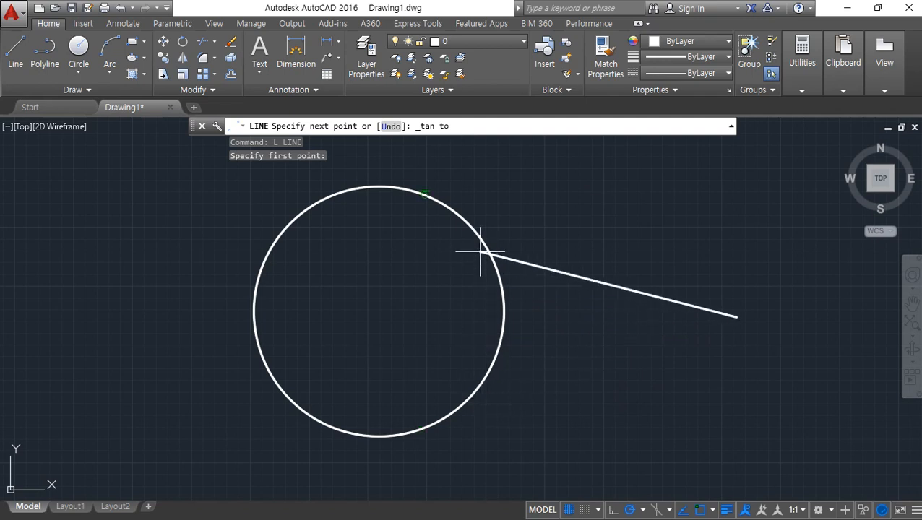
mouse_move(731, 315)
mouse_down()
mouse_move(744, 316)
mouse_move(406, 169)
mouse_up()
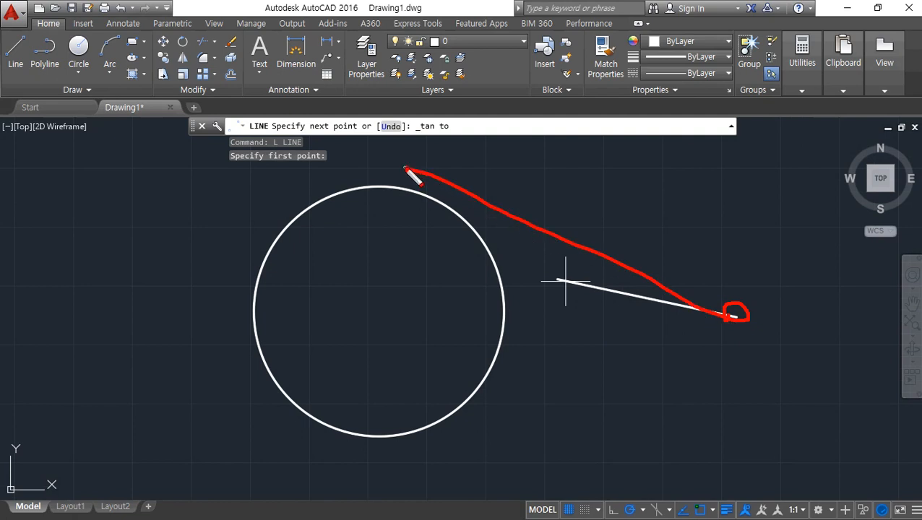
drag(700, 313, 434, 447)
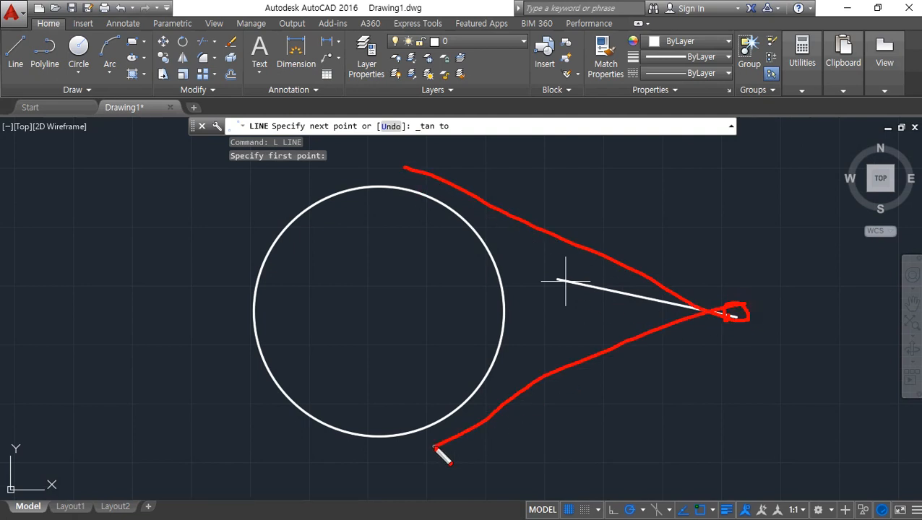
key(Escape)
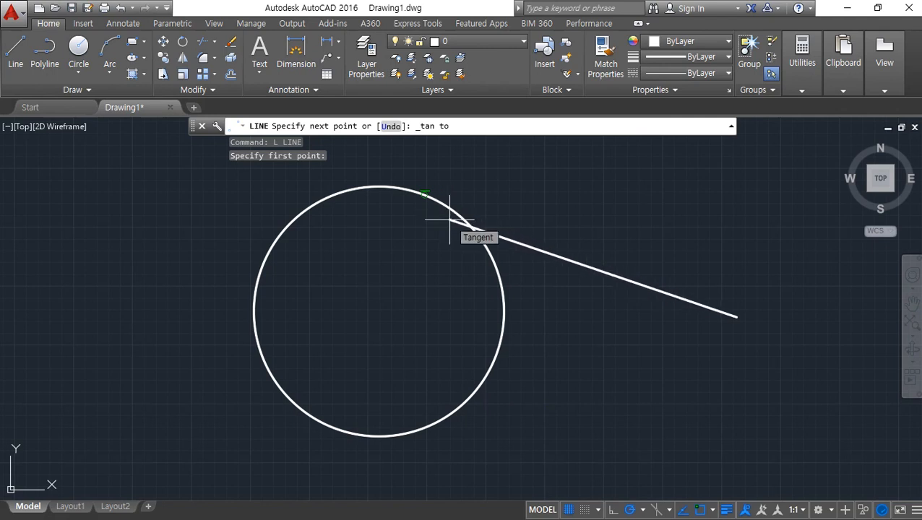
click(449, 219)
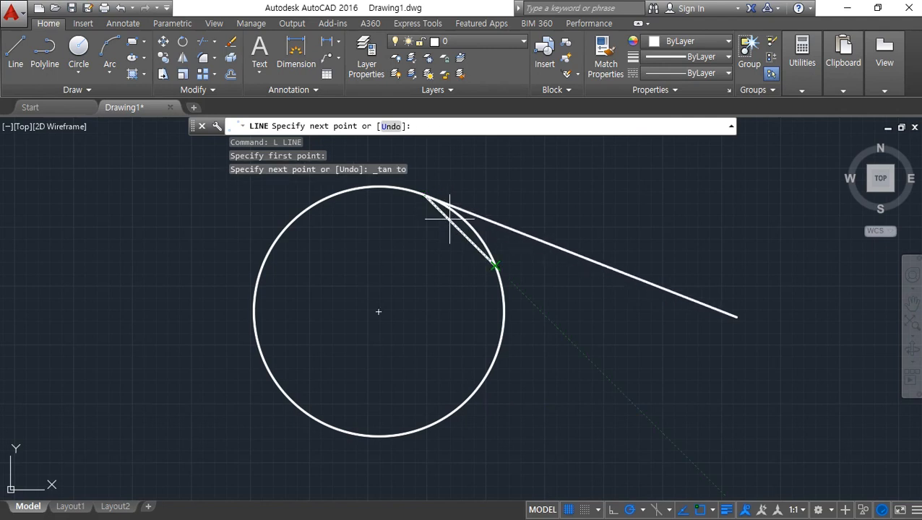
key(Return)
Step: Draw a second line from the first line's free end to the circle's lower side, using the tan snap override
key(Return)
click(736, 317)
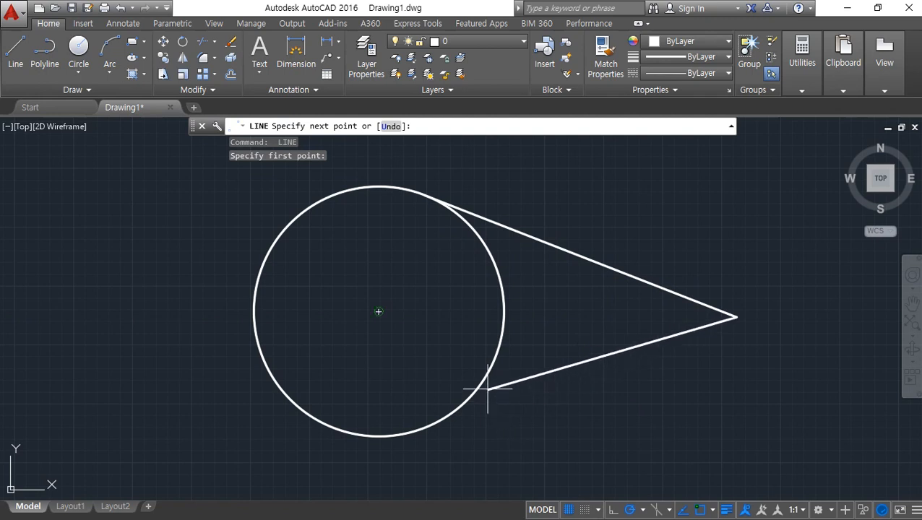
text(tan)
key(space)
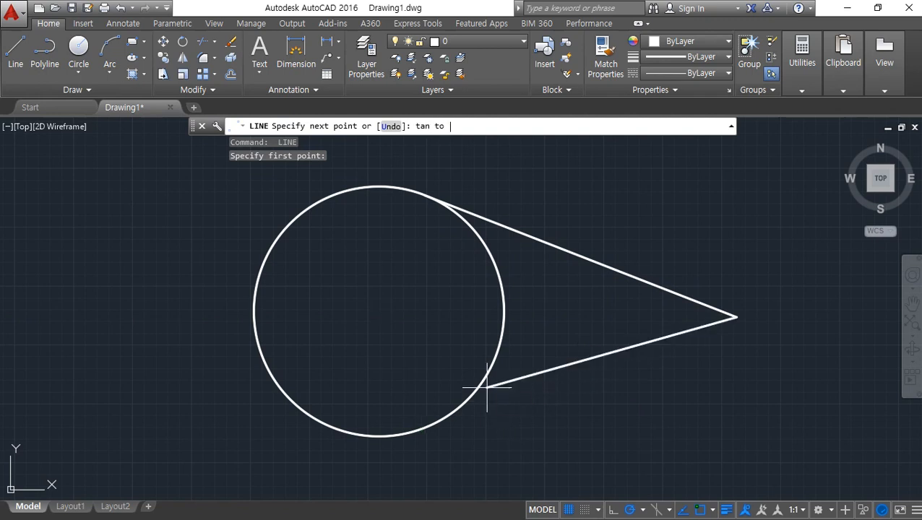
click(487, 381)
key(Return)
mouse_move(480, 415)
mouse_down()
mouse_move(397, 460)
mouse_move(444, 477)
mouse_up()
mouse_move(405, 228)
mouse_down()
mouse_move(360, 223)
mouse_move(375, 276)
mouse_up()
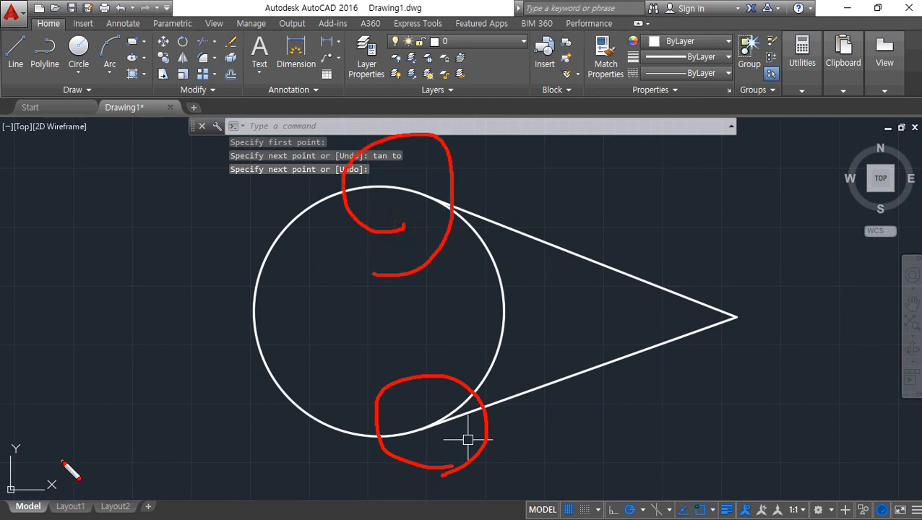
key(Escape)
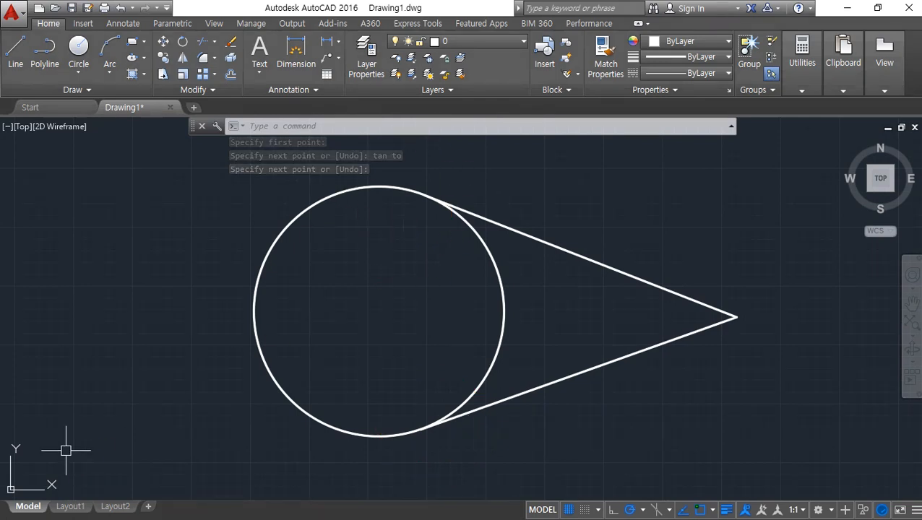
click(65, 451)
key(Escape)
Step: Erase both tangent lines, leaving the circle in place
click(773, 251)
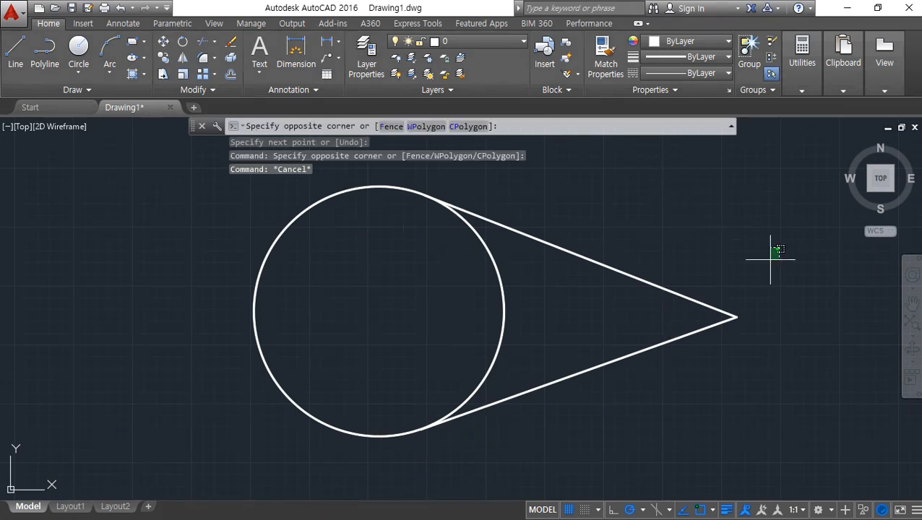
click(730, 346)
click(782, 339)
click(699, 258)
text(e)
key(Return)
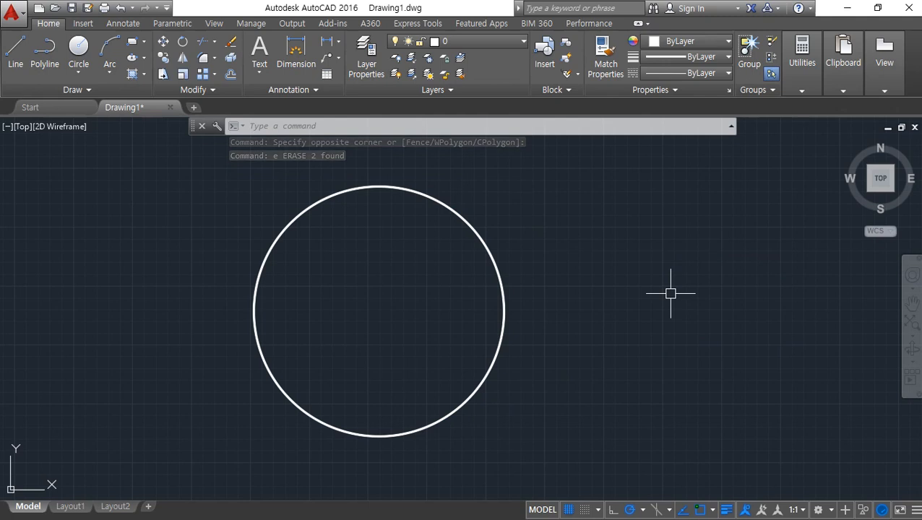
Step: Draw a line starting tangent to the circle's upper side with the tan override and ending at a free point right of the circle
scroll(361, 286, down, 2)
middle_drag(276, 334, 227, 367)
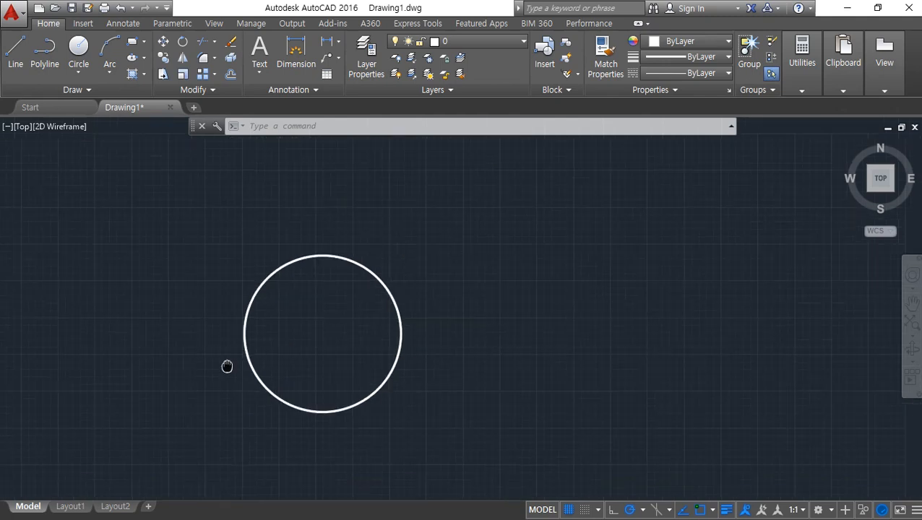
text(l)
key(Return)
text(ta)
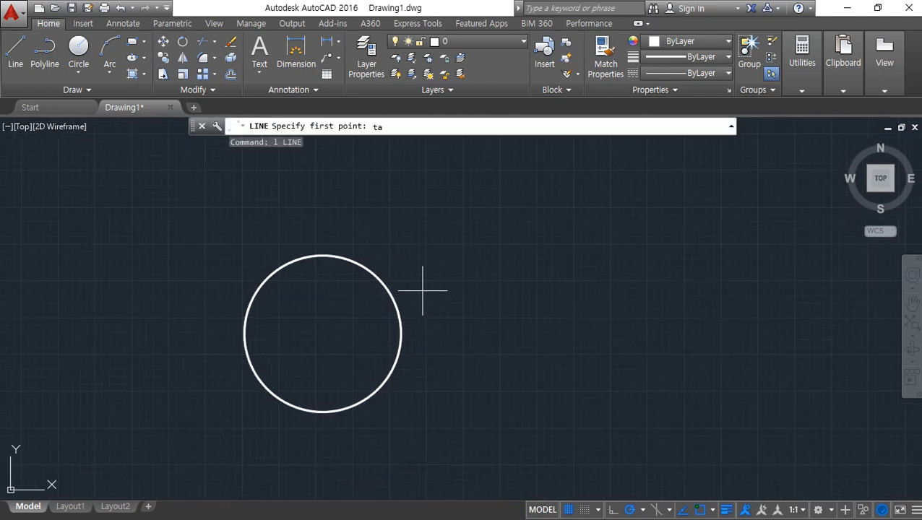
text(n)
key(Return)
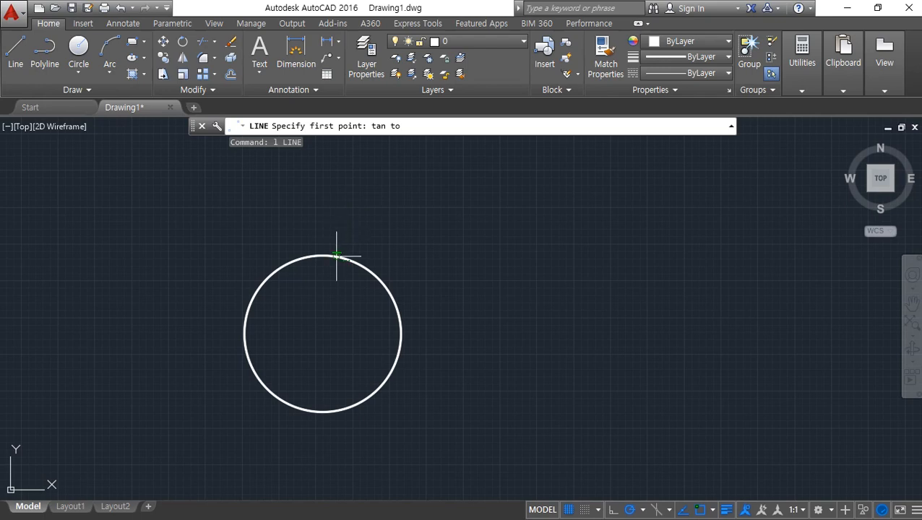
click(336, 255)
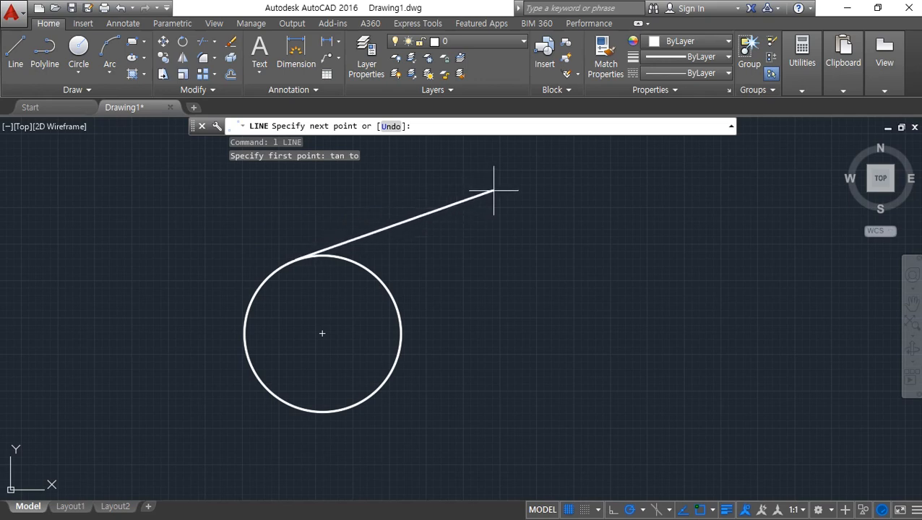
click(611, 328)
key(Return)
key(Return)
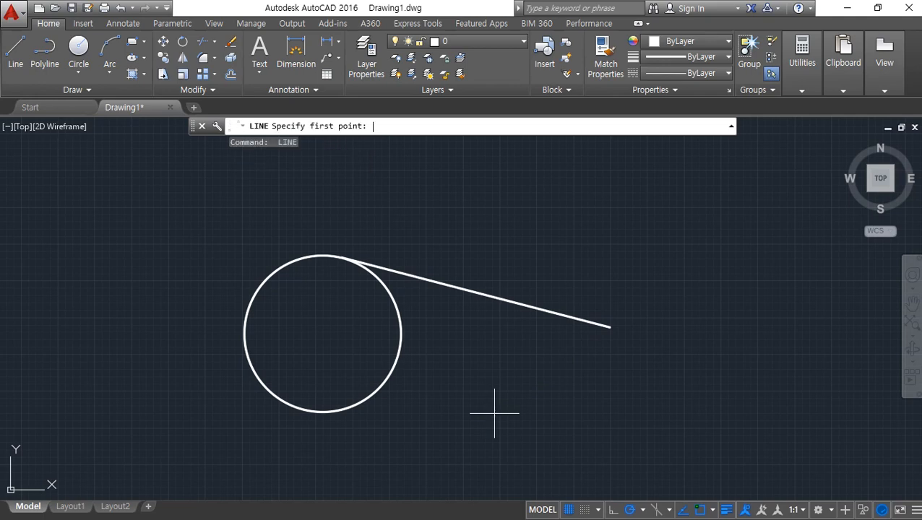
Step: Draw a line starting at the circle's lower side with a one-time Tangent snap and ending at the first line's free end
shift+right_click(540, 284)
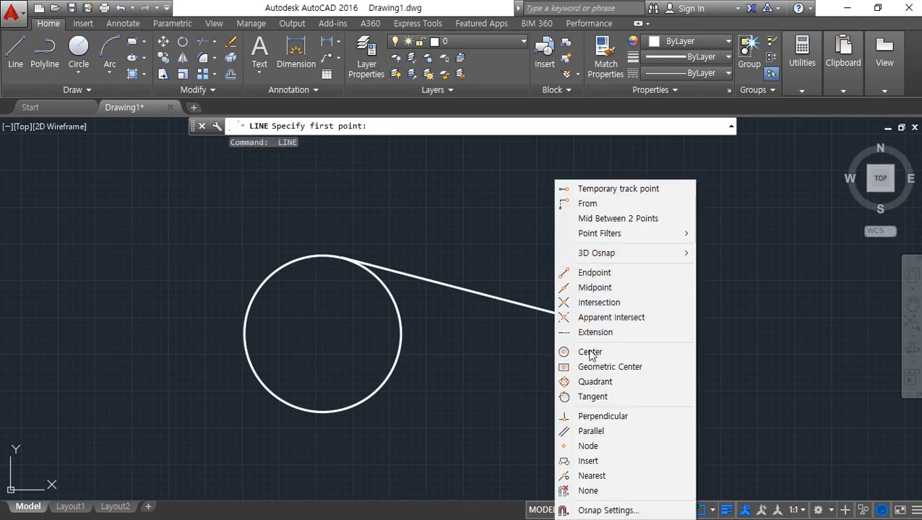
click(592, 396)
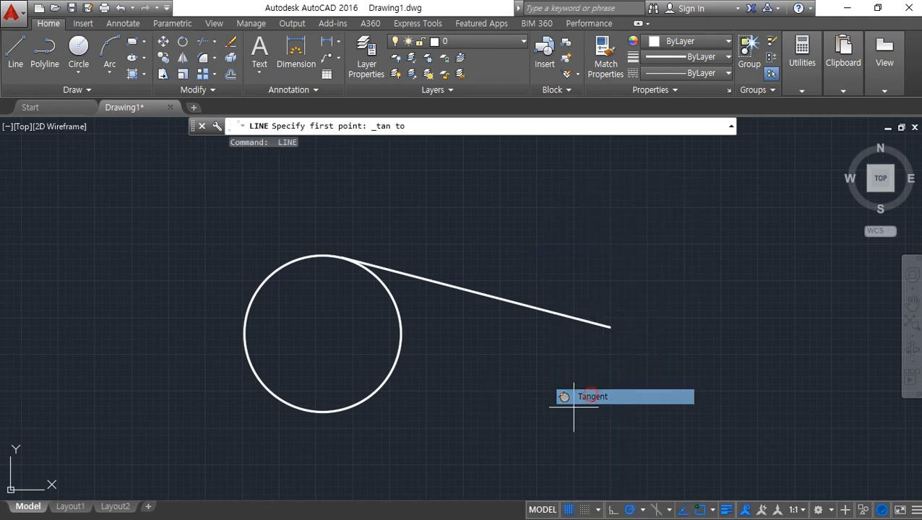
click(358, 407)
click(586, 327)
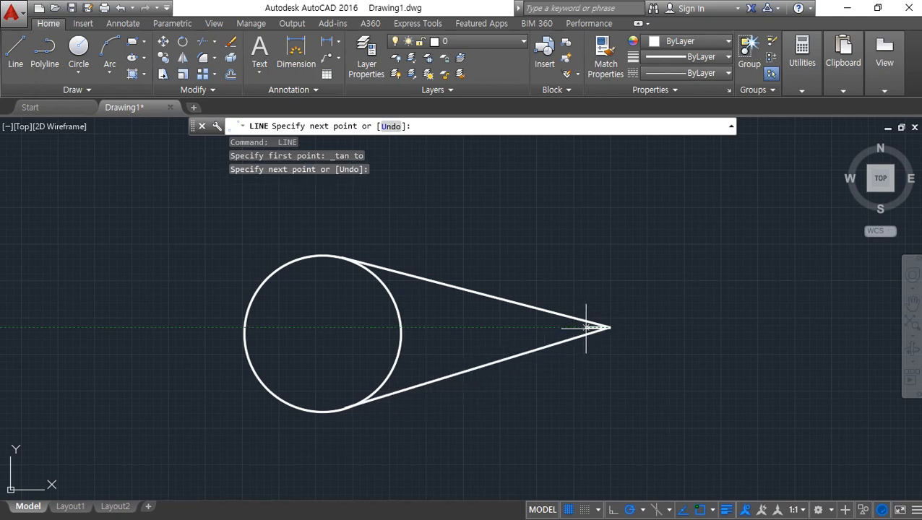
key(Return)
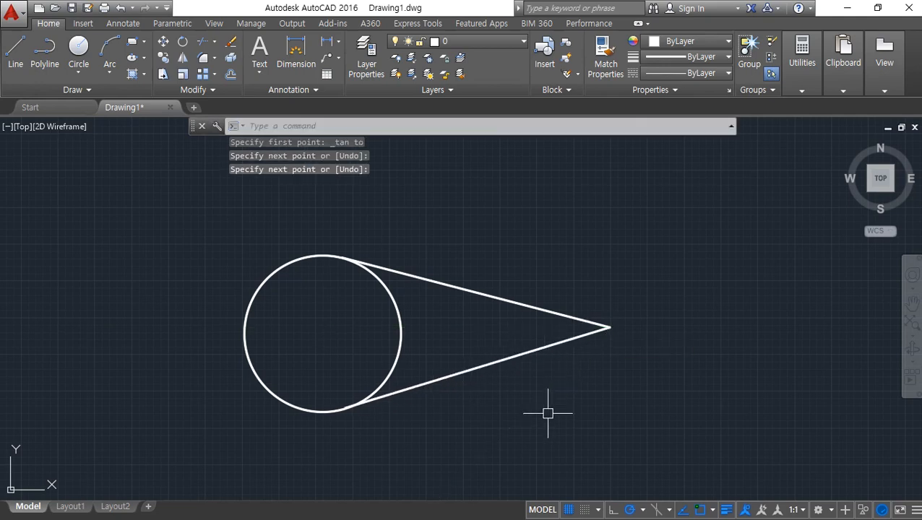
key(ctrl+alt+d)
drag(621, 355, 570, 311)
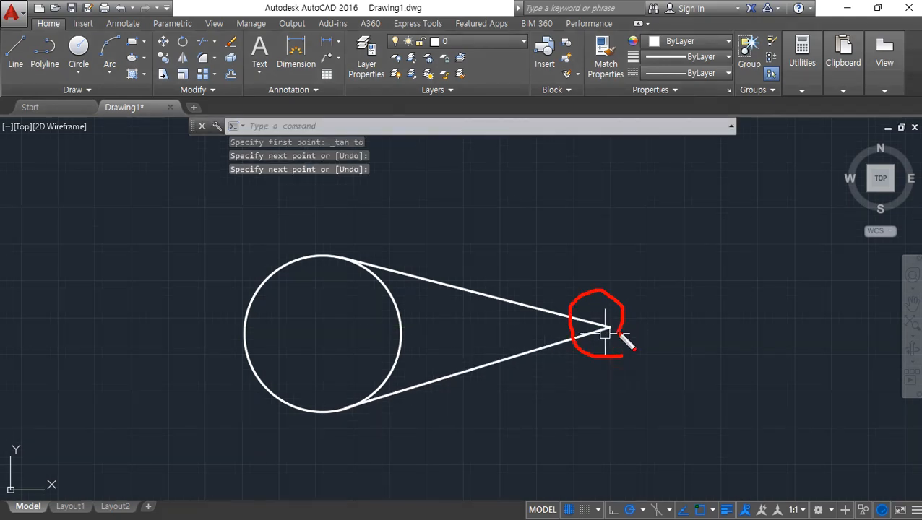
mouse_move(623, 339)
mouse_down()
mouse_move(486, 242)
mouse_move(354, 232)
mouse_up()
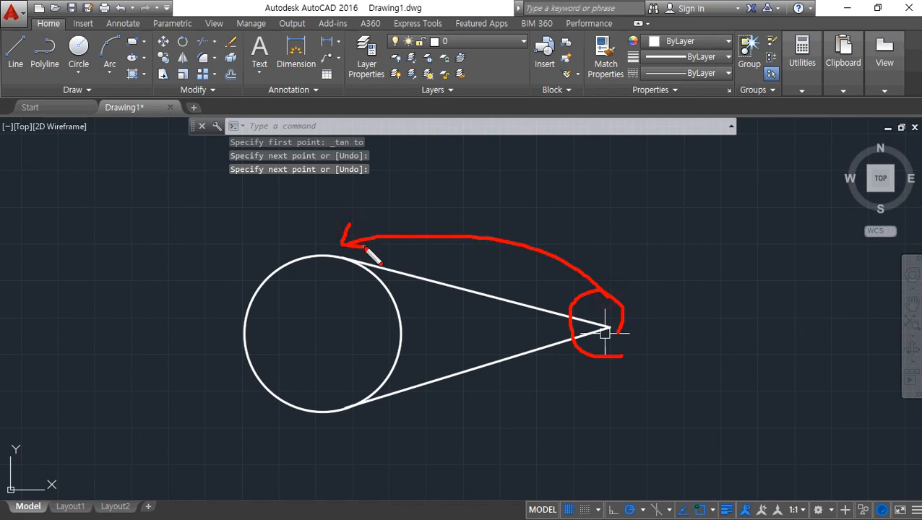
key(space)
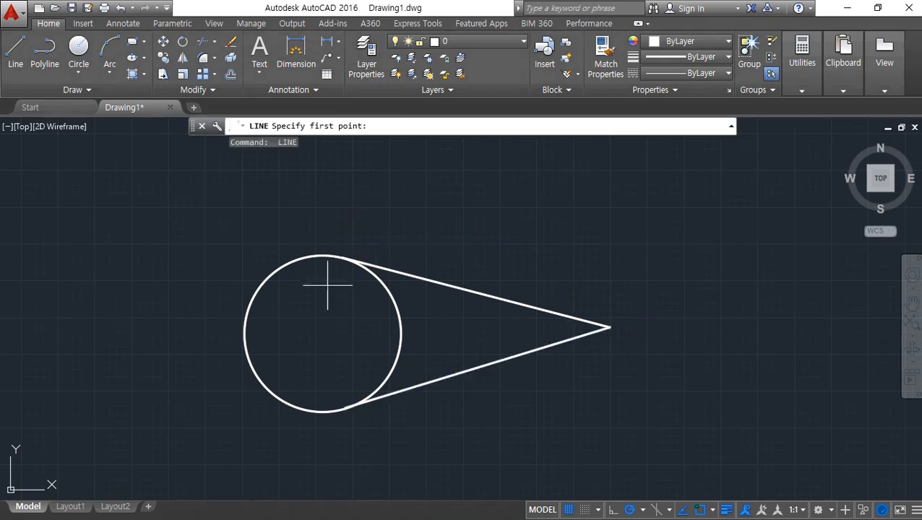
click(327, 285)
key(Escape)
mouse_move(321, 276)
mouse_down()
mouse_move(320, 243)
mouse_move(323, 288)
mouse_up()
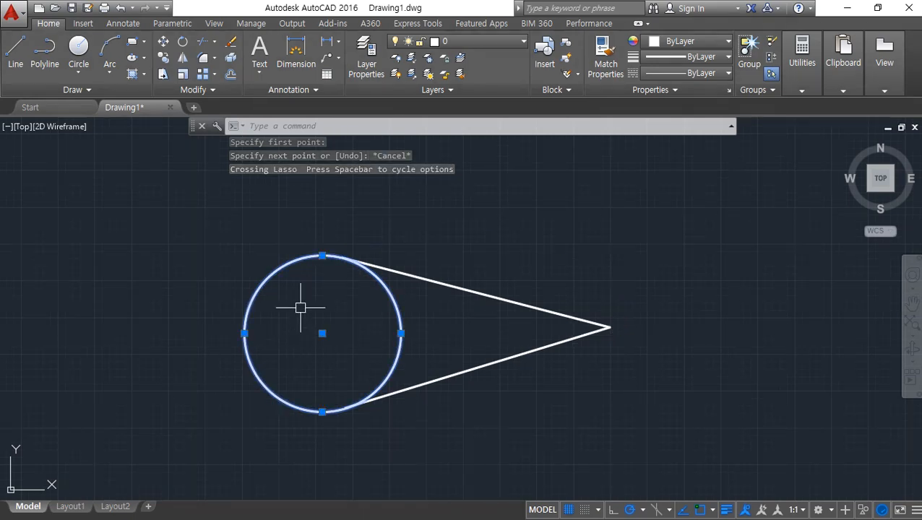
mouse_move(323, 269)
mouse_down()
mouse_move(305, 261)
mouse_move(551, 312)
mouse_up()
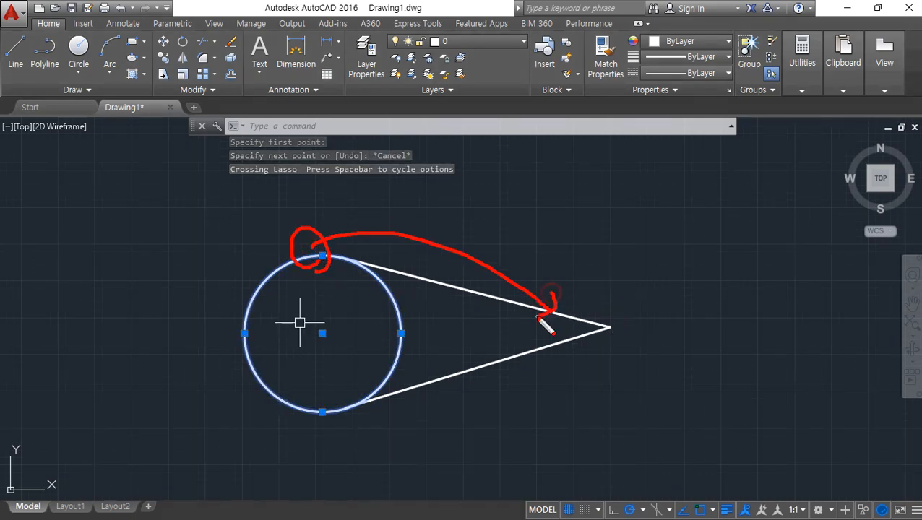
key(Escape)
key(Escape)
key(Escape)
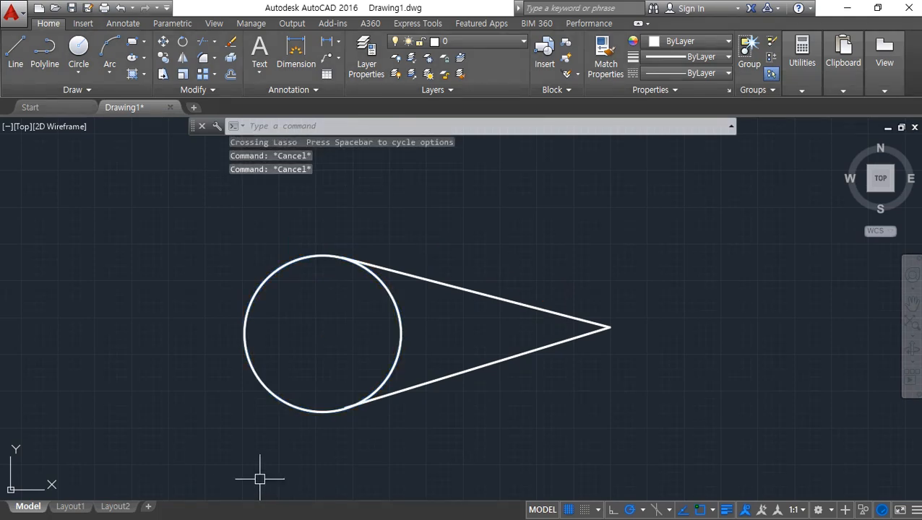
Step: Erase both tangent lines while keeping the circle
click(640, 301)
click(566, 363)
key(Delete)
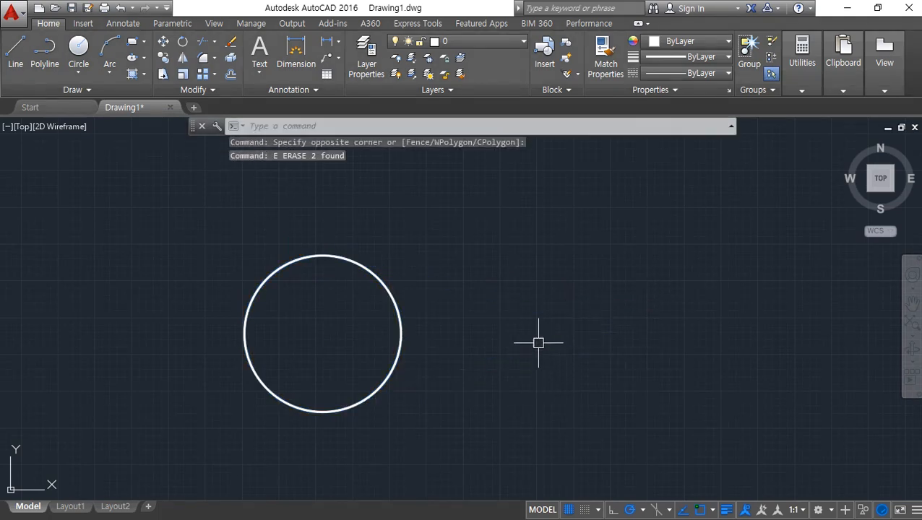
Step: Draw a second, smaller circle to the right of the existing circle, roughly level with its center
text(c)
key(Return)
click(552, 335)
click(542, 293)
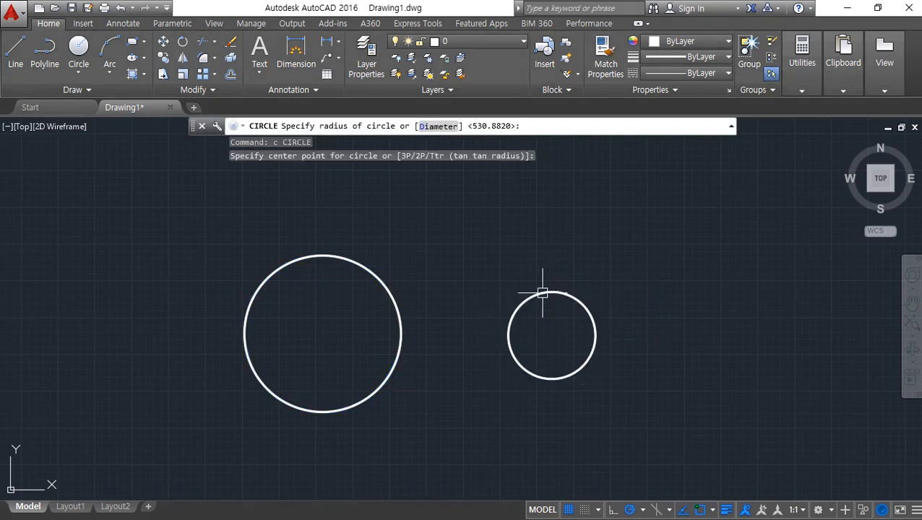
mouse_move(312, 454)
middle_down()
mouse_move(311, 430)
mouse_move(306, 439)
middle_up()
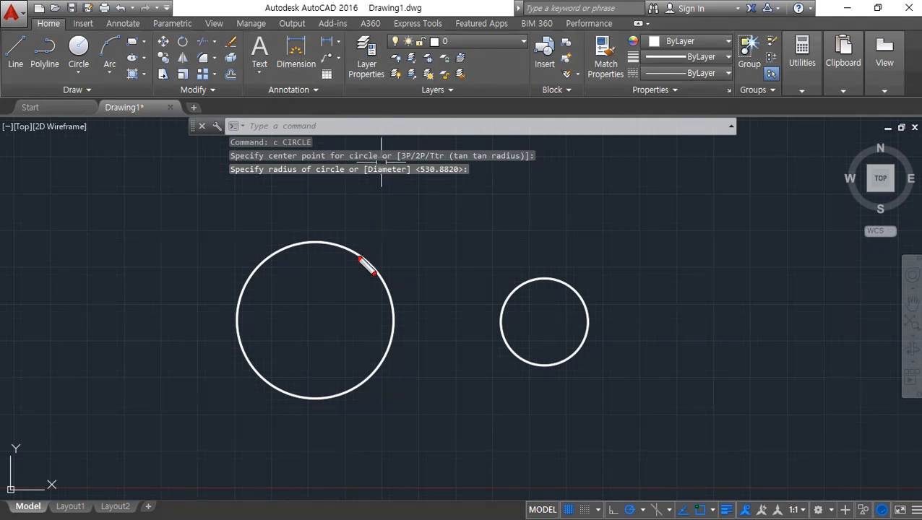
mouse_move(391, 310)
mouse_down()
mouse_move(262, 303)
mouse_move(367, 236)
mouse_up()
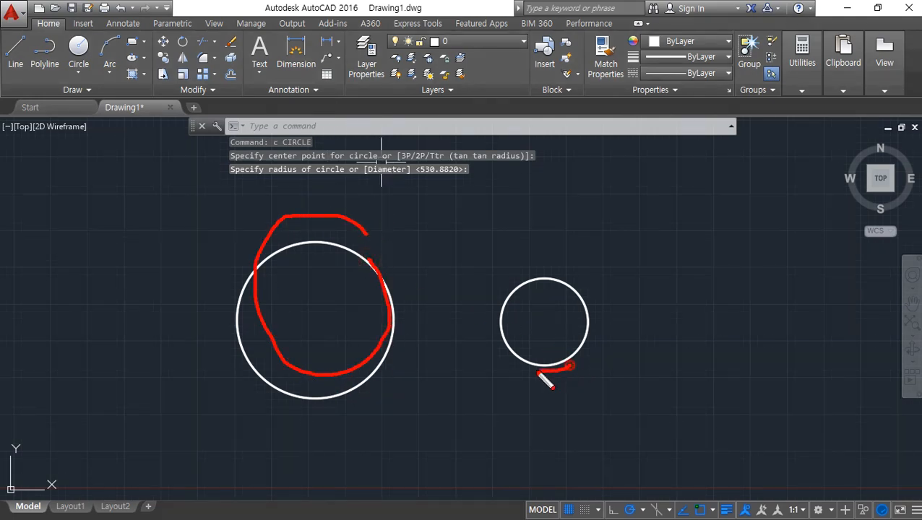
mouse_move(538, 373)
mouse_down()
mouse_move(618, 313)
mouse_move(585, 377)
mouse_up()
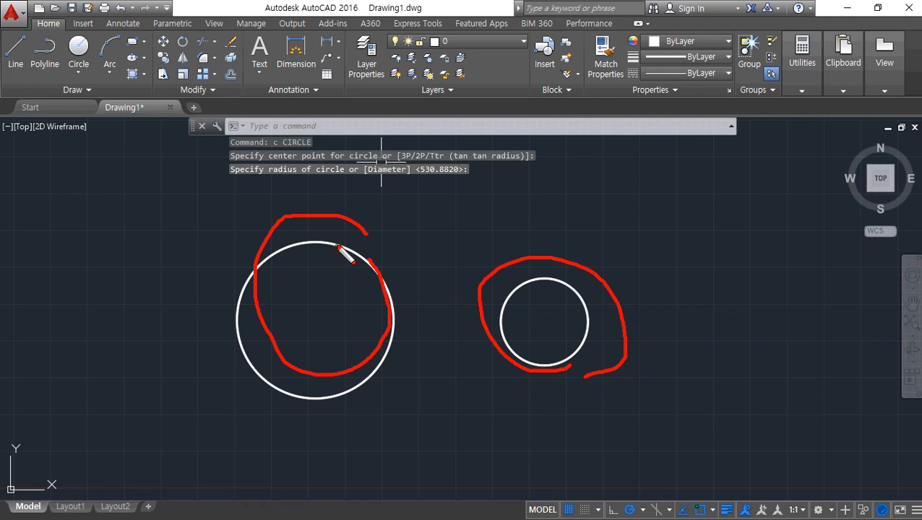
key(Escape)
Step: Draw a line from the large circle's top quadrant to the small circle's top quadrant, using one-time Quadrant snaps for both points
scroll(466, 263, up, 2)
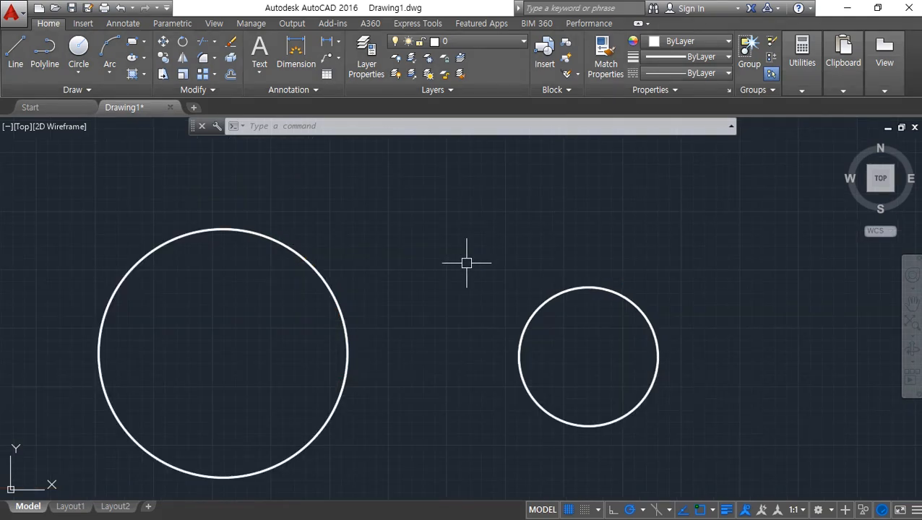
text(l)
key(Return)
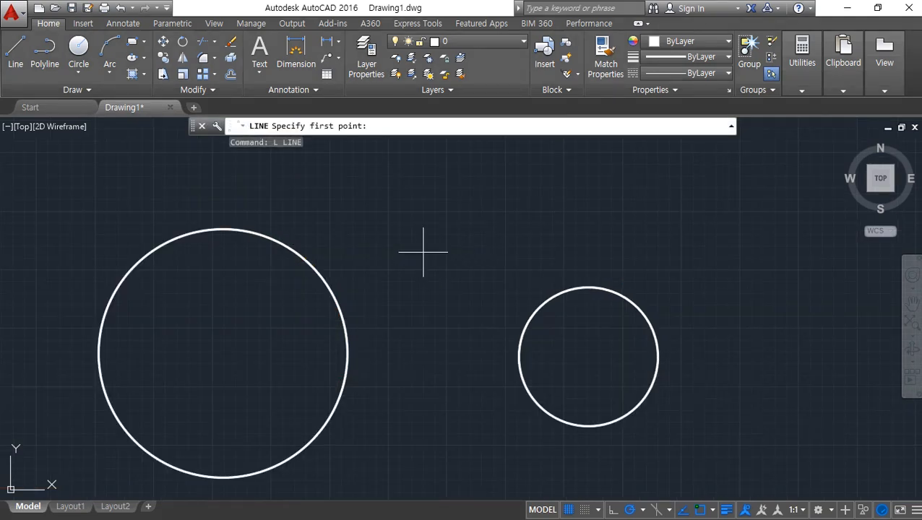
shift+right_click(425, 249)
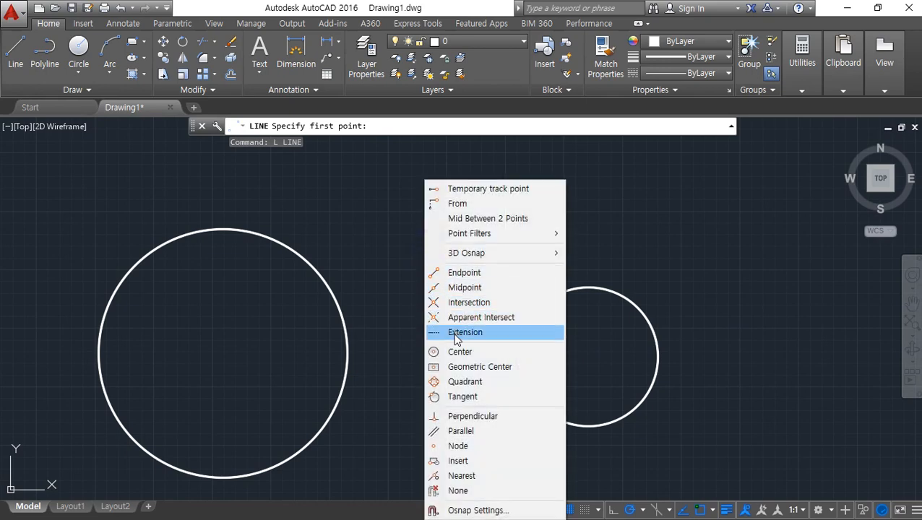
click(464, 381)
click(251, 232)
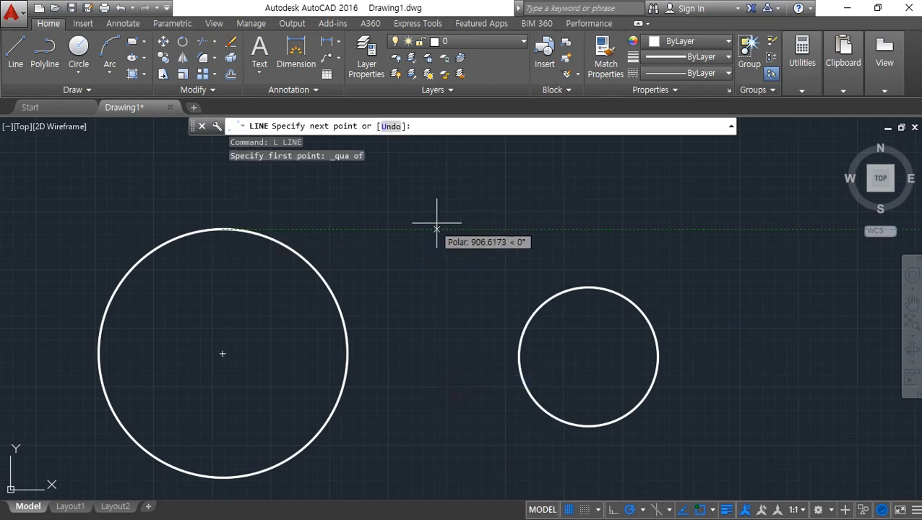
shift+right_click(439, 229)
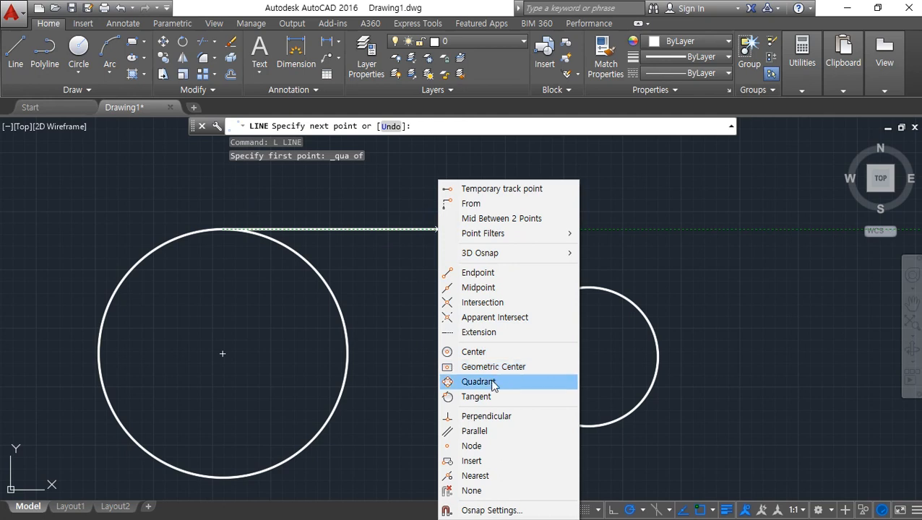
click(484, 381)
click(552, 303)
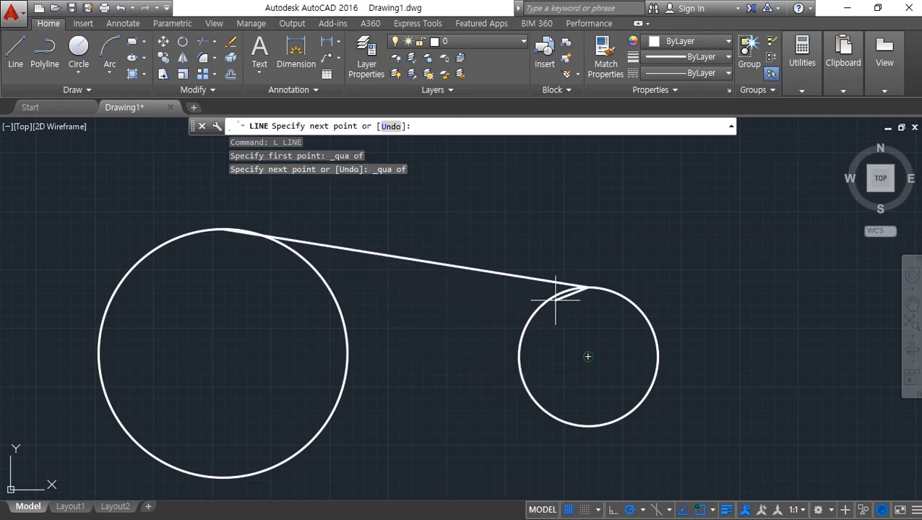
key(Return)
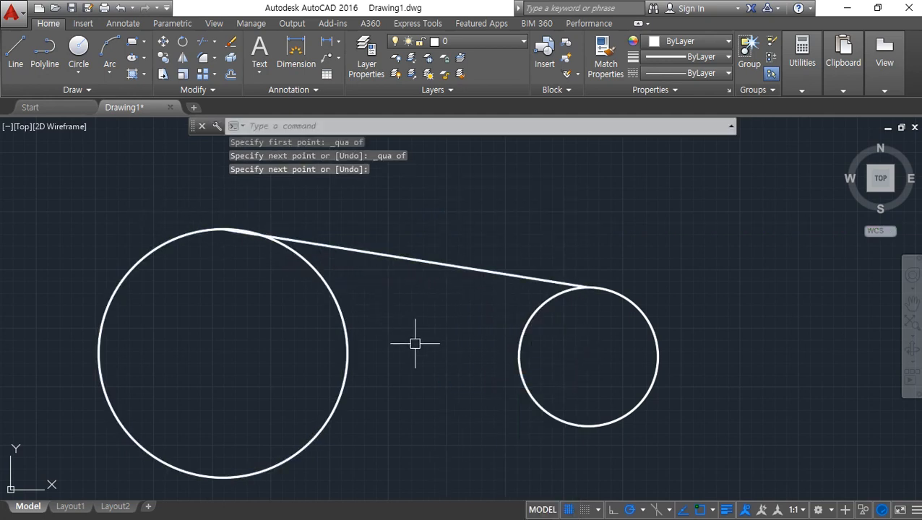
Step: Examine up close how the quadrant-to-quadrant line meets the large circle and the small circle
scroll(229, 209, up, 5)
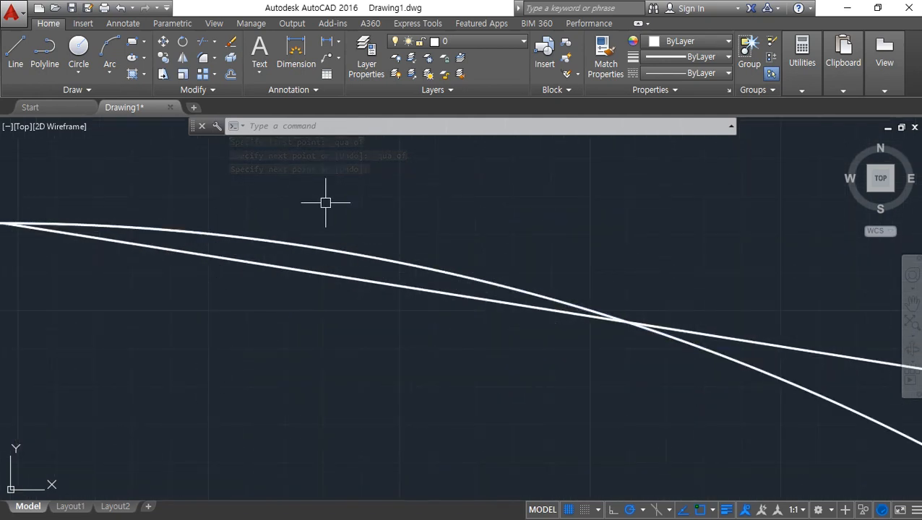
scroll(303, 238, down, 2)
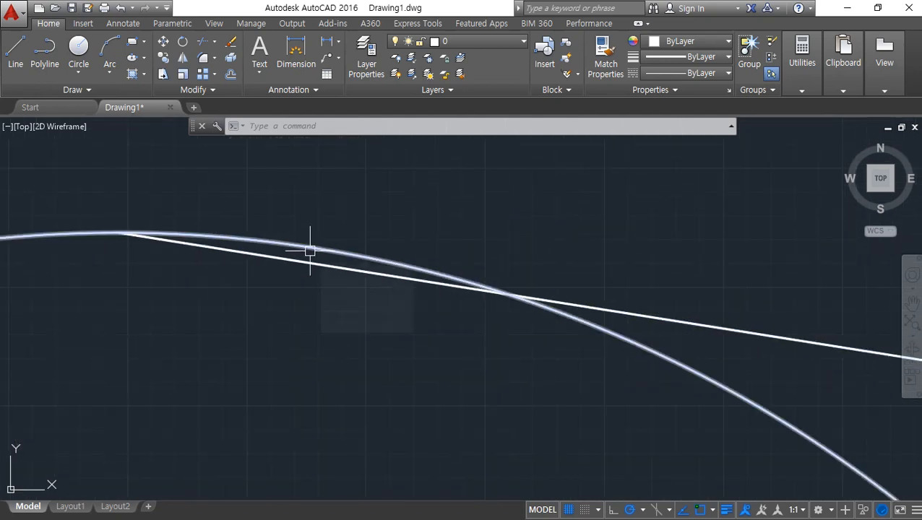
scroll(310, 250, down, 5)
middle_drag(720, 340, 131, 257)
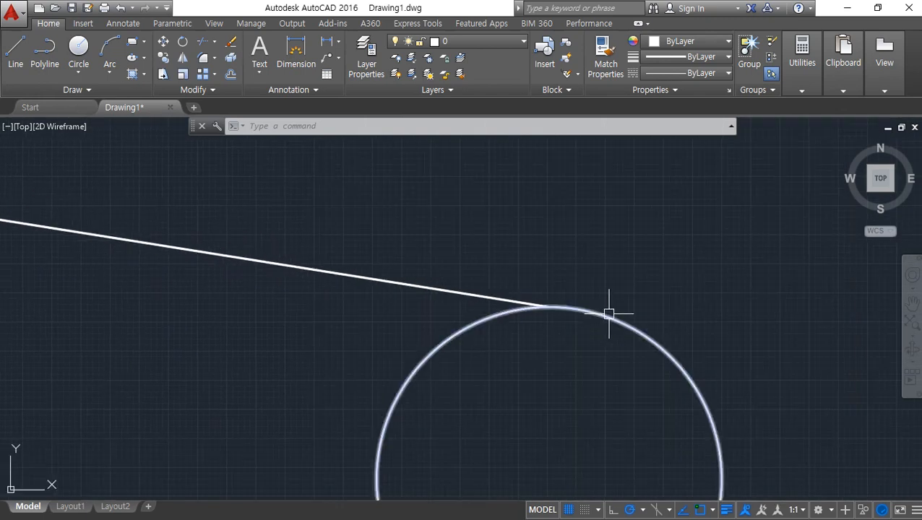
scroll(609, 315, up, 3)
mouse_move(369, 304)
mouse_down()
mouse_move(313, 302)
mouse_move(465, 313)
mouse_move(343, 354)
mouse_up()
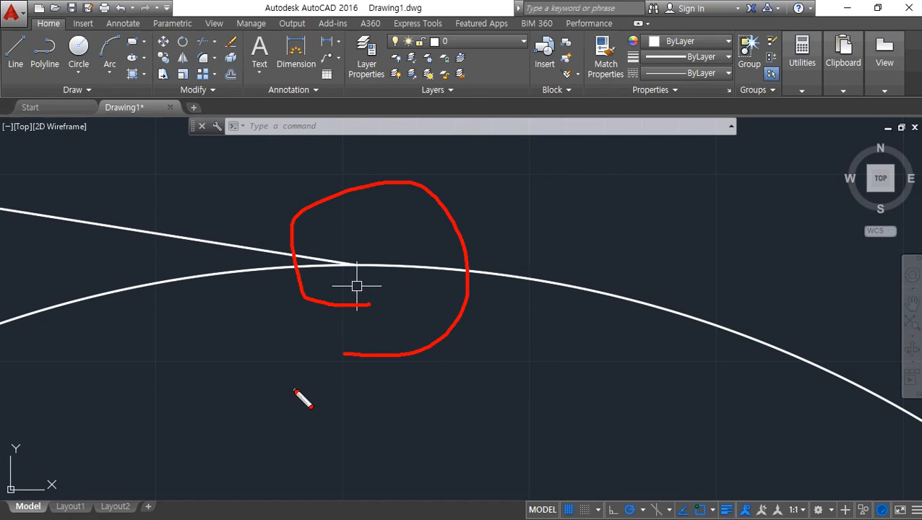
scroll(284, 345, down, 5)
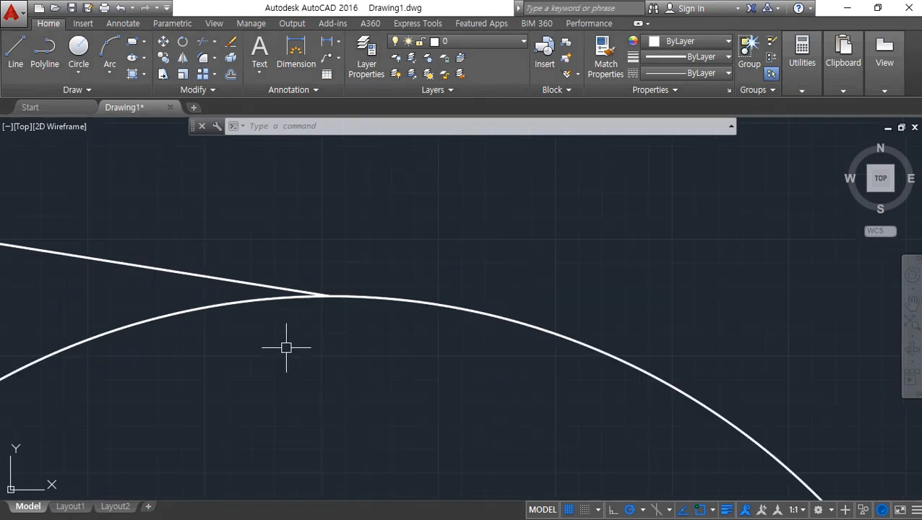
Step: Draw a line from the large circle's lower side to the small circle's lower side, using one-time Tangent snaps for both points
middle_drag(253, 365, 407, 245)
scroll(360, 274, up, 4)
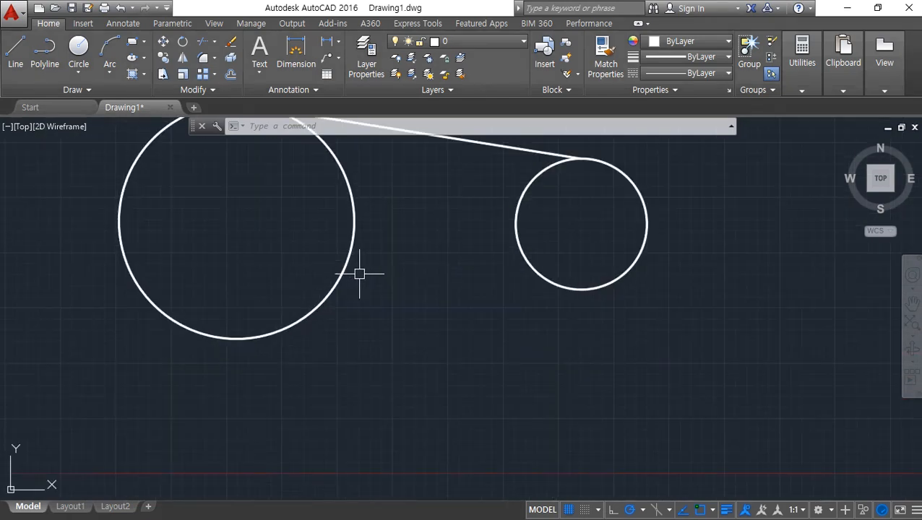
middle_drag(360, 274, 359, 296)
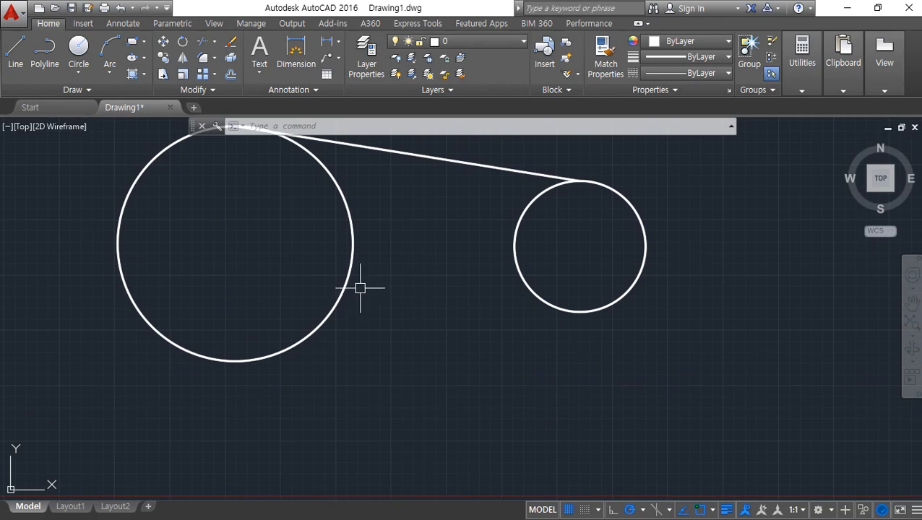
text(L)
key(Return)
shift+right_click(416, 181)
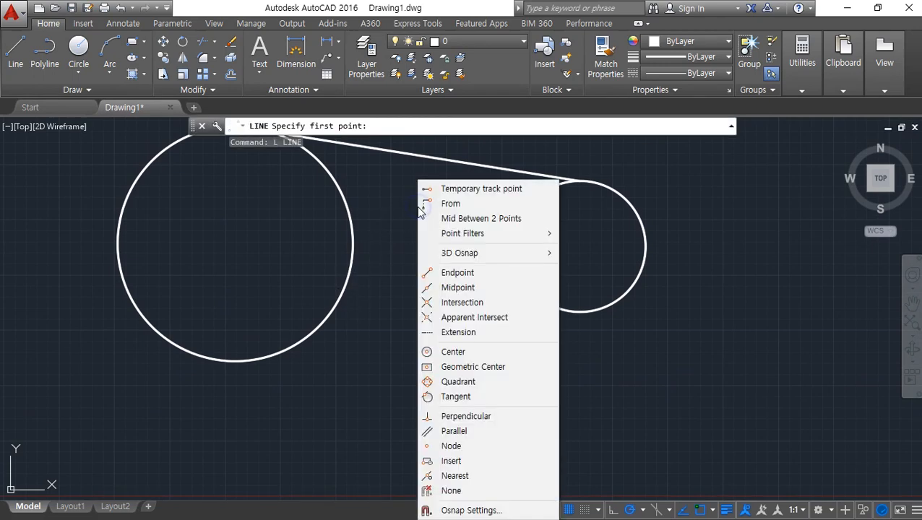
click(453, 394)
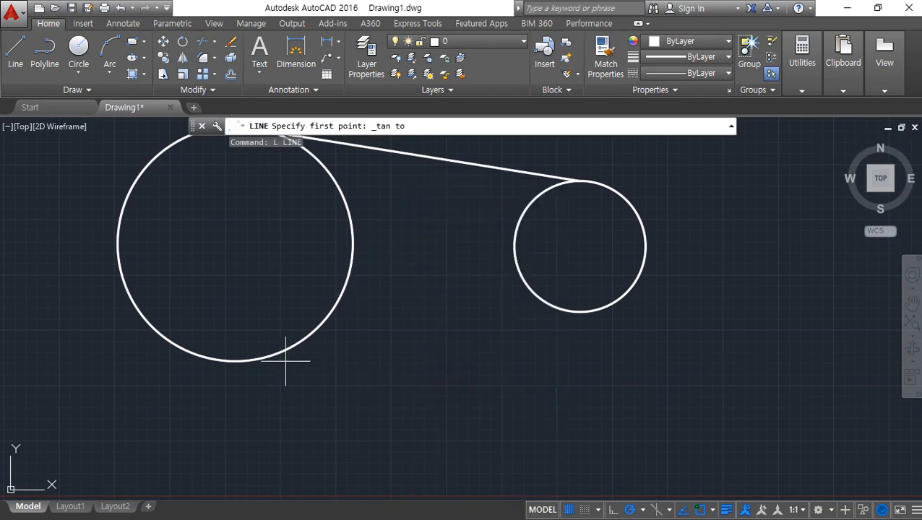
click(284, 352)
shift+right_click(451, 340)
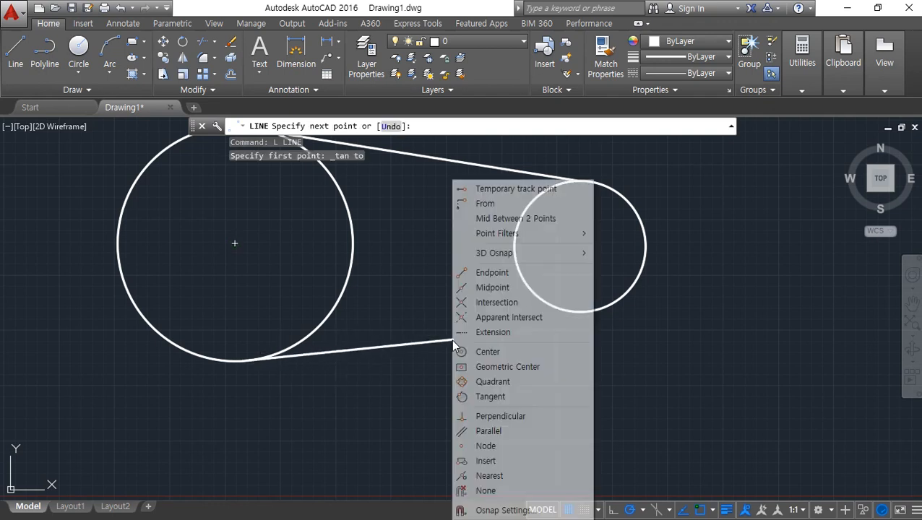
click(491, 397)
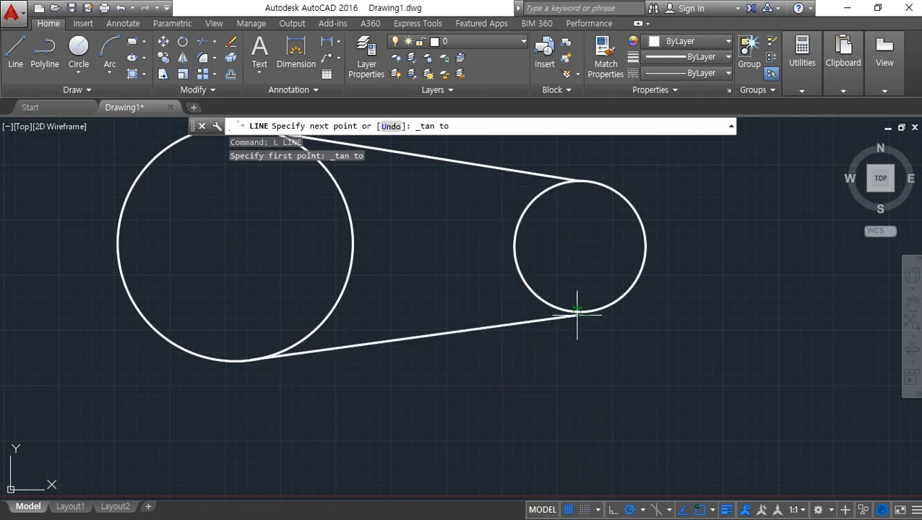
click(598, 309)
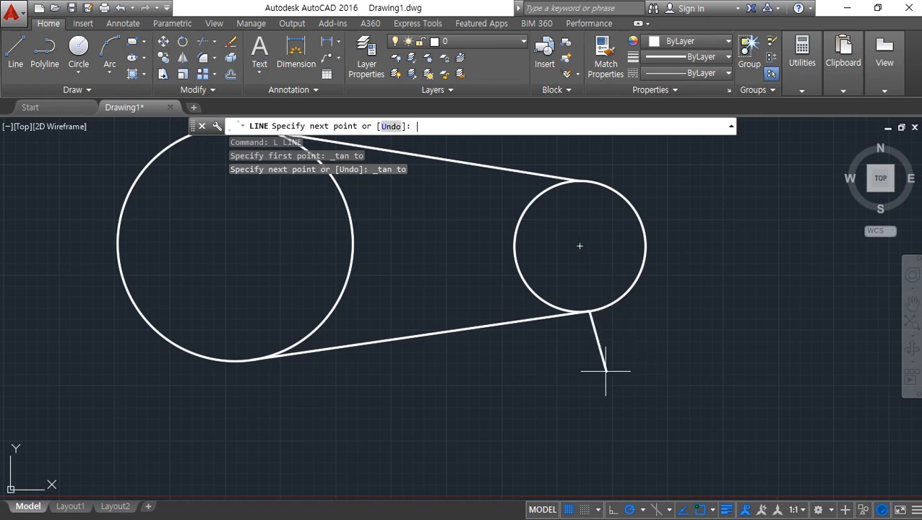
key(Return)
Step: Examine up close how the tangent line meets the undersides of the large circle and the small circle
scroll(295, 355, up, 5)
scroll(295, 356, up, 2)
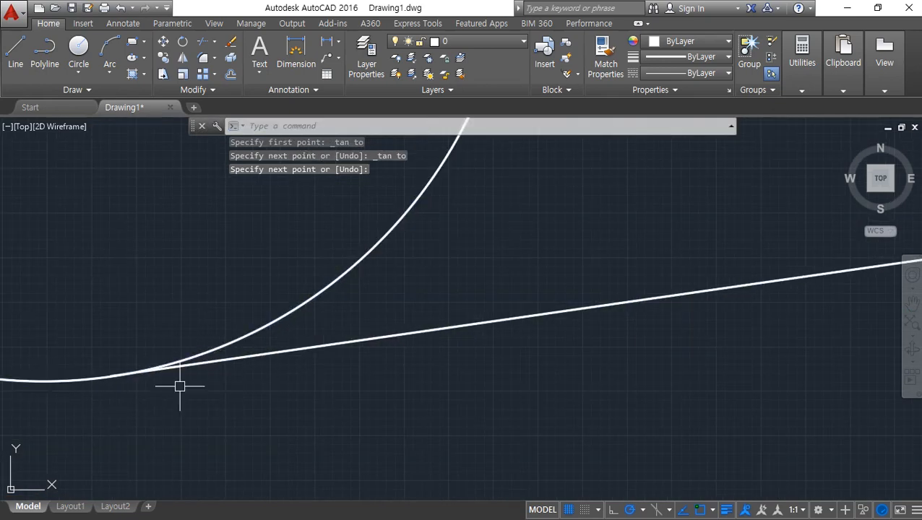
scroll(262, 340, down, 4)
middle_drag(516, 319, 375, 359)
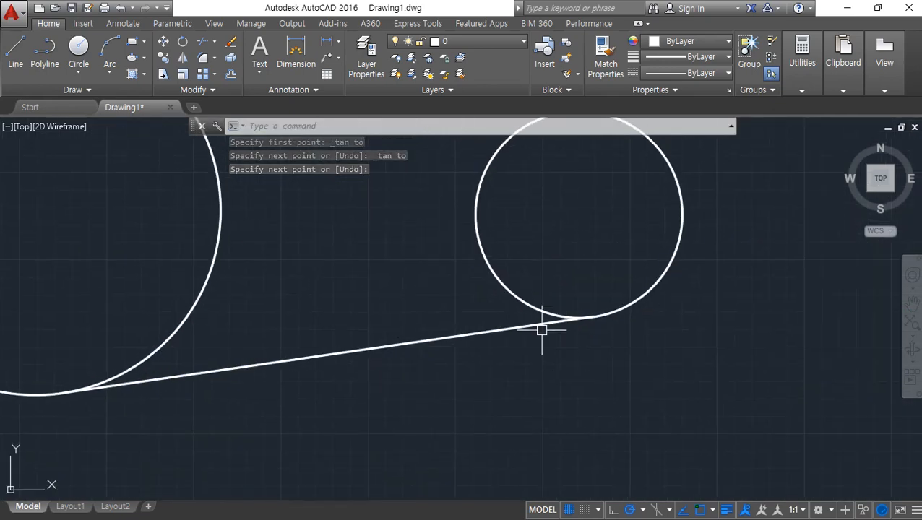
scroll(179, 241, down, 2)
middle_drag(179, 240, 283, 322)
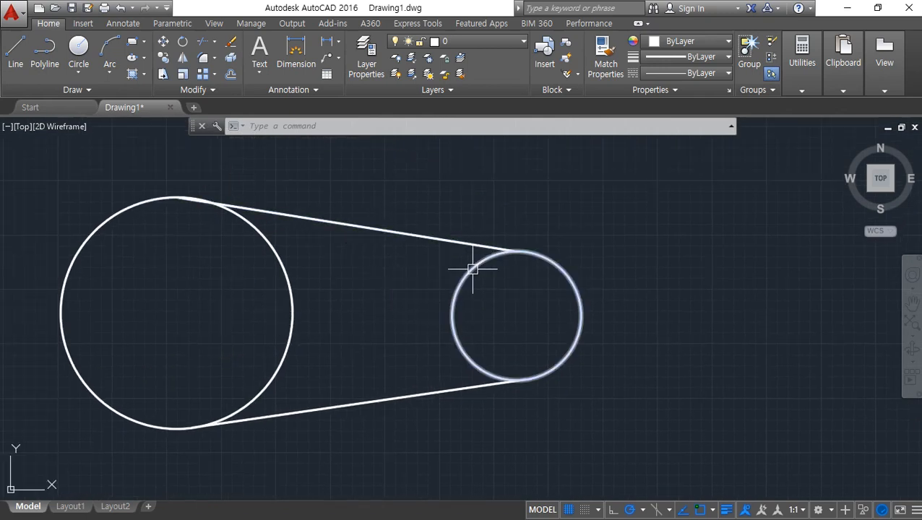
Step: Delete the upper quadrant line and the lower tangent line joining the two circles
click(429, 246)
click(399, 214)
click(407, 418)
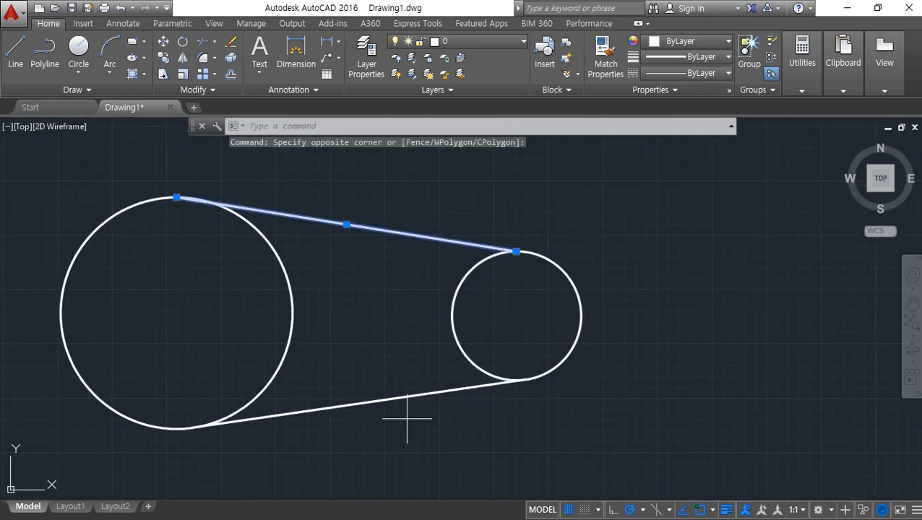
click(367, 344)
key(Delete)
Step: Draw a third circle above the gap between the two existing circles, sized between them and clear of both
middle_drag(394, 263, 432, 420)
text(c)
key(Return)
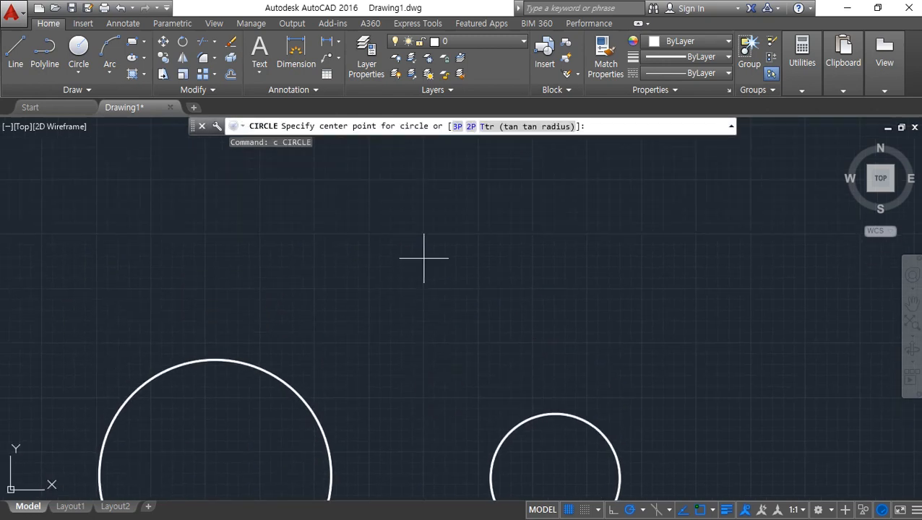
click(412, 282)
click(413, 183)
scroll(376, 369, down, 3)
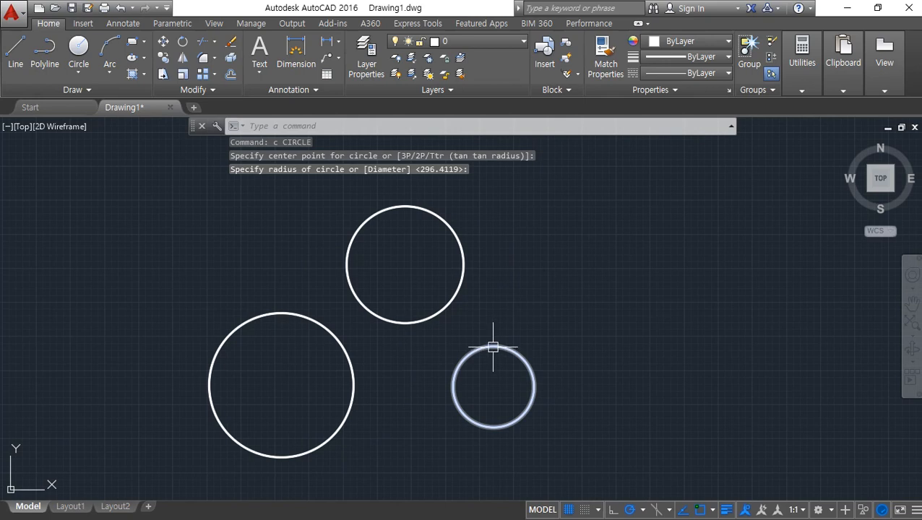
Step: Draw a 3-Point circle in the gap between the three circles, using a one-time Tangent snap on each circle's inner side
click(73, 73)
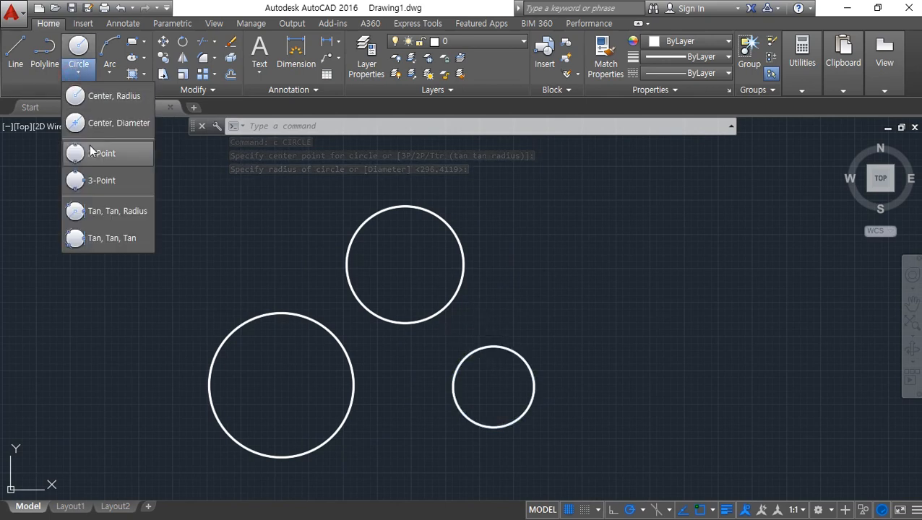
click(107, 187)
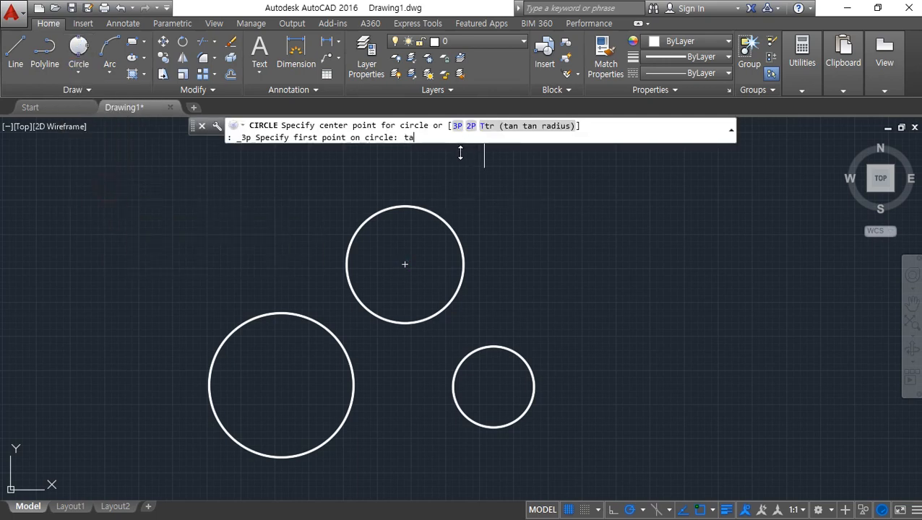
click(401, 320)
text(tan)
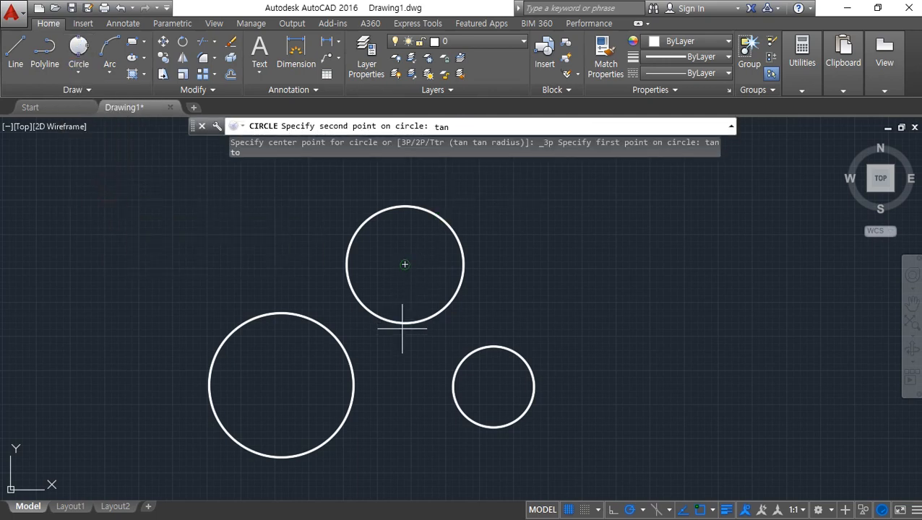
key(Return)
click(357, 355)
text(tan)
key(Return)
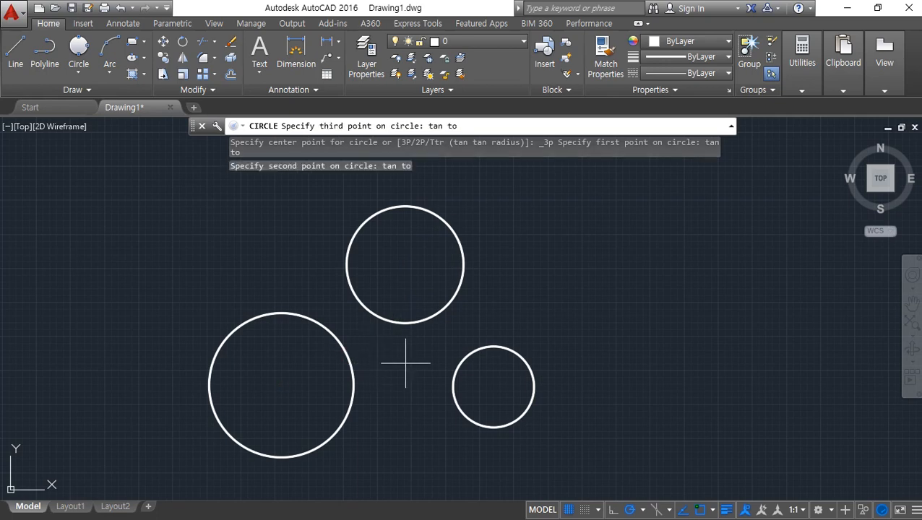
click(448, 373)
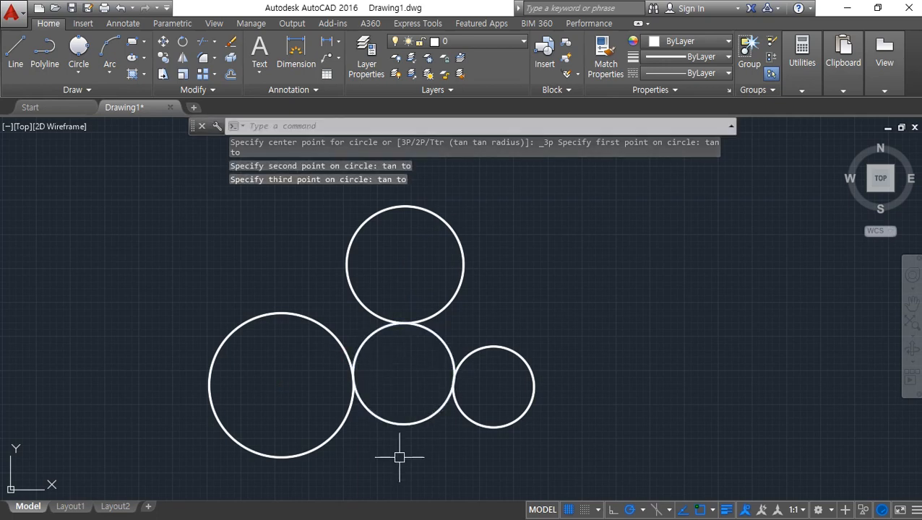
Step: Draw a 3P circle enclosing the three original circles, using one-time Tangent snaps on the outer sides of the upper, large and small circles
text(c)
key(Return)
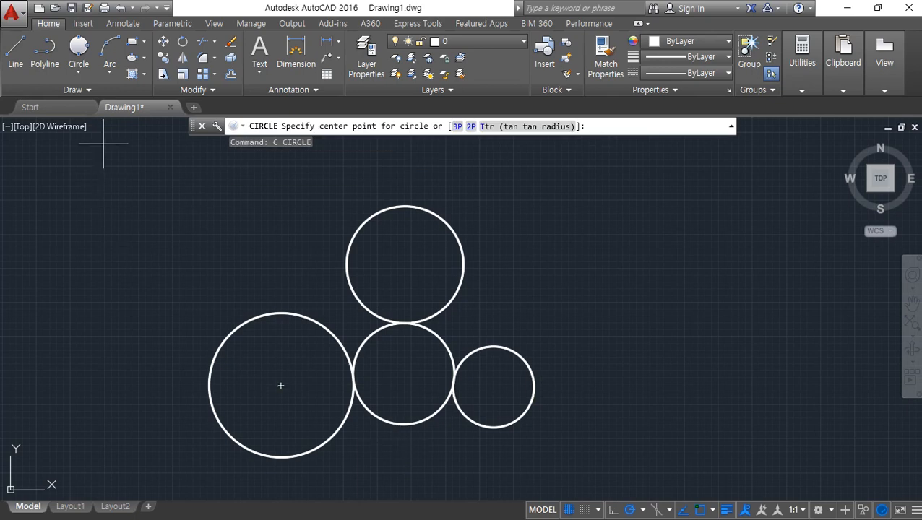
click(458, 127)
shift+right_click(564, 163)
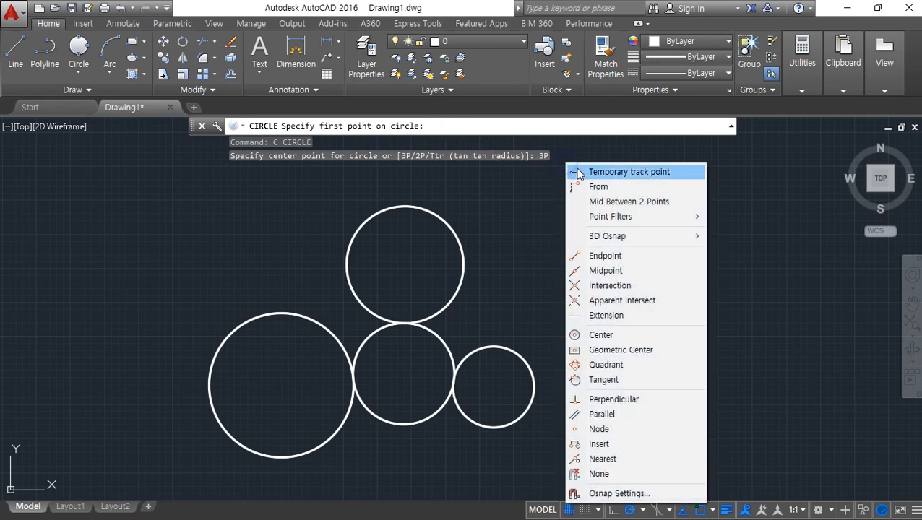
click(598, 379)
click(442, 216)
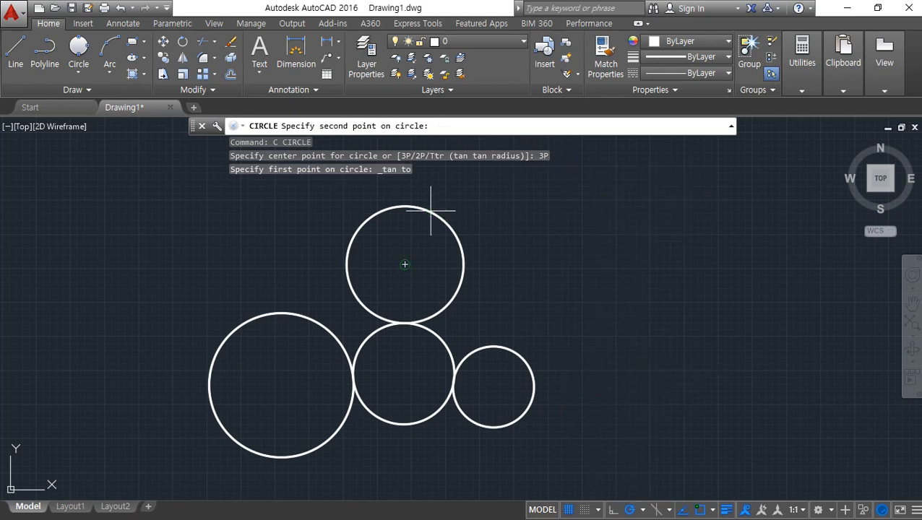
shift+right_click(668, 203)
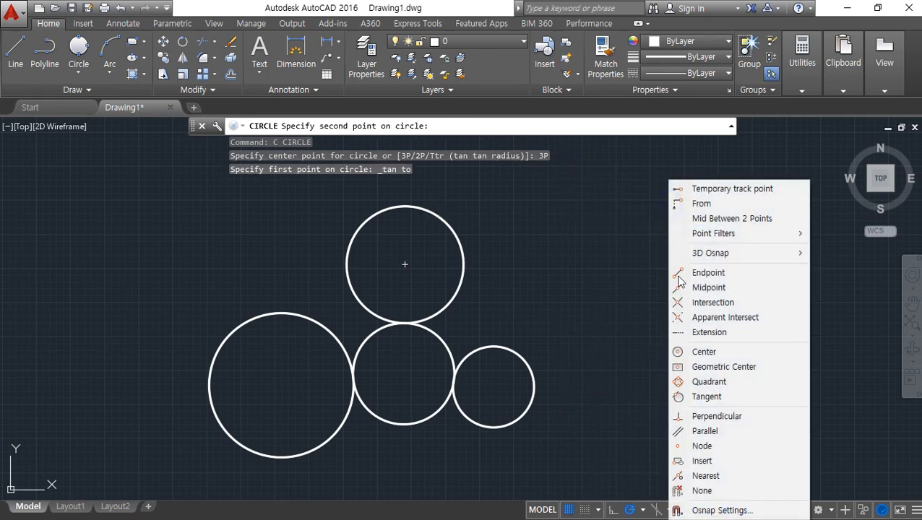
click(682, 397)
click(206, 368)
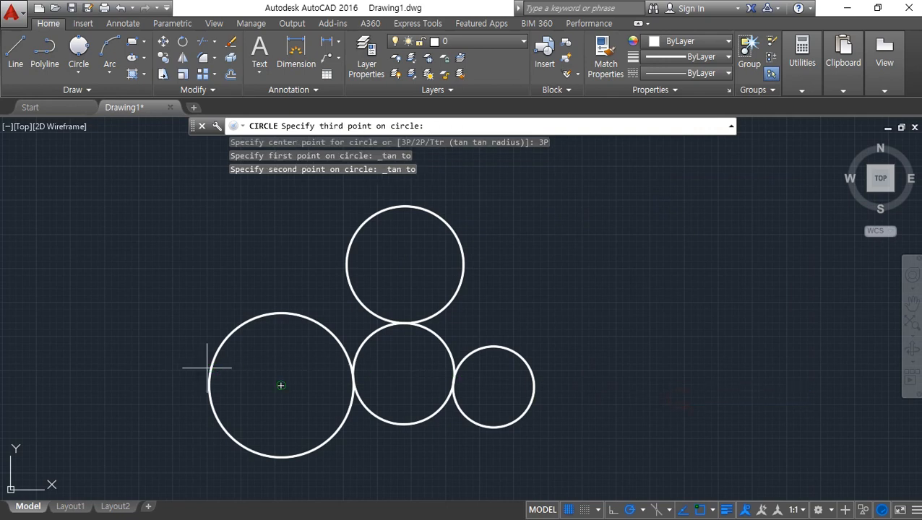
shift+right_click(596, 253)
click(648, 398)
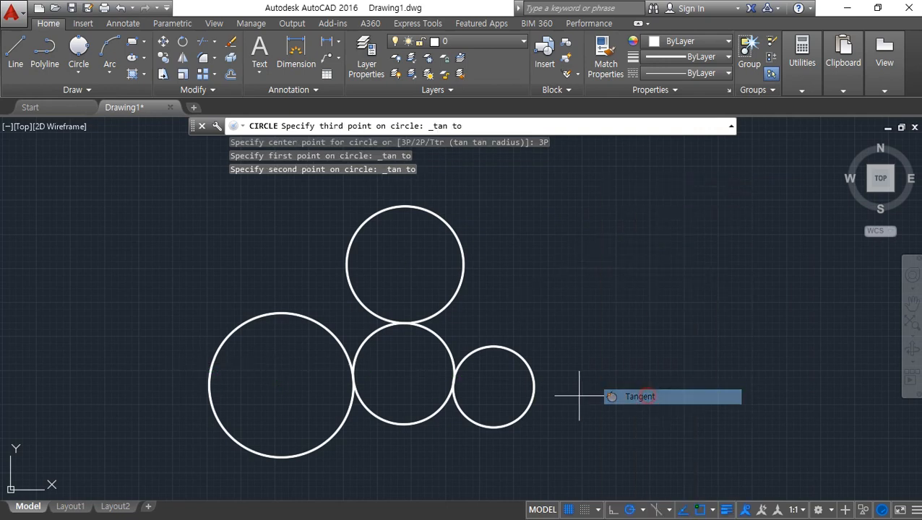
click(536, 395)
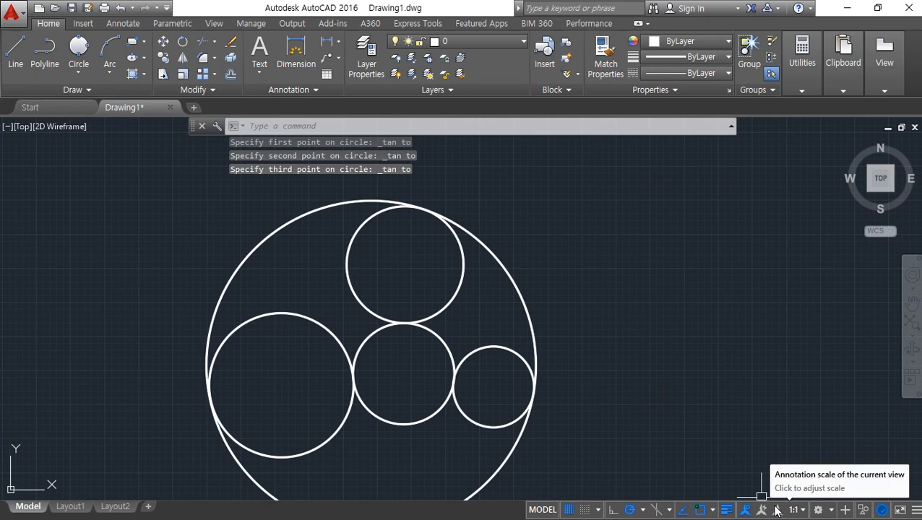
Step: Erase the inner and the enclosing tangent circles, keeping the three original circles
click(444, 348)
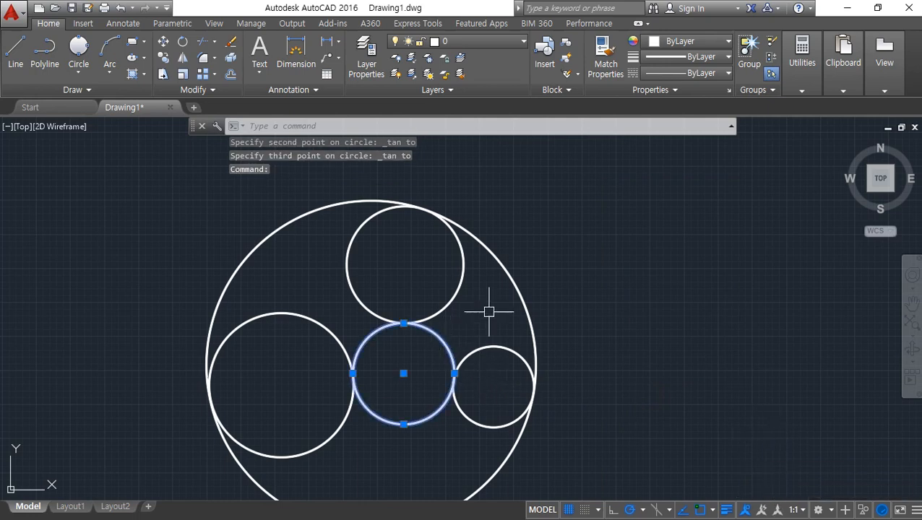
click(517, 286)
text(e)
key(Return)
Step: Draw a Tan, Tan, Tan circle in the gap, touching the inner sides of the upper, large and small circles
click(78, 72)
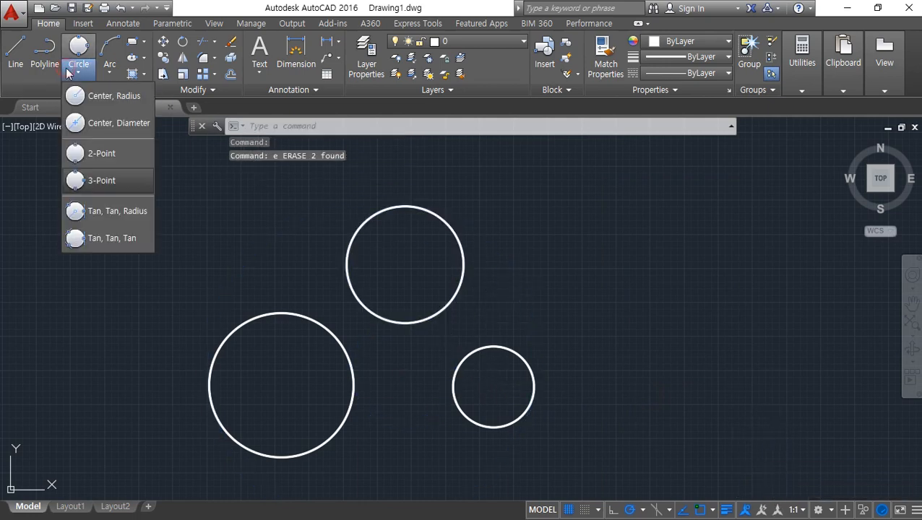
click(108, 238)
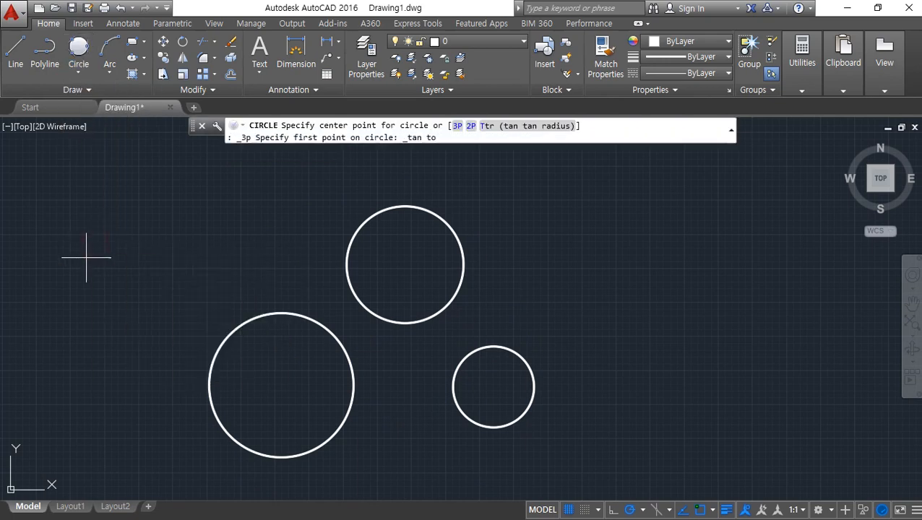
click(398, 321)
click(354, 367)
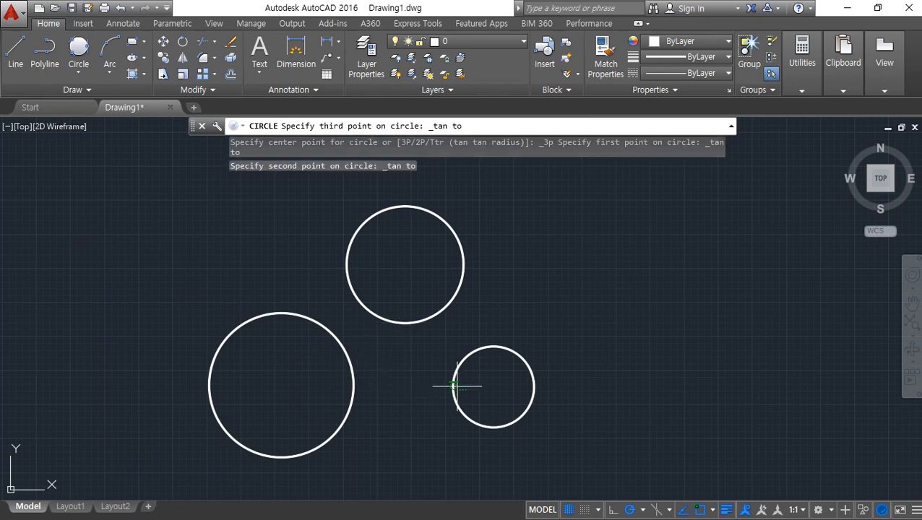
click(454, 387)
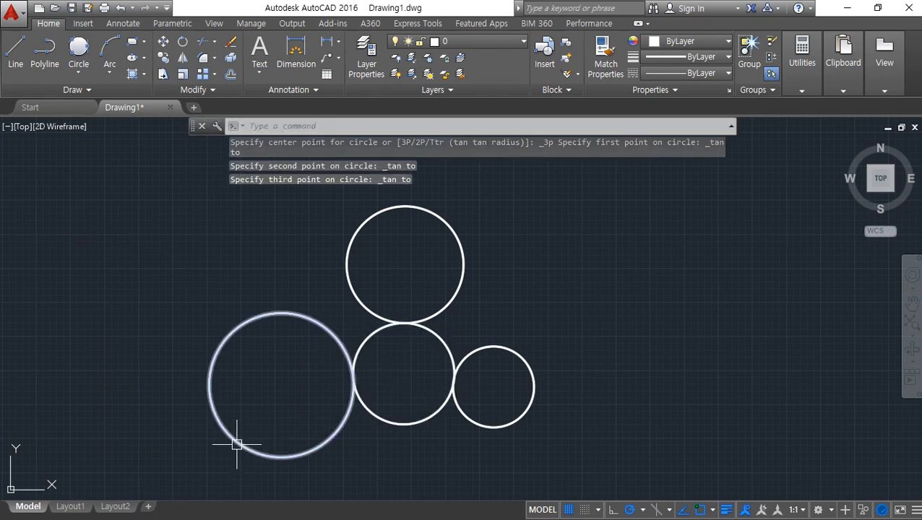
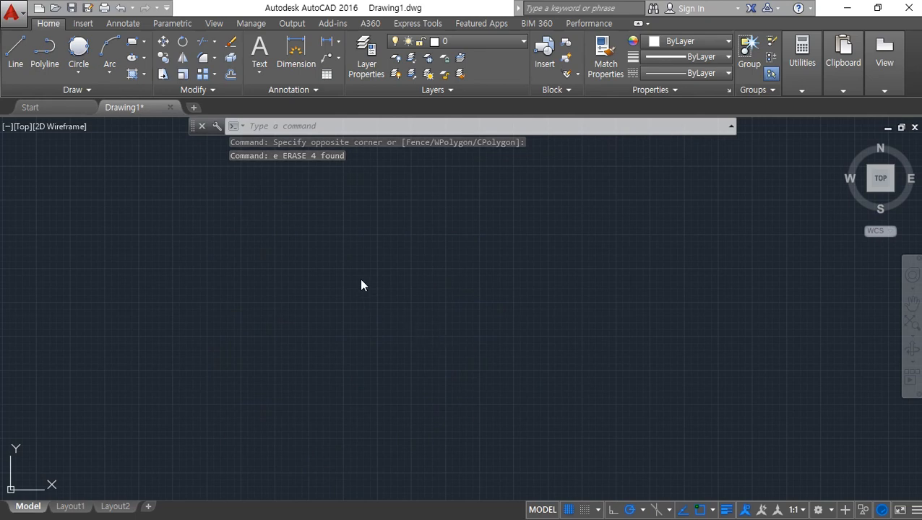
Step: Draw a long horizontal line and a shorter vertical line crossing it near its left end
text(l)
key(Return)
click(215, 302)
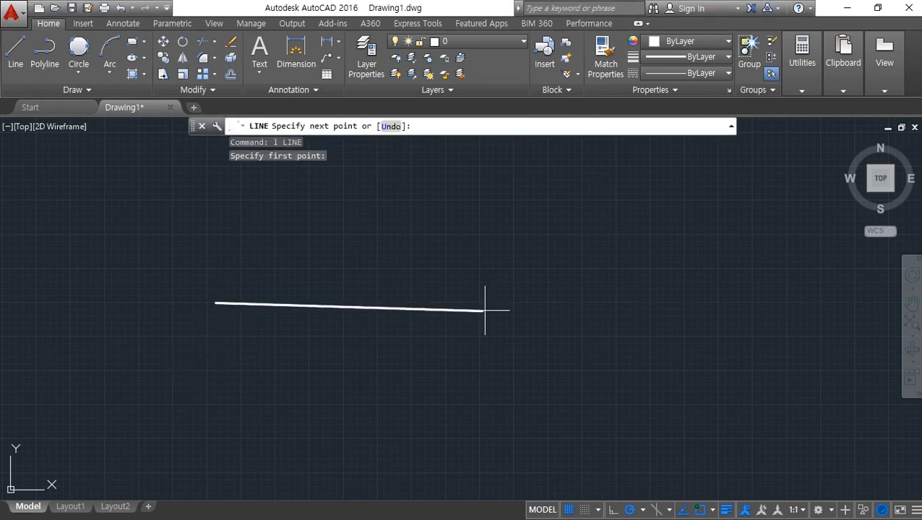
click(736, 303)
key(Return)
key(Return)
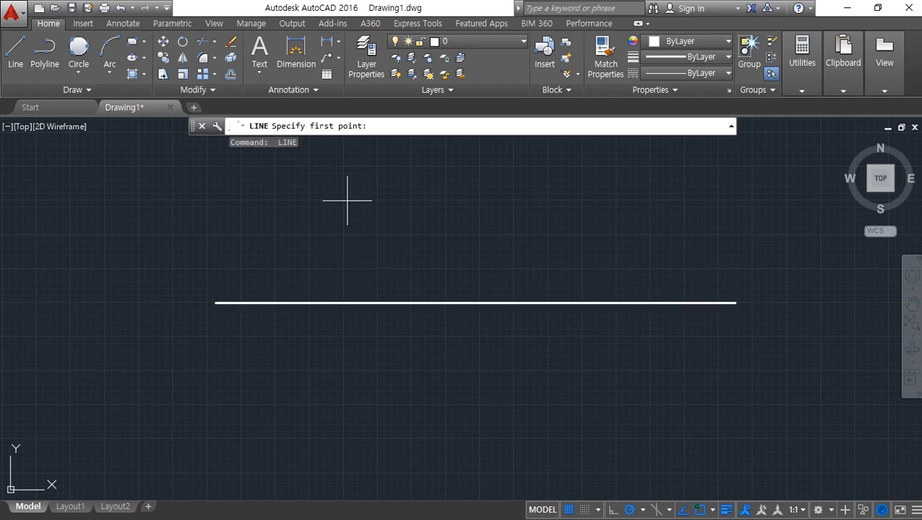
click(347, 196)
click(349, 429)
key(Return)
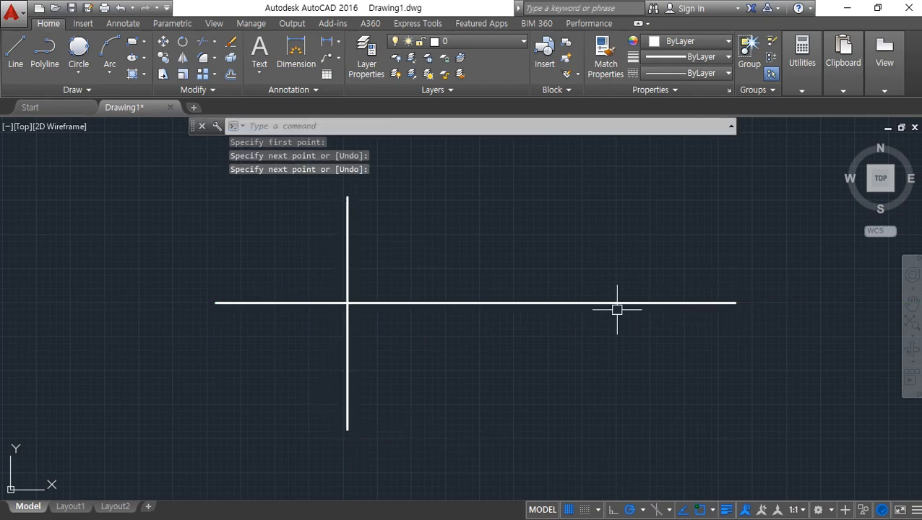
Step: Draw a circle about 956 units in radius, centered above the right part of the horizontal line and crossing it twice
text(c)
key(Return)
click(590, 214)
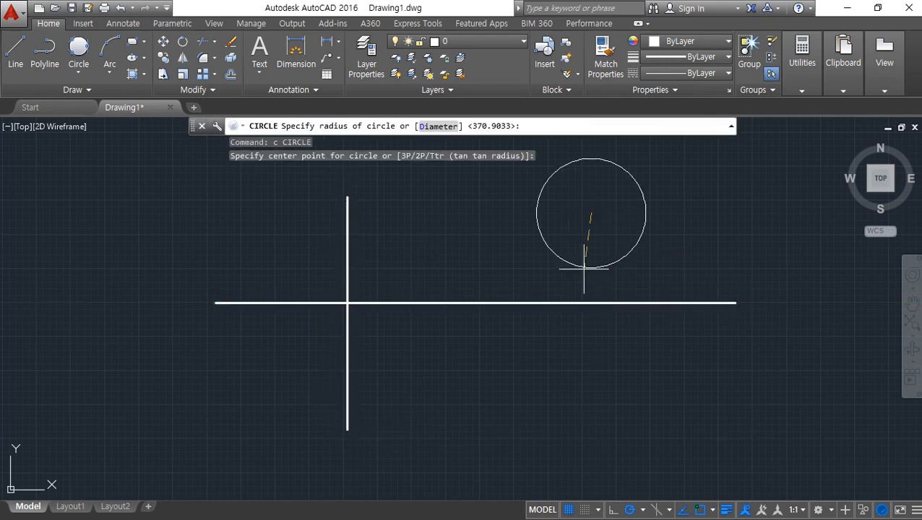
click(584, 342)
scroll(607, 321, up, 2)
scroll(596, 328, down, 2)
Step: Draw a second large circle to the upper right so that it overlaps the first circle at two points
text(c)
key(Return)
click(744, 165)
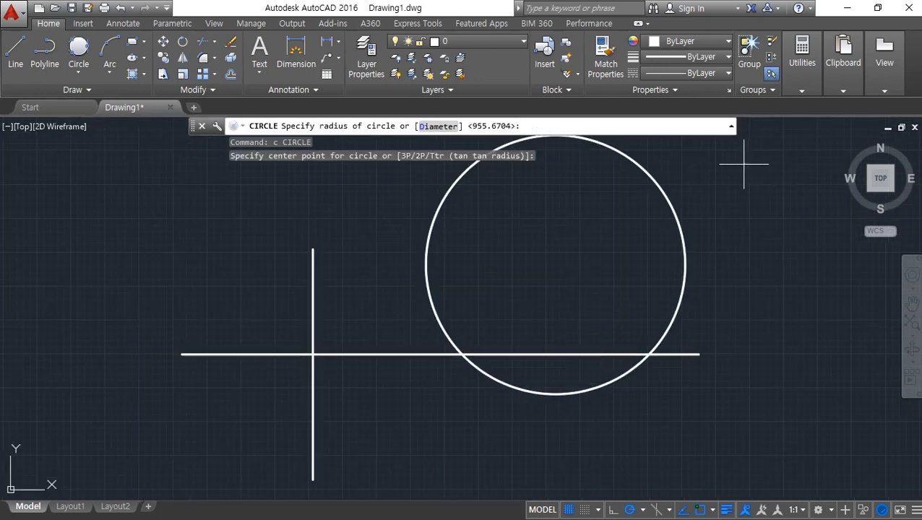
click(615, 232)
middle_drag(582, 267, 530, 297)
drag(286, 416, 282, 371)
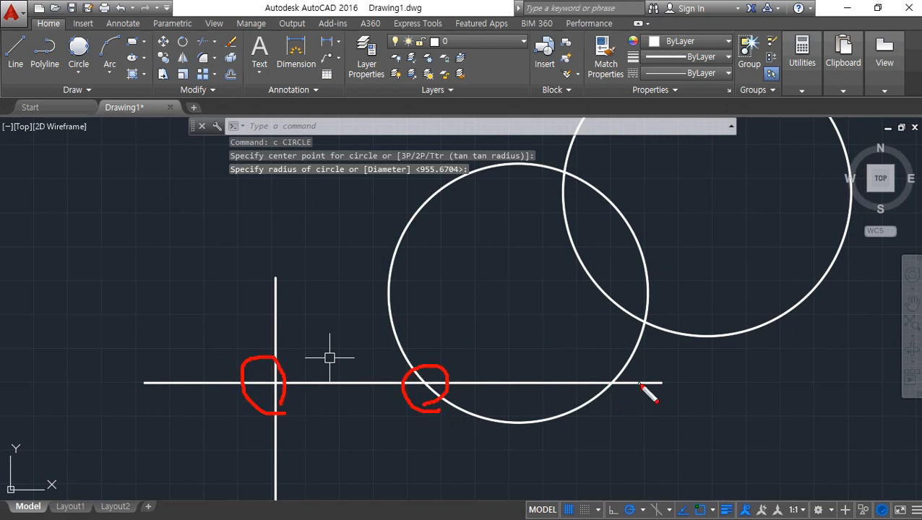
drag(647, 394, 581, 376)
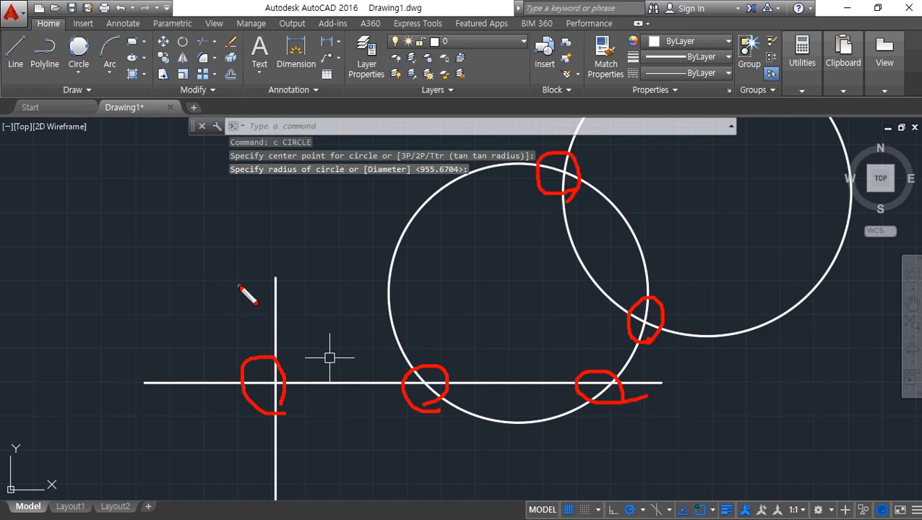
key(Escape)
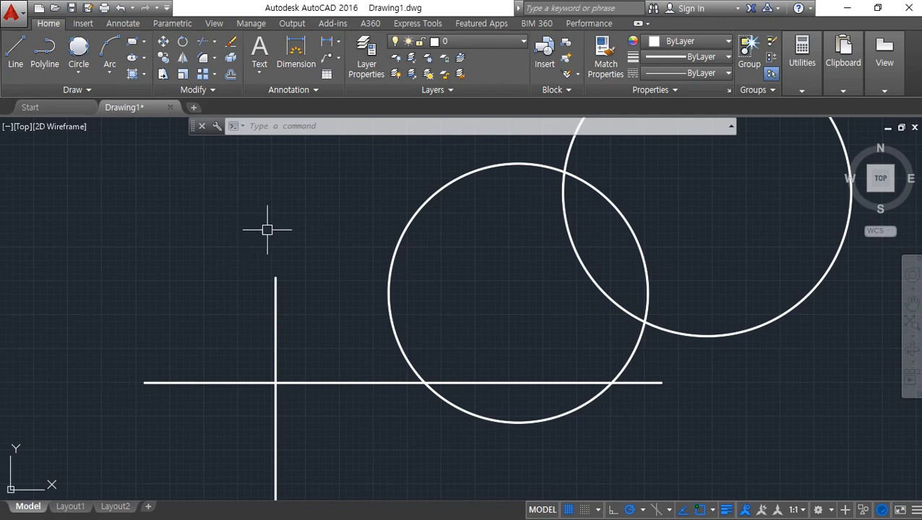
Step: Draw a line from the crossing of the two straight lines to the circles' upper intersection, using one-time Intersection snaps
text(l)
key(Return)
shift+right_click(324, 212)
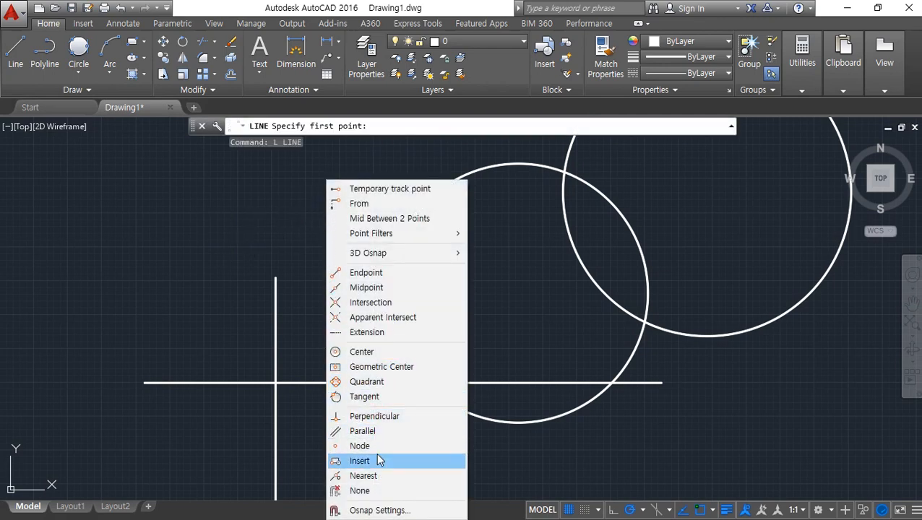
click(400, 302)
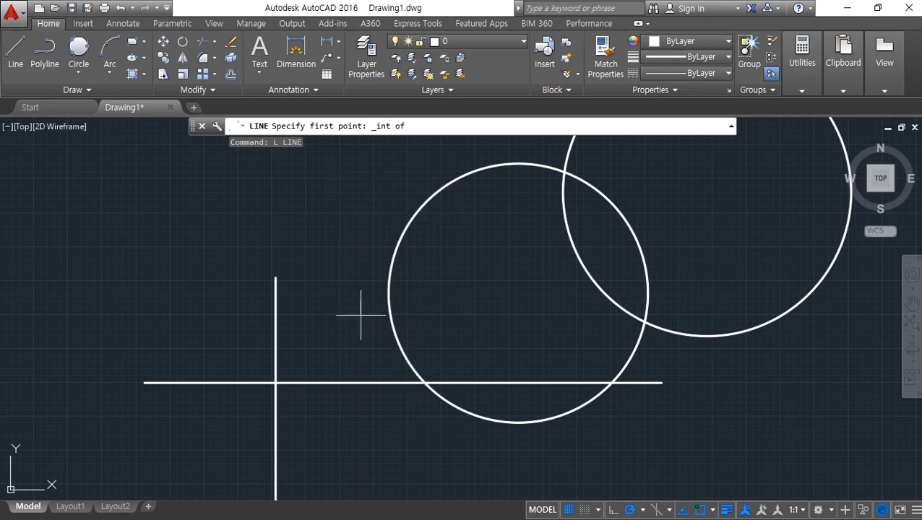
click(276, 383)
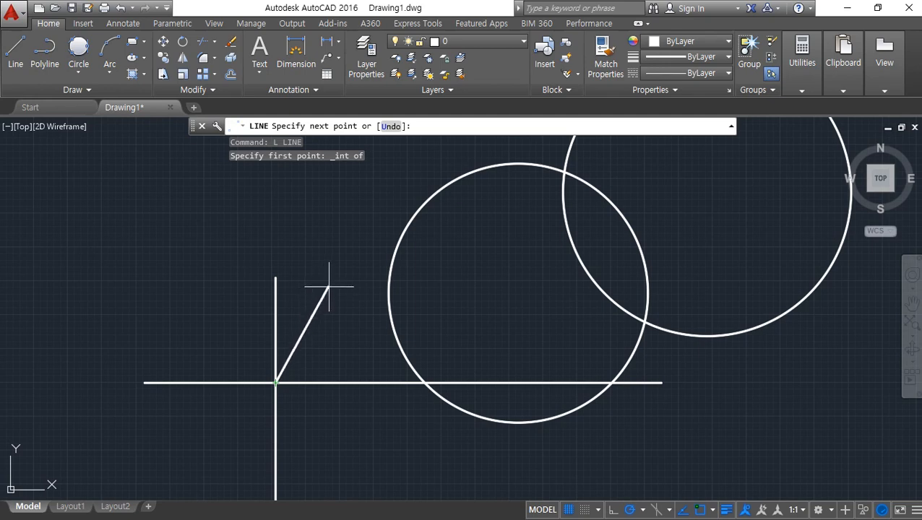
shift+right_click(488, 224)
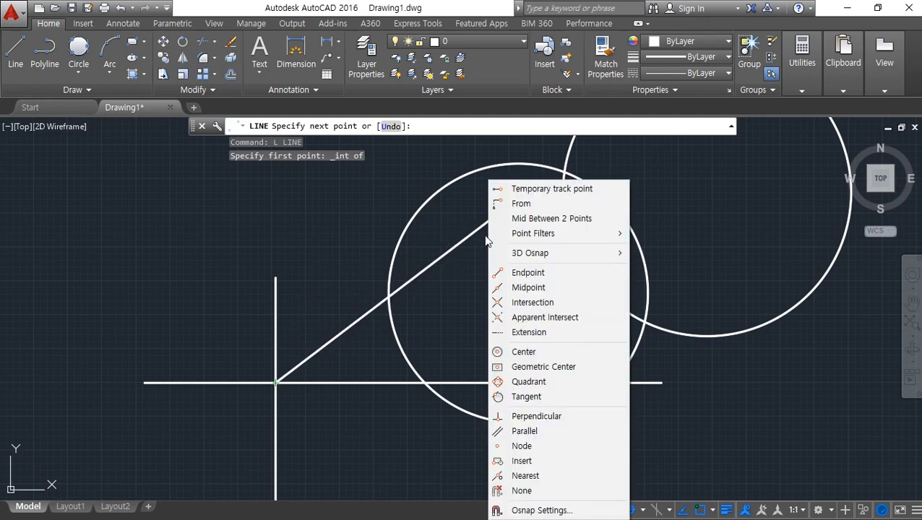
click(510, 302)
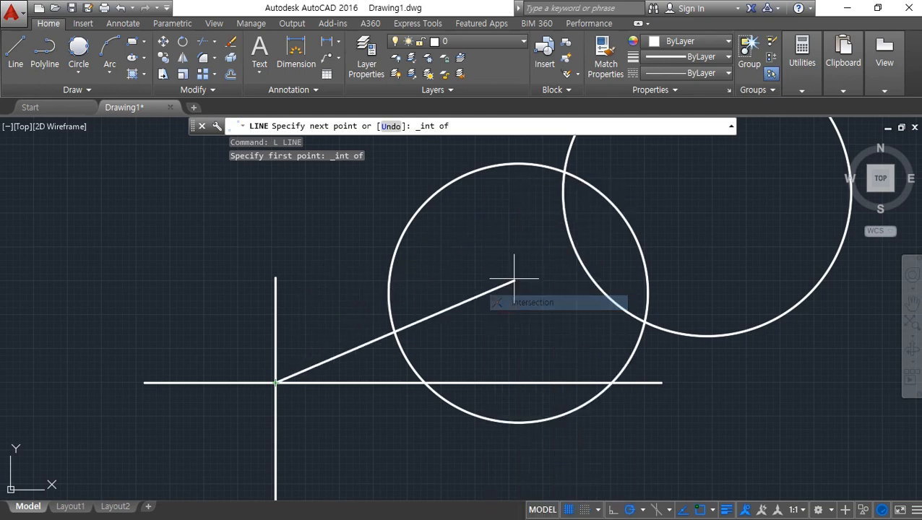
click(564, 173)
Step: Continue the line to the circles' lower intersection and on to the first circle's right crossing with the horizontal line, using Intersection snaps
shift+right_click(673, 244)
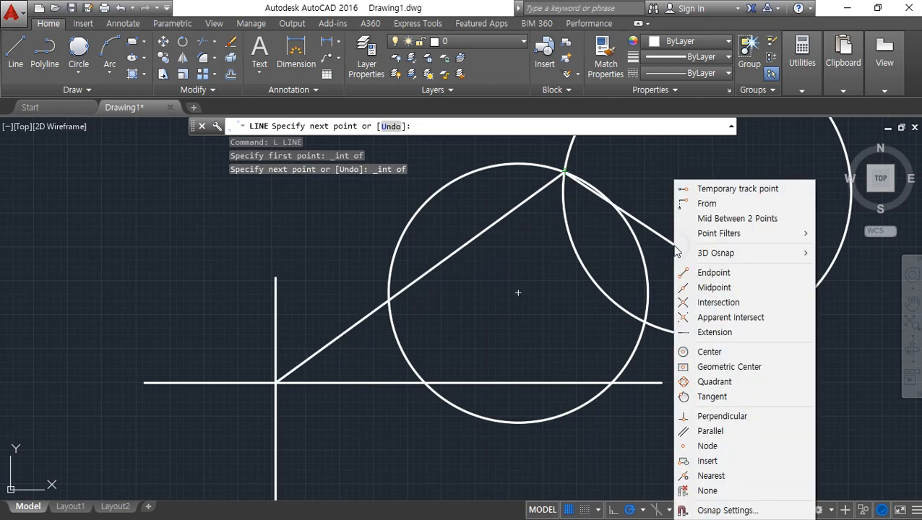
click(698, 301)
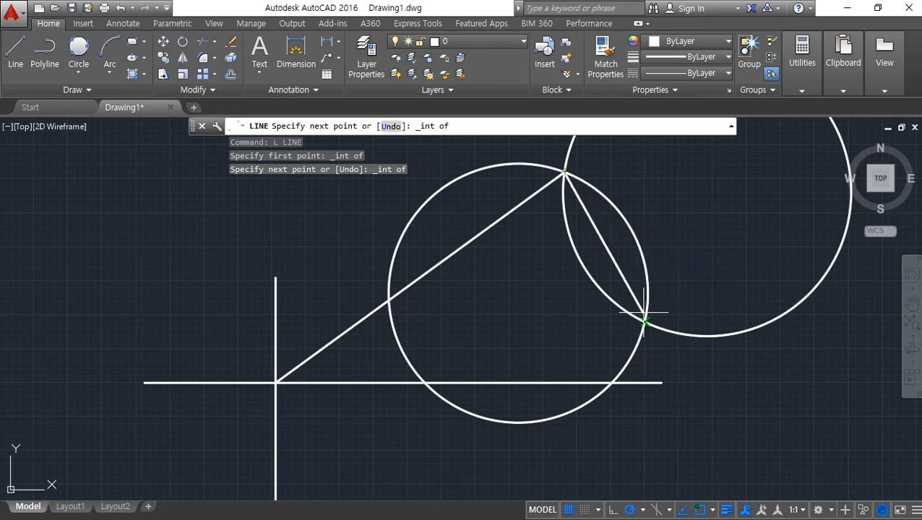
click(642, 319)
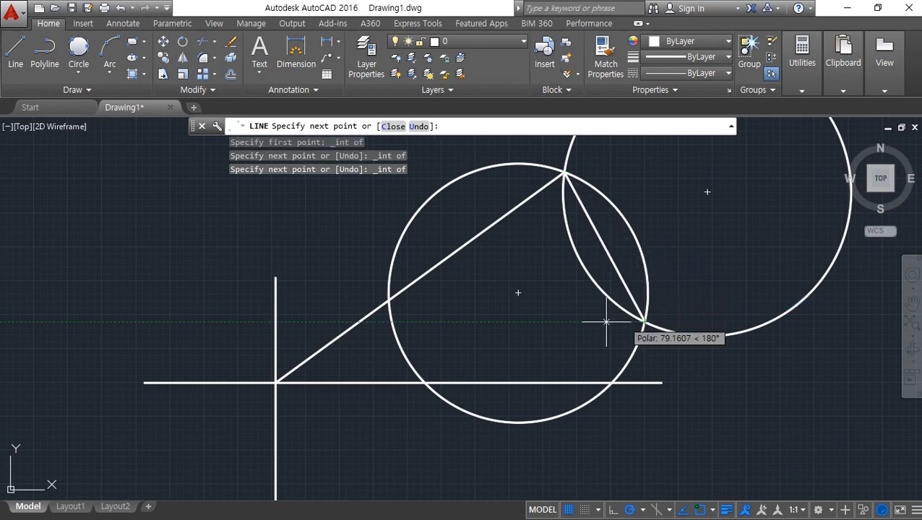
shift+right_click(545, 315)
click(566, 305)
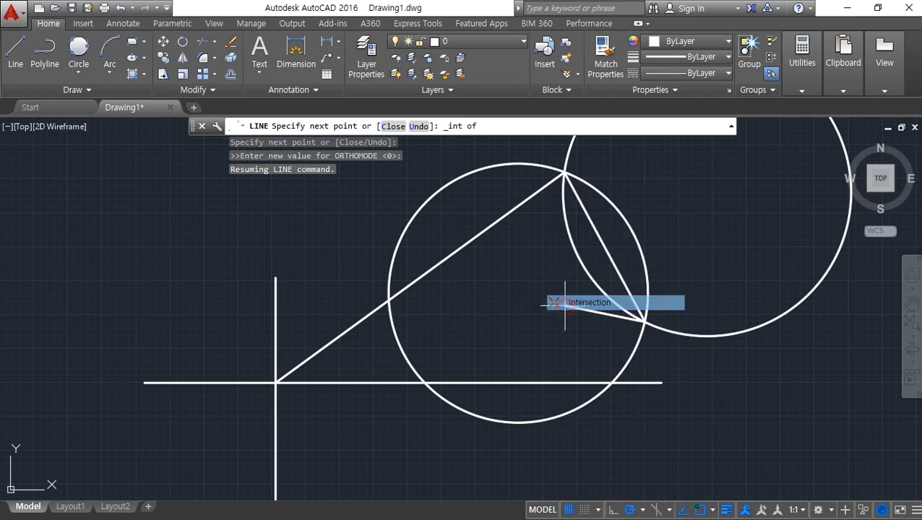
click(605, 378)
key(Return)
Step: Draw a line from the circles' upper intersection to the first circle's left crossing with the horizontal line, using an Intersection snap
key(Return)
click(574, 185)
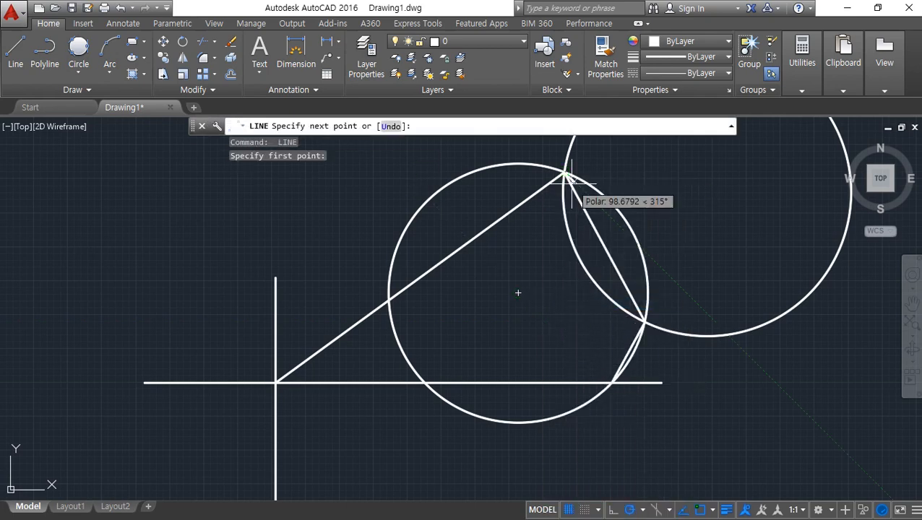
shift+right_click(518, 257)
click(546, 303)
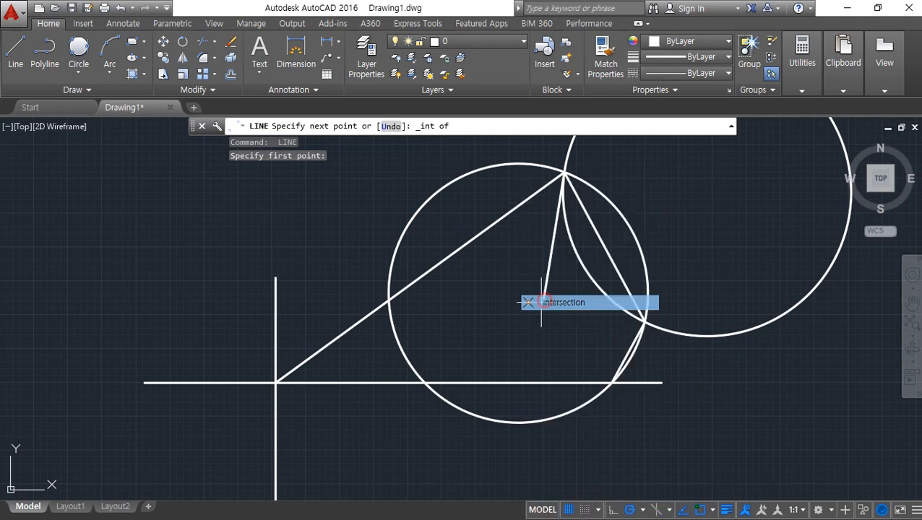
click(425, 382)
key(Return)
Step: Draw a line from the circles' lower intersection to the circle's left crossing with the horizontal line, using the int snap override
key(Return)
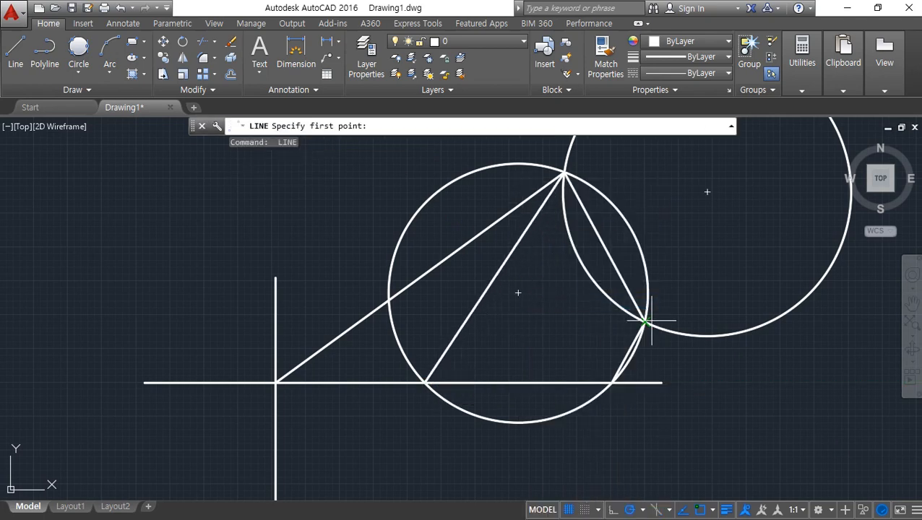
click(644, 322)
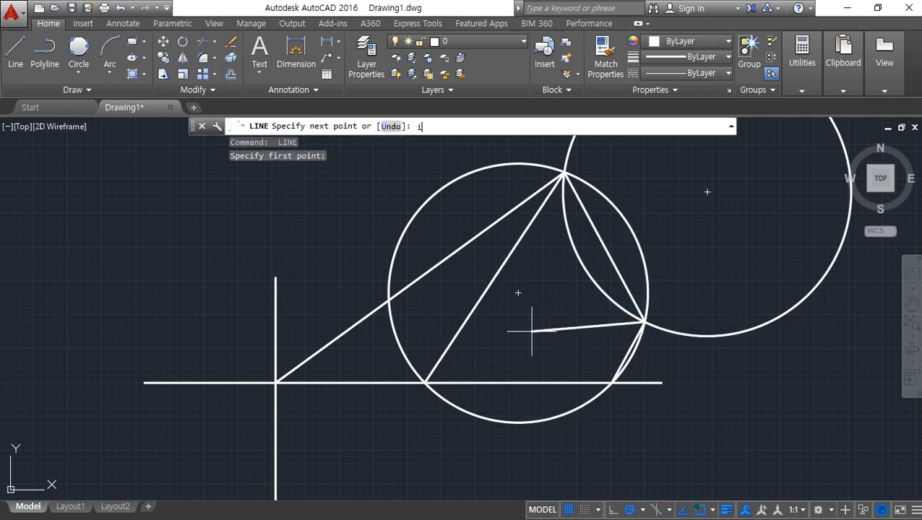
text(int)
key(Return)
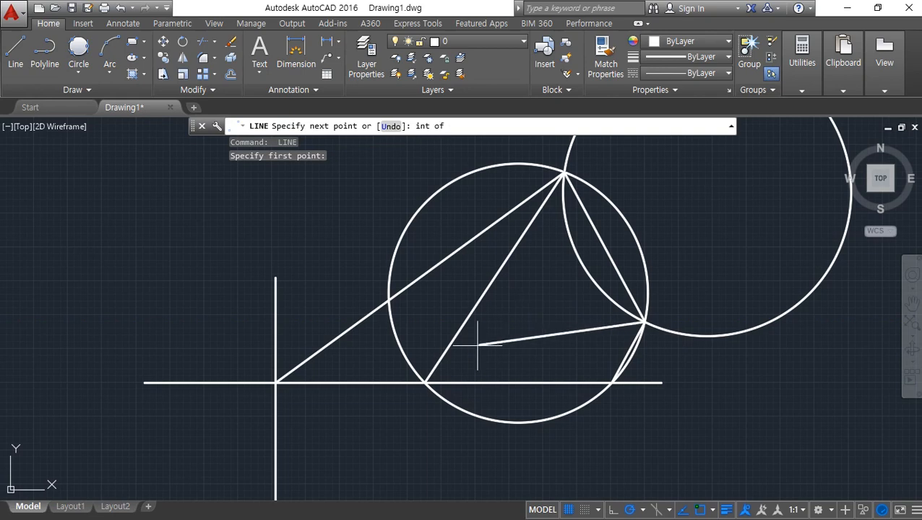
click(425, 383)
key(Return)
Step: Draw lines from the circle's left crossing on the horizontal line and from the circles' lower intersection to where the sloped line enters the circle
key(Return)
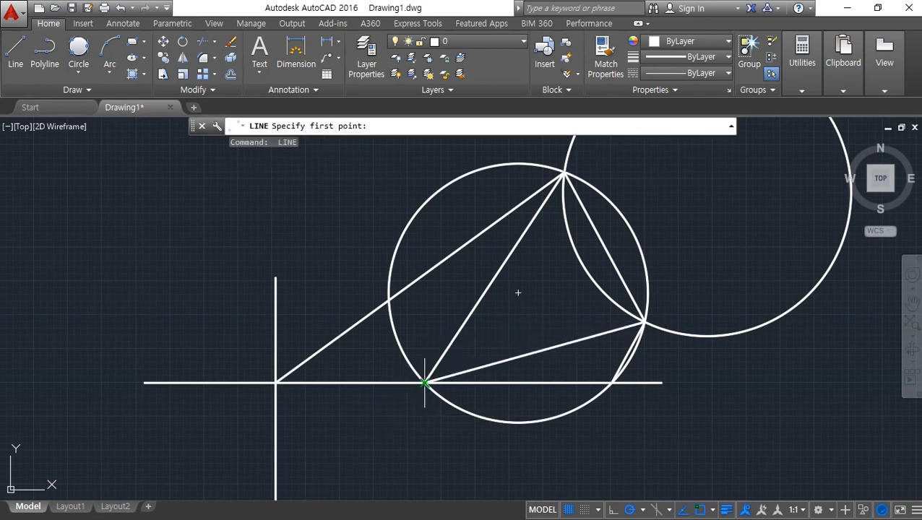
click(426, 382)
click(388, 299)
key(Return)
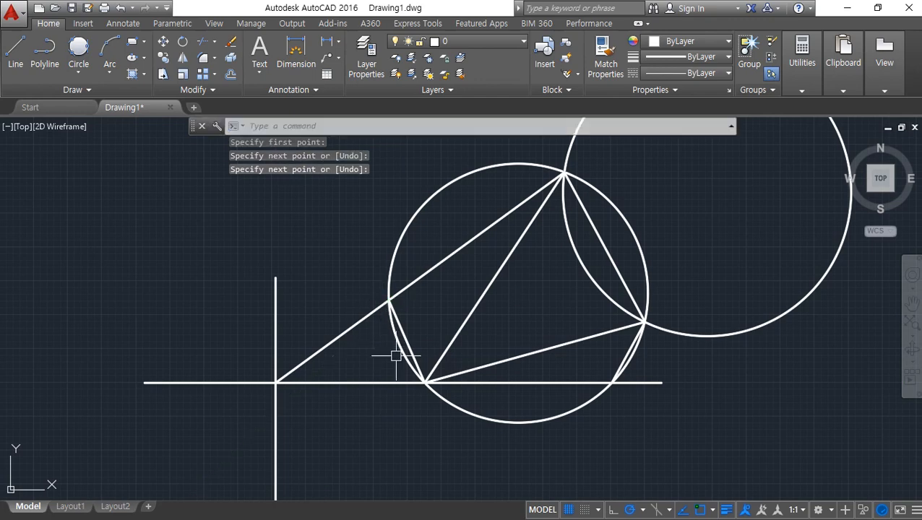
key(Return)
click(642, 323)
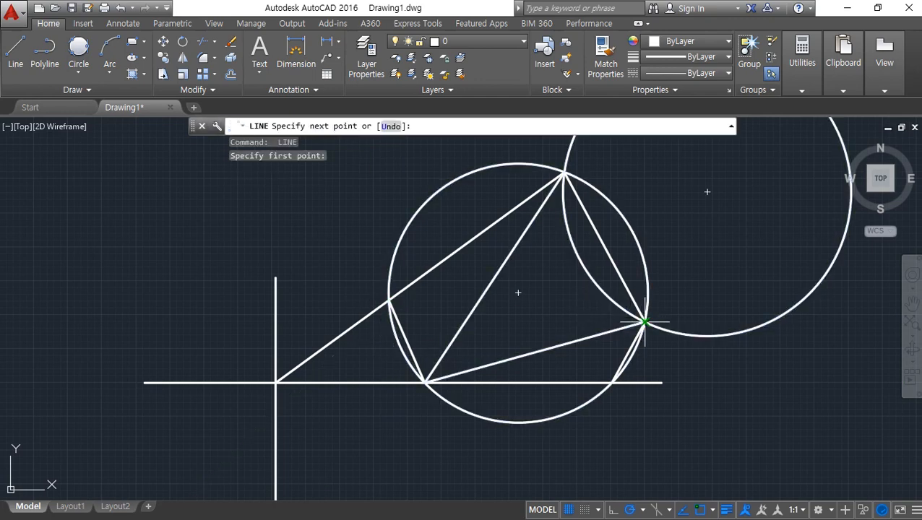
click(388, 299)
key(Return)
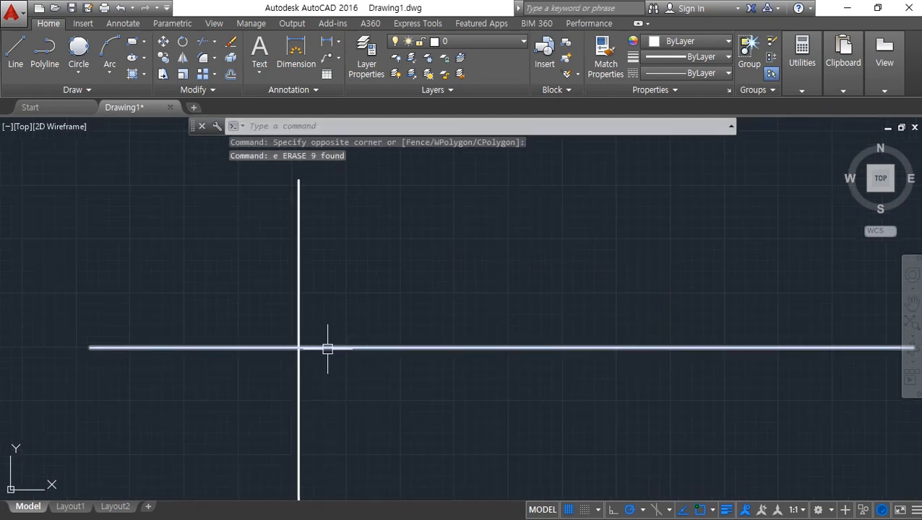
Step: Draw a circle about 645 units in radius, centered on the two lines' crossing with a one-time Intersection snap
text(c)
key(Return)
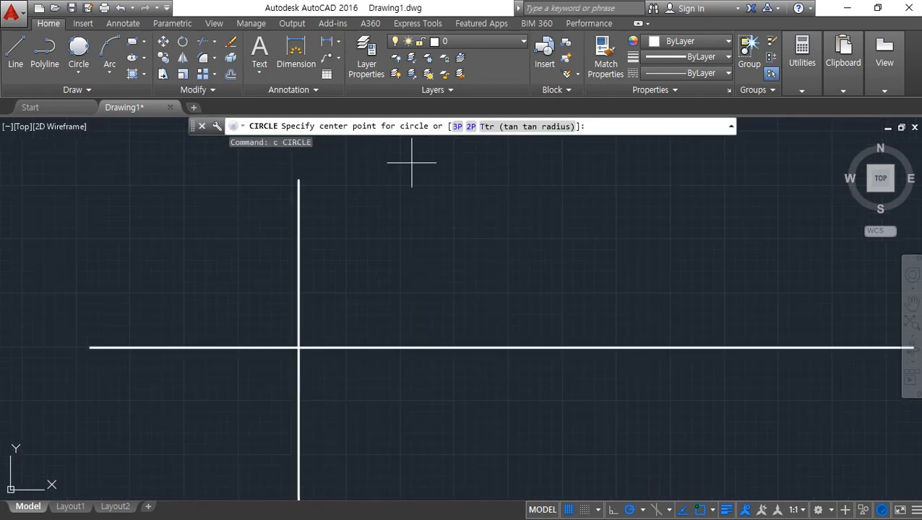
mouse_move(358, 144)
mouse_down()
mouse_move(312, 138)
mouse_move(405, 150)
mouse_up()
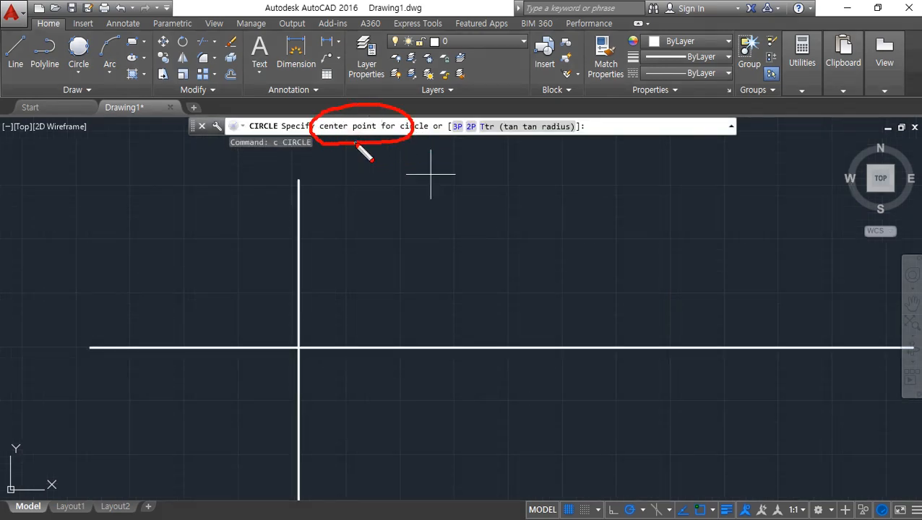
key(Escape)
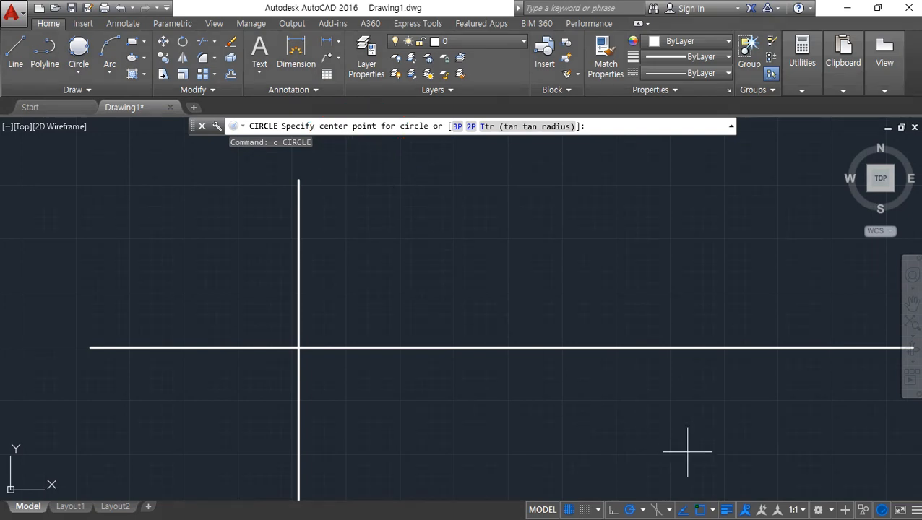
shift+right_click(471, 241)
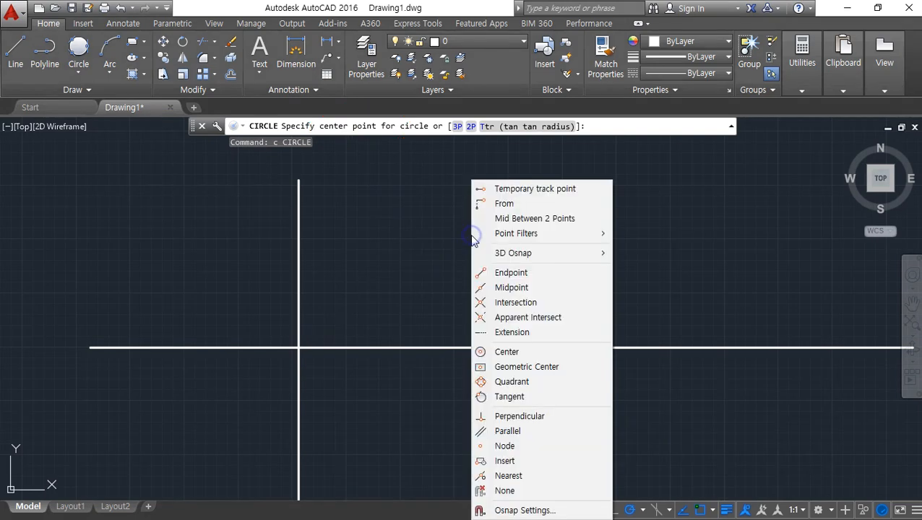
click(494, 302)
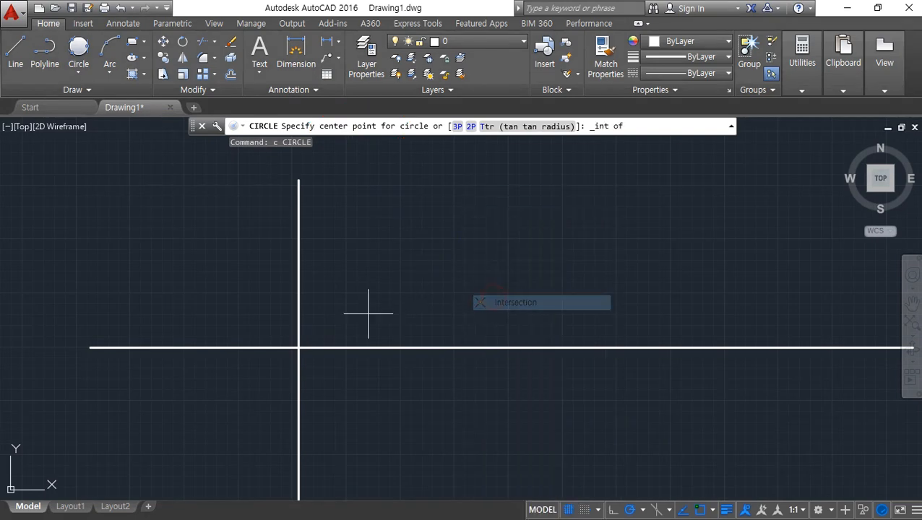
click(298, 348)
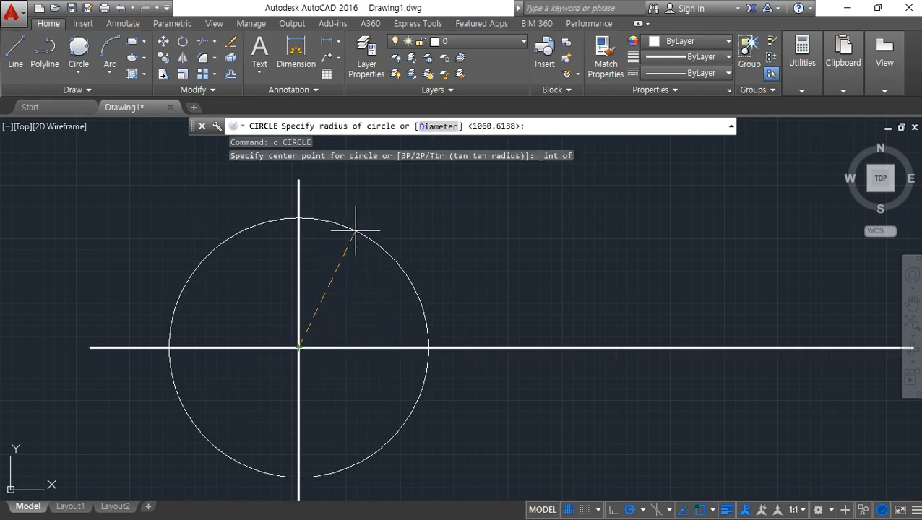
click(364, 225)
click(365, 224)
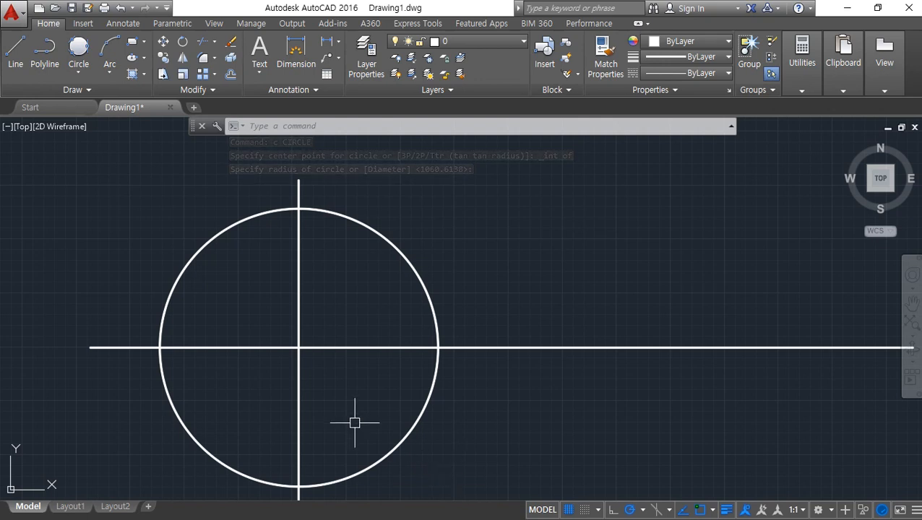
Step: Erase the circle and both crossing lines
click(517, 459)
click(48, 301)
text(e)
key(Return)
Step: Draw a horizontal line and a vertical line of similar length crossing it slightly left of its middle
text(l)
key(Return)
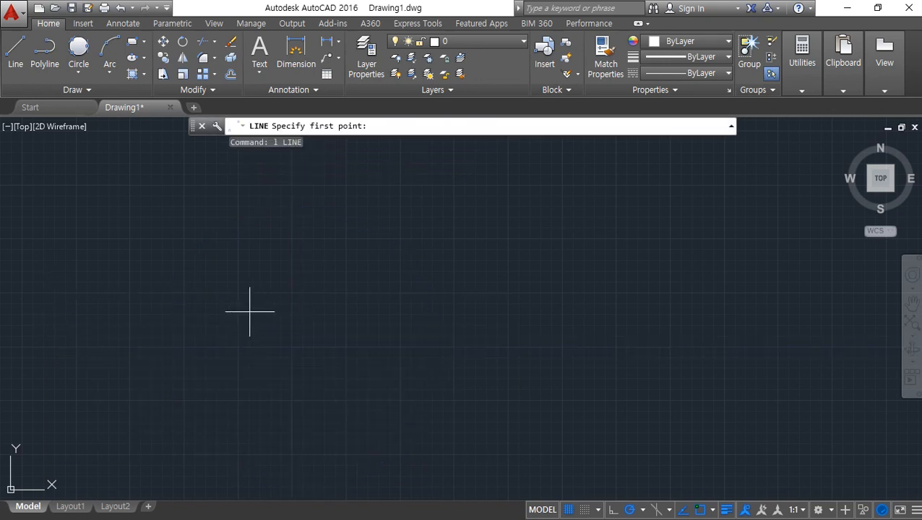
click(179, 325)
click(477, 325)
key(Return)
key(Return)
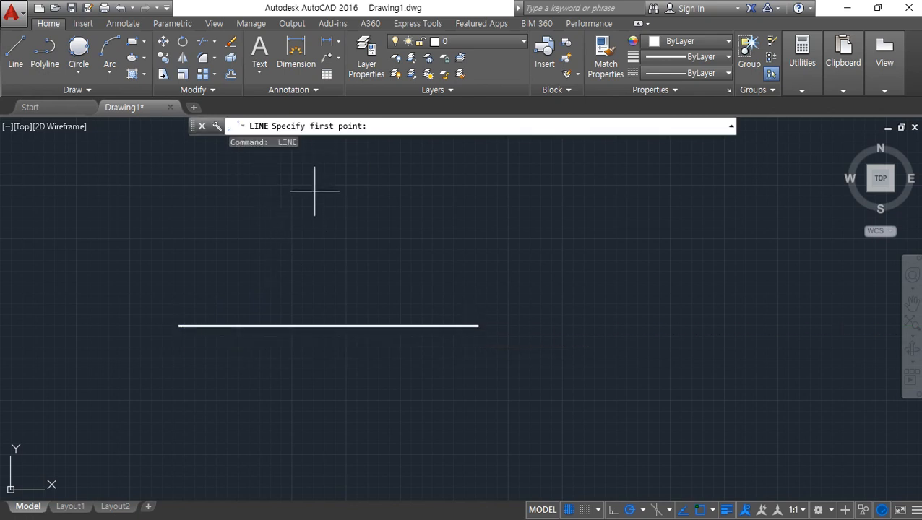
click(315, 181)
click(315, 473)
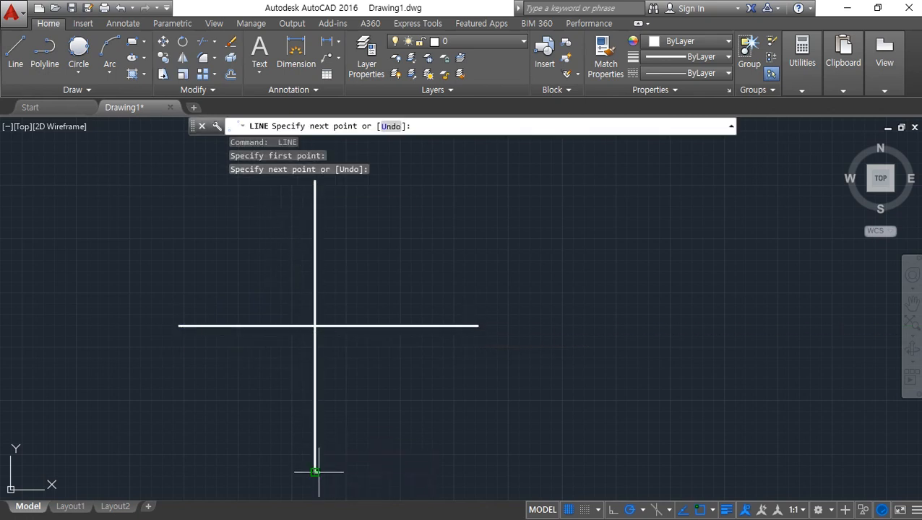
key(Return)
Step: Draw a circle centered on the new lines' crossing with a one-time Intersection snap, keeping it within the line ends
text(c)
key(Return)
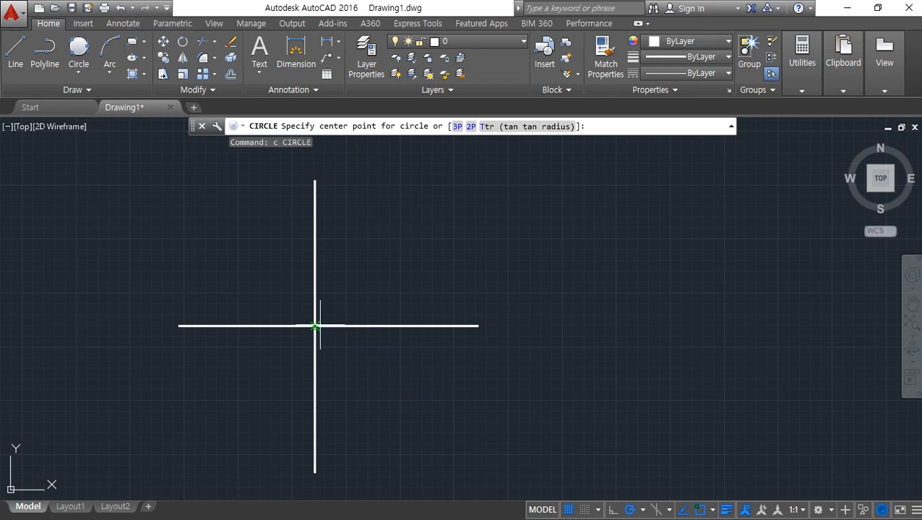
shift+right_click(369, 302)
click(394, 300)
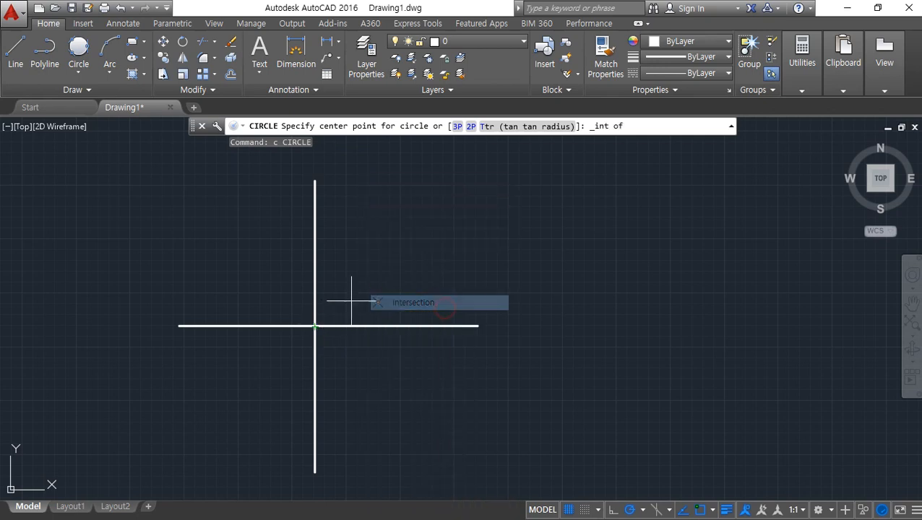
click(315, 326)
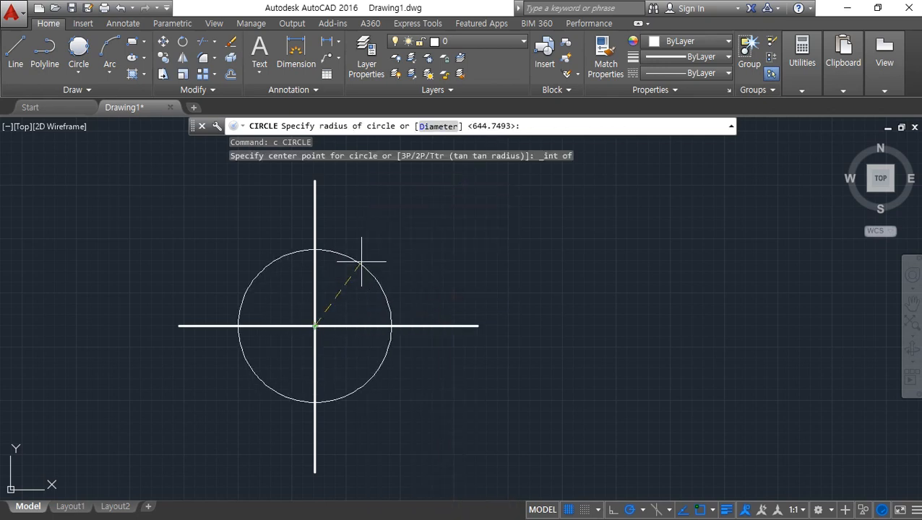
click(382, 219)
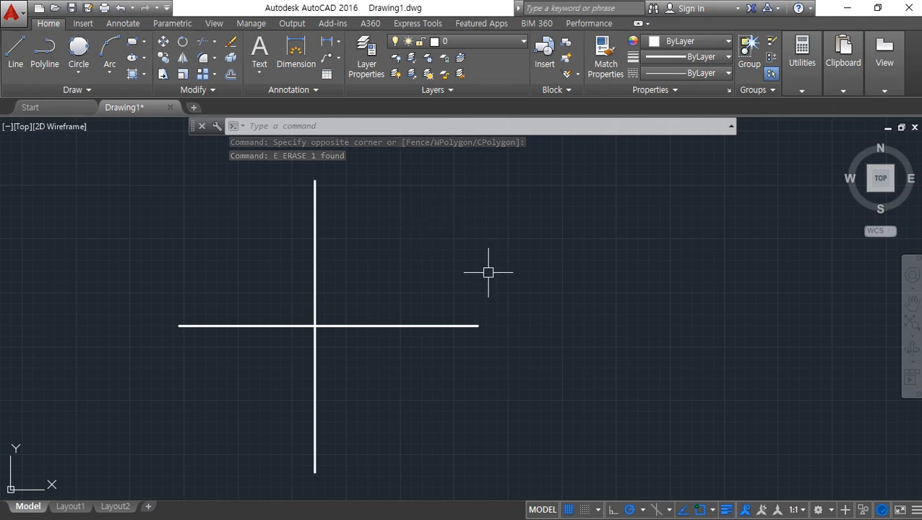
Step: Check the Intersection option among the running object snaps and leave the settings as they are
click(712, 511)
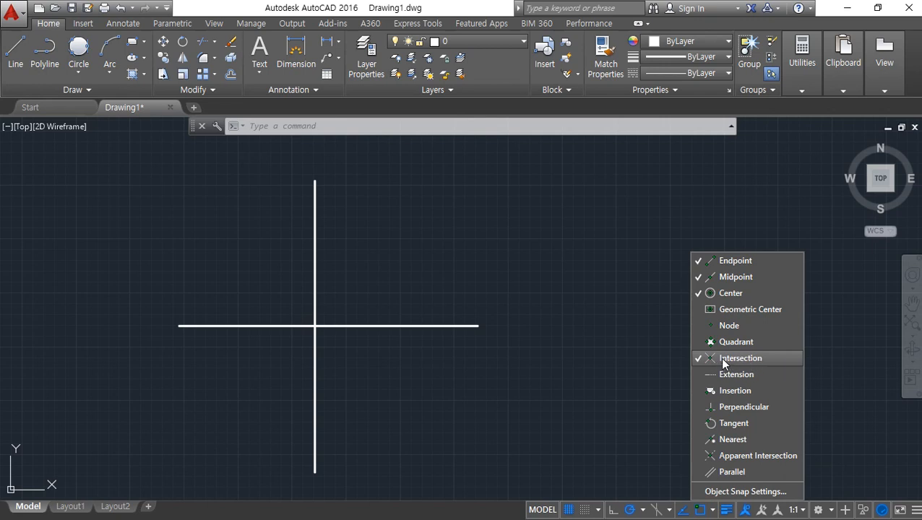
key(Escape)
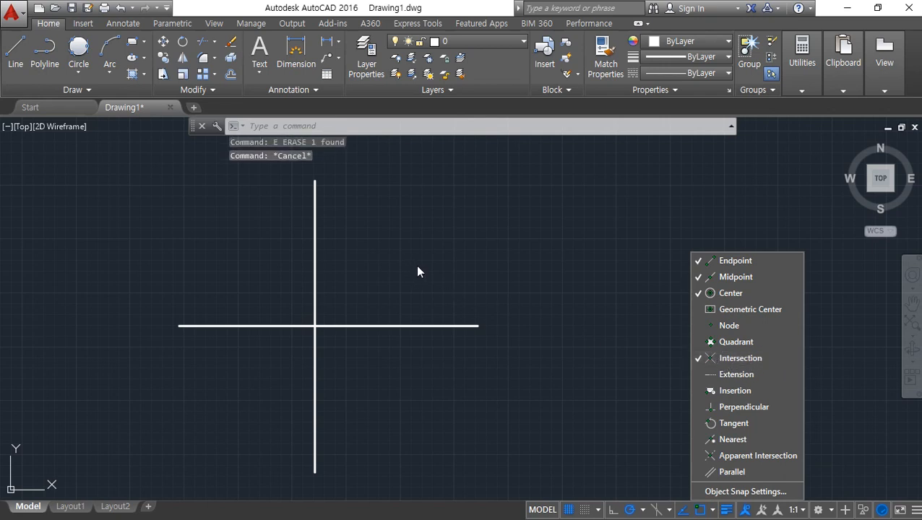
click(426, 255)
Step: Draw a circle centered on the crossing with a one-time Intersection snap, picking the vertical and horizontal lines away from it, and erase the circle
text(c)
key(Return)
shift+right_click(482, 200)
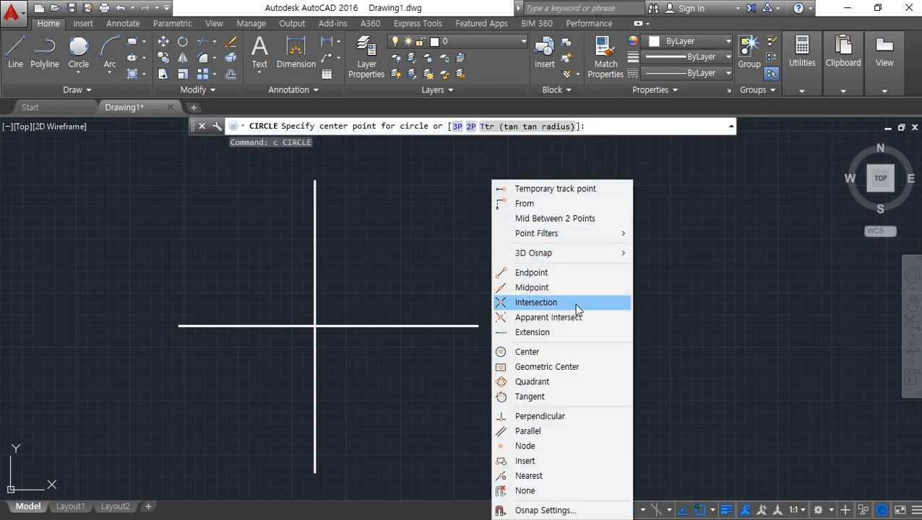
click(513, 303)
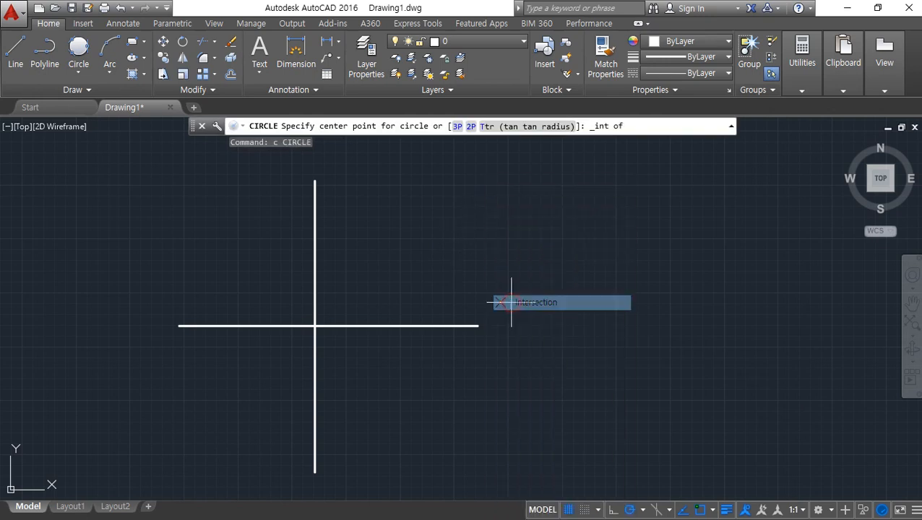
click(314, 246)
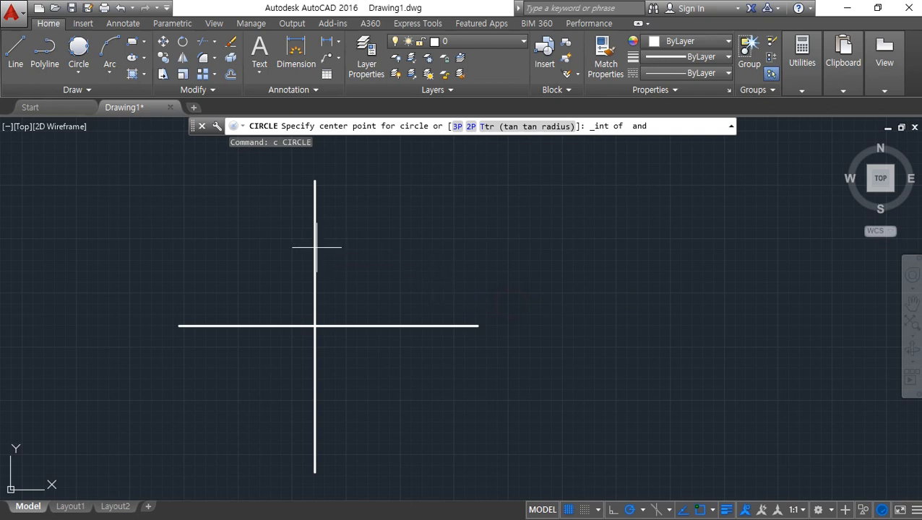
click(408, 324)
click(408, 277)
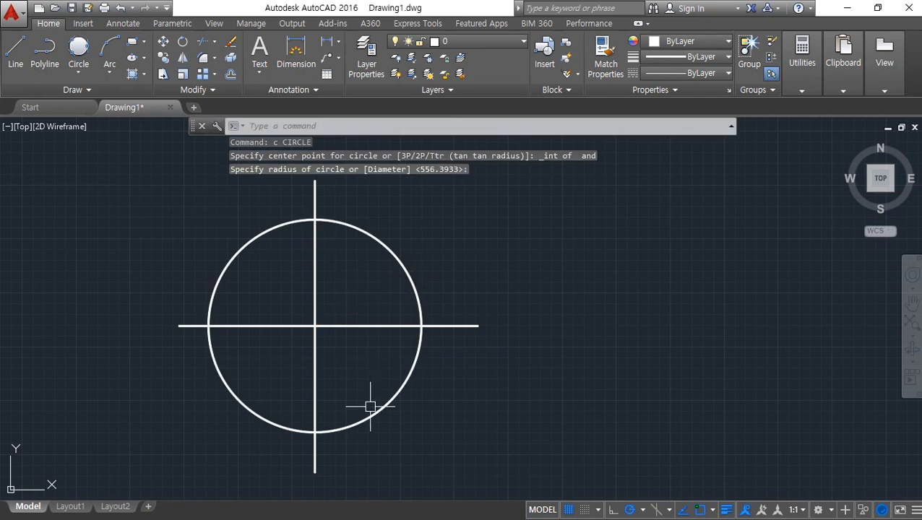
click(388, 397)
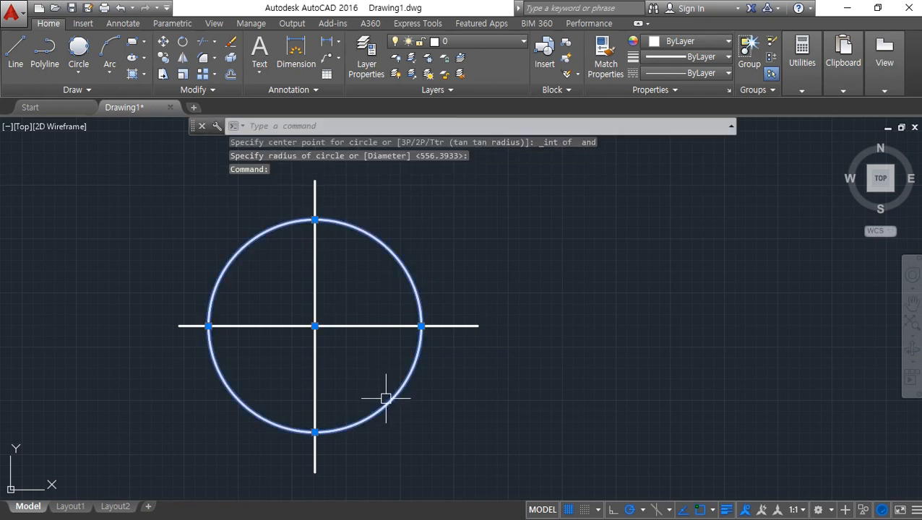
key(Delete)
Step: Try starting a line at the crossing with the int snap override, referencing the vertical and horizontal lines, and cancel the command
text(l)
key(Return)
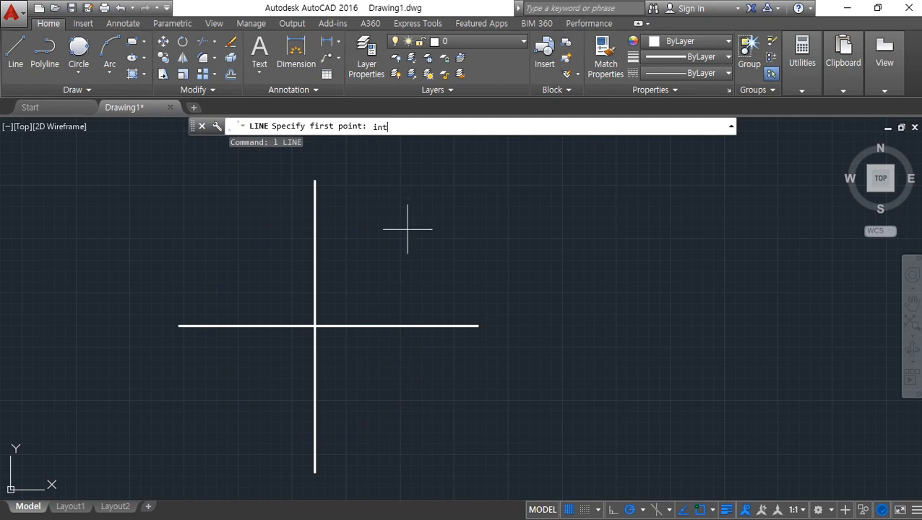
text(int)
key(Return)
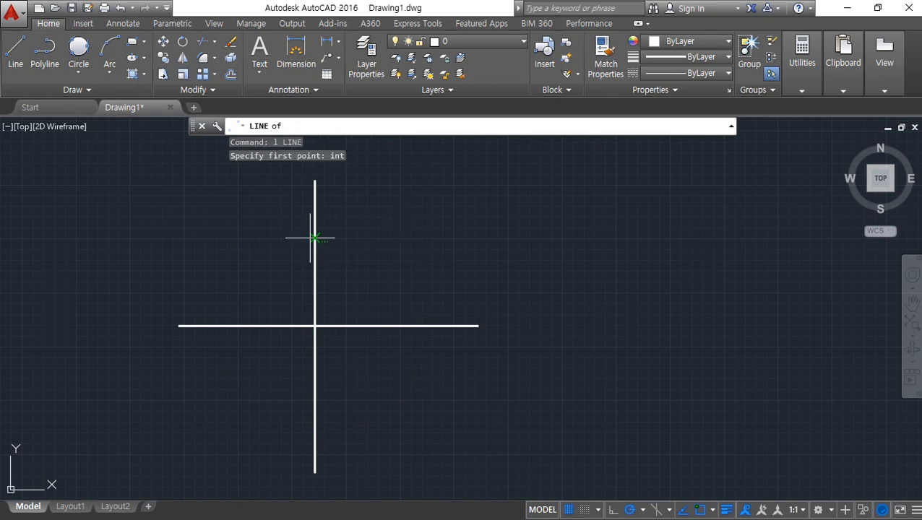
click(311, 237)
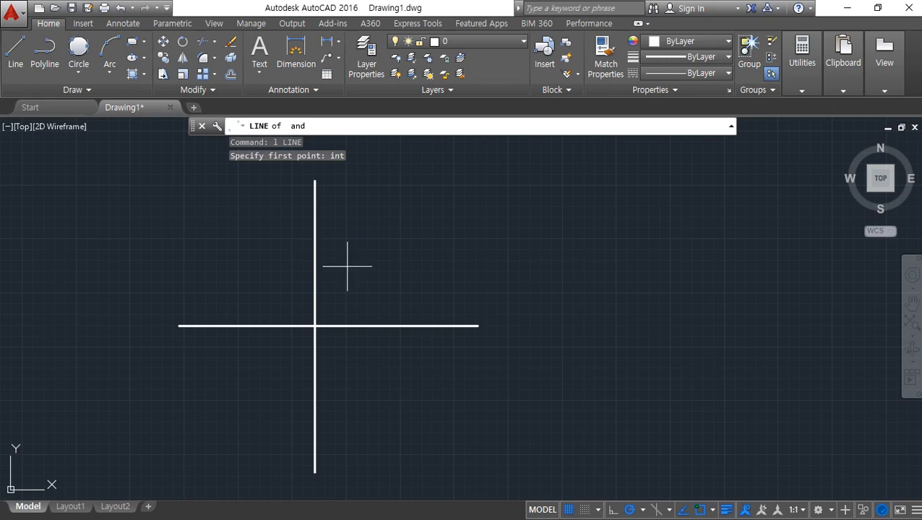
click(397, 326)
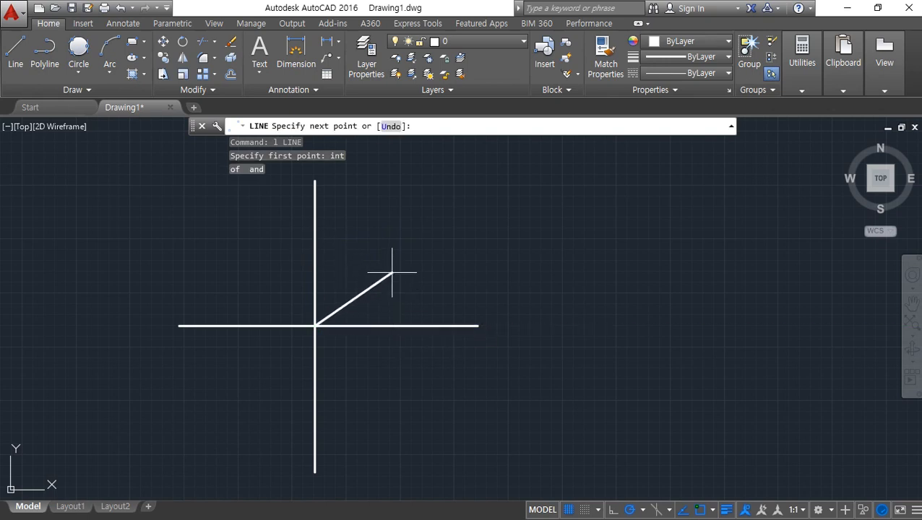
key(Escape)
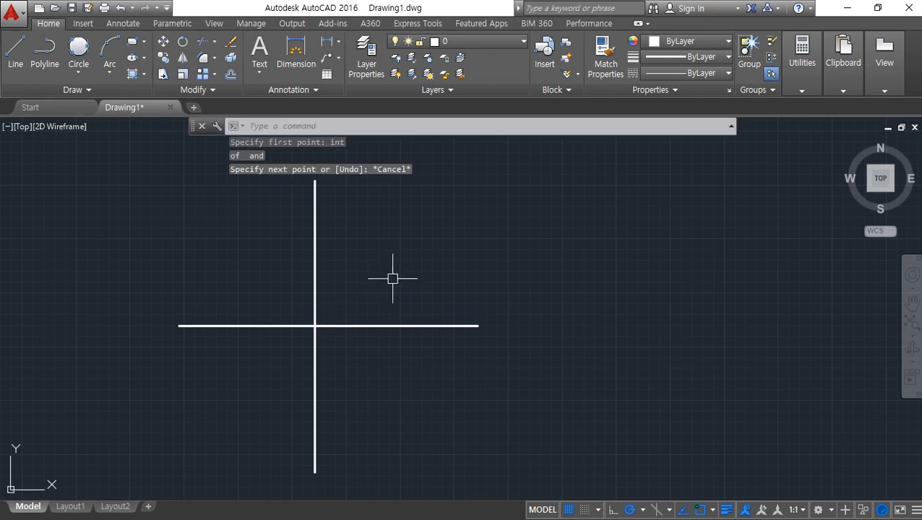
Step: Draw a circle centered on the crossing using the int snap override on both lines, keeping it within the line ends
text(c)
key(Return)
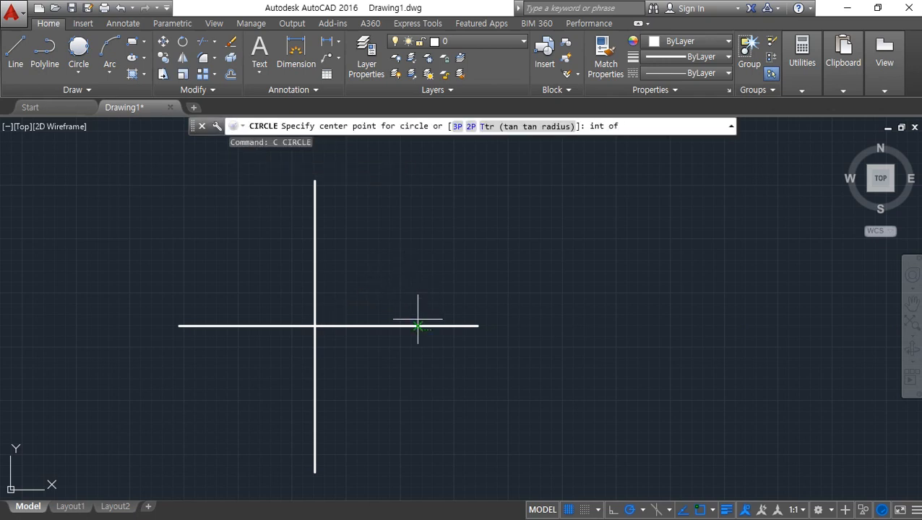
click(319, 222)
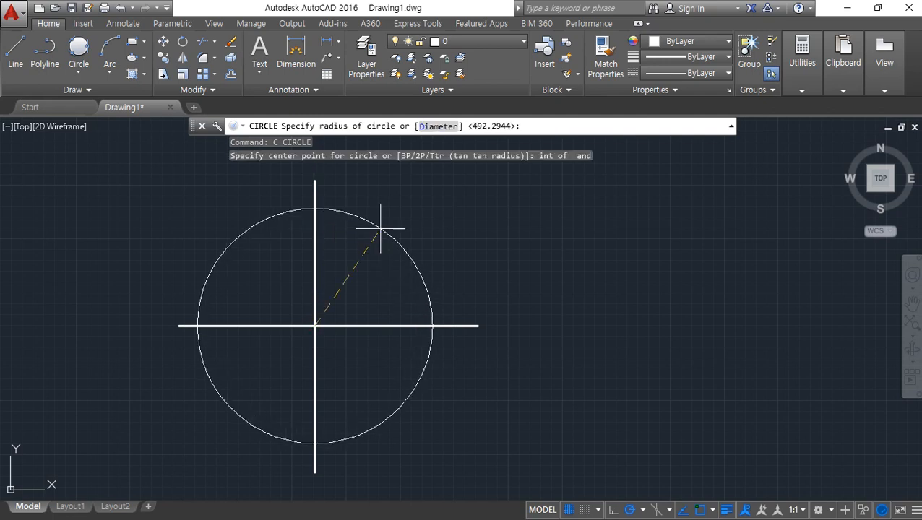
click(381, 229)
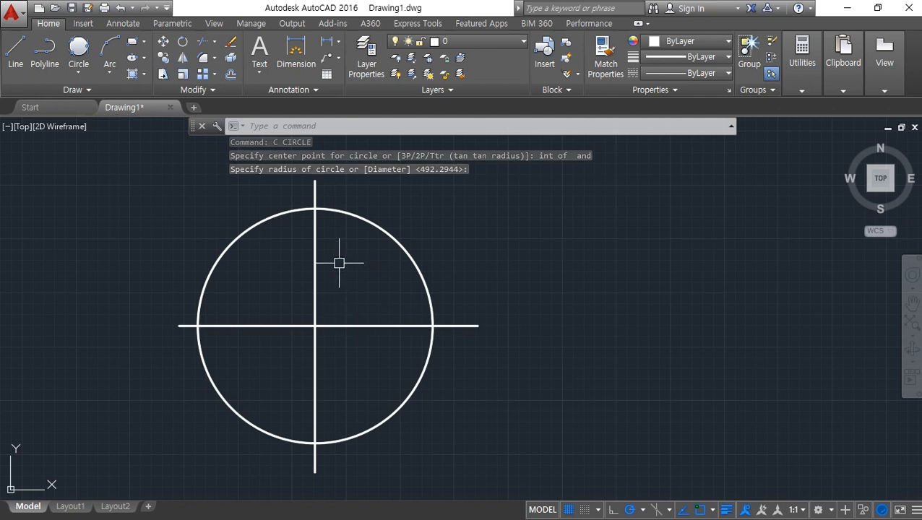
Step: Draw a line from the circle's upper crossing with the vertical line to its right crossing with the horizontal line, using one-time Intersection snaps
text(L)
key(Return)
shift+right_click(448, 233)
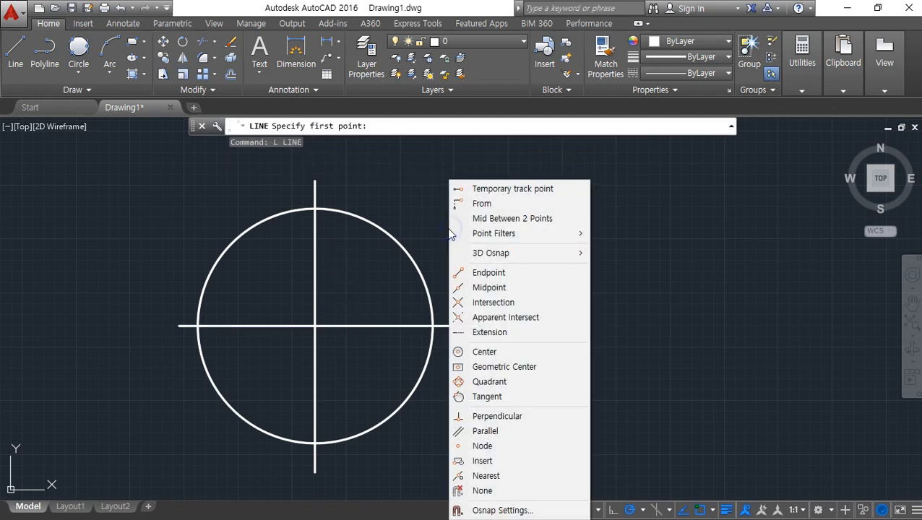
click(473, 302)
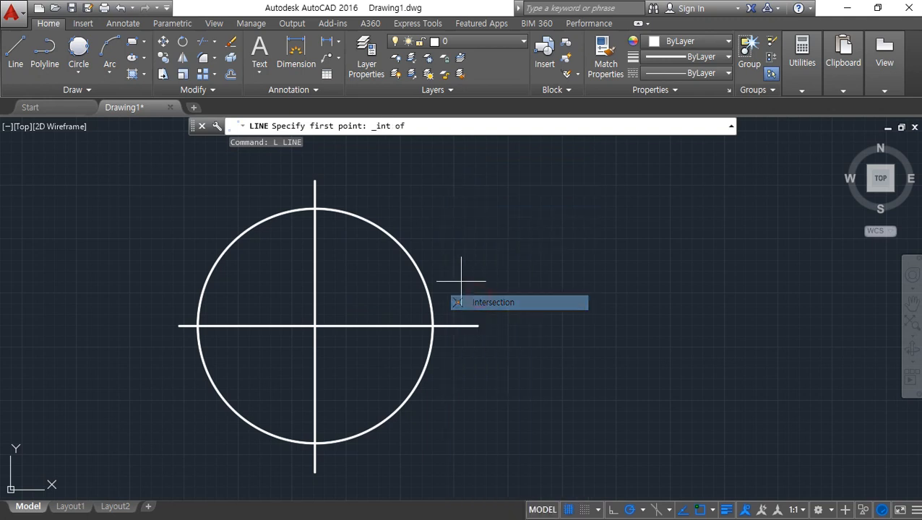
click(371, 223)
click(315, 249)
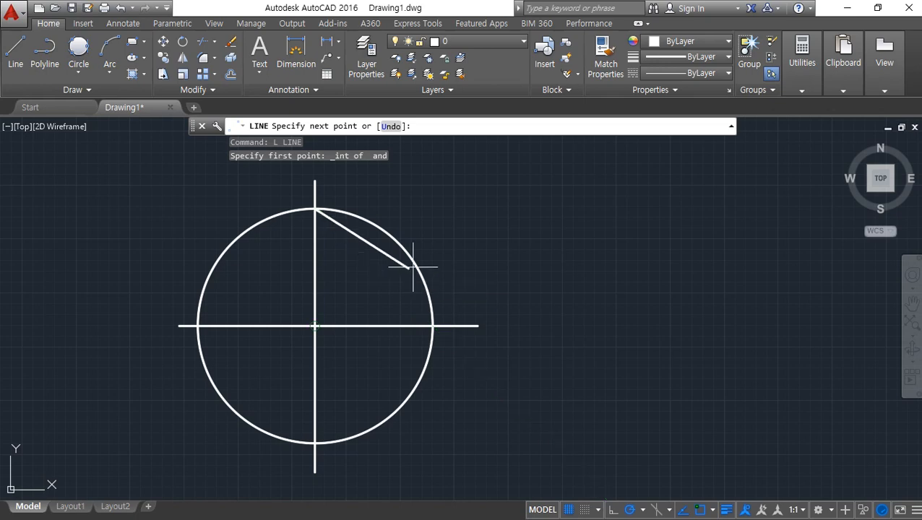
shift+right_click(487, 254)
click(530, 303)
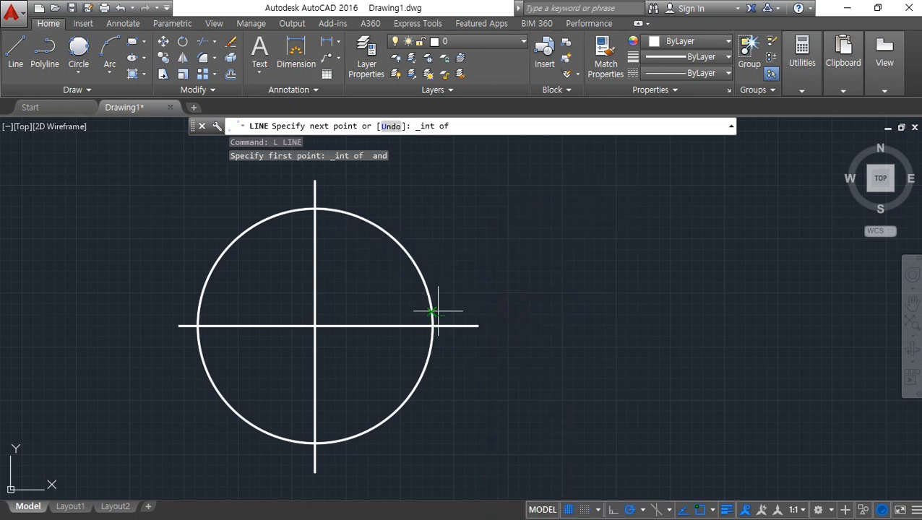
click(432, 326)
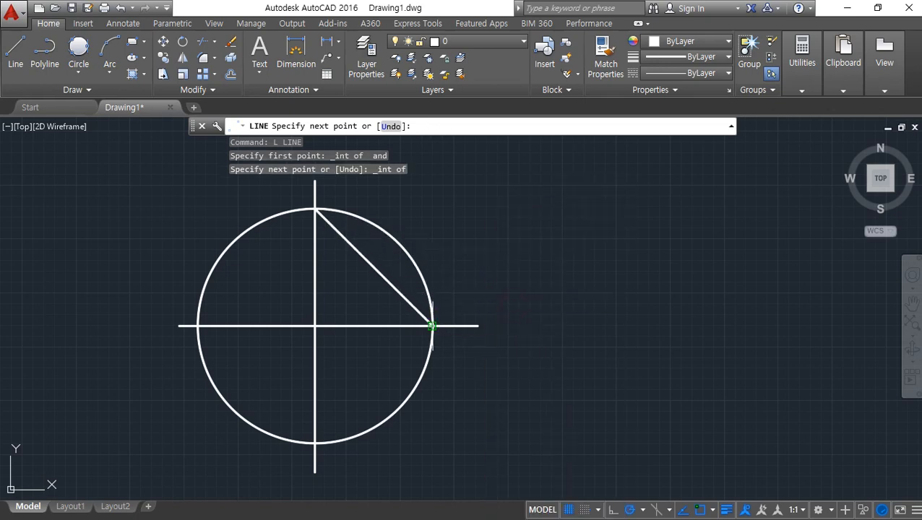
Step: Continue the line to the circle's lower crossing with the vertical line, using a one-time Intersection snap that references the circle and the line
shift+right_click(543, 253)
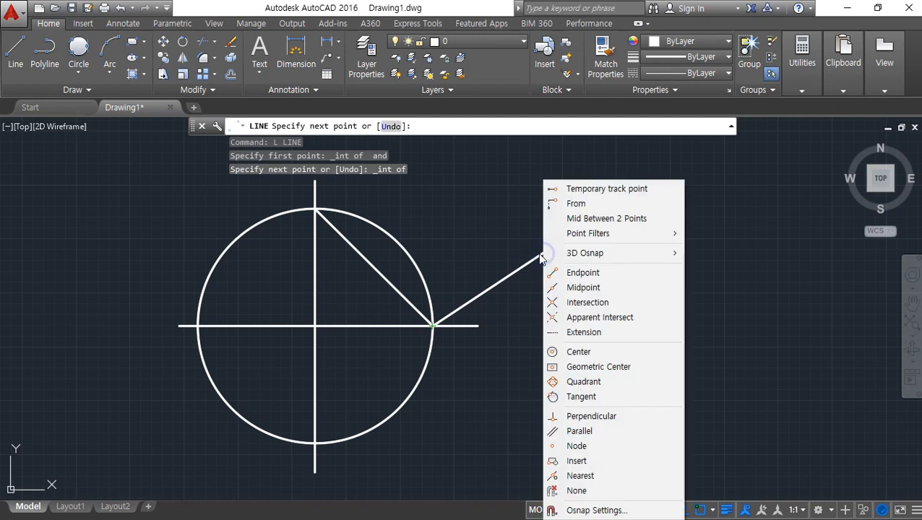
click(551, 303)
click(372, 427)
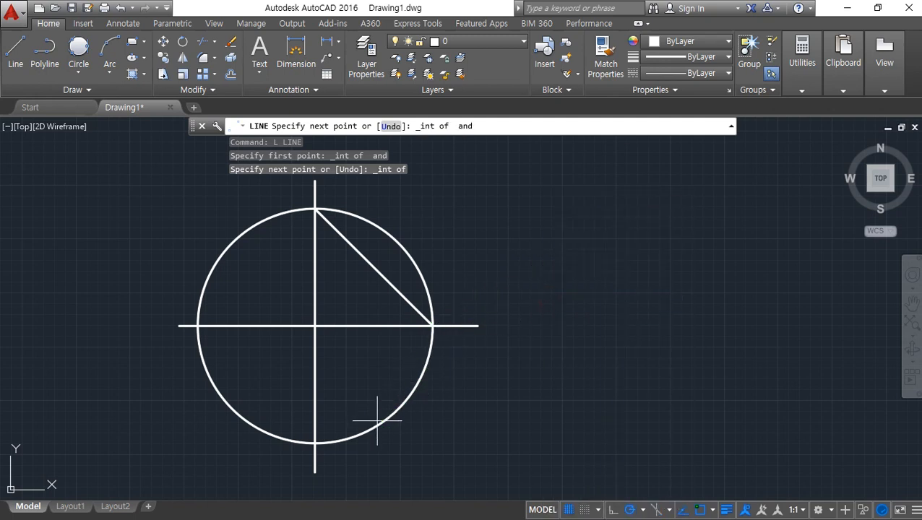
click(318, 393)
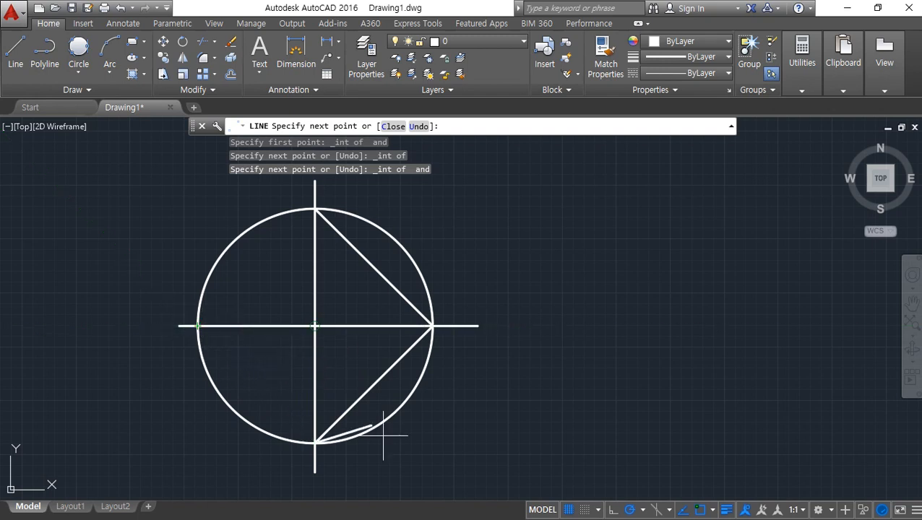
Step: Check the running object snaps, and extend the line to the circle's left crossing with the horizontal line using the int snap override
click(712, 510)
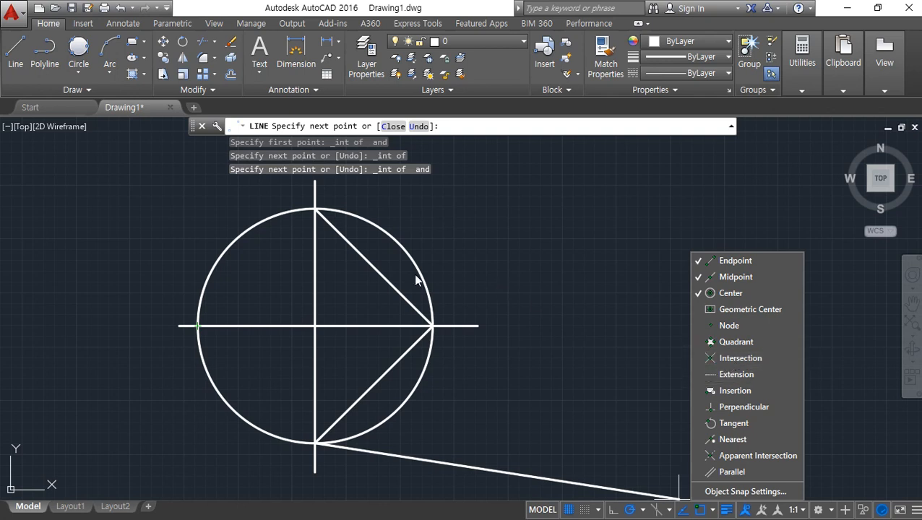
click(364, 271)
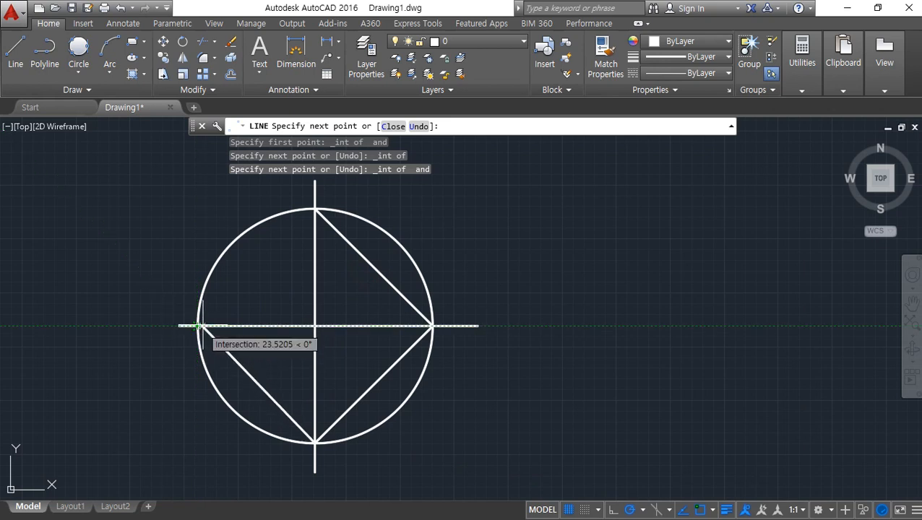
text(in)
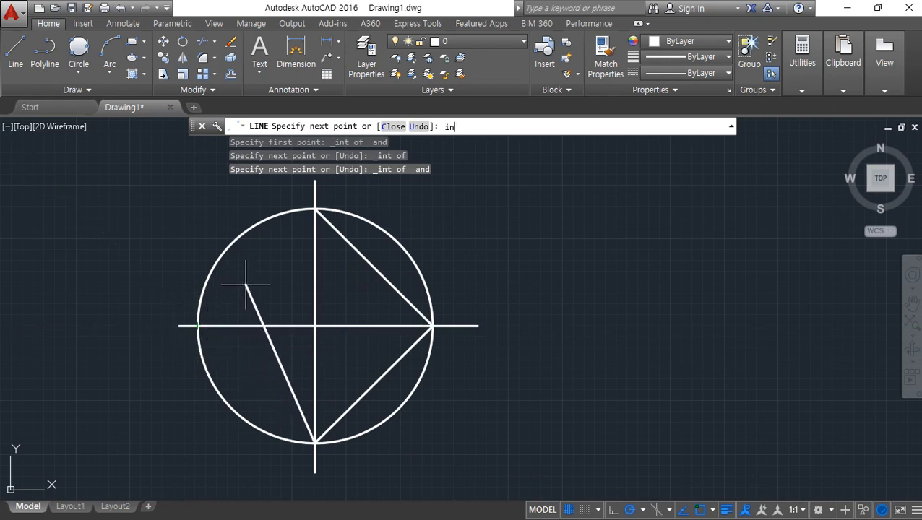
text(t)
key(Return)
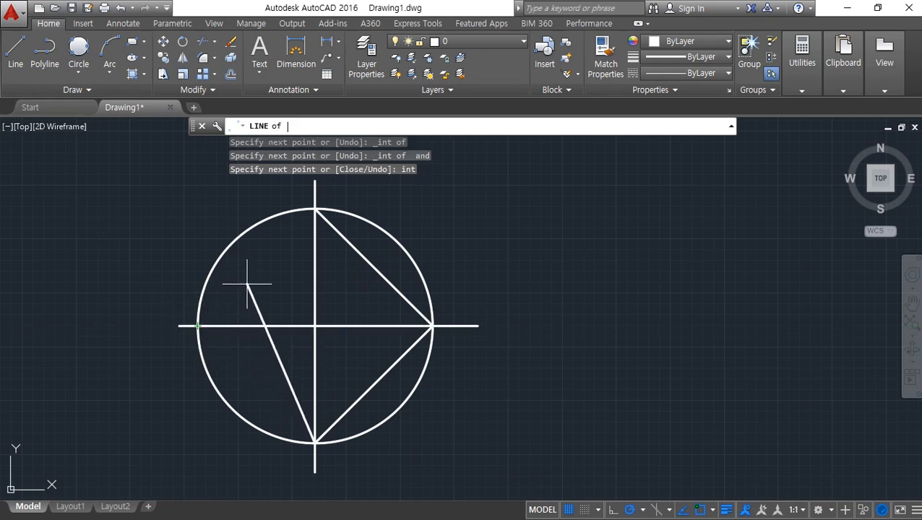
click(243, 326)
click(209, 374)
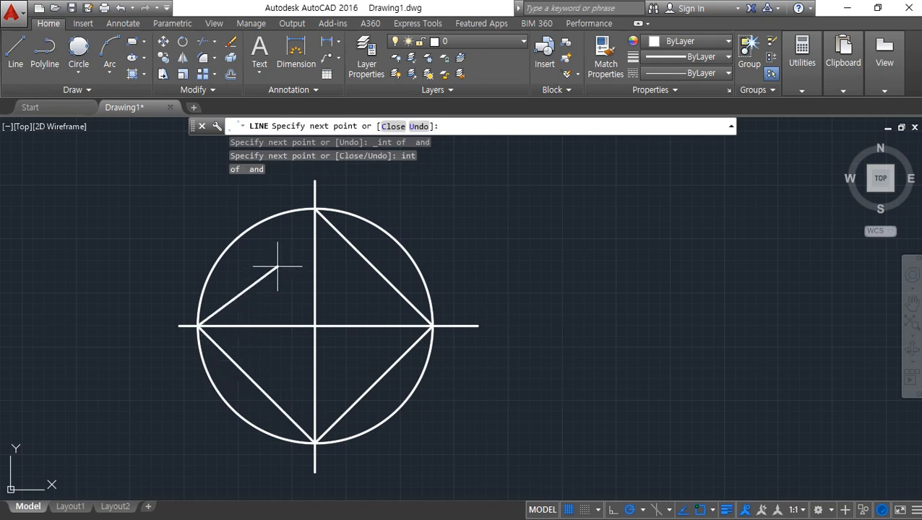
Step: Continue the line back to the circle's upper crossing with the vertical line, using a one-time Intersection snap that references the circle and the line
shift+right_click(285, 246)
click(322, 302)
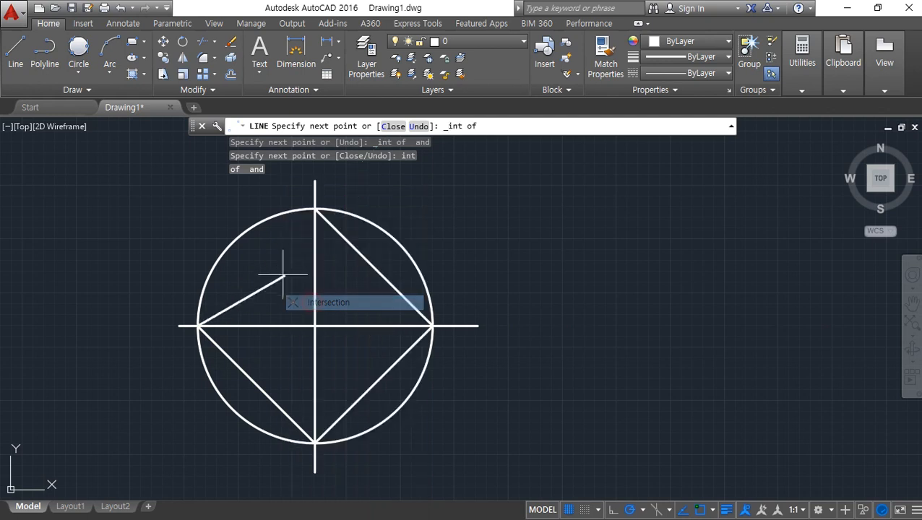
click(266, 218)
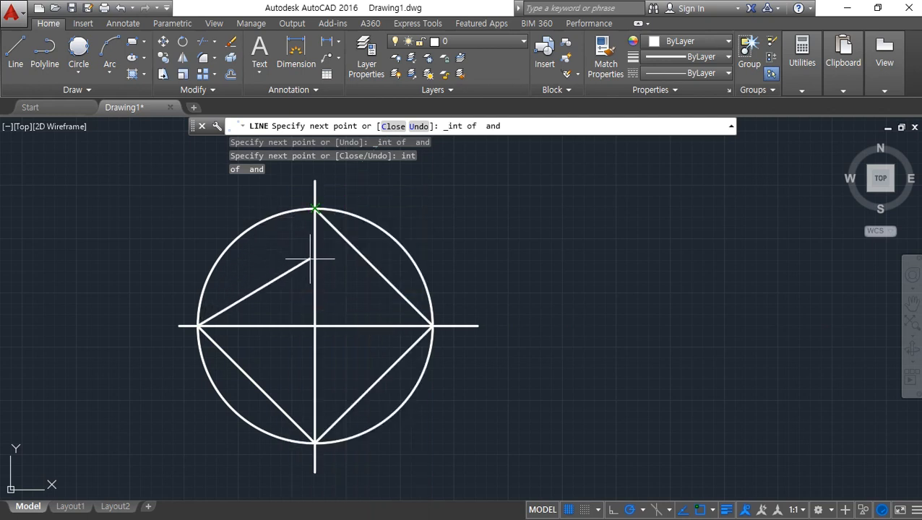
Step: Complete the diamond inside the circle by ending its last line at the upper intersection of the circle and the vertical line
click(313, 250)
key(Return)
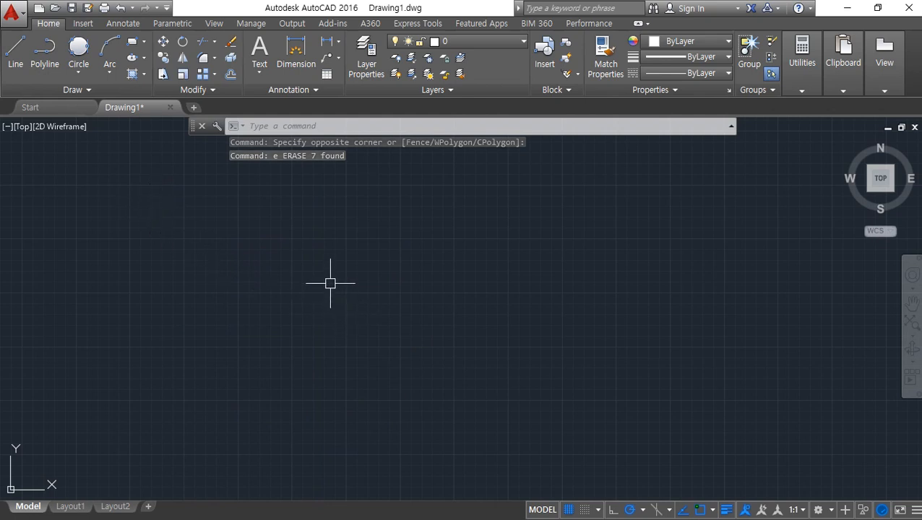
Step: Draw a single long diagonal line sloping down from upper left to lower right across the empty drawing area
text(l)
key(Return)
click(246, 229)
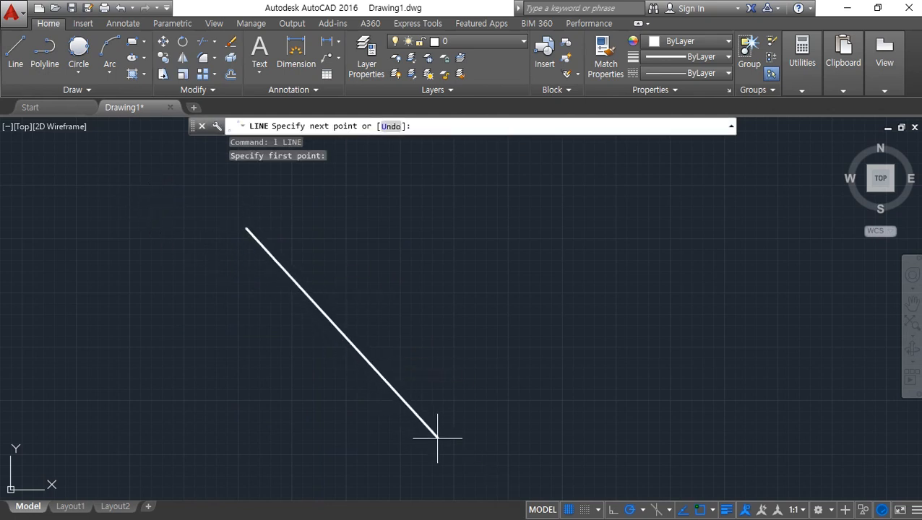
click(528, 433)
key(Return)
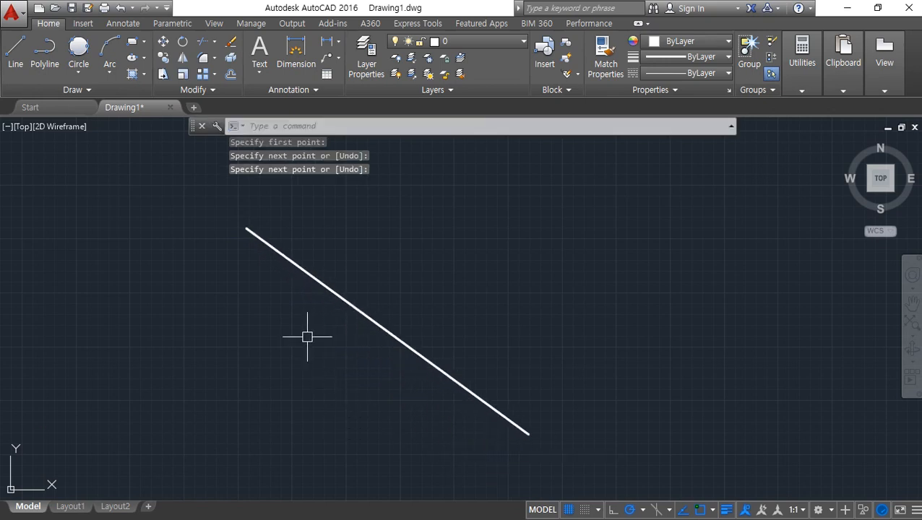
mouse_move(237, 227)
mouse_down()
mouse_move(462, 414)
mouse_move(562, 468)
mouse_up()
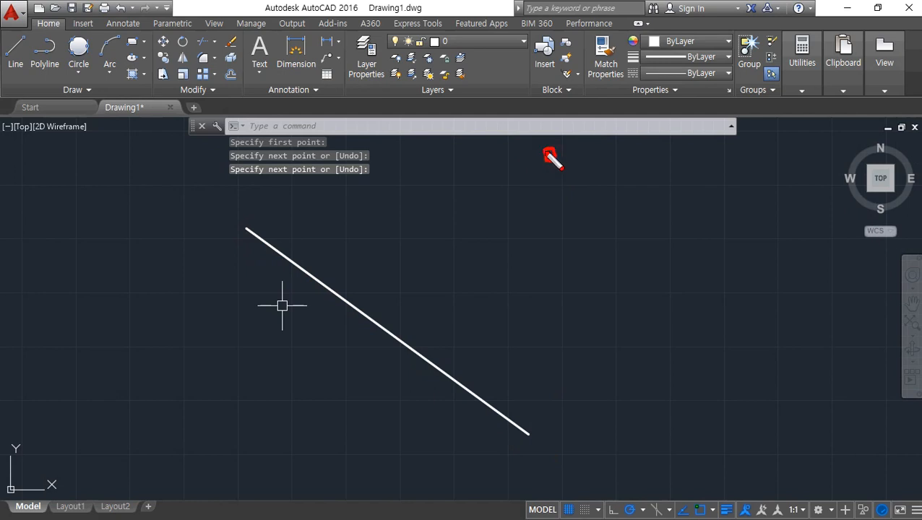
drag(539, 156, 403, 321)
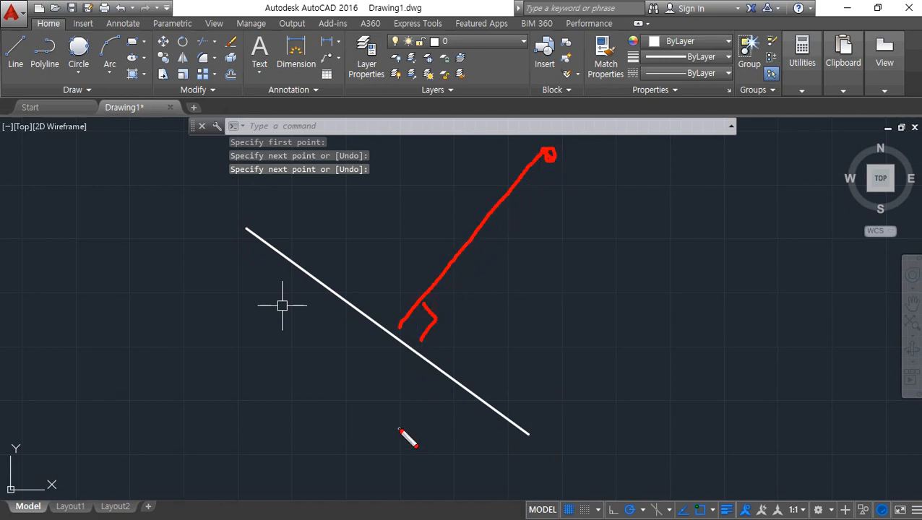
key(Escape)
Step: Draw a line from a free point above the diagonal to the diagonal, ending it with a Perpendicular object snap override
text(l)
key(Return)
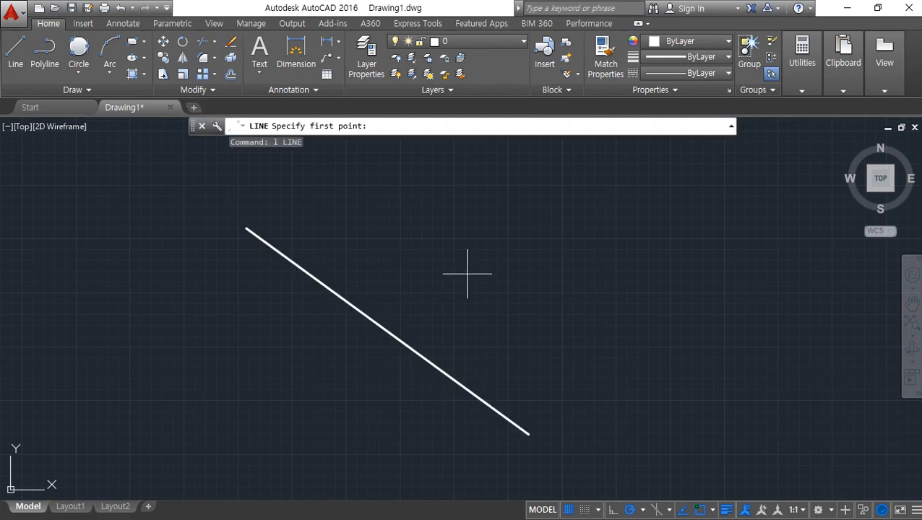
click(509, 171)
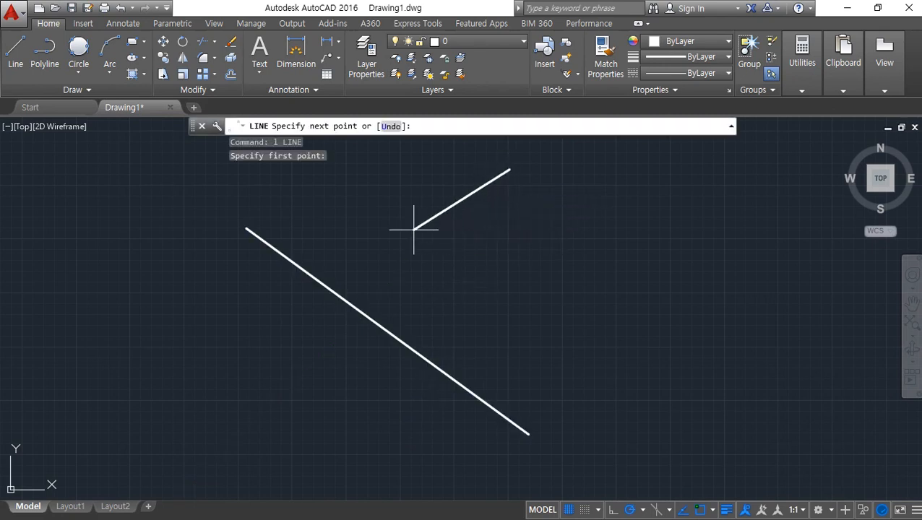
shift+right_click(400, 206)
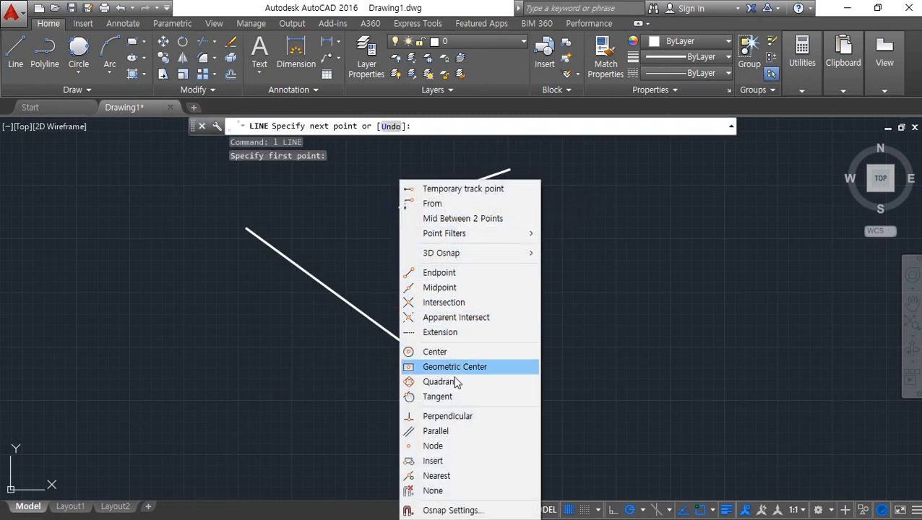
click(448, 416)
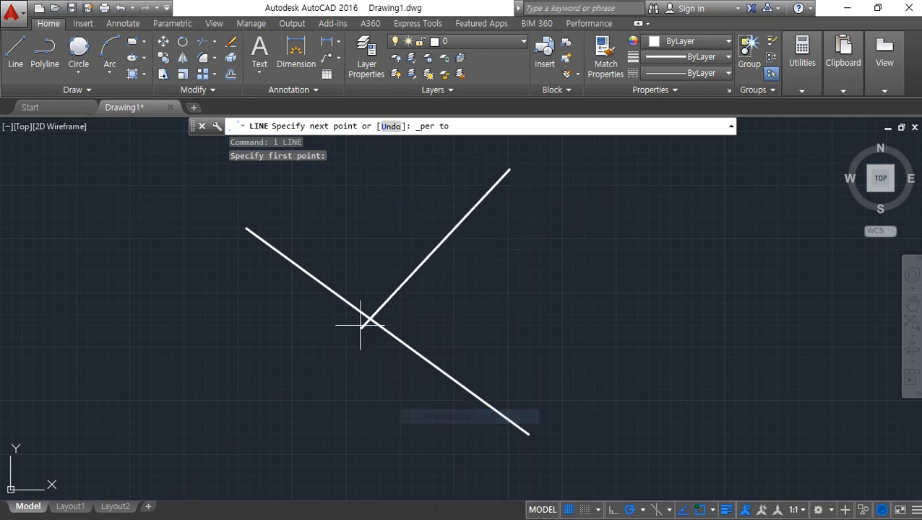
click(326, 289)
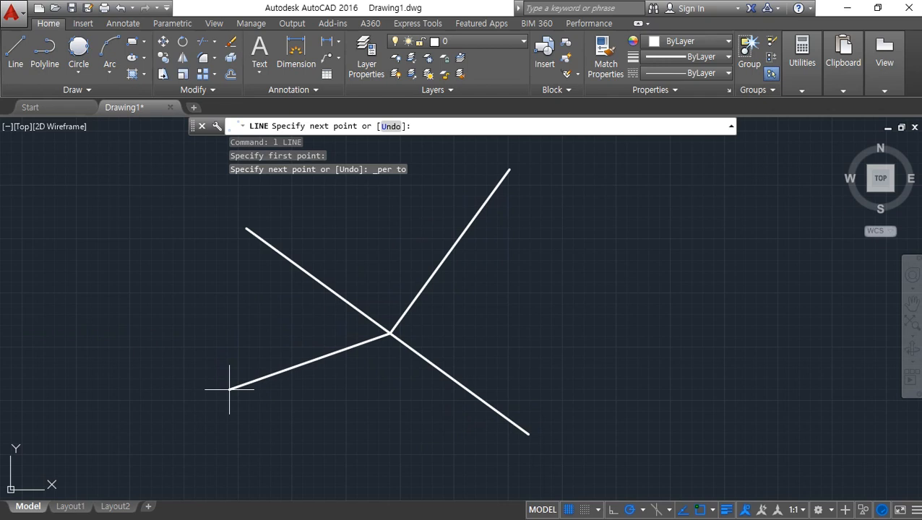
key(Return)
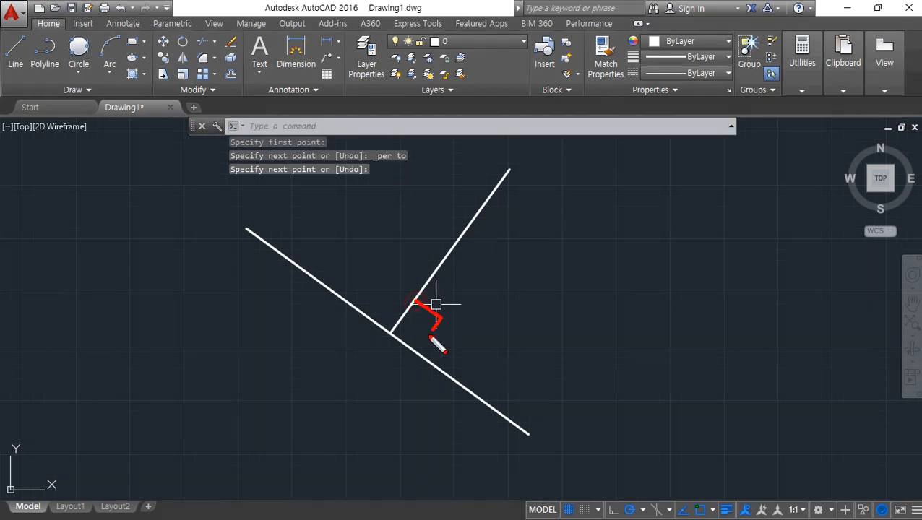
drag(433, 331, 405, 360)
key(Escape)
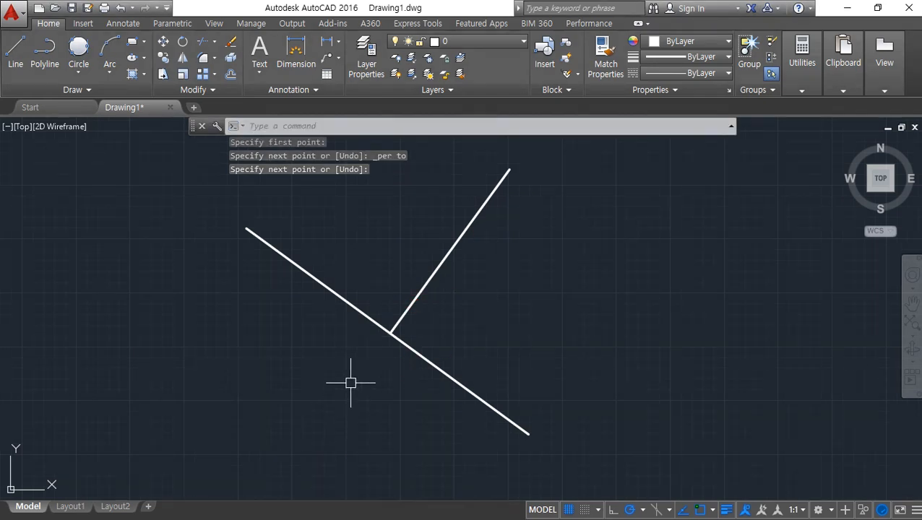
Step: Draw a line from a free point to the right, ending it square on the upward-sloping line with the per snap override
text(l)
key(Return)
click(636, 312)
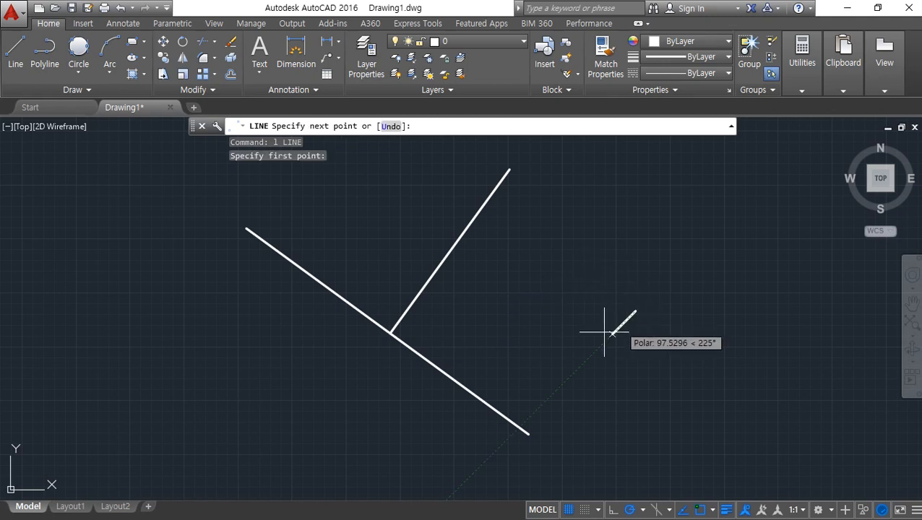
text(per)
key(Return)
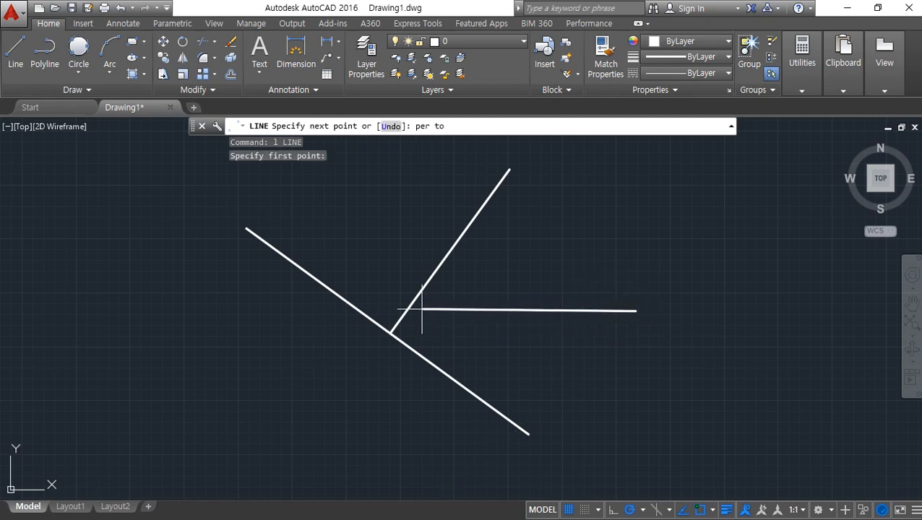
click(416, 301)
key(Return)
Step: Draw another line from a free point at the upper right, ending it square on the long diagonal with the per snap override
key(Return)
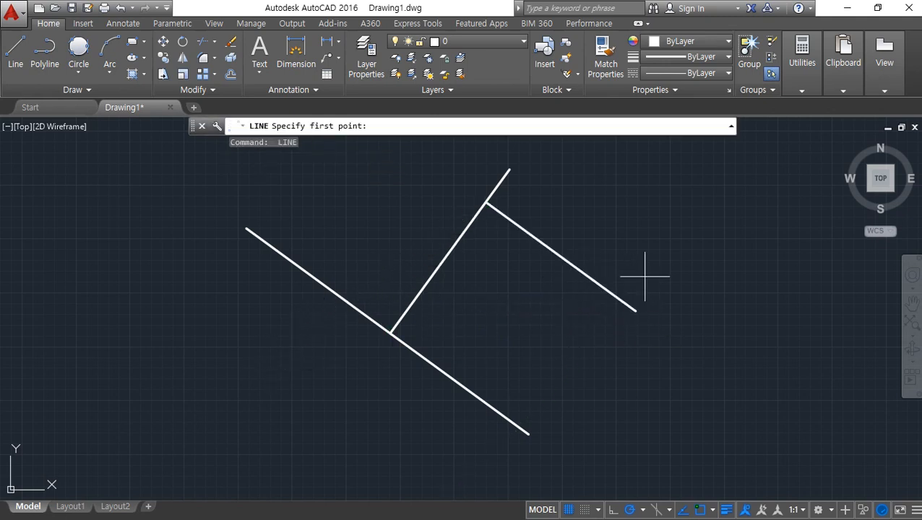
click(613, 244)
text(p)
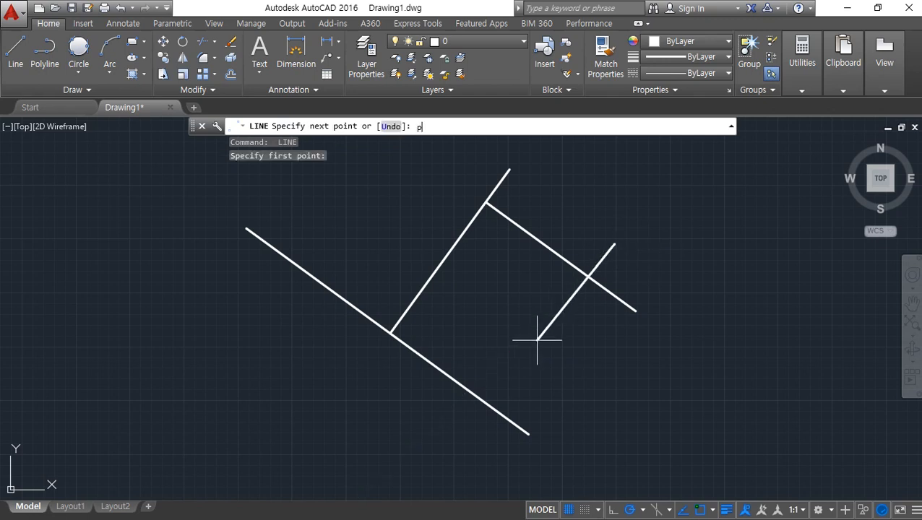
text(er)
key(Return)
click(458, 377)
key(Return)
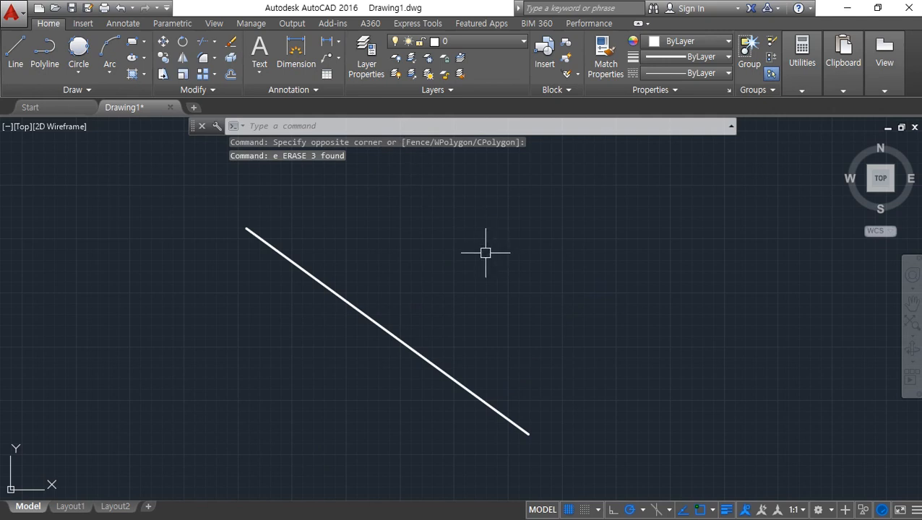
Step: Draw a line that starts perpendicular to the long diagonal using the Perpendicular snap override and ends at a free point at the upper right
text(l)
key(Return)
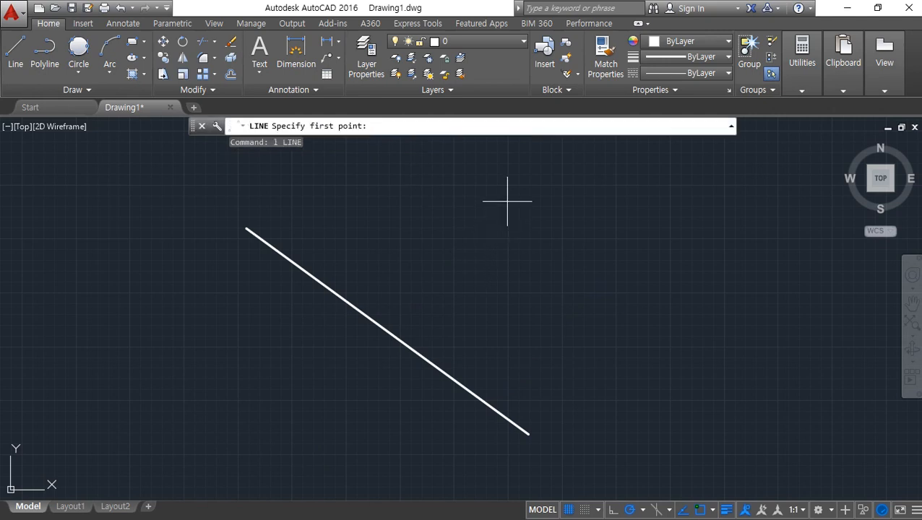
shift+right_click(505, 199)
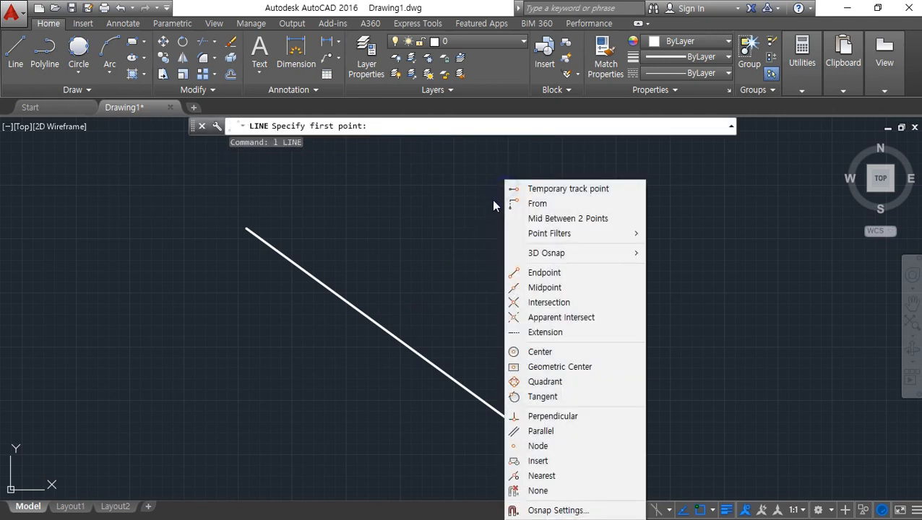
click(543, 415)
click(315, 268)
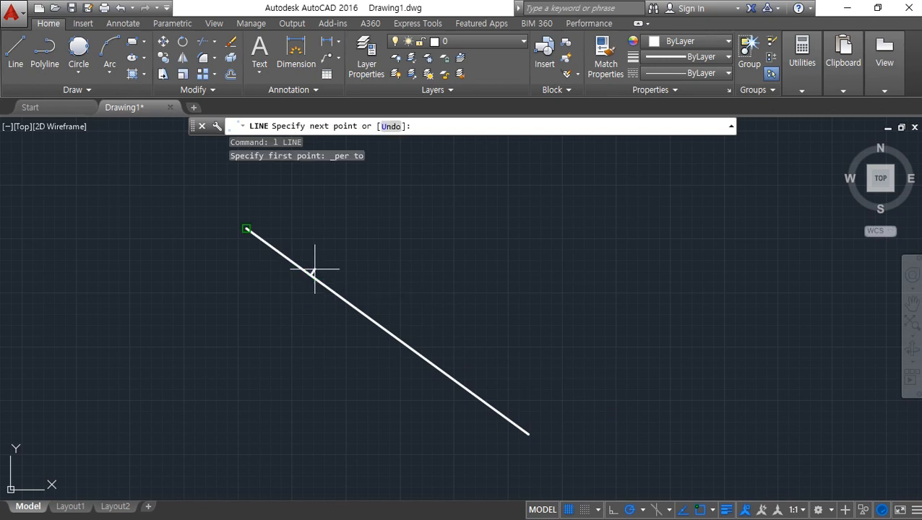
click(592, 165)
key(Return)
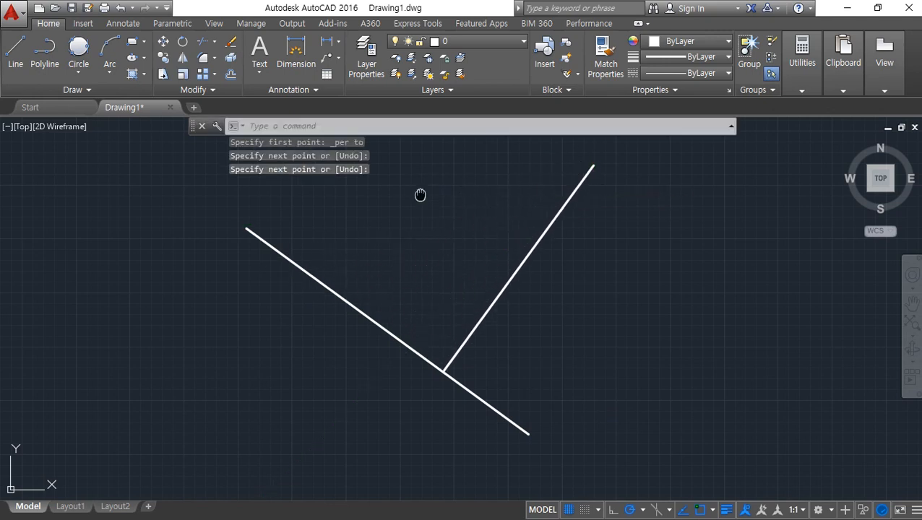
Step: Draw a line starting perpendicular to the upward-sloping line with the per snap override and ending freely at the upper left
middle_drag(420, 195, 400, 253)
key(Return)
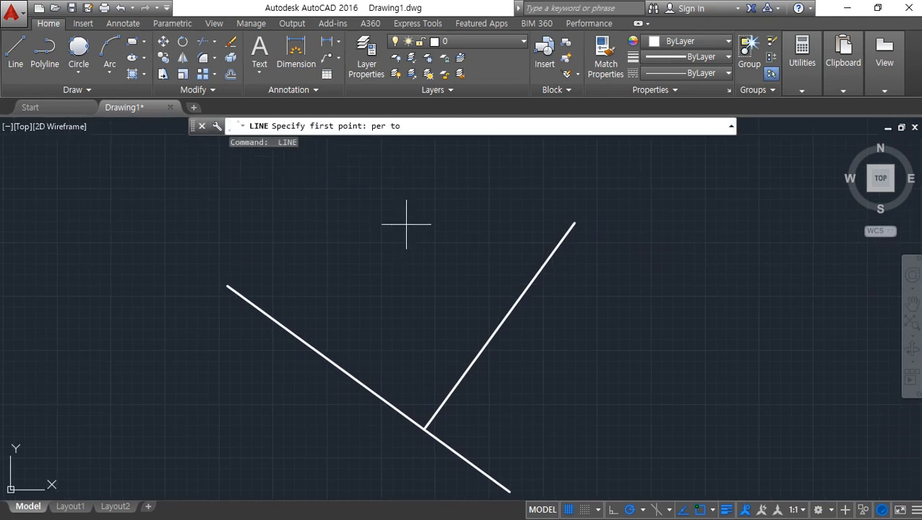
click(546, 258)
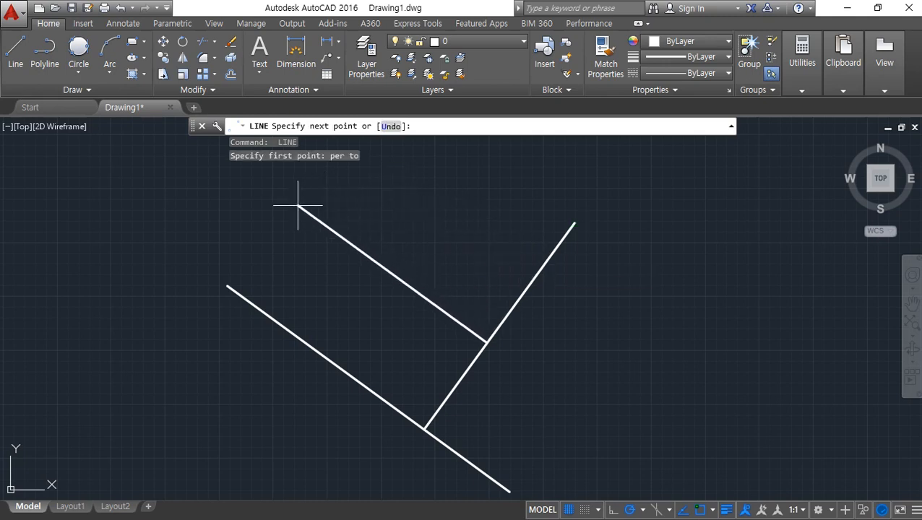
click(309, 184)
key(Return)
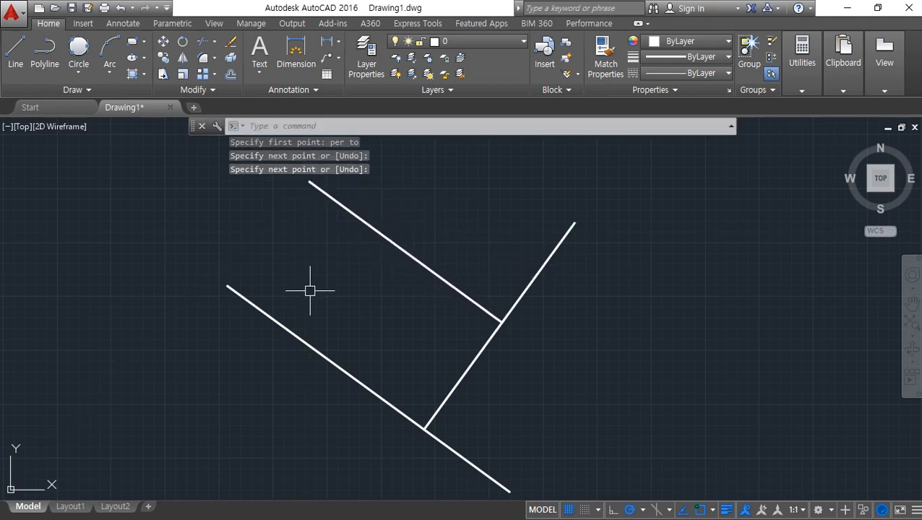
Step: Draw a line starting perpendicular to the long diagonal with the per snap override, crossing the upper parallel line to a free point above it
key(Return)
text(pecify first point: pe)
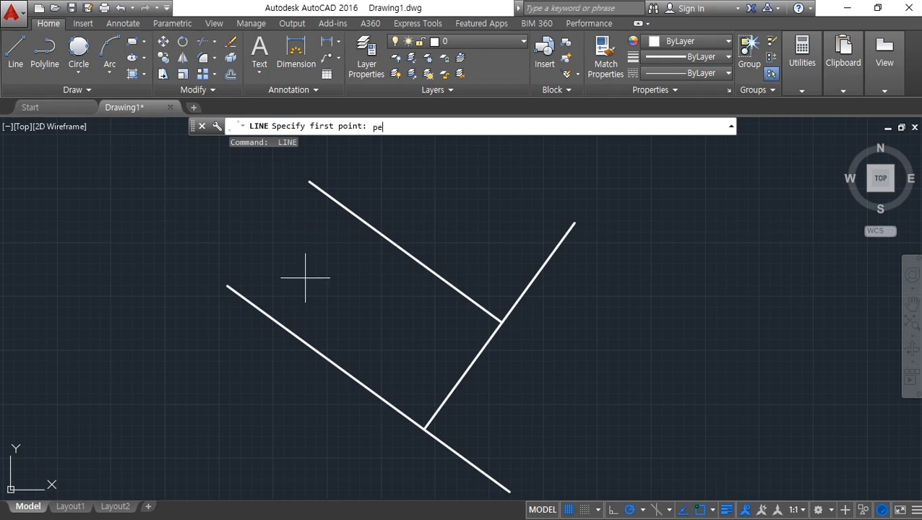
text(r)
key(Return)
click(267, 313)
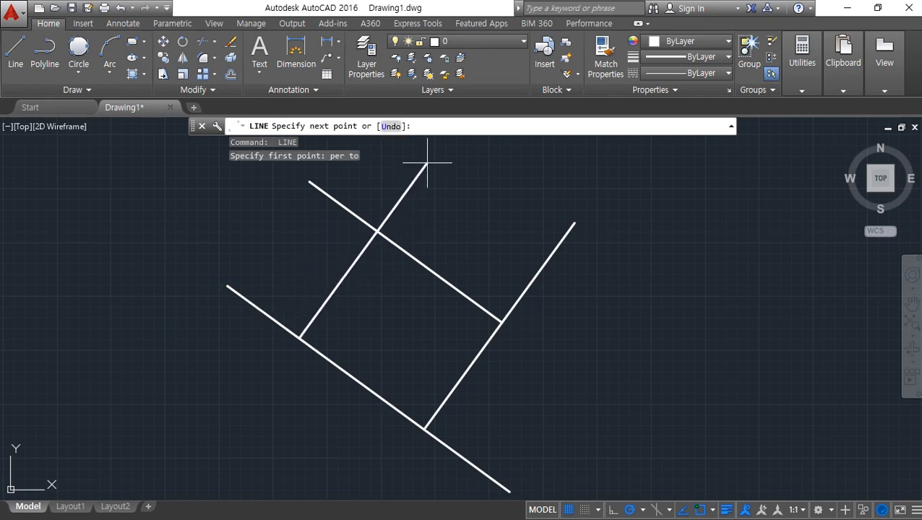
click(427, 163)
key(Return)
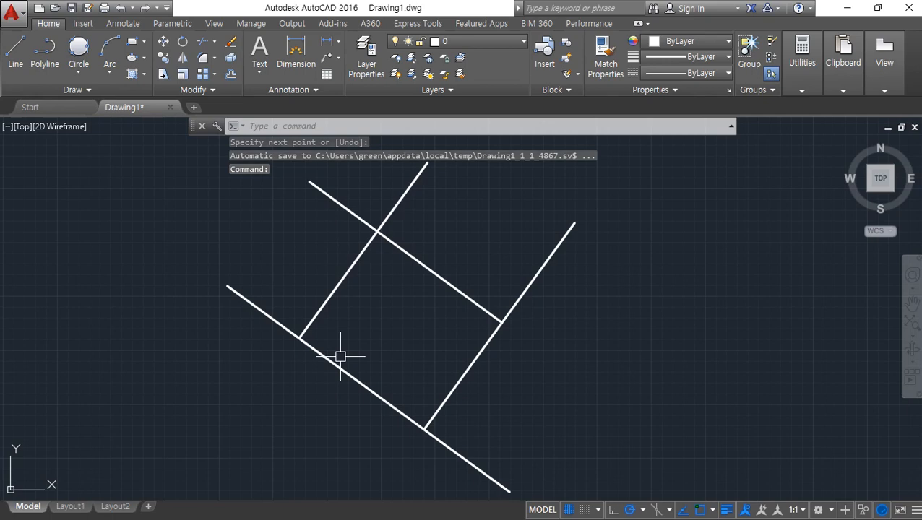
click(340, 356)
key(Escape)
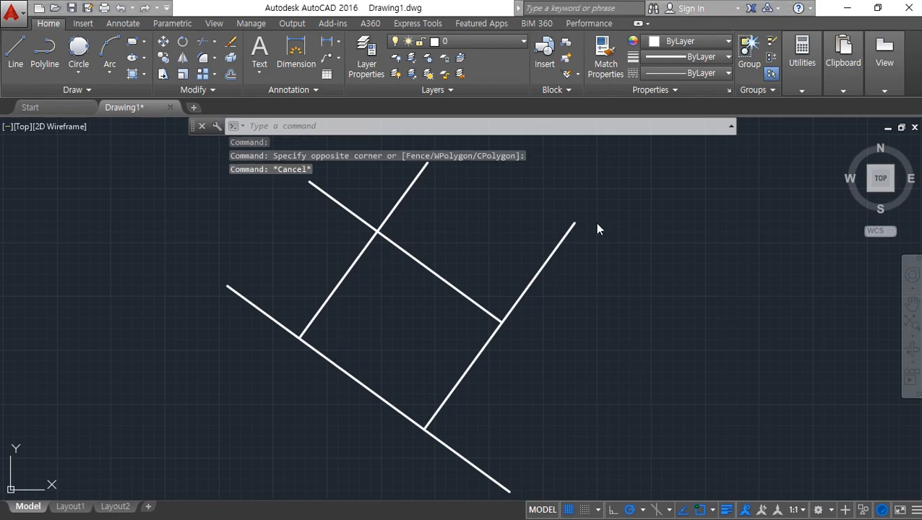
Step: Restore the maximized application window to its smaller floating size
double_click(431, 6)
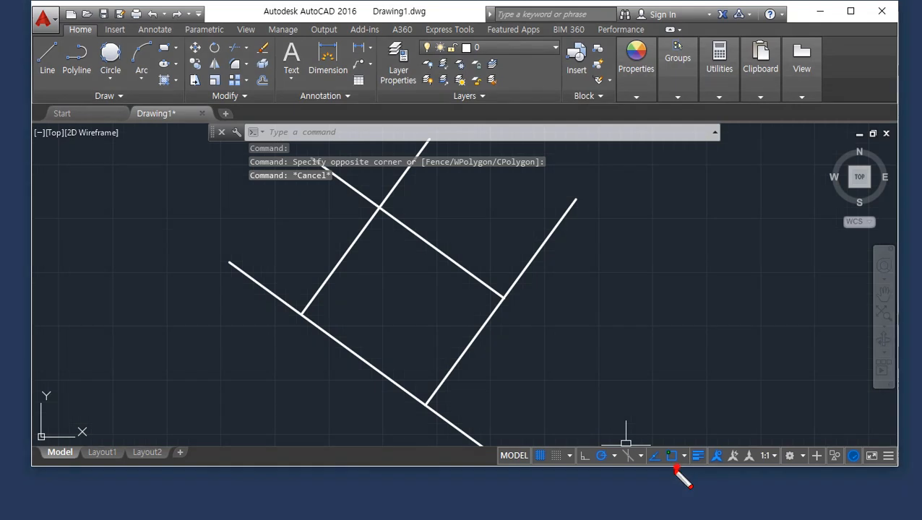
mouse_move(681, 473)
mouse_down()
mouse_move(670, 445)
mouse_move(682, 470)
mouse_up()
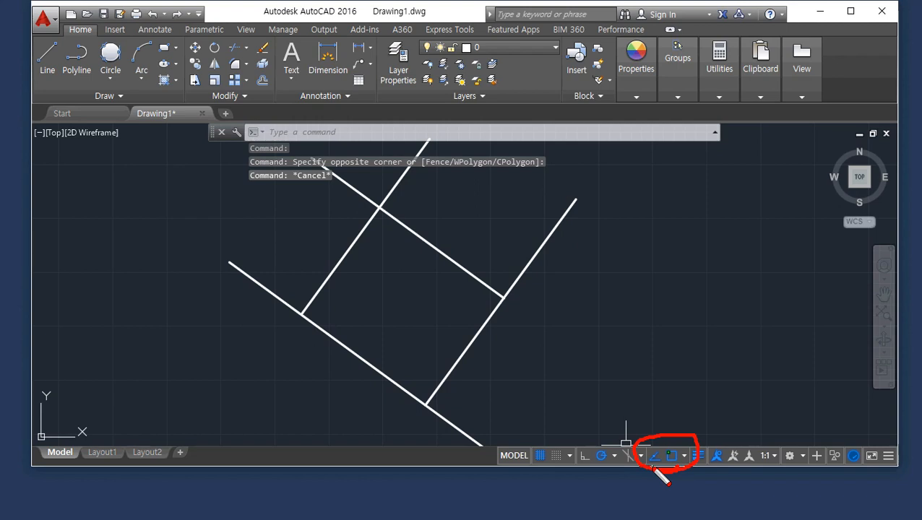
drag(622, 225, 610, 277)
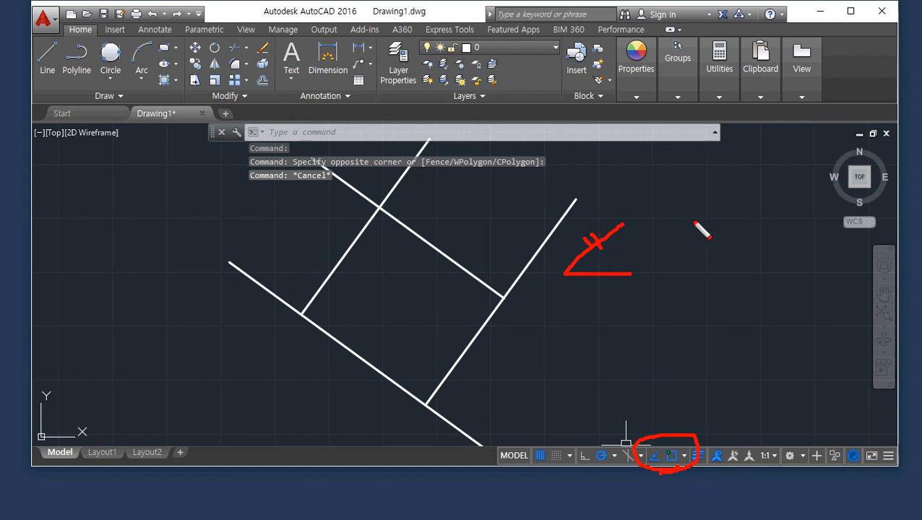
mouse_move(656, 220)
mouse_down()
mouse_move(748, 275)
mouse_move(736, 224)
mouse_move(664, 237)
mouse_move(658, 229)
mouse_up()
drag(729, 172, 698, 216)
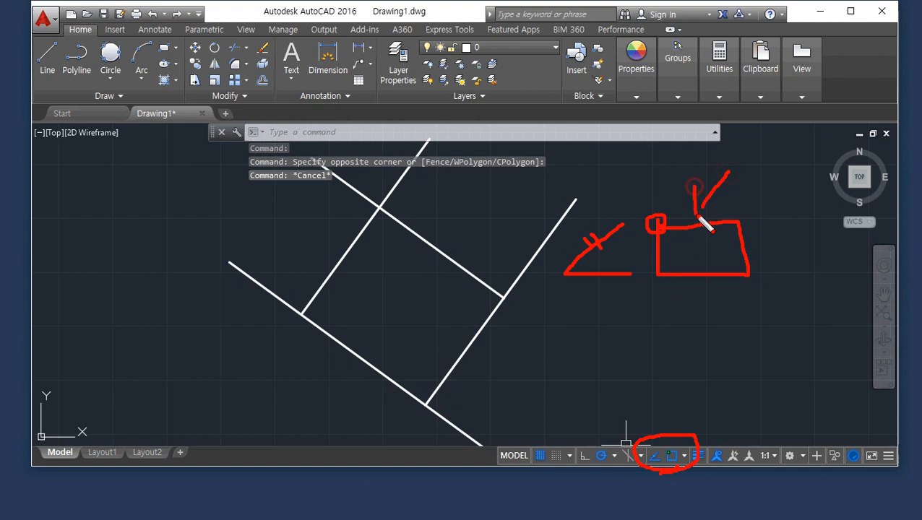
drag(699, 271, 686, 424)
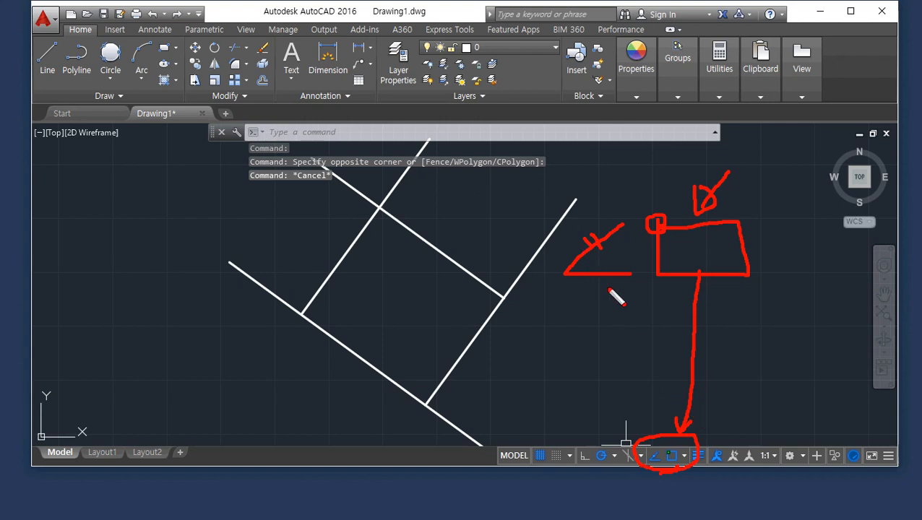
mouse_move(609, 289)
mouse_down()
mouse_move(589, 215)
mouse_move(637, 429)
mouse_move(625, 426)
mouse_up()
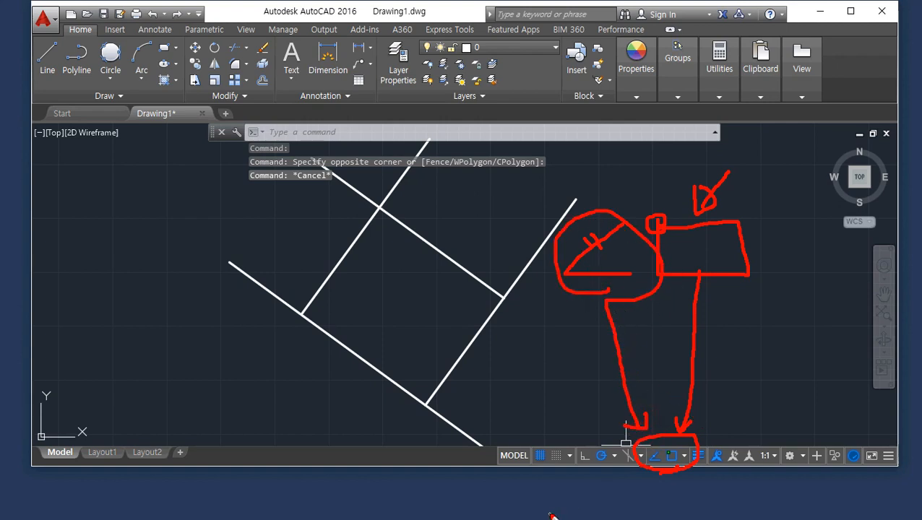
key(Escape)
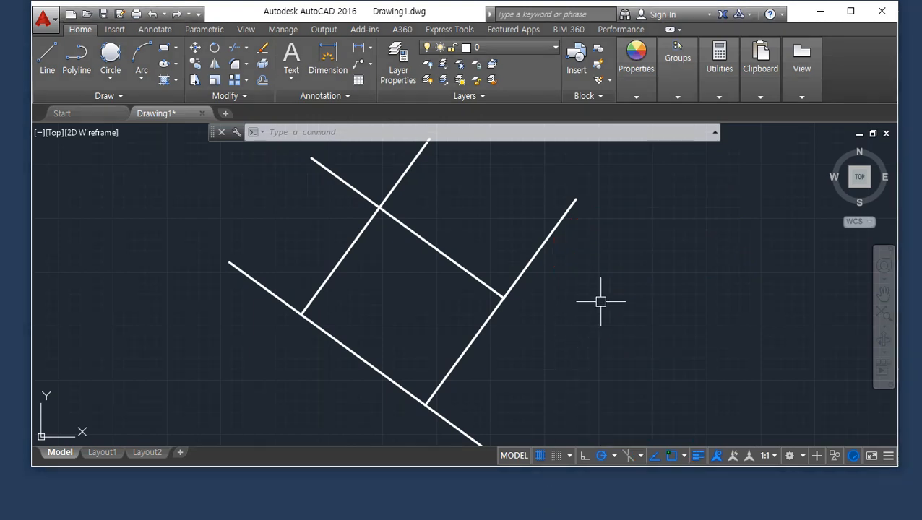
Step: Draw a vertical line whose upper end aligns with the upward-sloping line's top endpoint, continuing with a horizontal segment to that endpoint
text(l)
key(Return)
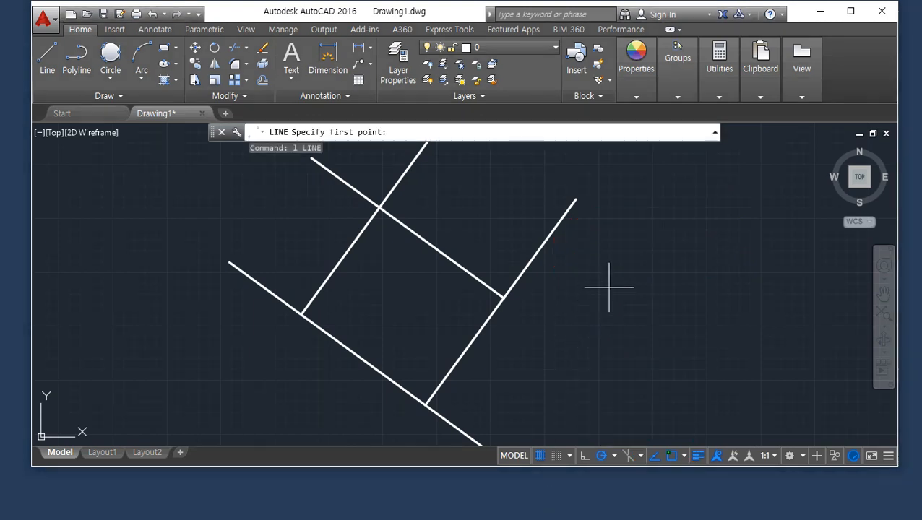
click(669, 359)
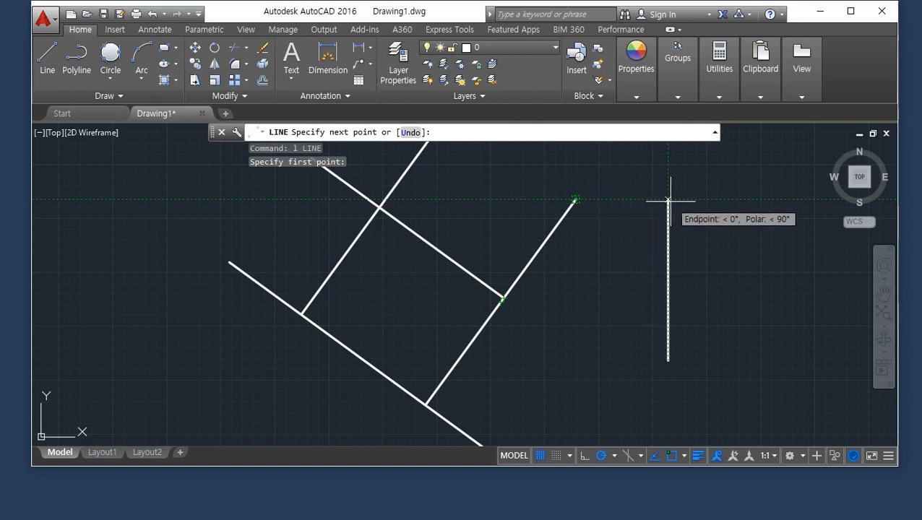
click(668, 200)
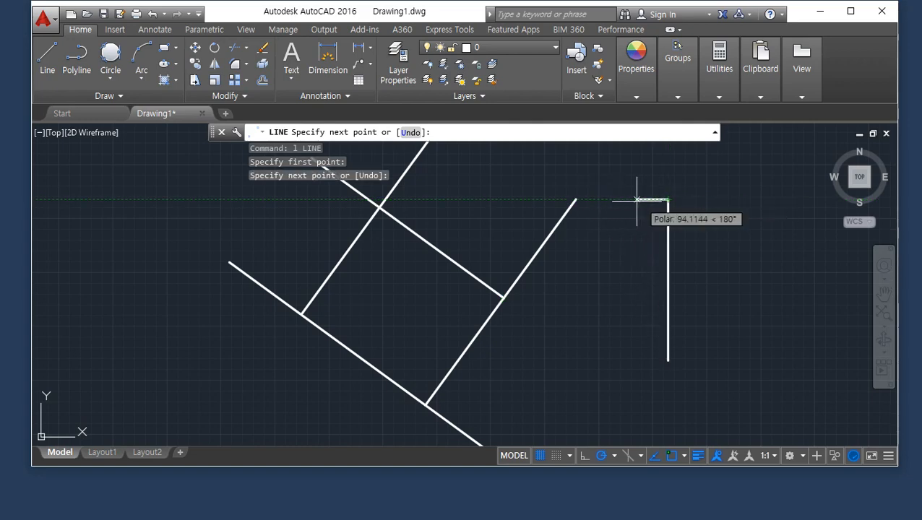
click(575, 200)
key(Escape)
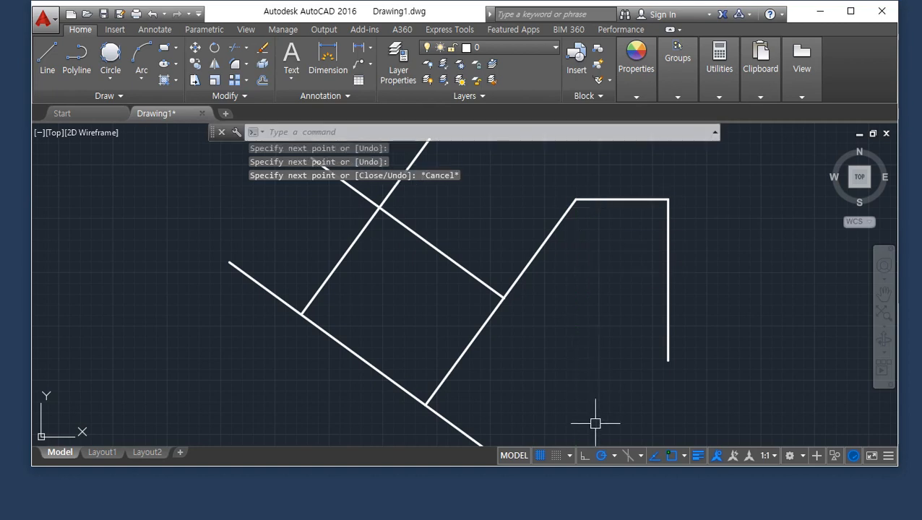
Step: Try starting a line where tracking from the shorter slanted line's top endpoint meets the vertical alignment above the trapezoid-like shape's upper-left corner
middle_drag(500, 302, 485, 397)
key(space)
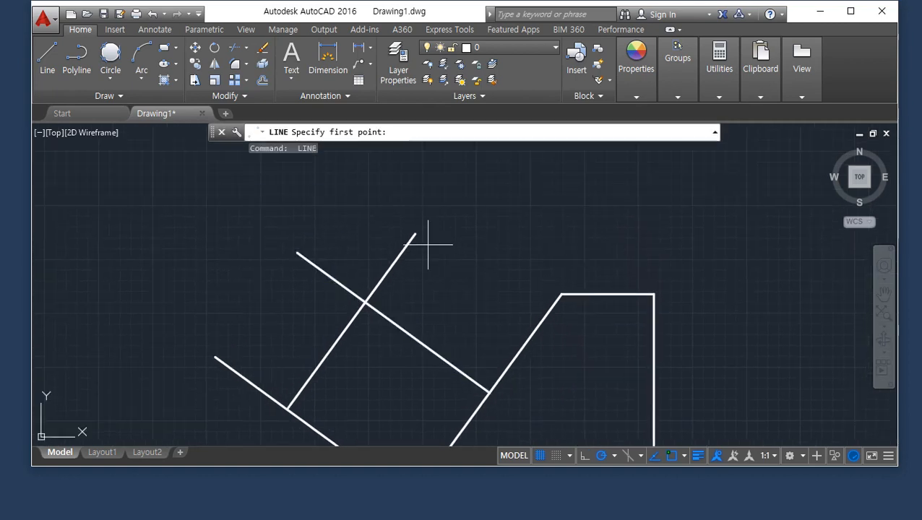
mouse_move(412, 233)
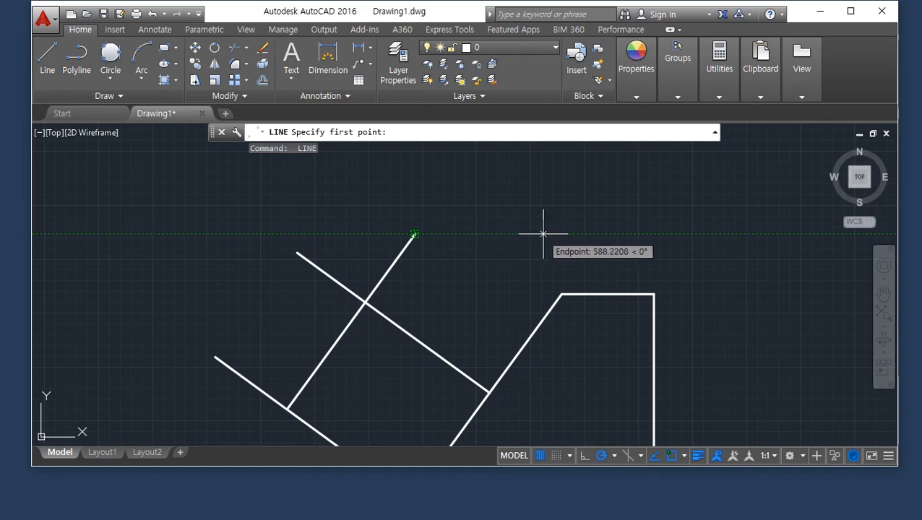
mouse_move(560, 295)
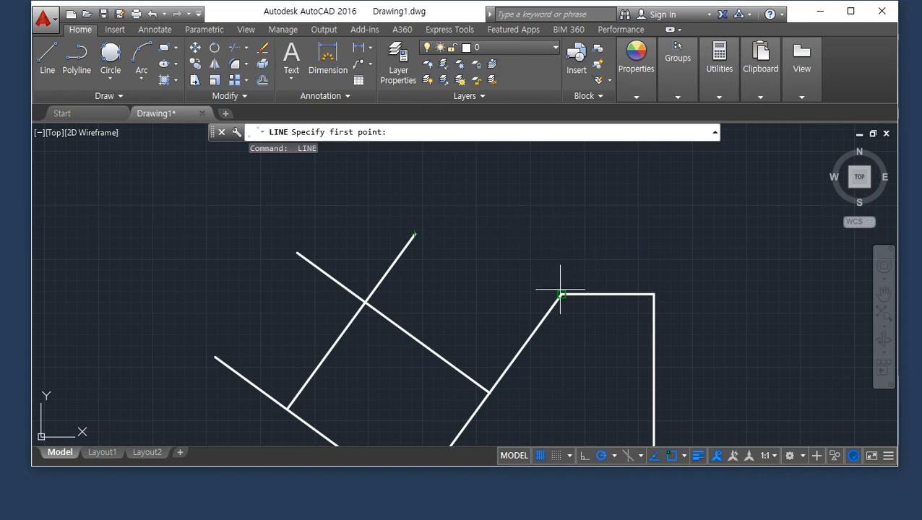
click(561, 233)
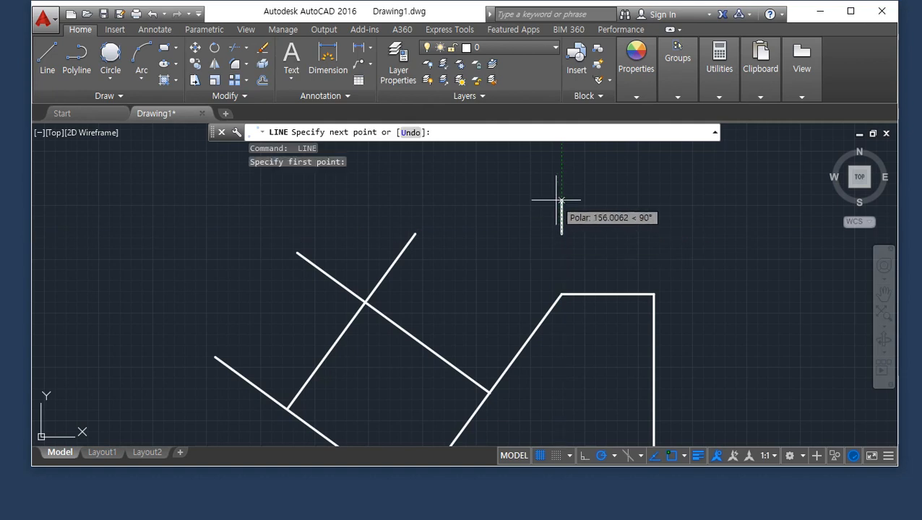
key(Escape)
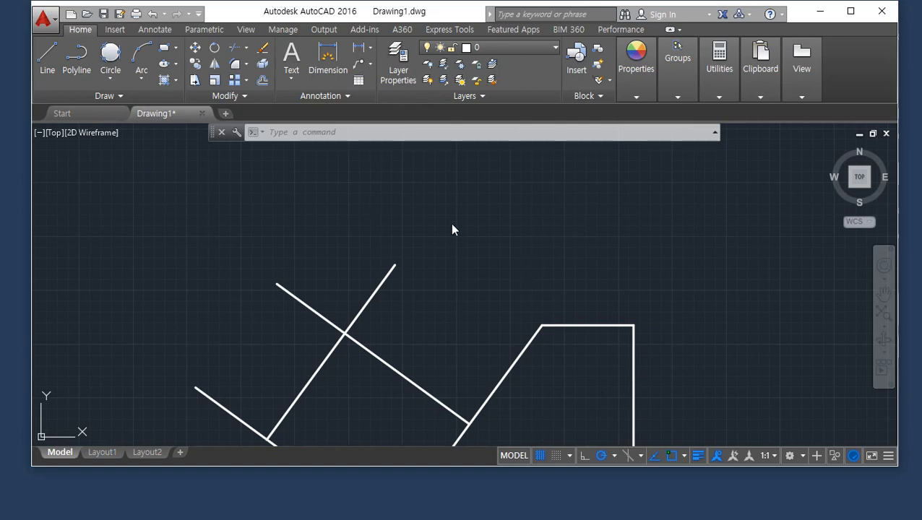
double_click(359, 16)
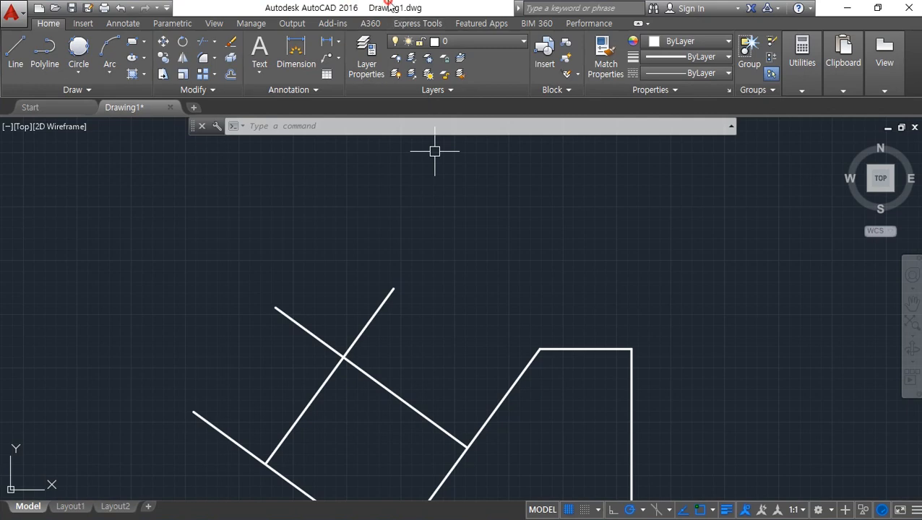
double_click(389, 6)
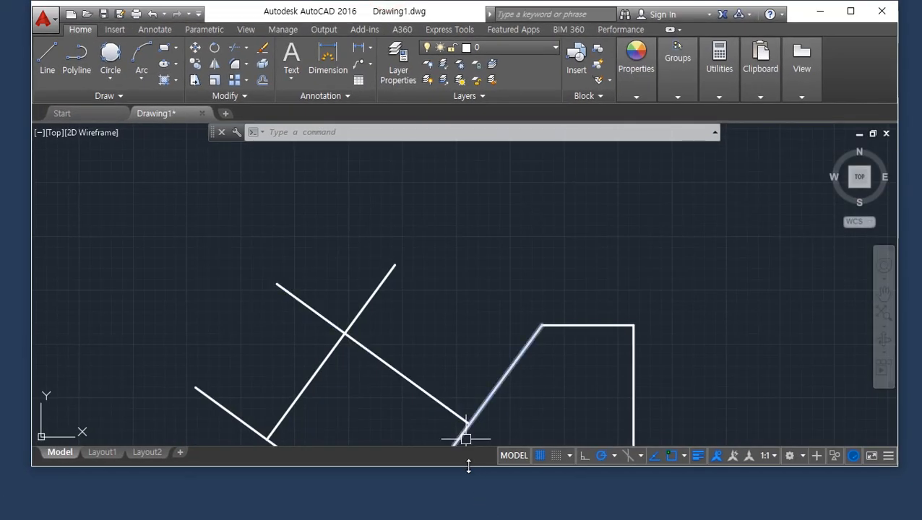
drag(468, 466, 495, 264)
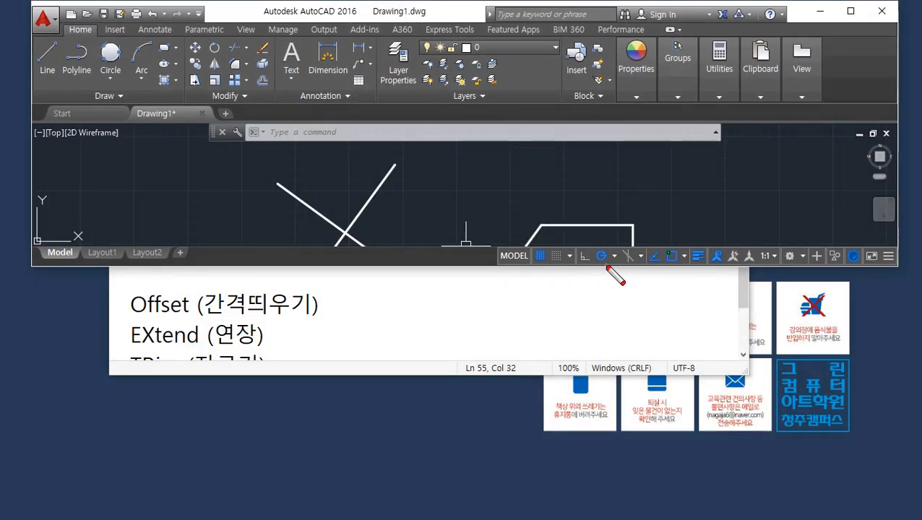
mouse_move(608, 267)
mouse_down()
mouse_move(582, 254)
mouse_move(610, 269)
mouse_up()
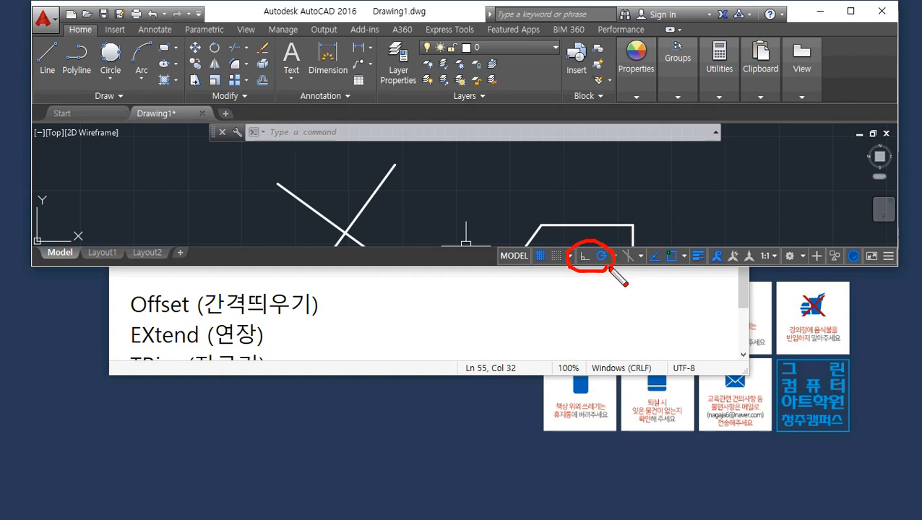
drag(568, 225, 544, 234)
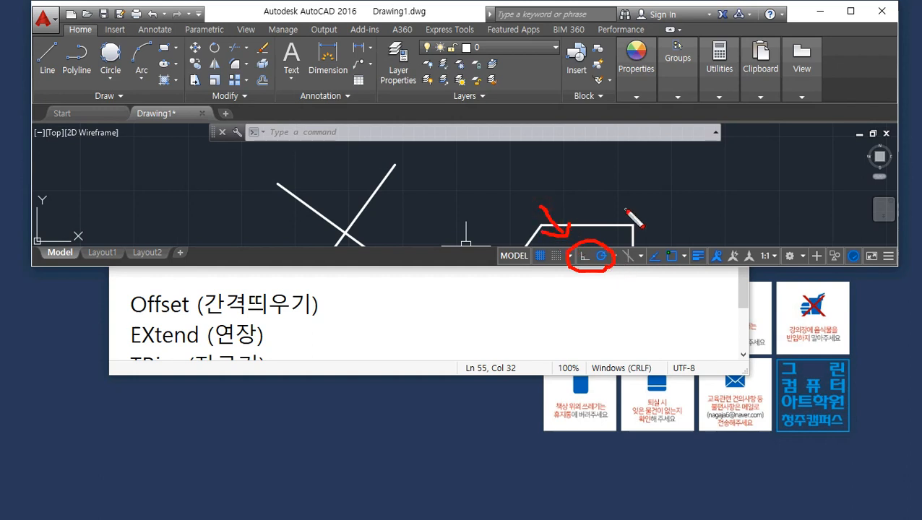
drag(621, 205, 600, 240)
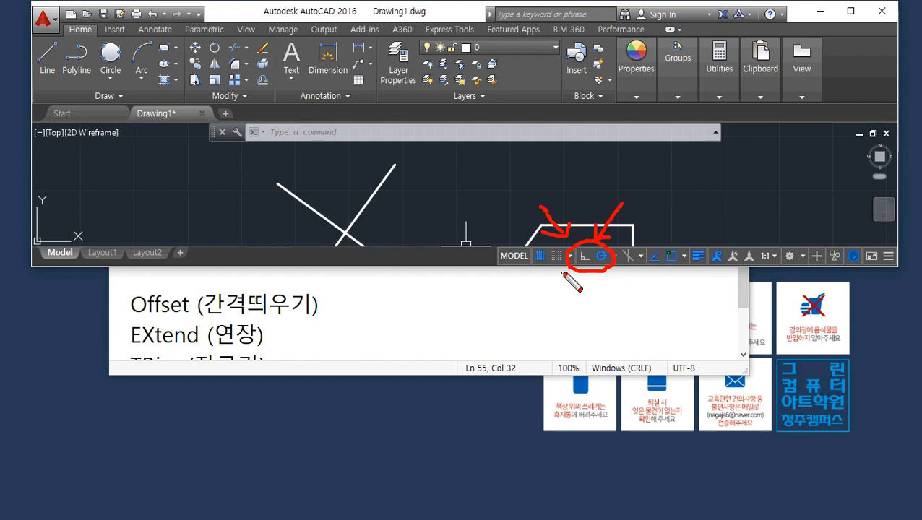
drag(591, 273, 604, 266)
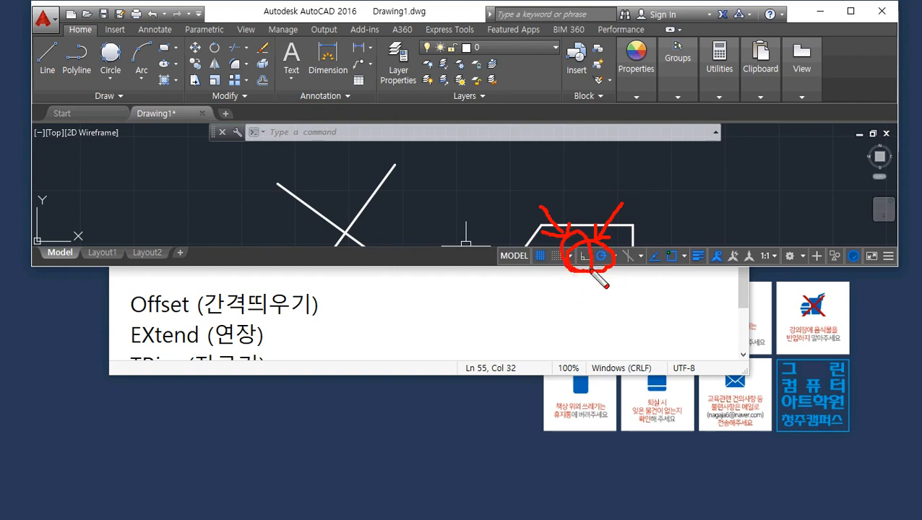
drag(603, 265, 618, 264)
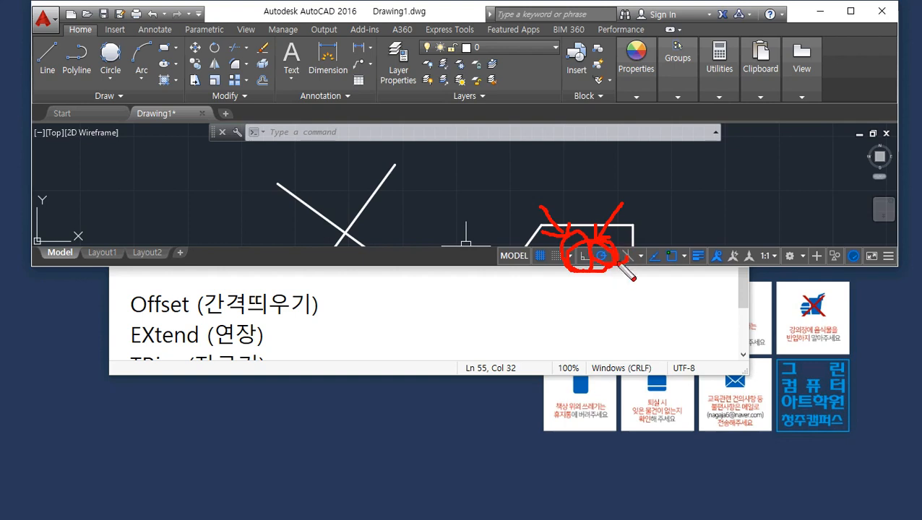
key(Escape)
mouse_move(465, 267)
mouse_down()
mouse_move(471, 315)
mouse_move(439, 482)
mouse_up()
Step: Turn on Ortho mode and draw a chain of five horizontal and vertical line segments above the existing shapes
click(584, 471)
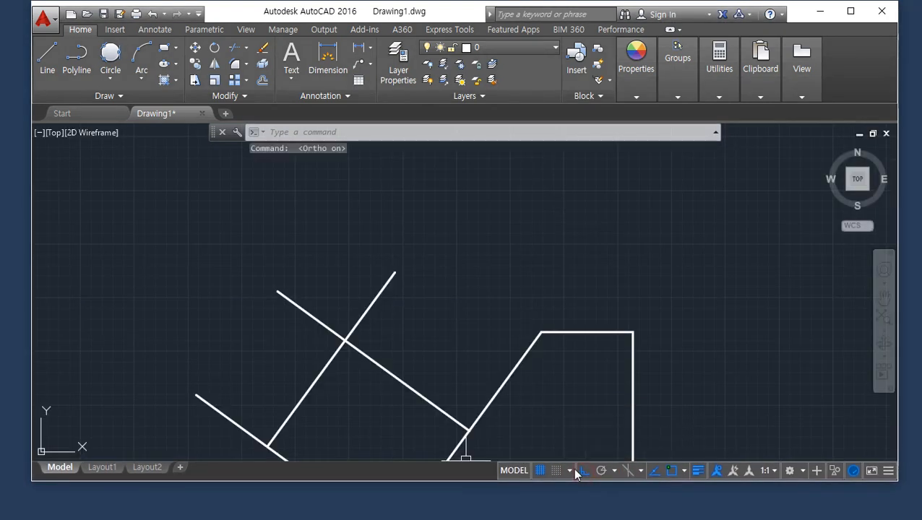
click(497, 316)
text(l)
key(Return)
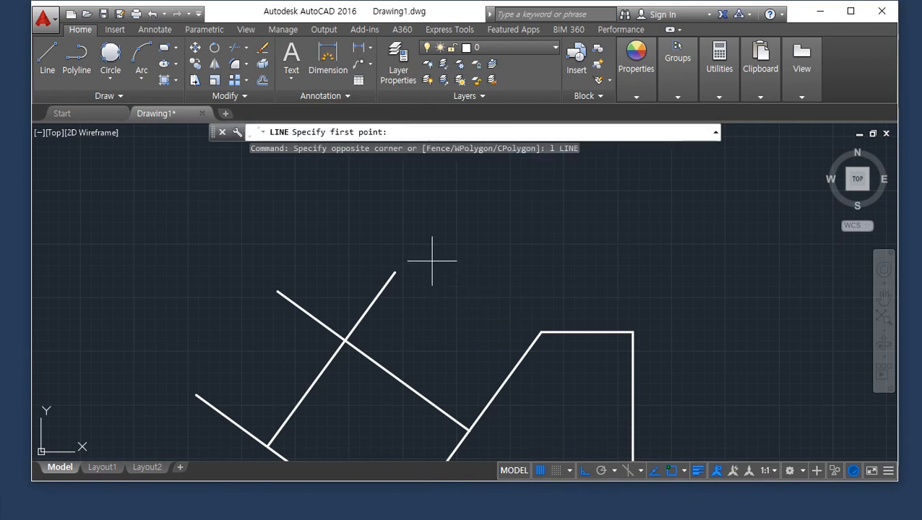
click(462, 251)
click(579, 251)
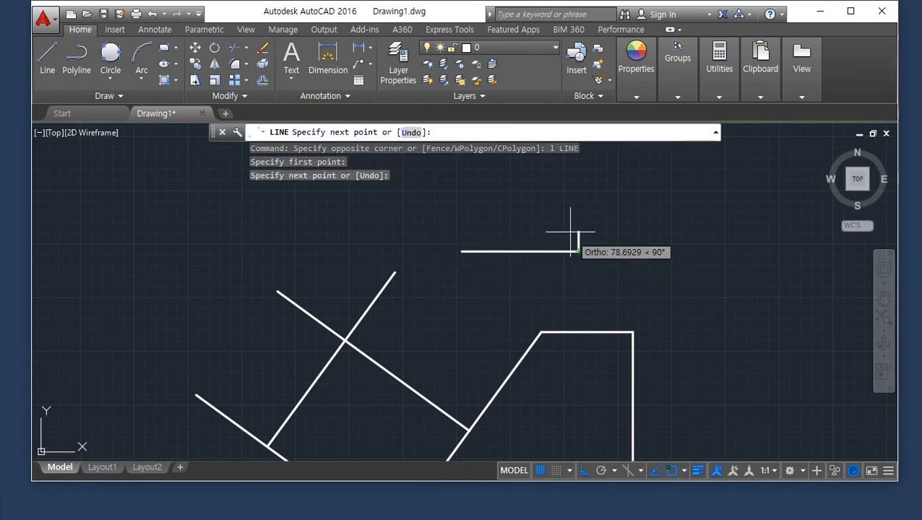
click(564, 192)
click(517, 192)
click(513, 311)
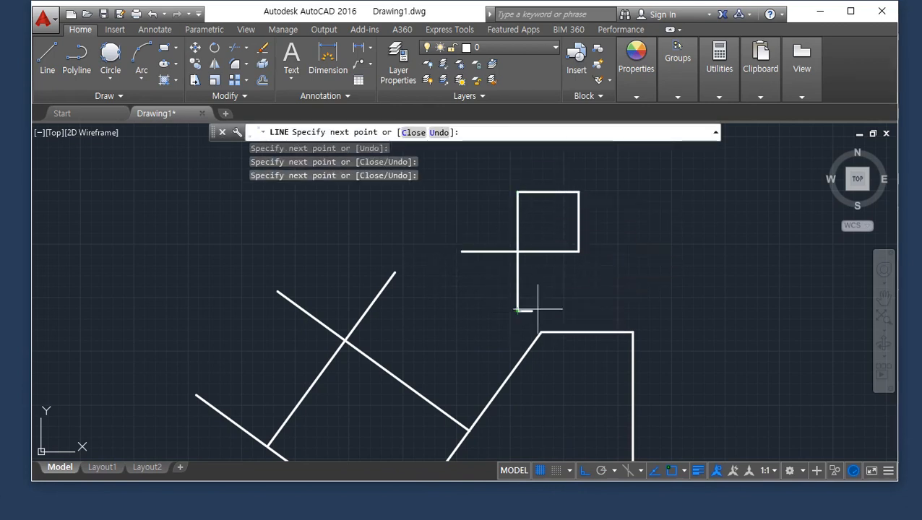
click(652, 301)
key(Return)
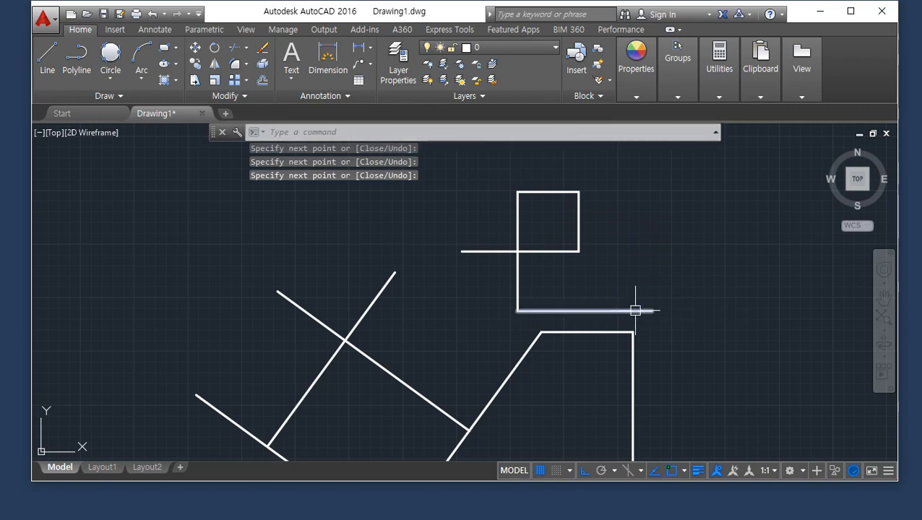
Step: Turn on polar tracking and review the polar angle settings in Drafting Settings without changing them
click(600, 470)
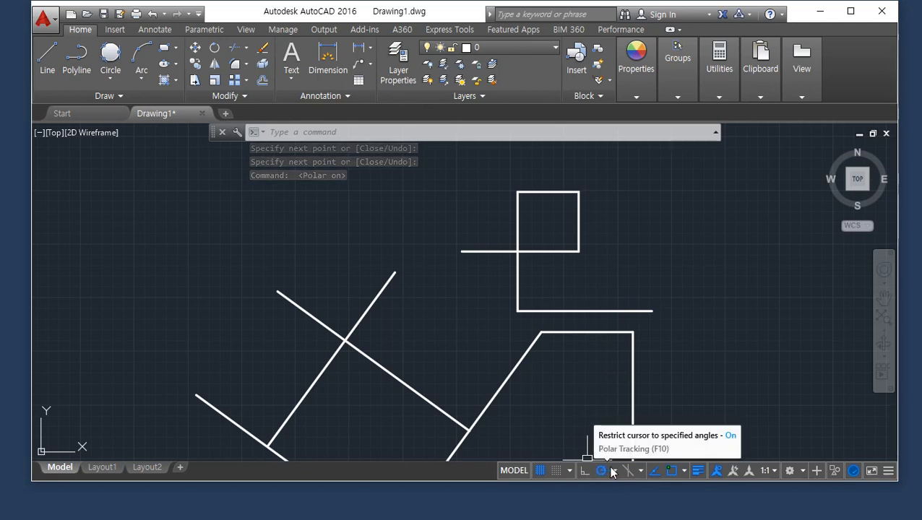
click(614, 471)
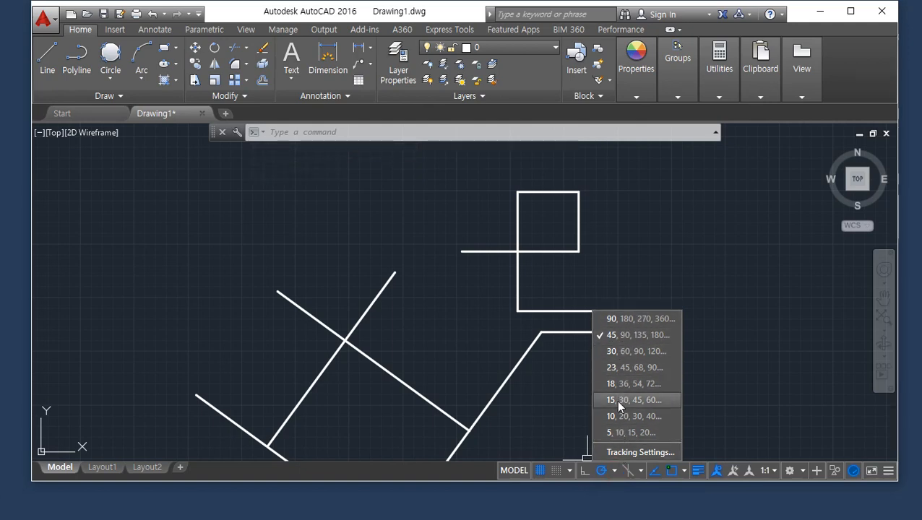
click(613, 453)
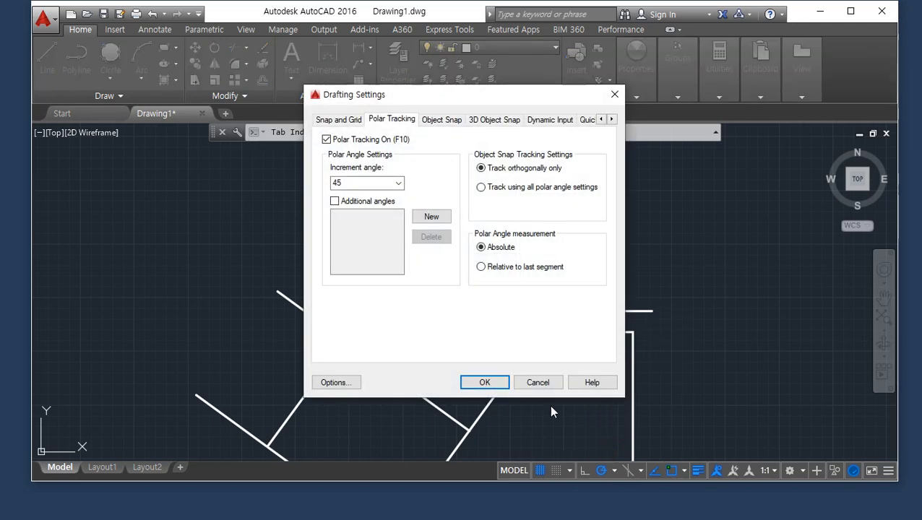
mouse_move(446, 232)
mouse_down()
mouse_move(438, 211)
mouse_move(445, 226)
mouse_up()
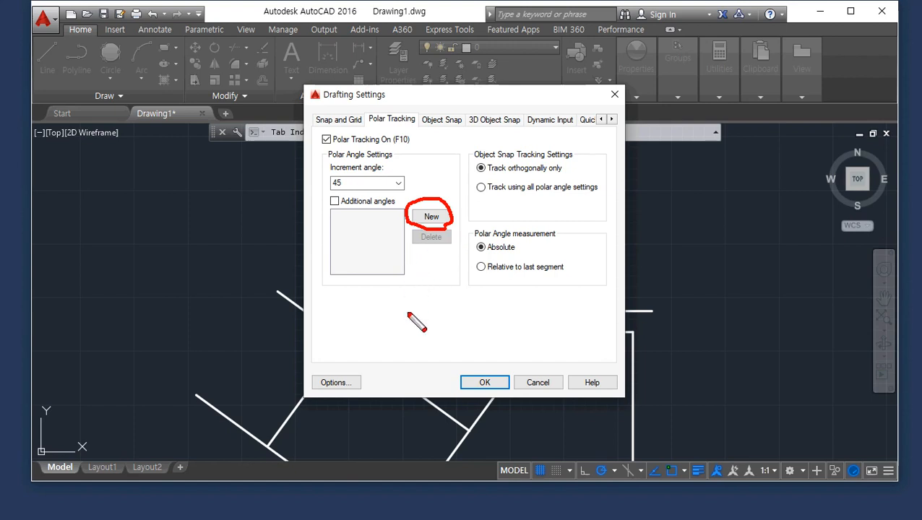
mouse_move(408, 303)
mouse_down()
mouse_move(400, 159)
mouse_move(438, 247)
mouse_up()
key(Escape)
key(Escape)
Step: Erase all the lines in the drawing area, including the remaining short horizontal line
click(696, 458)
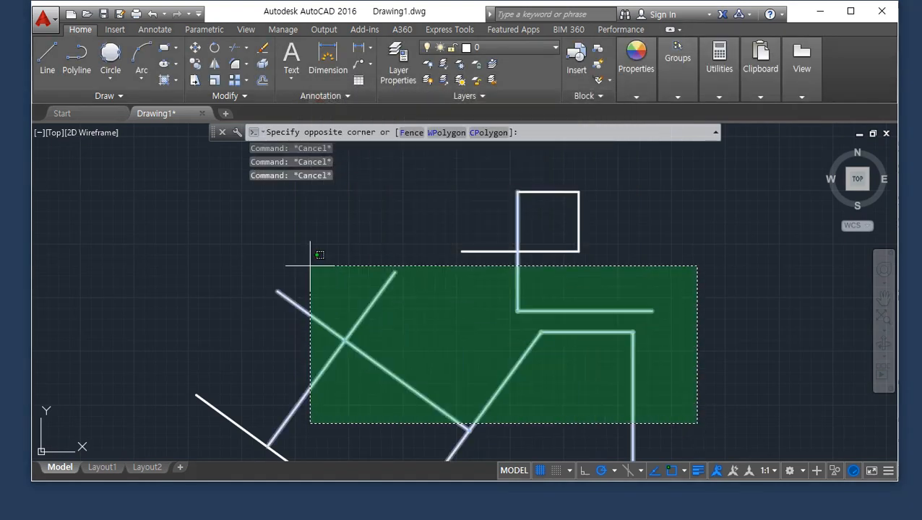
click(216, 200)
text(e)
key(Return)
click(529, 192)
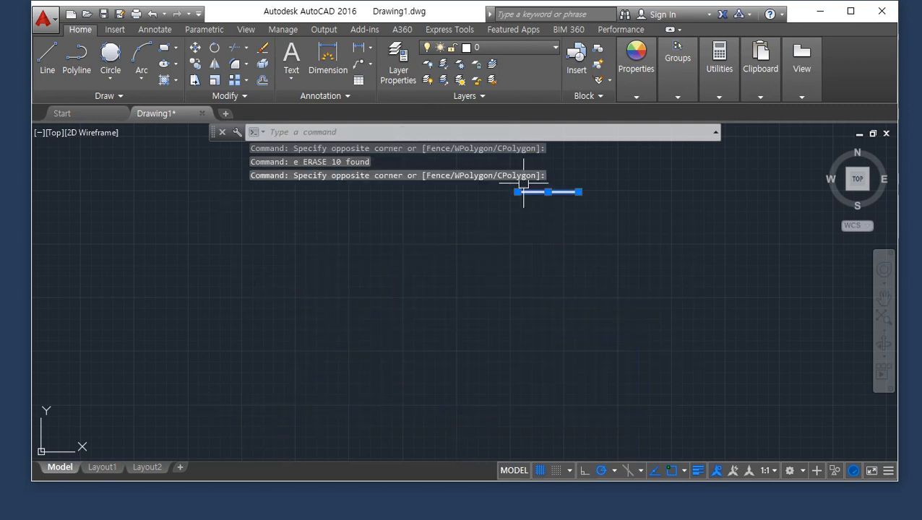
text(e)
key(Return)
Step: Set polar tracking to 45° increments and draw four connected line segments at 0°, 45°, 90° and 135°
click(616, 470)
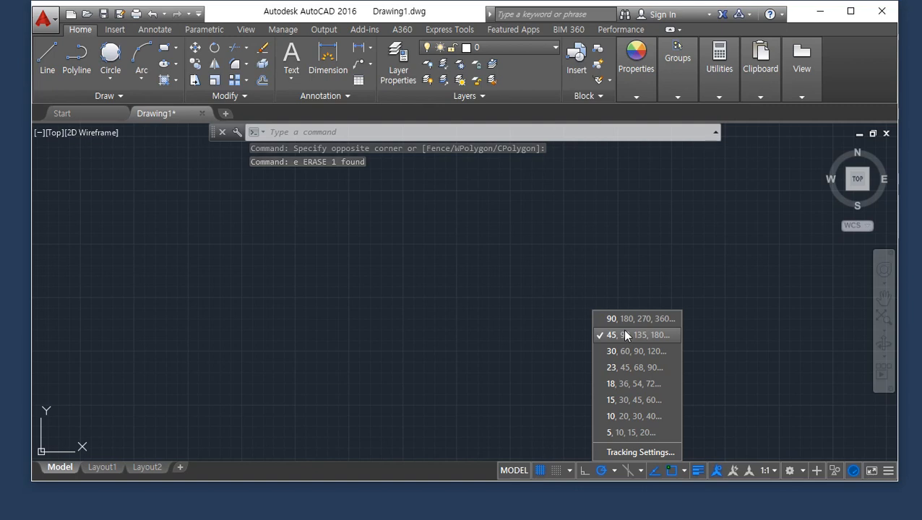
click(654, 334)
text(l)
key(Return)
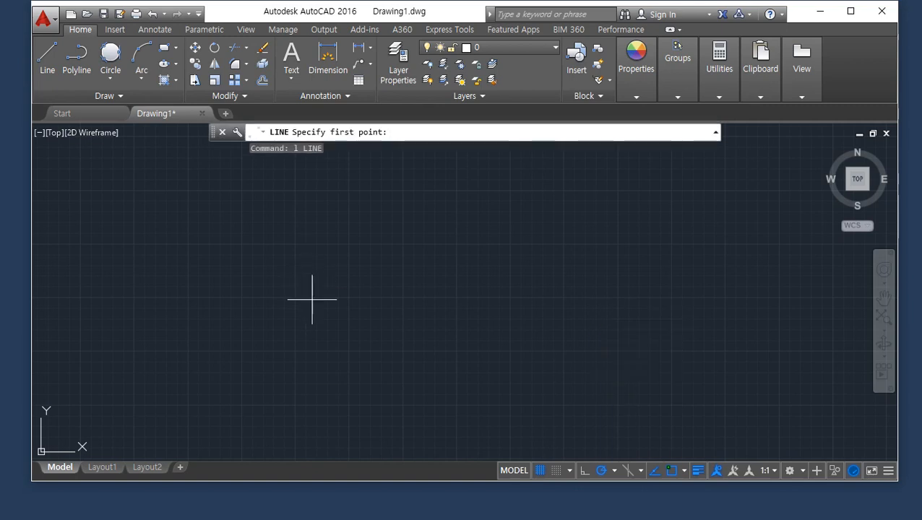
click(294, 333)
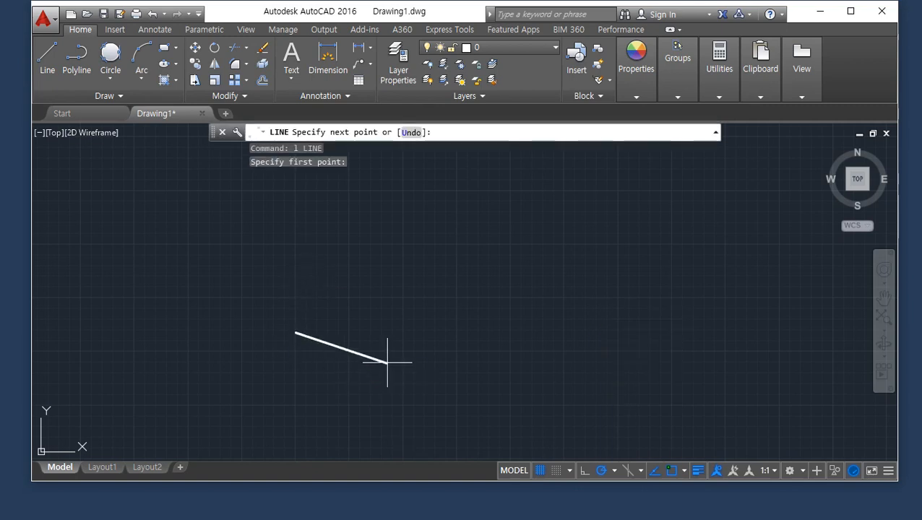
click(480, 332)
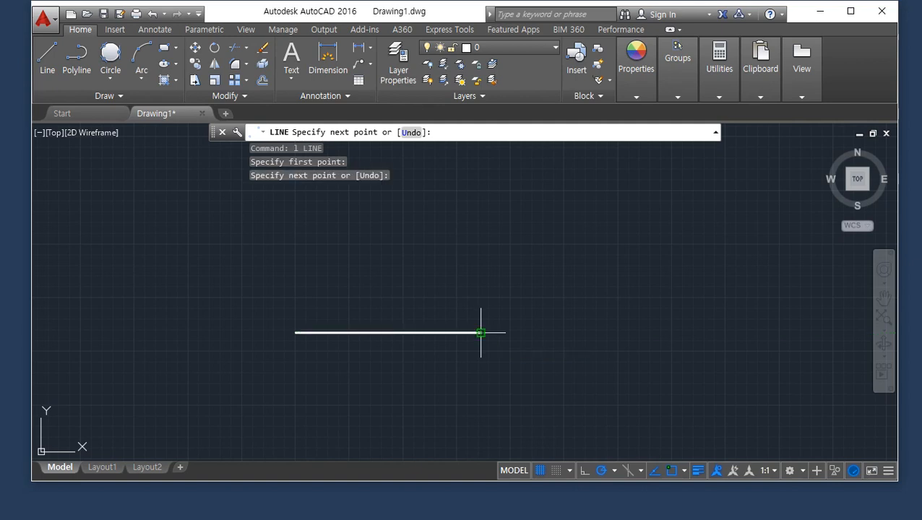
click(575, 239)
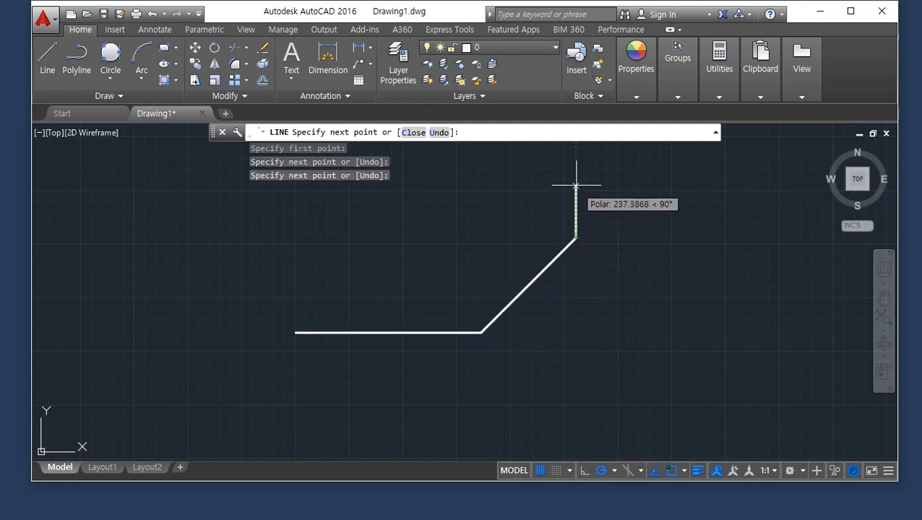
middle_drag(576, 189, 580, 272)
click(580, 233)
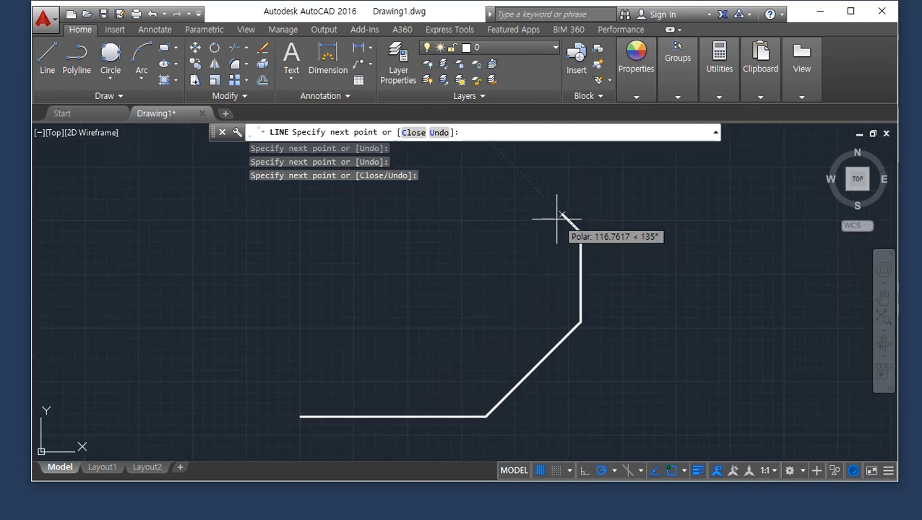
click(509, 161)
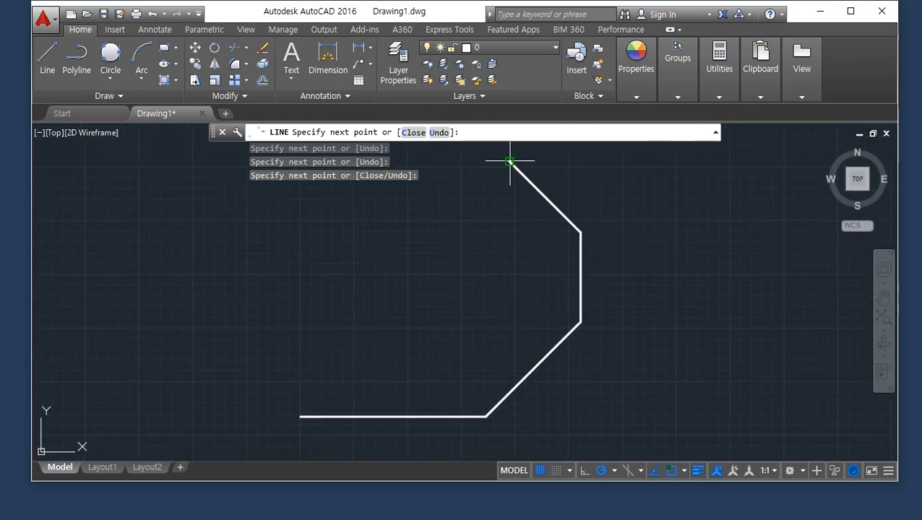
Step: Continue the line chain as an inward spiral with segments at 180°, 225°, 270° and 315°, and end the line
scroll(512, 163, up, 2)
click(410, 190)
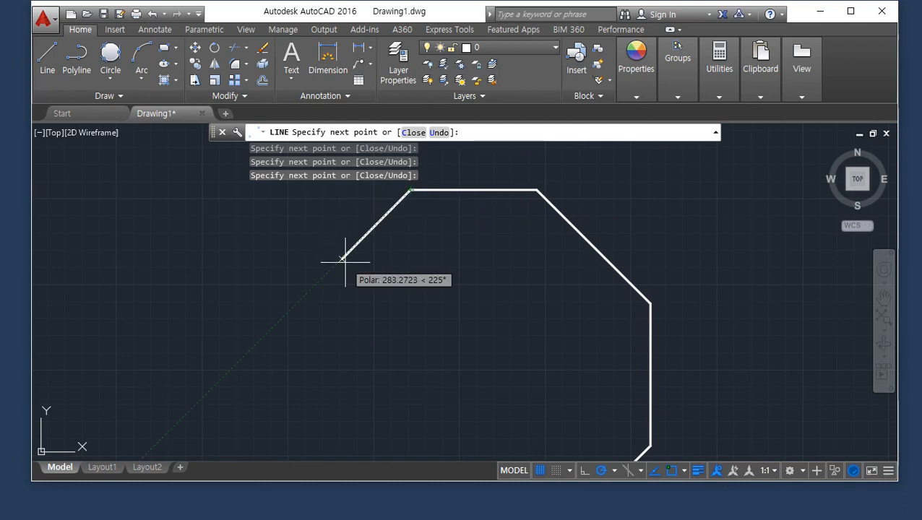
click(342, 260)
click(342, 334)
middle_drag(412, 406, 351, 303)
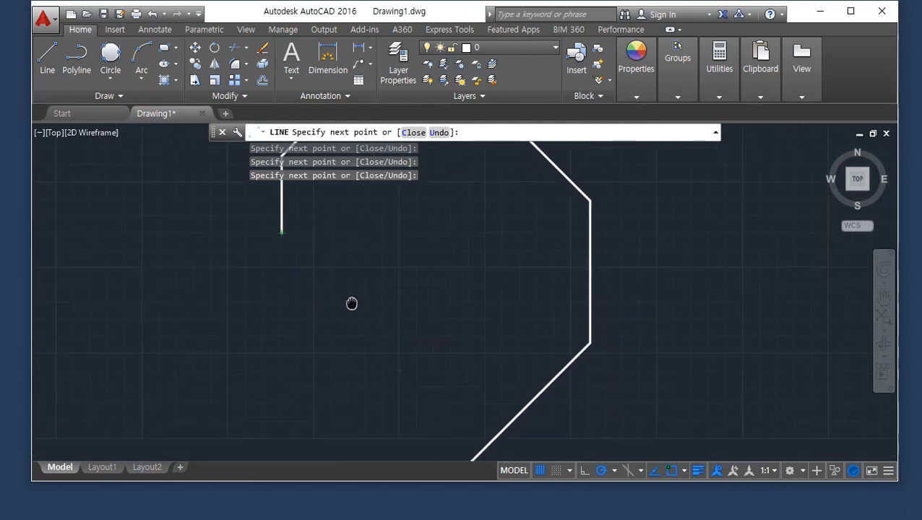
click(359, 309)
key(Return)
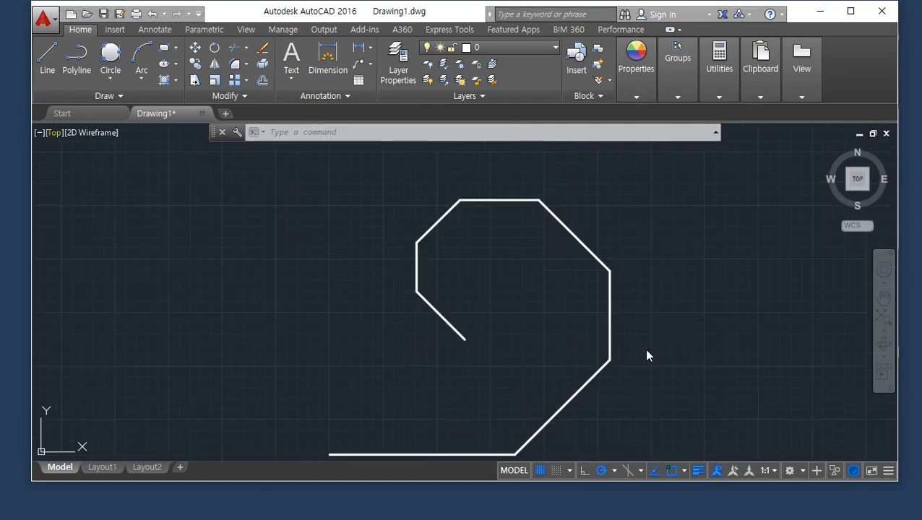
Step: Erase all segments of the spiral-shaped line chain
scroll(637, 332, down, 2)
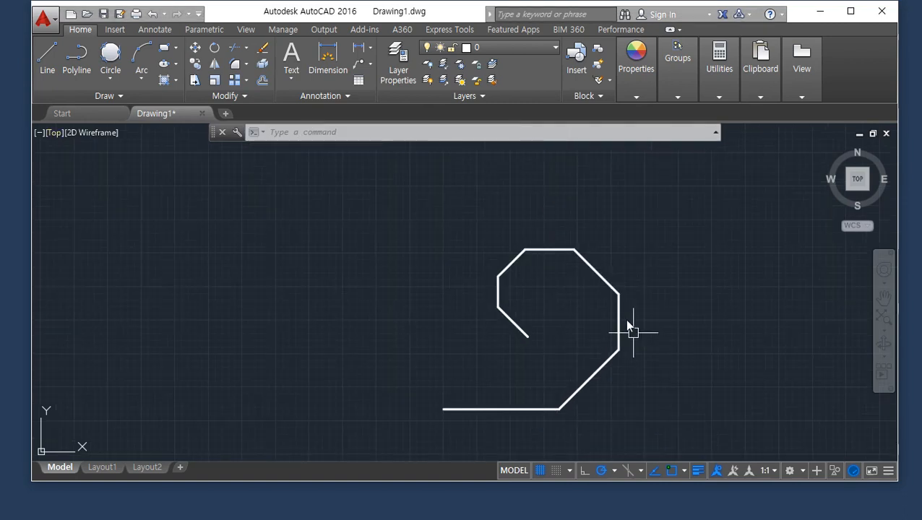
click(541, 311)
click(457, 212)
text(e)
key(Return)
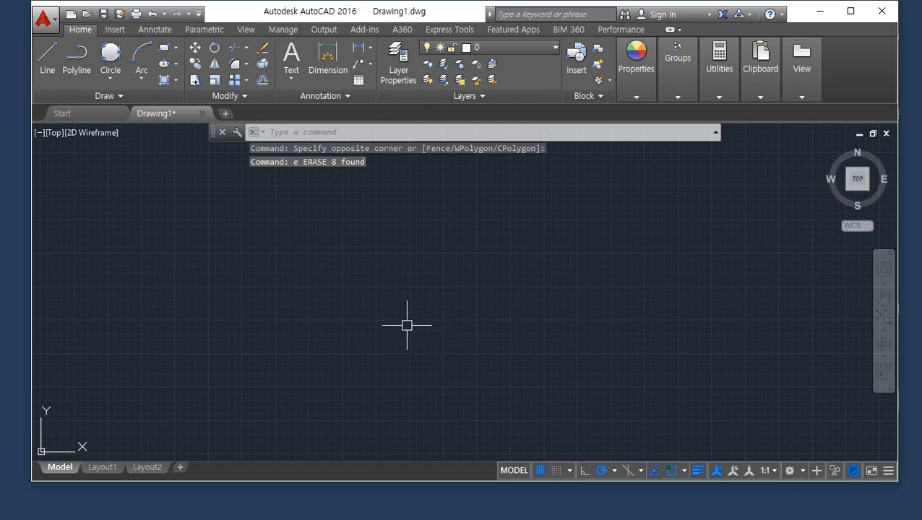
text(l)
key(Return)
click(324, 321)
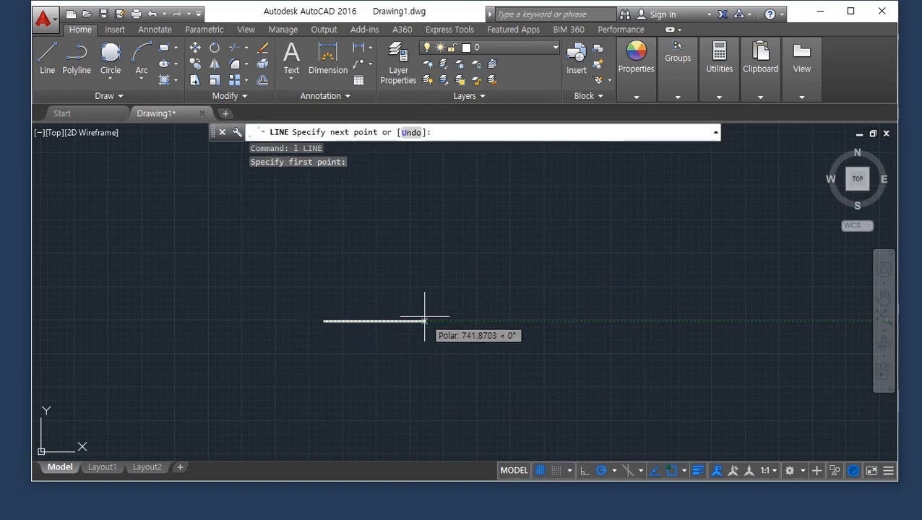
text(@)
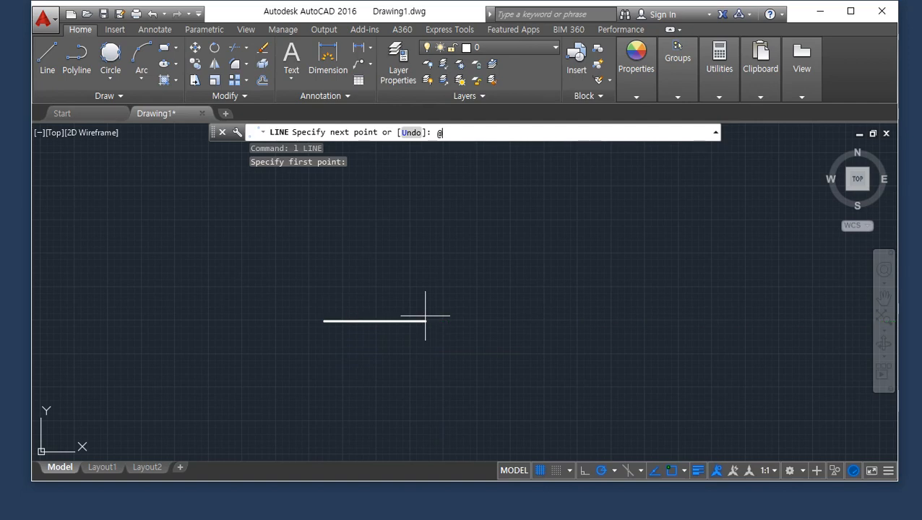
text(100<0)
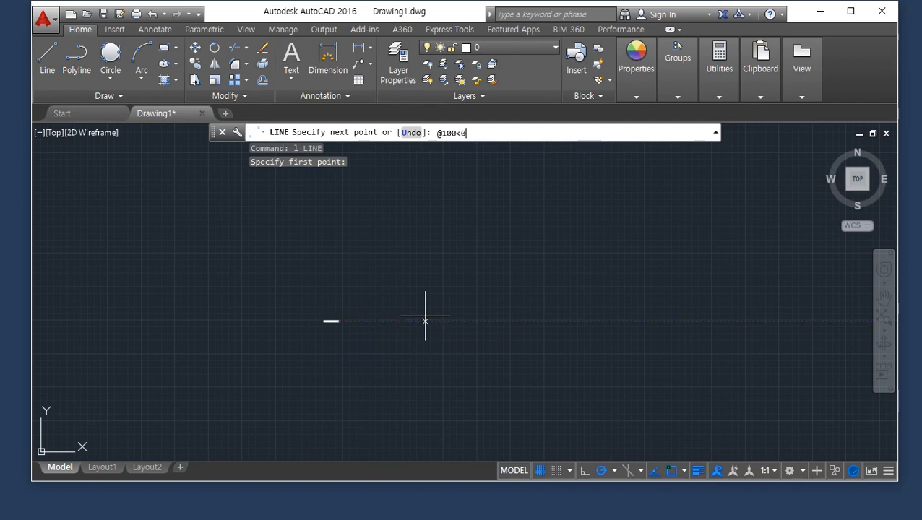
key(Return)
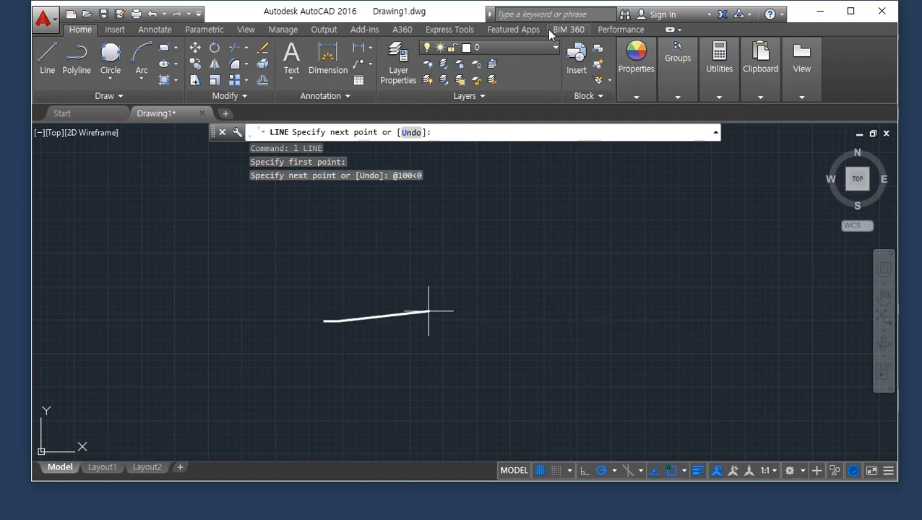
Step: Add a 100-unit segment along the 45° polar tracking direction from the horizontal segment's right end
mouse_move(570, 278)
middle_down()
mouse_move(371, 297)
mouse_move(331, 322)
mouse_move(461, 328)
middle_up()
scroll(457, 306, up, 6)
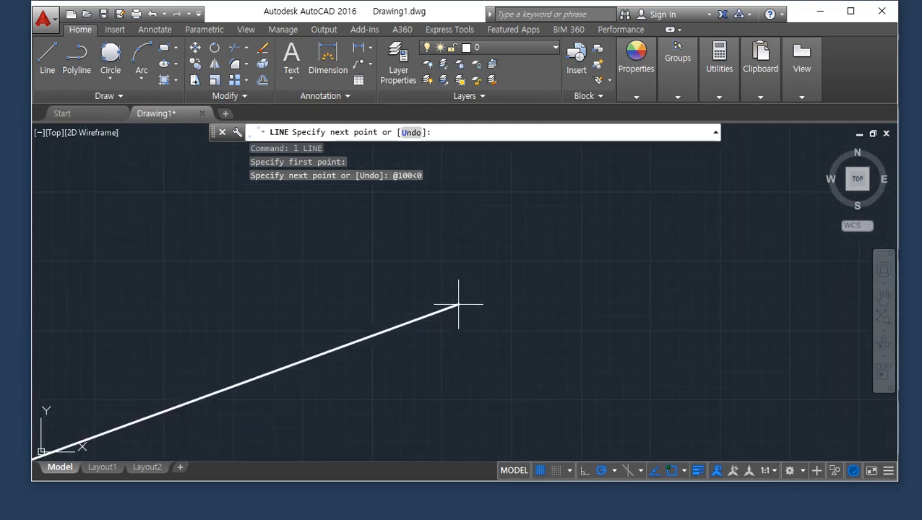
middle_drag(230, 350, 597, 297)
middle_drag(323, 352, 520, 199)
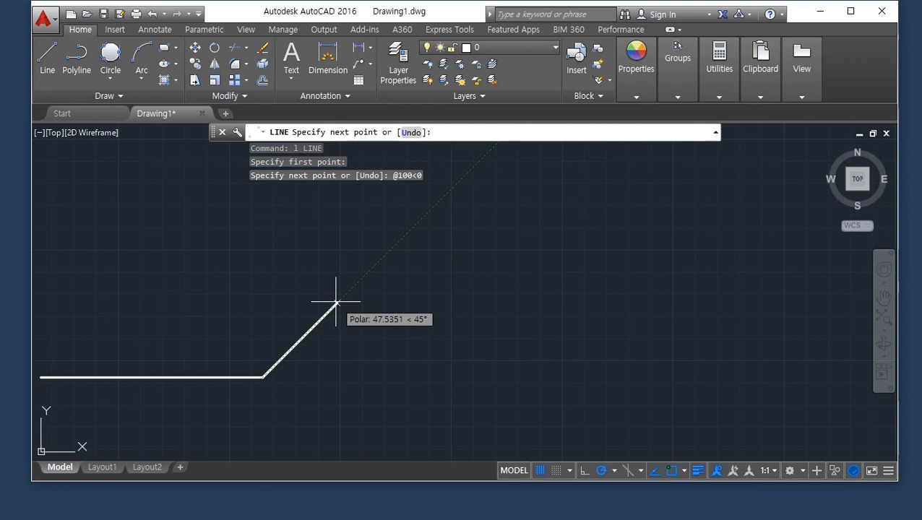
text(100)
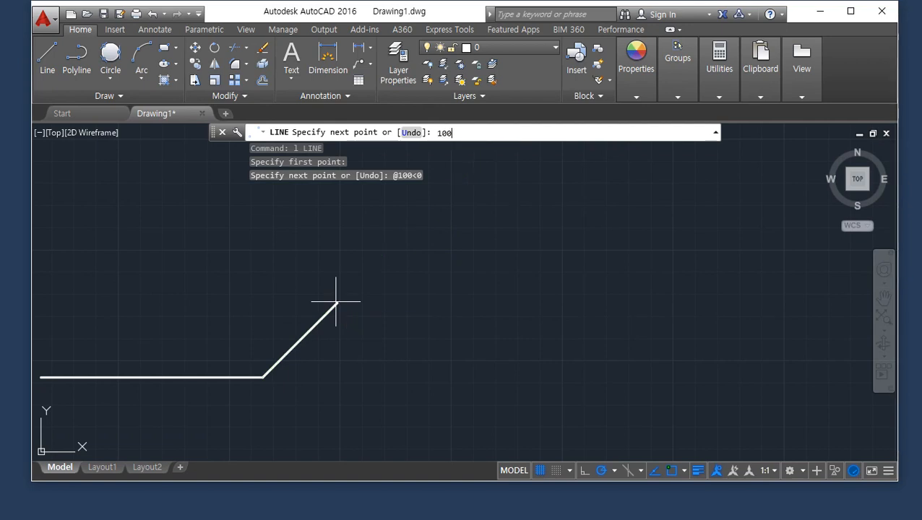
key(Return)
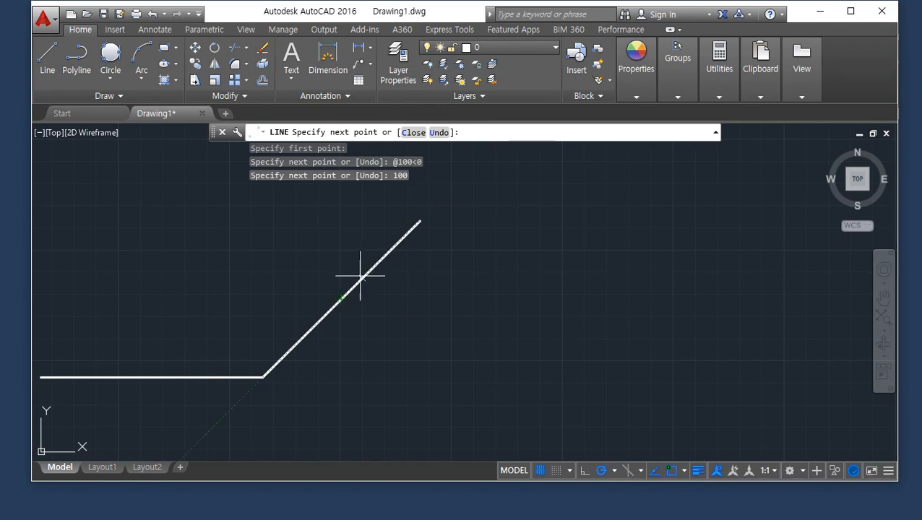
Step: Continue the chain with a 100-unit segment at 90° and another 100-unit segment at 135°
middle_drag(355, 274, 315, 376)
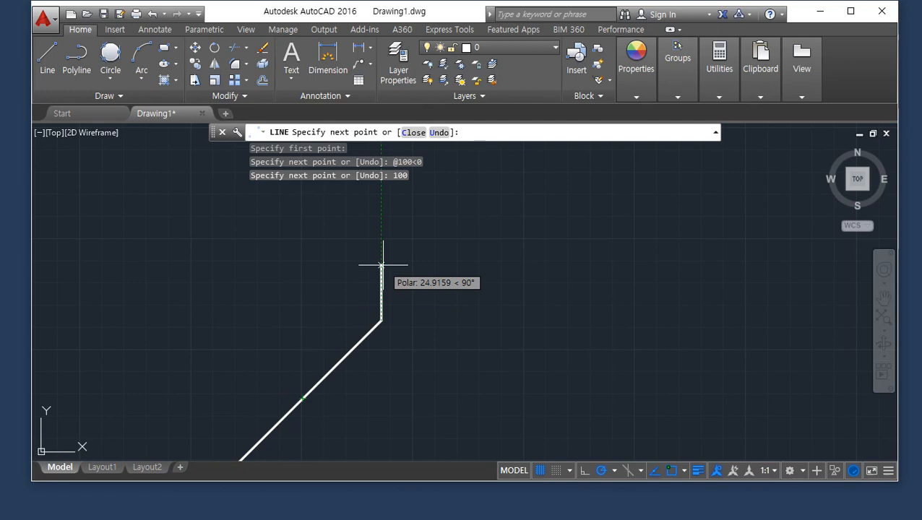
text(100)
key(Return)
scroll(383, 273, down, 4)
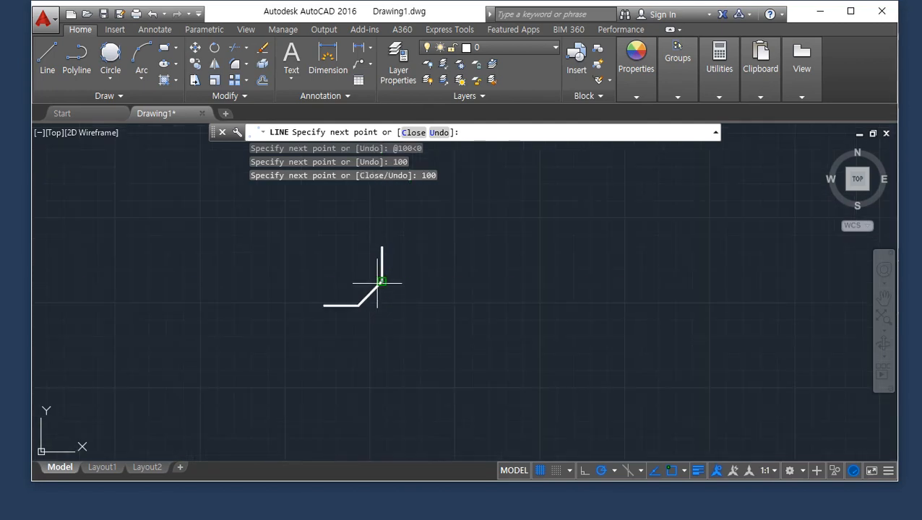
middle_drag(341, 263, 354, 339)
scroll(390, 331, up, 2)
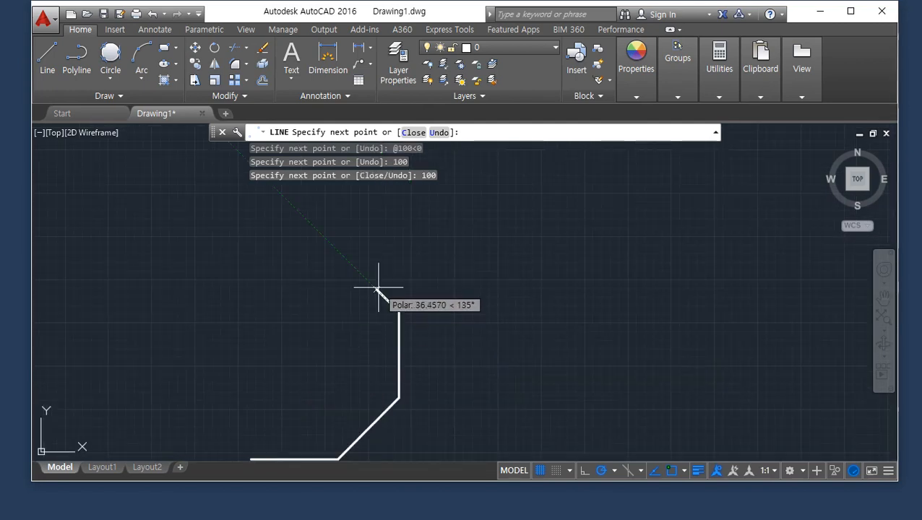
text(100)
key(Return)
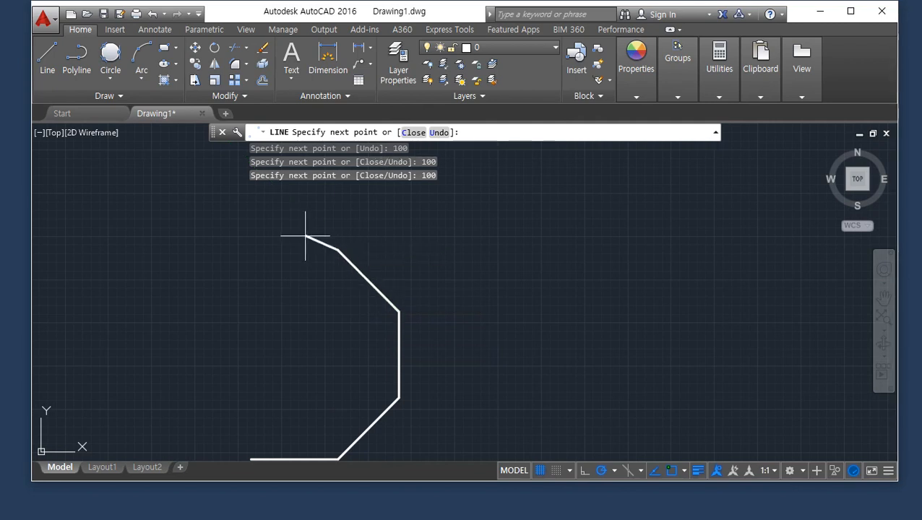
Step: Add the octagon's top side 100 units long at 180° and its upper-left side 100 units long at 225°
text(100)
key(Return)
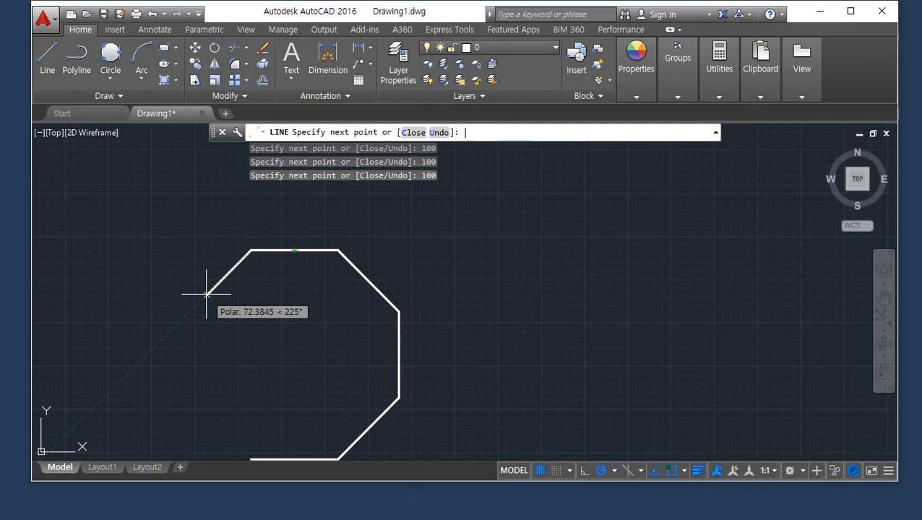
text(100)
key(Return)
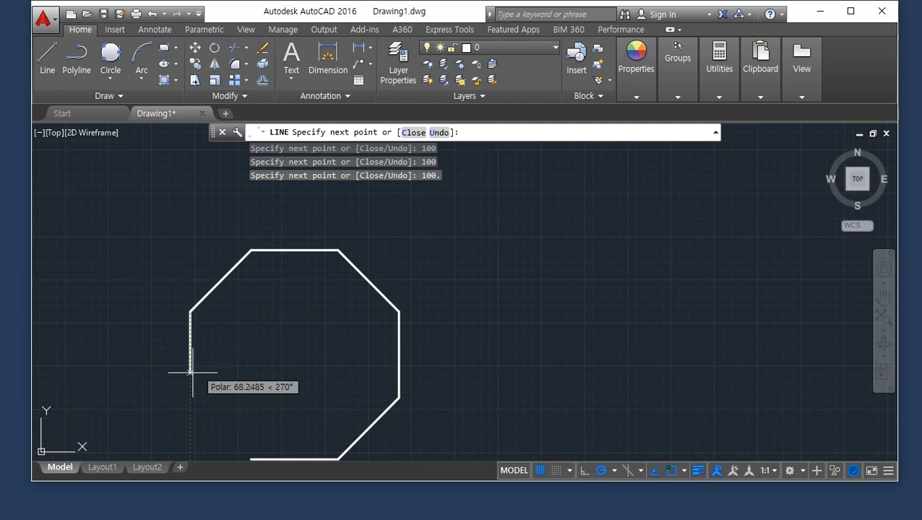
Step: Add a 100-unit segment at 270° and close the chain into an octagon
text(100)
key(Return)
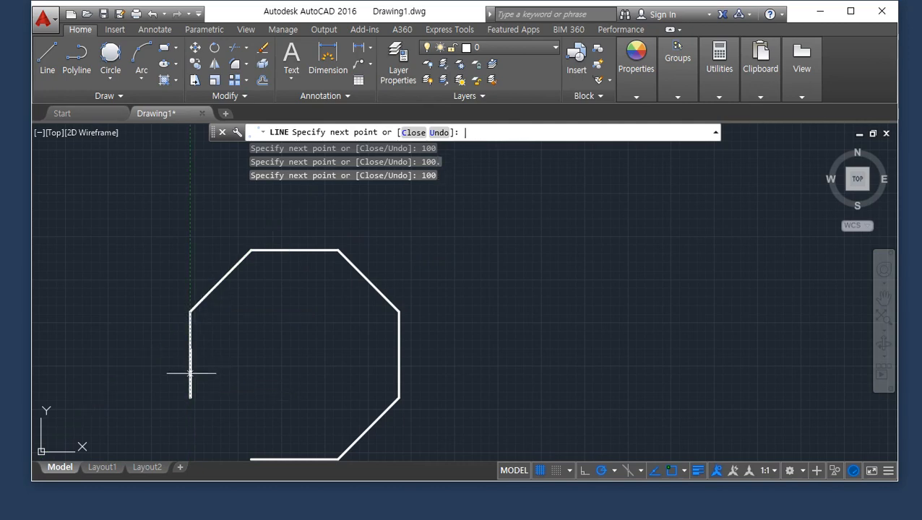
text(c)
key(Return)
middle_drag(301, 393, 278, 356)
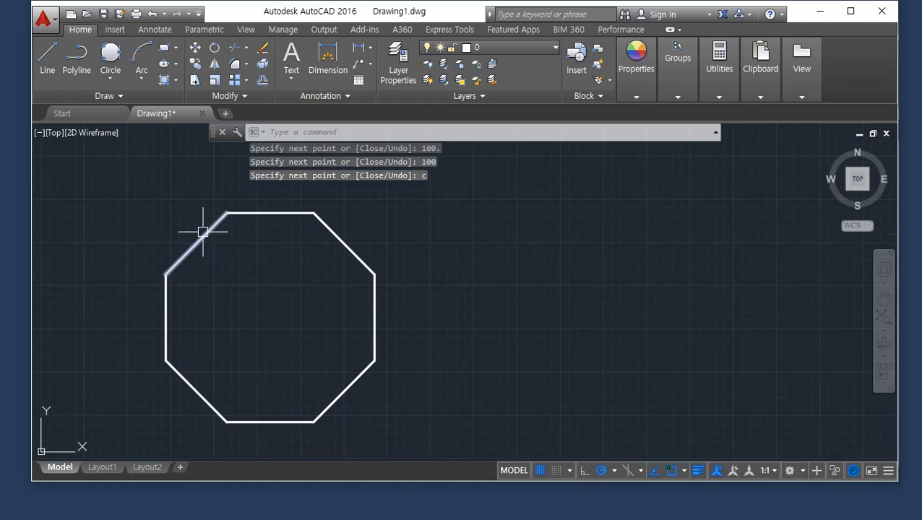
Step: Switch to the Notepad notes, review the Offset, EXtend and TRim entries, and return to AutoCAD
key(alt+Tab)
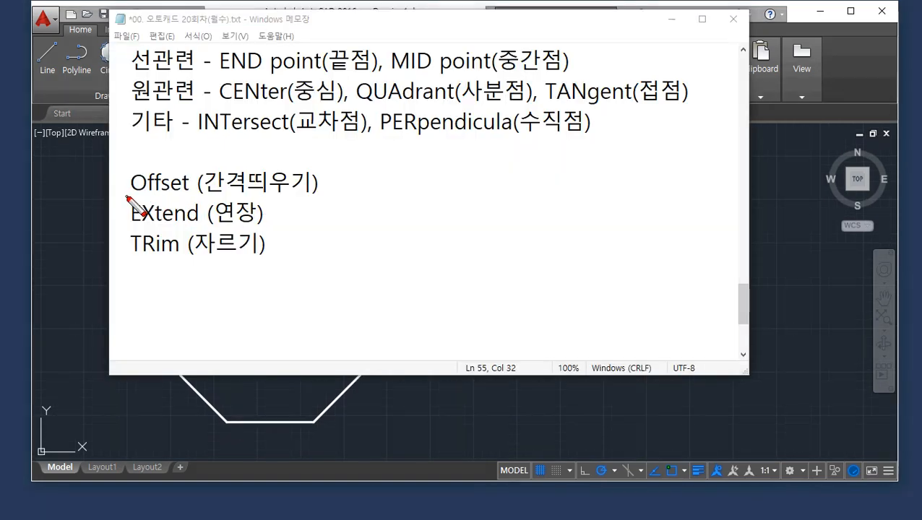
mouse_move(127, 195)
mouse_down()
mouse_move(366, 196)
mouse_move(124, 194)
mouse_up()
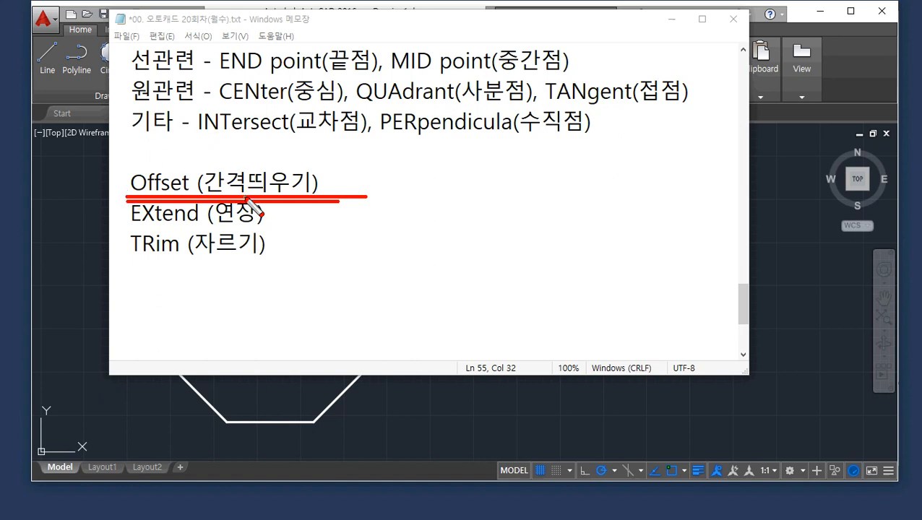
mouse_move(203, 186)
mouse_down()
mouse_move(255, 181)
mouse_move(249, 194)
mouse_up()
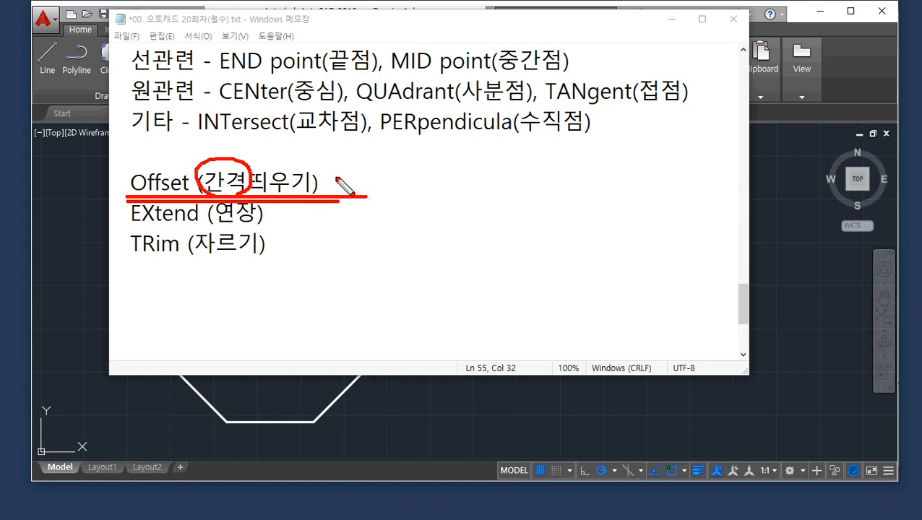
mouse_move(337, 179)
mouse_down()
mouse_move(337, 224)
mouse_move(318, 249)
mouse_move(335, 240)
mouse_up()
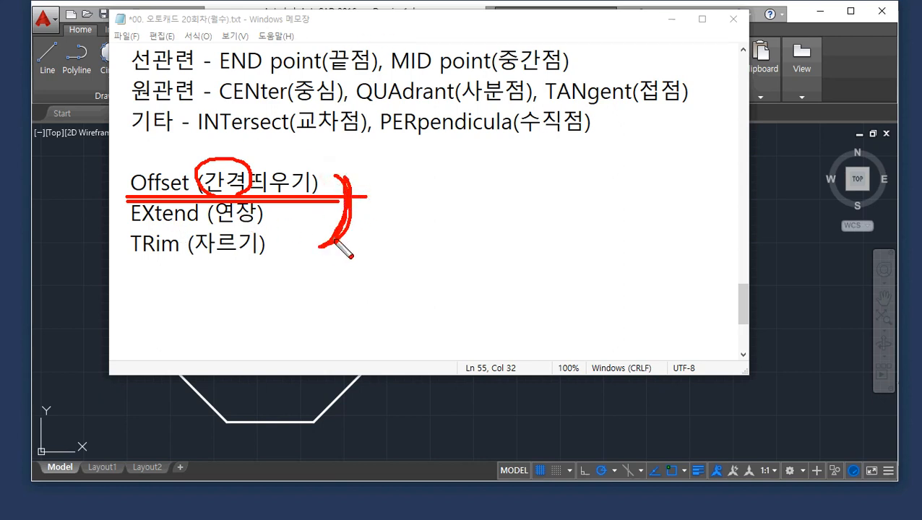
mouse_move(335, 171)
mouse_down()
mouse_move(349, 231)
mouse_move(338, 243)
mouse_move(348, 248)
mouse_up()
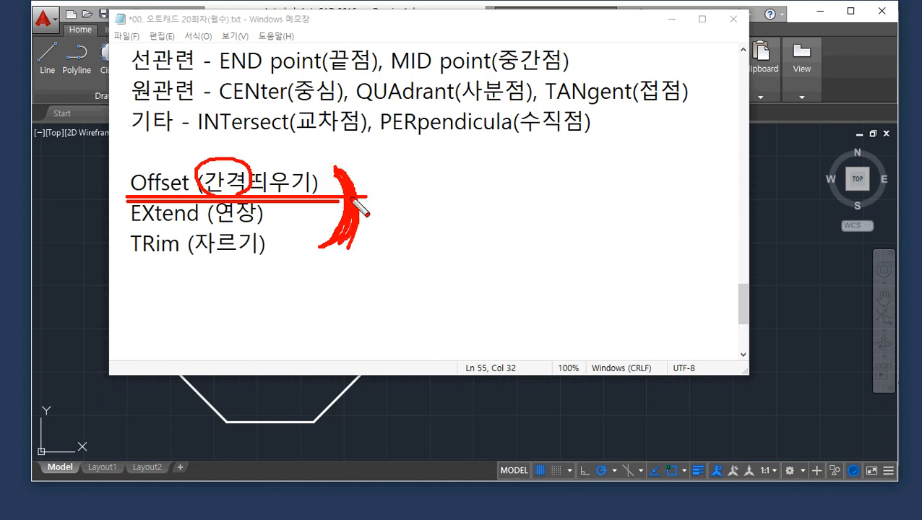
key(Escape)
click(437, 396)
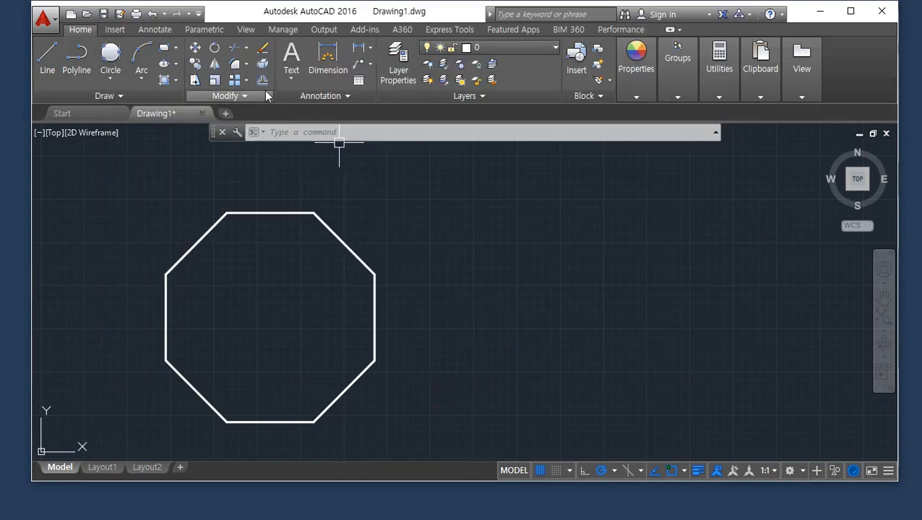
key(ctrl+shift+d)
mouse_move(269, 96)
mouse_down()
mouse_move(250, 87)
mouse_move(275, 86)
mouse_move(268, 101)
mouse_up()
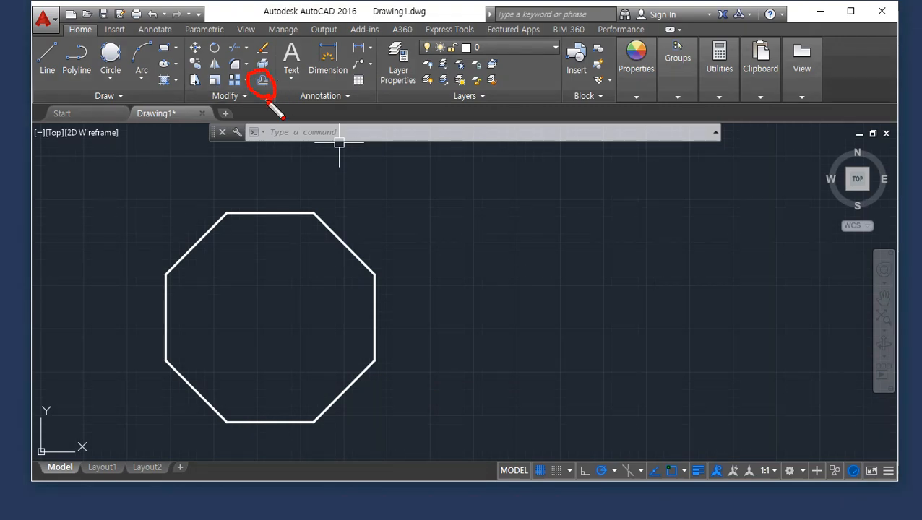
Step: Start the Offset command with an offset distance of 20 units
key(Escape)
text(o)
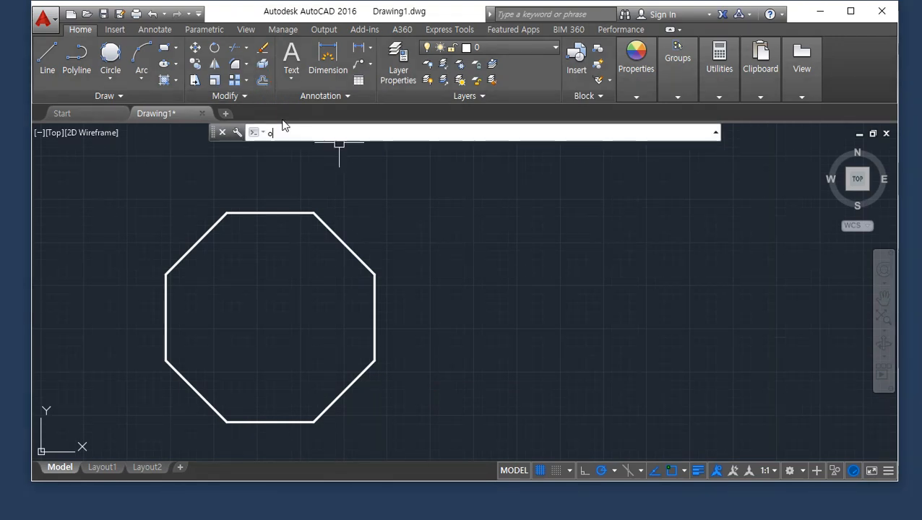
key(Return)
key(ctrl+shift+d)
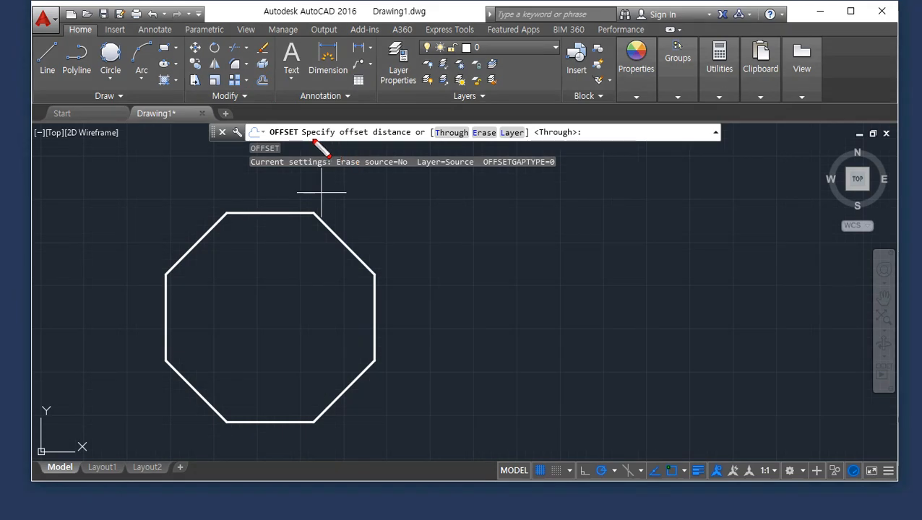
drag(302, 139, 413, 139)
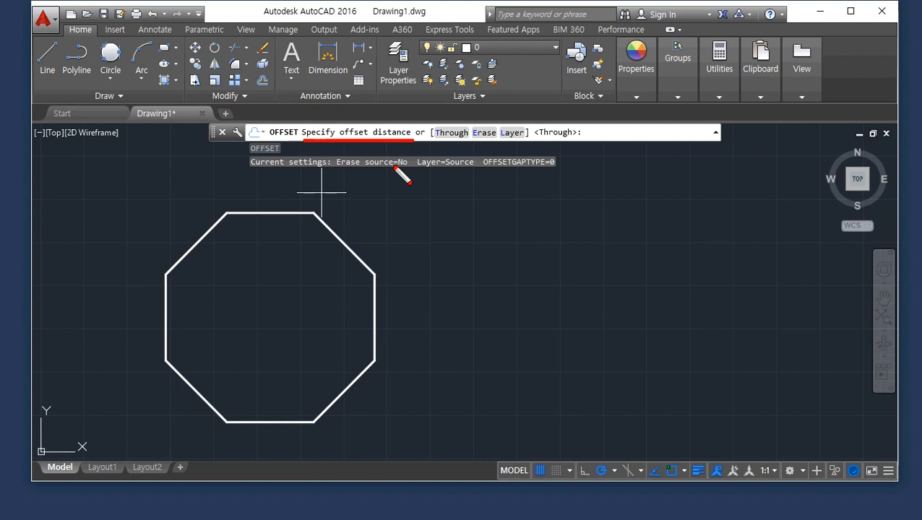
key(Escape)
click(594, 135)
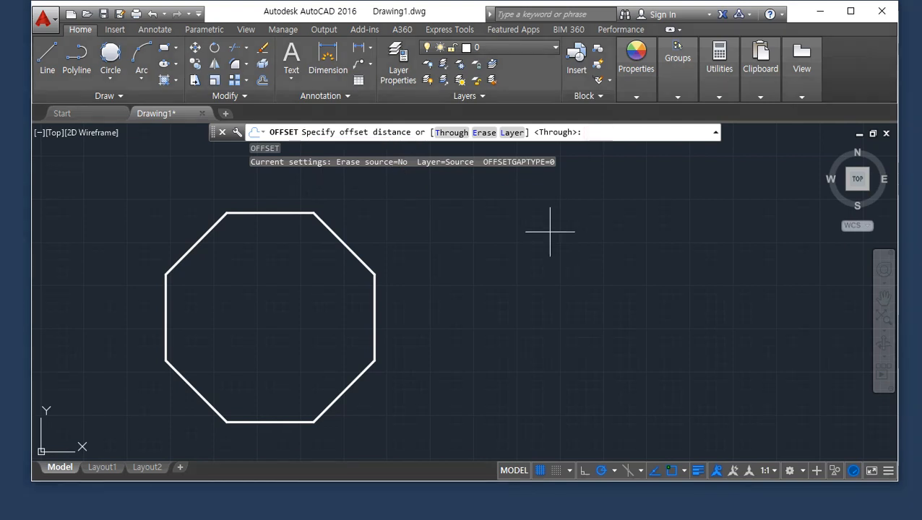
text(20)
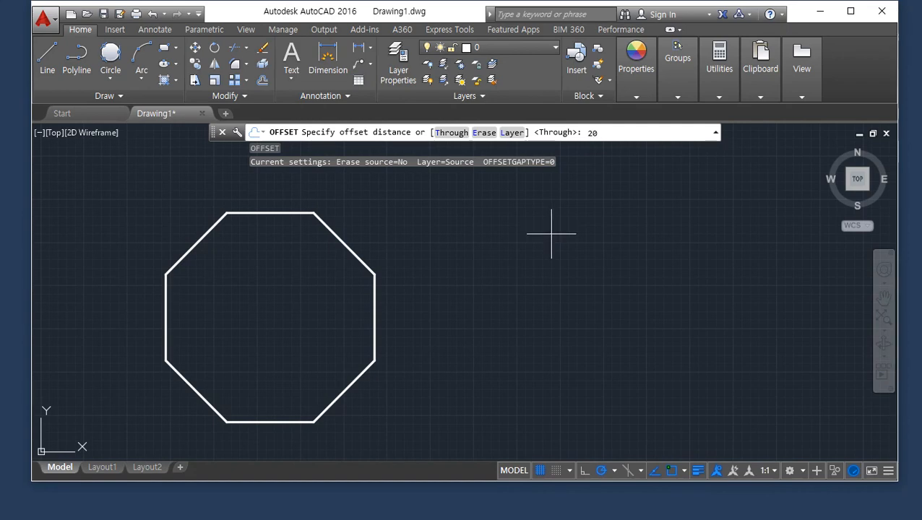
key(Return)
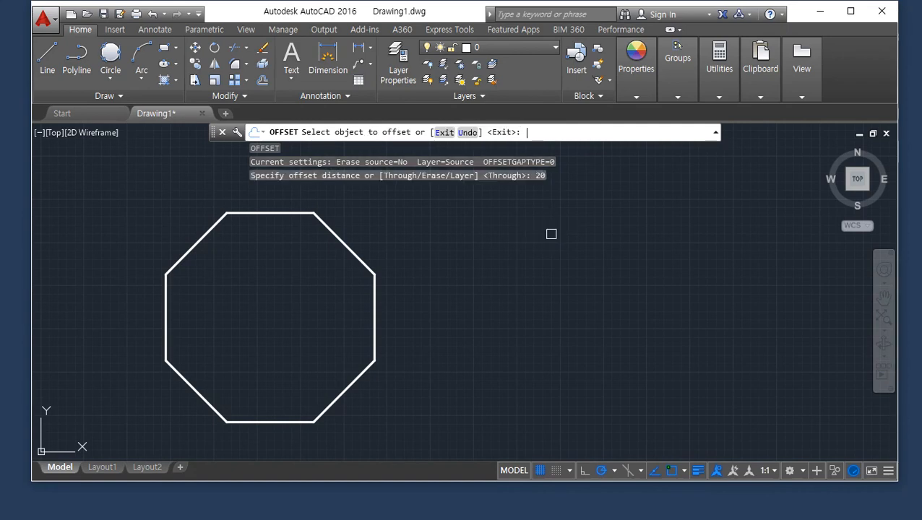
mouse_move(305, 143)
mouse_down()
mouse_move(406, 141)
mouse_move(382, 145)
mouse_move(405, 150)
mouse_up()
mouse_move(346, 150)
mouse_down()
mouse_move(352, 125)
mouse_move(318, 148)
mouse_move(328, 125)
mouse_move(323, 165)
mouse_up()
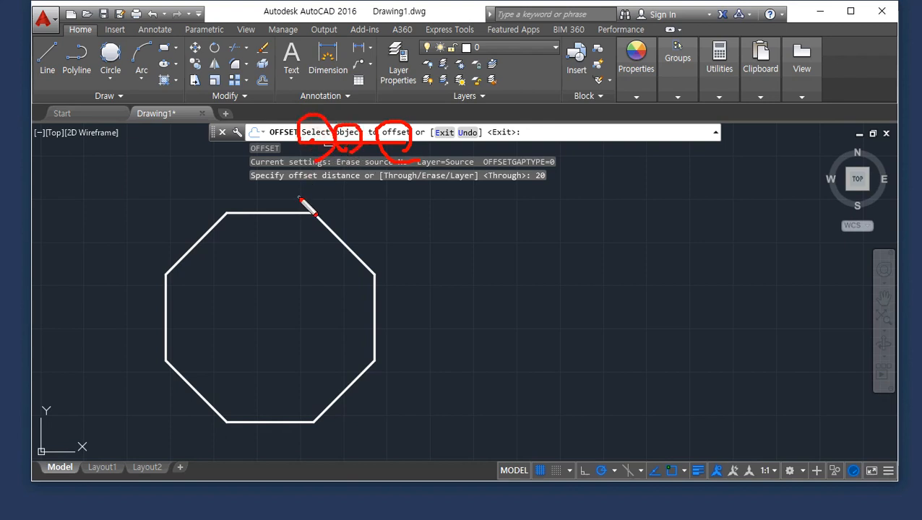
key(Escape)
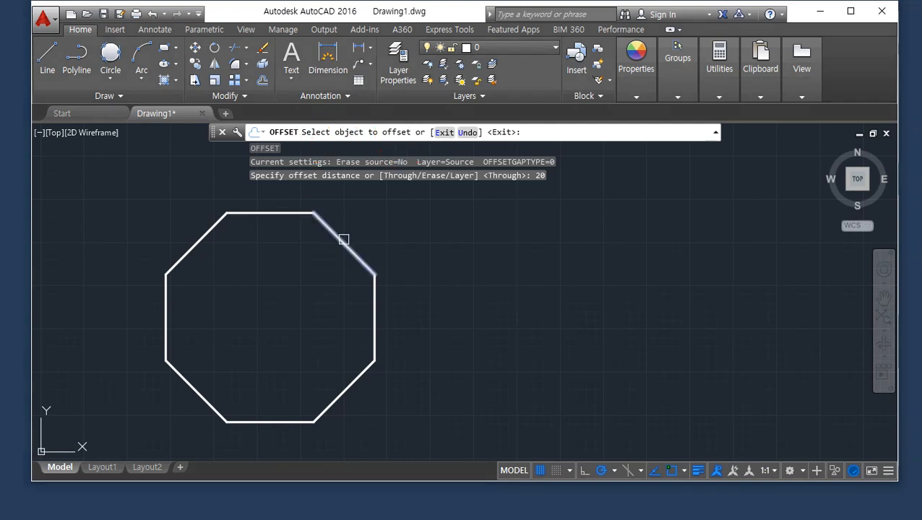
Step: Offset the octagon's upper-right side outward by the 20-unit distance
click(343, 239)
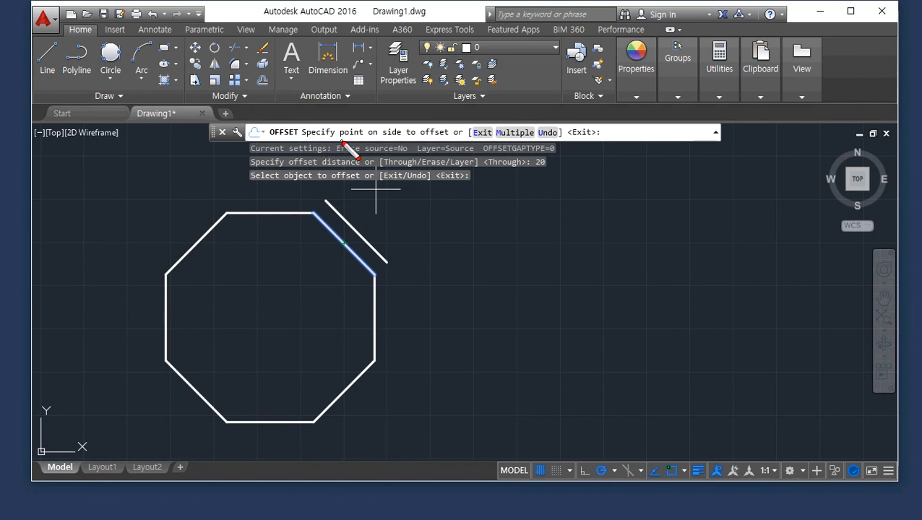
mouse_move(338, 142)
mouse_down()
mouse_move(450, 141)
mouse_move(361, 144)
mouse_move(401, 143)
mouse_up()
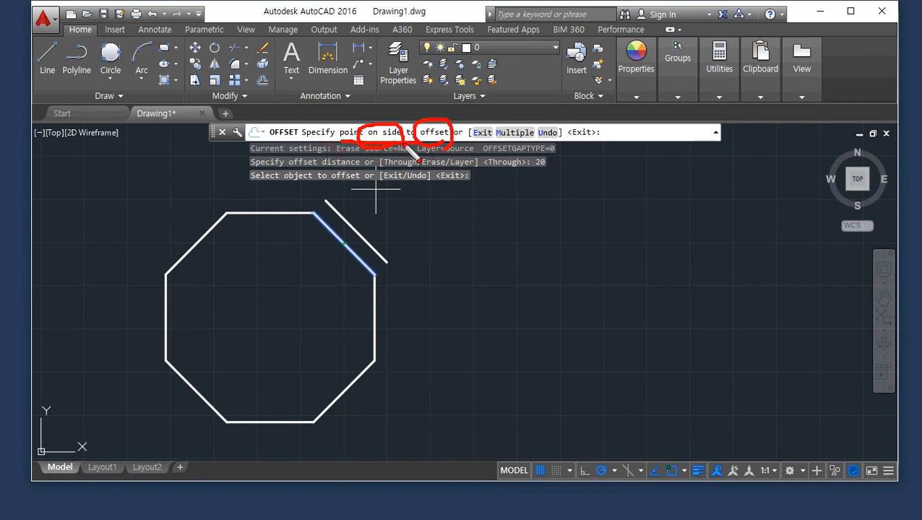
key(Escape)
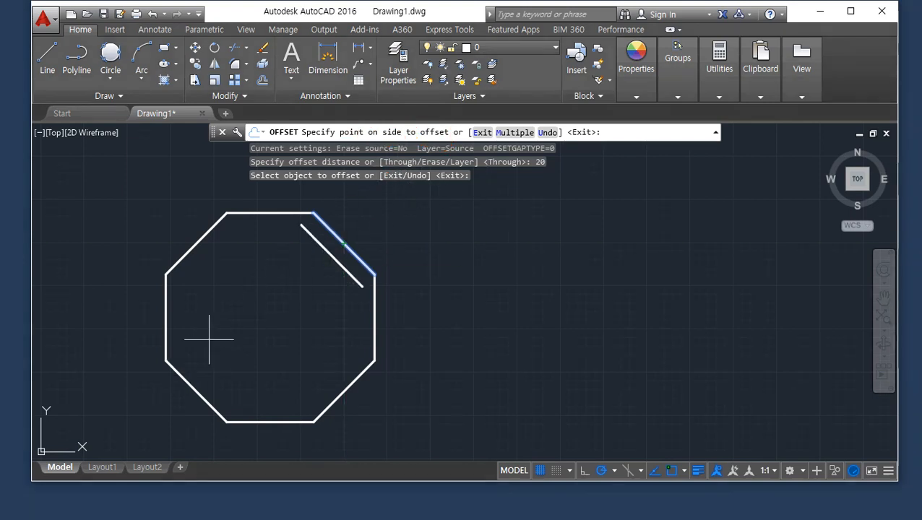
scroll(359, 244, up, 4)
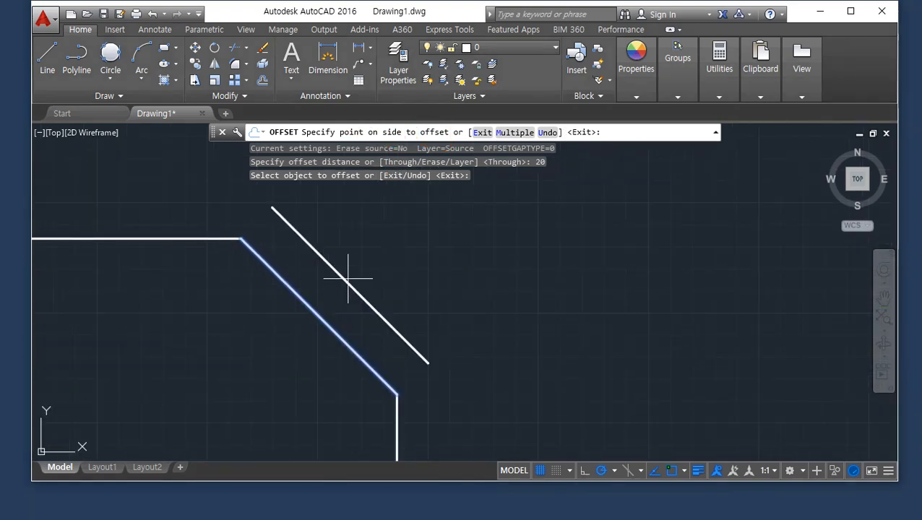
scroll(387, 276, down, 2)
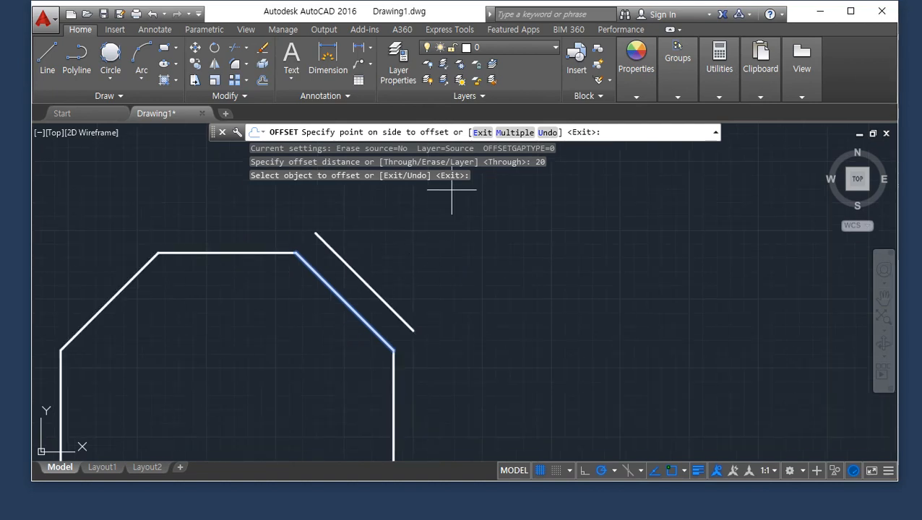
click(443, 210)
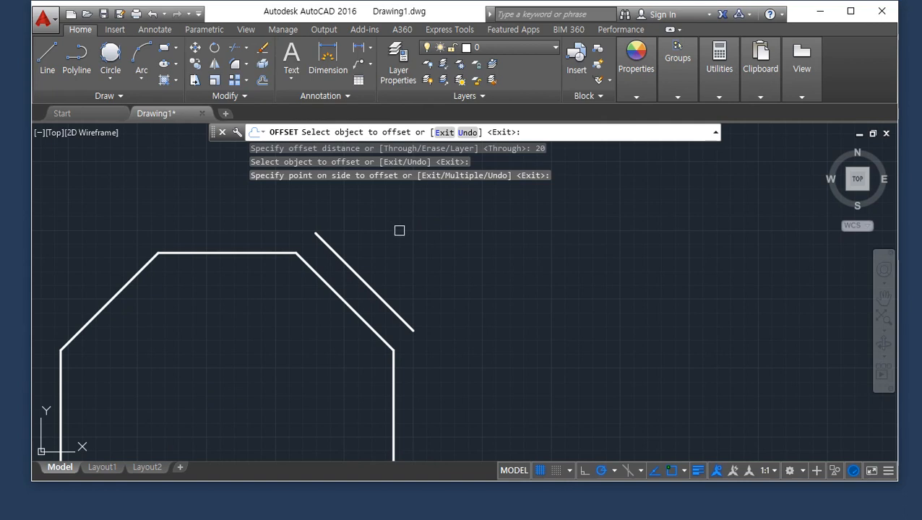
Step: Offset the octagon's right, lower-right and bottom sides outward by the same 20 units
middle_drag(419, 262, 420, 179)
click(393, 315)
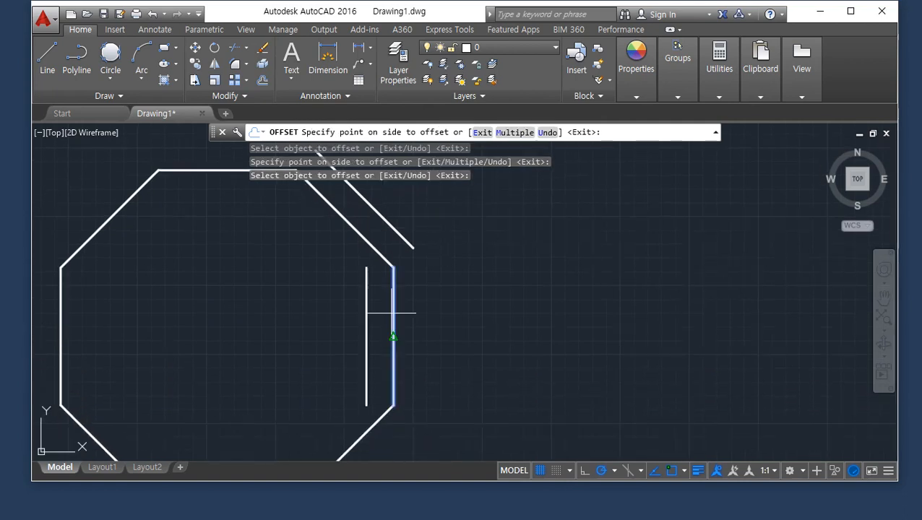
click(456, 307)
middle_drag(293, 347, 370, 235)
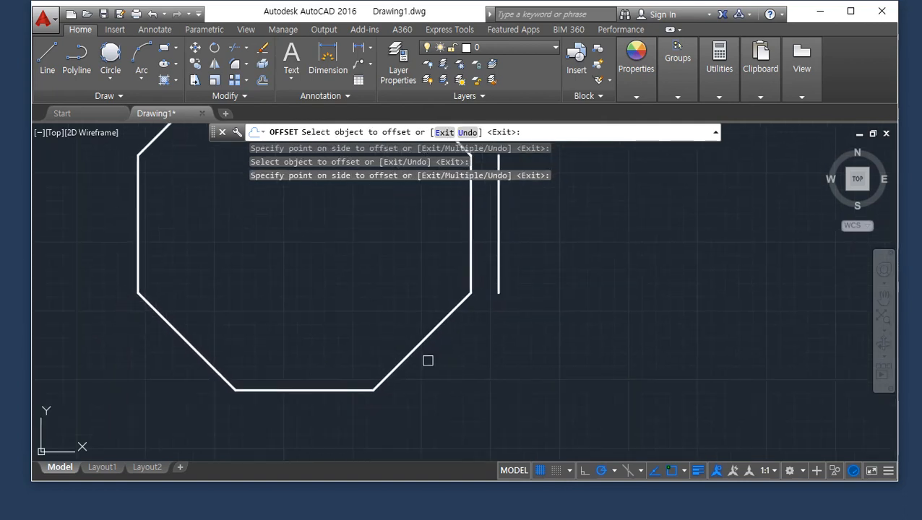
click(419, 343)
click(481, 395)
click(321, 390)
click(317, 431)
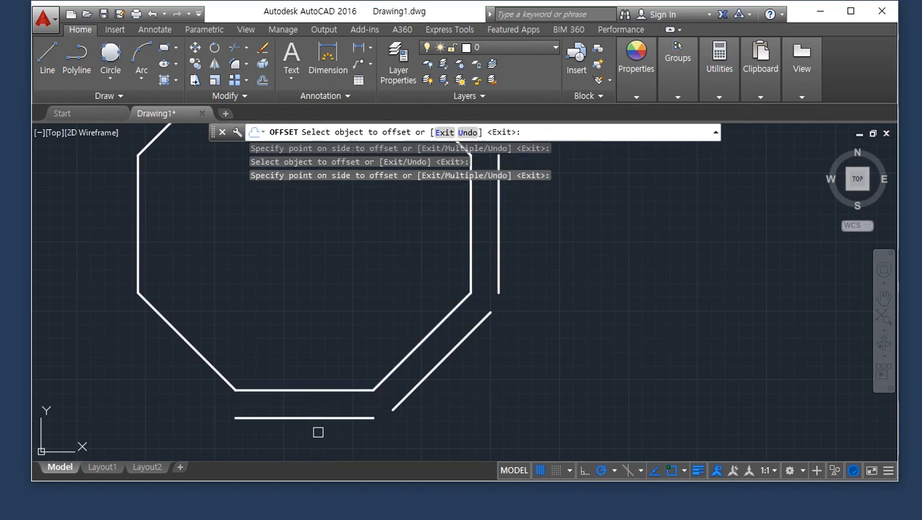
Step: Offset the octagon's lower-left, left and upper-left sides outward by the same 20 units
click(198, 355)
click(167, 366)
click(138, 253)
click(93, 228)
middle_drag(214, 201, 181, 305)
click(149, 221)
click(124, 197)
Step: Offset the octagon's top side outward by 20 units, and erase the octagon with all its offset lines
middle_drag(123, 197, 200, 257)
click(202, 246)
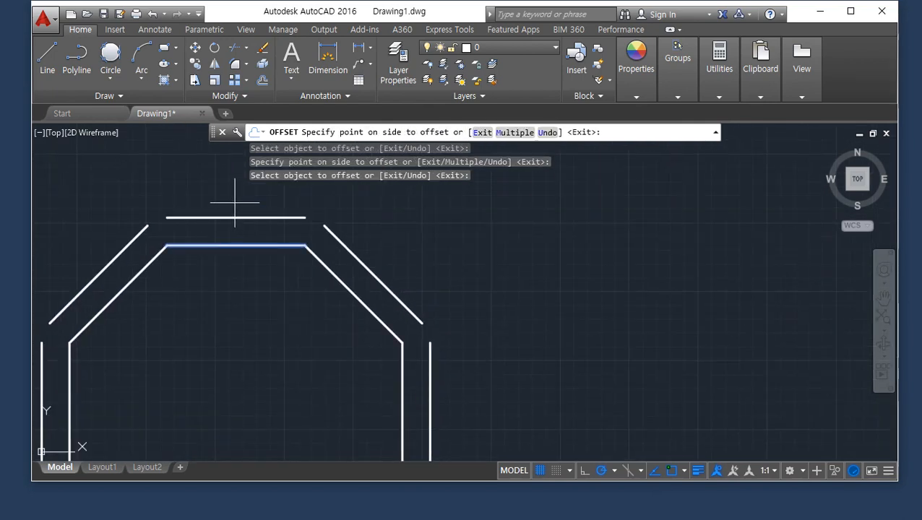
click(239, 200)
scroll(245, 294, down, 3)
scroll(299, 282, up, 3)
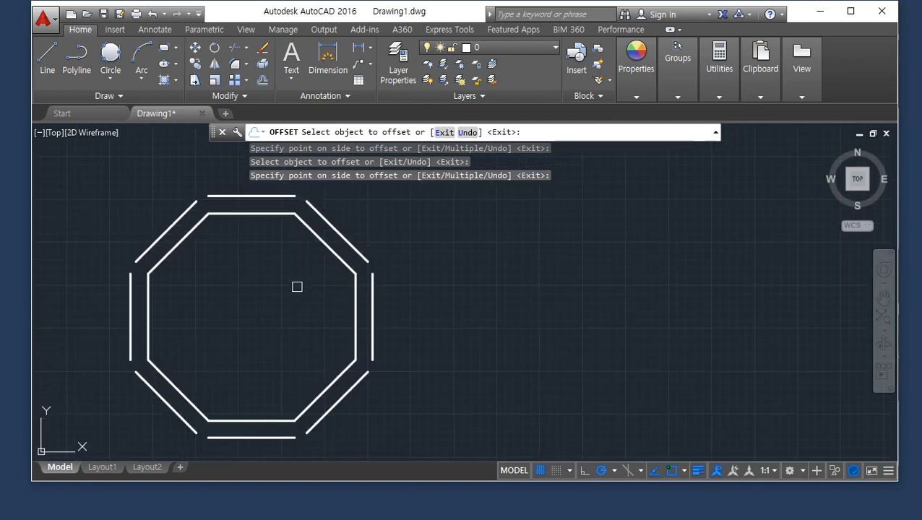
key(Return)
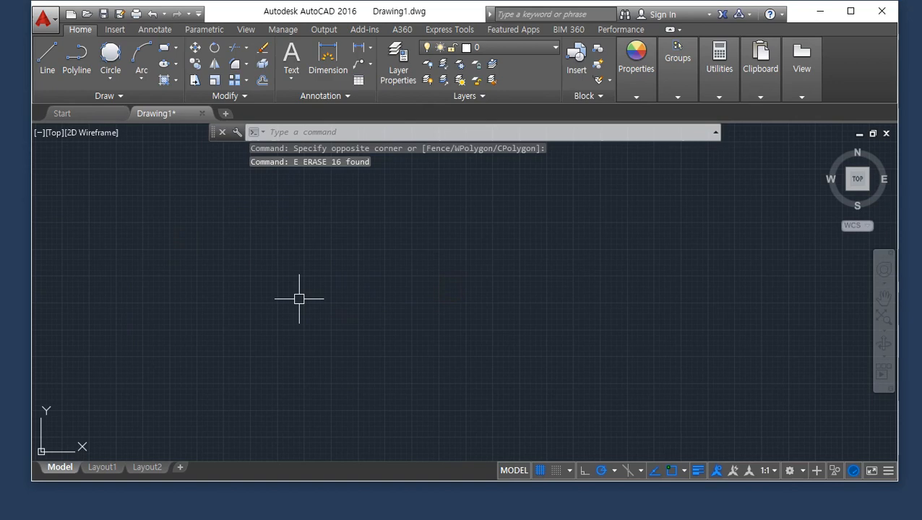
Step: Draw an L-shaped pair of lines: 50 units straight down, then 100 units horizontally to the right
text(l)
key(Return)
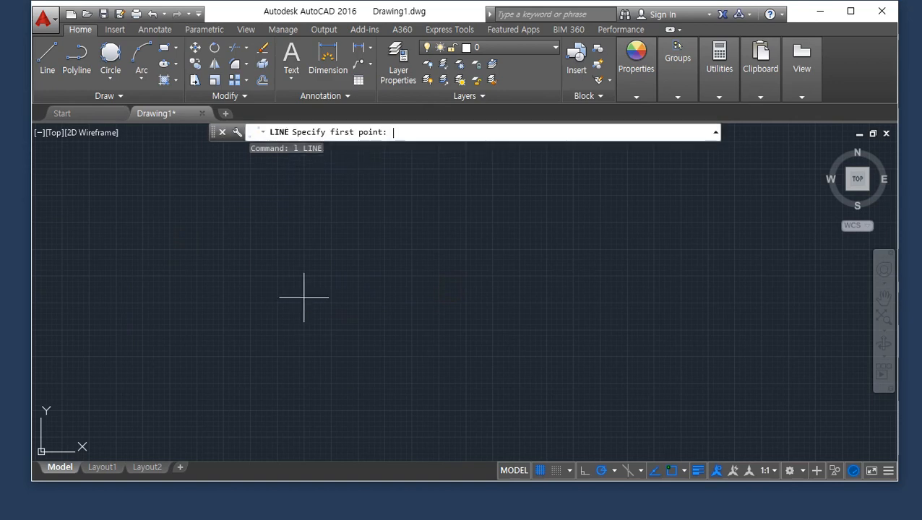
click(281, 236)
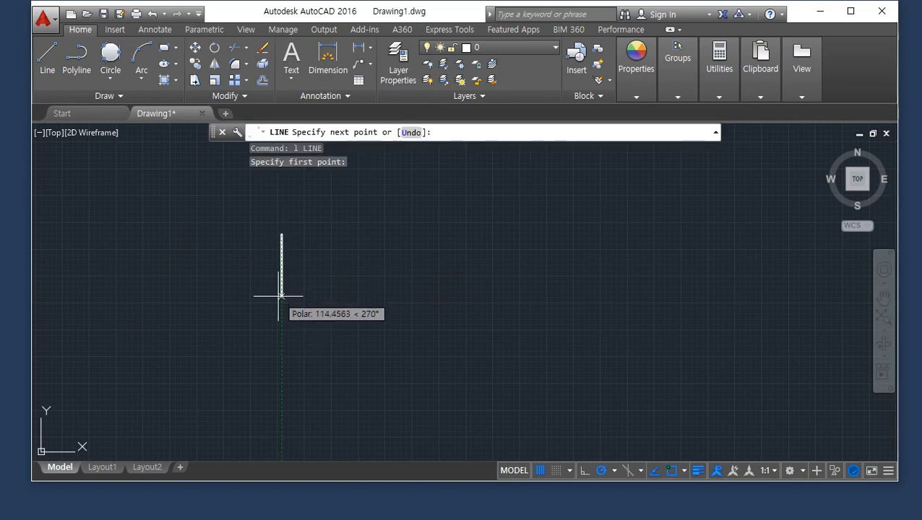
text(50)
key(Return)
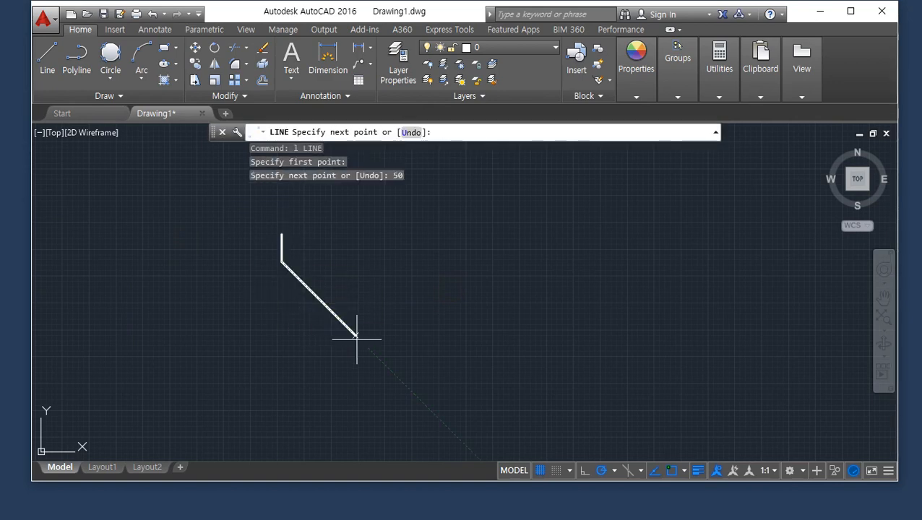
text(100)
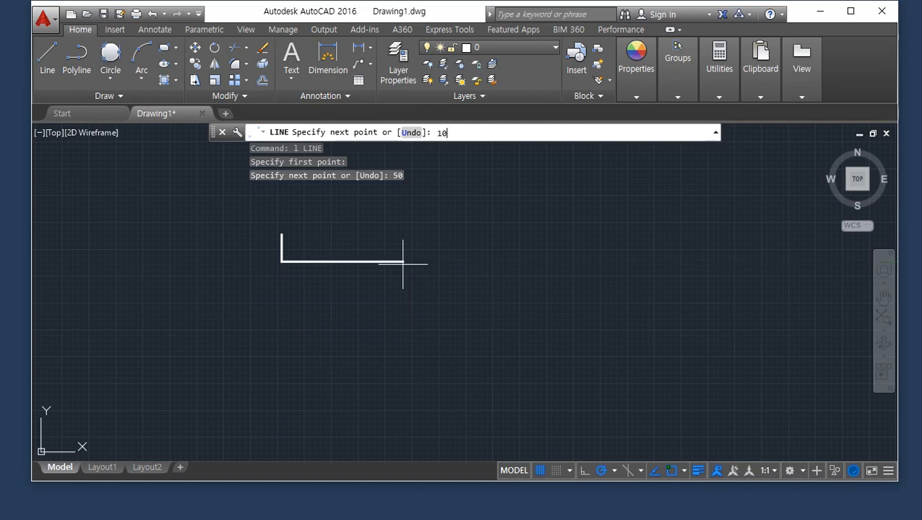
key(Return)
key(Return)
Step: Offset the 100-unit horizontal line upward by 50 units to form the rectangle's top side
scroll(280, 262, up, 3)
mouse_move(280, 262)
middle_down()
mouse_move(343, 323)
mouse_move(339, 354)
middle_up()
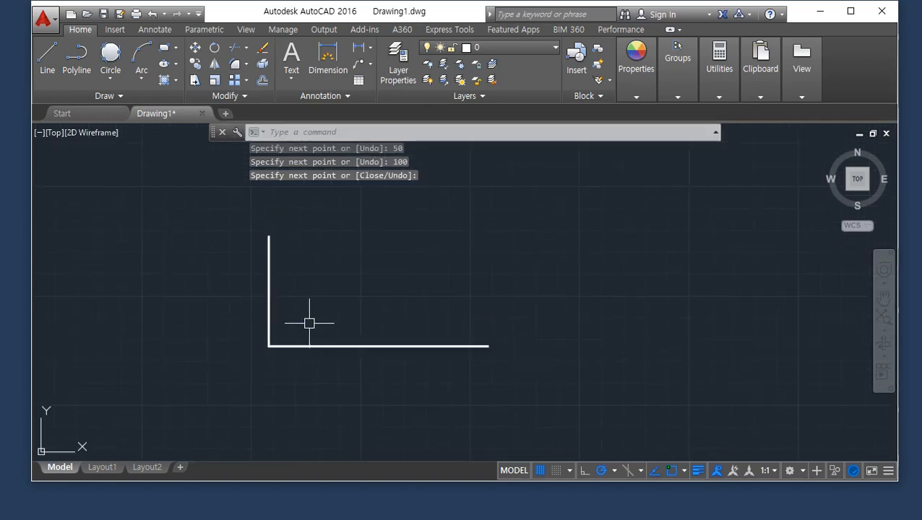
text(o)
key(Return)
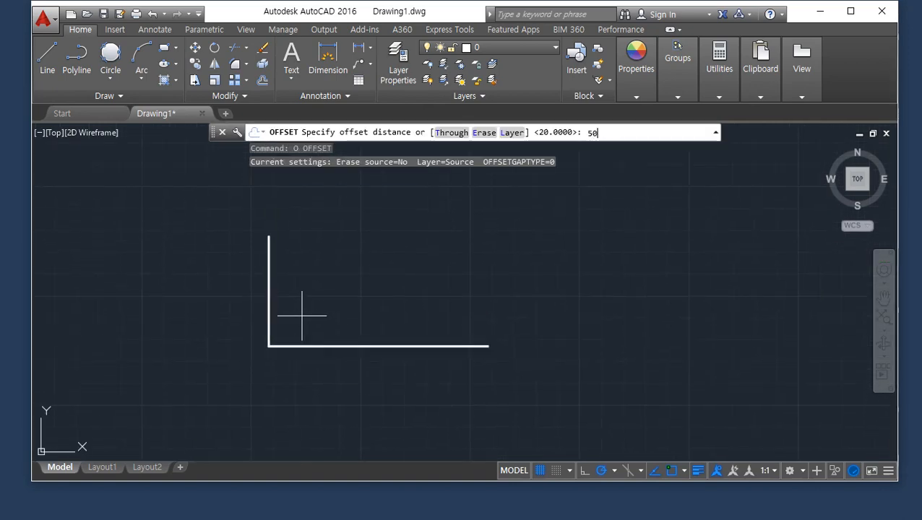
text(50)
key(Return)
click(329, 345)
click(330, 280)
key(Return)
Step: Offset the 50-unit vertical line 100 units to the right to complete the rectangle
key(Return)
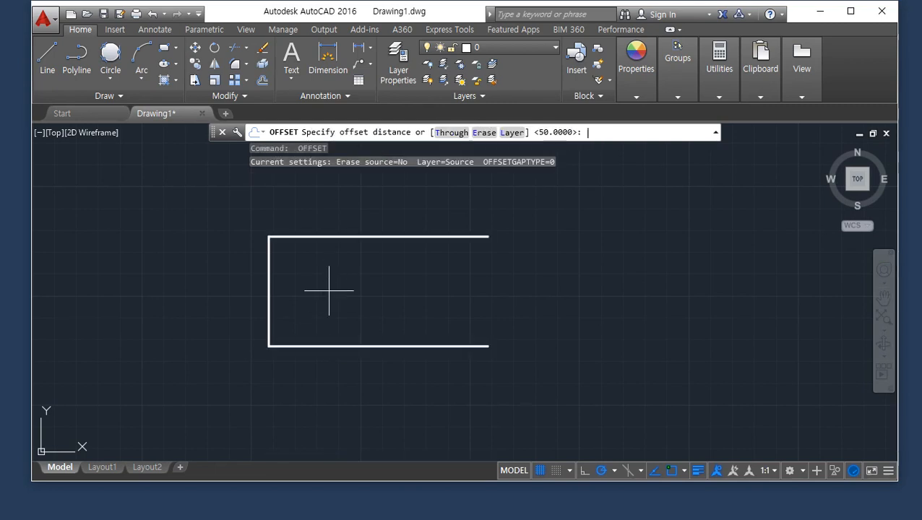
text(100)
key(Return)
click(269, 304)
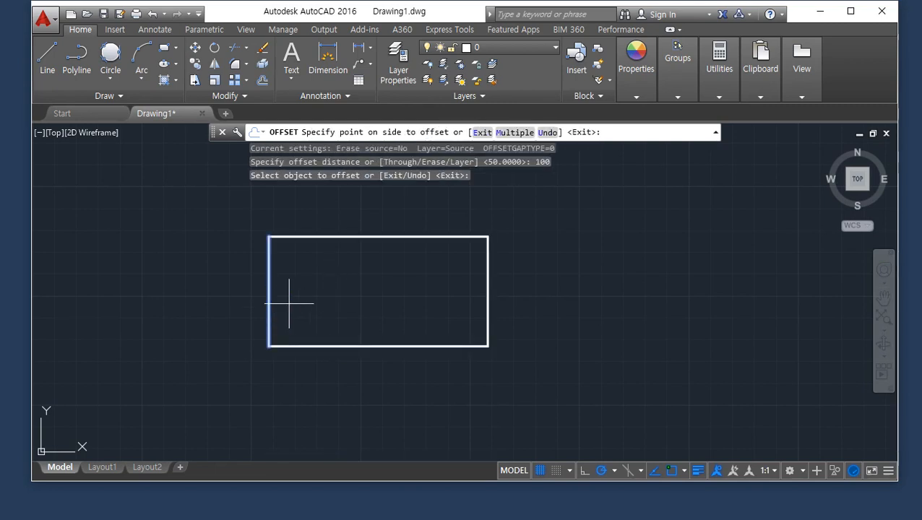
click(435, 302)
key(Return)
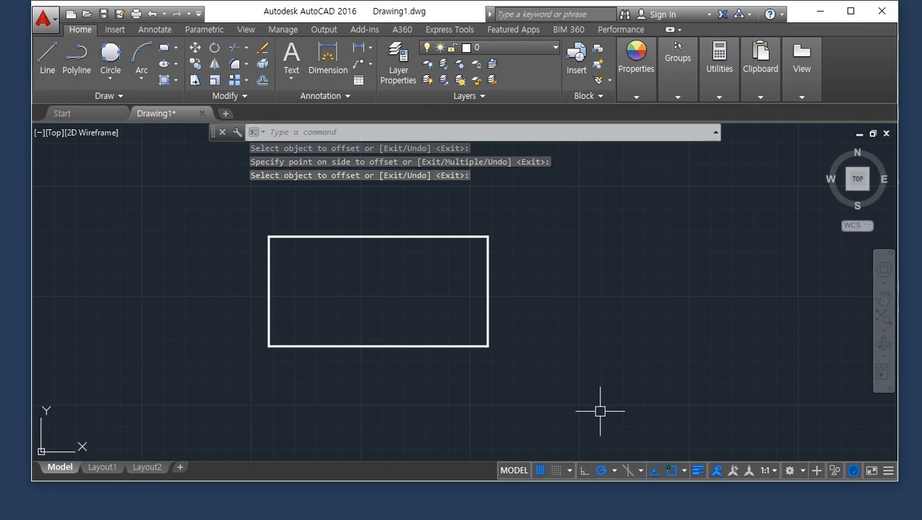
Step: To the right of the rectangle, draw a 100-unit line at 180° and continue it with a 50-unit segment at 90°
middle_drag(599, 411, 530, 411)
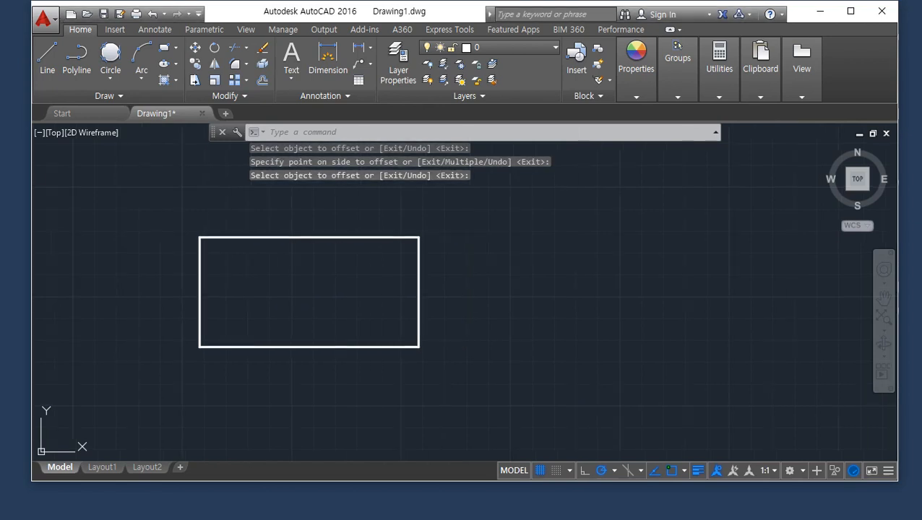
text(l)
key(Return)
middle_drag(502, 314, 310, 305)
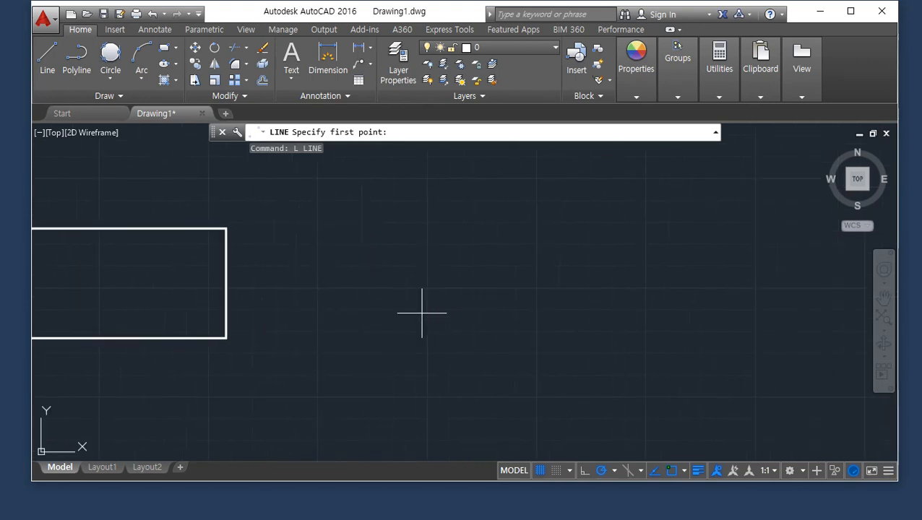
click(660, 338)
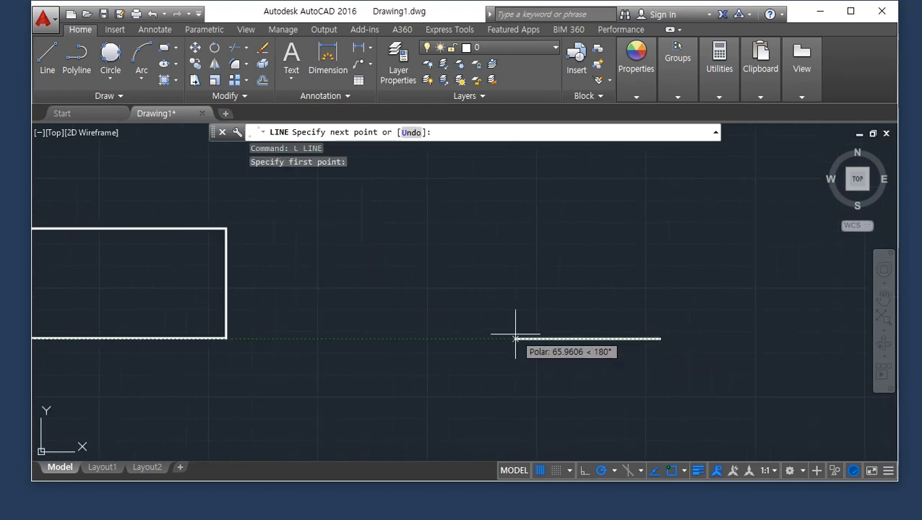
text(10)
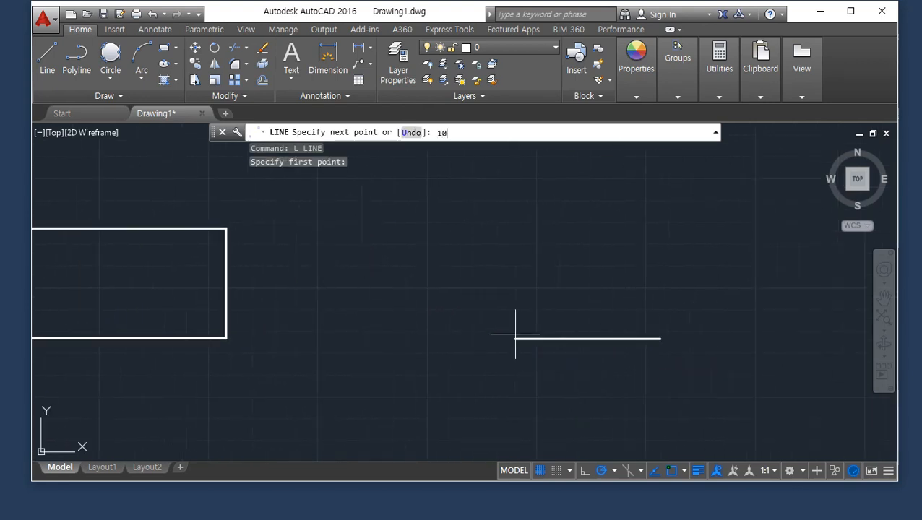
text(0)
key(Return)
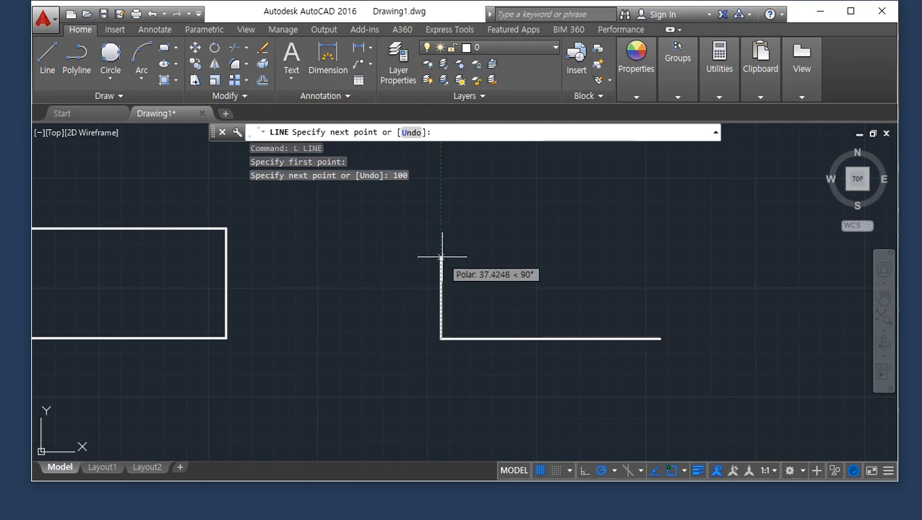
text(50)
key(Return)
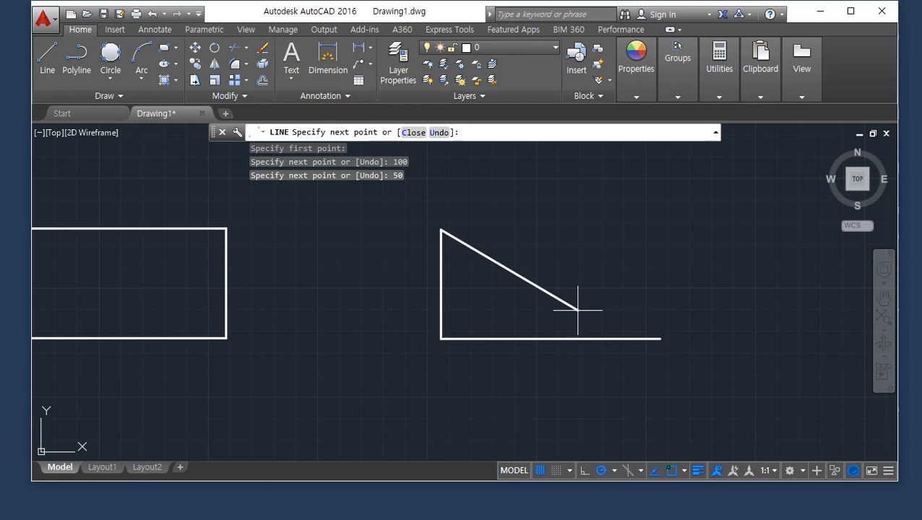
Step: Finish the L-shaped pair of lines and offset its 100-unit horizontal line upward by 50 units
key(Return)
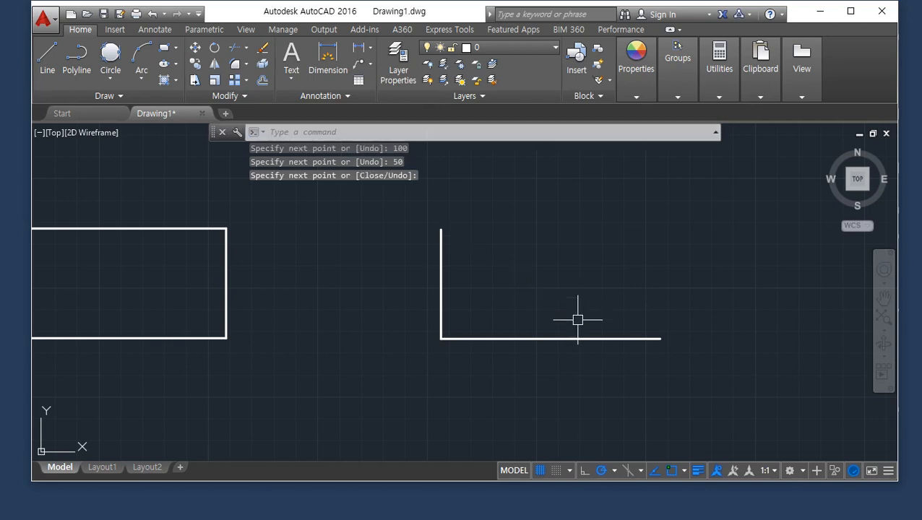
text(o)
key(Return)
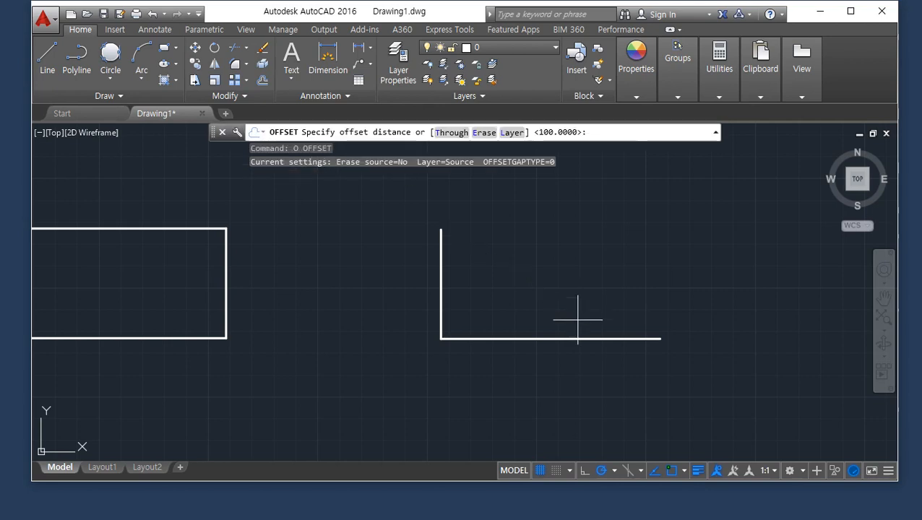
text(50)
key(Return)
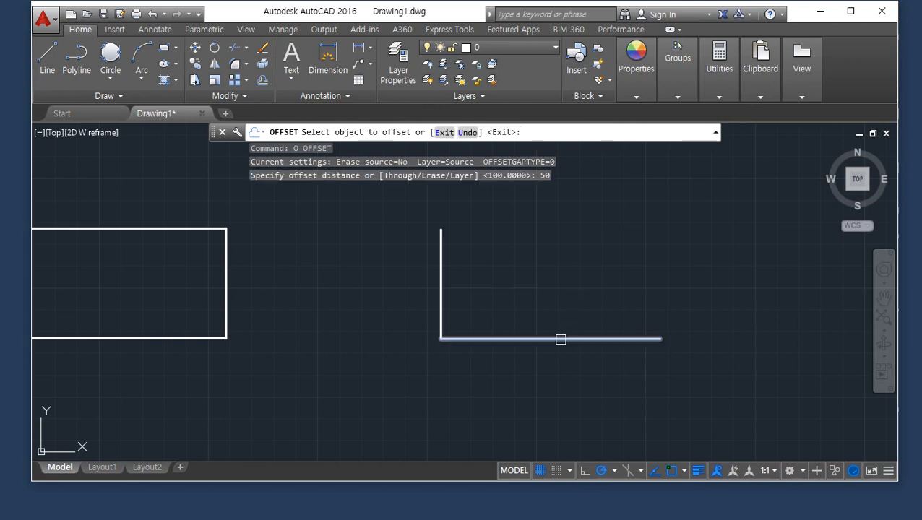
click(560, 338)
key(Return)
Step: Offset the 50-unit vertical line 100 units to the right to close the second rectangle
key(Return)
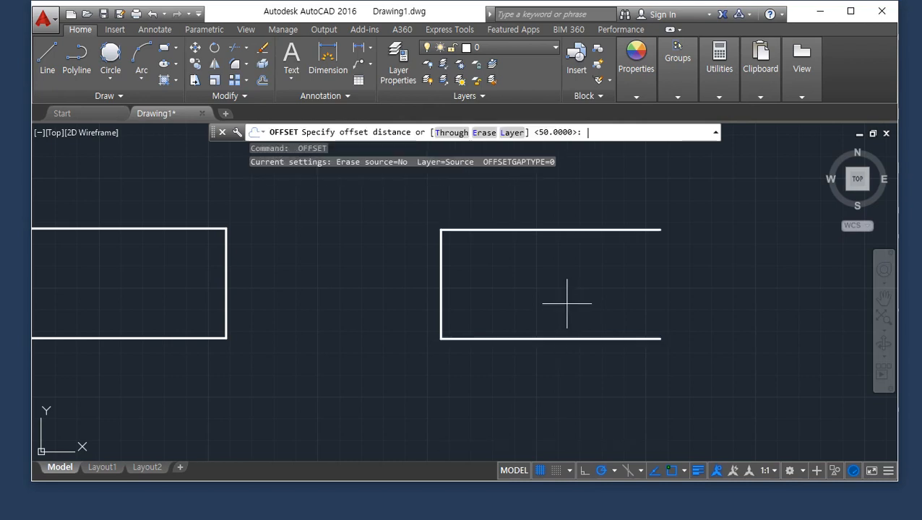
key(Return)
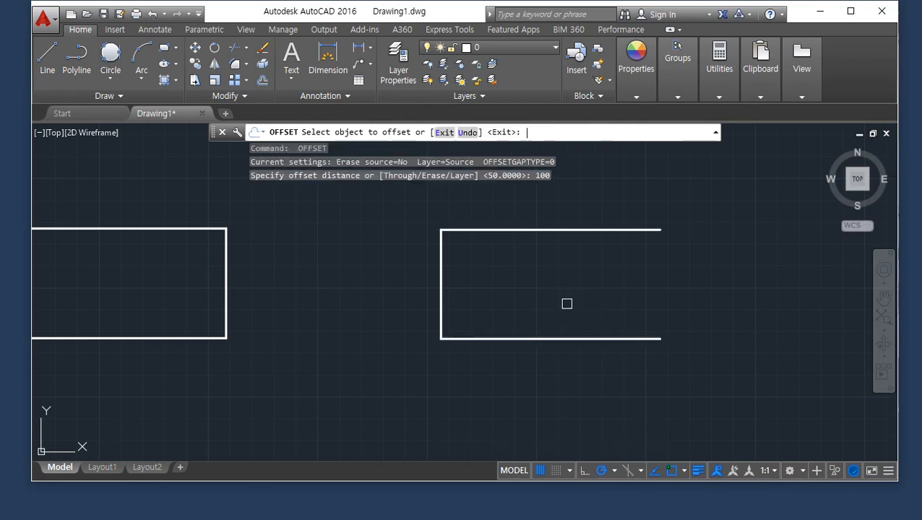
click(440, 289)
click(640, 289)
key(Return)
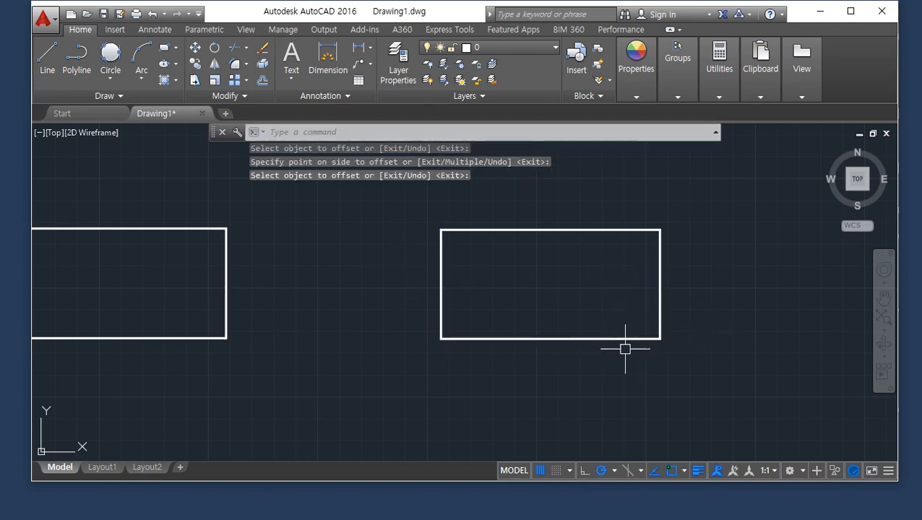
Step: Select both rectangles and erase them from the drawing
middle_drag(482, 338, 557, 345)
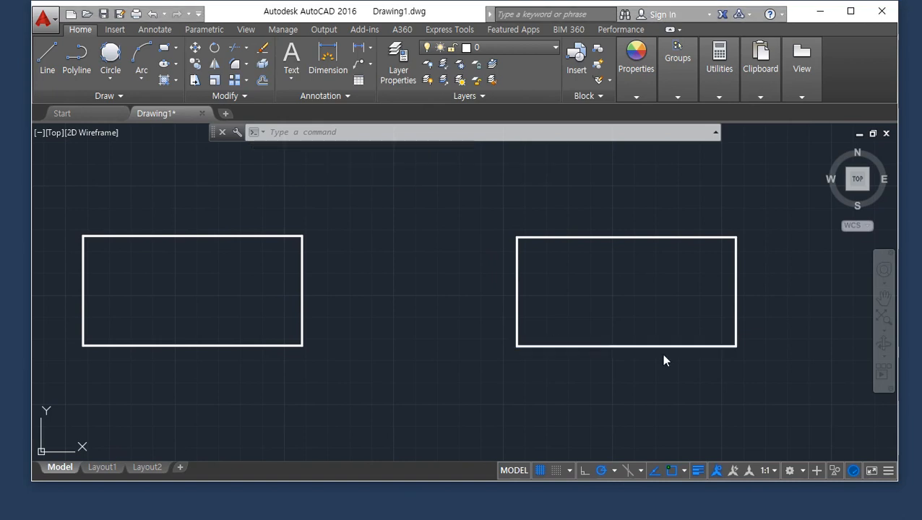
click(808, 395)
click(70, 188)
key(Escape)
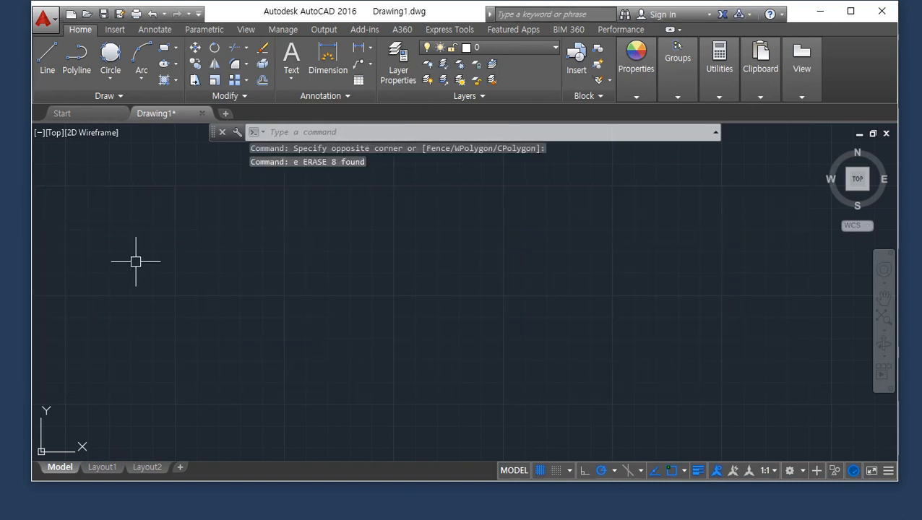
text(z)
key(Return)
text(a)
key(Return)
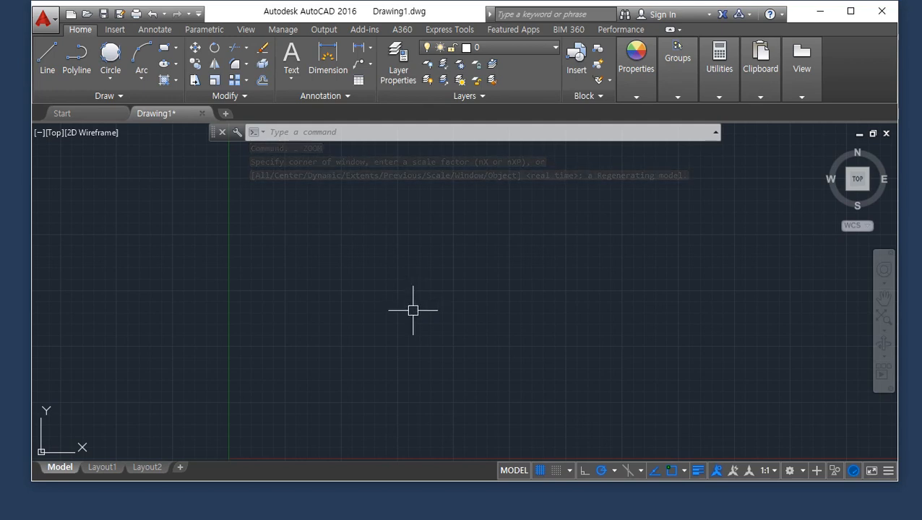
text(l)
key(Return)
click(341, 325)
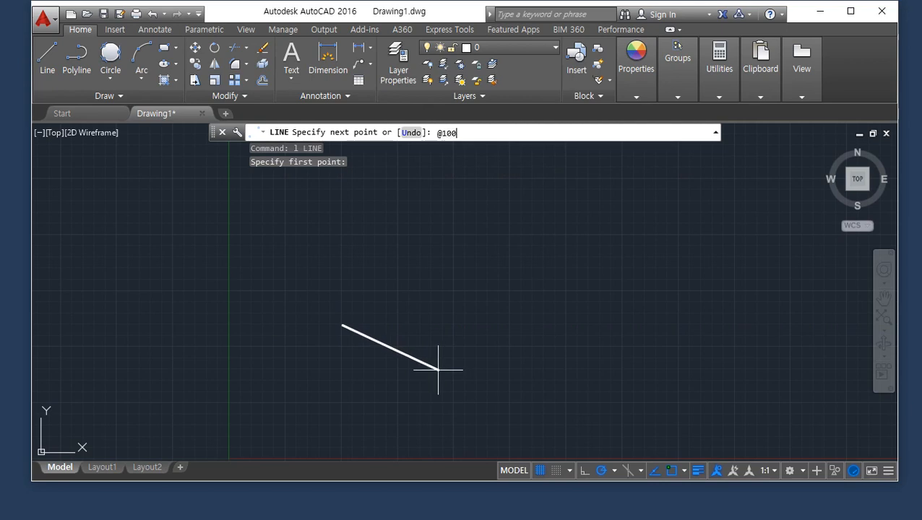
key(Return)
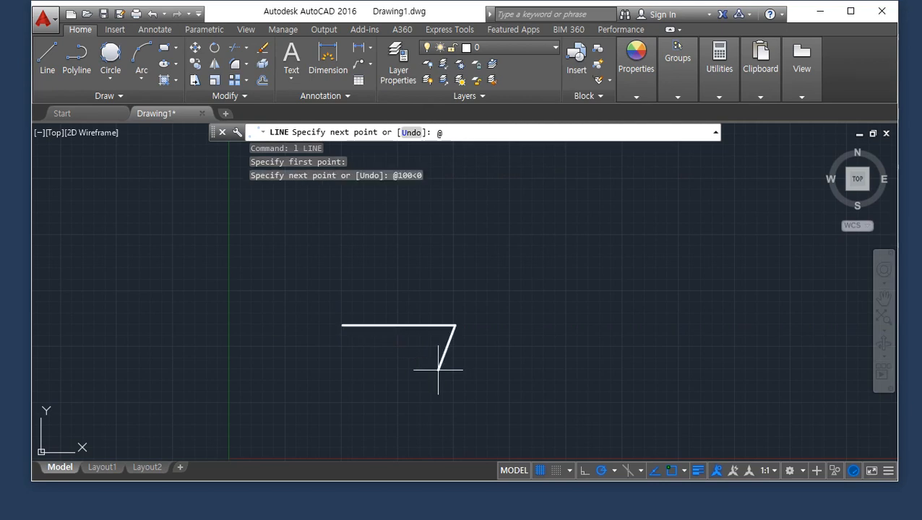
key(Return)
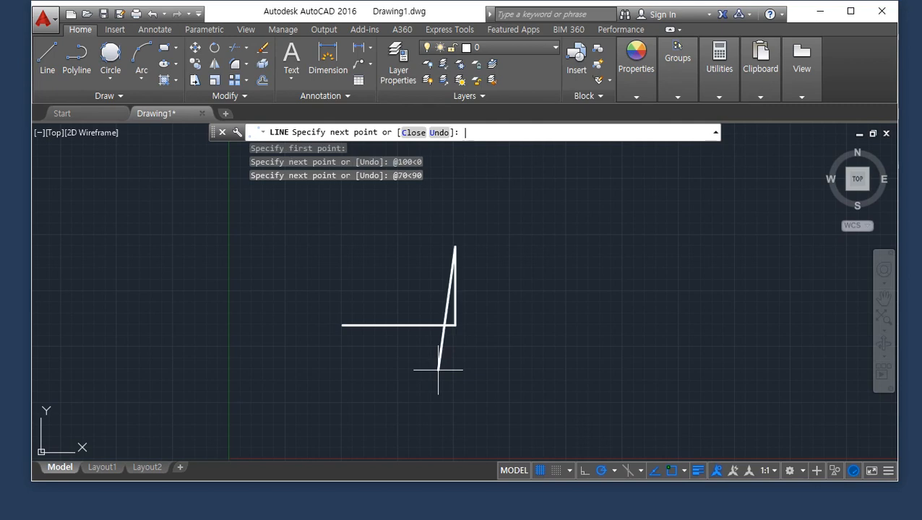
text(@100<180)
key(Return)
text(c)
key(Return)
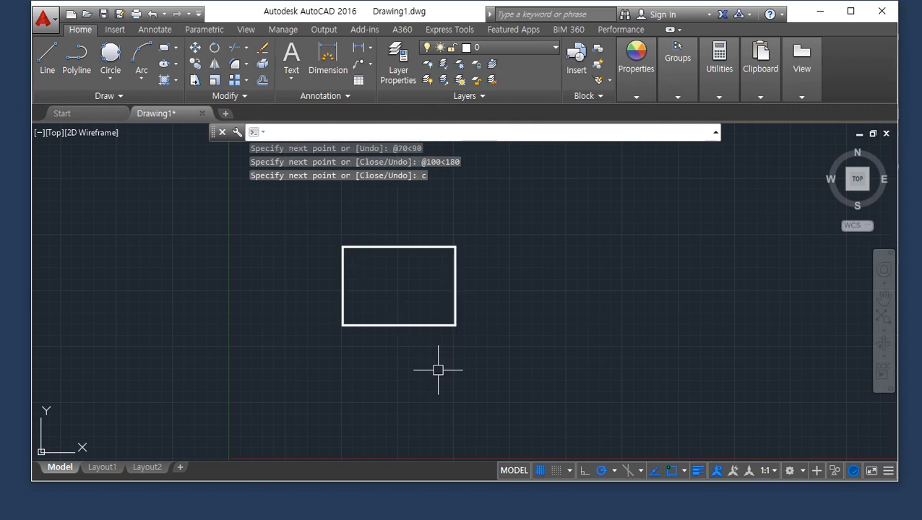
Step: Beside the first rectangle, draw a closed one with polar tracking: 100 units right, 70 units up and 100 units left
middle_drag(354, 346, 276, 356)
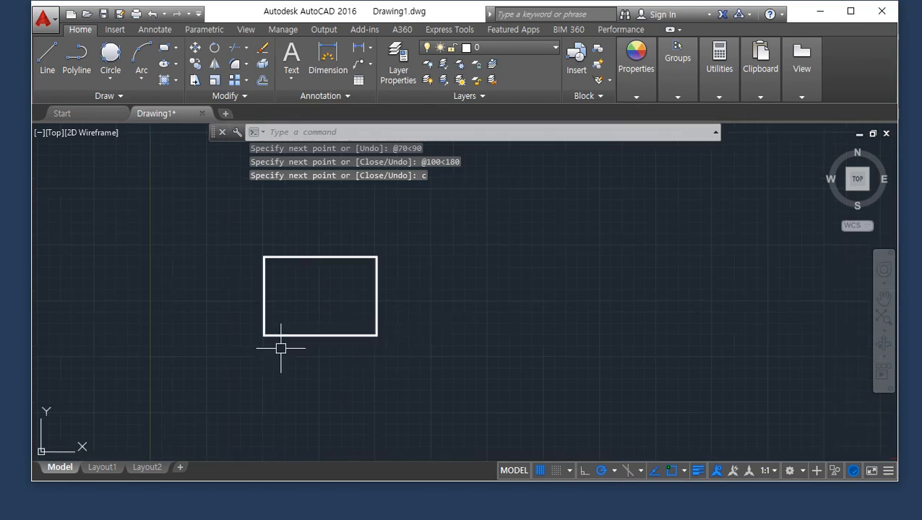
text(l)
key(Return)
click(453, 325)
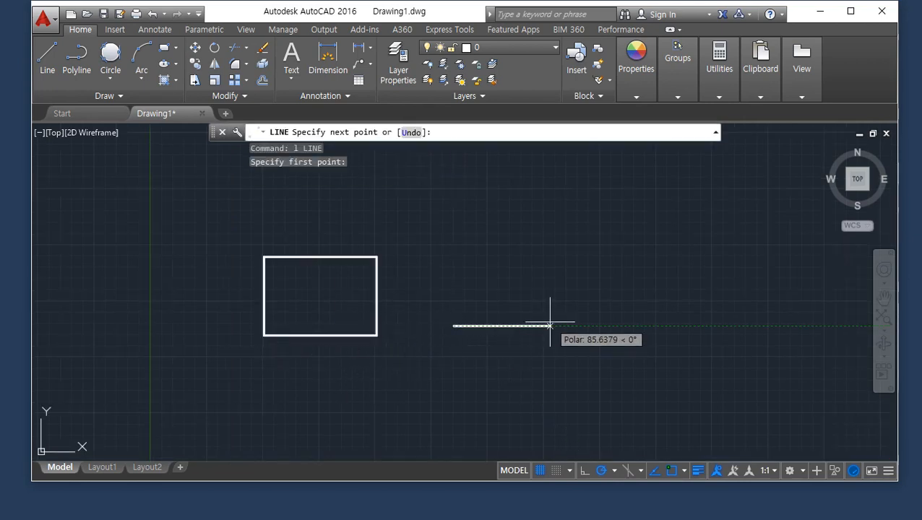
text(100)
key(Return)
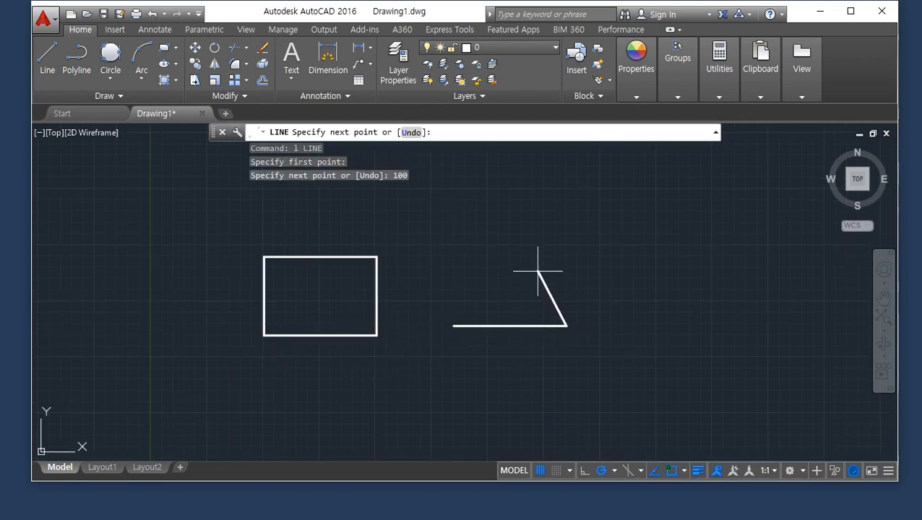
text(70)
key(Return)
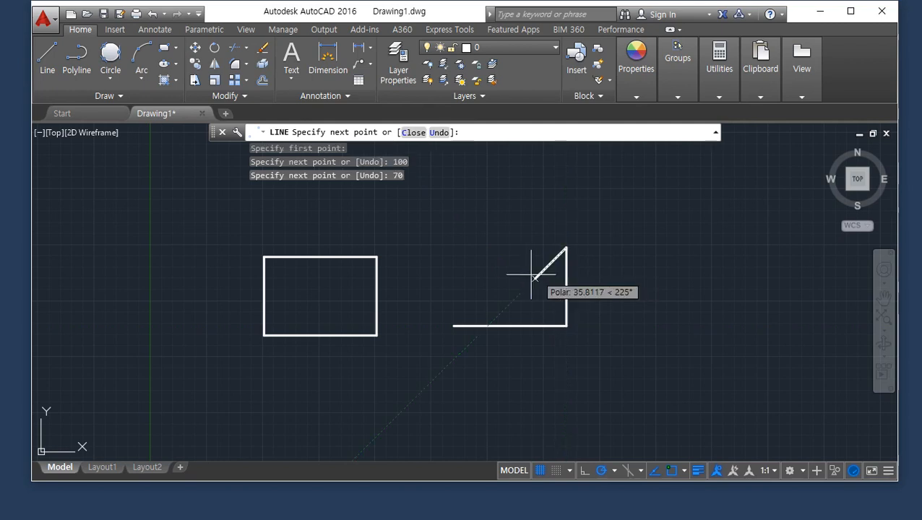
text(100)
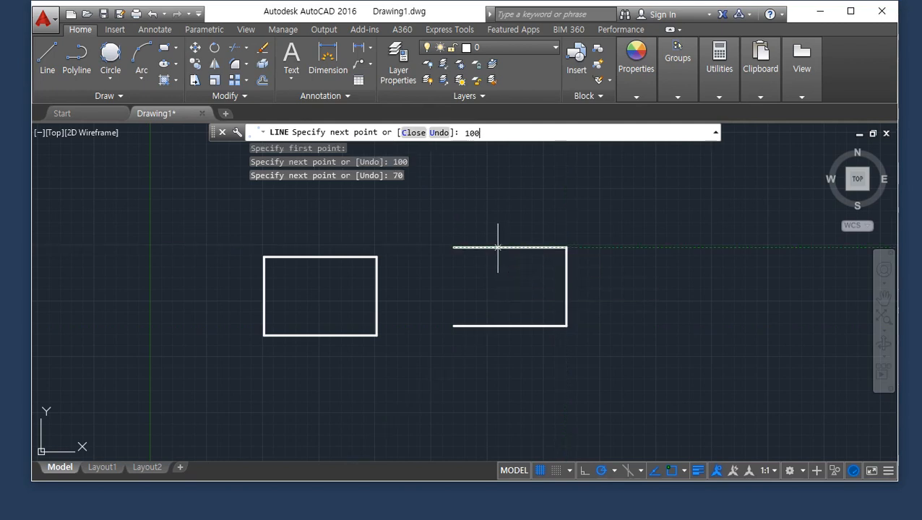
key(Return)
text(c)
key(Return)
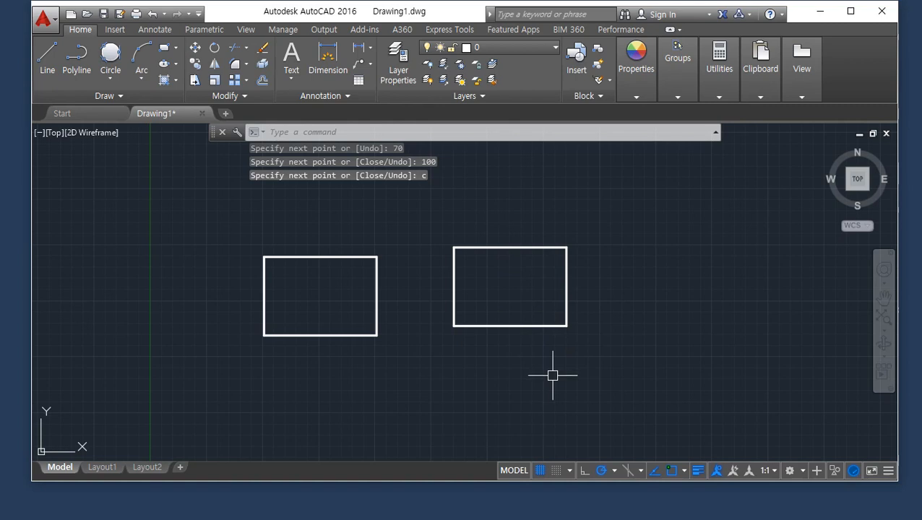
Step: Select both 100 by 70 rectangles and erase them
click(685, 187)
click(138, 384)
text(e)
key(Return)
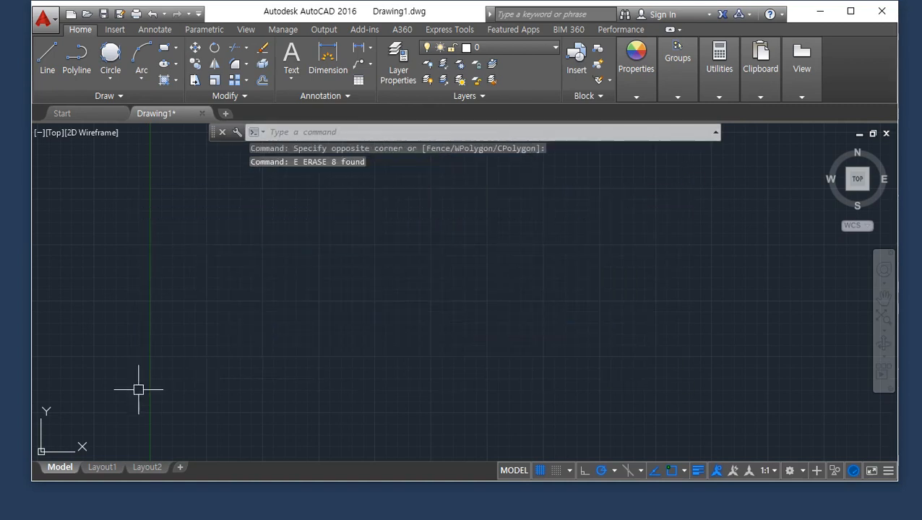
text(l)
key(Return)
click(223, 345)
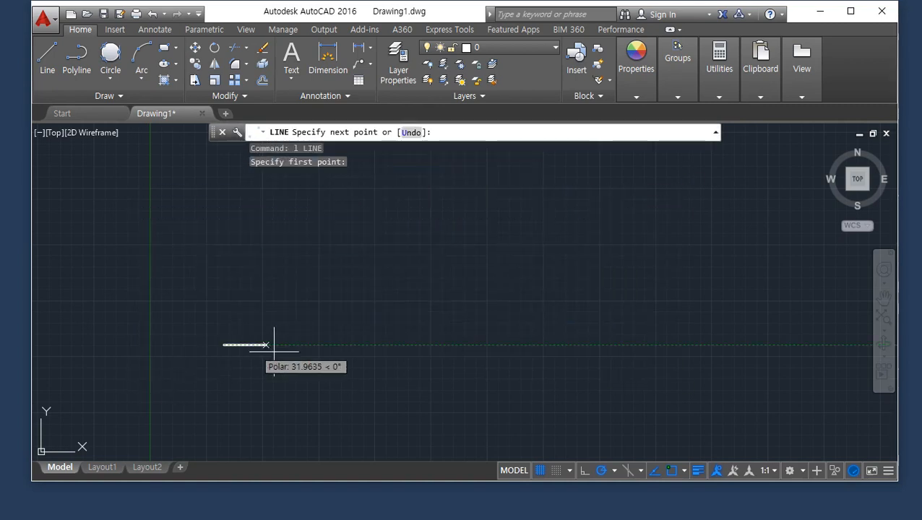
click(619, 345)
key(Return)
key(Return)
click(274, 380)
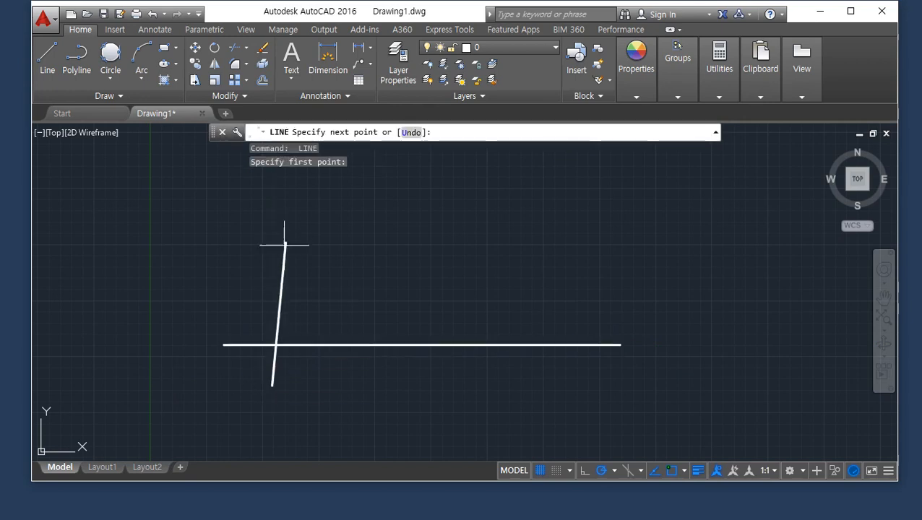
middle_drag(274, 350, 269, 380)
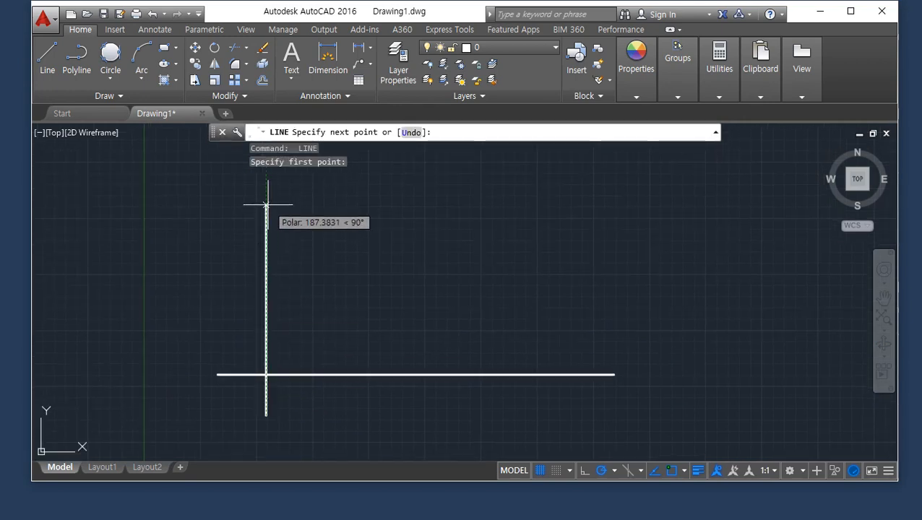
key(Escape)
key(Escape)
click(319, 391)
click(274, 344)
key(Delete)
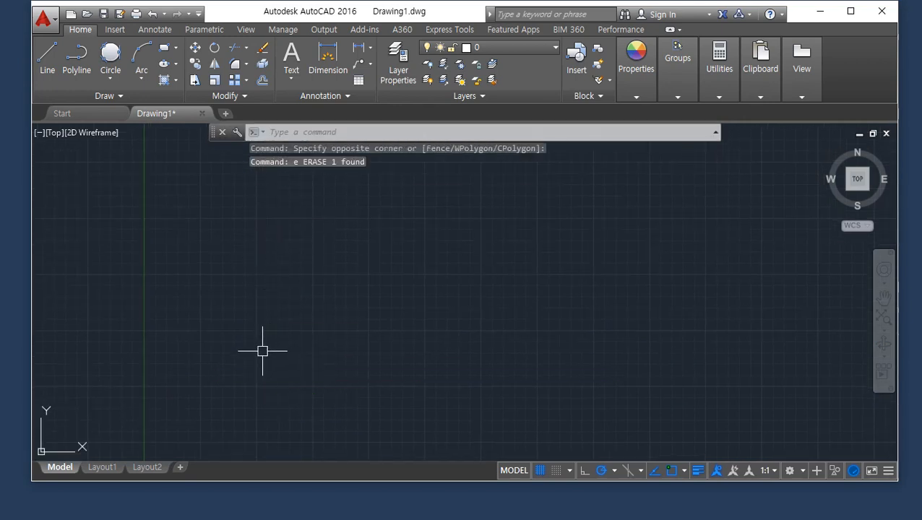
Step: Draw two connected lines: 100 units horizontally to the right and 70 units straight up
text(l)
key(Return)
click(255, 371)
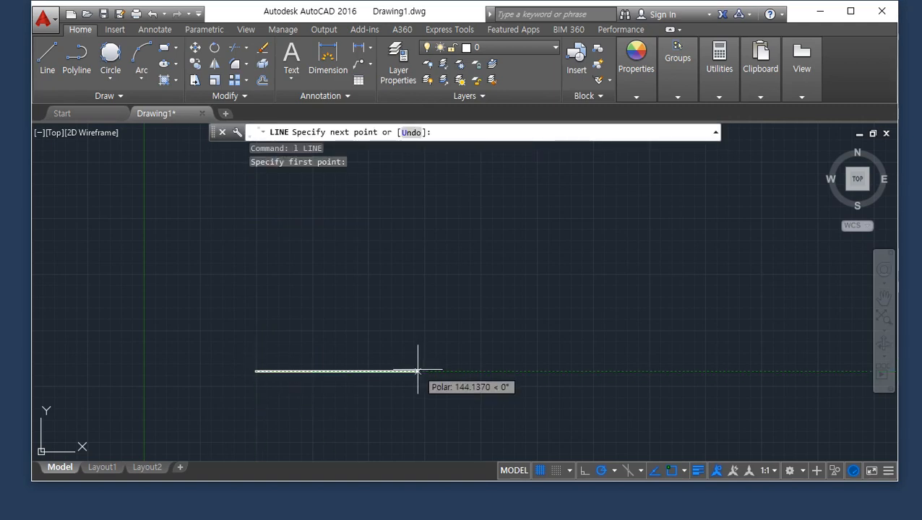
text(100)
key(Return)
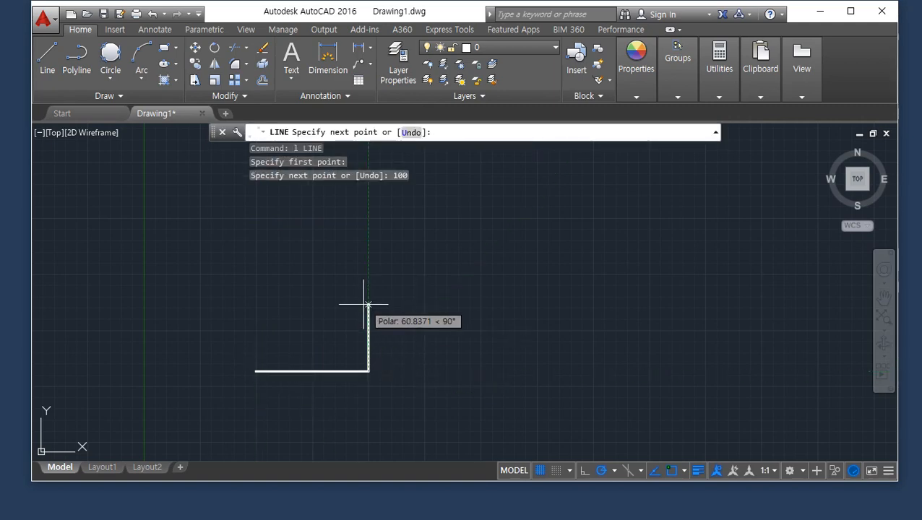
text(70)
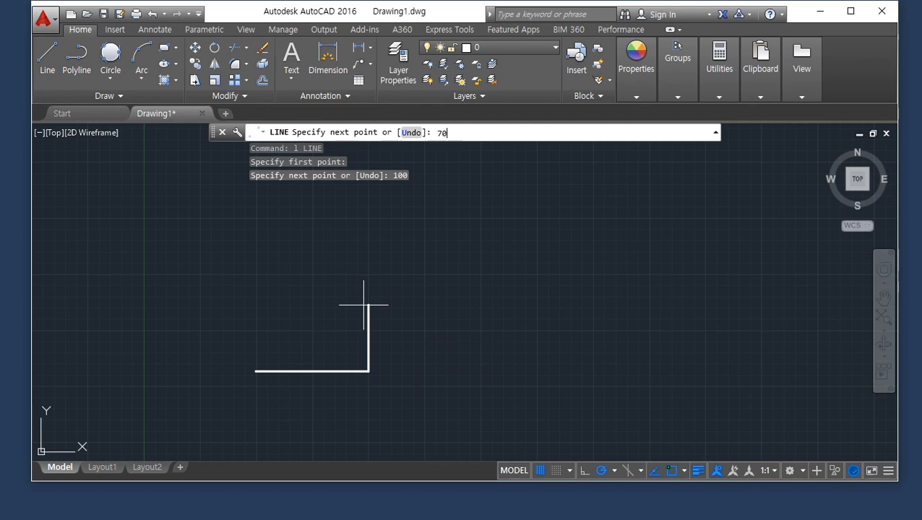
key(Return)
key(Return)
Step: Offset the 70-unit vertical line 100 units to the left
text(o)
key(Return)
text(1)
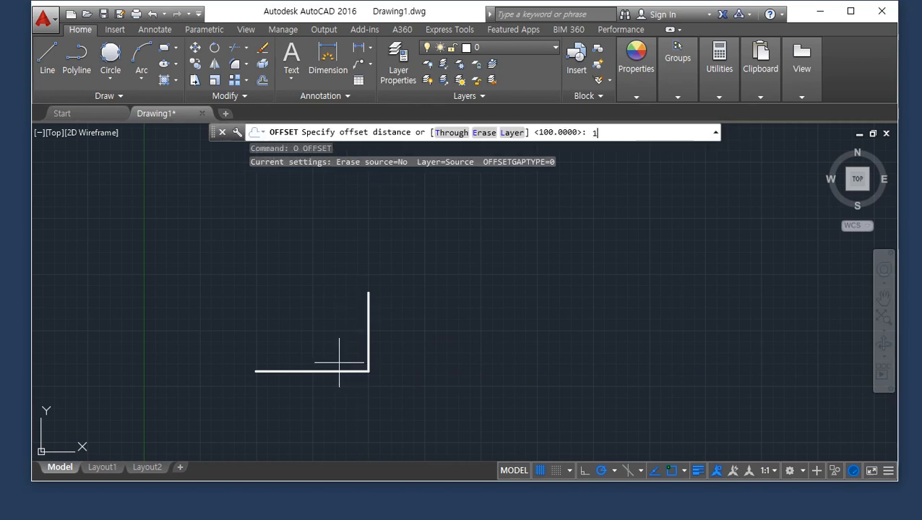
text(00)
key(Return)
click(368, 344)
click(296, 337)
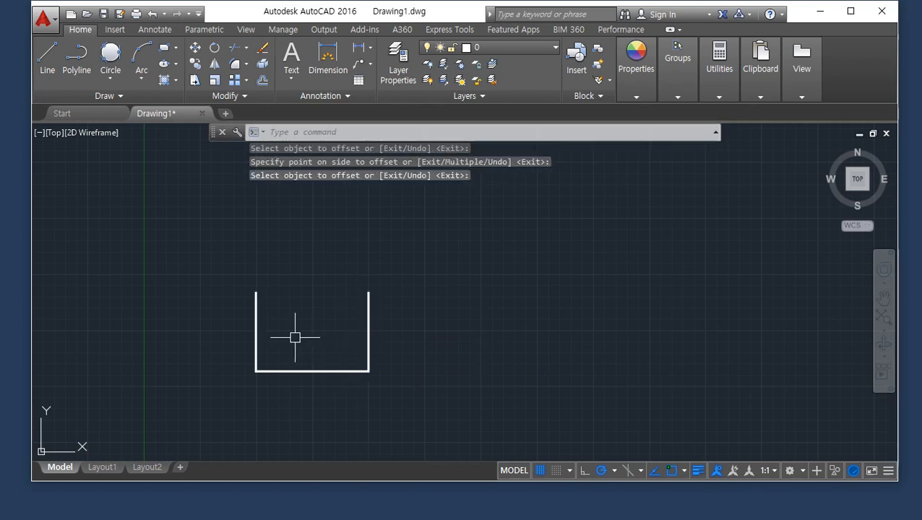
key(Escape)
Step: Offset the 100-unit horizontal line upward by 70 units to complete the rectangle
text(o)
key(Return)
text(70)
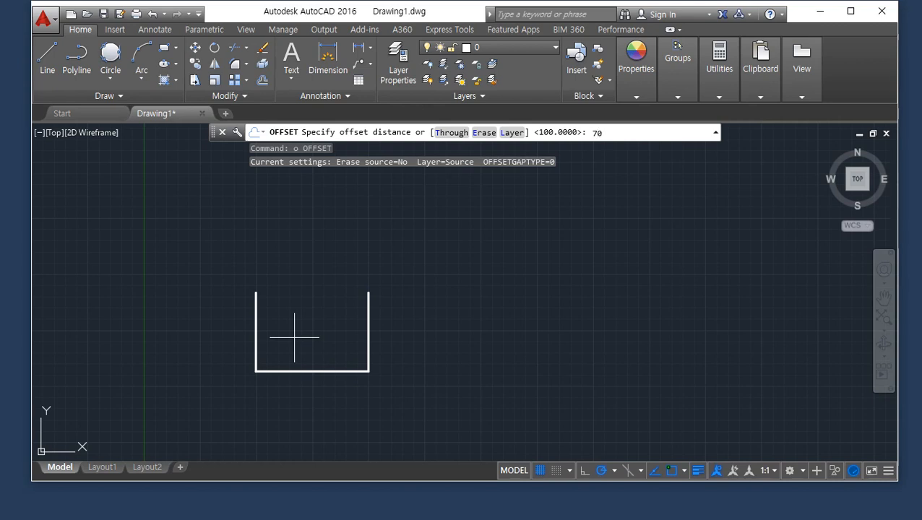
key(Return)
click(308, 371)
click(318, 329)
key(Return)
Step: Draw a vertical line from the midpoint of the rectangle's top edge to the midpoint of its bottom edge
scroll(304, 360, up, 4)
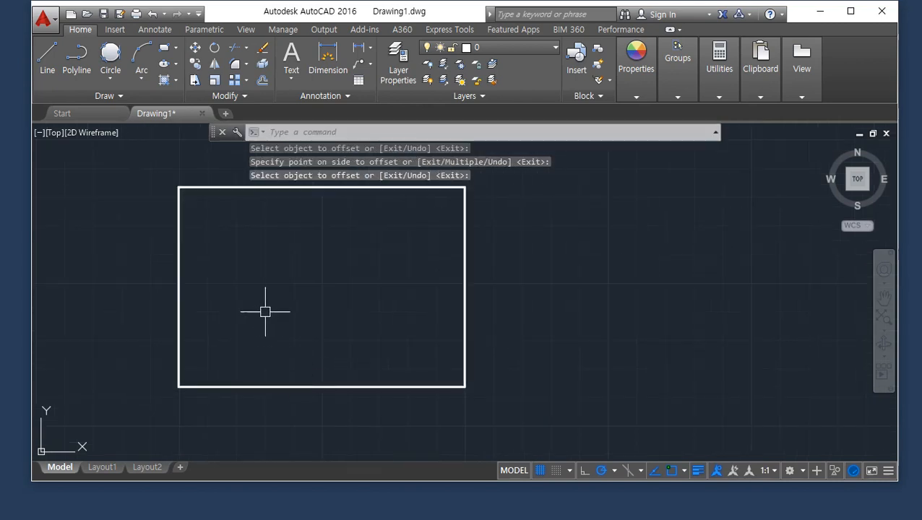
middle_drag(265, 311, 309, 331)
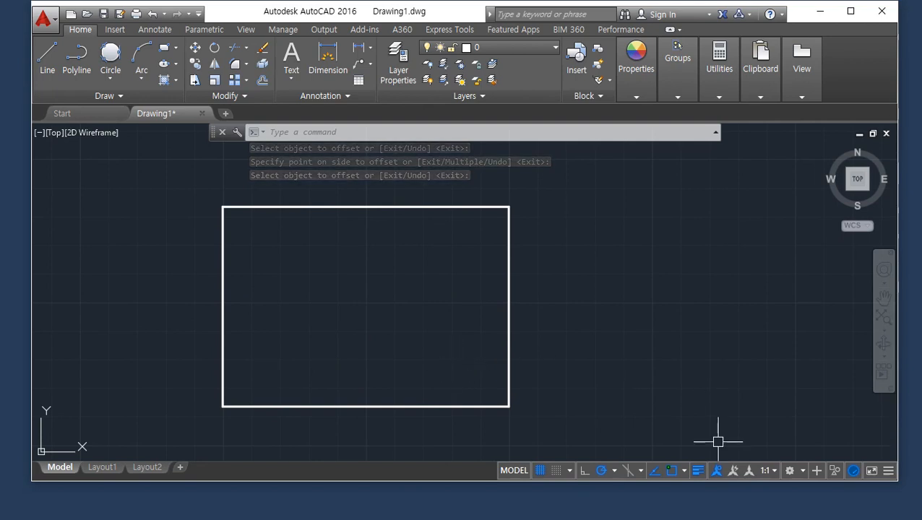
click(684, 470)
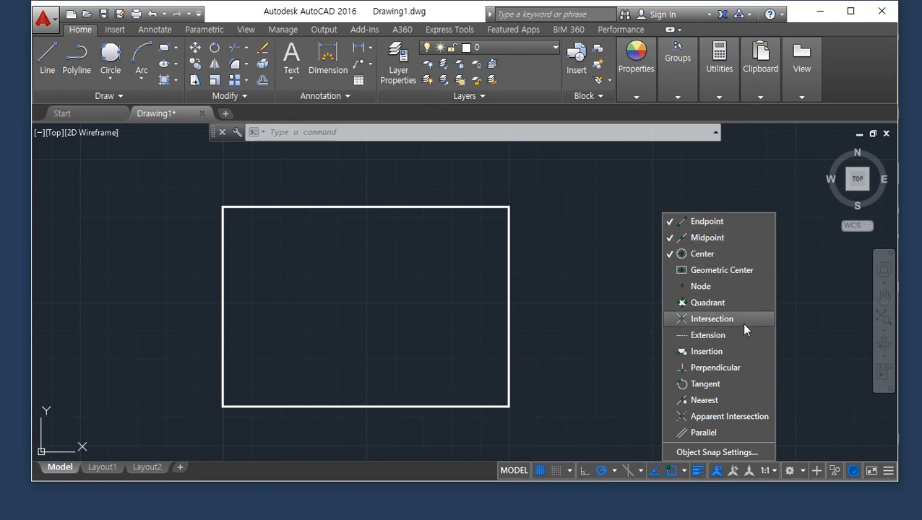
click(582, 289)
text(l)
key(Return)
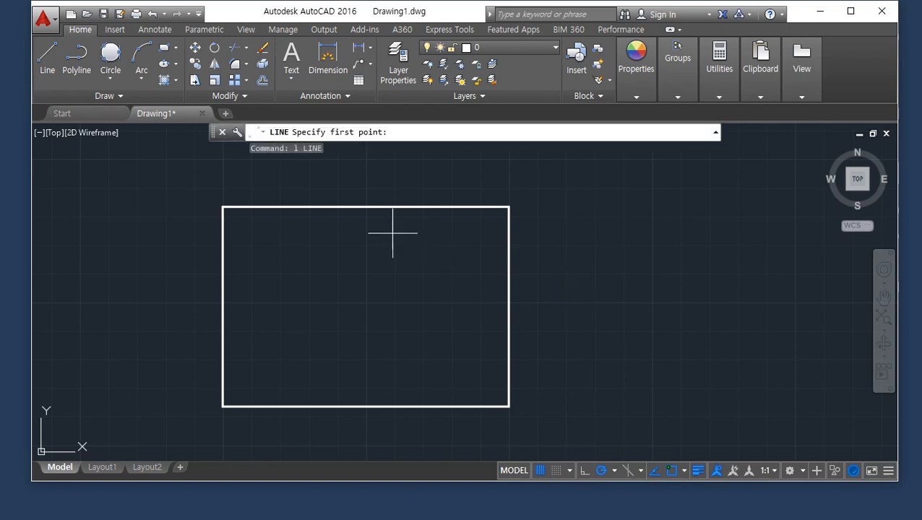
click(376, 207)
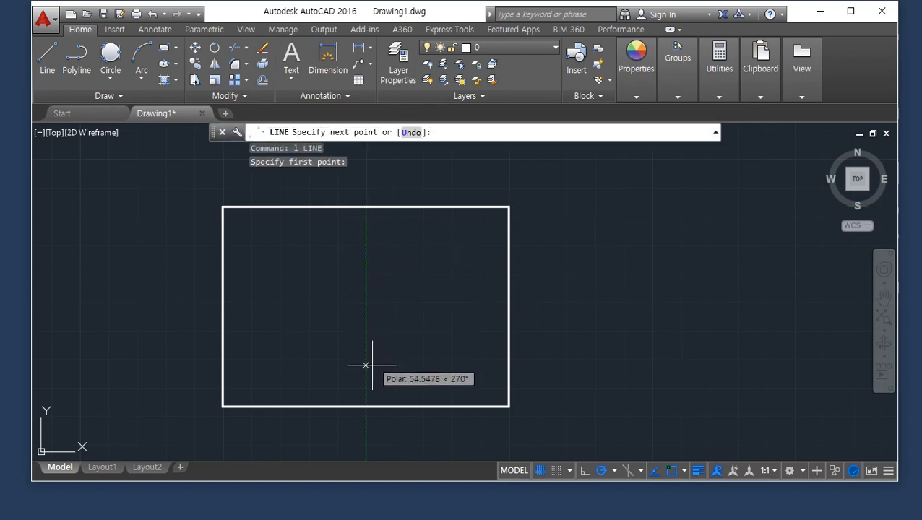
click(366, 405)
key(Return)
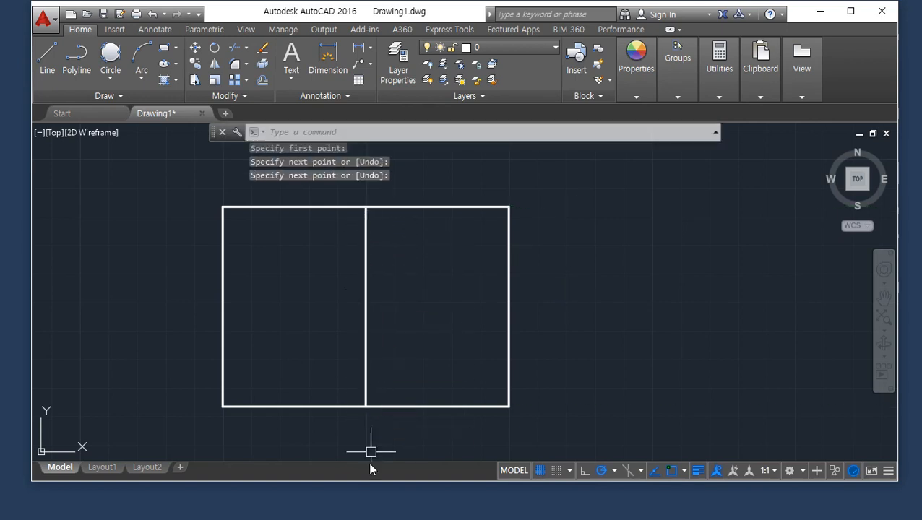
Step: Draw connected lines from the rectangle's top-left corner to the bottom edge's midpoint and up to the top-right corner
key(Return)
click(230, 210)
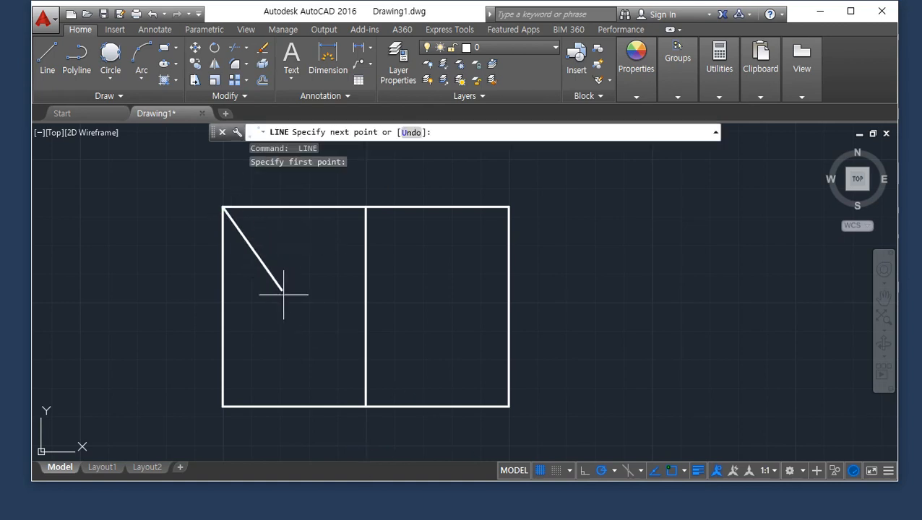
click(366, 403)
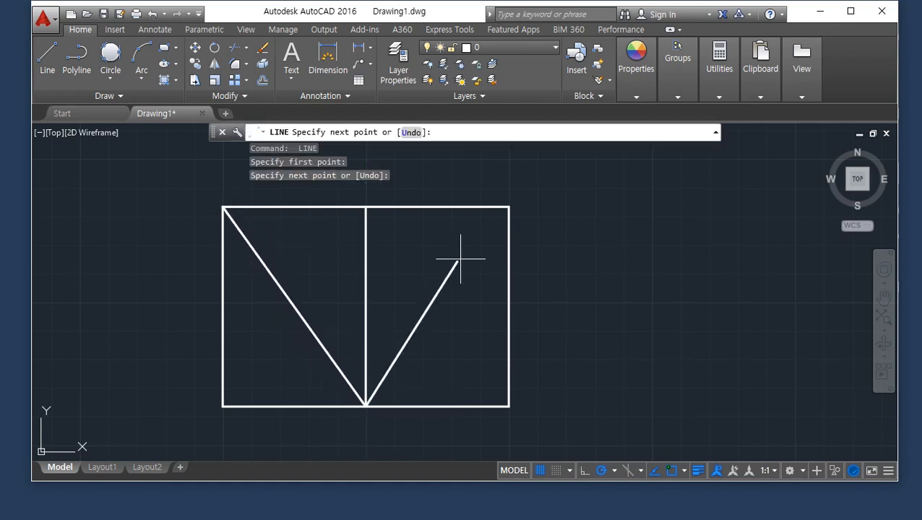
click(509, 208)
key(Return)
Step: Draw connected lines from the rectangle's bottom-right corner to the top edge's midpoint and down to the bottom-left corner
key(Return)
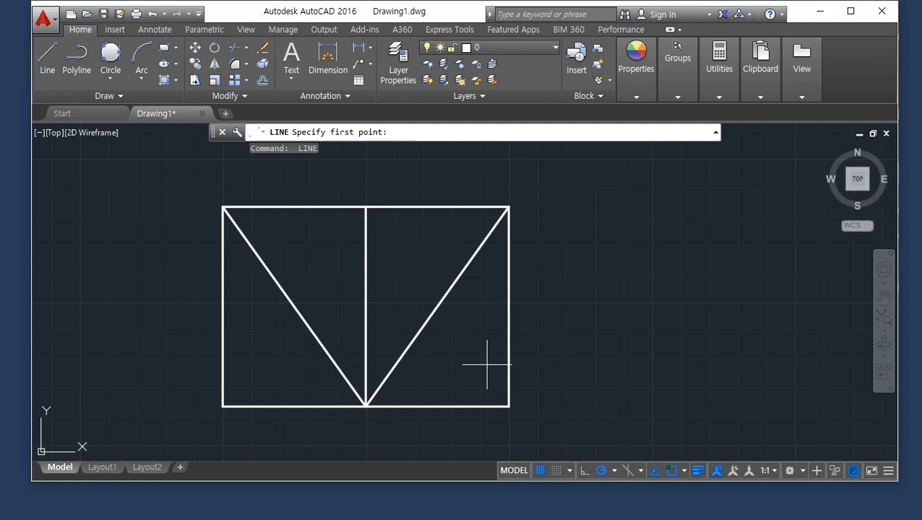
click(508, 405)
click(366, 209)
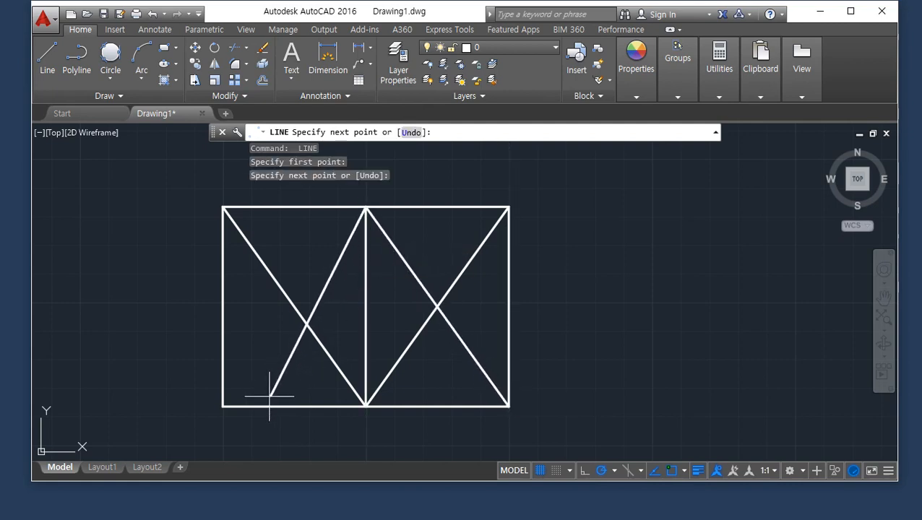
click(224, 405)
key(Return)
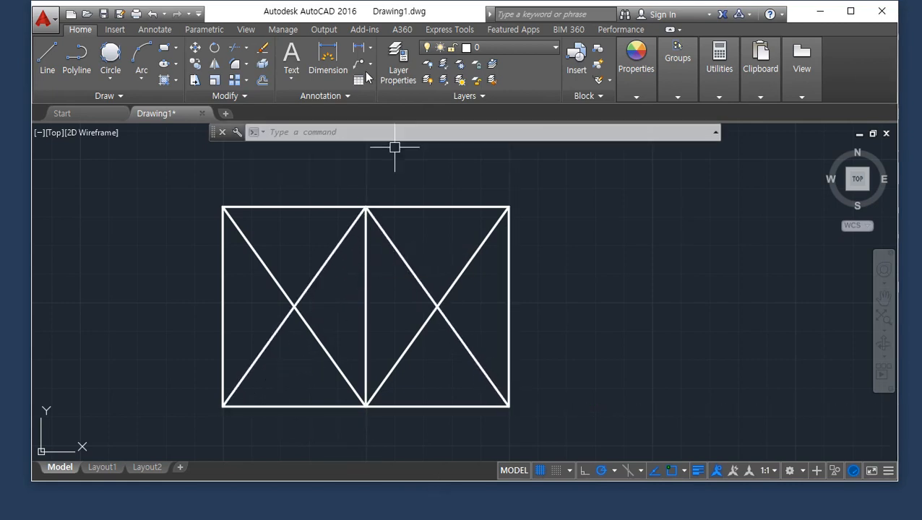
Step: Draw connected lines from the top-left corner to the crossing of the right half's diagonals and back to the bottom-left corner
click(118, 207)
text(L)
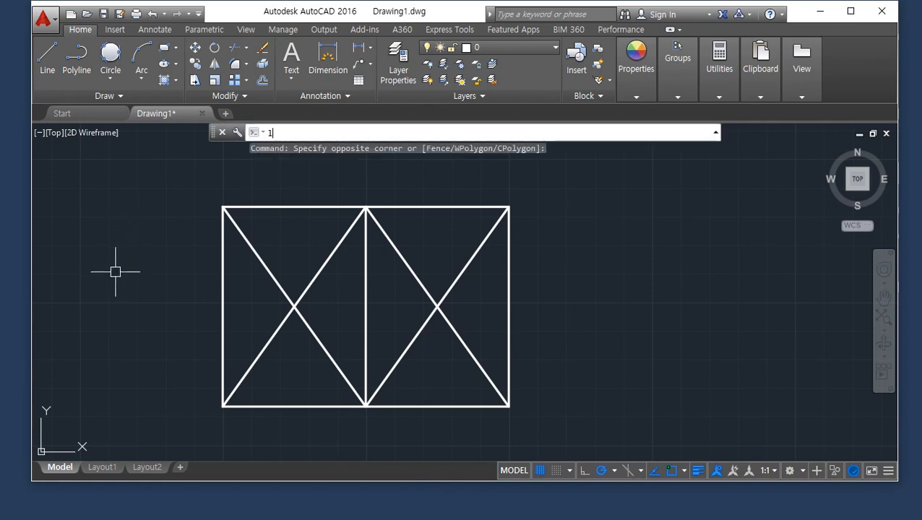
key(Return)
click(223, 208)
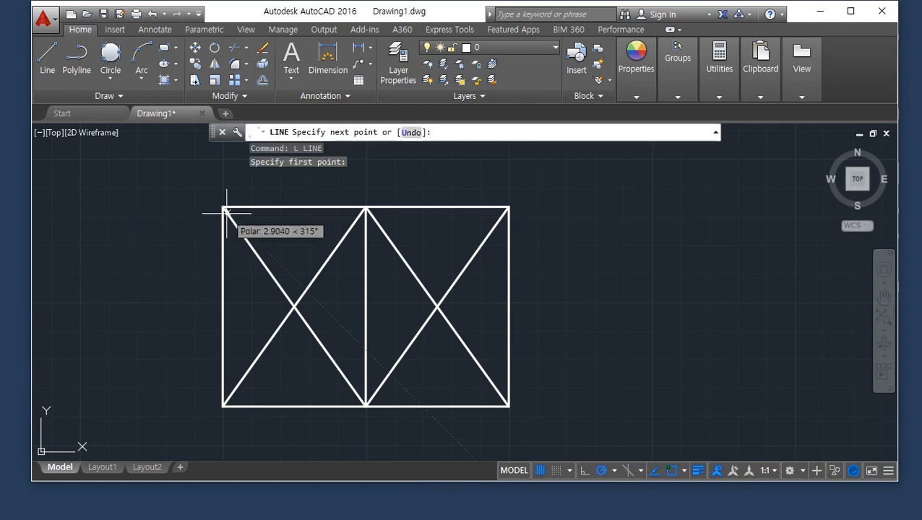
click(436, 307)
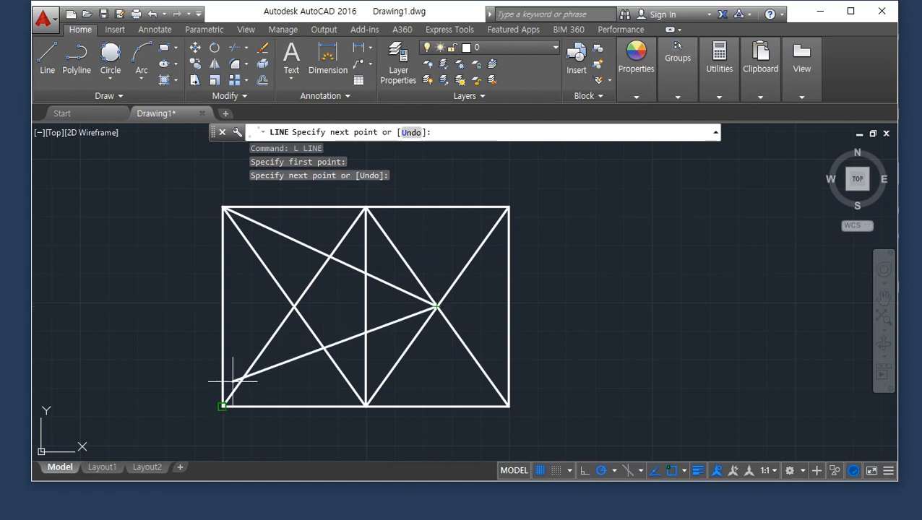
click(225, 408)
key(Return)
Step: Draw connected lines from the top-right corner to the crossing of the left half's diagonals and back to the bottom-right corner
text(L)
key(Return)
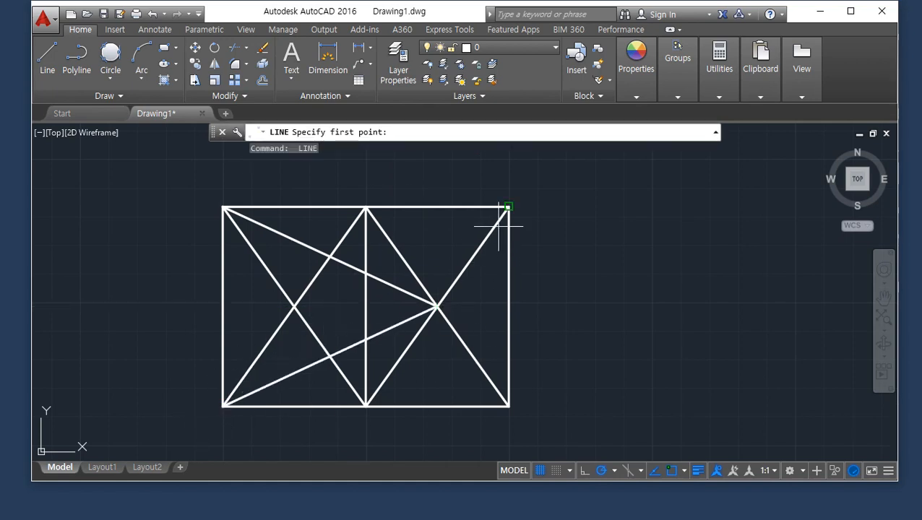
click(508, 208)
click(294, 307)
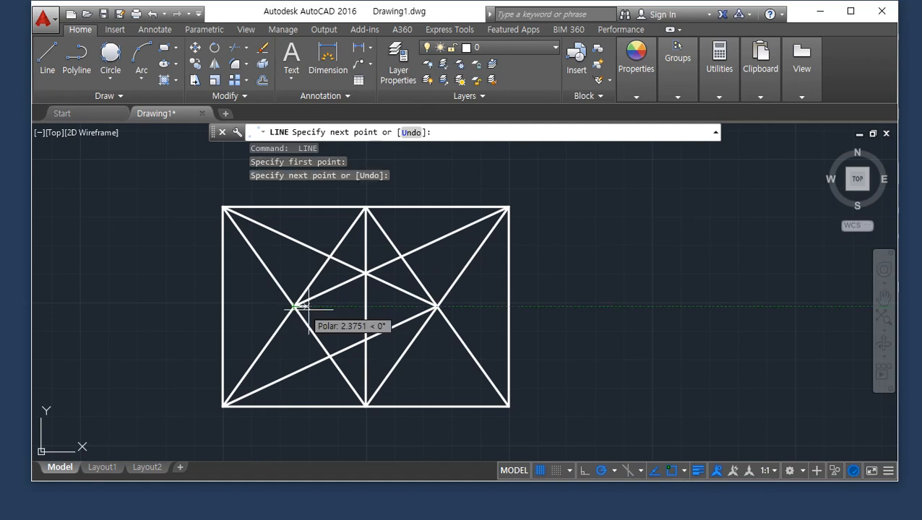
click(508, 406)
key(Return)
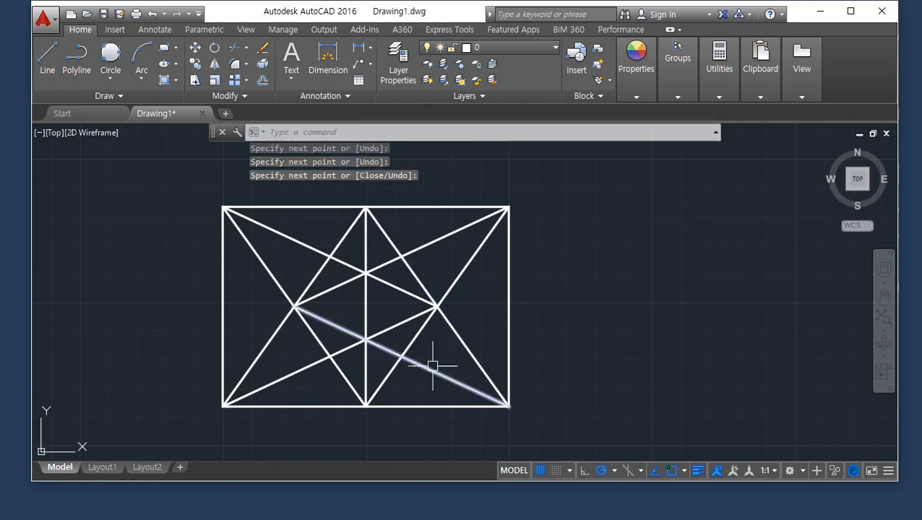
Step: Connect the midpoints of the two long slanted lines from the left corners through the left edge's midpoint with two lines
click(441, 309)
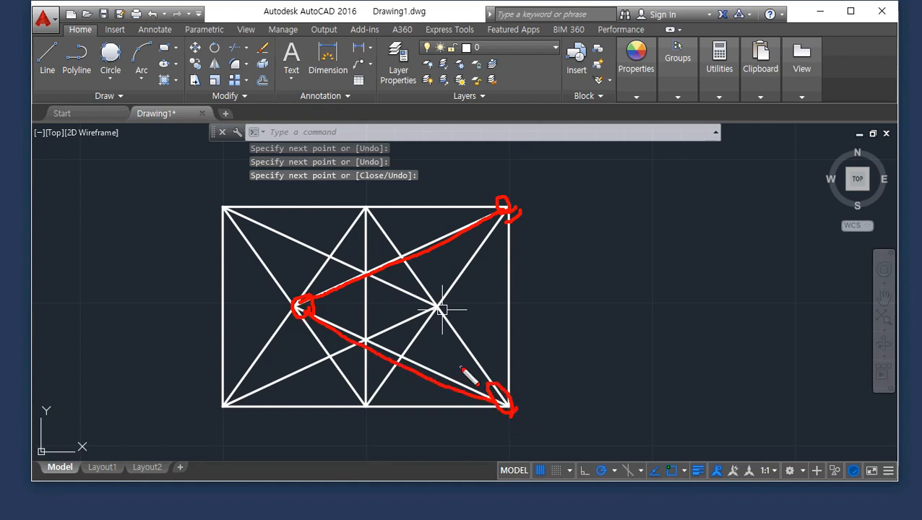
text(l)
key(Return)
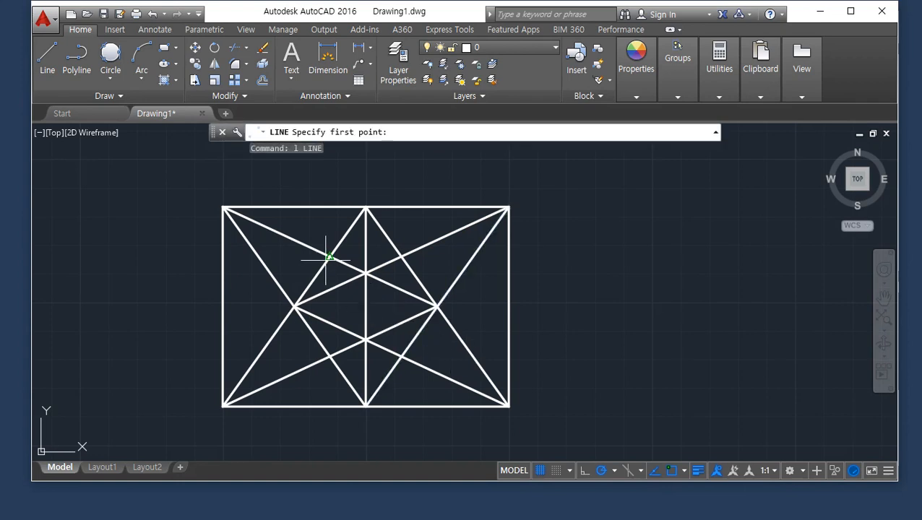
click(328, 257)
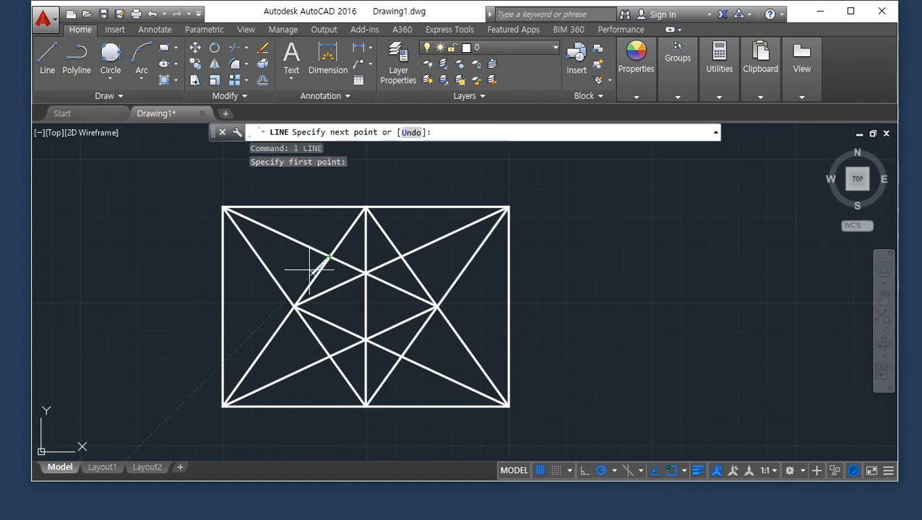
click(224, 306)
click(326, 359)
key(Return)
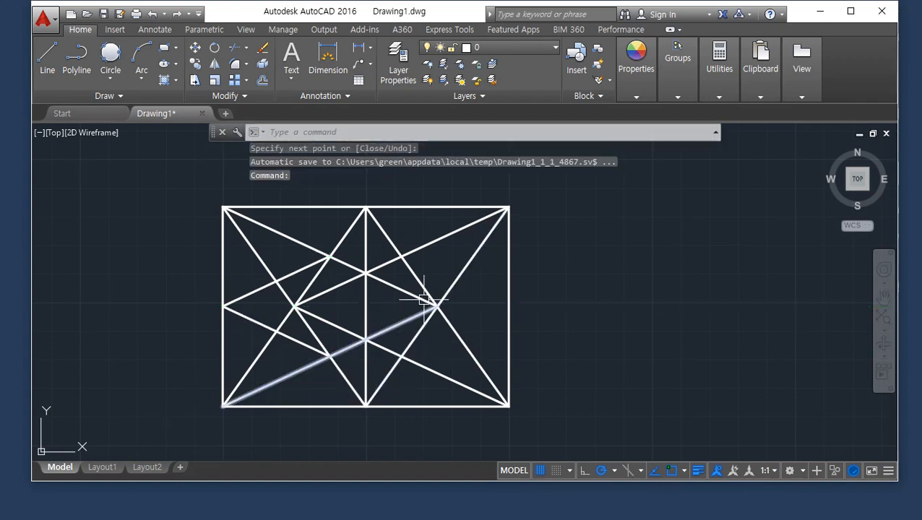
Step: Connect the midpoints of the two long slanted lines from the right corners through the right edge's midpoint with two lines
key(Return)
click(429, 244)
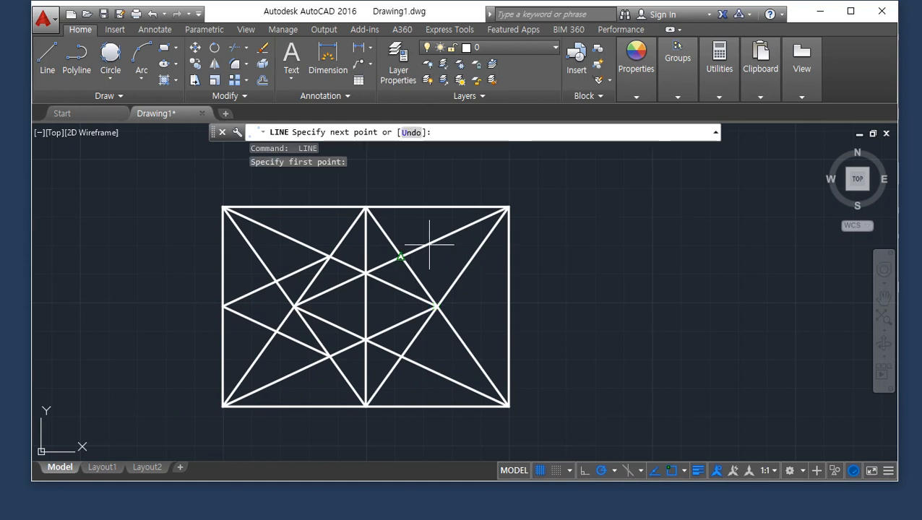
click(426, 365)
key(Return)
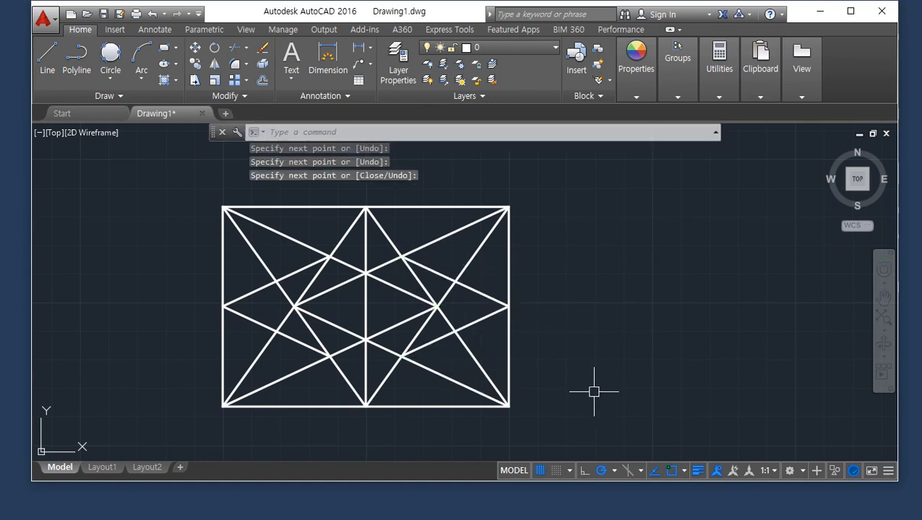
Step: Select the whole rectangle with all its inner lines and erase it
click(40, 232)
click(534, 426)
text(e)
key(Return)
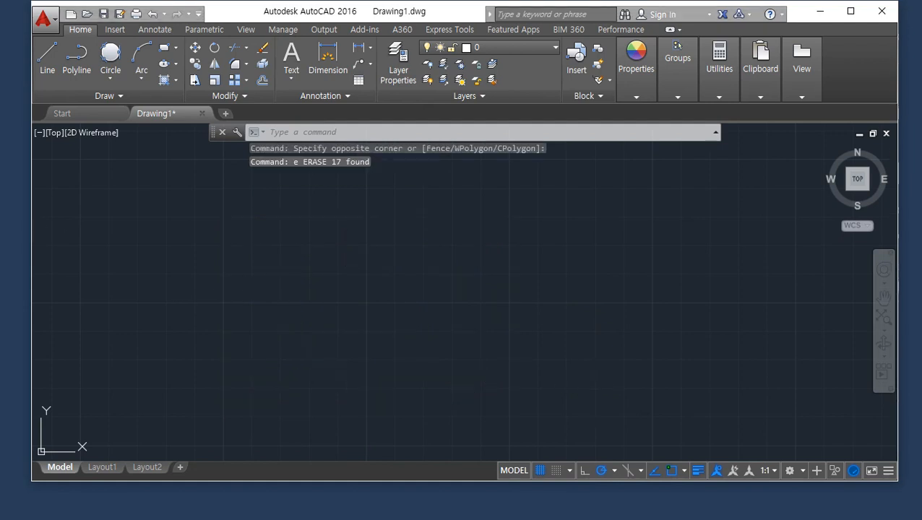
Step: Switch to the Notepad lesson notes, highlight the EXtend and TRim entries, and return to AutoCAD
key(alt+Tab)
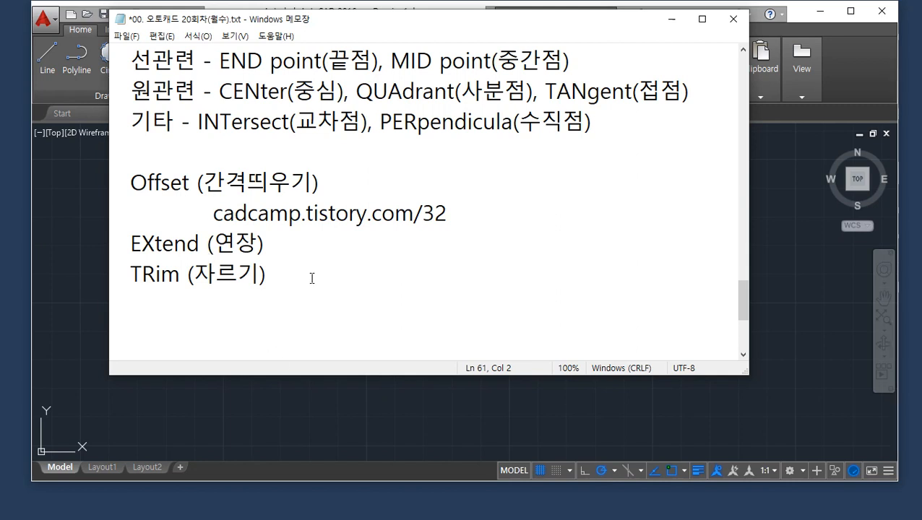
drag(312, 278, 83, 244)
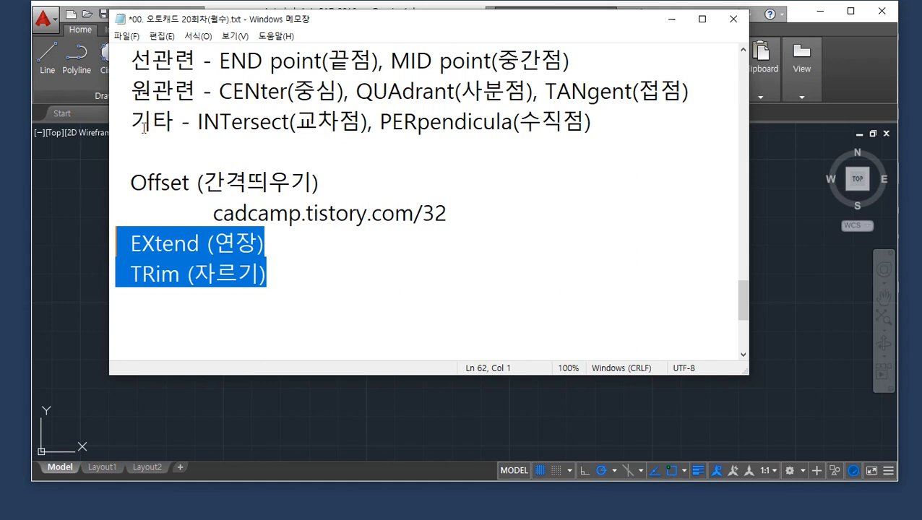
click(246, 383)
Step: Draw one long horizontal line across the middle of the empty drawing area
text(l)
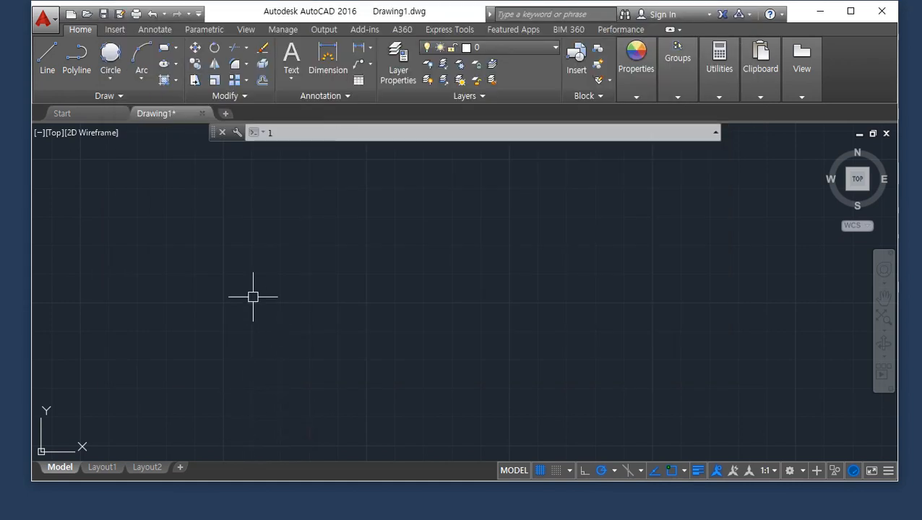
key(Return)
click(193, 296)
click(740, 296)
key(Return)
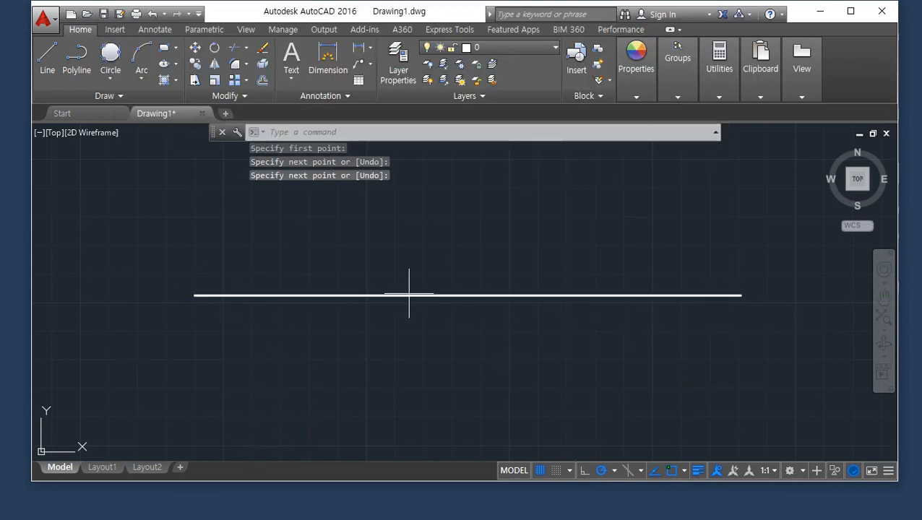
key(Return)
click(288, 202)
key(Escape)
Step: Draw two separate vertical lines crossing the horizontal line, one towards its left end and one towards its right end
key(Return)
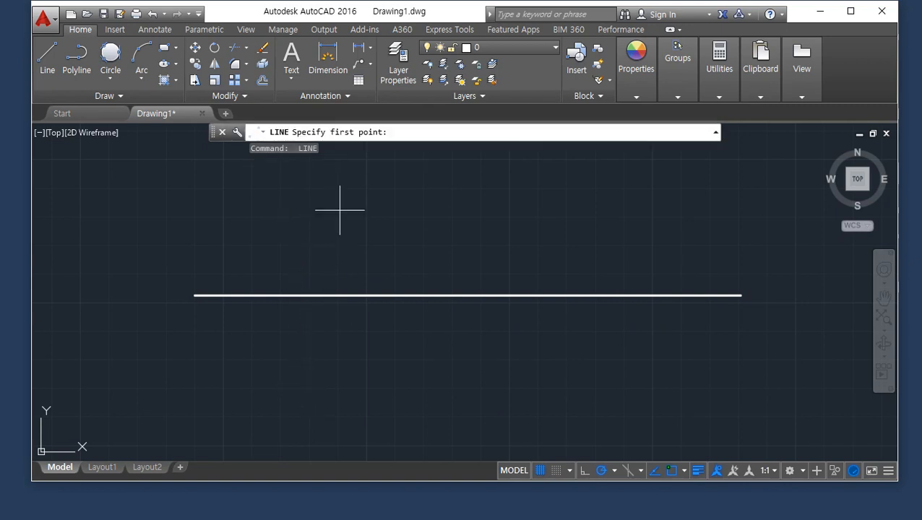
click(340, 210)
click(339, 406)
key(Return)
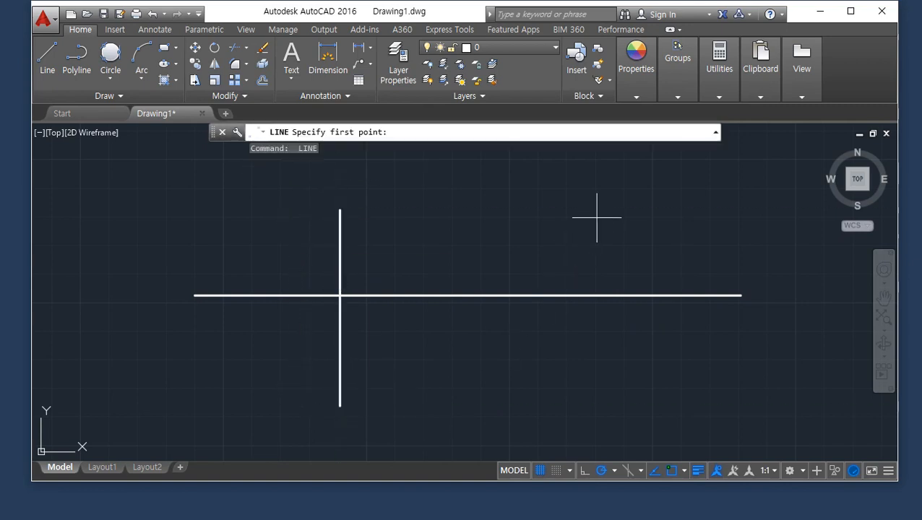
click(612, 205)
click(612, 392)
key(Return)
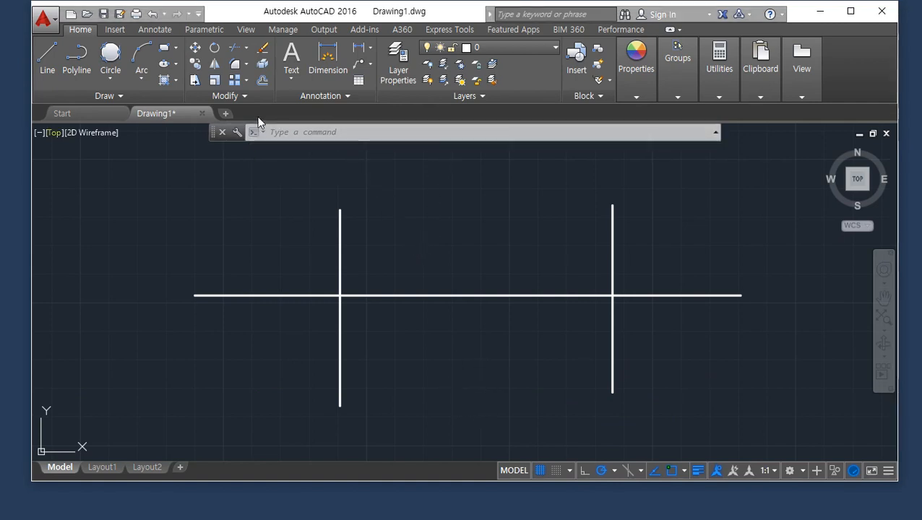
click(247, 50)
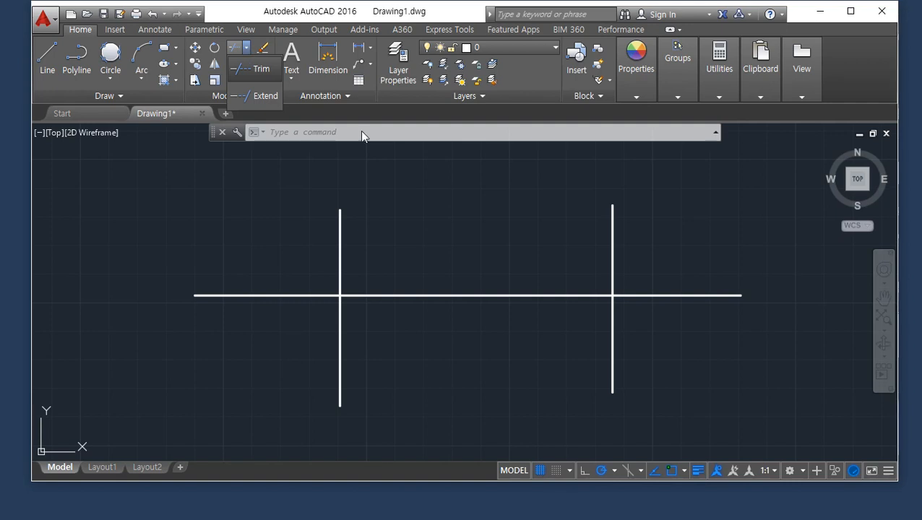
text(tr)
key(Return)
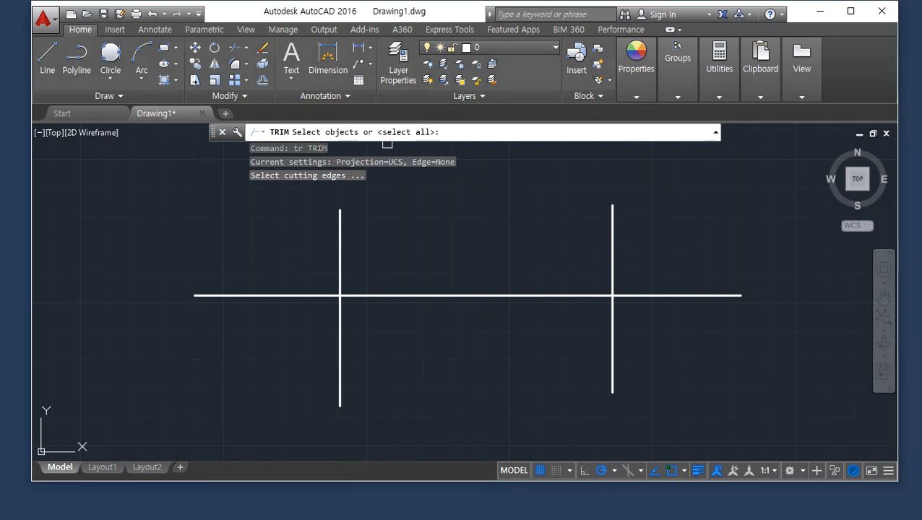
key(Escape)
Step: Enlarge the command history, restart Trim to read its cutting-edge prompt, and shrink the command line back to one row
drag(387, 182, 385, 185)
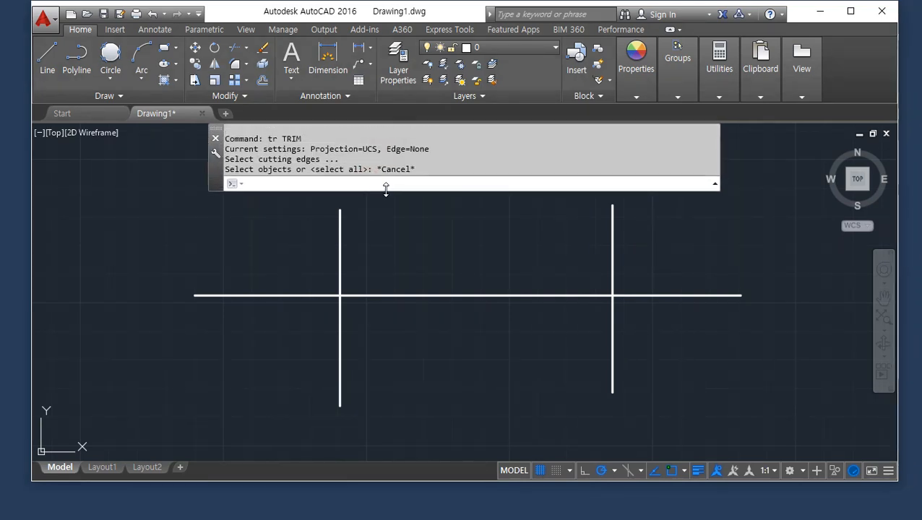
text(tr)
key(Return)
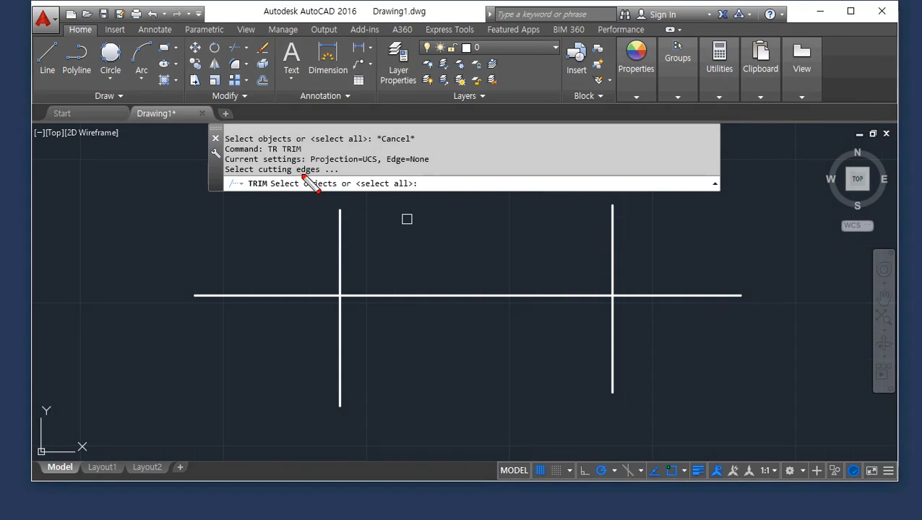
drag(229, 176, 327, 177)
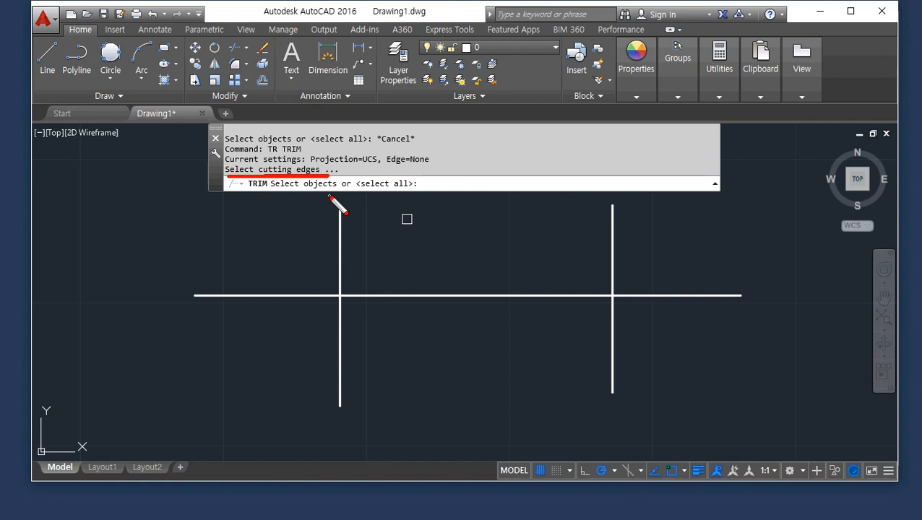
key(Escape)
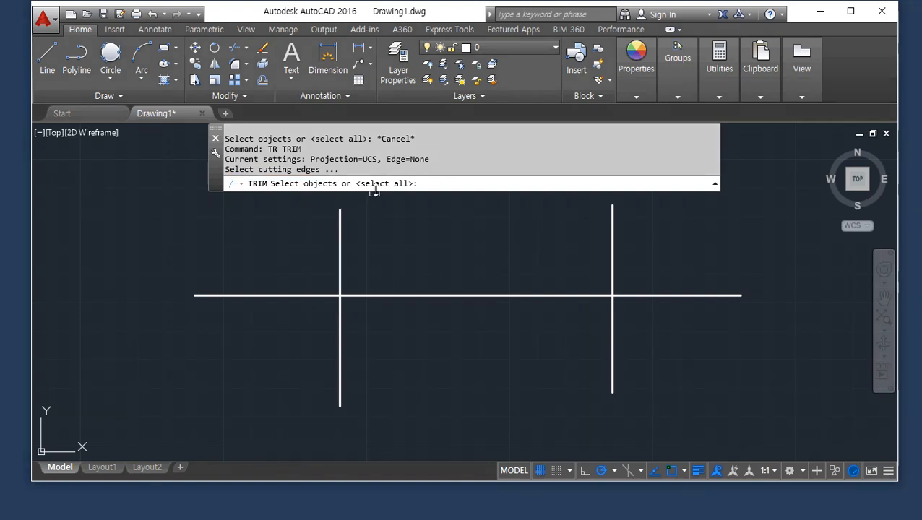
drag(374, 191, 375, 145)
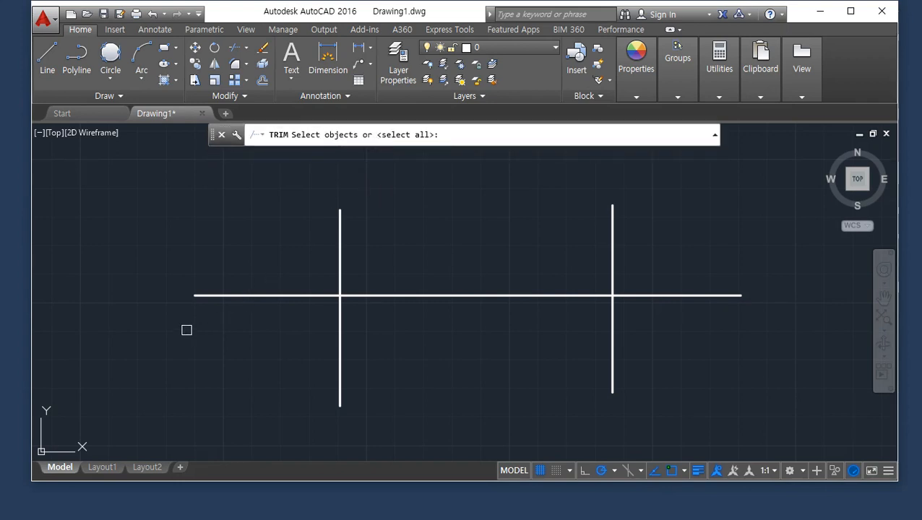
key(ctrl+2)
drag(201, 296, 740, 298)
drag(470, 296, 181, 298)
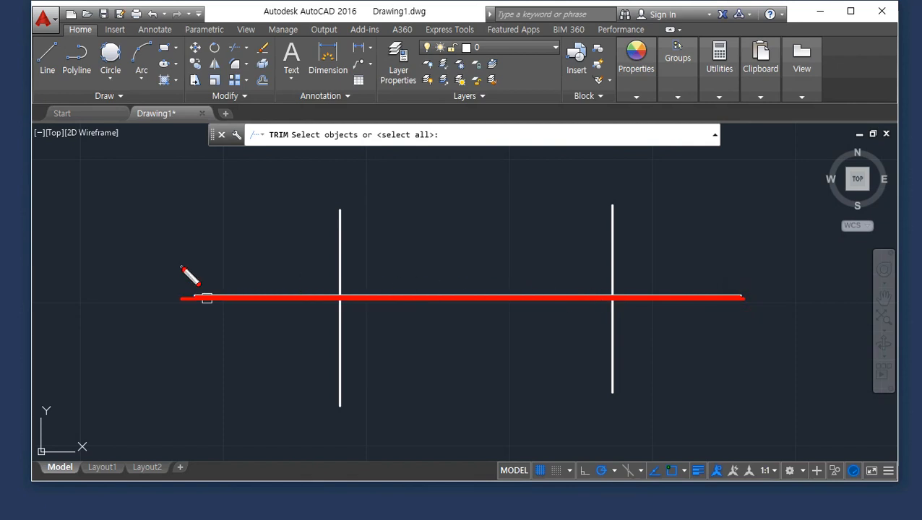
drag(330, 213, 335, 421)
drag(618, 216, 609, 431)
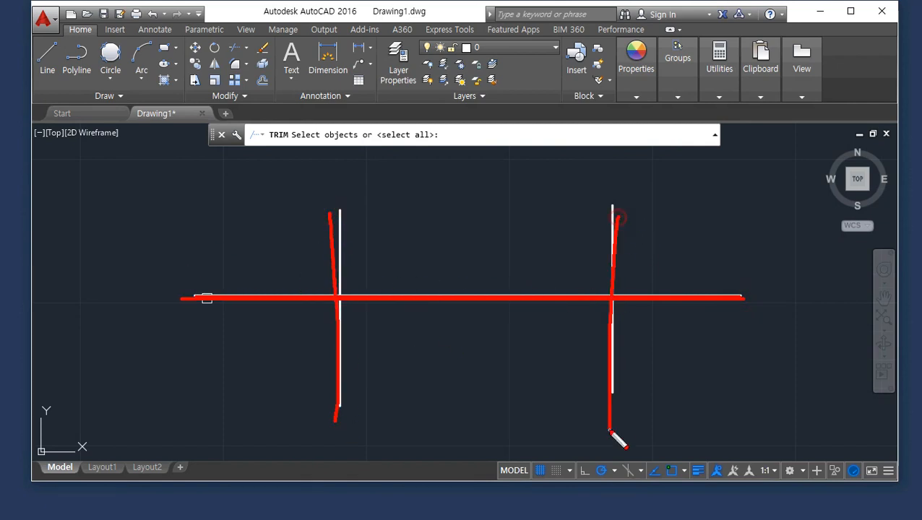
click(571, 1)
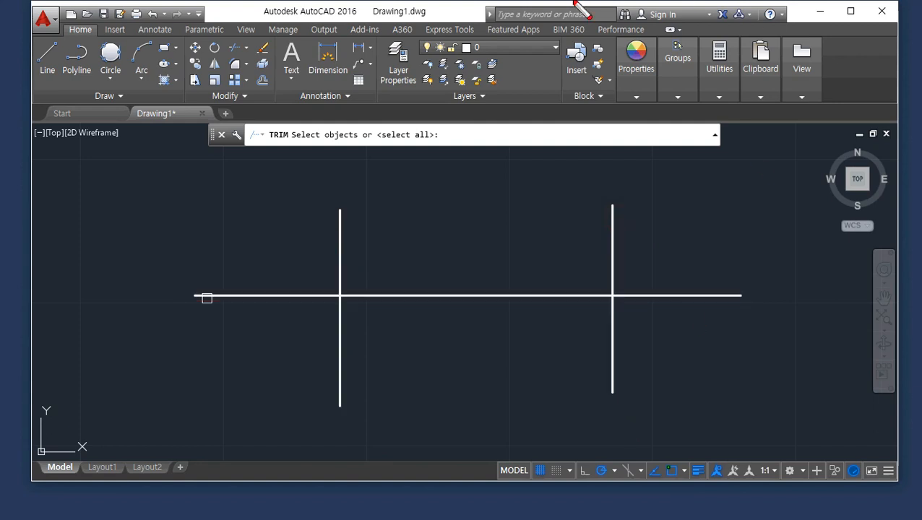
mouse_move(352, 245)
mouse_down()
mouse_move(316, 235)
mouse_move(340, 245)
mouse_up()
mouse_move(649, 247)
mouse_down()
mouse_move(602, 214)
mouse_move(611, 257)
mouse_up()
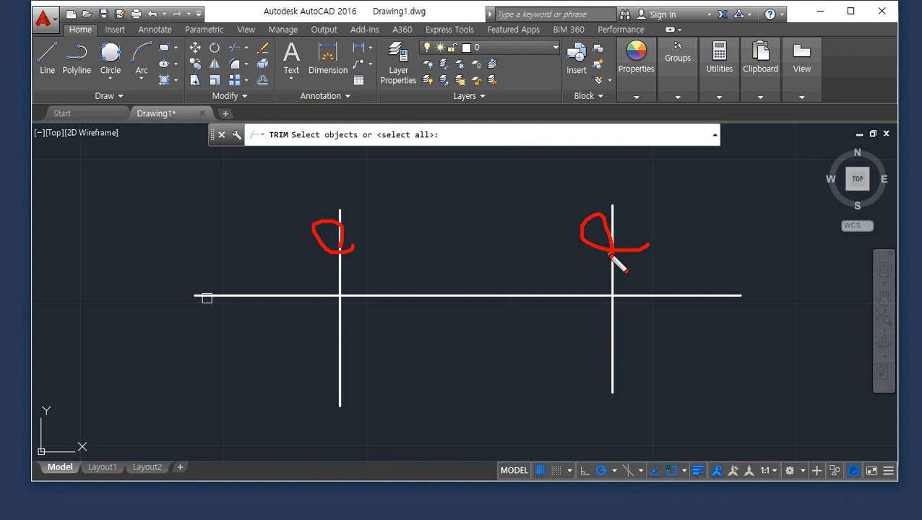
mouse_move(302, 315)
mouse_down()
mouse_move(294, 284)
mouse_move(306, 313)
mouse_up()
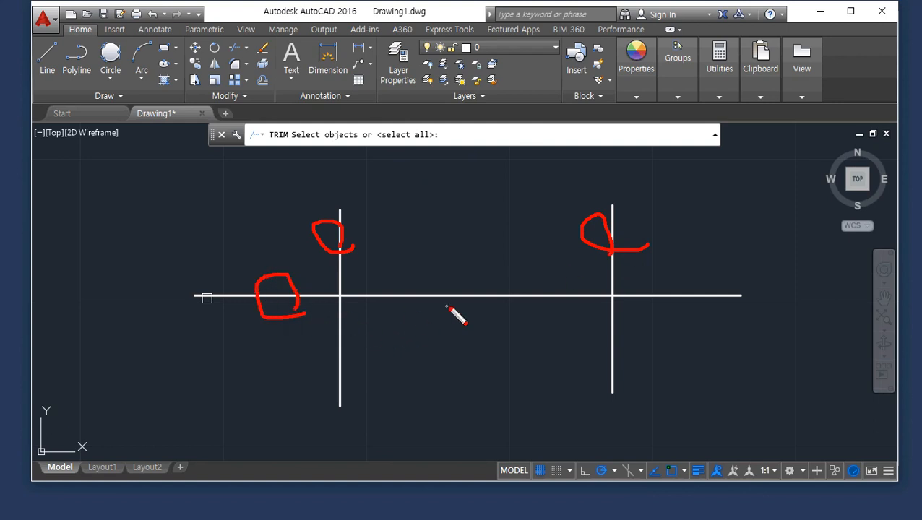
mouse_move(463, 309)
mouse_down()
mouse_move(469, 294)
mouse_move(462, 308)
mouse_up()
mouse_move(682, 311)
mouse_down()
mouse_move(658, 297)
mouse_move(683, 311)
mouse_up()
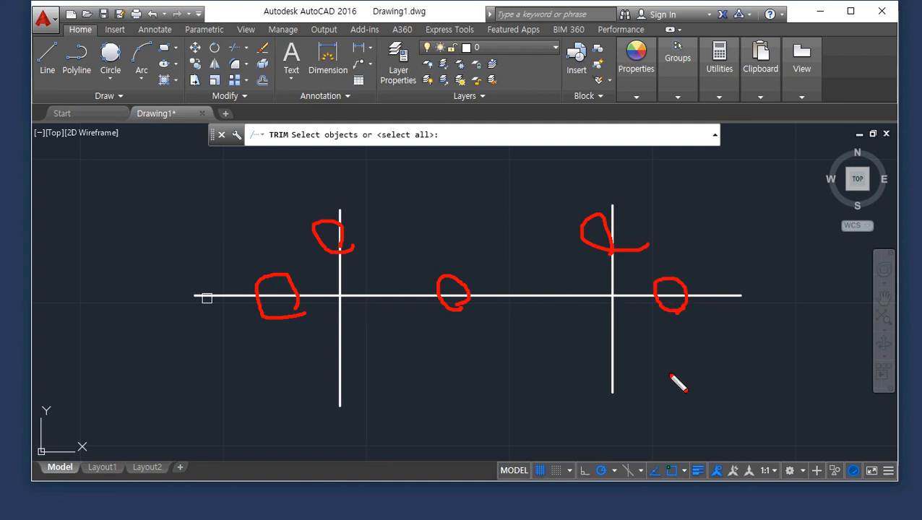
key(Escape)
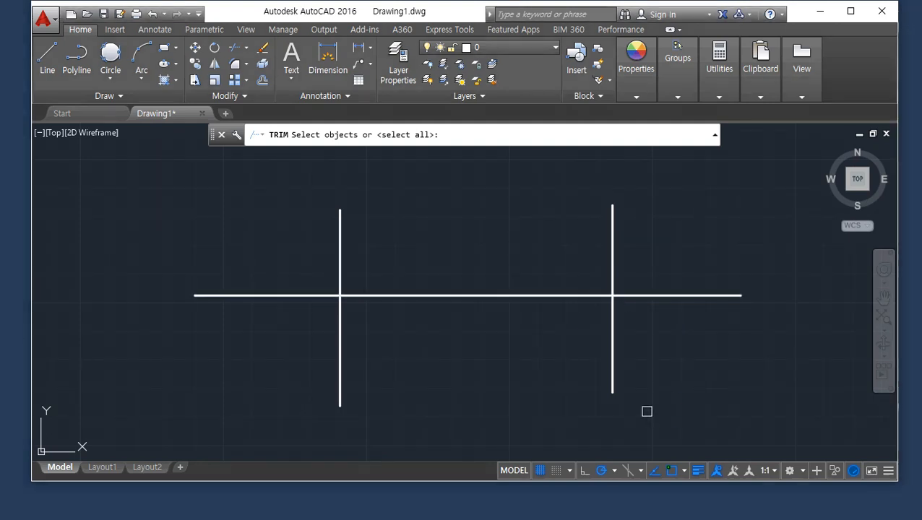
Step: Trim the horizontal line's middle segment using both individually picked vertical lines as cutting edges, and undo the trim
click(341, 251)
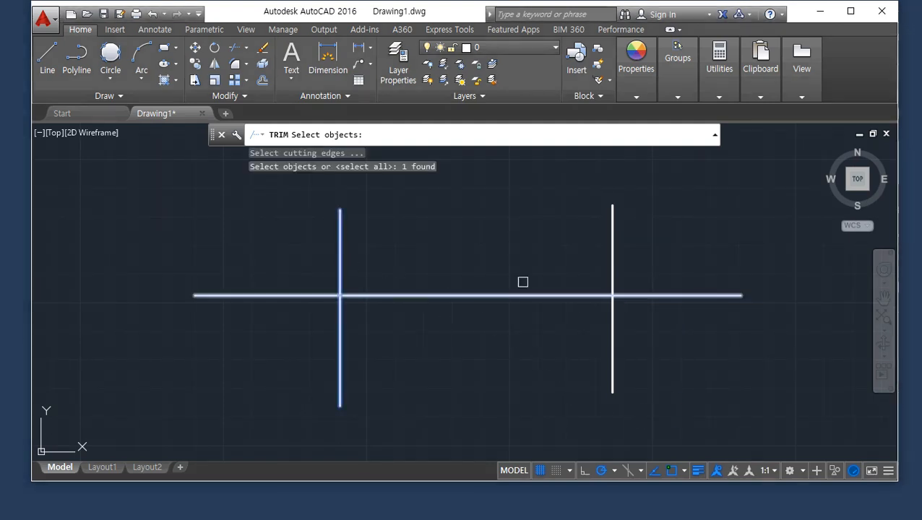
click(611, 255)
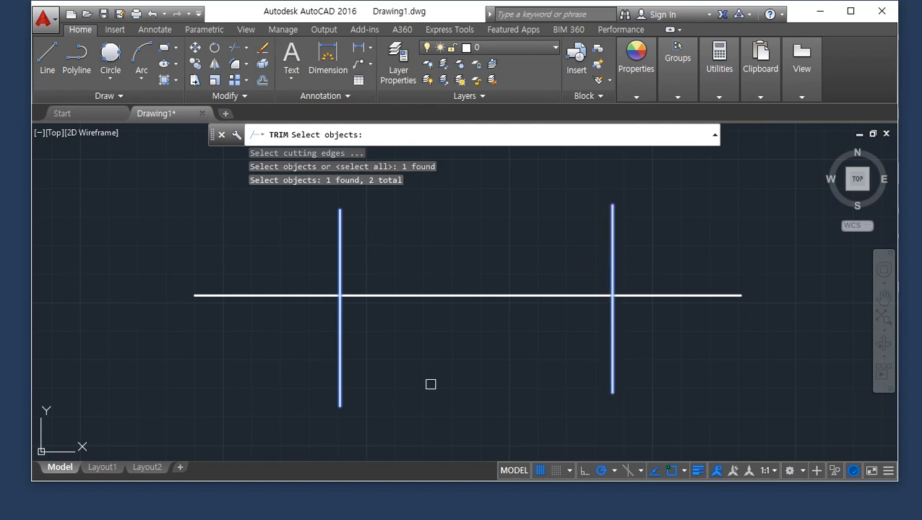
key(Return)
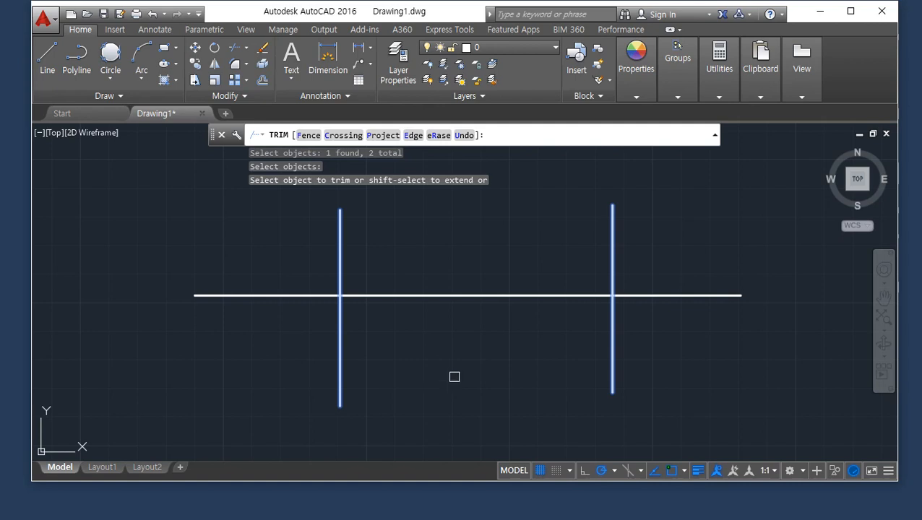
click(455, 298)
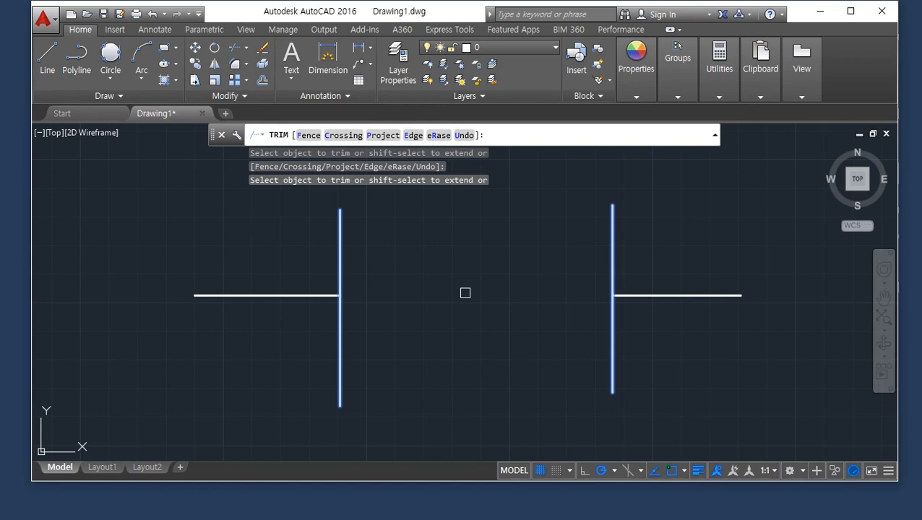
key(Return)
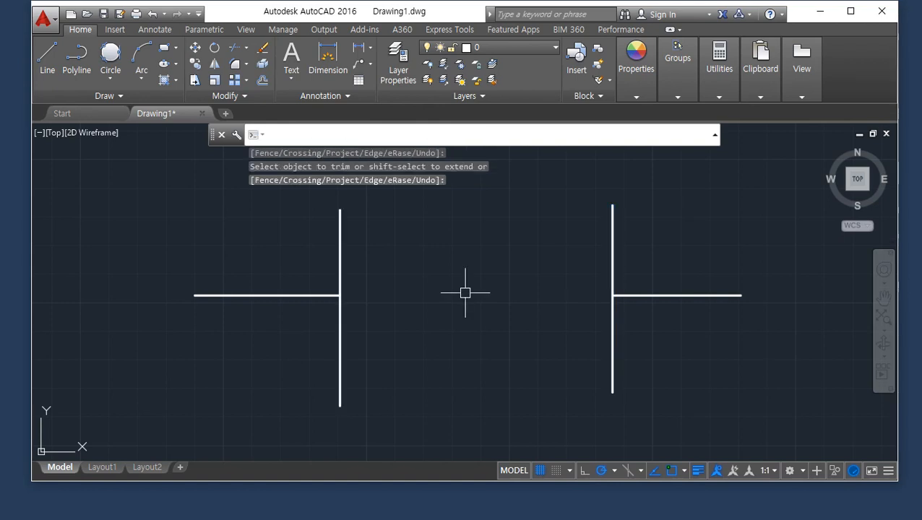
key(ctrl+z)
text(tr)
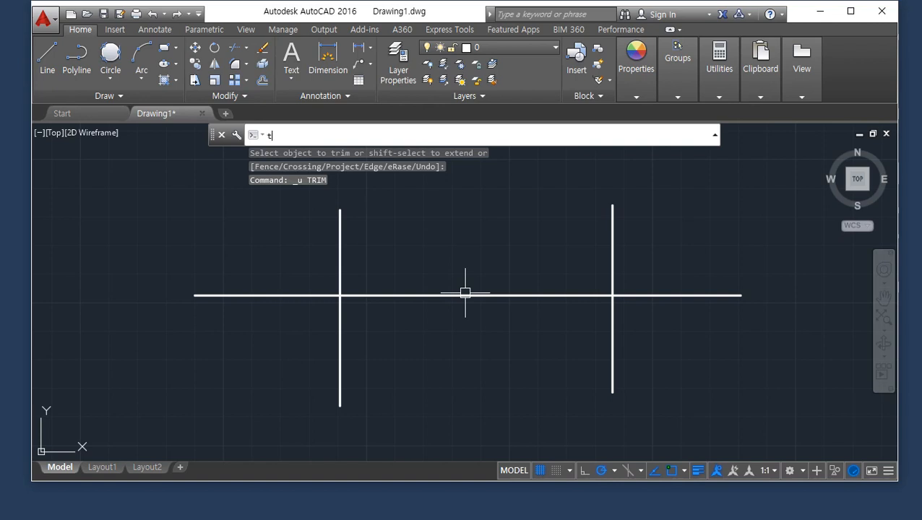
key(Return)
click(339, 228)
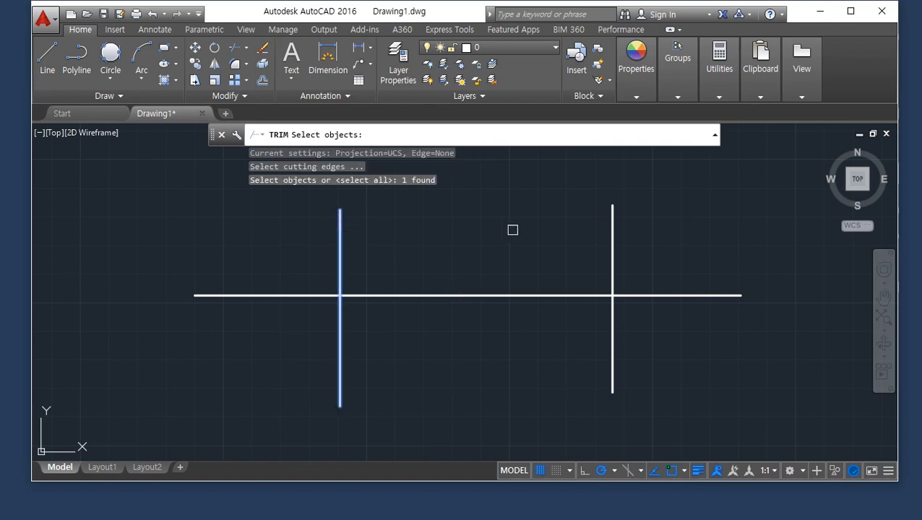
click(618, 229)
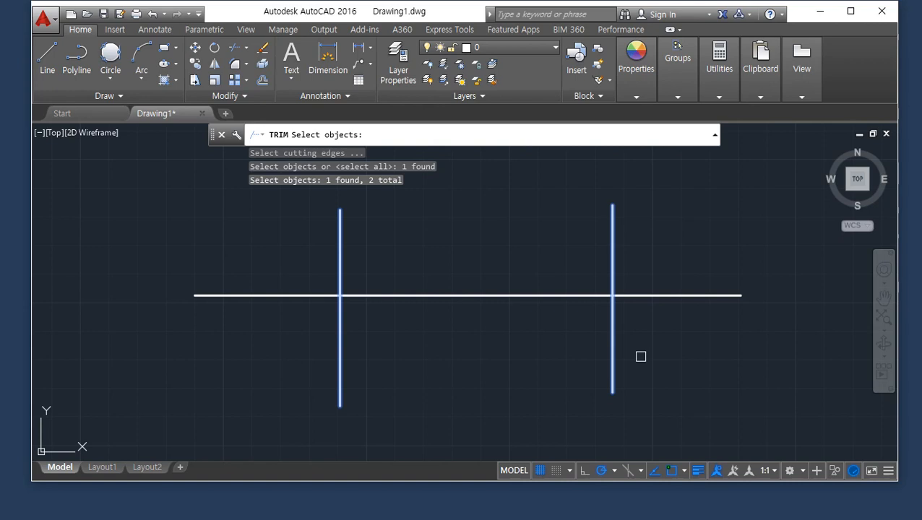
key(Escape)
key(Escape)
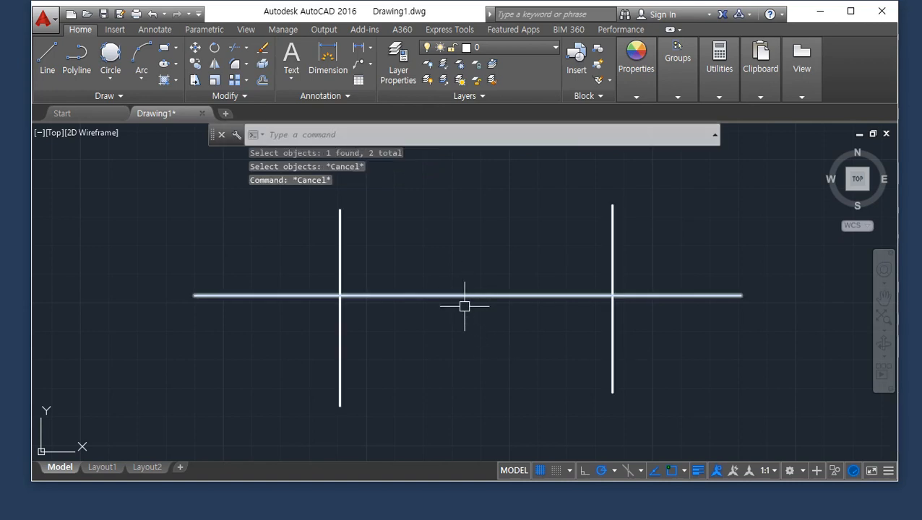
drag(481, 305, 489, 300)
drag(364, 187, 312, 328)
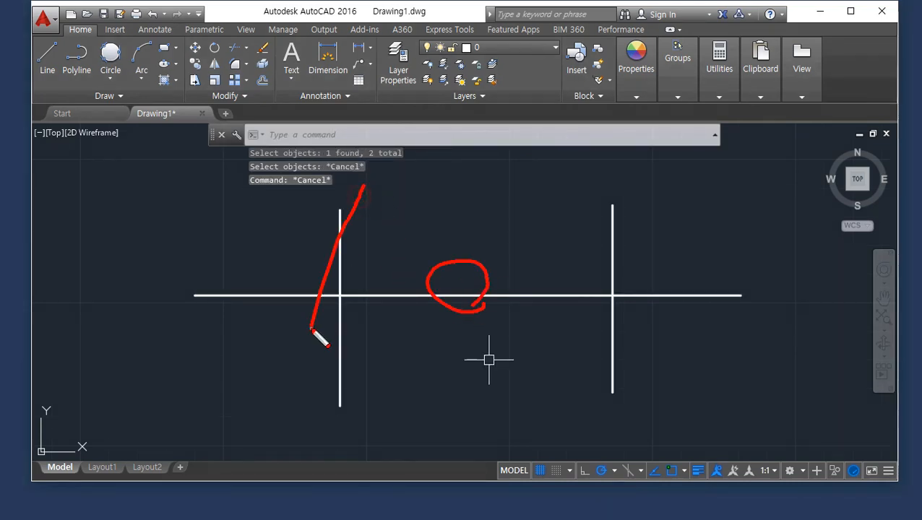
click(676, 202)
drag(660, 223, 571, 385)
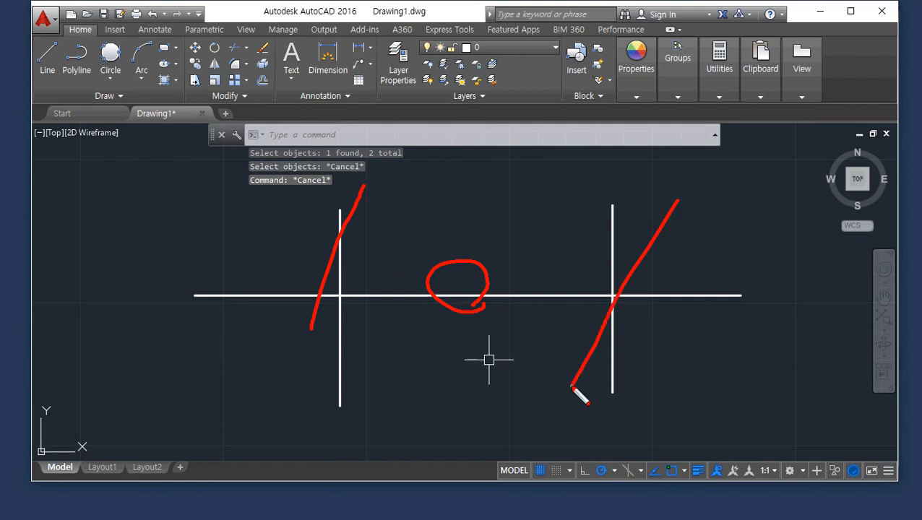
key(Escape)
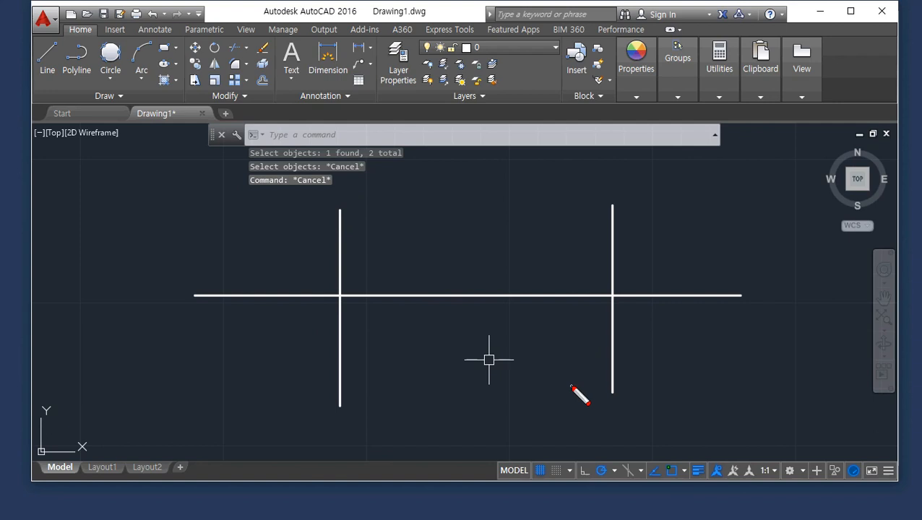
mouse_move(348, 249)
mouse_down()
mouse_move(379, 241)
mouse_move(365, 248)
mouse_up()
drag(643, 235, 616, 241)
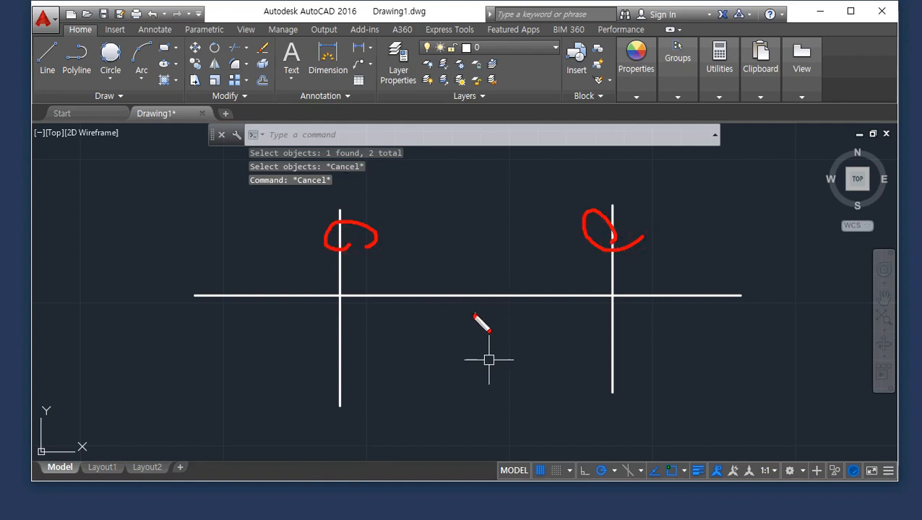
drag(516, 282, 498, 336)
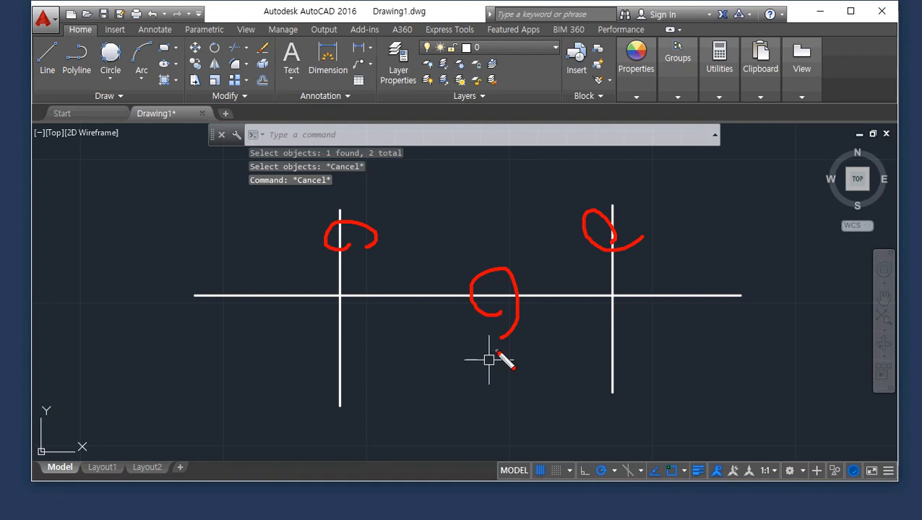
key(Escape)
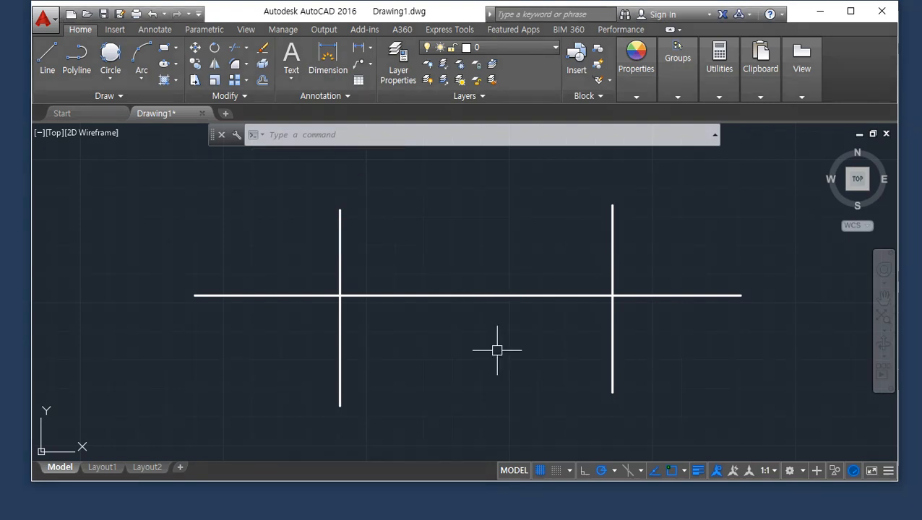
text(tr)
key(Return)
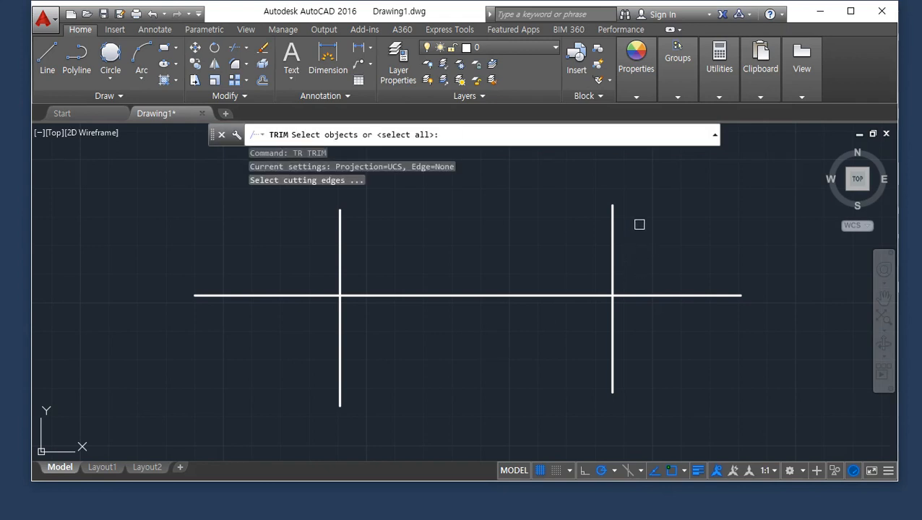
click(610, 215)
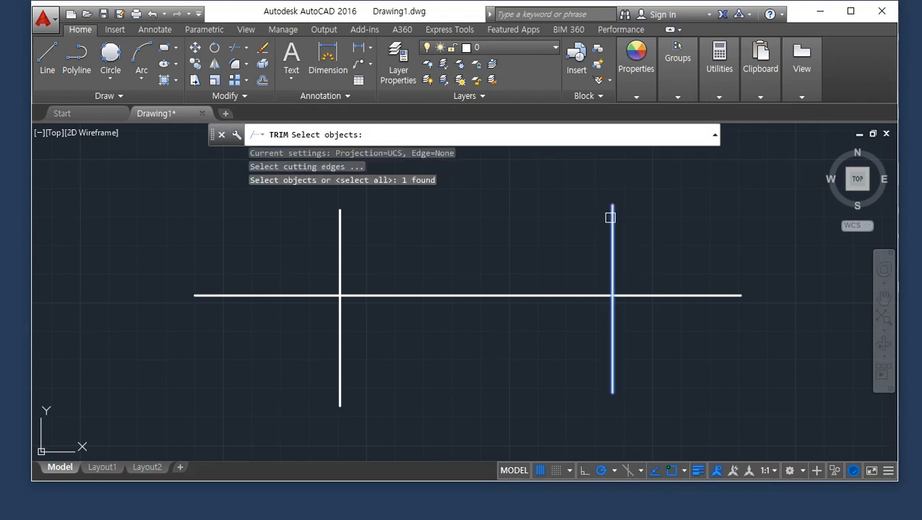
click(336, 242)
key(Escape)
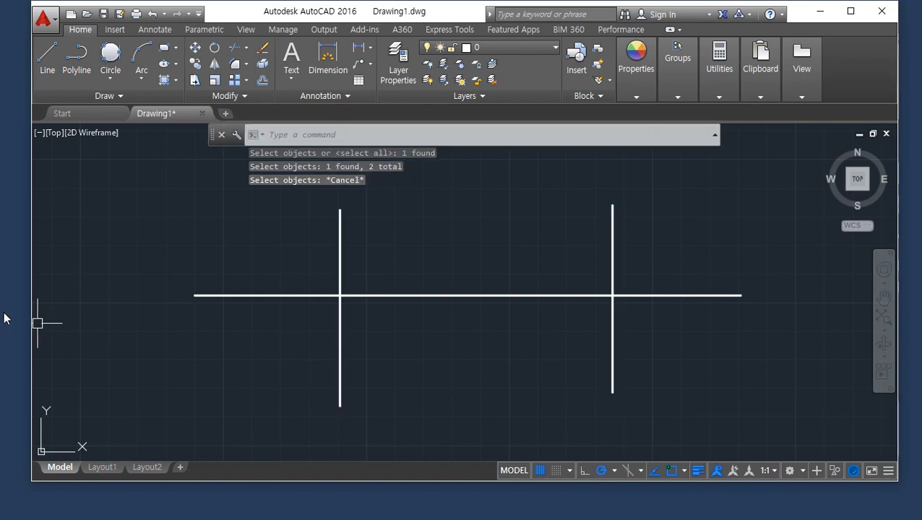
Step: Trim away the horizontal line's middle segment, using crossing windows to choose both vertical cutting edges and the segment to remove
key(Return)
click(644, 217)
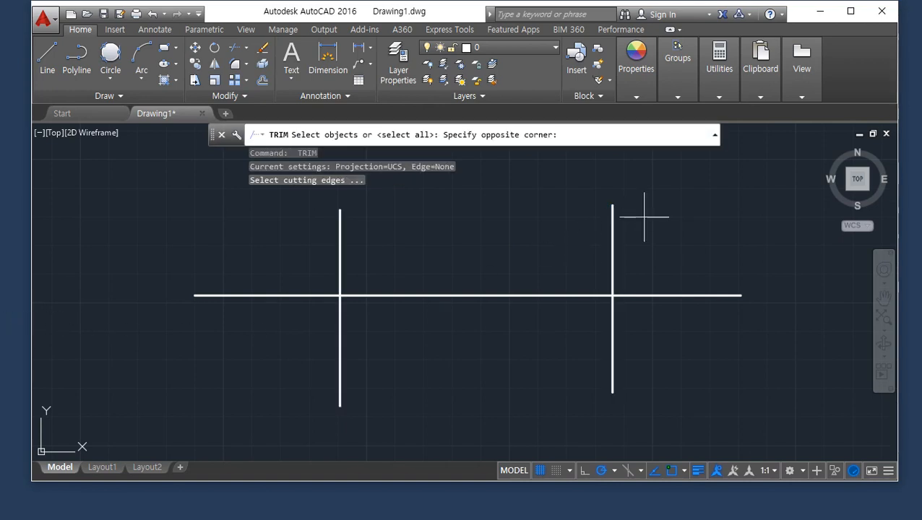
click(311, 244)
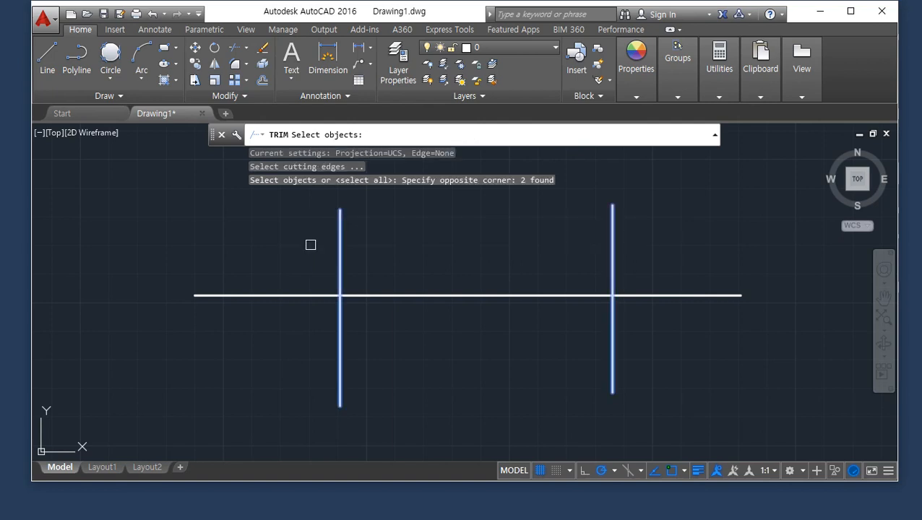
key(Return)
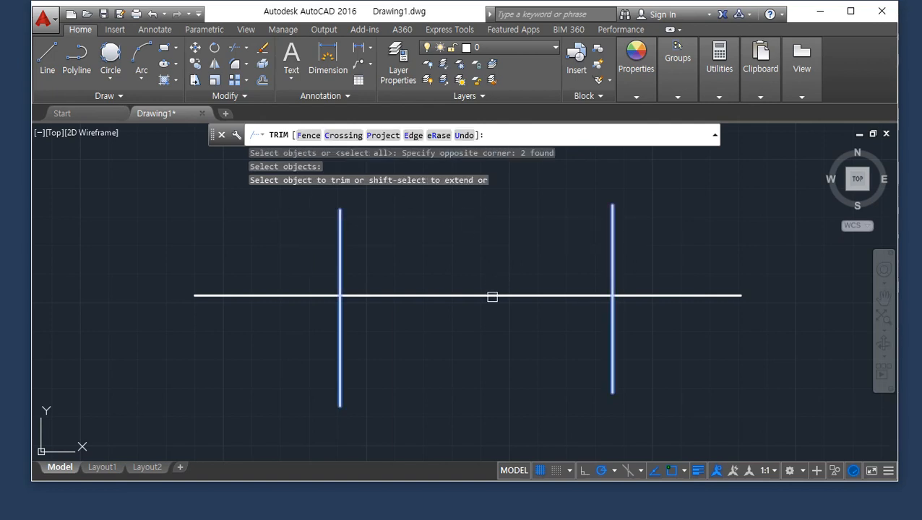
click(494, 267)
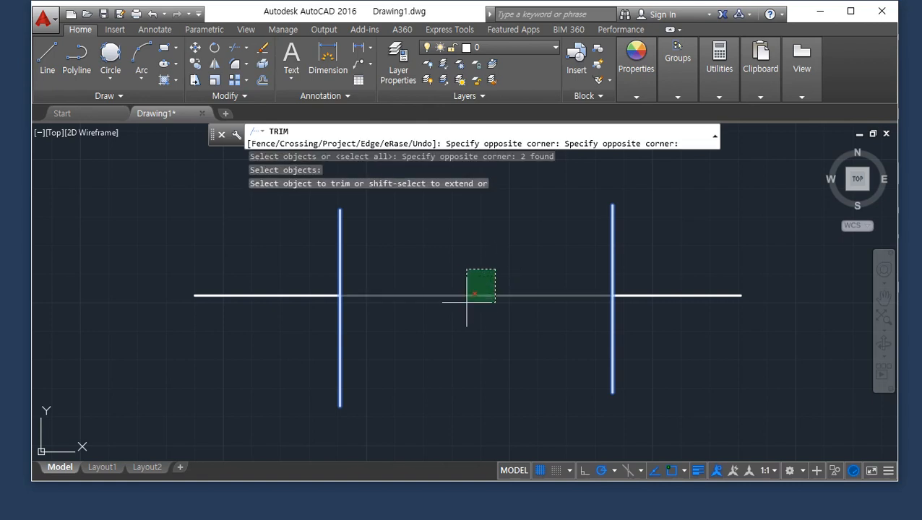
click(447, 330)
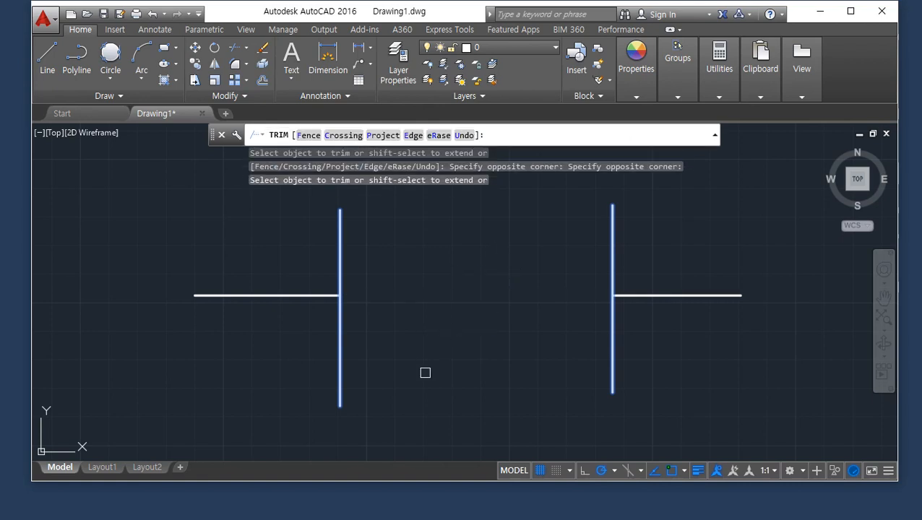
Step: Undo the middle-segment trim and draw two vertical lines across the horizontal line, spaced between the existing verticals
key(Return)
key(ctrl+z)
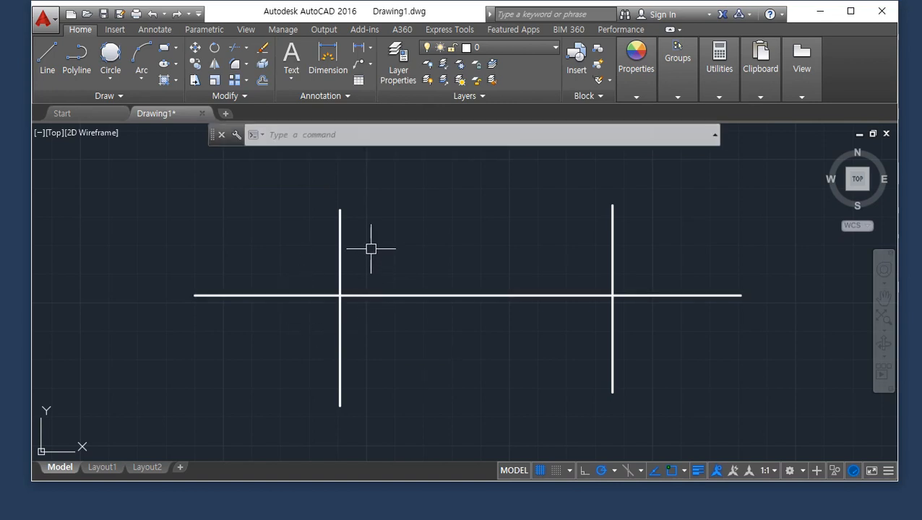
text(l)
key(Return)
click(433, 218)
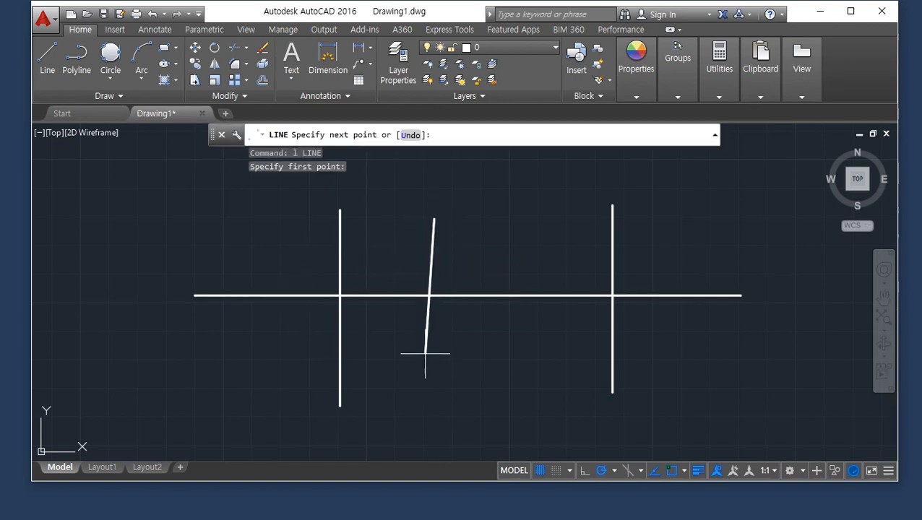
click(433, 376)
key(Return)
key(Return)
click(534, 219)
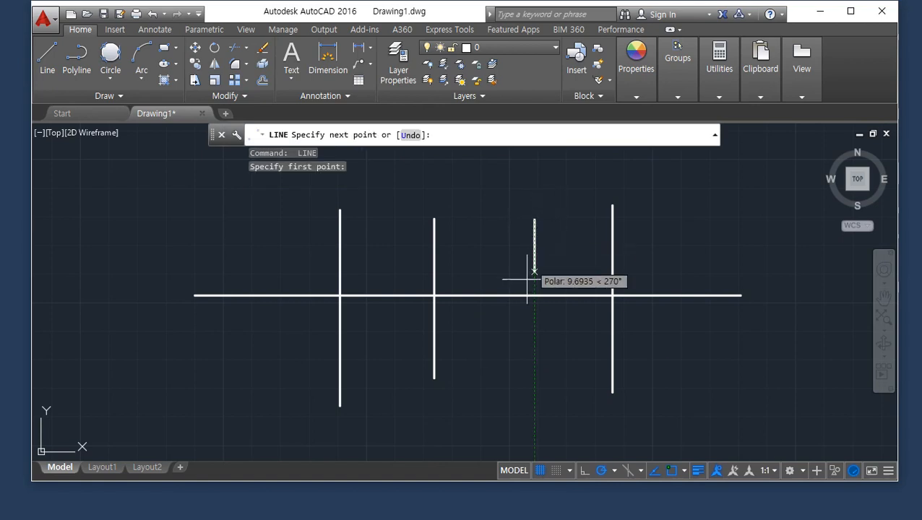
click(534, 376)
key(Return)
Step: Draw two more vertical lines crossing the horizontal line, one outside each of the original verticals near its ends
key(Return)
click(676, 217)
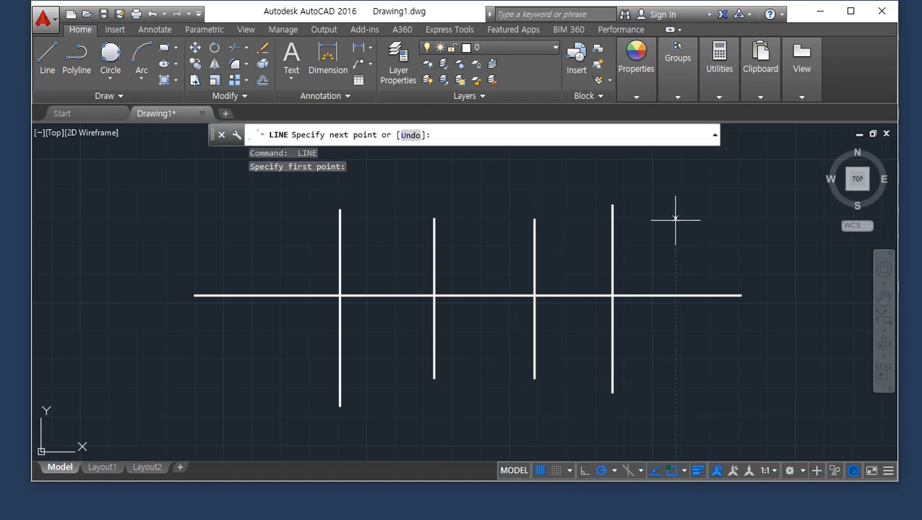
click(676, 368)
key(Return)
key(Return)
click(273, 233)
click(272, 381)
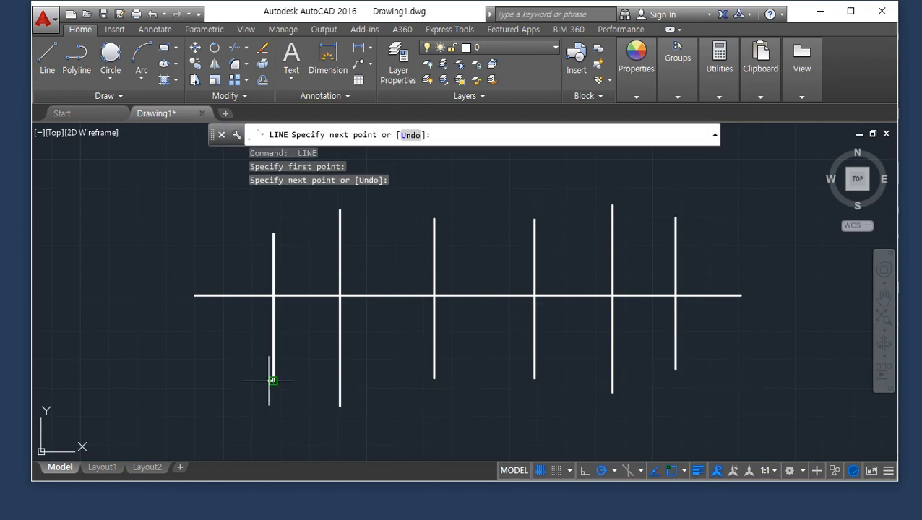
key(Return)
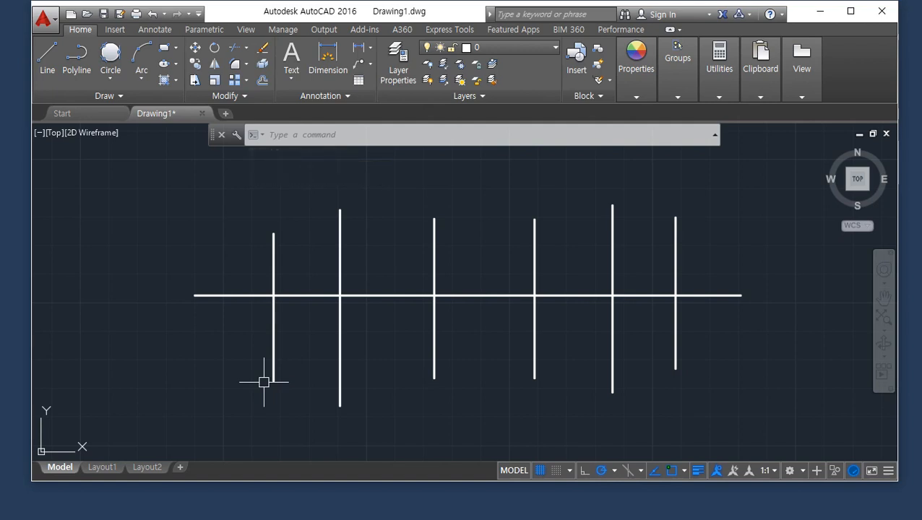
Step: Start Trim and use only the leftmost and rightmost vertical lines as cutting edges
text(tr)
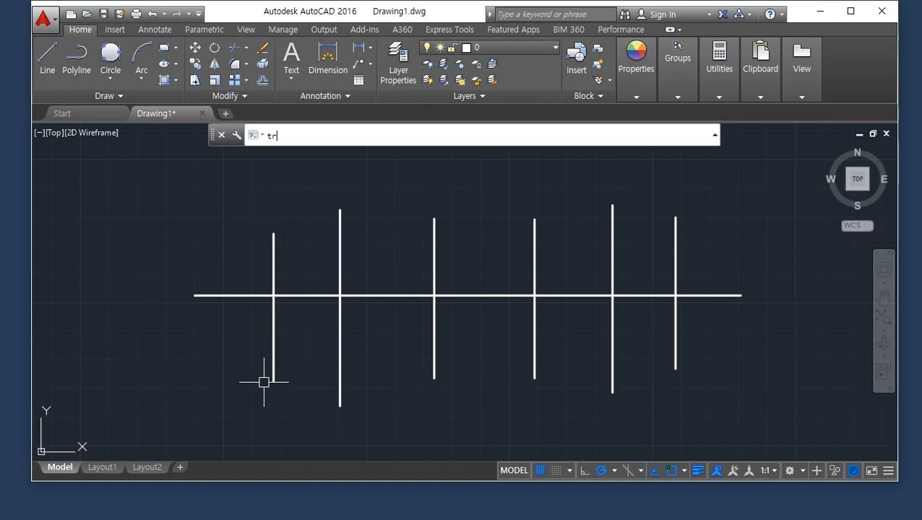
key(Return)
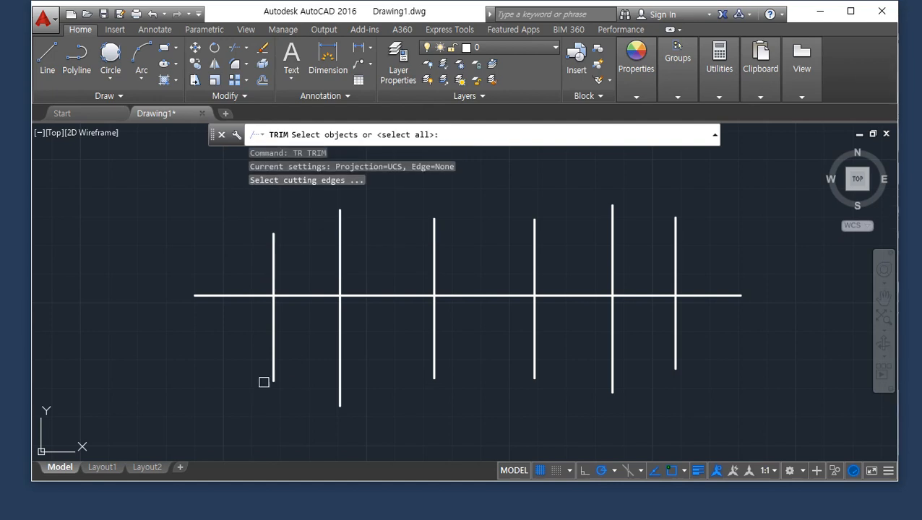
click(676, 255)
click(275, 268)
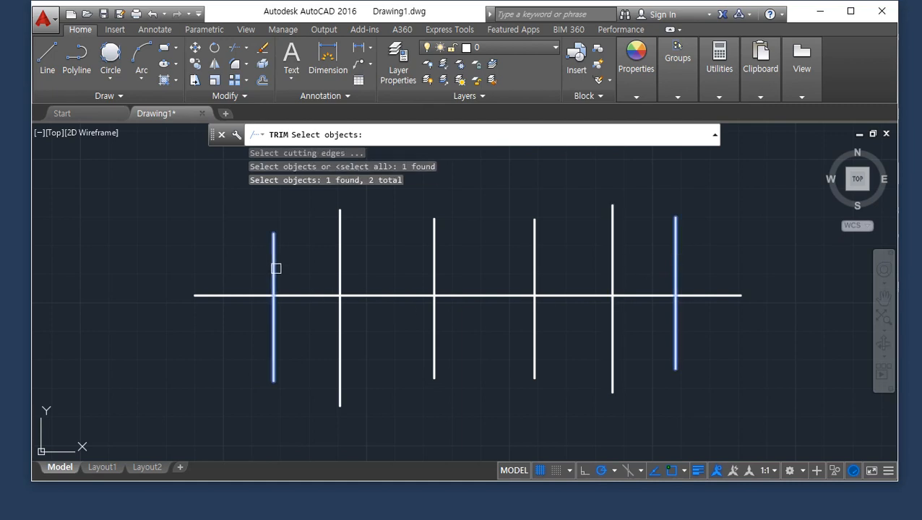
key(Return)
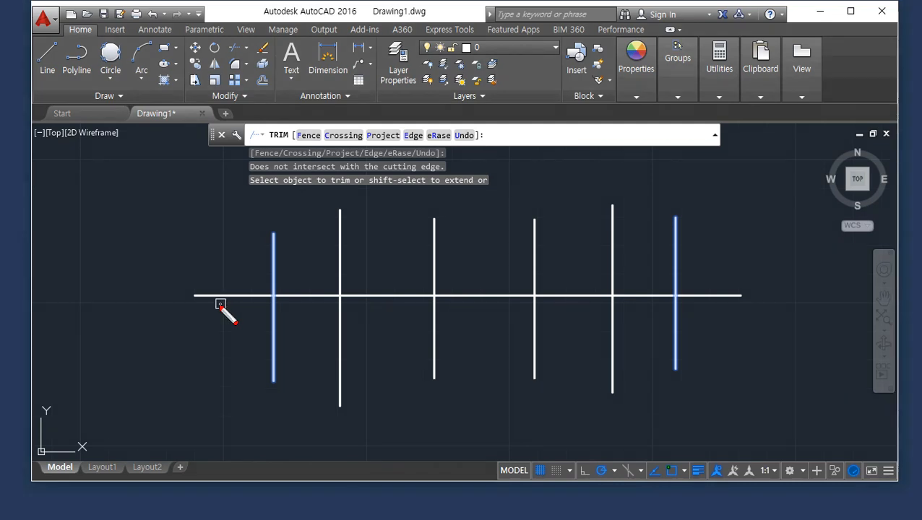
mouse_move(197, 304)
mouse_down()
mouse_move(182, 299)
mouse_move(207, 296)
mouse_move(192, 311)
mouse_up()
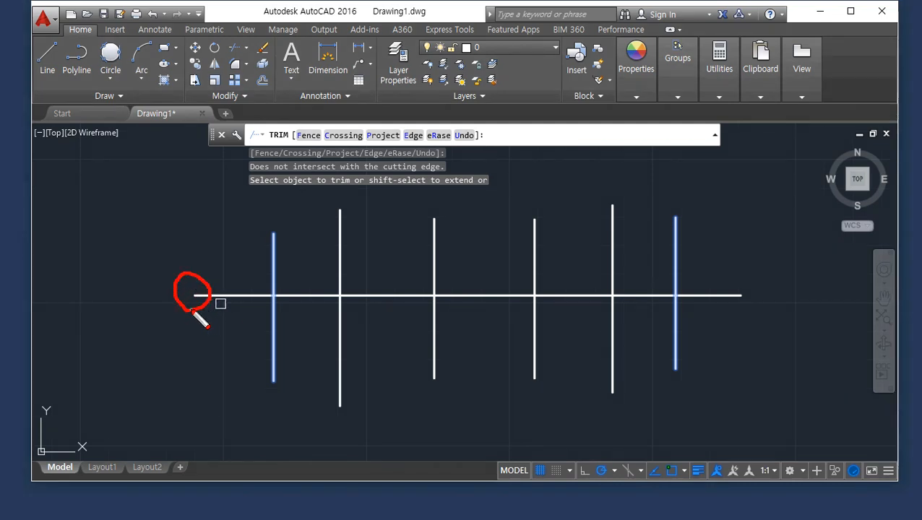
drag(278, 232, 273, 359)
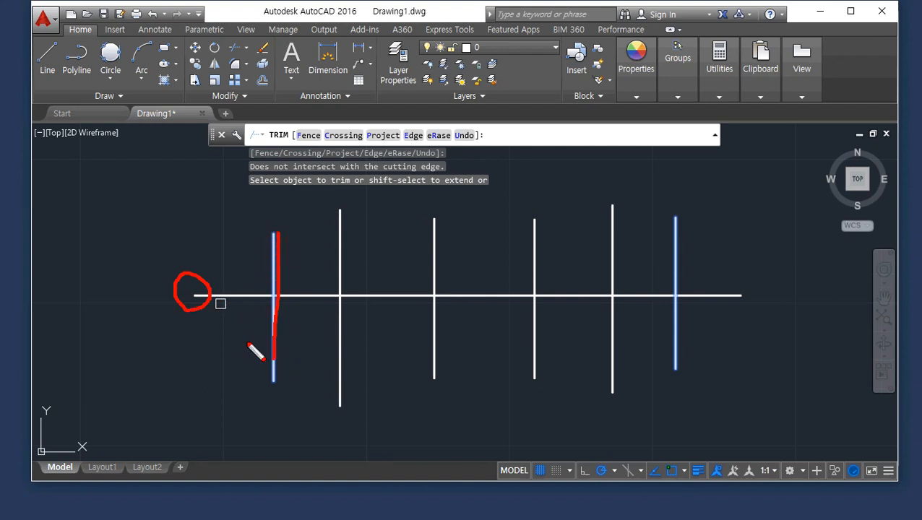
mouse_move(98, 344)
mouse_down()
mouse_move(206, 288)
mouse_move(160, 361)
mouse_up()
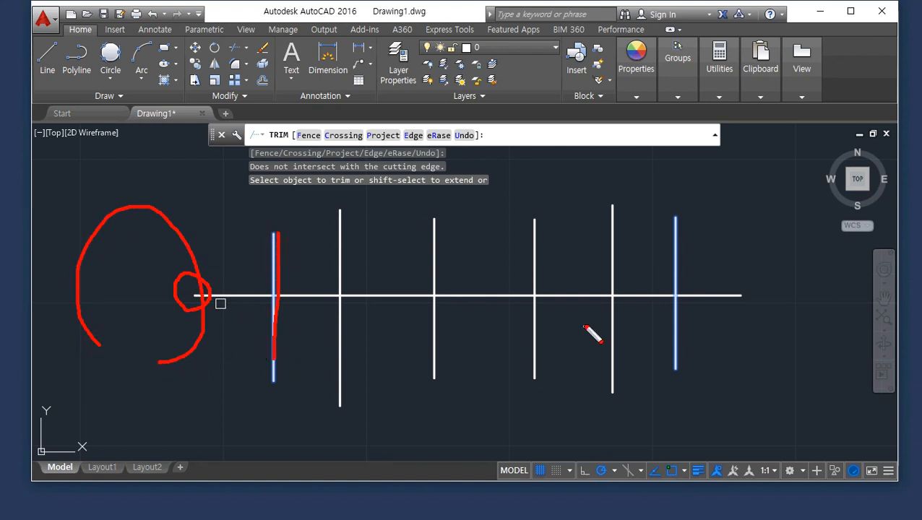
drag(277, 234, 276, 383)
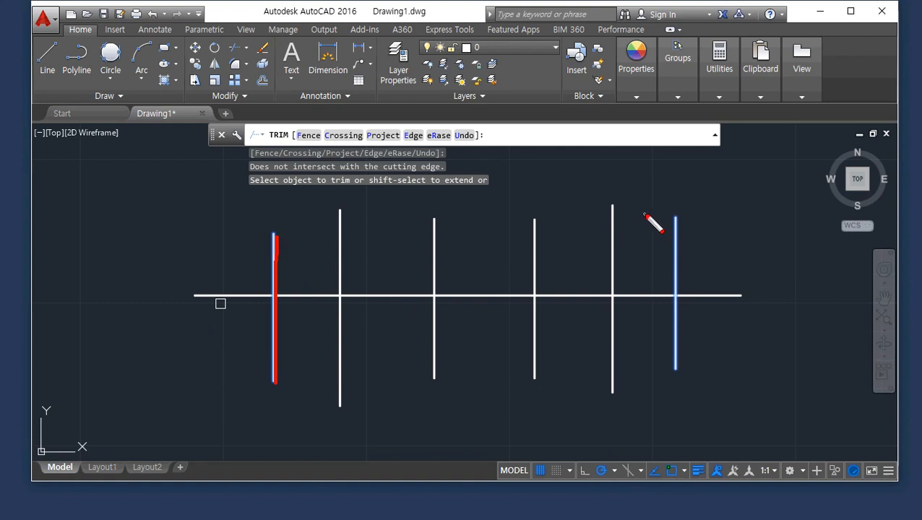
drag(673, 213, 683, 398)
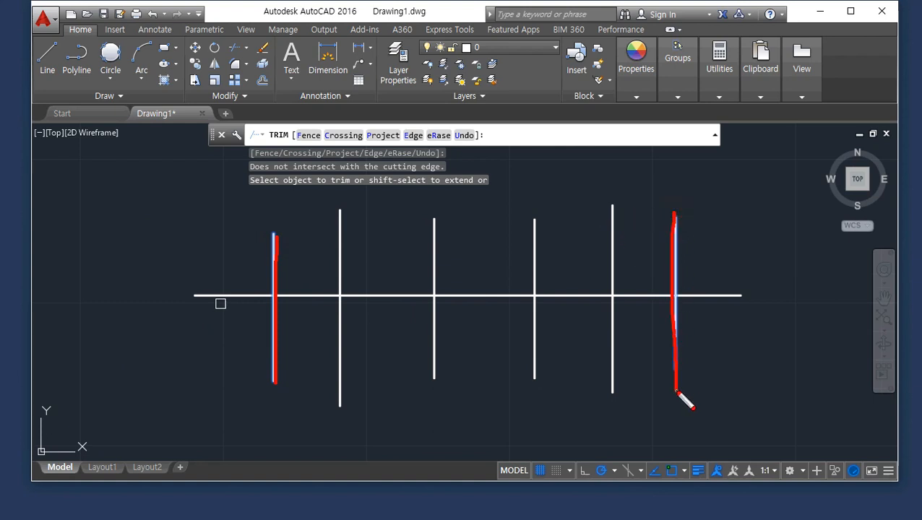
mouse_move(194, 318)
mouse_down()
mouse_move(273, 288)
mouse_move(195, 317)
mouse_up()
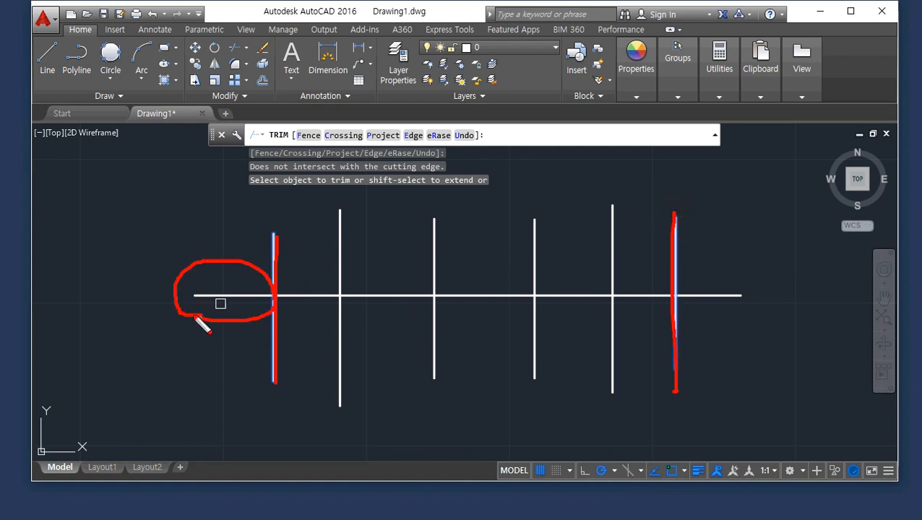
drag(208, 197, 192, 284)
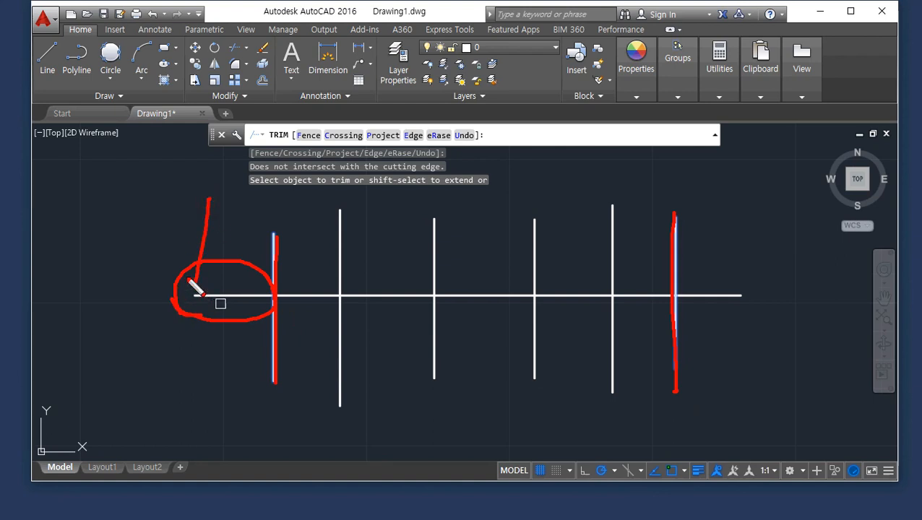
key(Escape)
Step: Trim both end segments of the horizontal line outside the outermost verticals, and undo the trim
click(233, 295)
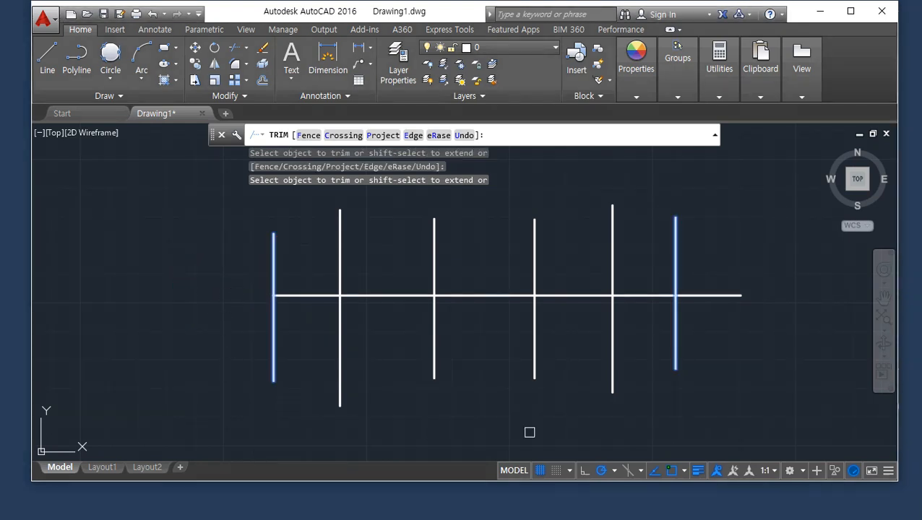
click(707, 296)
key(Return)
key(ctrl+z)
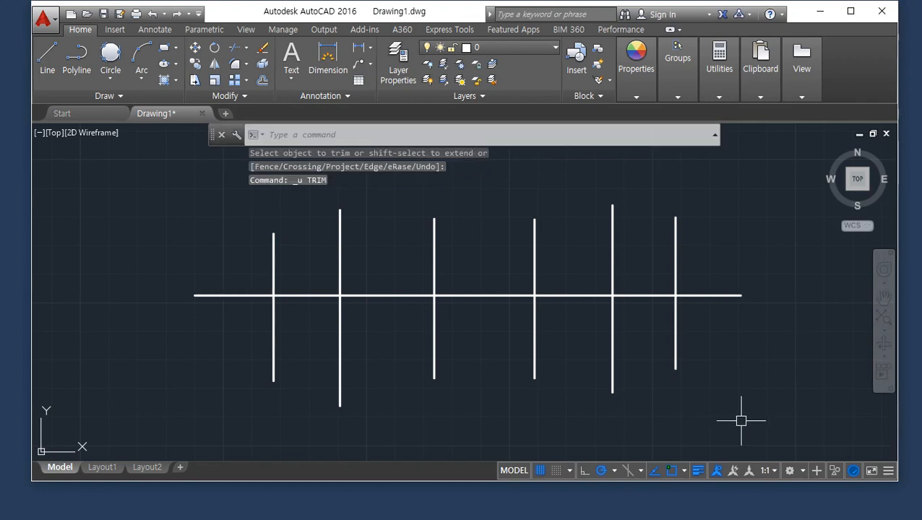
key(Escape)
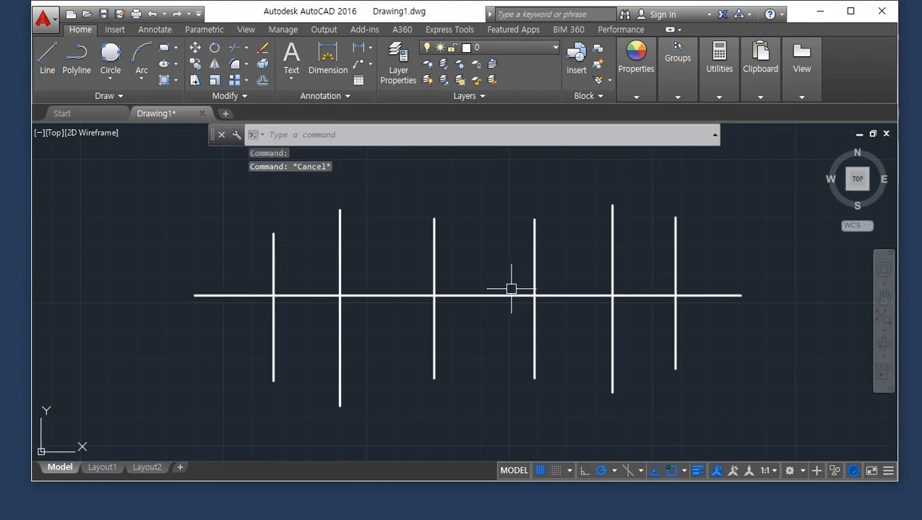
Step: Restart Trim and choose all six vertical lines as cutting edges with one crossing window
text(tr)
key(Return)
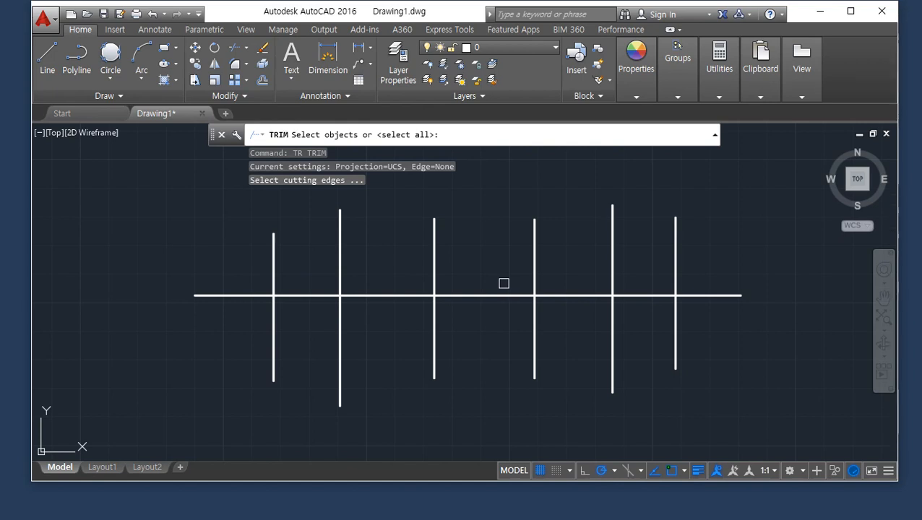
click(706, 224)
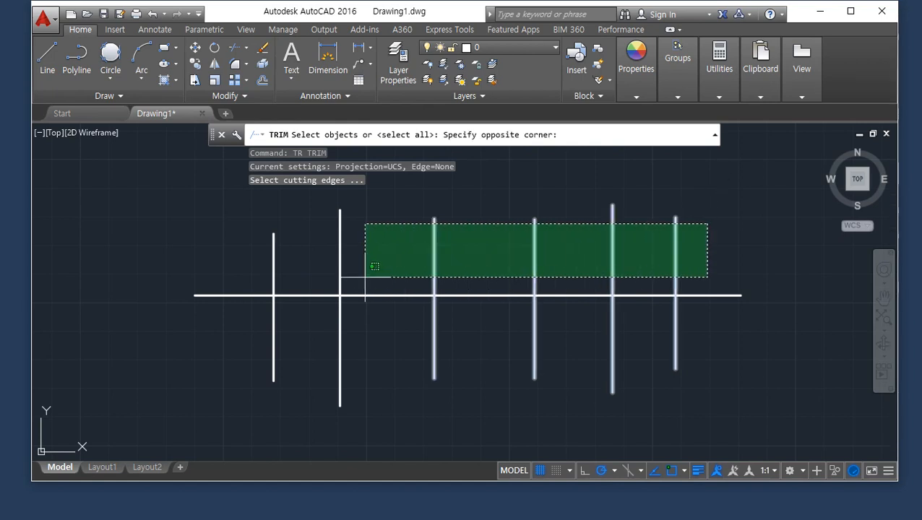
click(200, 281)
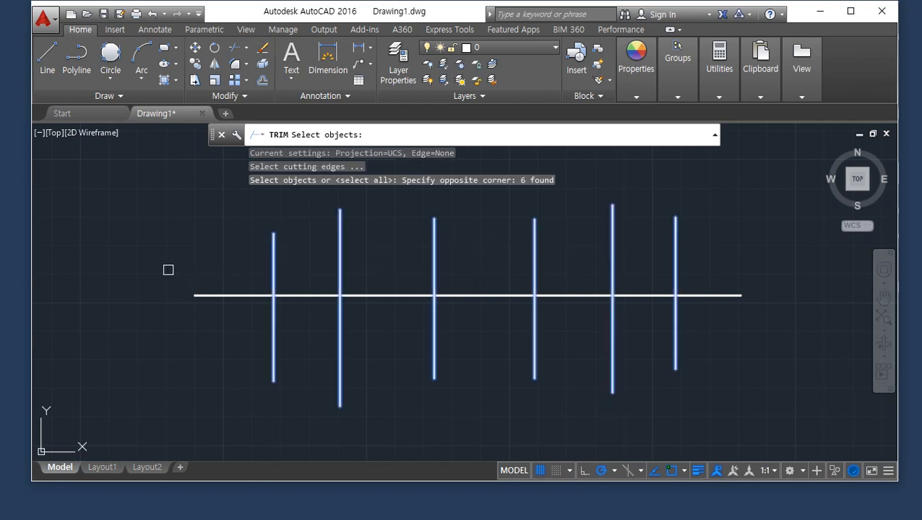
key(Return)
Step: Trim the horizontal line's two ends, its second and fourth inner segments, and try trimming the isolated piece between the last two verticals
click(218, 296)
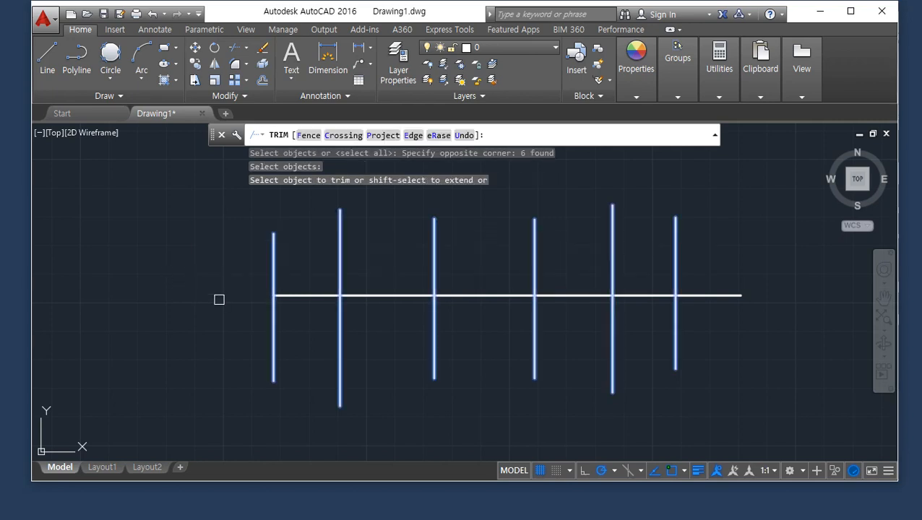
click(393, 297)
click(558, 296)
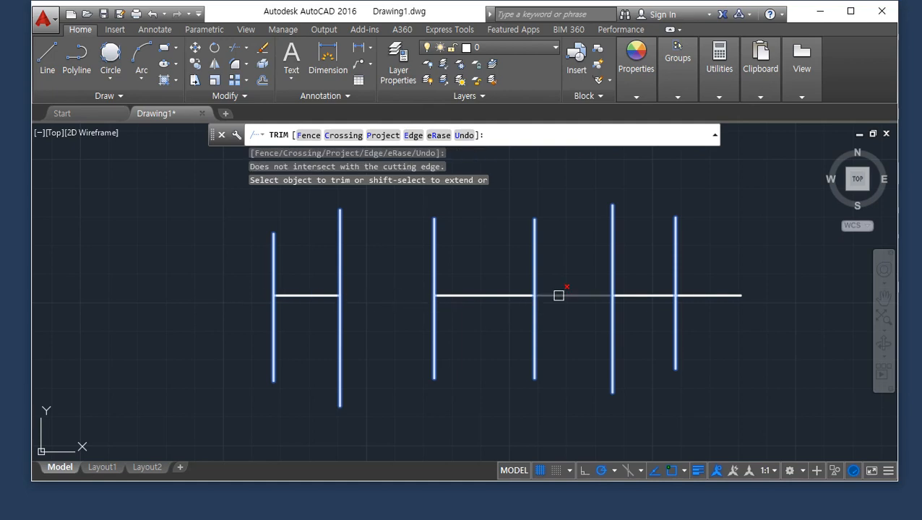
click(709, 297)
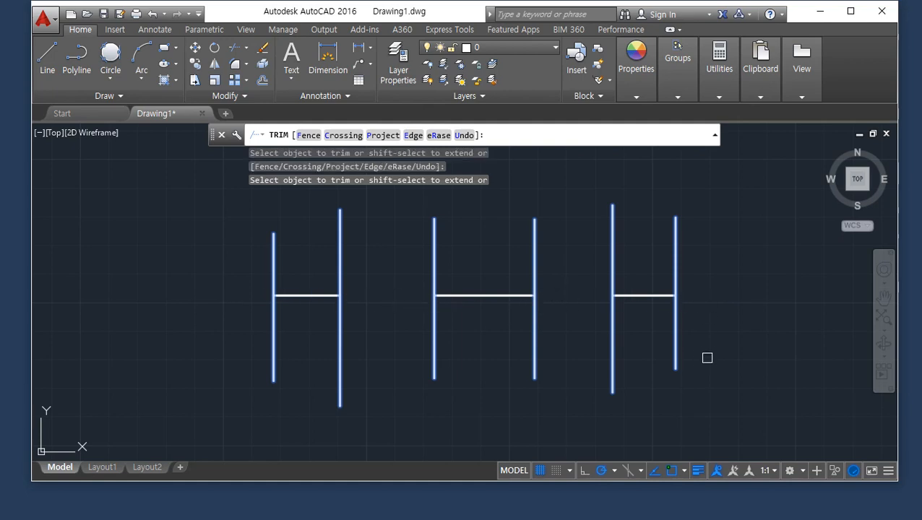
click(644, 297)
mouse_move(666, 312)
mouse_down()
mouse_move(607, 304)
mouse_move(677, 313)
mouse_move(649, 318)
mouse_up()
mouse_move(639, 233)
mouse_down()
mouse_move(636, 273)
mouse_move(648, 264)
mouse_up()
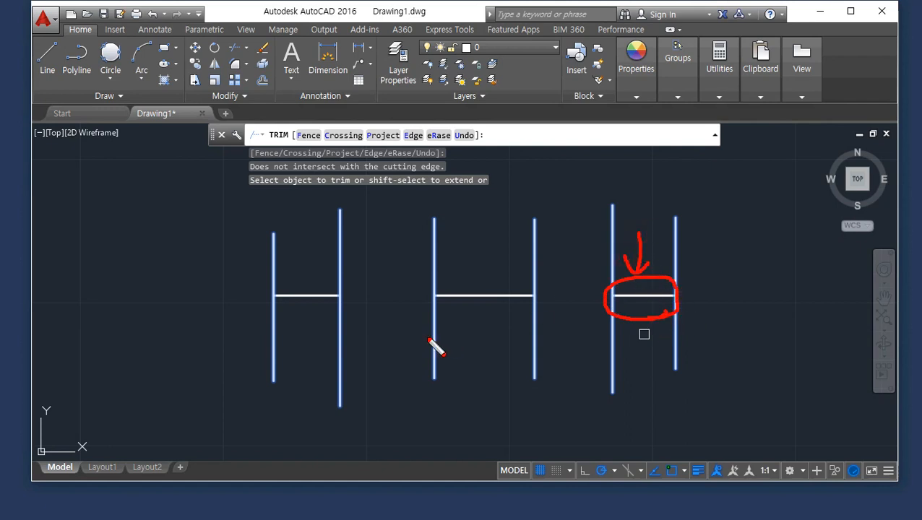
mouse_move(497, 316)
mouse_down()
mouse_move(461, 303)
mouse_move(508, 326)
mouse_up()
mouse_move(498, 248)
mouse_down()
mouse_move(495, 293)
mouse_move(507, 276)
mouse_up()
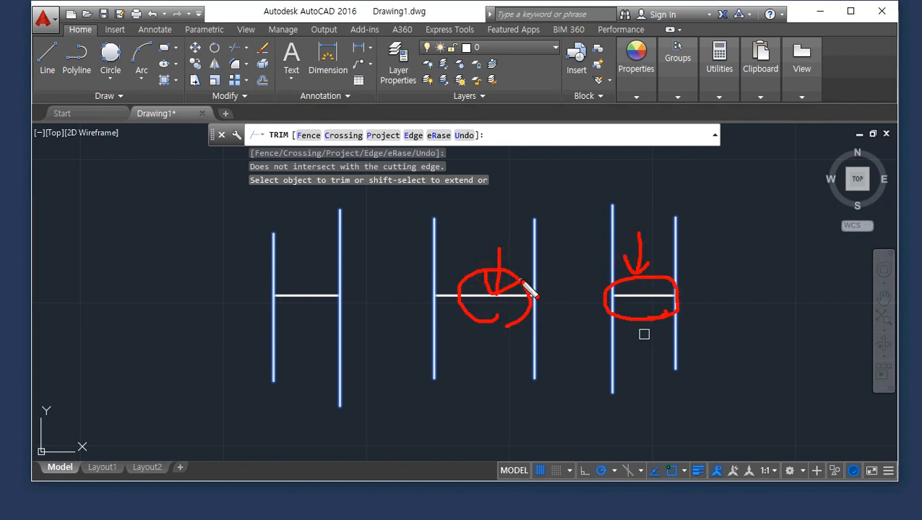
mouse_move(330, 307)
mouse_down()
mouse_move(303, 317)
mouse_move(328, 309)
mouse_up()
mouse_move(291, 232)
mouse_down()
mouse_move(292, 285)
mouse_move(302, 267)
mouse_up()
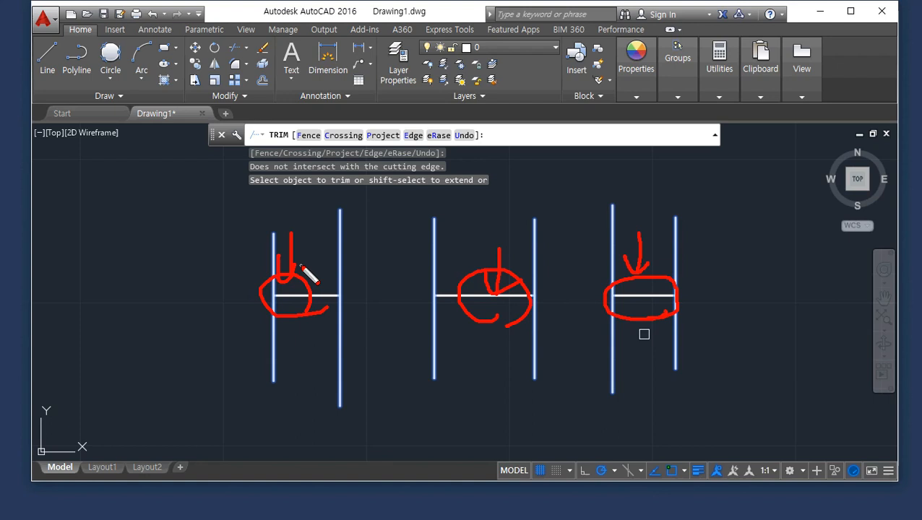
key(e)
mouse_move(339, 320)
mouse_down()
mouse_move(286, 311)
mouse_move(344, 295)
mouse_move(335, 312)
mouse_up()
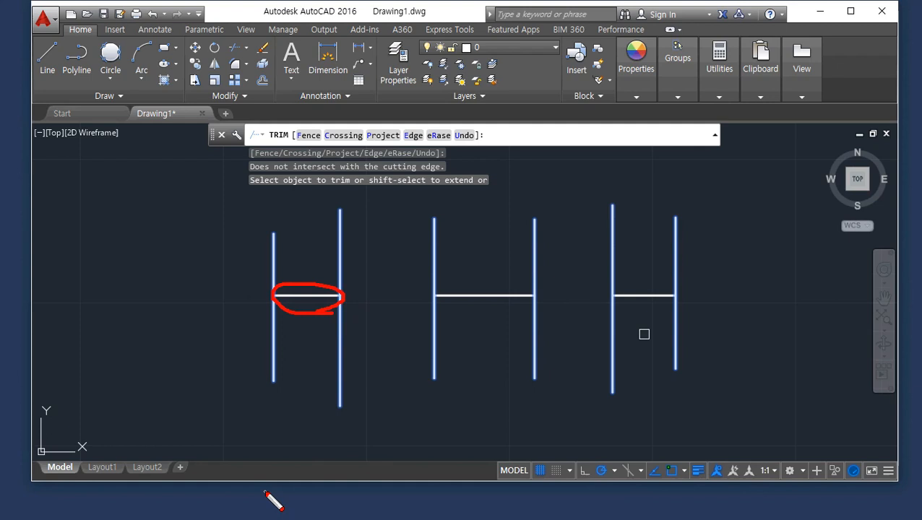
key(Escape)
Step: Undo all the segment trims within the active Trim command, keeping the six cutting edges
key(ctrl+z)
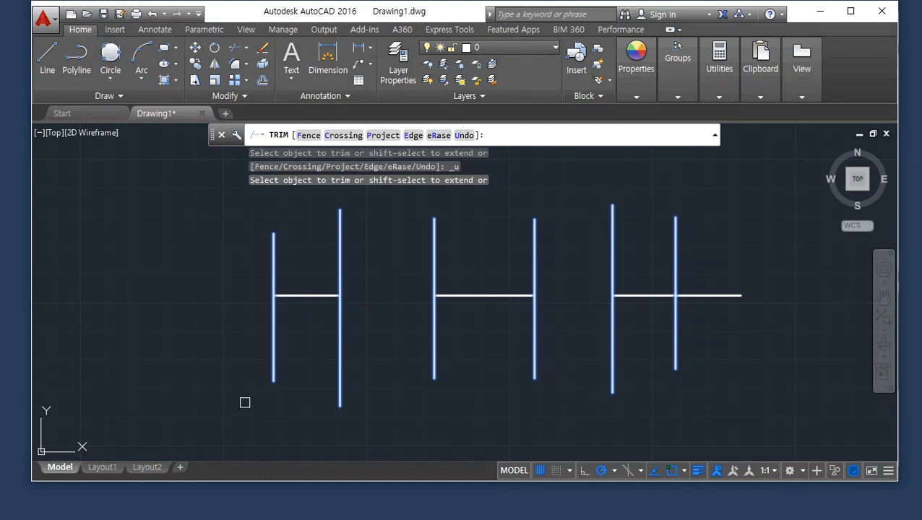
key(ctrl+z)
key(ctrl+z)
key(ctrl+z)
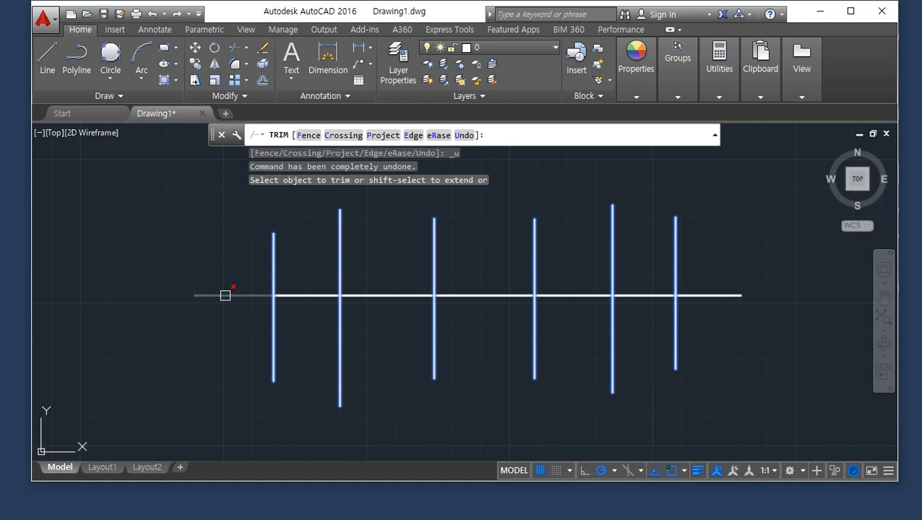
Step: Trim the horizontal line's left end, its right end, and its segment between the fourth and fifth verticals
click(225, 295)
mouse_move(320, 312)
mouse_down()
mouse_move(377, 283)
mouse_move(757, 294)
mouse_move(338, 312)
mouse_up()
key(Escape)
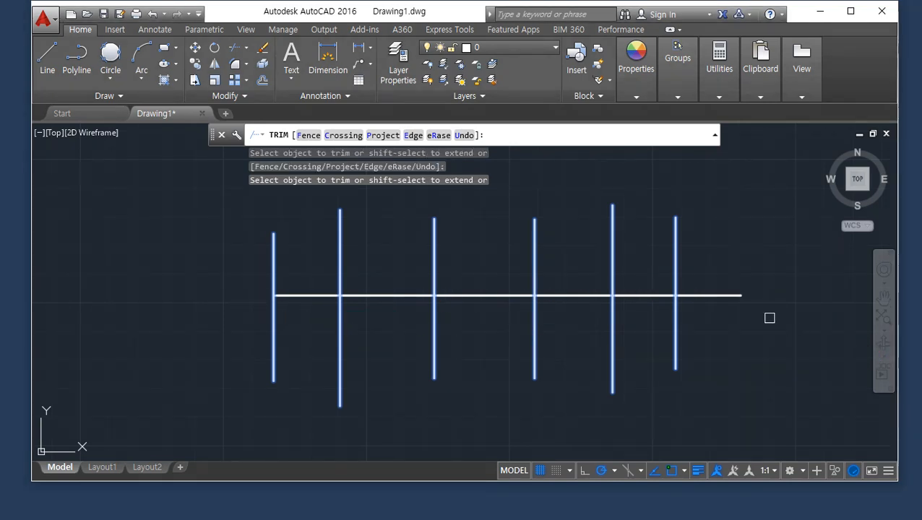
mouse_move(679, 308)
mouse_down()
mouse_move(650, 321)
mouse_move(255, 272)
mouse_move(758, 289)
mouse_up()
key(Escape)
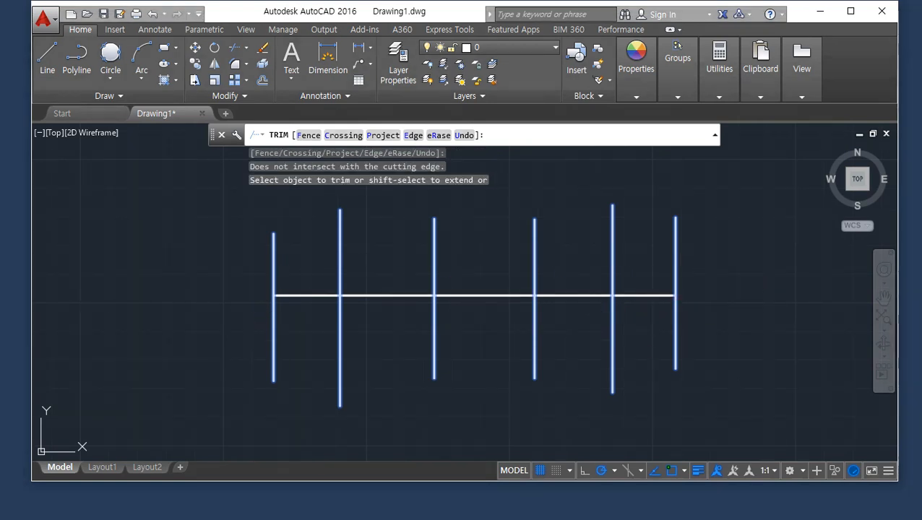
click(568, 294)
mouse_move(665, 312)
mouse_down()
mouse_move(618, 282)
mouse_move(666, 312)
mouse_up()
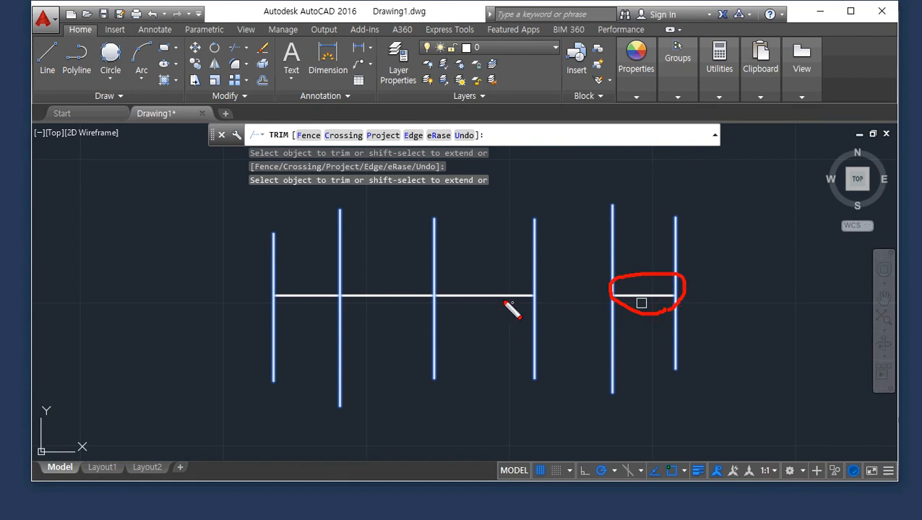
Step: Trim the horizontal segment between the second and third verticals and try trimming the isolated piece between the first two verticals
mouse_move(489, 294)
mouse_down()
mouse_move(318, 267)
mouse_move(502, 334)
mouse_up()
key(Escape)
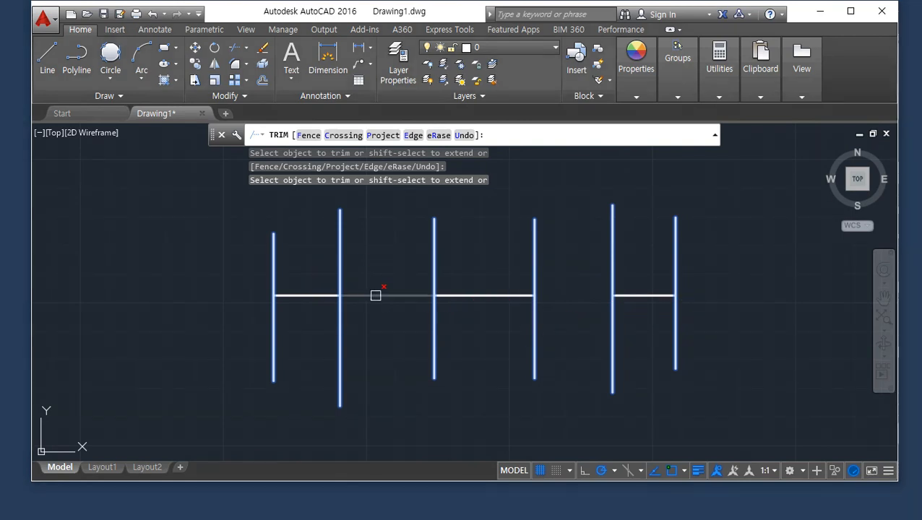
click(376, 295)
mouse_move(329, 316)
mouse_down()
mouse_move(271, 280)
mouse_move(331, 316)
mouse_up()
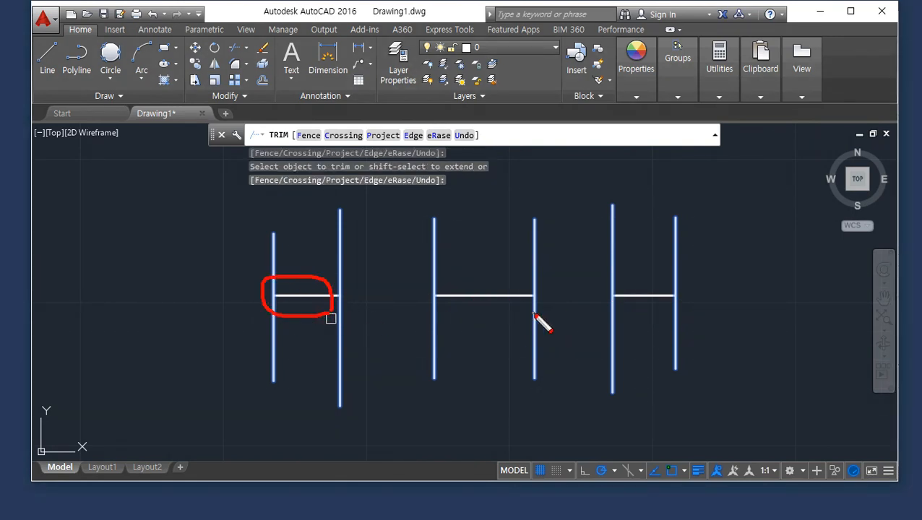
mouse_move(539, 321)
mouse_down()
mouse_move(572, 304)
mouse_move(541, 330)
mouse_up()
key(Escape)
click(308, 299)
click(315, 317)
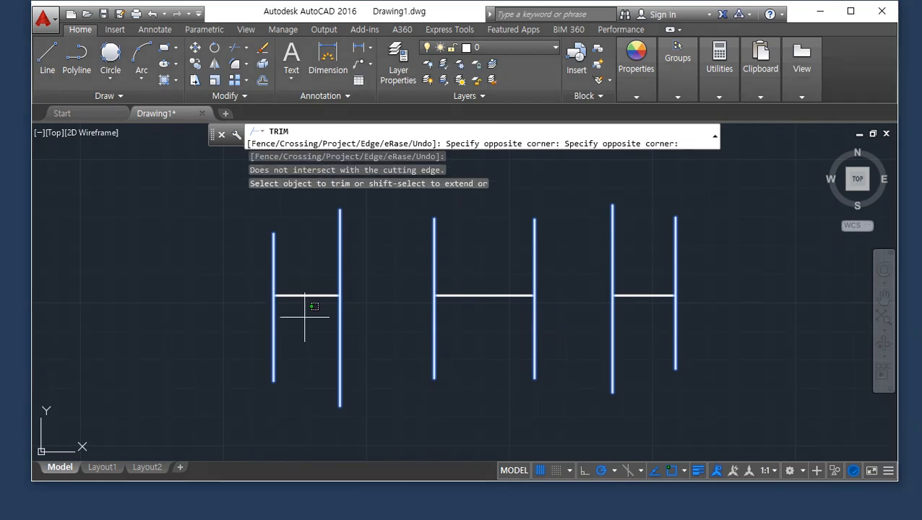
click(297, 276)
mouse_move(330, 307)
mouse_down()
mouse_move(271, 298)
mouse_move(334, 309)
mouse_up()
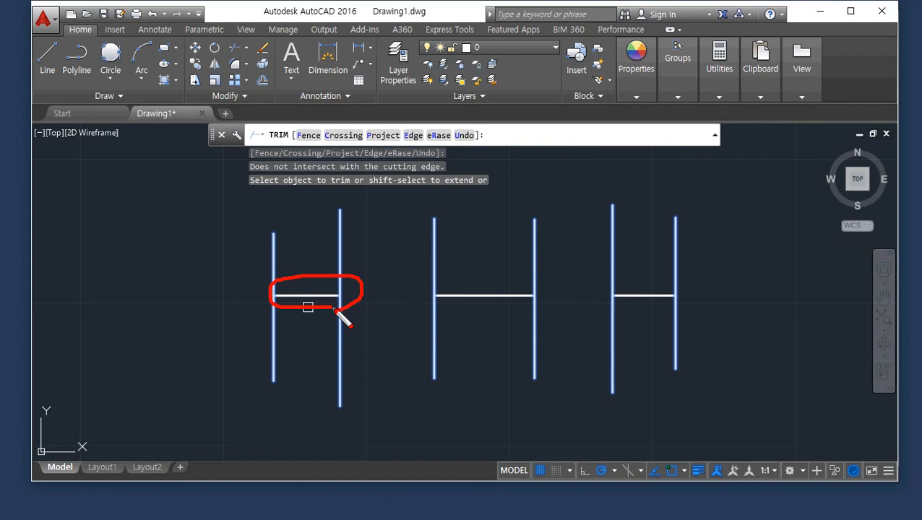
key(Escape)
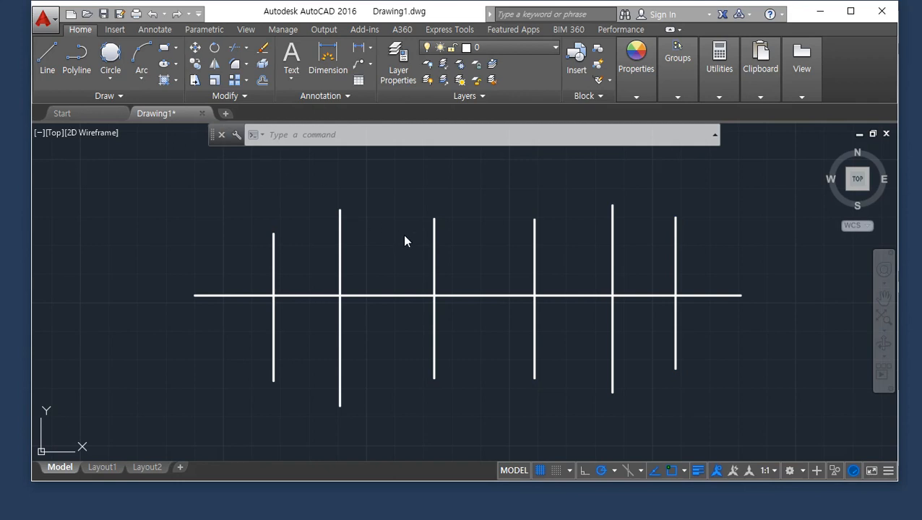
Step: Run Trim with all objects as cutting edges and remove the horizontal line's two ends plus its second and fourth inner segments
text(rt)
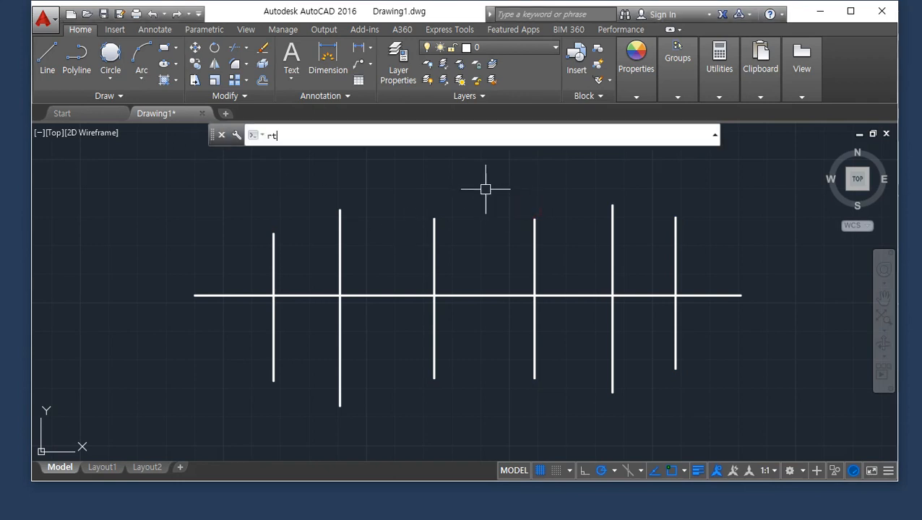
key(Return)
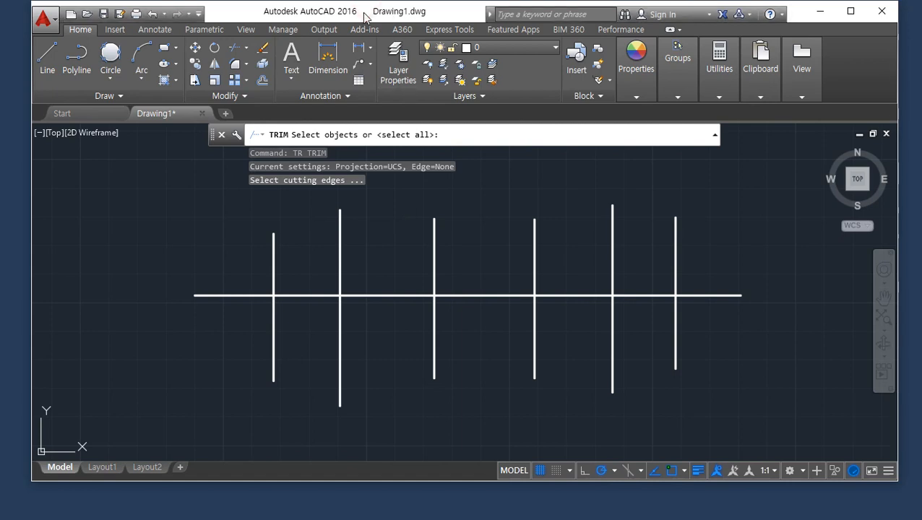
key(Return)
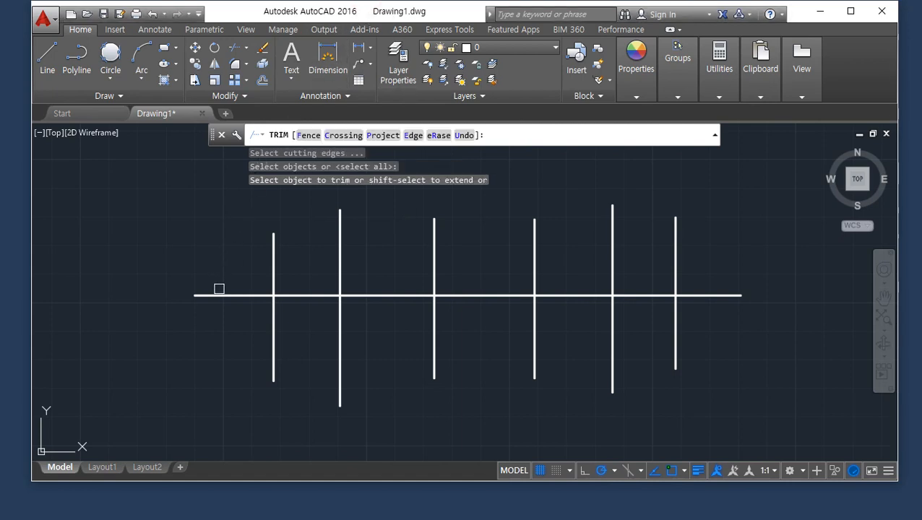
click(216, 295)
click(390, 296)
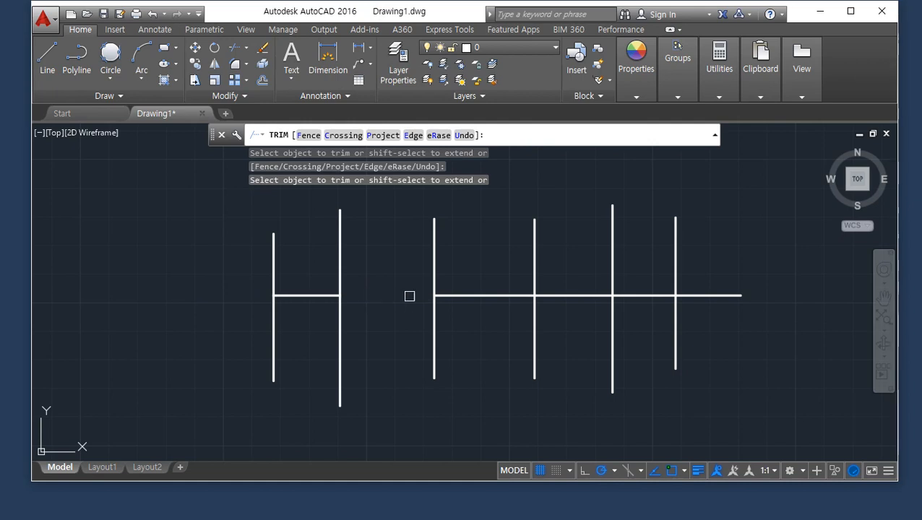
click(561, 295)
click(706, 294)
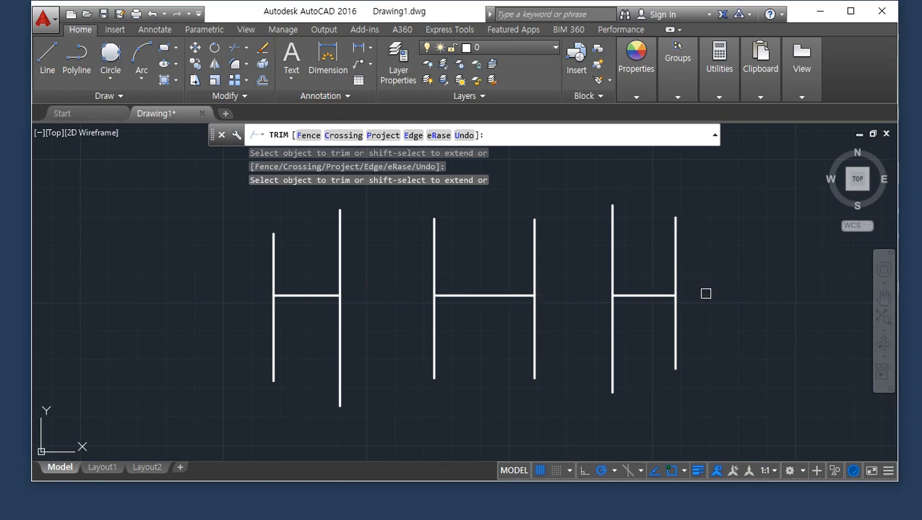
Step: Trim the lower parts of the first two and last two verticals and the upper parts of the middle two with crossing windows
click(724, 390)
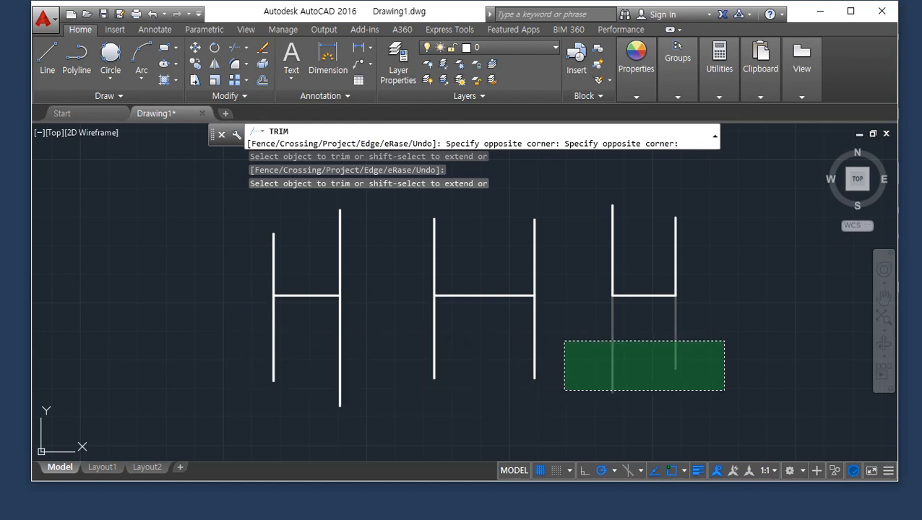
click(567, 338)
click(379, 380)
click(273, 359)
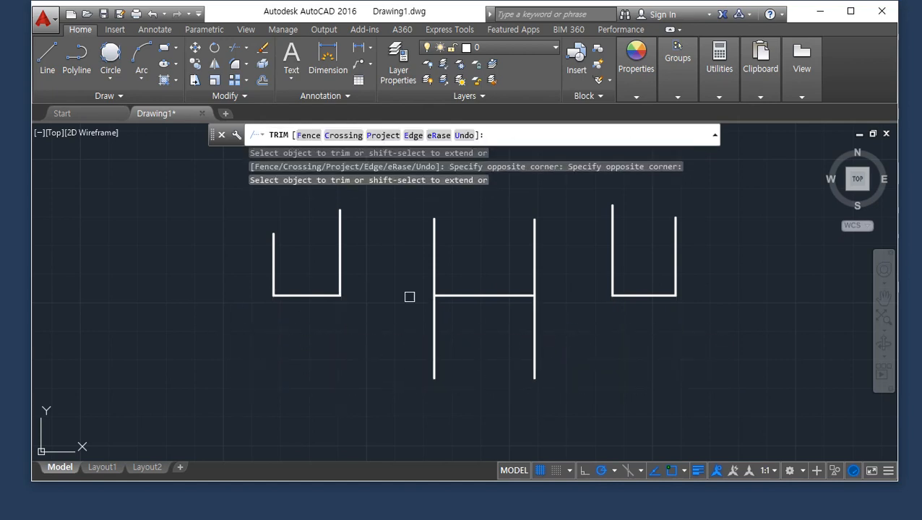
click(545, 228)
click(414, 257)
key(Return)
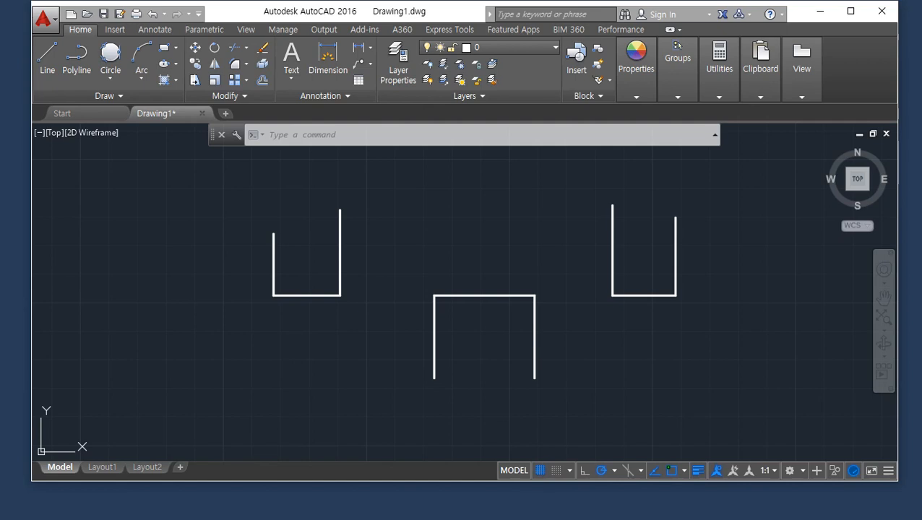
Step: Undo the whole last Trim and draw a diagonal line across all six verticals, sloping down from upper right to lower left
key(ctrl+z)
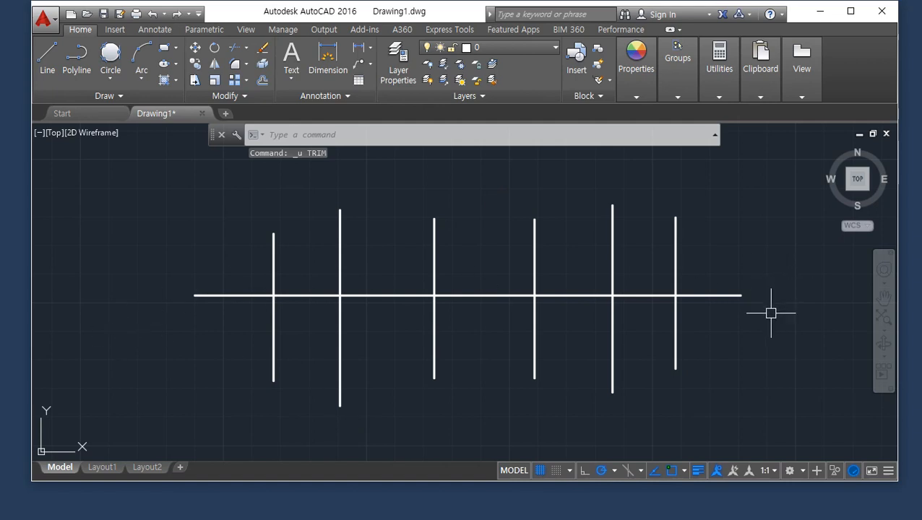
text(l)
key(Return)
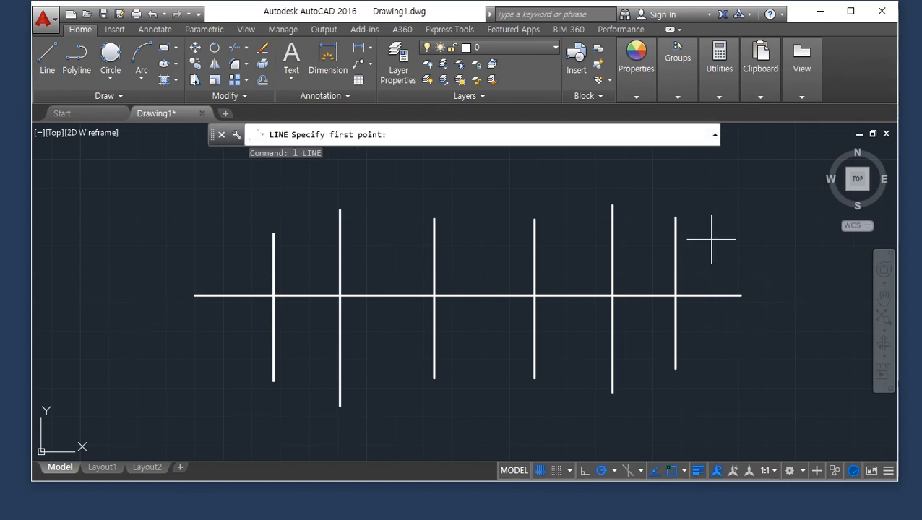
click(711, 239)
click(212, 351)
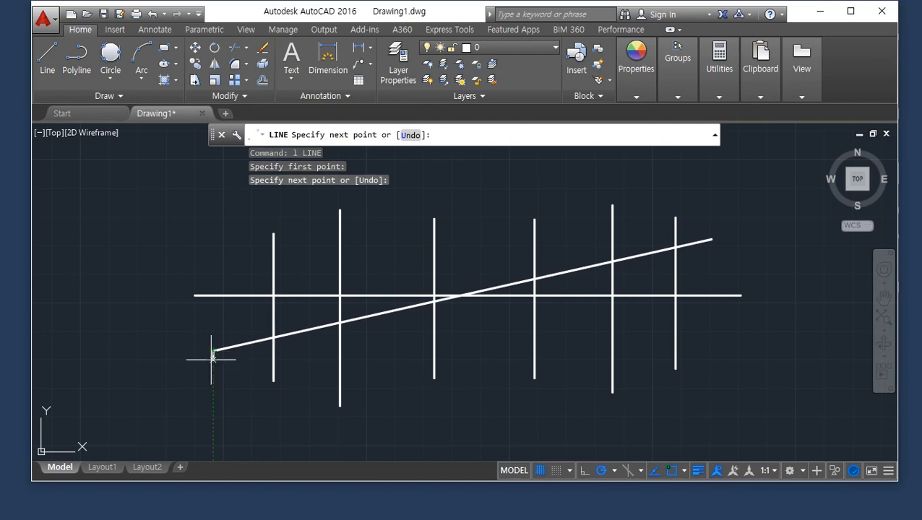
key(Return)
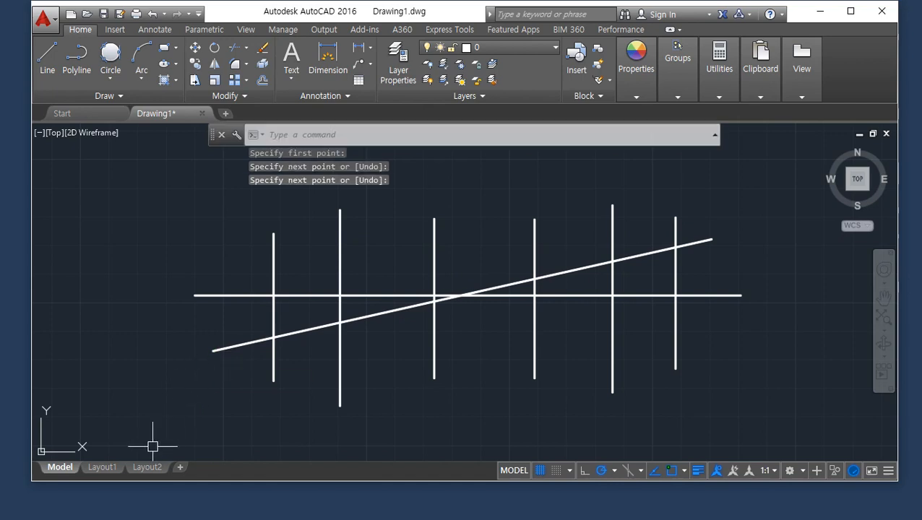
Step: Run Trim with all objects as cutting edges and cut the first two verticals back to the horizontal line from below
text(tr)
key(Return)
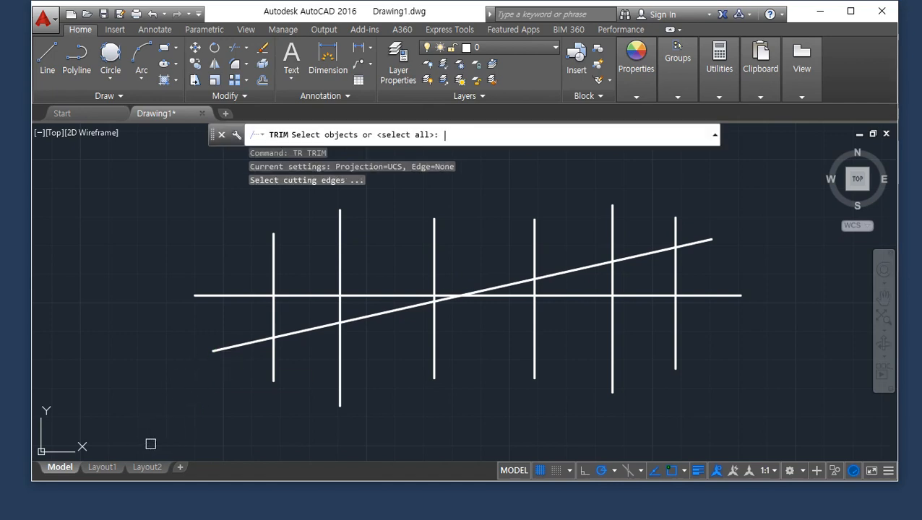
key(Return)
click(358, 404)
click(237, 370)
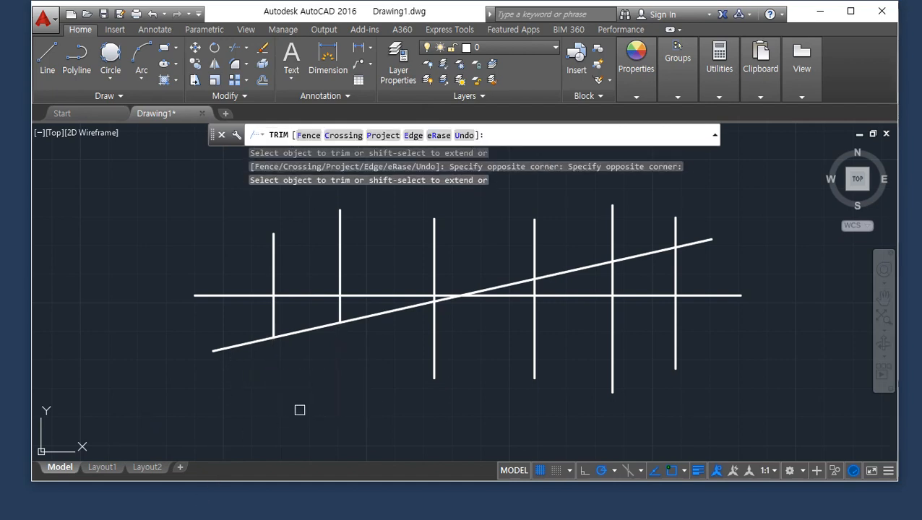
click(338, 305)
click(275, 323)
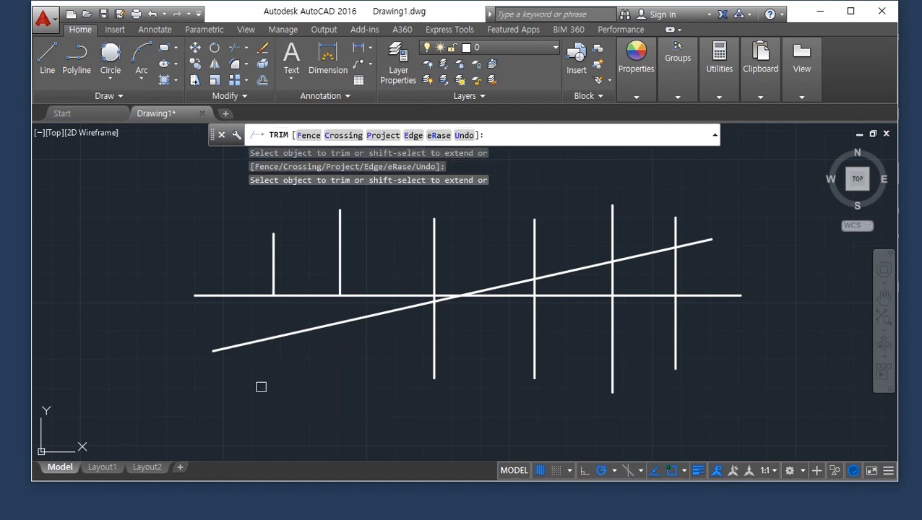
Step: Trim the upper parts of the last three verticals down to the horizontal line, including the pieces beneath the diagonal
click(703, 203)
click(587, 218)
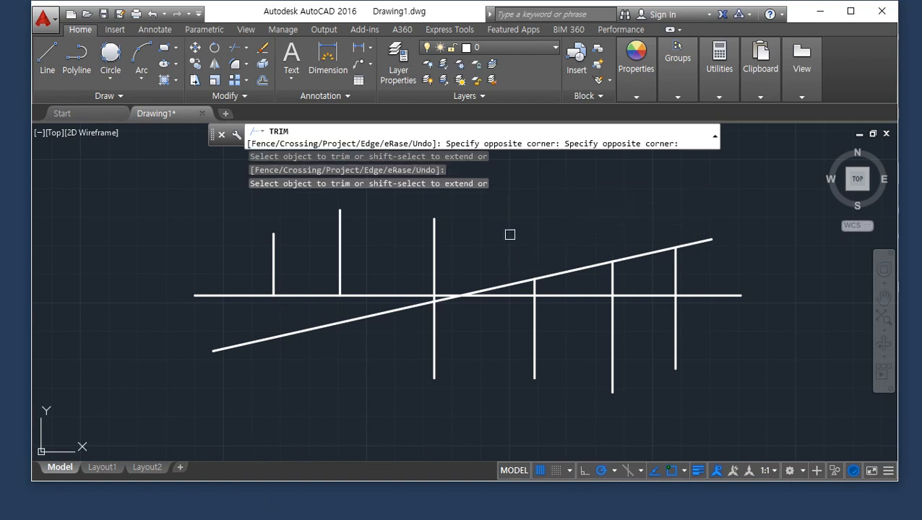
click(539, 284)
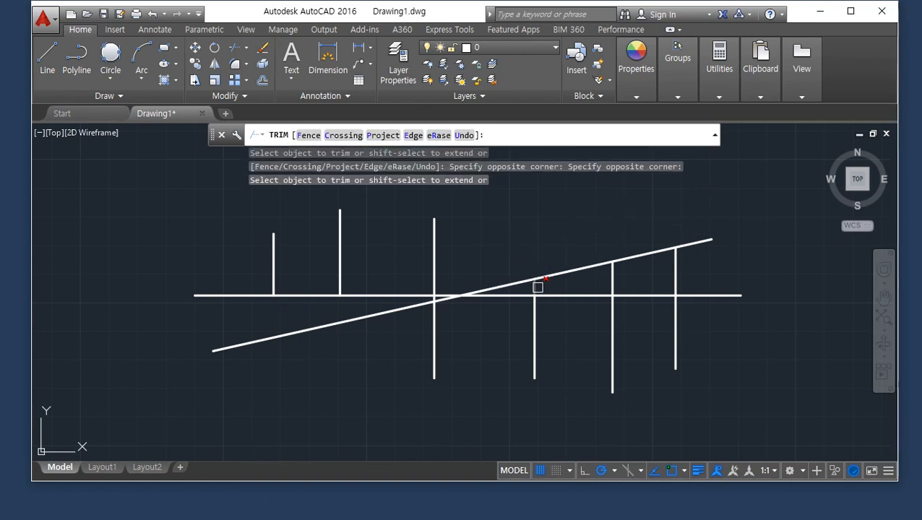
click(687, 277)
click(661, 273)
Step: Trim the third vertical below the horizontal line, including the short piece above the diagonal, and end Trim
click(436, 373)
click(443, 350)
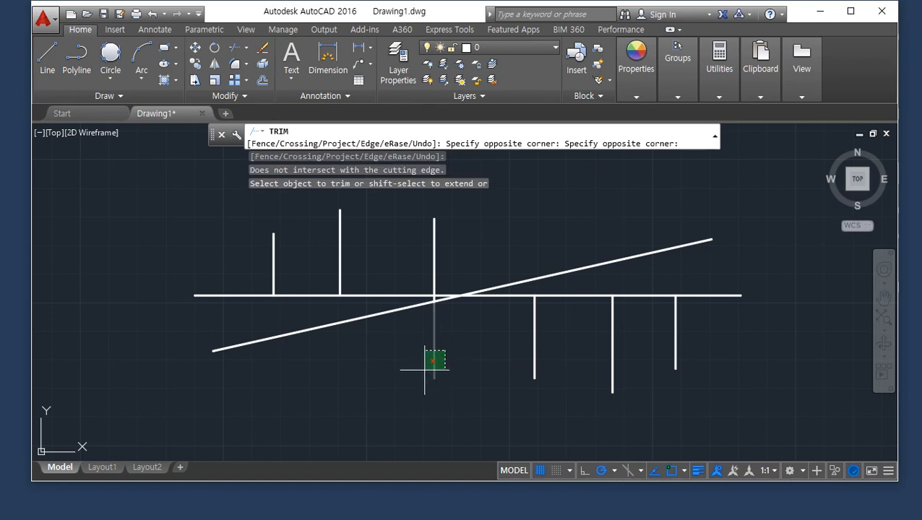
click(425, 378)
scroll(432, 304, up, 7)
click(448, 283)
scroll(444, 338, down, 5)
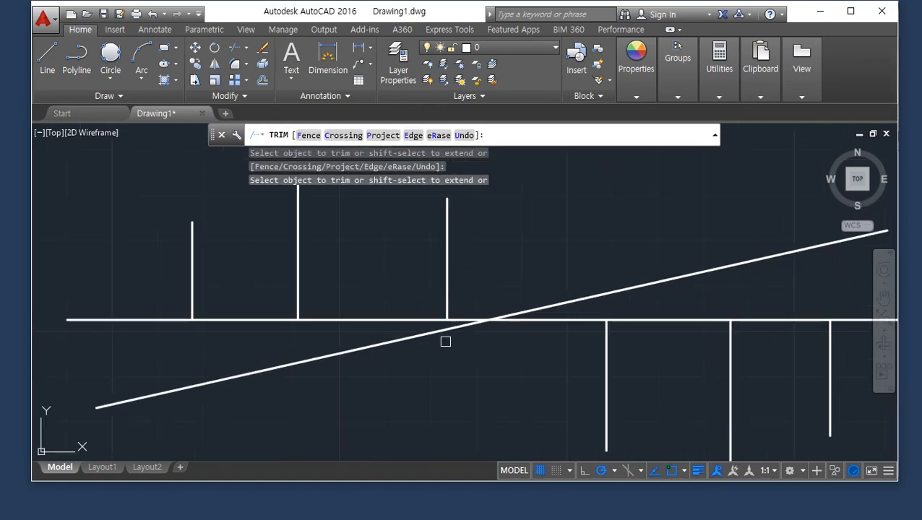
scroll(440, 360, up, 2)
key(Return)
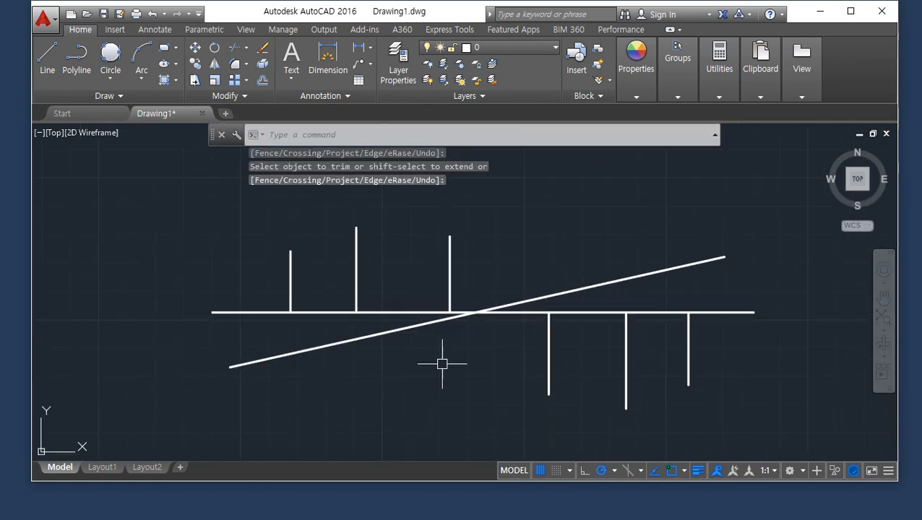
Step: Undo the whole last Trim and erase the diagonal line
key(ctrl+z)
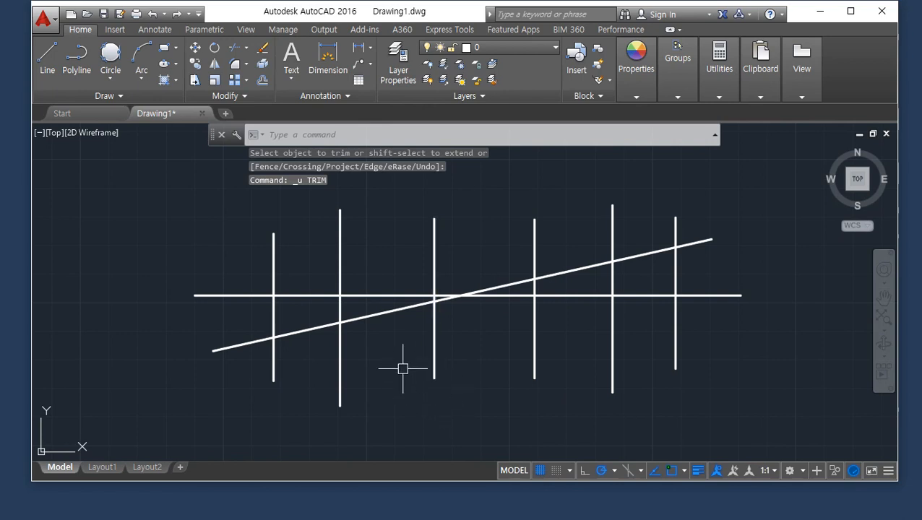
click(375, 315)
key(Delete)
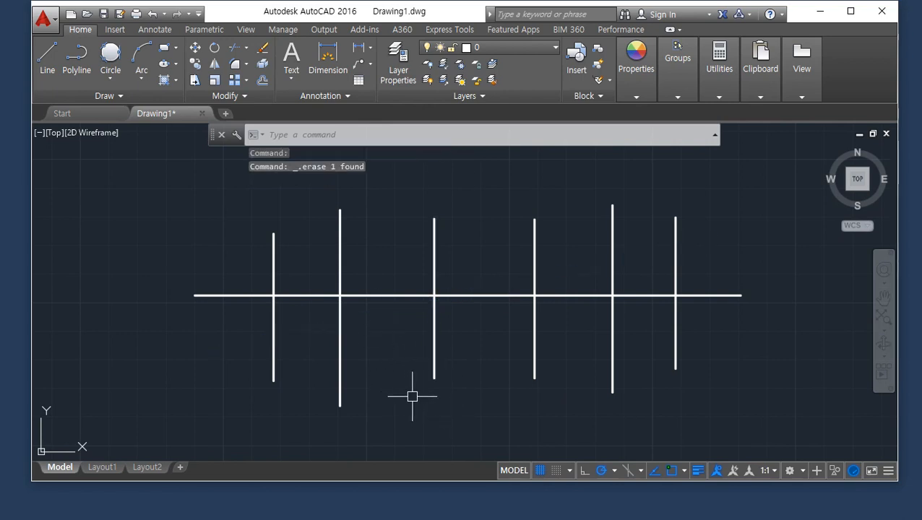
Step: Start Trim with all objects in the drawing as cutting edges
text(tr)
key(Return)
key(Return)
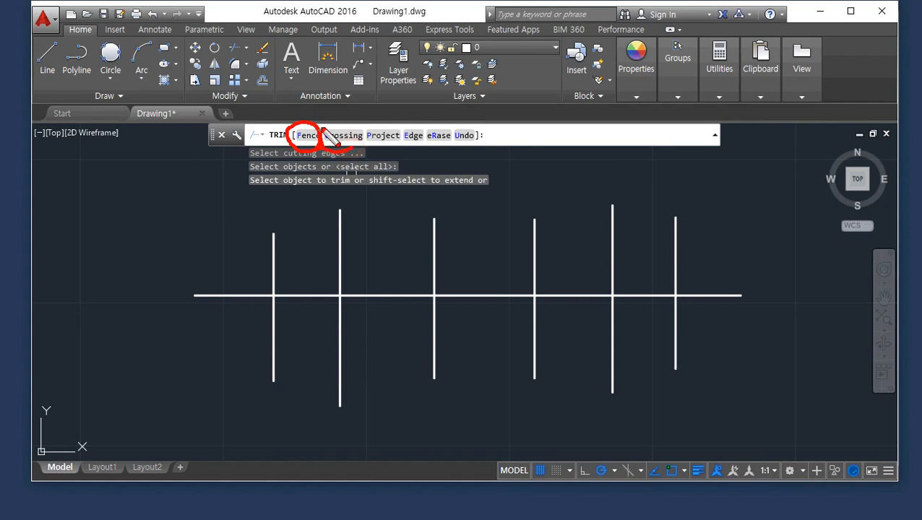
Step: Trim the upper parts of all six verticals with one crossing window and undo that trim within the command
click(696, 214)
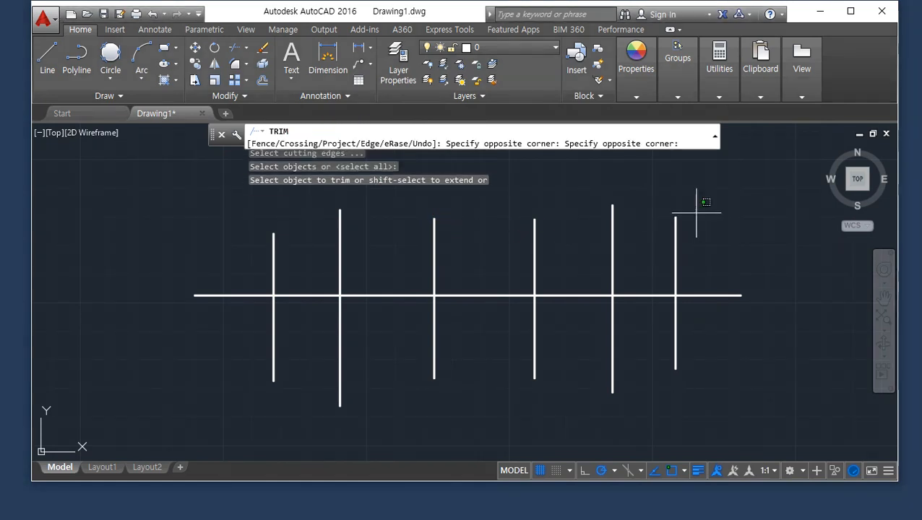
click(189, 242)
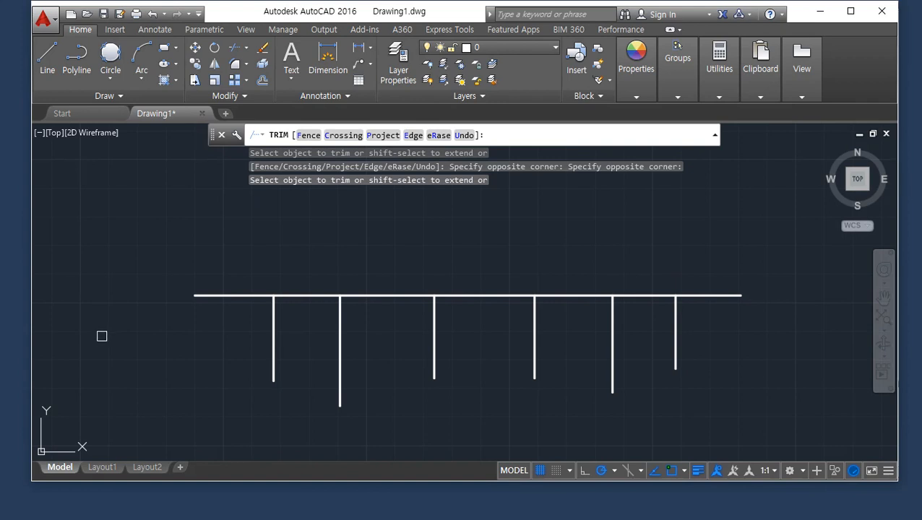
key(ctrl+z)
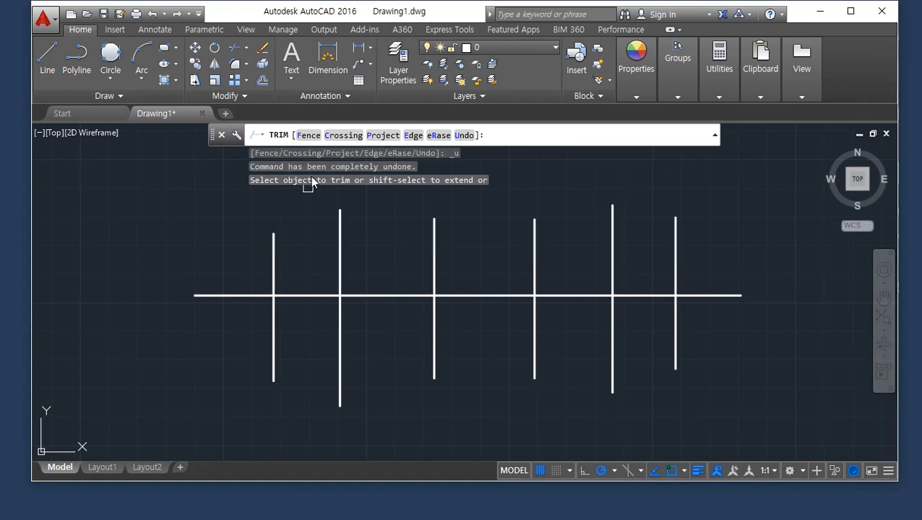
Step: Trim alternating lower and upper parts of the crossed lines with one zigzag fence drawn from right to left, end Trim and undo it
click(308, 137)
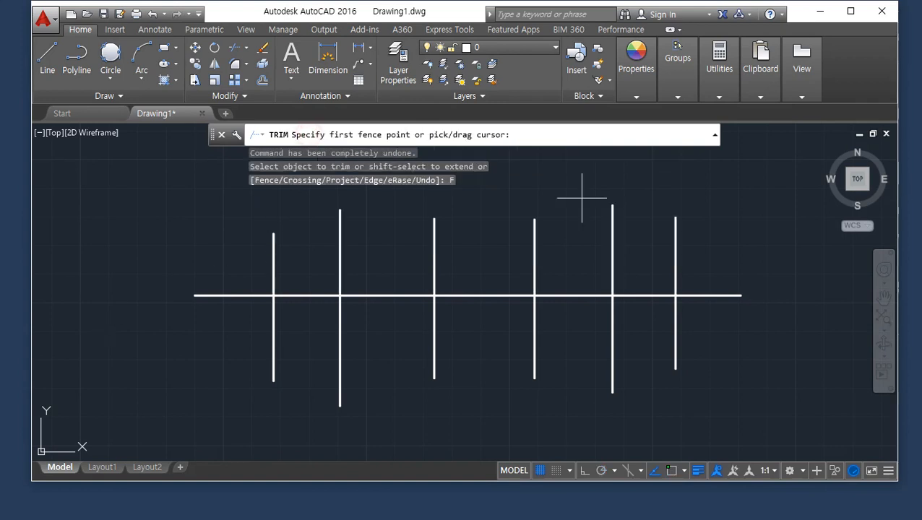
click(729, 341)
click(709, 263)
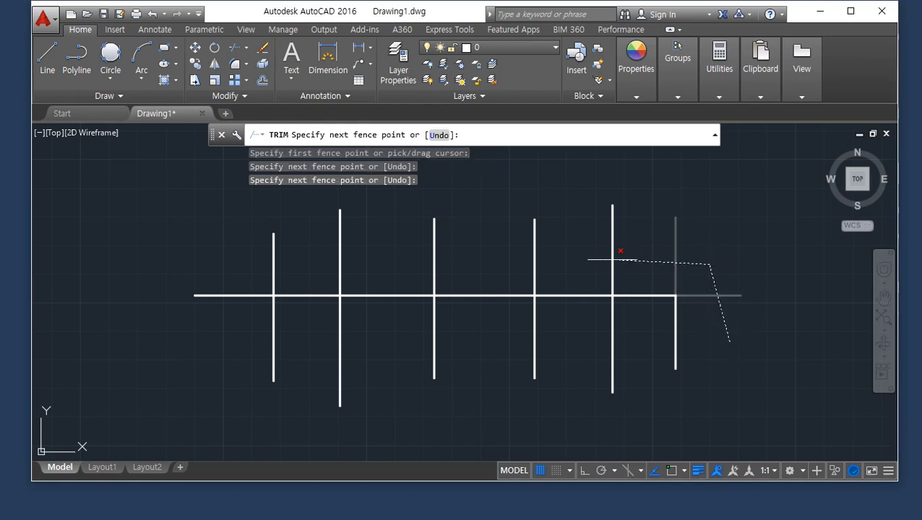
click(588, 254)
click(567, 325)
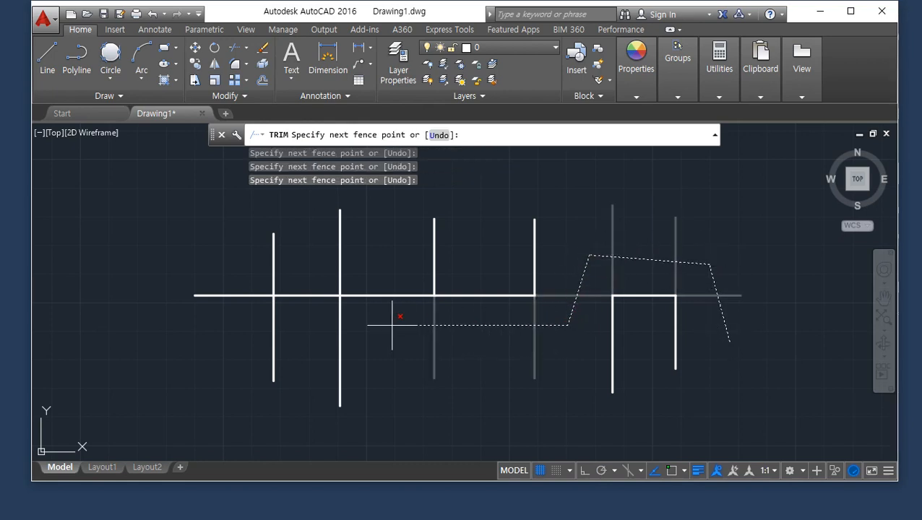
click(391, 325)
click(376, 257)
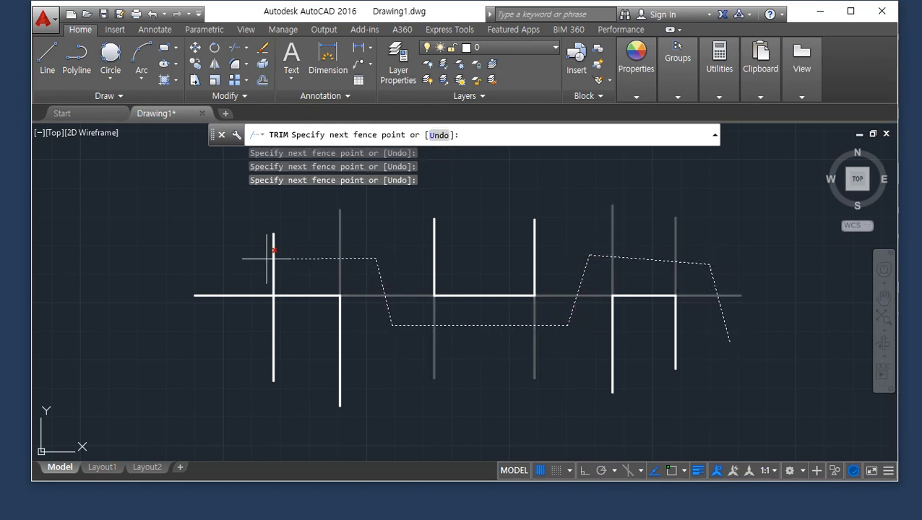
click(175, 325)
key(Return)
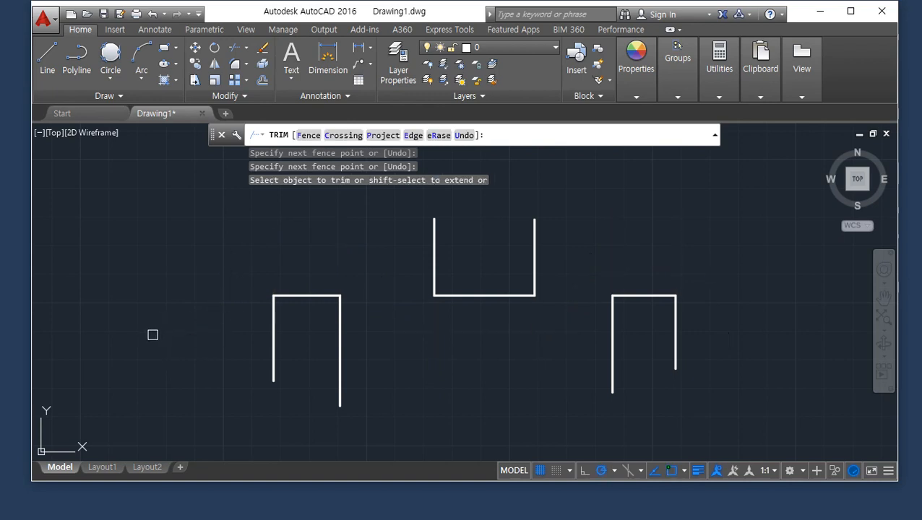
key(Return)
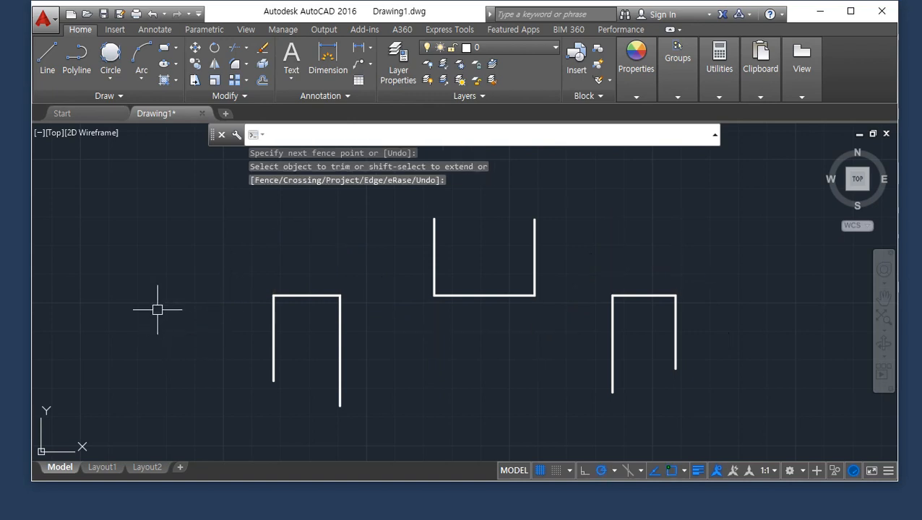
key(ctrl+z)
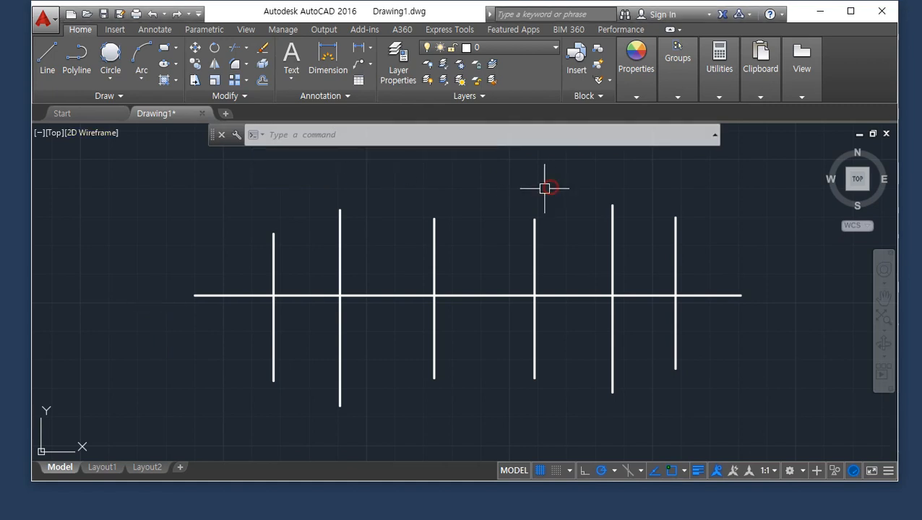
Step: Start Trim, pick the horizontal line and the four outer verticals as cutting edges with a fence, and cancel the command
text(tr)
key(Return)
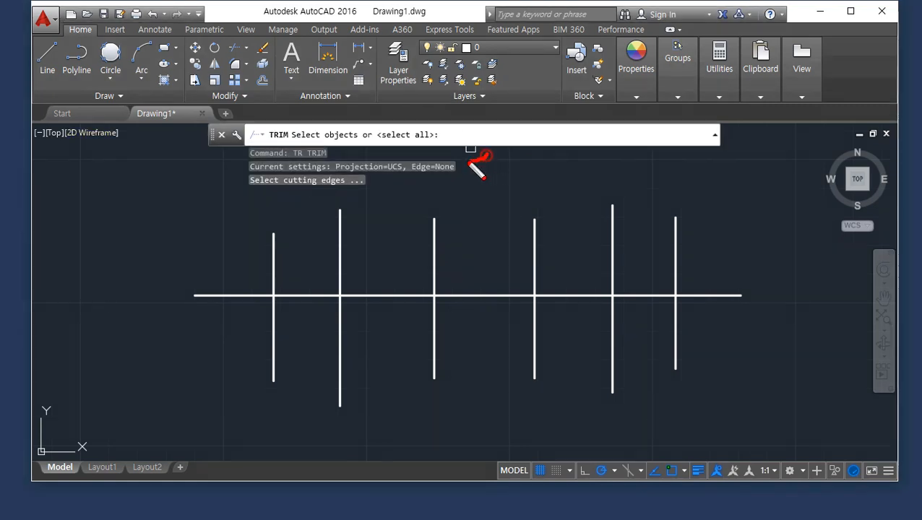
drag(481, 160, 503, 137)
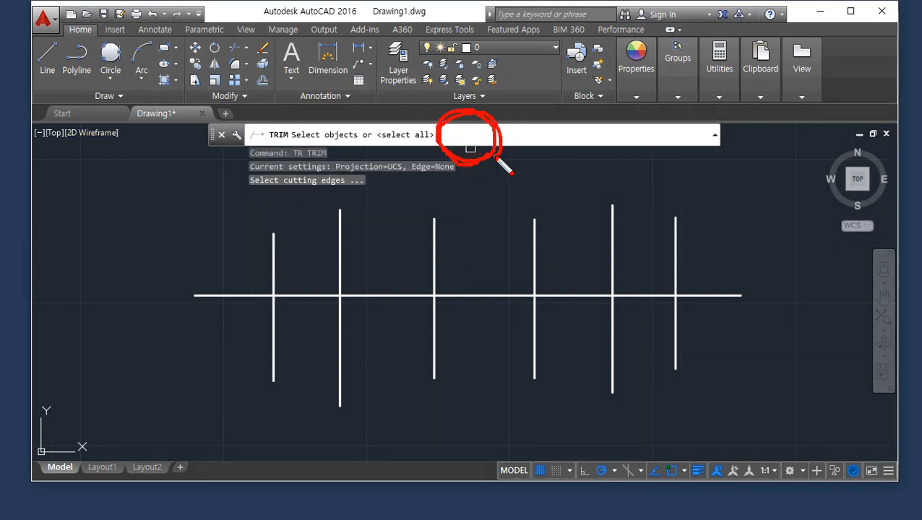
key(Escape)
key(Return)
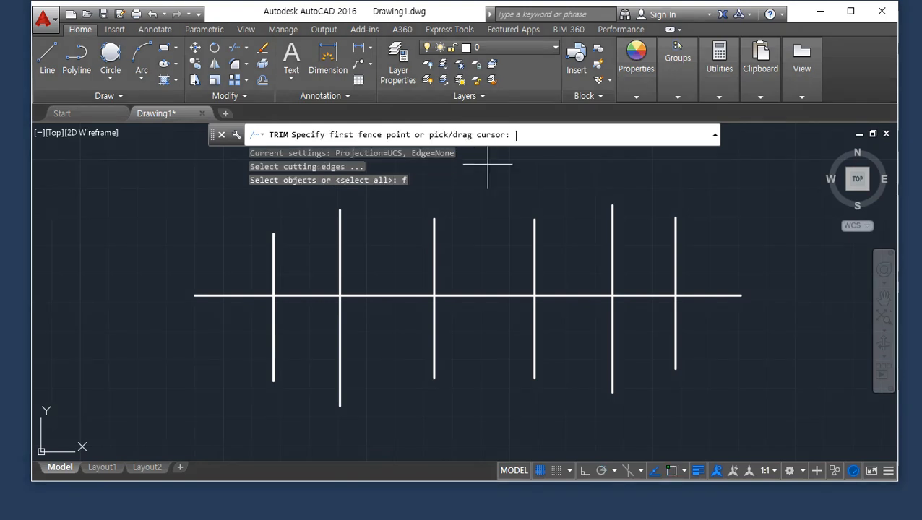
click(722, 316)
click(704, 258)
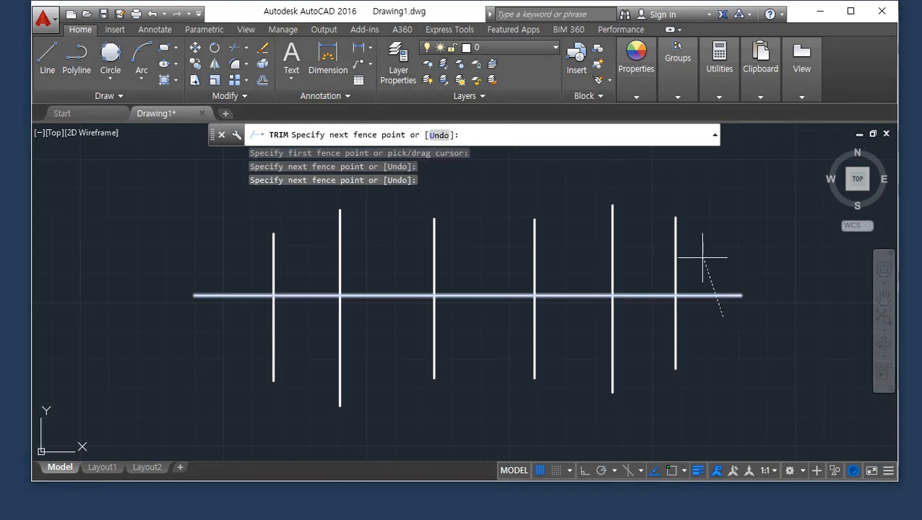
click(587, 258)
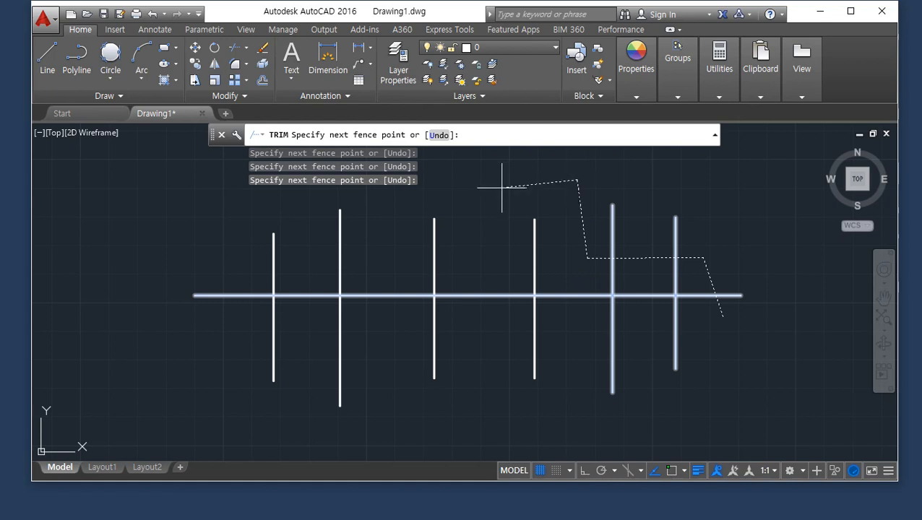
click(361, 248)
click(207, 247)
key(Return)
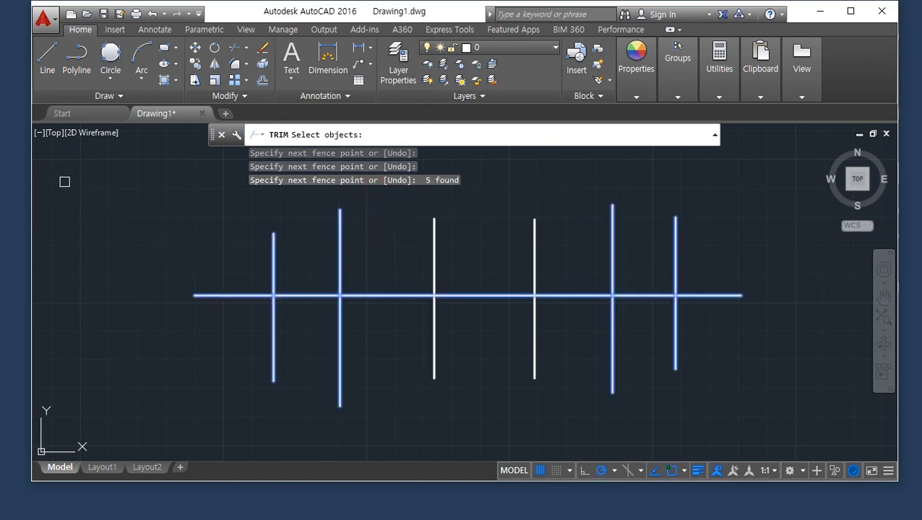
key(Escape)
Step: Start Trim, pick the horizontal line and all six verticals as cutting edges with a fence, and cancel the command
text(tr)
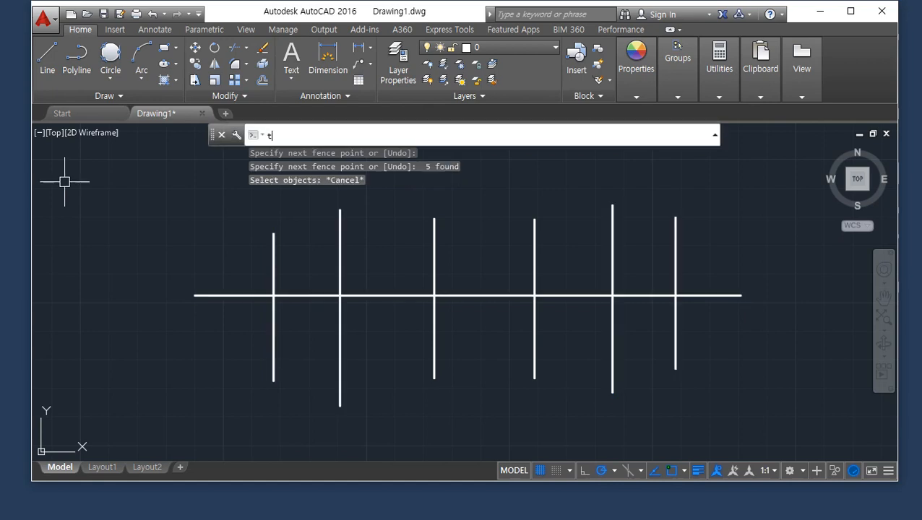
key(Return)
text(f)
key(Return)
click(715, 269)
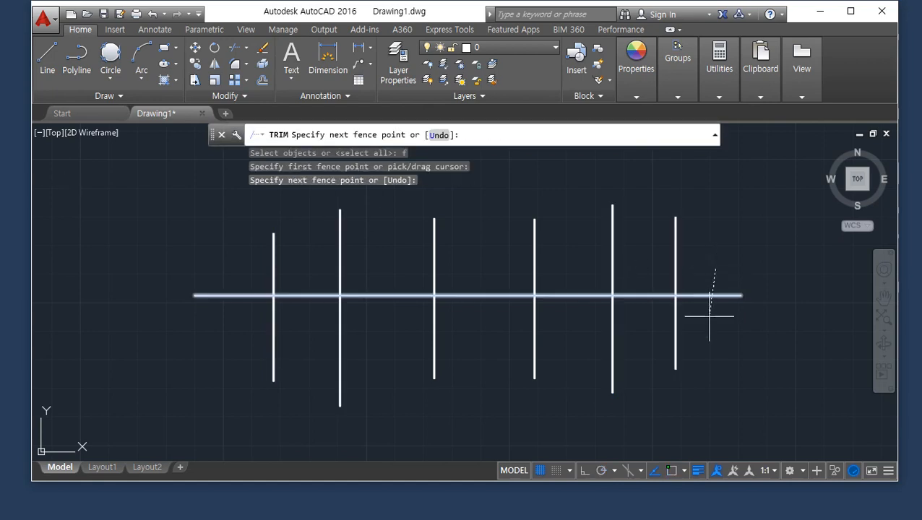
click(711, 343)
click(246, 332)
key(Return)
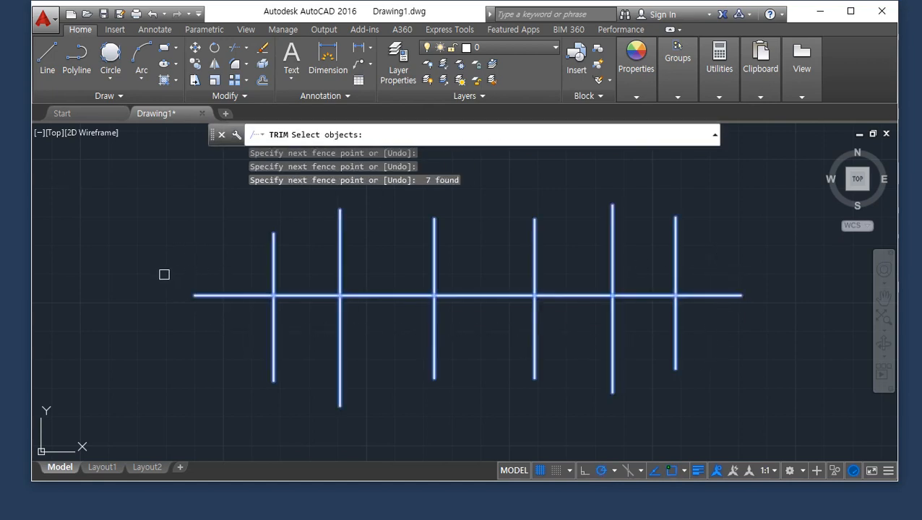
key(Escape)
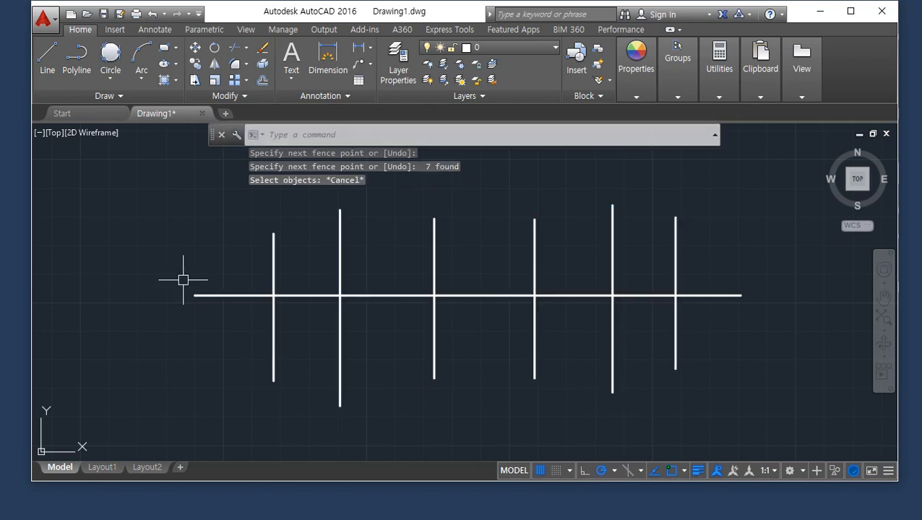
Step: Trim with all objects as cutting edges, using one zigzag fence from left to right below, above and below the horizontal line, and end Trim
text(tr)
key(Return)
key(Return)
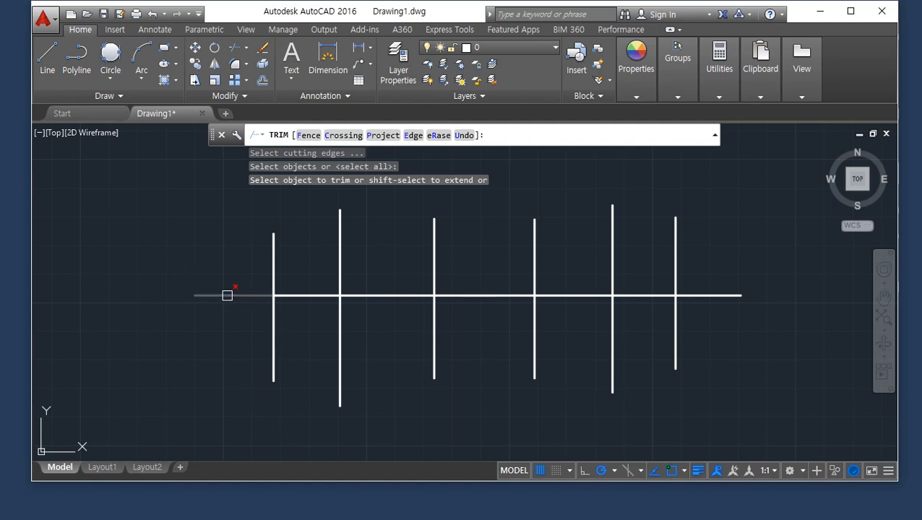
key(Return)
click(220, 256)
click(244, 341)
click(396, 334)
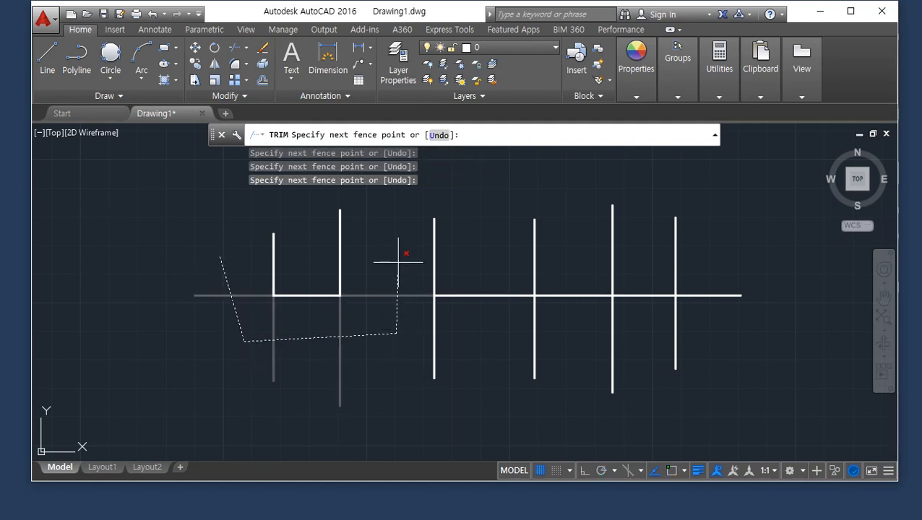
click(398, 263)
click(560, 271)
click(583, 346)
click(734, 335)
click(723, 252)
key(Return)
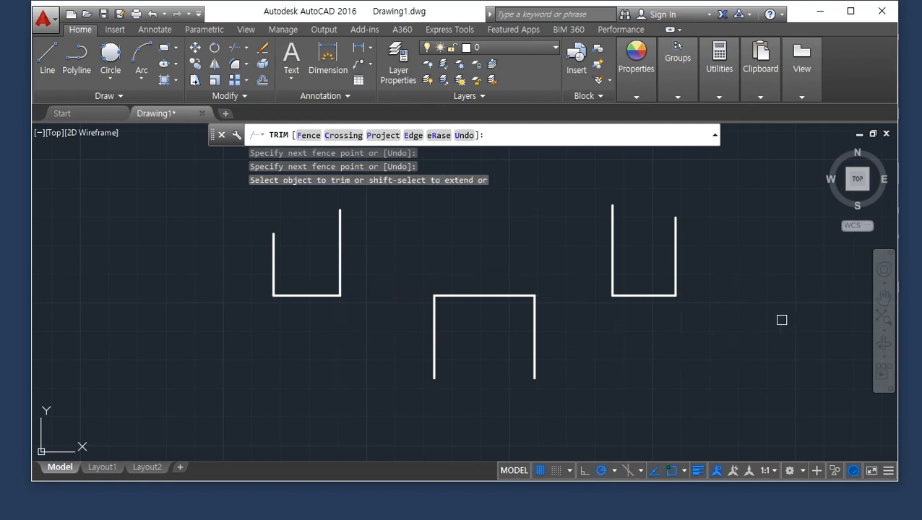
key(Escape)
Step: Erase all the remaining line pieces with one crossing selection
click(741, 277)
click(226, 355)
text(e)
key(Return)
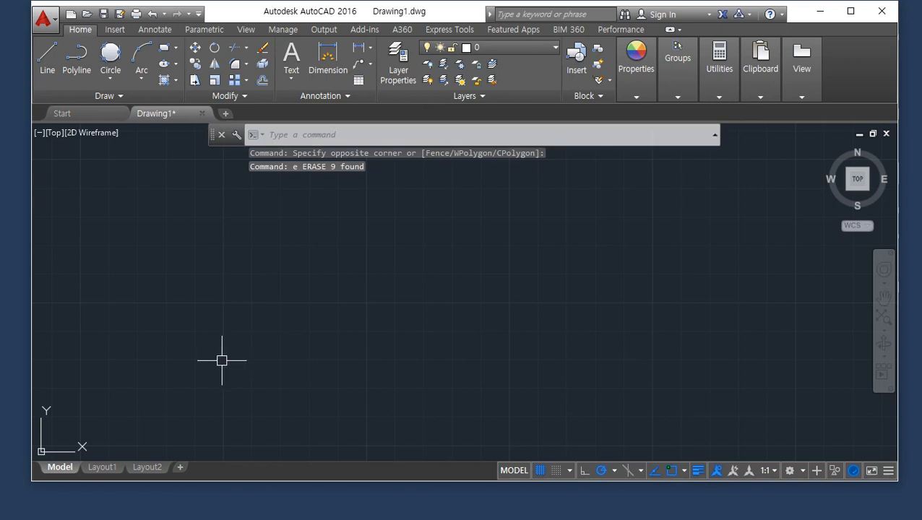
Step: Draw a long horizontal line across the lower part of the drawing area and end the Line command
text(l)
key(Return)
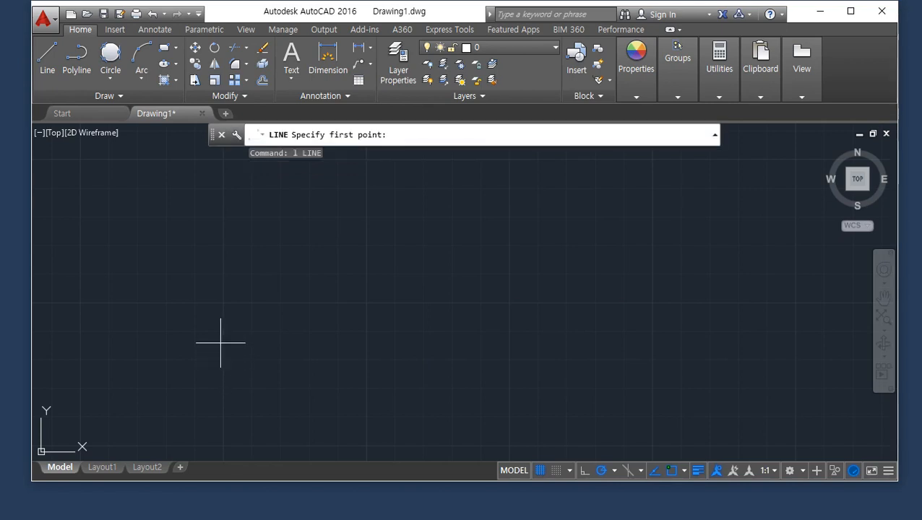
click(220, 342)
click(784, 342)
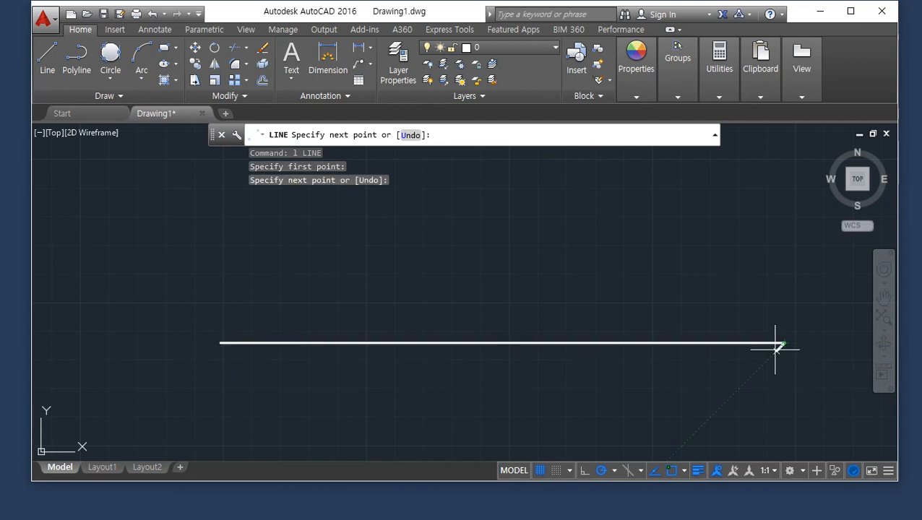
key(Return)
Step: Draw a vertical line over 90 units long at 90°, crossing the horizontal line near its left end
key(Return)
click(287, 397)
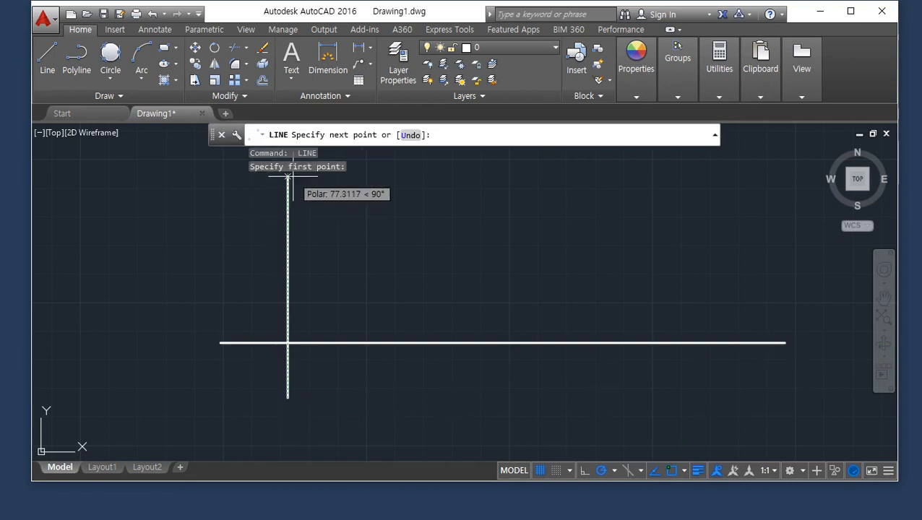
middle_drag(276, 210, 276, 275)
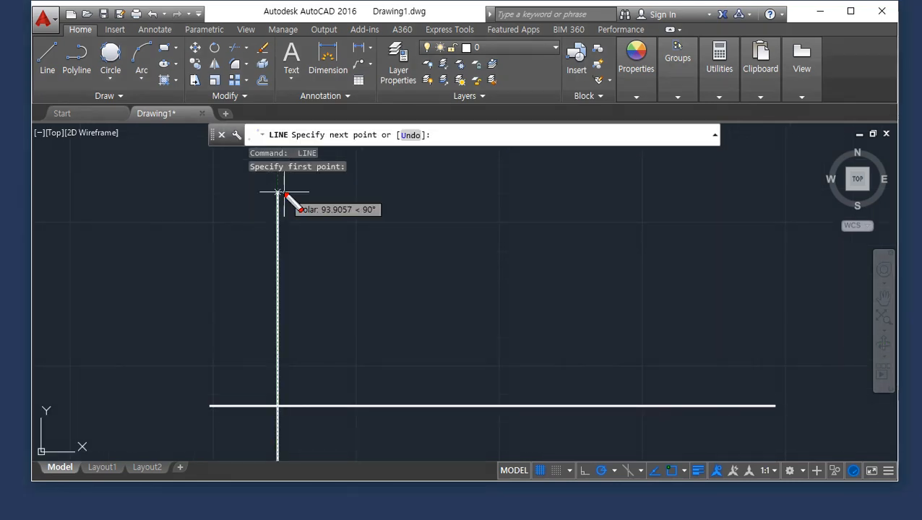
mouse_move(345, 228)
mouse_down()
mouse_move(397, 199)
mouse_move(335, 241)
mouse_up()
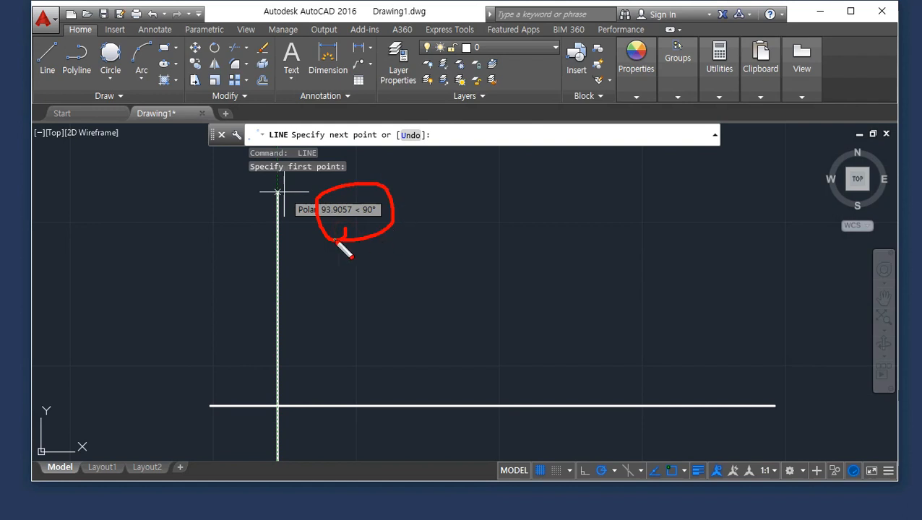
click(277, 191)
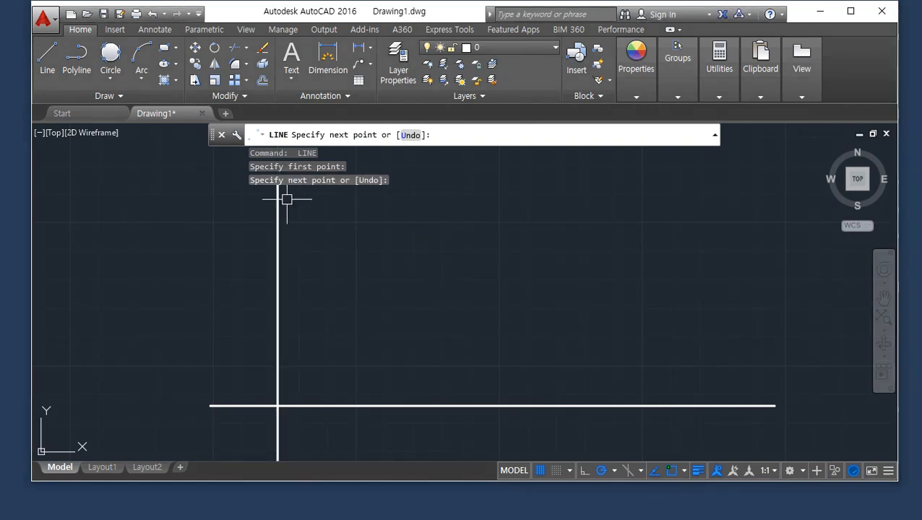
key(Escape)
Step: Offset the vertical line 100 units to the right and end Offset
text(o)
key(Return)
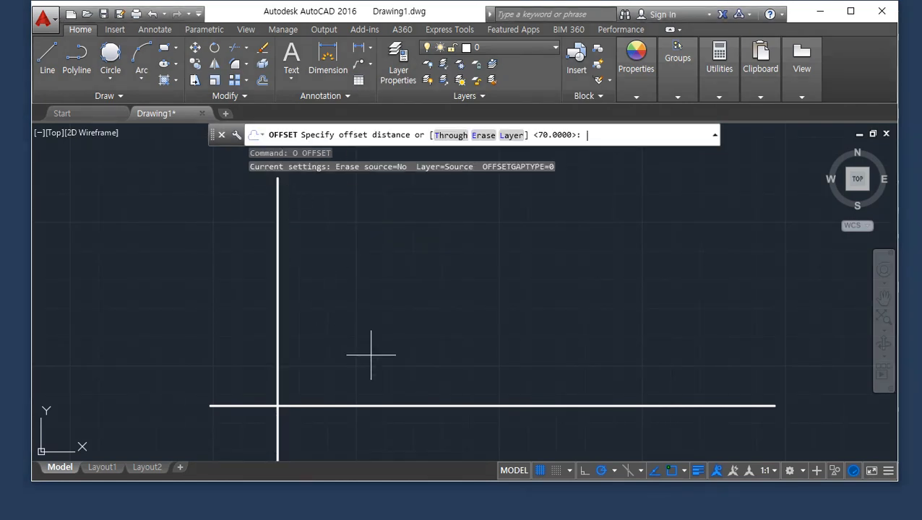
text(100)
key(Return)
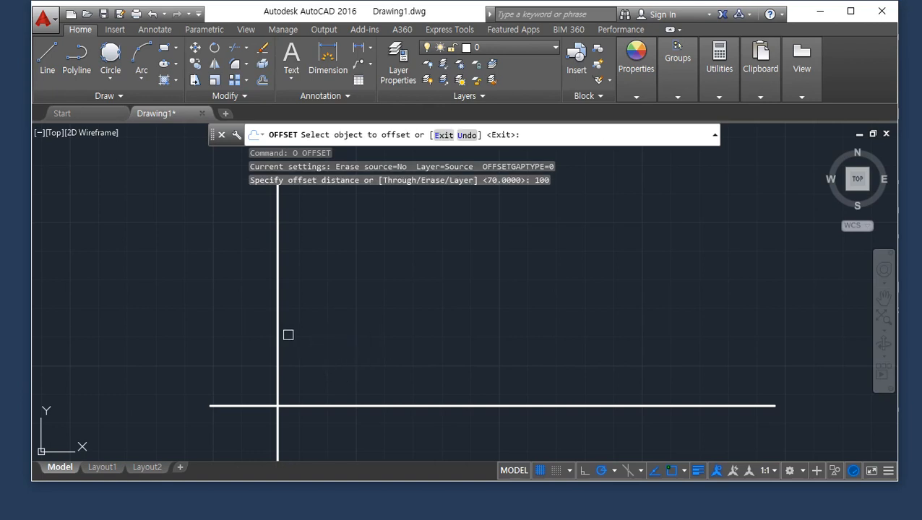
click(279, 333)
click(339, 336)
key(Return)
Step: Offset the horizontal line 70 units upward
text(o)
key(Return)
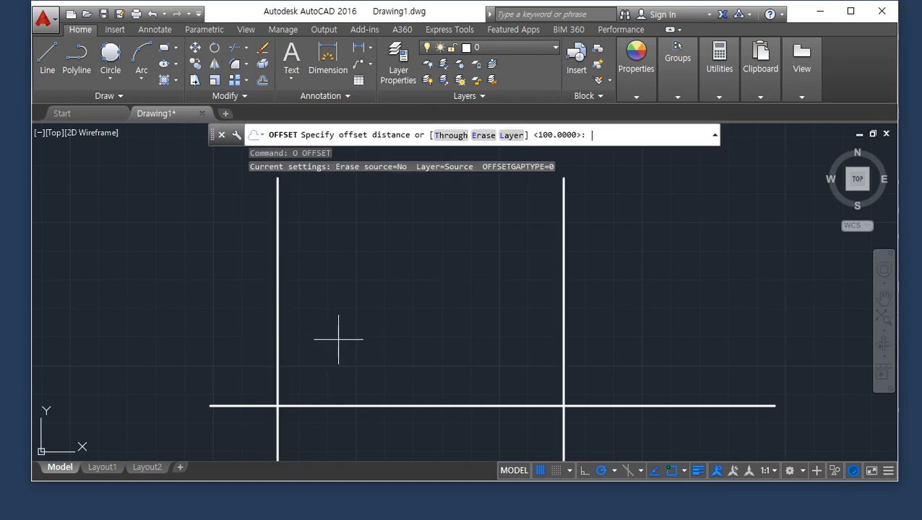
text(70)
key(Return)
click(401, 405)
click(405, 364)
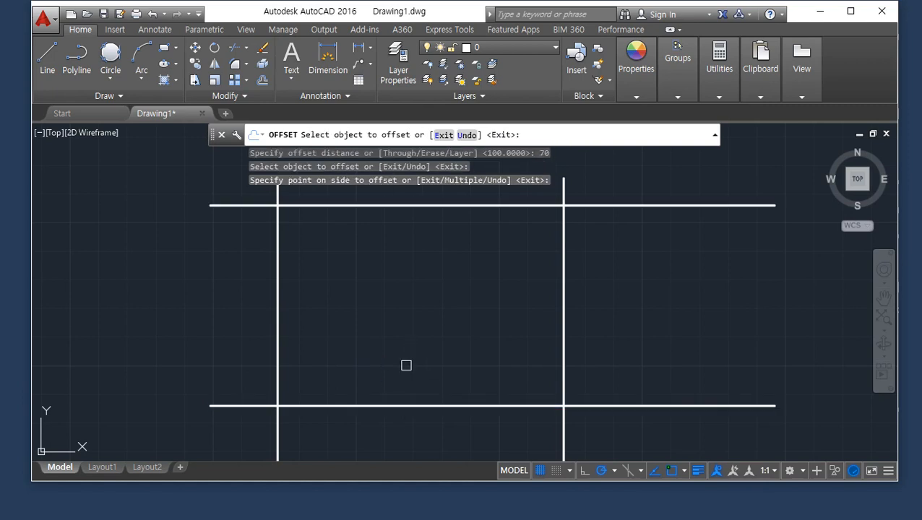
Step: Trim the overhanging ends of the four crossing lines so that only a closed rectangle is left
key(Return)
scroll(398, 363, down, 2)
text(tr)
key(Return)
key(Return)
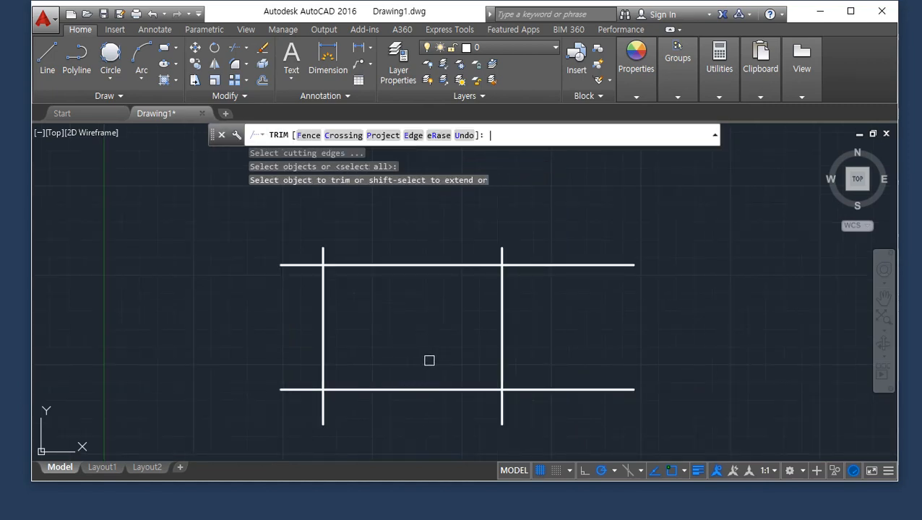
mouse_move(556, 407)
mouse_down()
mouse_move(534, 260)
mouse_move(473, 250)
mouse_up()
mouse_move(411, 255)
mouse_down()
mouse_move(333, 259)
mouse_move(308, 333)
mouse_move(309, 397)
mouse_move(525, 416)
mouse_up()
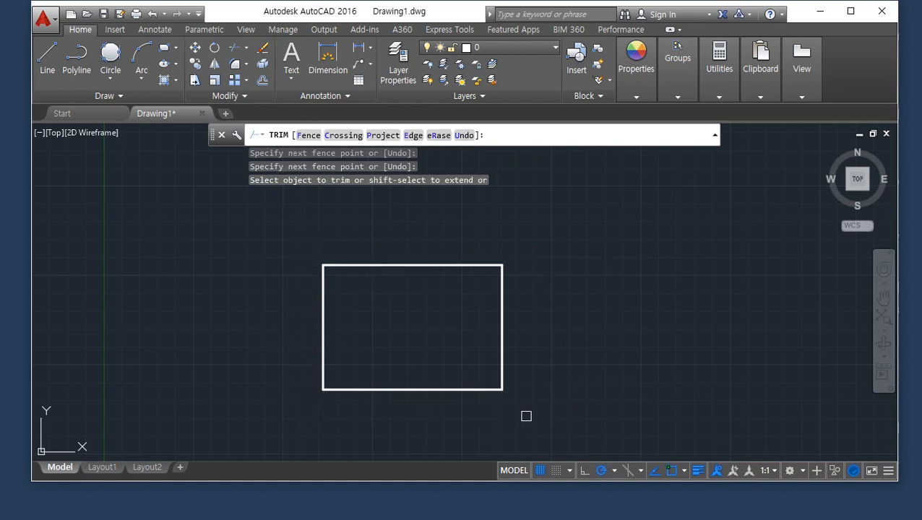
key(Escape)
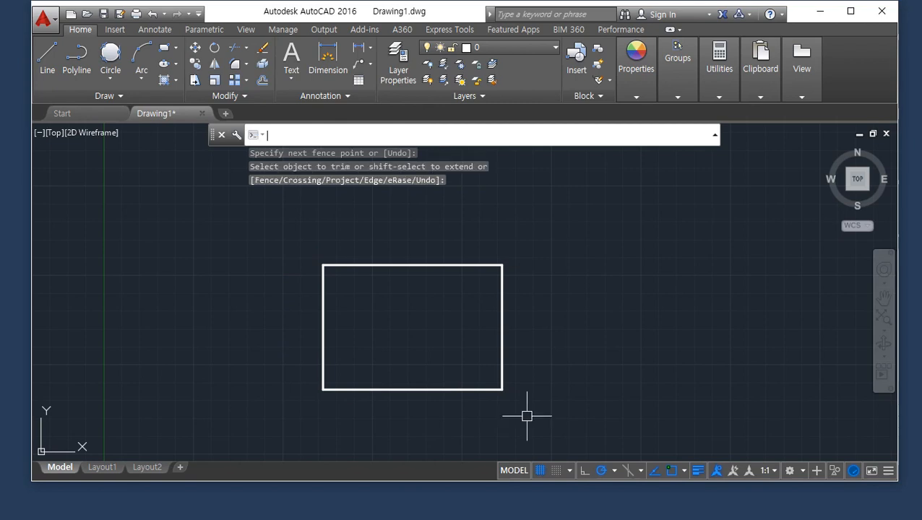
Step: Switch to the browser's reference image and examine the overall, segment and inset dimensions of the interlaced squares
key(alt+Tab)
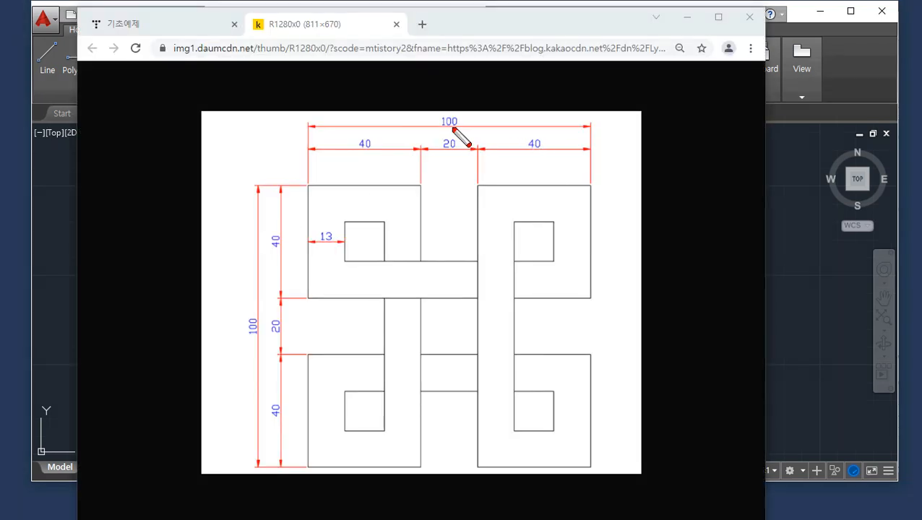
drag(453, 129, 447, 112)
drag(248, 343, 252, 322)
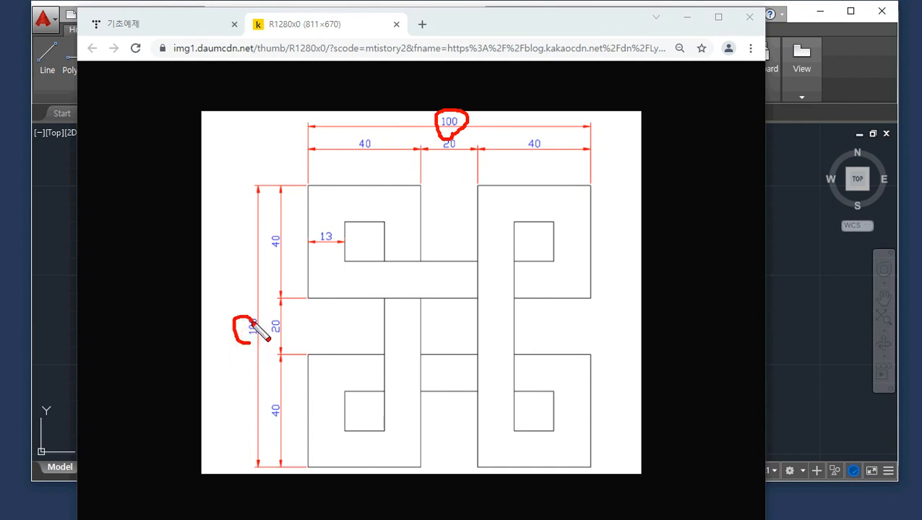
mouse_move(372, 163)
mouse_down()
mouse_move(352, 159)
mouse_move(385, 160)
mouse_up()
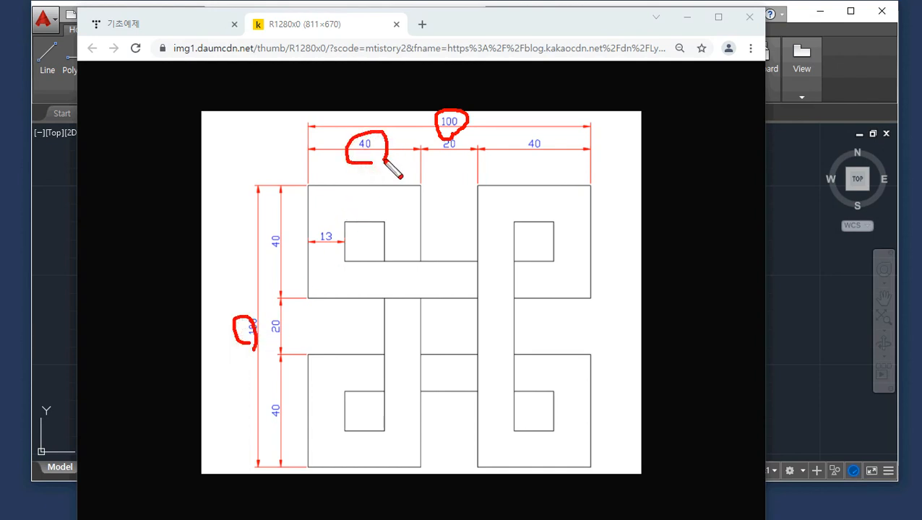
drag(550, 159, 560, 149)
drag(456, 157, 449, 134)
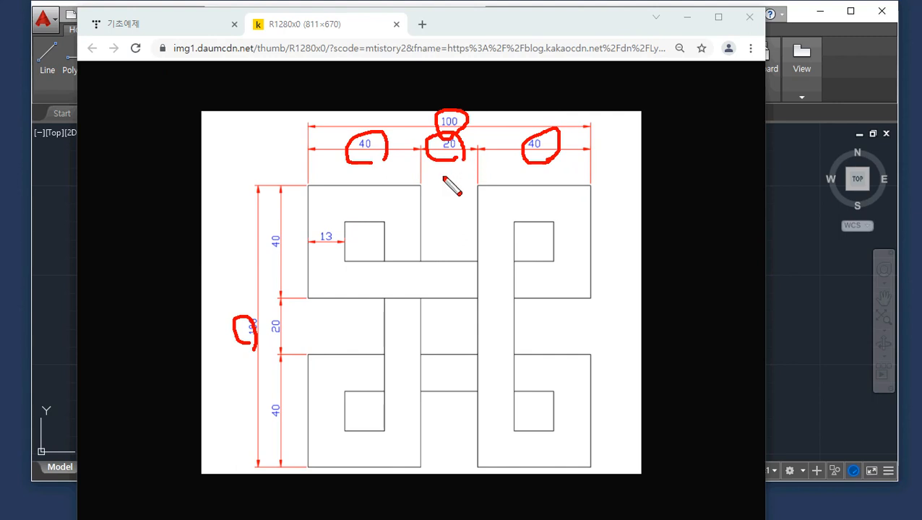
drag(322, 258, 325, 220)
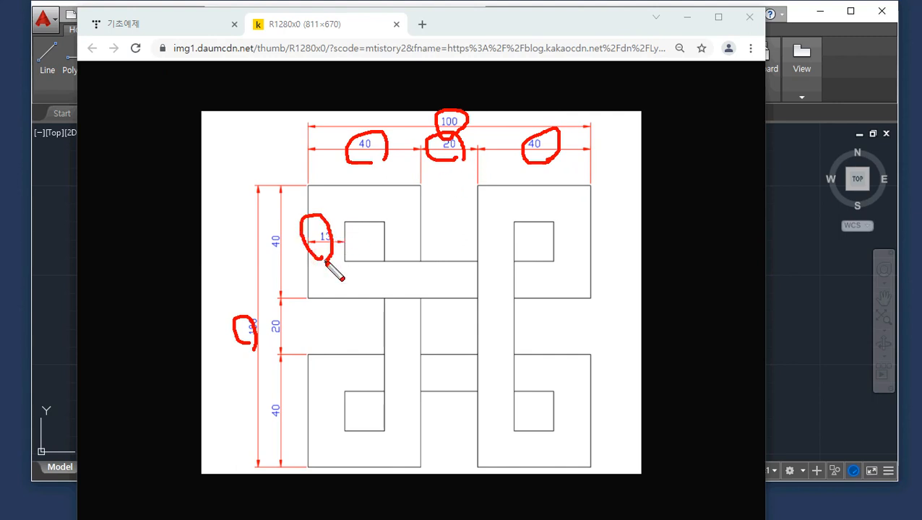
key(Escape)
drag(510, 26, 0, 43)
Step: Erase all four lines of the practice rectangle
click(532, 415)
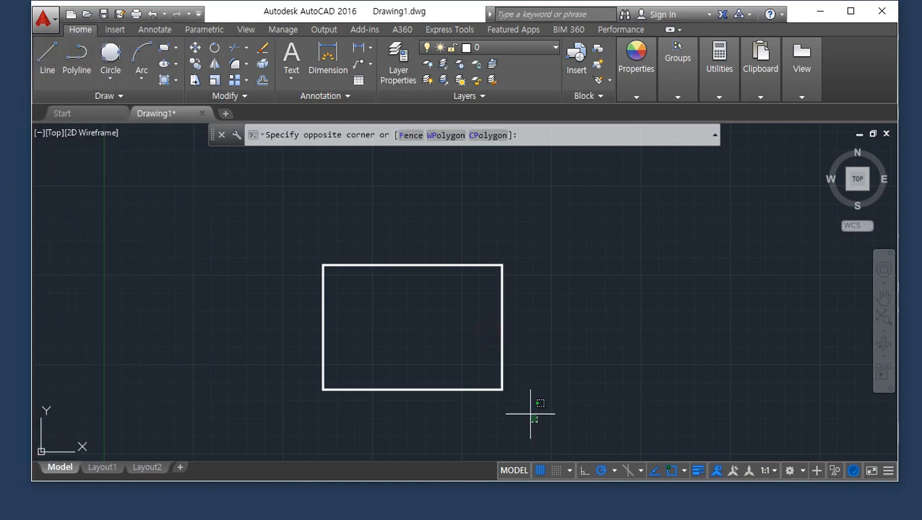
click(252, 208)
text(e)
key(Return)
Step: Draw a closed 100 by 100 square with the Line command
text(l)
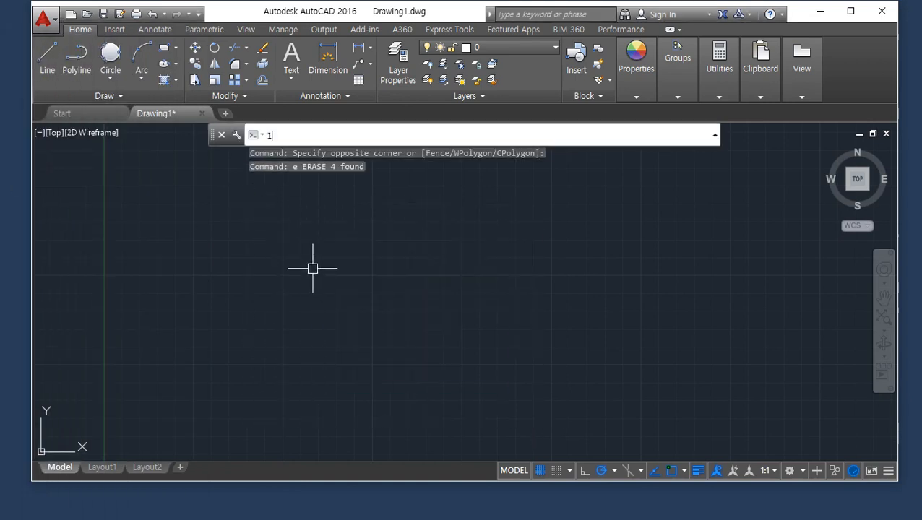
key(Return)
click(303, 337)
text(100)
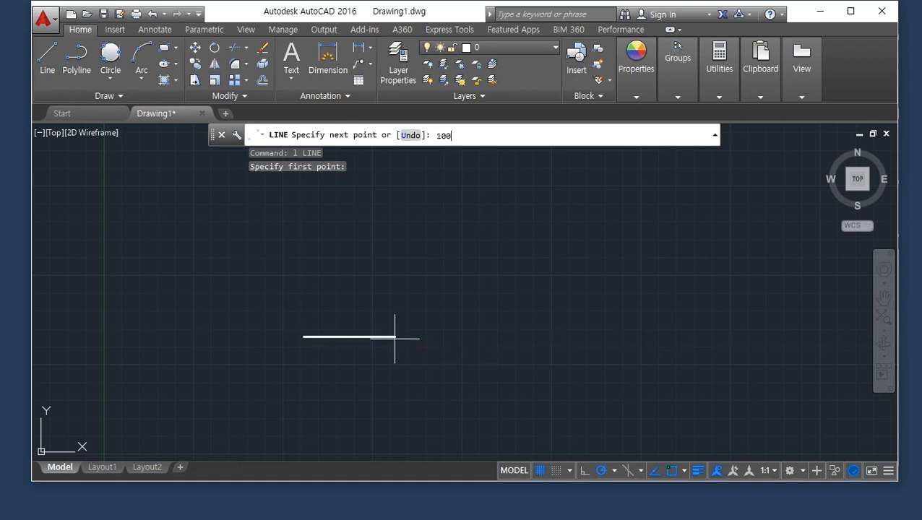
key(Return)
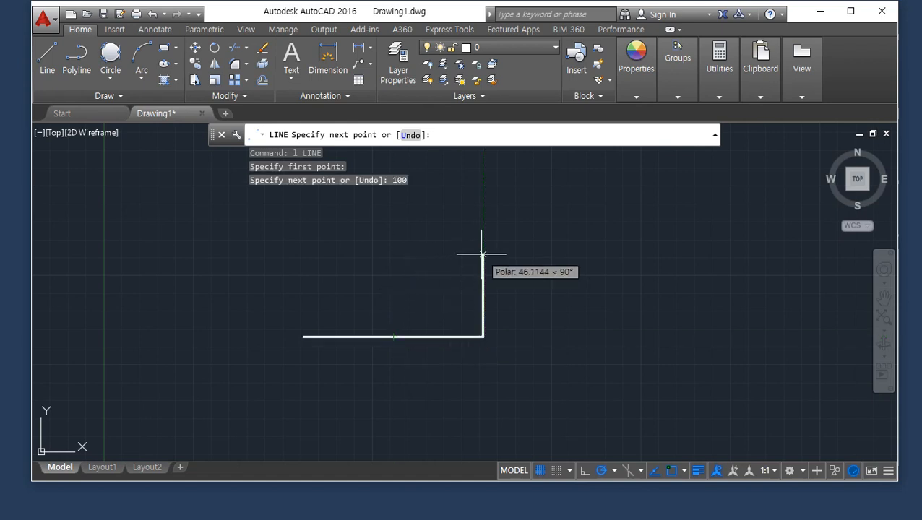
text(100)
key(Return)
middle_drag(371, 233, 360, 337)
text(100)
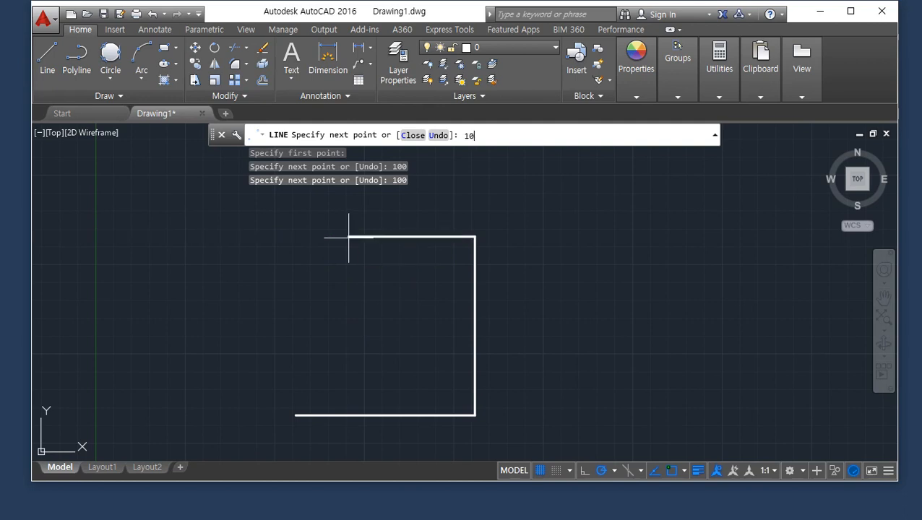
key(Return)
text(c)
key(Return)
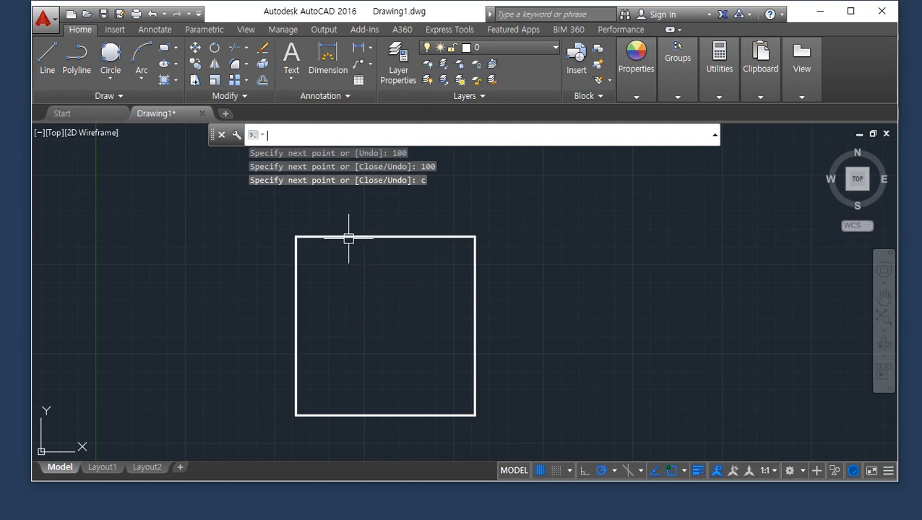
Step: Draw a long horizontal line and a vertical line crossing it near its left end, to the right of the square
scroll(597, 372, up, 1)
middle_drag(597, 372, 372, 378)
scroll(351, 330, down, 1)
text(l)
key(Return)
click(322, 385)
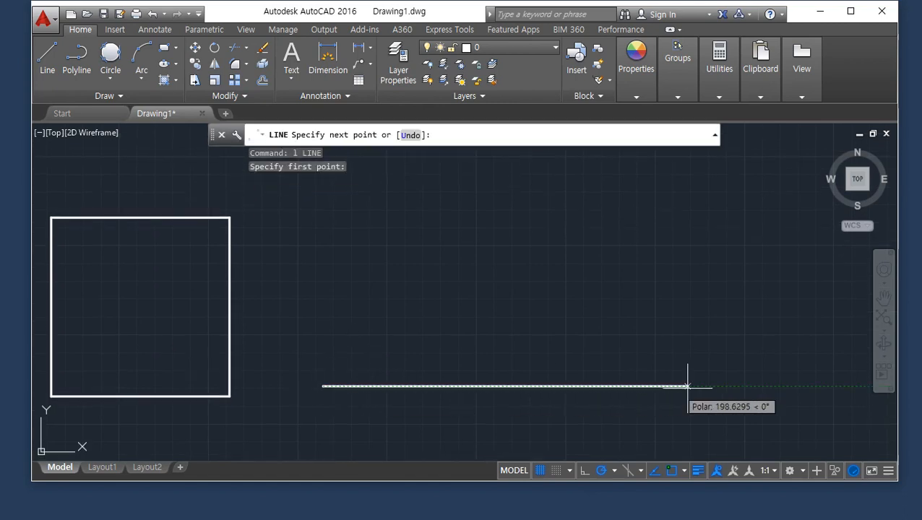
click(703, 387)
key(Return)
key(Return)
click(413, 419)
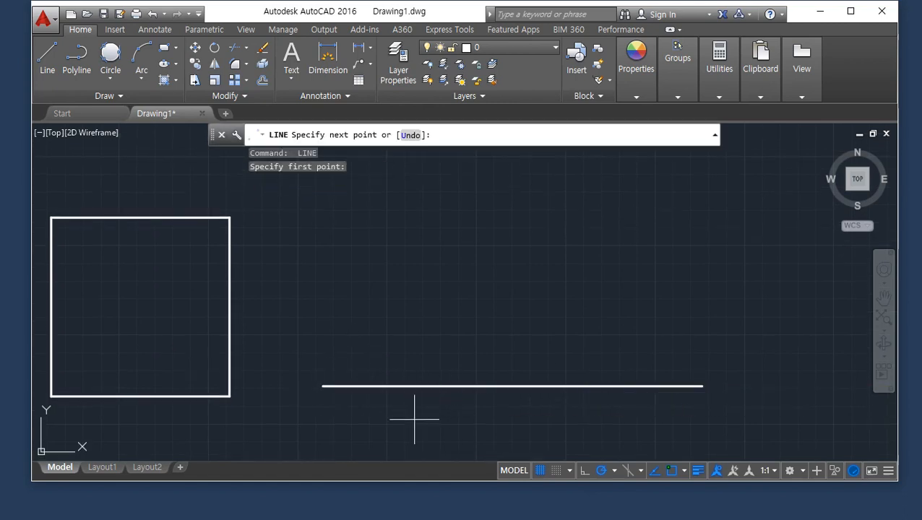
click(410, 158)
key(Return)
Step: Offset the vertical line 100 to the right and the horizontal line 100 upward
text(o)
key(Return)
text(100)
key(Return)
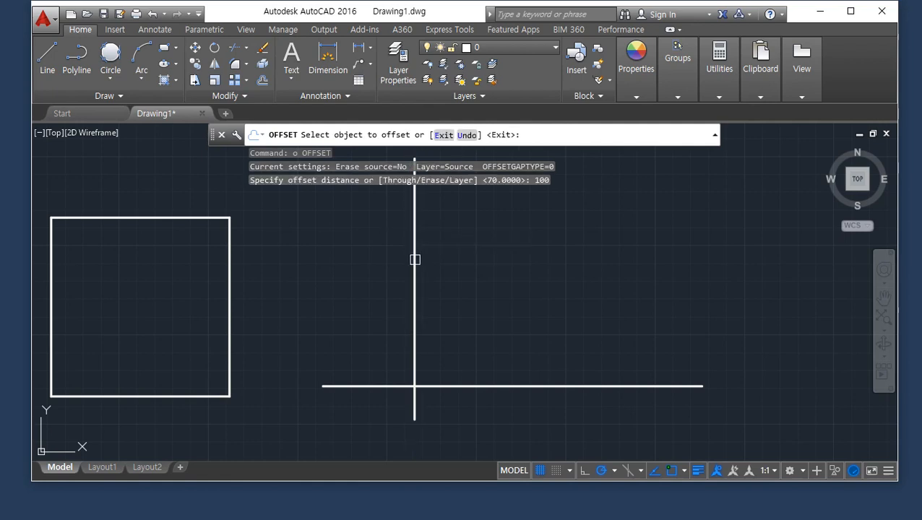
click(414, 258)
click(466, 280)
click(475, 384)
click(478, 354)
key(Return)
Step: Trim the overhanging ends of the four crossing lines to leave a second closed square
text(tr)
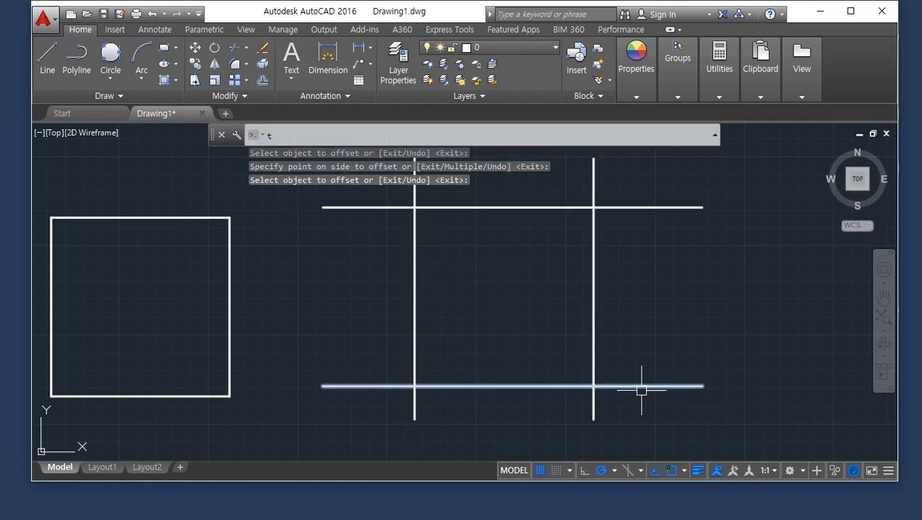
key(Return)
key(Return)
click(679, 408)
click(623, 185)
click(605, 188)
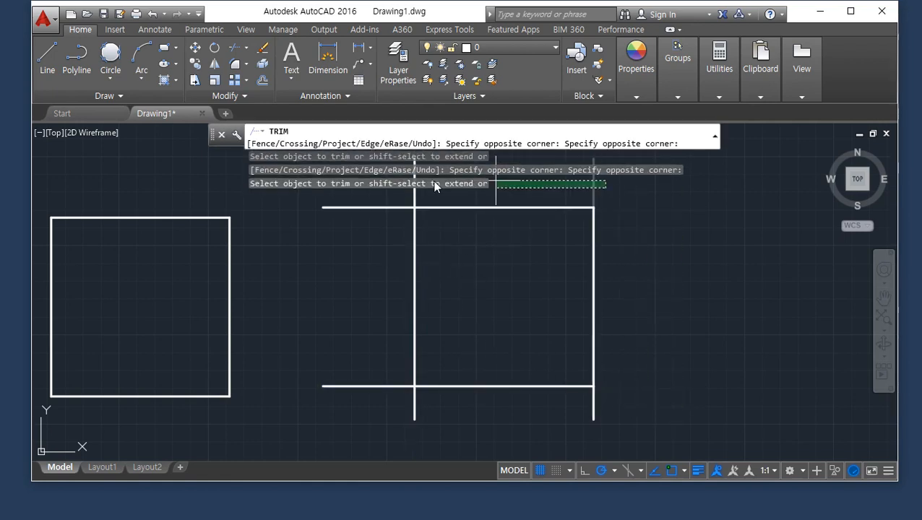
click(345, 197)
click(381, 199)
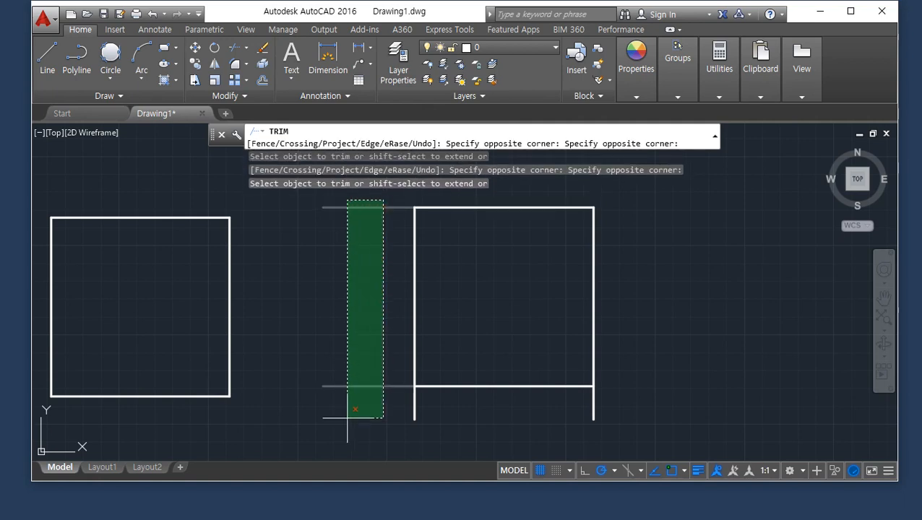
click(345, 429)
click(654, 418)
key(Return)
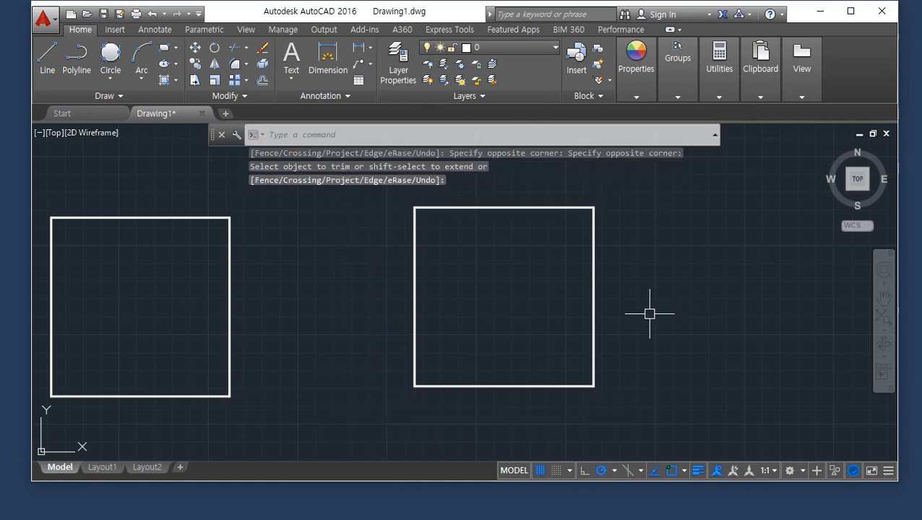
Step: Offset each of the four sides of the right-hand square 40 inward
text(o)
key(Return)
text(4)
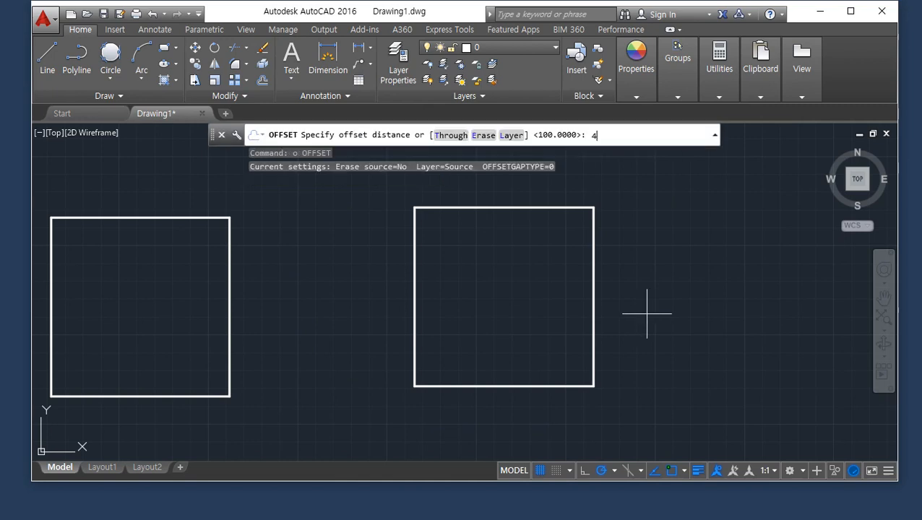
text(0)
key(Return)
click(418, 255)
click(490, 255)
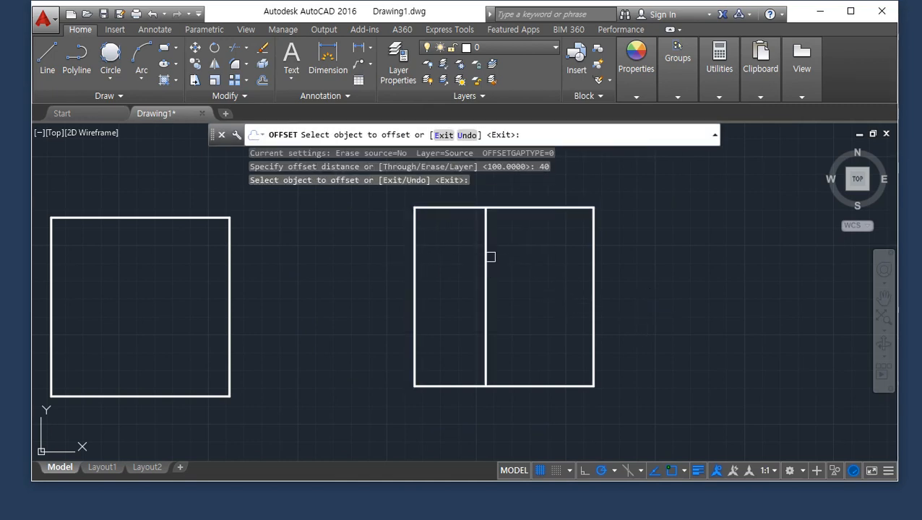
click(593, 272)
click(541, 263)
click(558, 208)
click(557, 283)
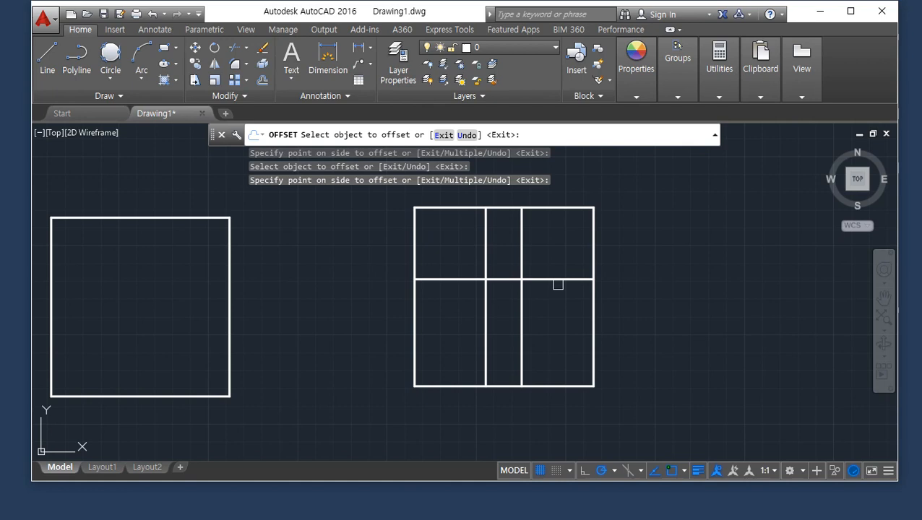
click(567, 388)
click(554, 325)
key(Return)
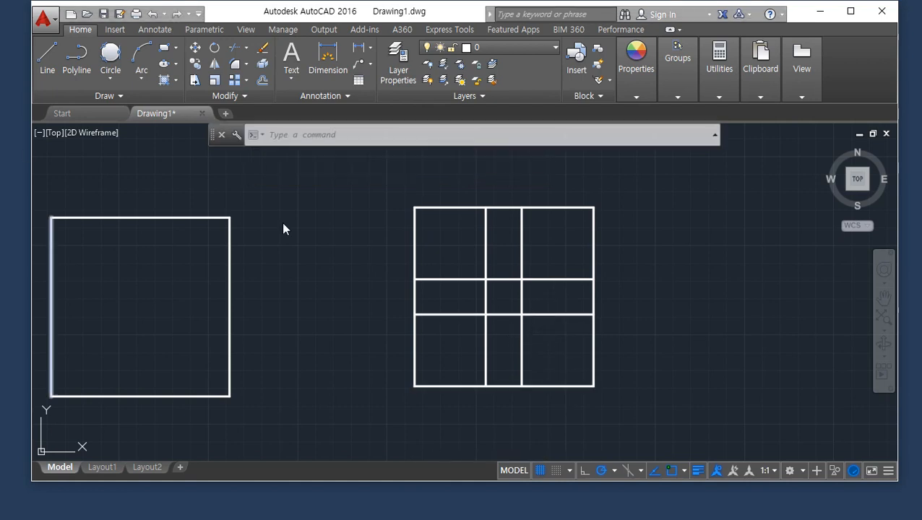
Step: Trim the middle segment out of each outer side of the gridded square, leaving four corner squares
scroll(469, 238, up, 2)
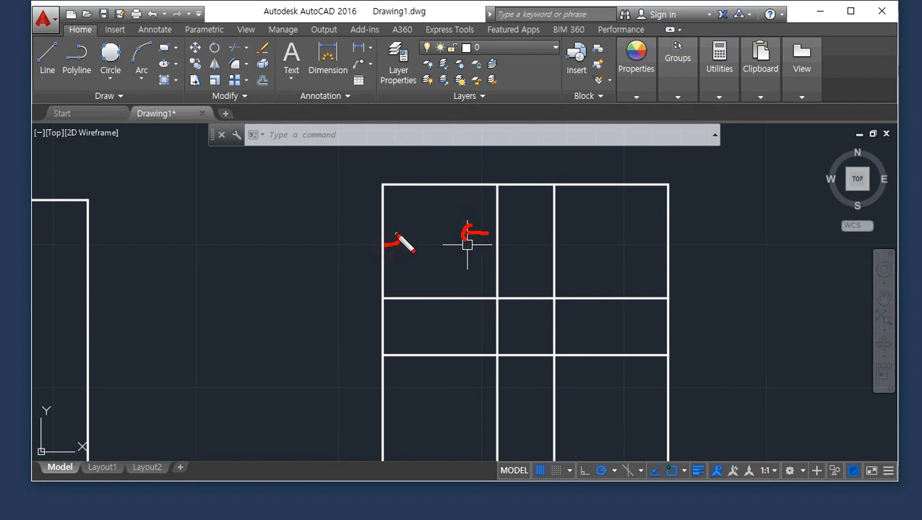
key(Escape)
scroll(405, 266, down, 2)
text(tr)
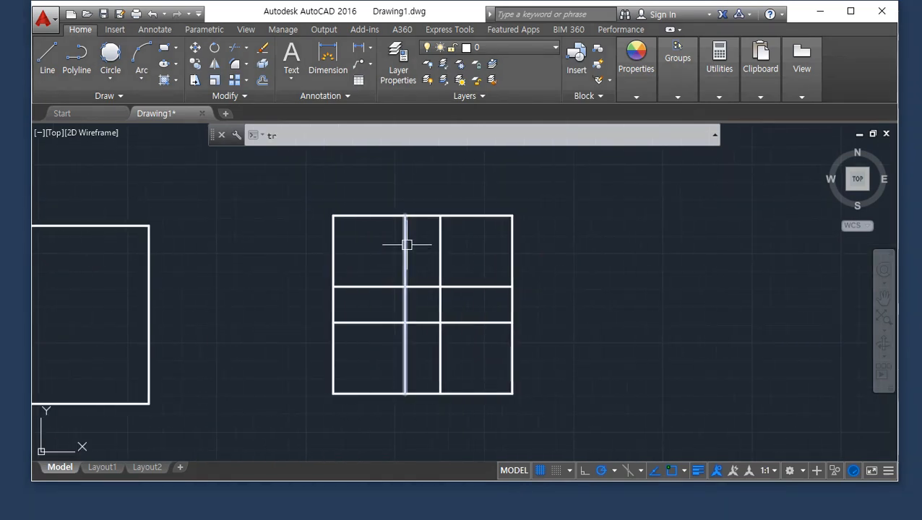
key(Return)
key(Return)
click(420, 223)
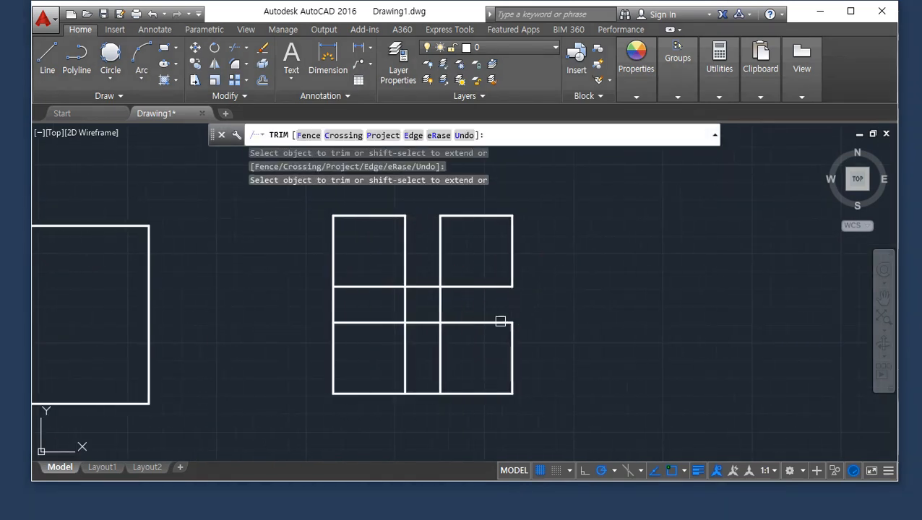
key(Return)
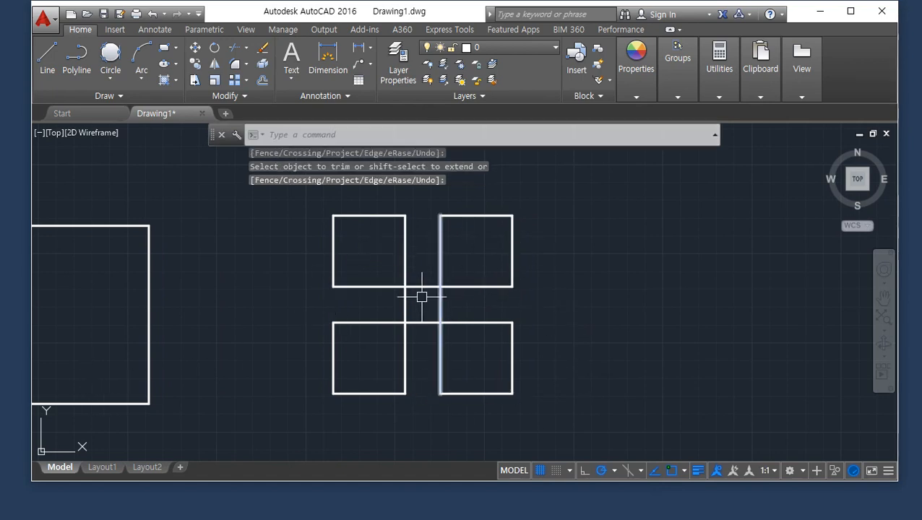
Step: Offset all four edges of the upper-left corner square 13 inward
text(o)
key(Return)
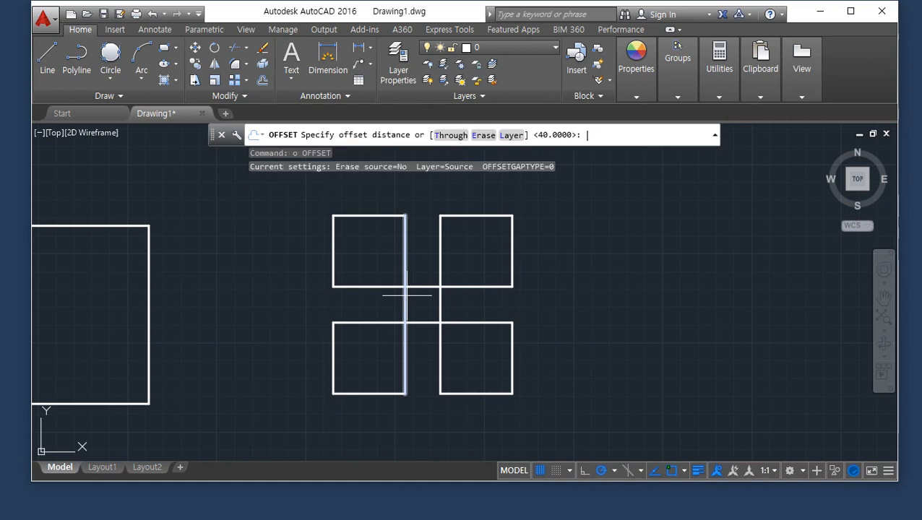
text(13)
key(Return)
click(332, 251)
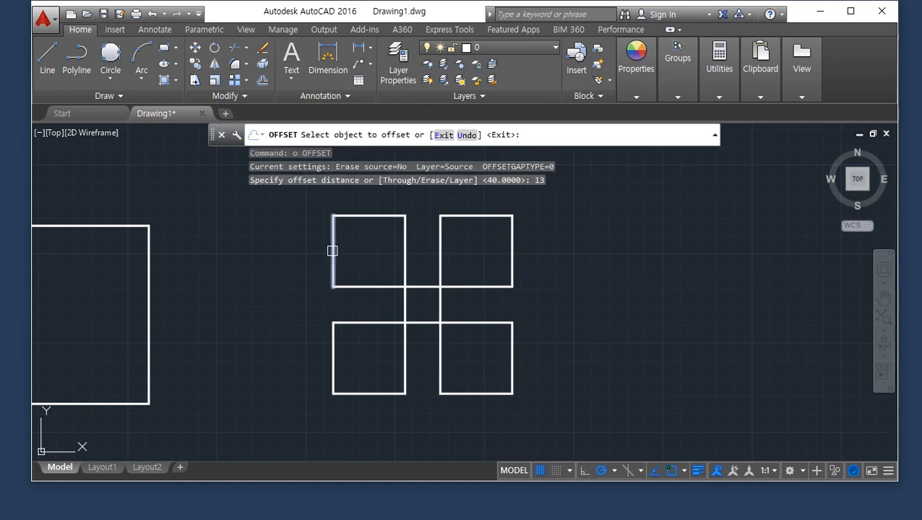
click(373, 245)
click(376, 216)
click(376, 243)
click(406, 218)
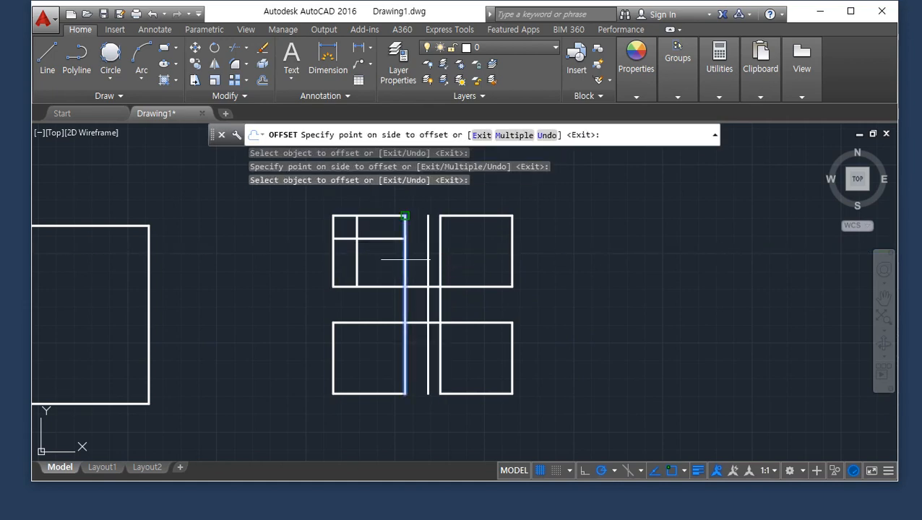
click(373, 292)
click(367, 287)
click(390, 269)
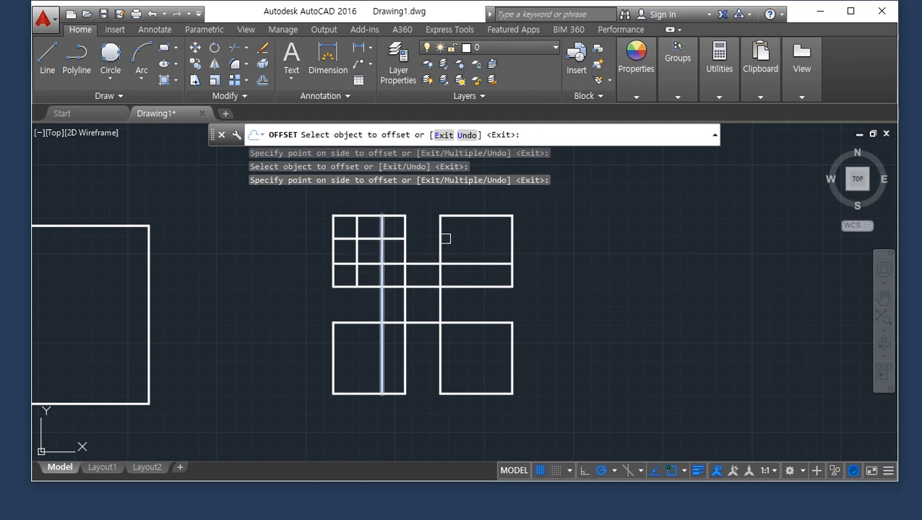
Step: Offset the top, left and right edges of the upper-right corner square 13 inward
click(473, 215)
click(448, 246)
click(441, 253)
click(492, 252)
click(512, 253)
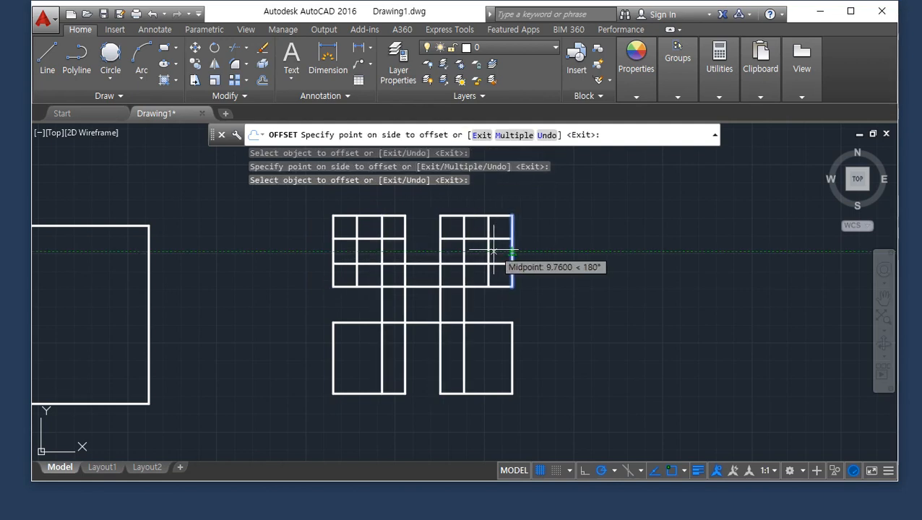
click(497, 257)
Step: Offset the right, bottom and top edges of the lower-right corner square 13 inward
click(512, 337)
click(466, 347)
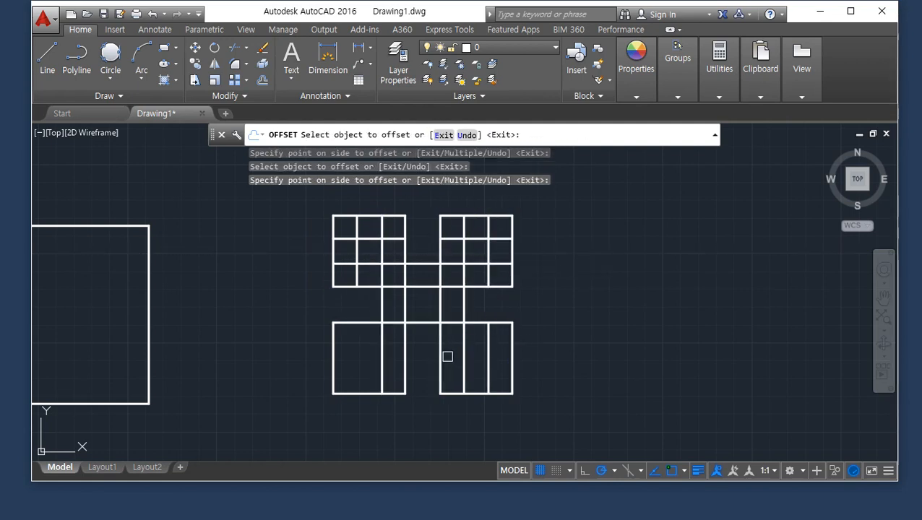
click(472, 392)
click(475, 374)
click(478, 325)
click(478, 323)
click(478, 346)
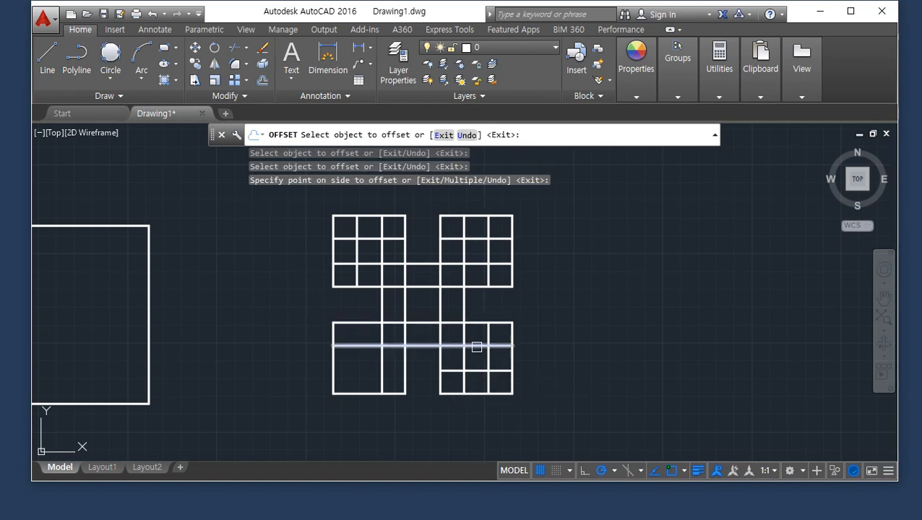
Step: Offset the bottom and left edges of the lower-left corner square 13 inward and finish the Offset command
click(361, 390)
click(352, 365)
click(333, 357)
click(349, 358)
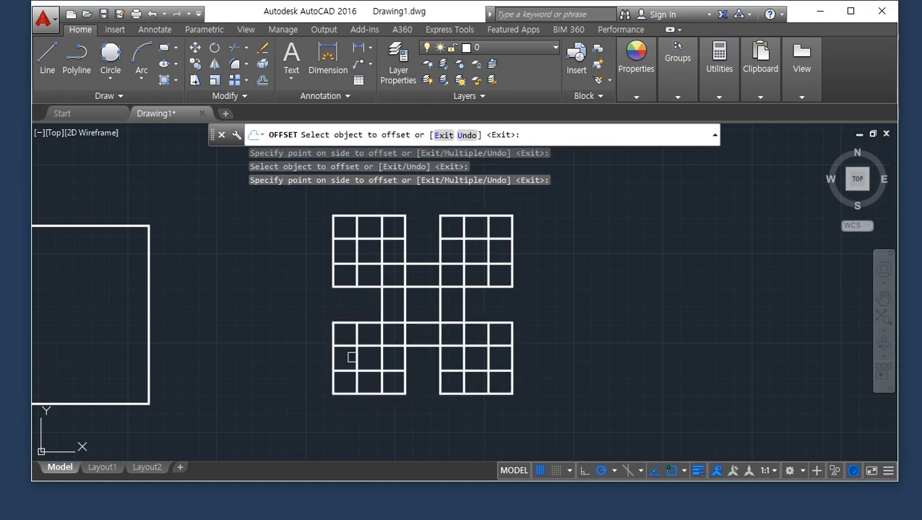
key(Return)
mouse_move(431, 435)
mouse_down()
mouse_move(299, 373)
mouse_move(426, 165)
mouse_move(563, 357)
mouse_move(480, 437)
mouse_up()
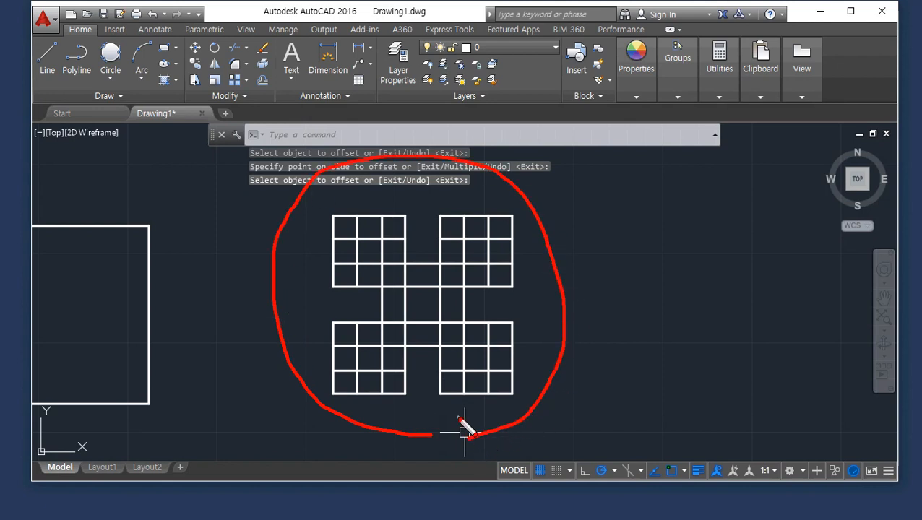
key(Escape)
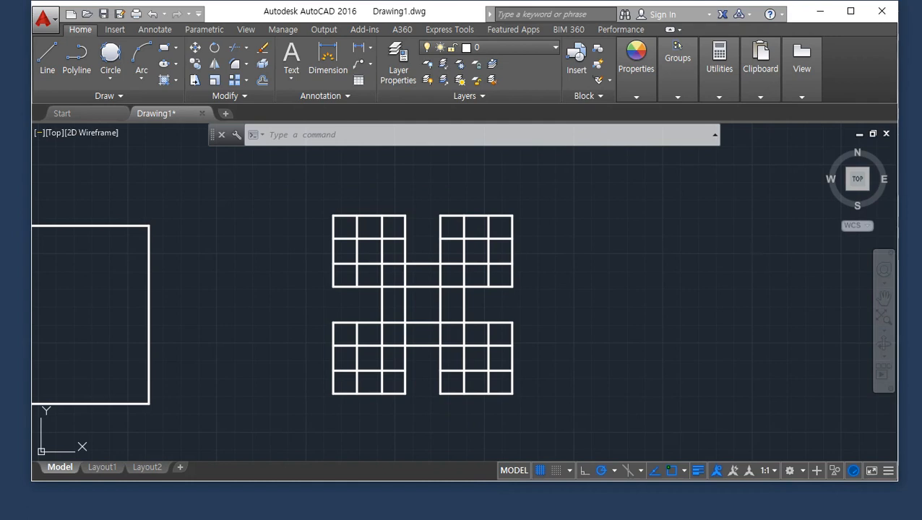
click(648, 312)
key(Escape)
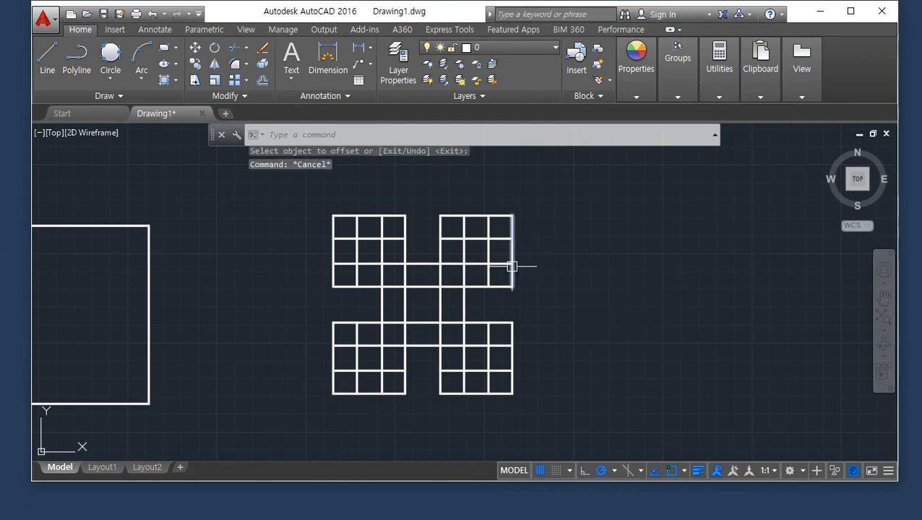
Step: Trim the grid segments crossing the top, right and bottom bands of the lower-right corner square, using all objects as cutting edges
text(tr)
key(Return)
key(Return)
scroll(530, 363, up, 4)
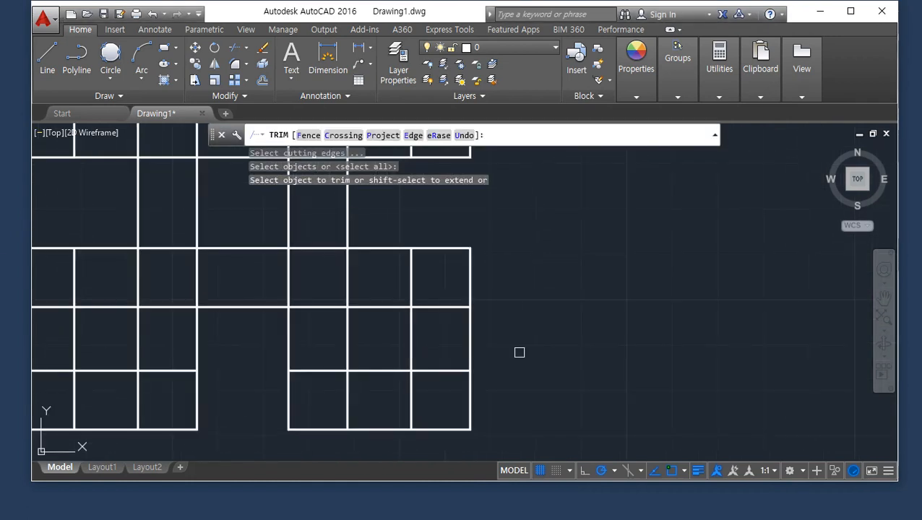
click(392, 247)
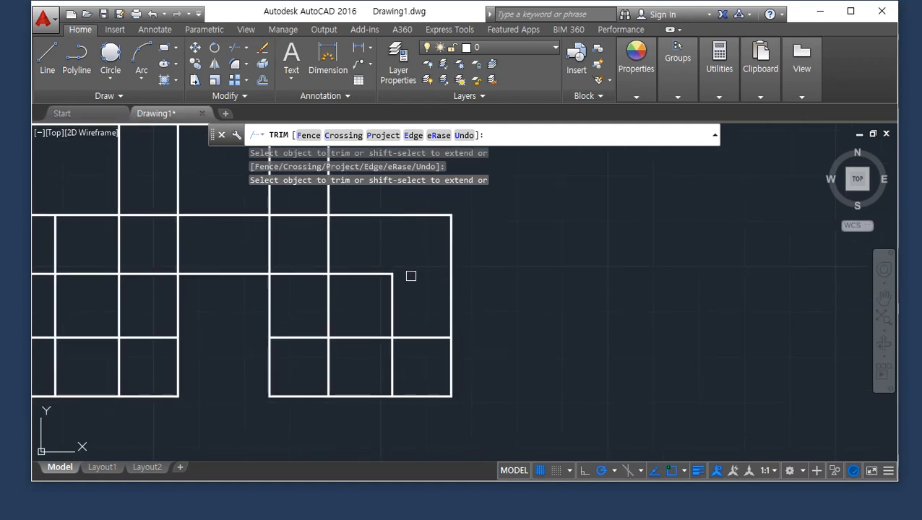
click(396, 370)
click(314, 359)
Step: Trim all horizontal segments crossing the tall vertical band between the lower-right and upper-right corner squares
click(309, 357)
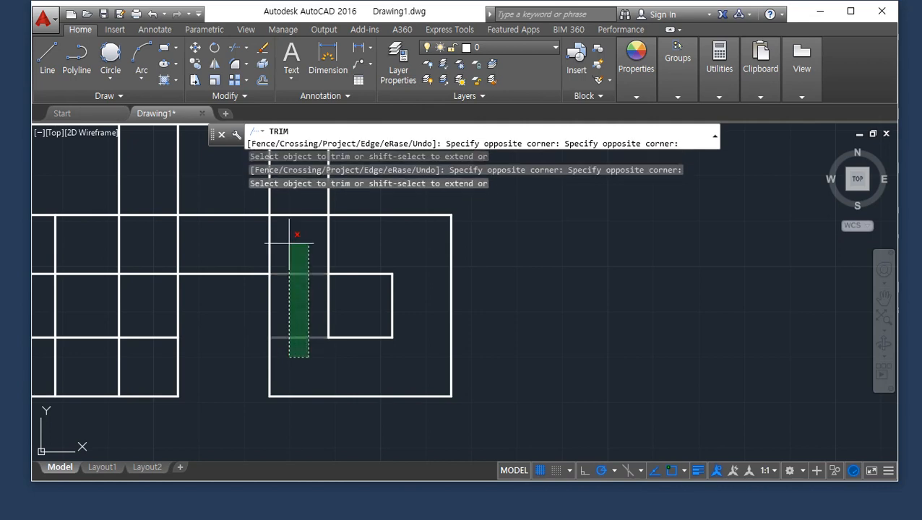
middle_drag(290, 239, 284, 433)
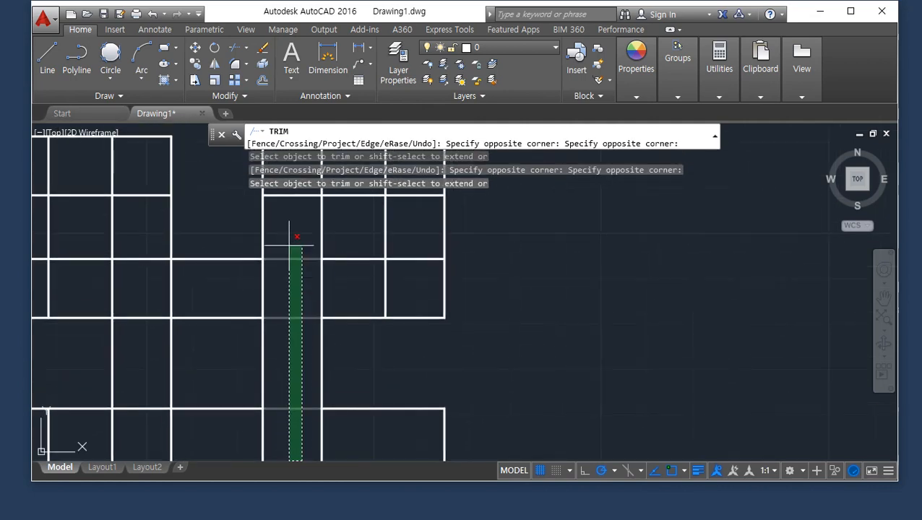
scroll(296, 236, down, 5)
click(298, 217)
Step: Fence-trim the grid segments crossing the top and right bands of the upper-right corner square
scroll(295, 215, up, 3)
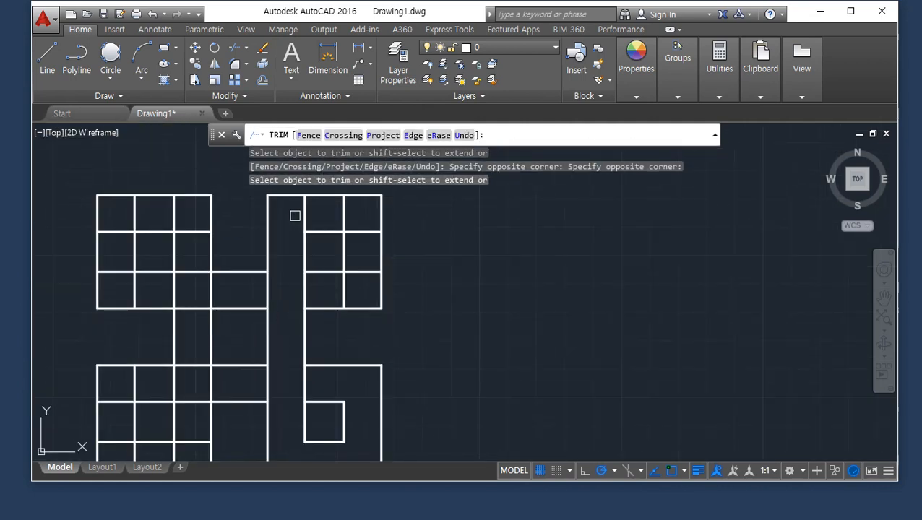
text(f)
key(Return)
click(294, 214)
click(327, 214)
click(358, 214)
click(359, 250)
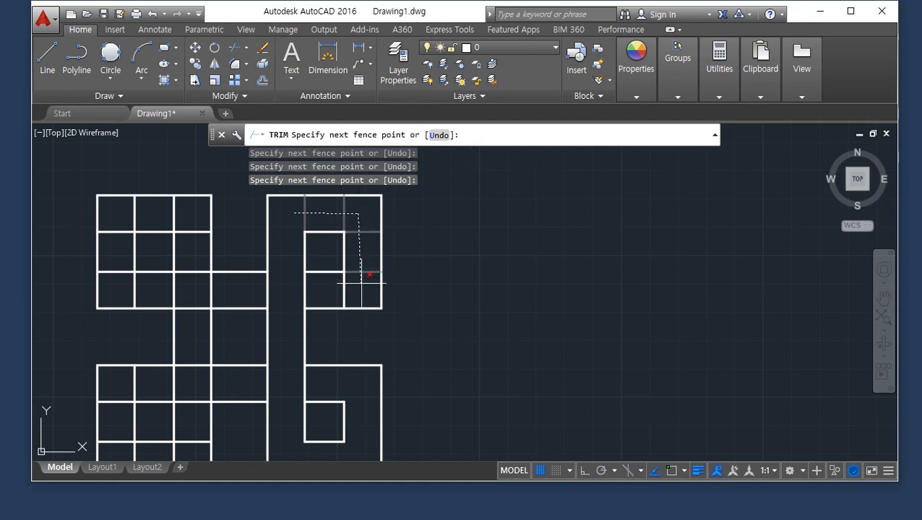
click(361, 283)
key(Return)
Step: Fence-trim the segments crossing the upper horizontal band and the left, top and right bands of the upper-left corner square
text(f)
key(Return)
click(244, 291)
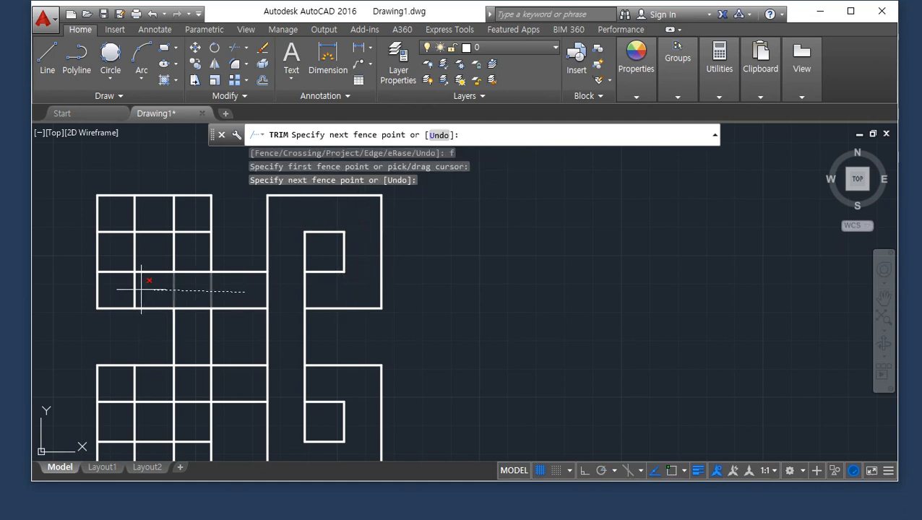
click(121, 291)
click(120, 215)
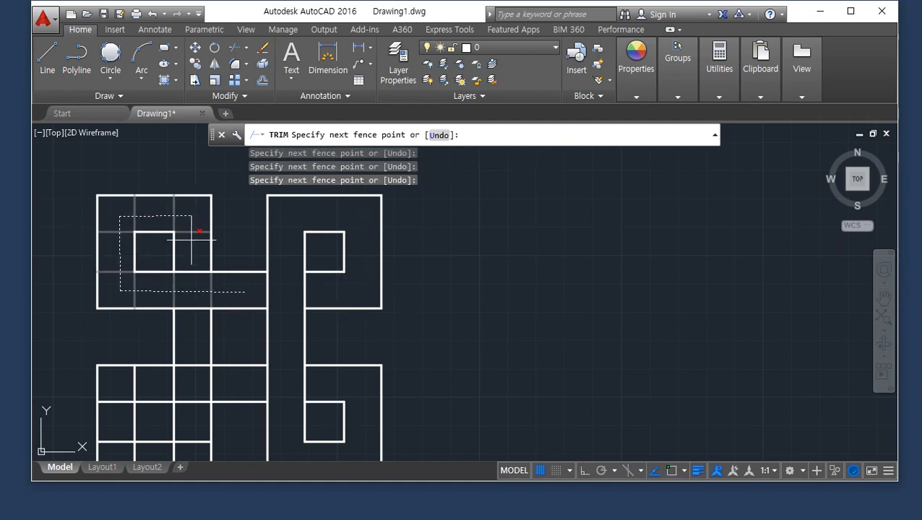
click(191, 239)
key(Return)
Step: Fence-trim the segments crossing the left vertical band and the bands around the lower-left corner square, leaving its small inner square
middle_drag(199, 339, 239, 266)
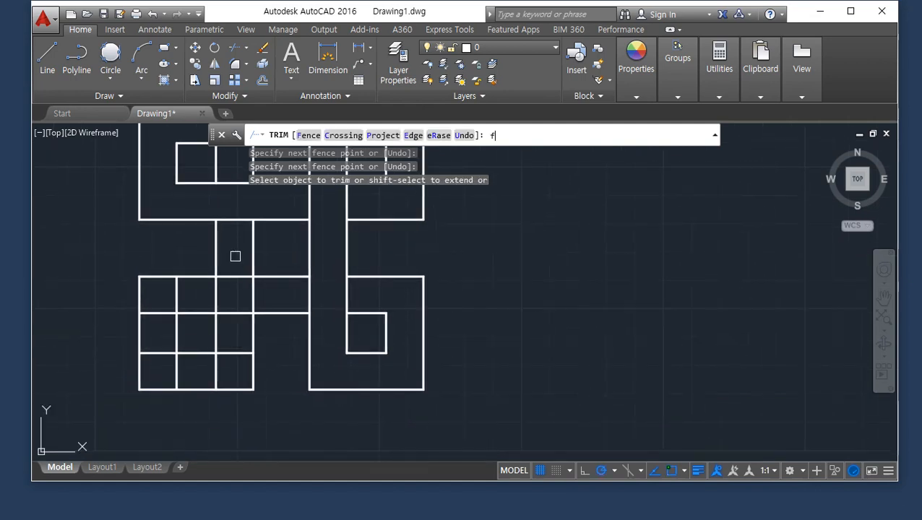
key(Return)
click(236, 254)
click(228, 372)
click(163, 372)
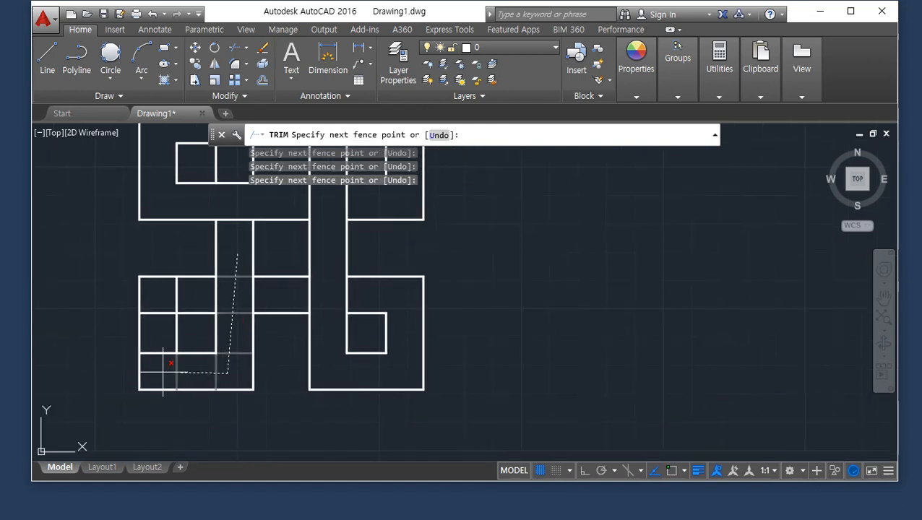
click(162, 304)
click(187, 295)
key(Return)
click(175, 350)
key(Return)
Step: Erase both the plain square and the finished interlaced figure from the drawing
mouse_move(255, 307)
middle_down()
mouse_move(308, 382)
mouse_move(372, 353)
middle_up()
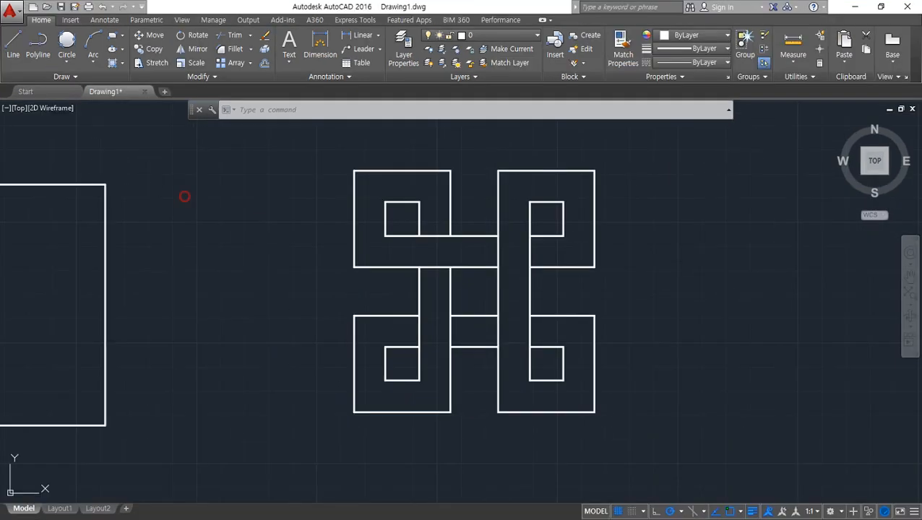
scroll(249, 269, down, 4)
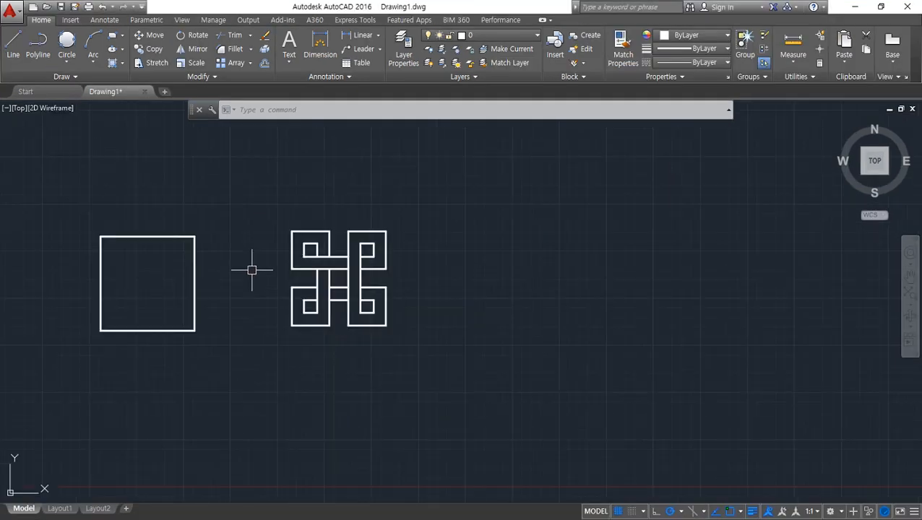
click(494, 373)
click(96, 201)
key(Delete)
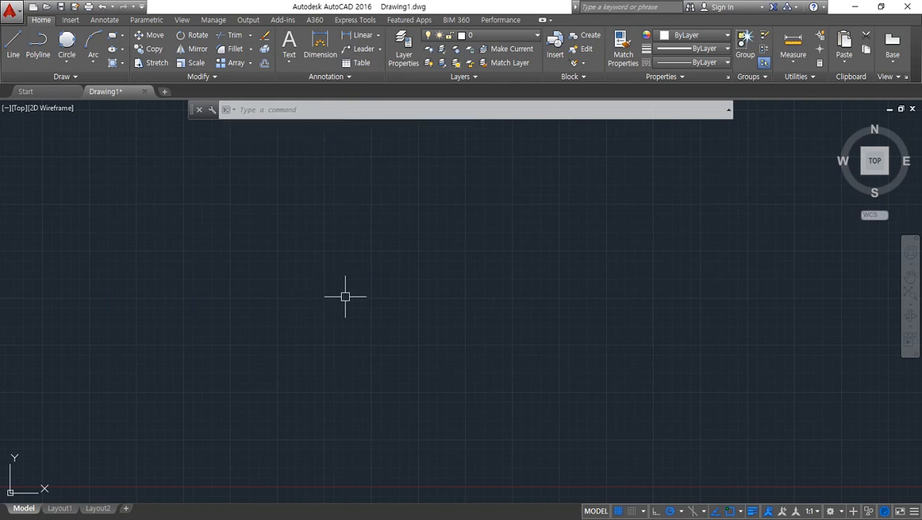
Step: Draw a long line sloping down to the right and a separate shorter line to its lower left, rising toward it
text(l)
key(Return)
click(471, 184)
click(617, 339)
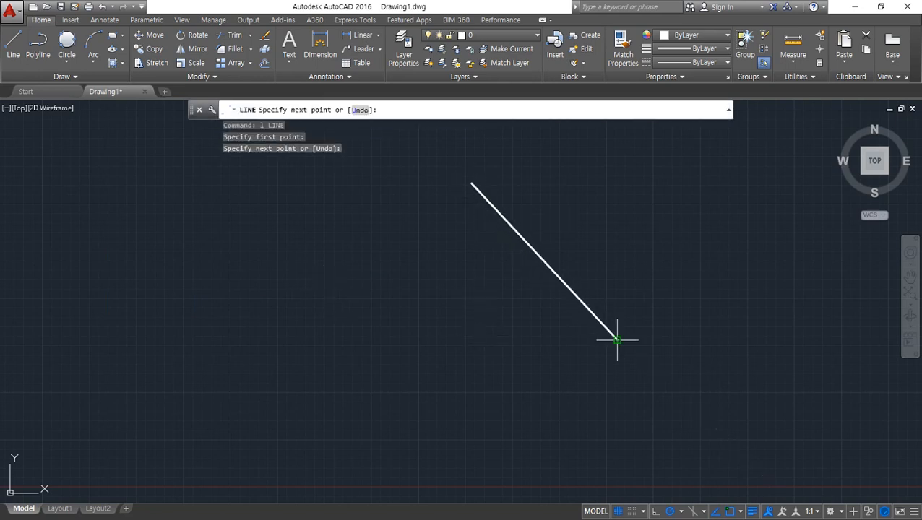
key(Return)
key(Return)
click(236, 395)
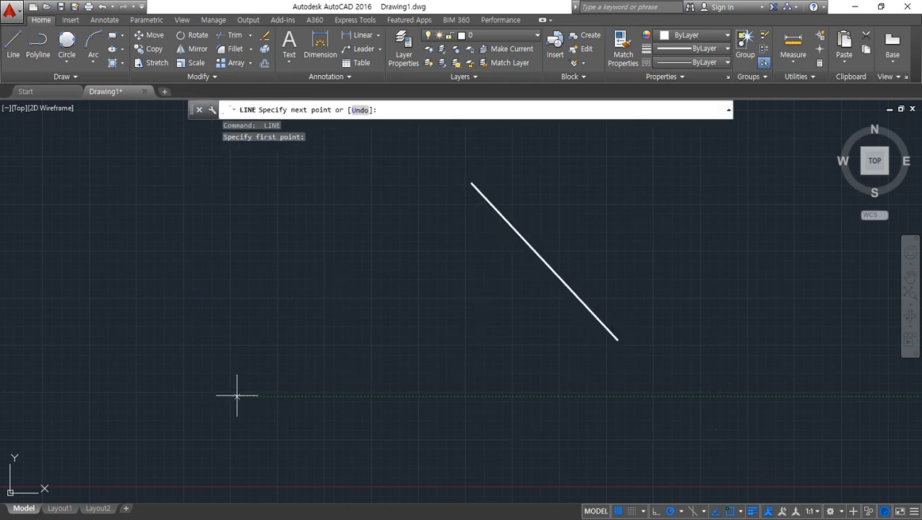
click(335, 350)
key(Return)
mouse_move(394, 359)
mouse_down()
mouse_move(311, 306)
mouse_move(537, 263)
mouse_move(401, 362)
mouse_move(354, 364)
mouse_move(444, 232)
mouse_move(372, 363)
mouse_move(362, 362)
mouse_up()
key(Escape)
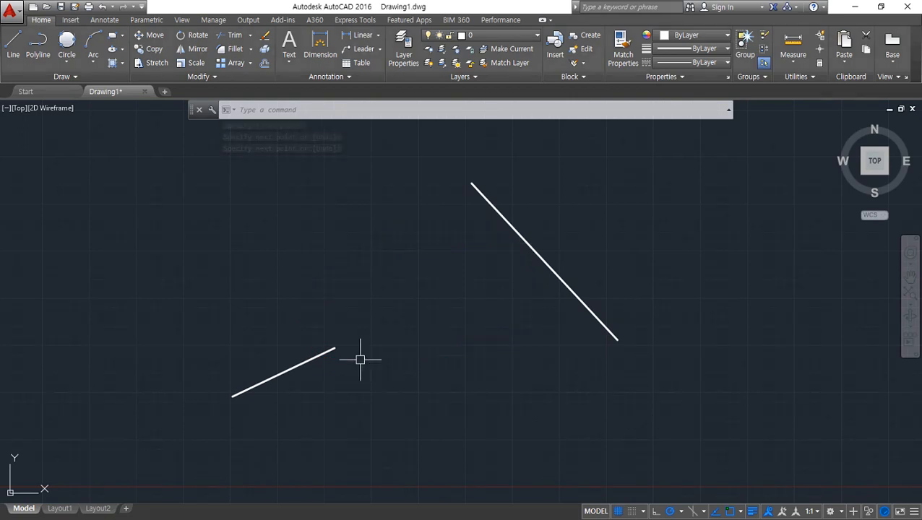
Step: Extend the short line to the long sloping line as boundary, and undo the extension
text(ex)
key(Return)
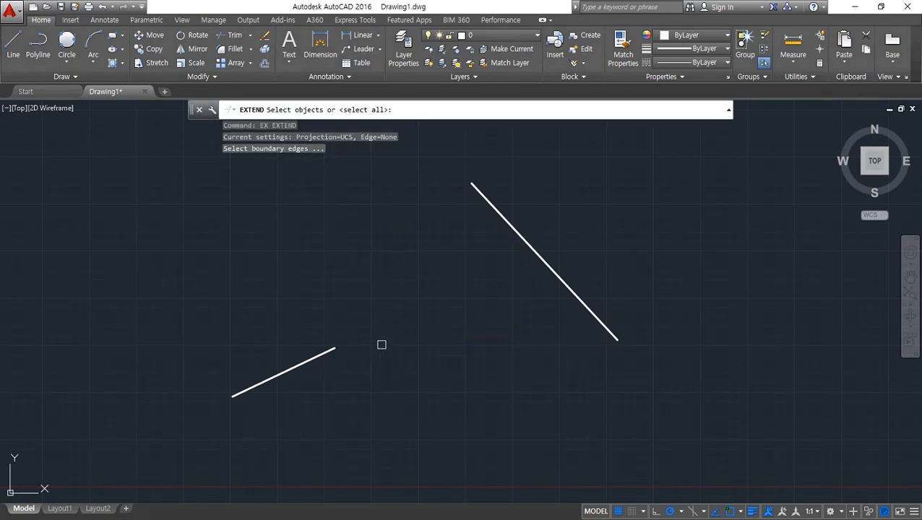
click(555, 278)
key(Return)
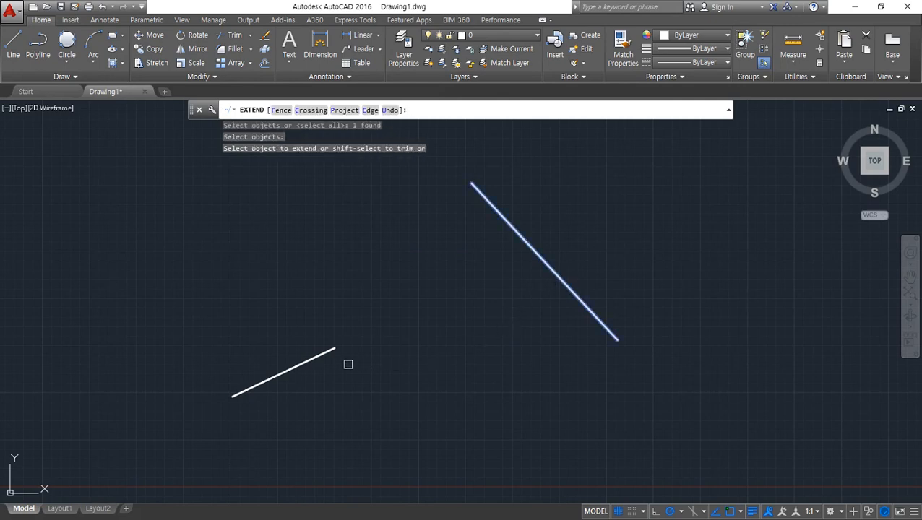
click(320, 357)
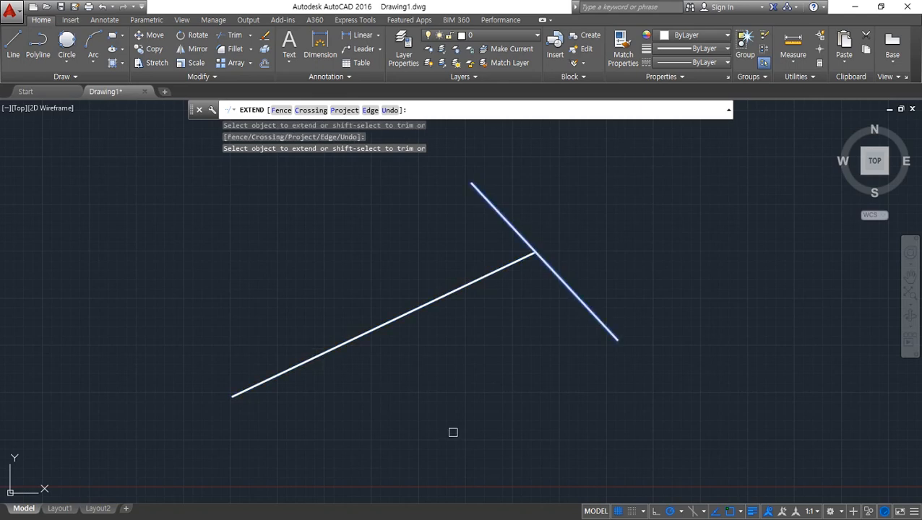
key(Return)
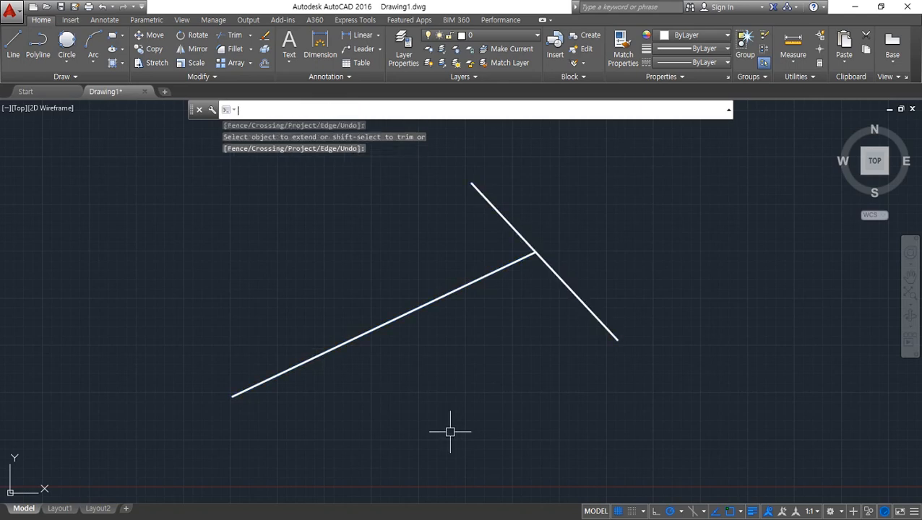
key(ctrl+z)
Step: Extend the upper end of the short line to meet the long sloping line selected as boundary edge
text(ex)
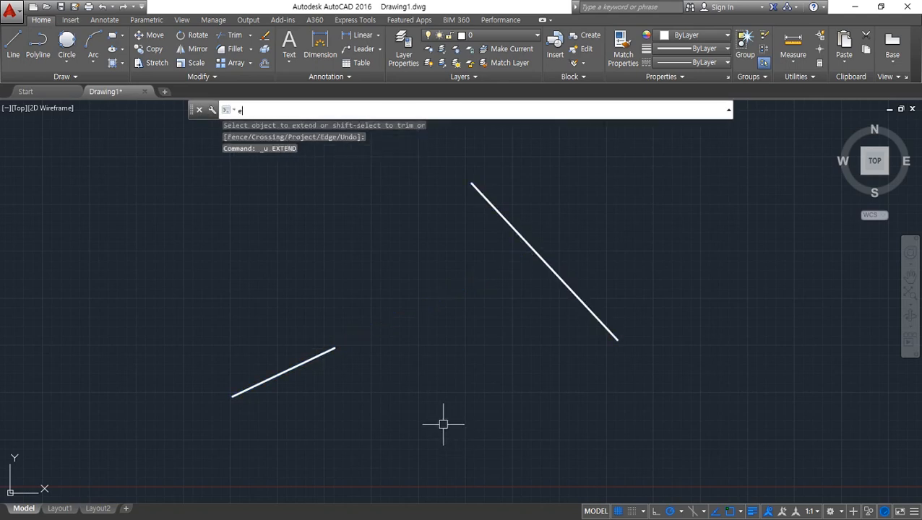
key(Return)
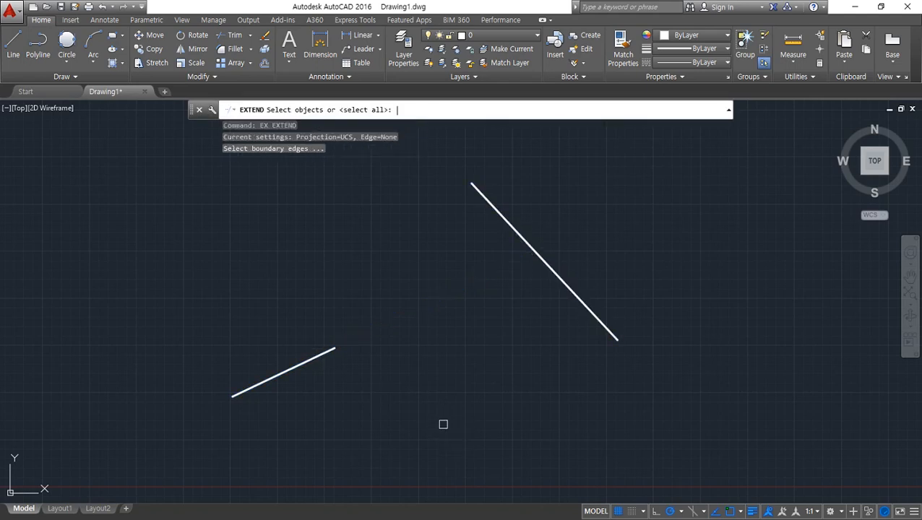
click(561, 288)
key(Return)
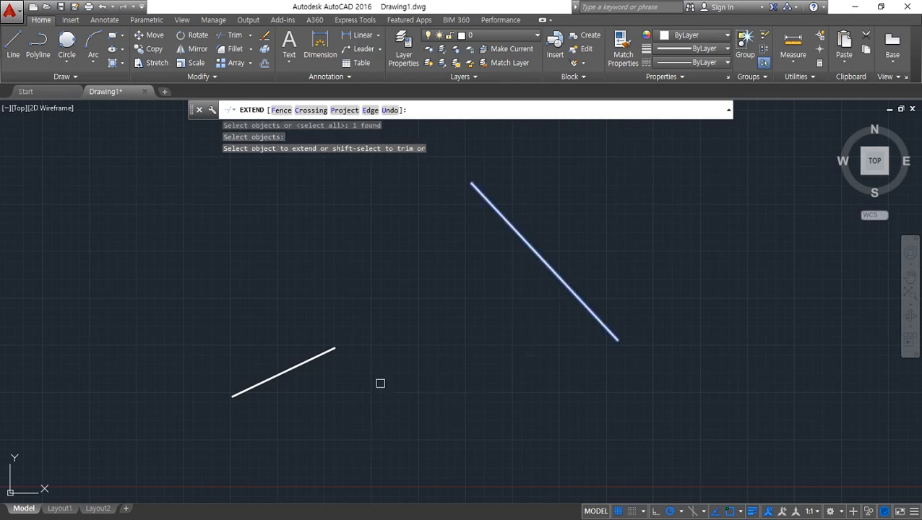
click(322, 353)
click(319, 353)
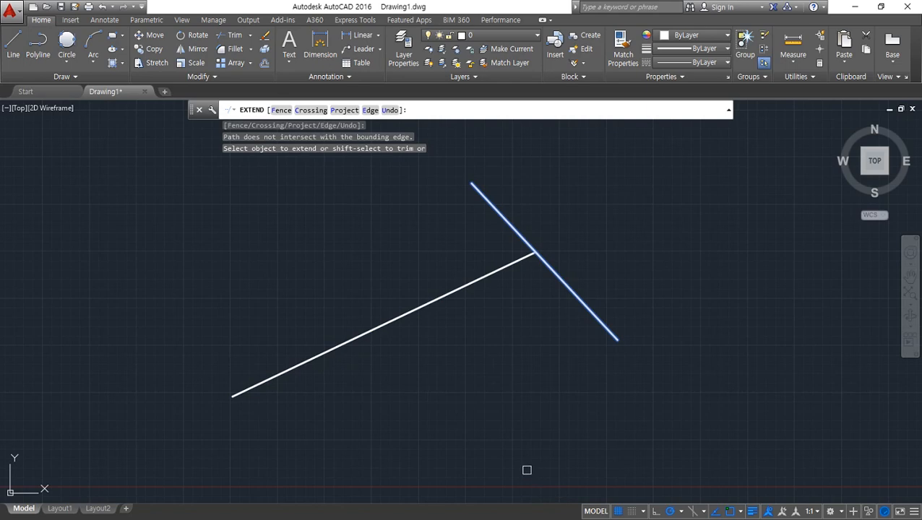
key(Escape)
Step: Draw two crossing lines to the right of the extended pair, a long rising one and a shorter steep falling one
mouse_move(585, 326)
middle_down()
mouse_move(415, 352)
mouse_move(332, 354)
middle_up()
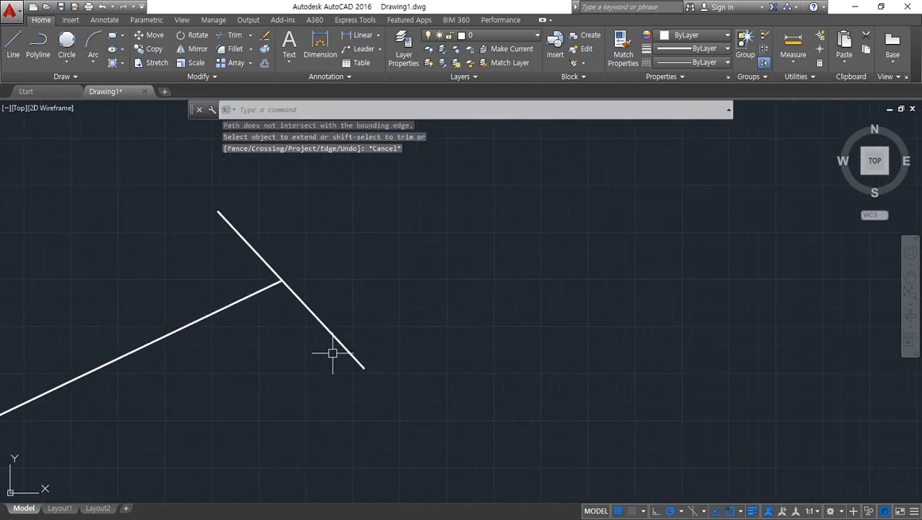
text(l)
key(Return)
click(432, 354)
click(710, 222)
key(Return)
key(Return)
click(570, 216)
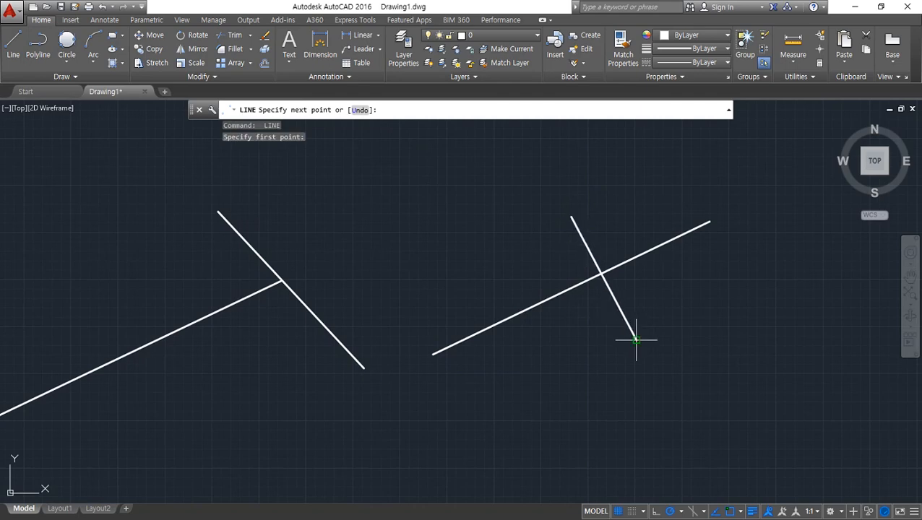
click(635, 339)
key(Return)
Step: Trim the upper-right part of the long rising line, using the steep crossing line as cutting edge
text(tr)
key(Return)
click(621, 318)
key(Return)
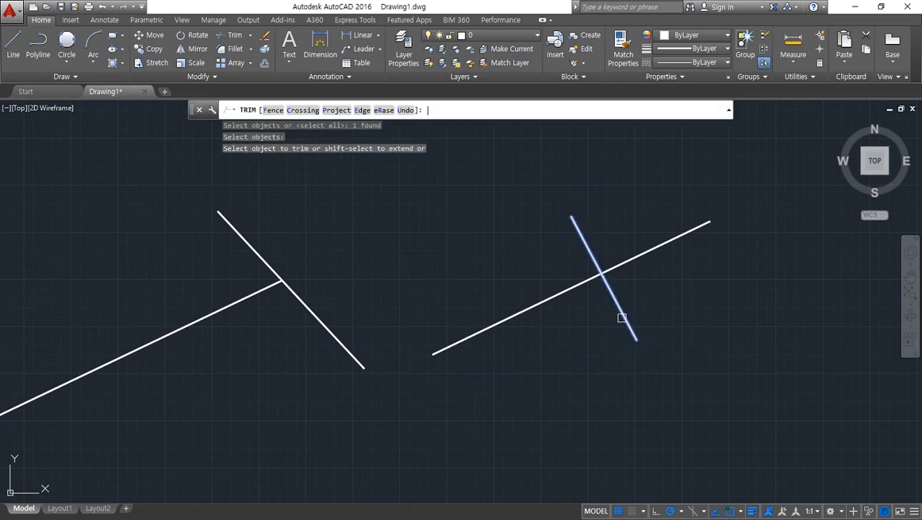
click(640, 257)
key(Return)
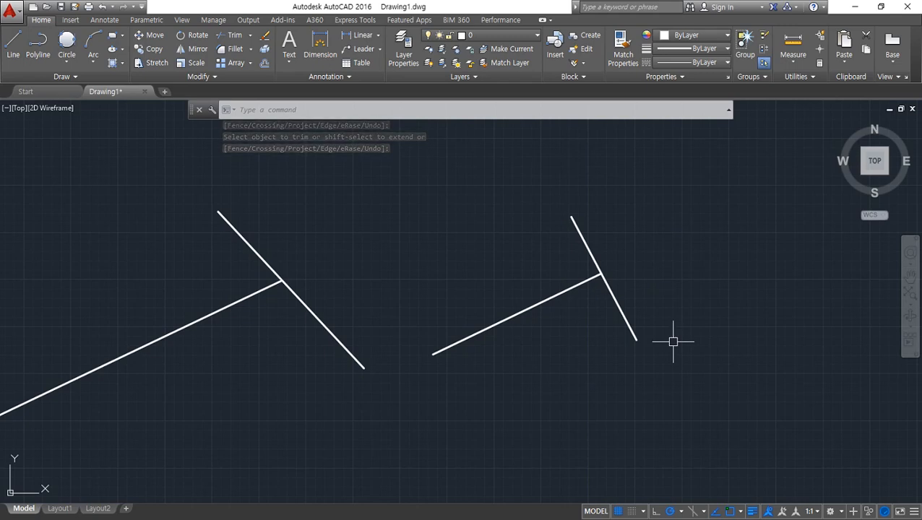
key(Escape)
Step: Draw three roughly parallel falling lines between the two T-shaped pairs, spaced out beyond the end of the long rising line
middle_drag(632, 347, 807, 371)
text(l)
key(Return)
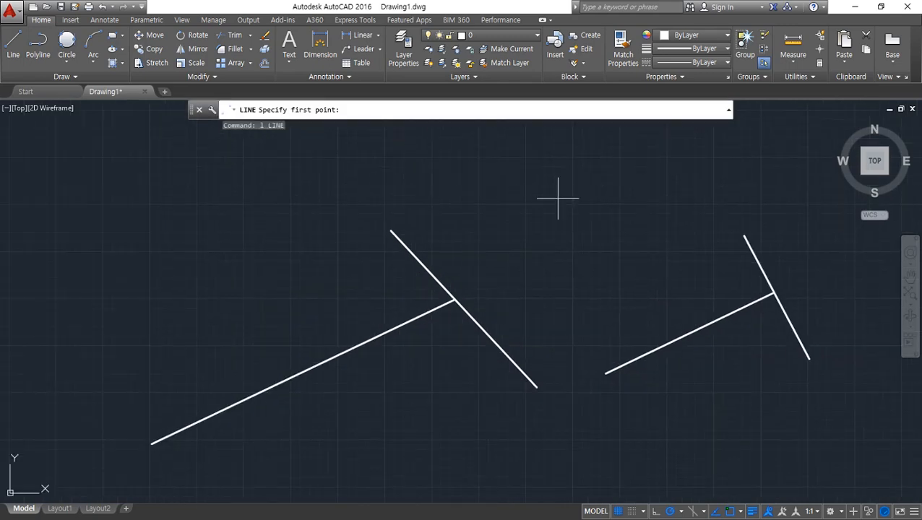
click(422, 179)
click(579, 359)
key(Return)
key(Return)
click(464, 145)
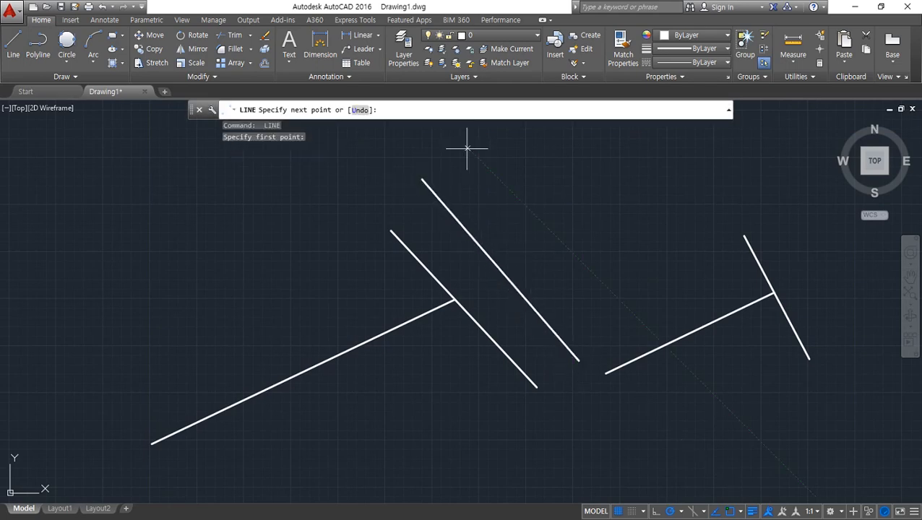
click(616, 336)
key(Return)
key(Return)
click(539, 160)
click(668, 303)
key(Return)
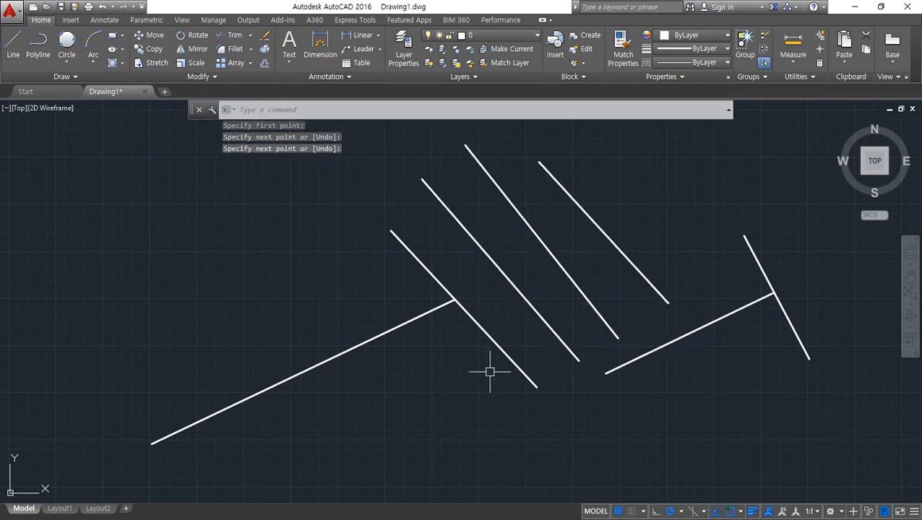
Step: Extend the long rising line across the new falling lines to the farthest one, with all objects as boundary edges
text(ex)
key(Return)
key(Return)
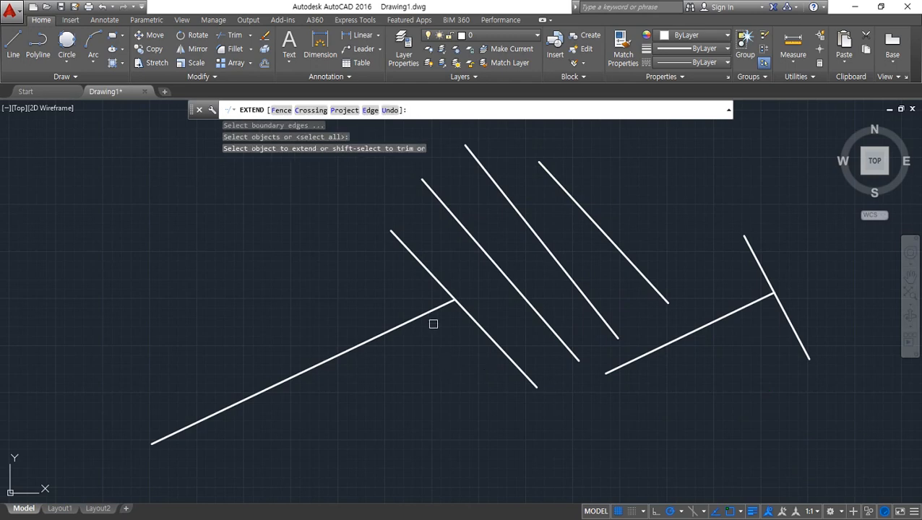
click(428, 308)
click(431, 312)
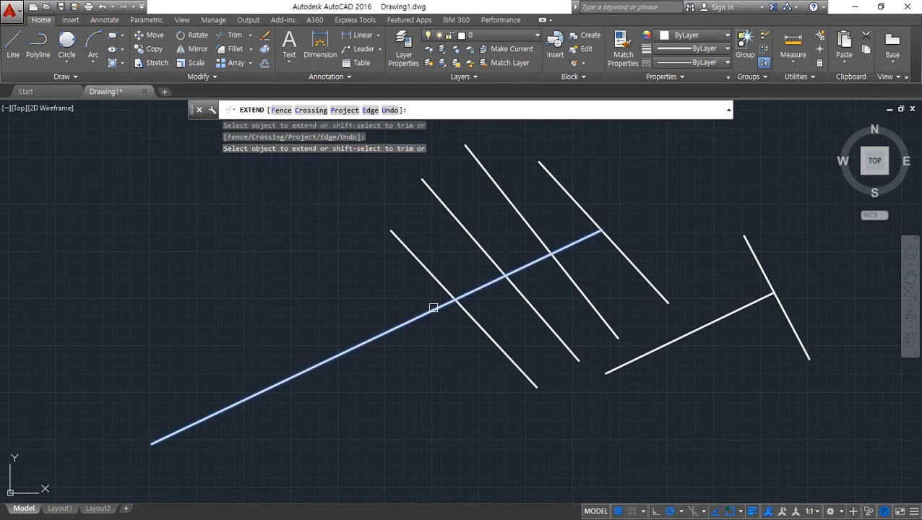
click(432, 310)
key(Return)
Step: Draw a long rising line above the upper ends of the four falling lines
middle_drag(448, 383, 413, 501)
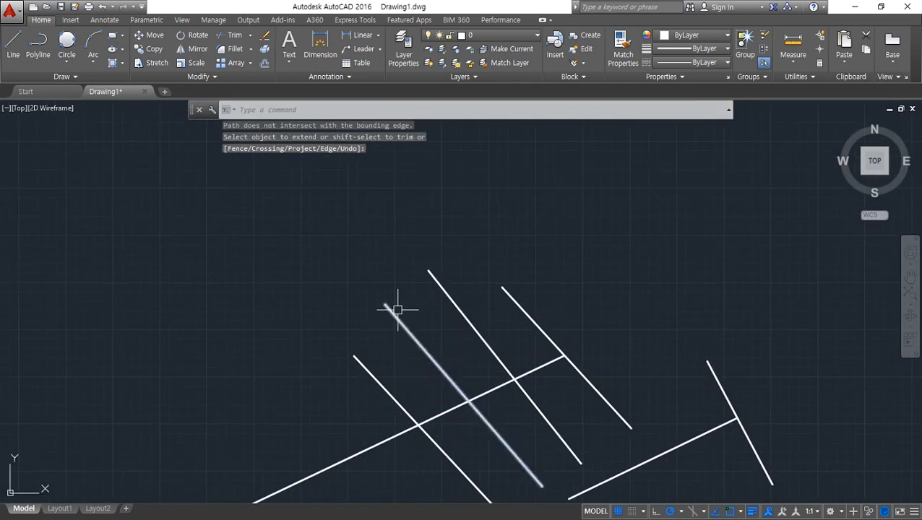
text(l)
key(Return)
click(484, 175)
click(244, 316)
key(Return)
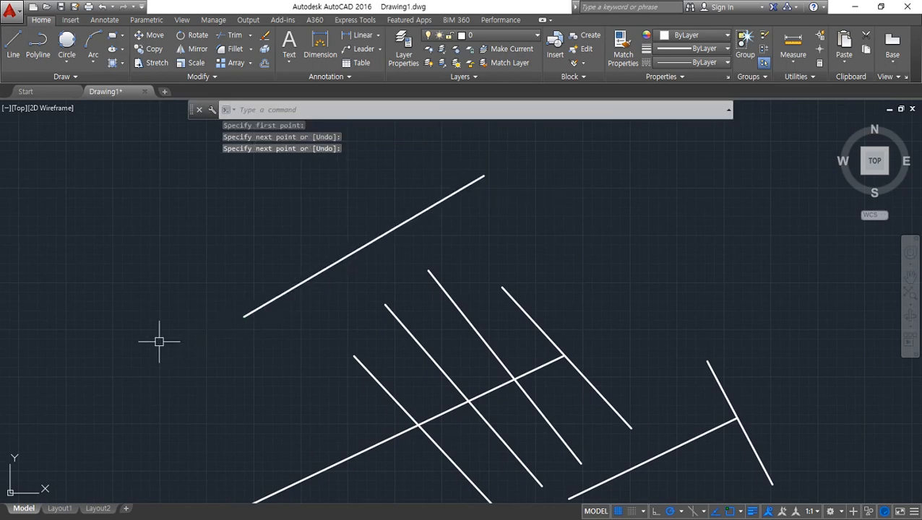
Step: Extend the four falling lines to the rising line above using crossing windows, and undo the extension
text(ex)
key(Return)
key(Return)
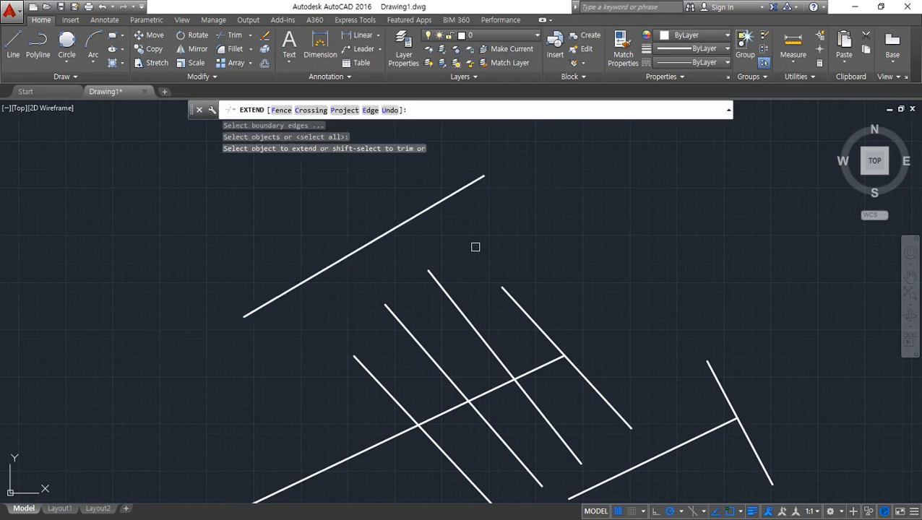
click(510, 238)
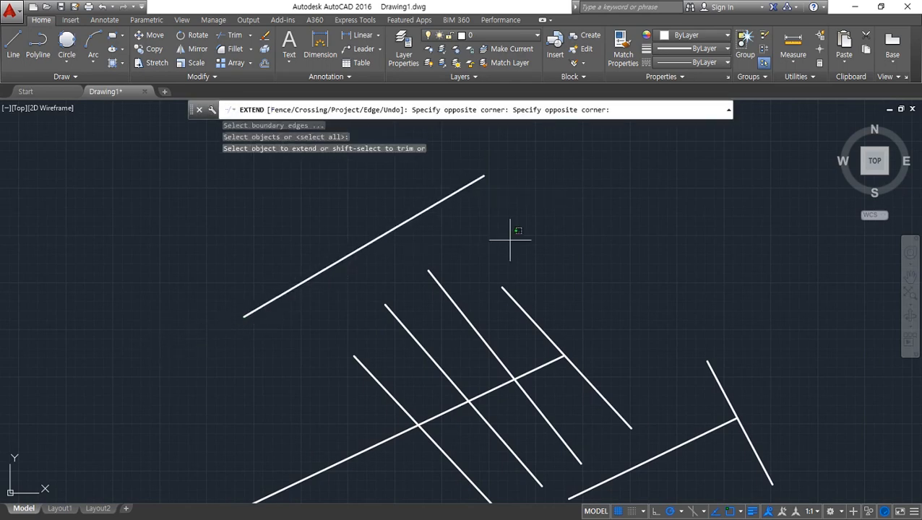
click(366, 395)
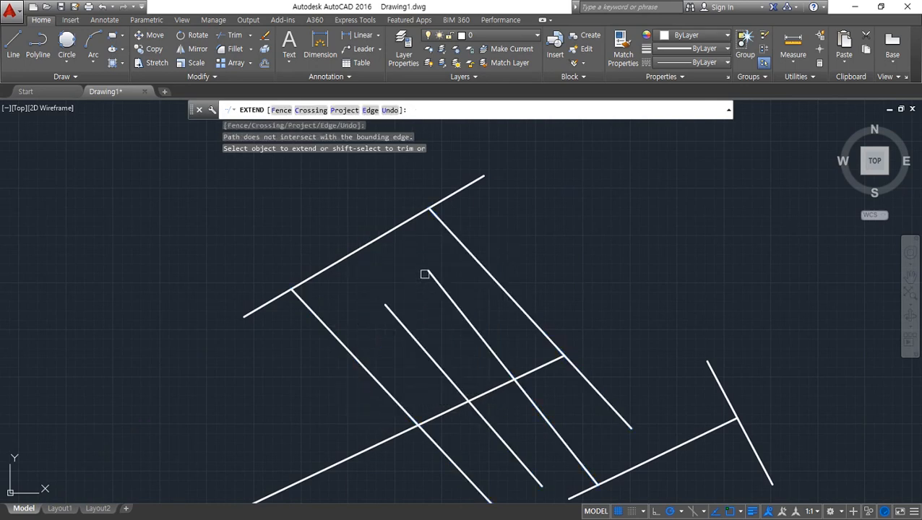
click(439, 253)
click(340, 339)
key(Return)
middle_drag(346, 224, 370, 278)
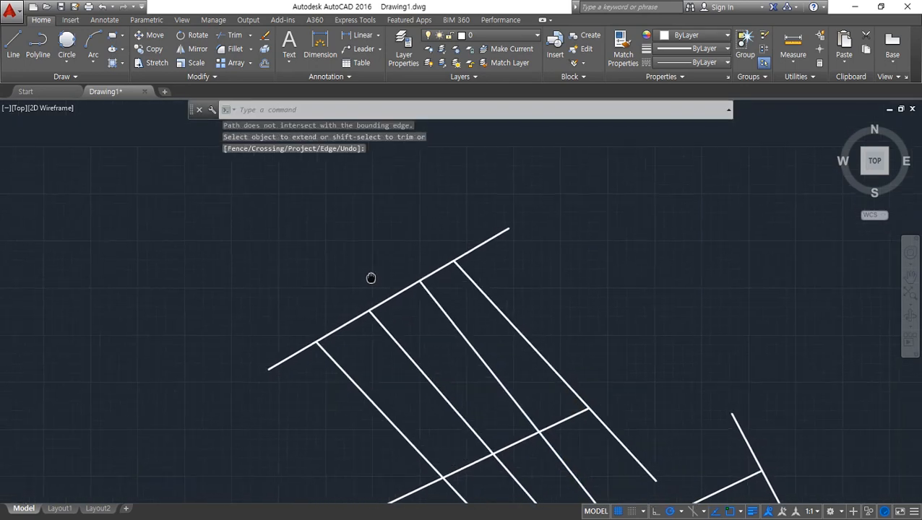
key(ctrl+z)
key(ctrl+z)
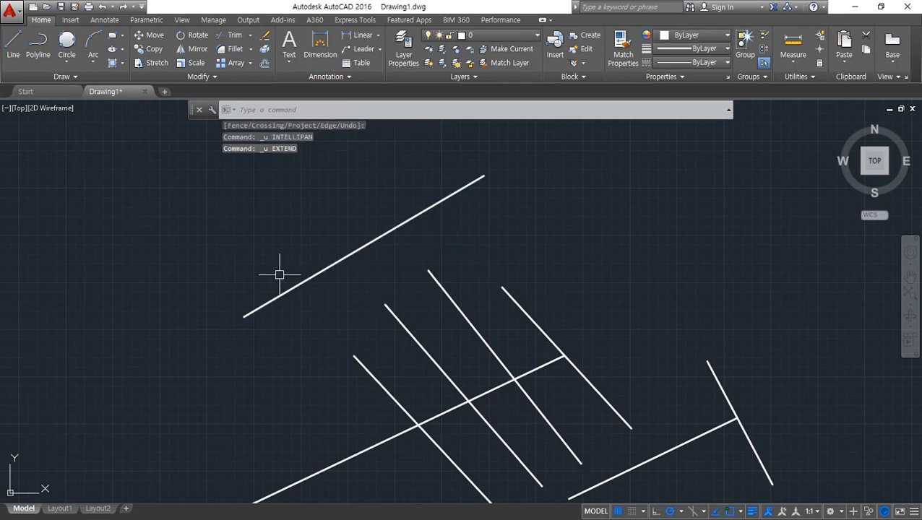
Step: Extend the four falling lines to the rising line above by drawing one fence across their upper parts
text(ex)
key(Return)
key(Return)
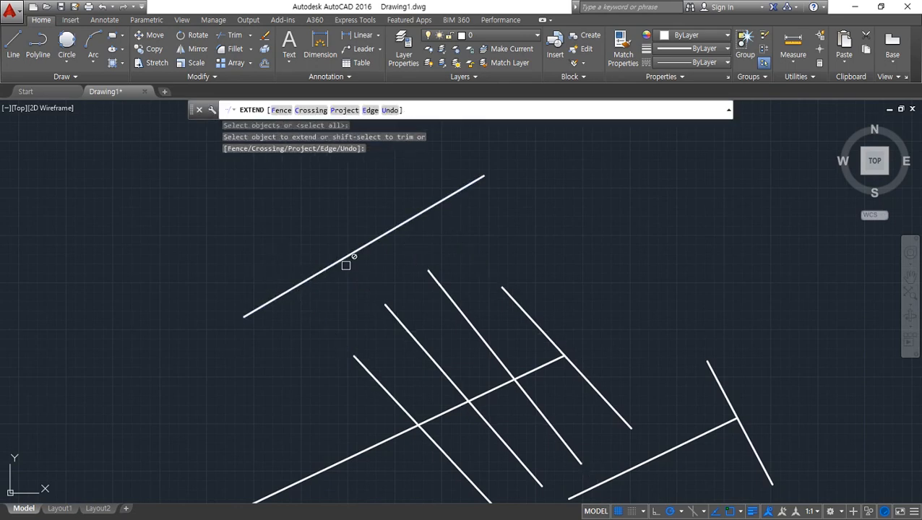
text(f)
key(Return)
click(563, 268)
click(315, 392)
key(Return)
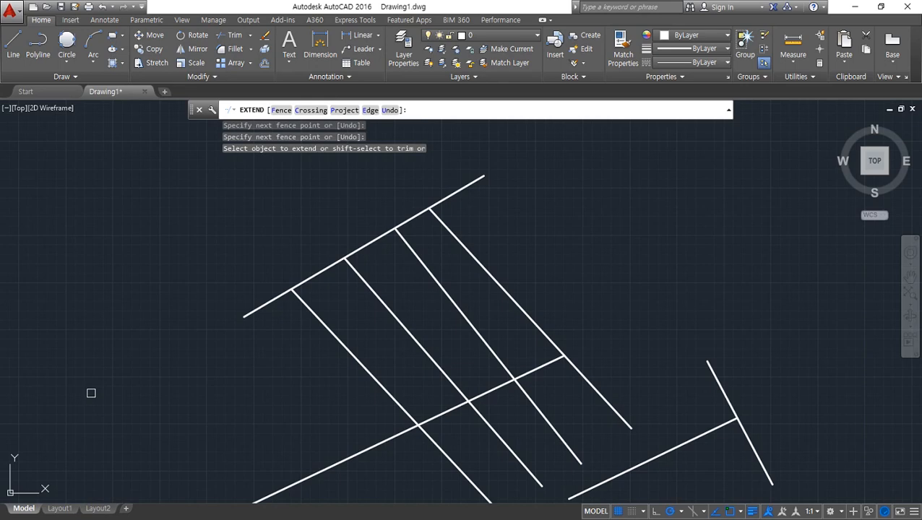
key(Escape)
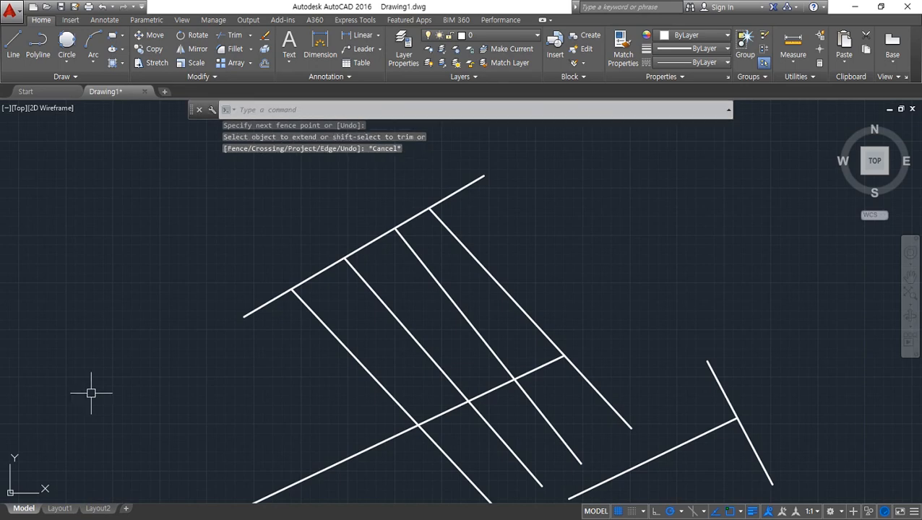
Step: Switch to the browser's exercise page, examine the dimensions of the symmetric outline with five circles, and return to AutoCAD
key(alt+Tab)
scroll(510, 230, up, 4)
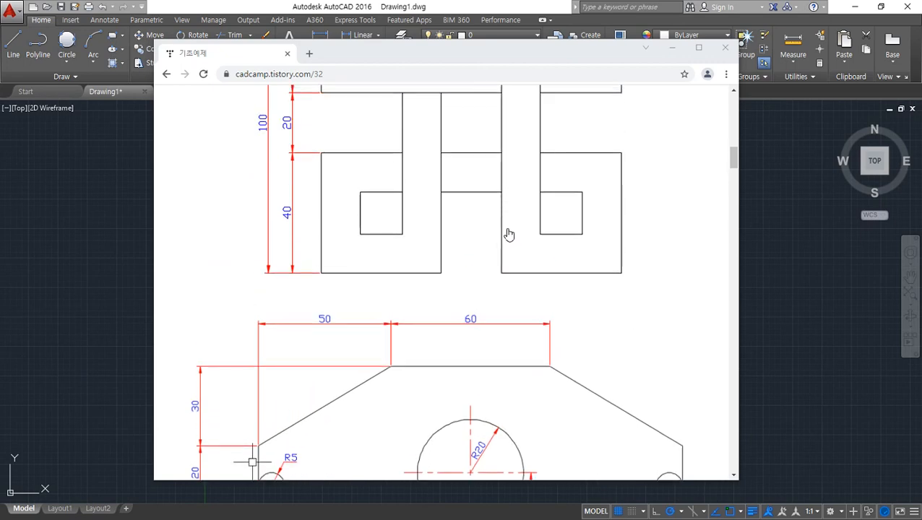
scroll(510, 230, down, 4)
scroll(508, 235, up, 1)
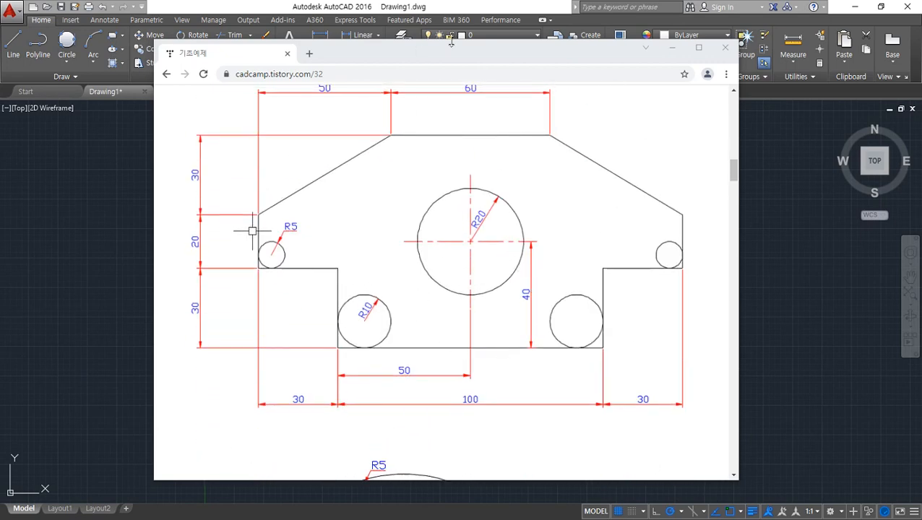
key(alt+Tab)
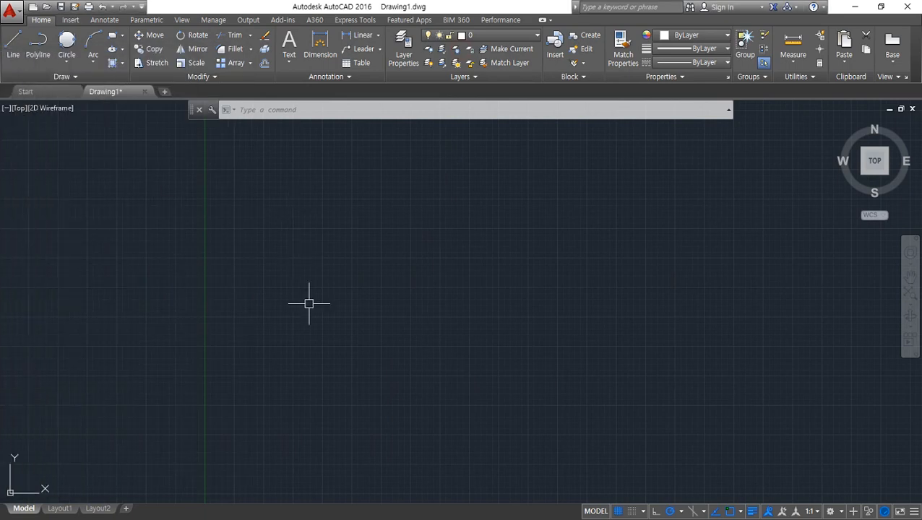
Step: Start the outline with a 100-unit bottom edge at 0° and a 30-unit edge at 90°, using relative polar coordinates
text(l)
key(Return)
click(303, 325)
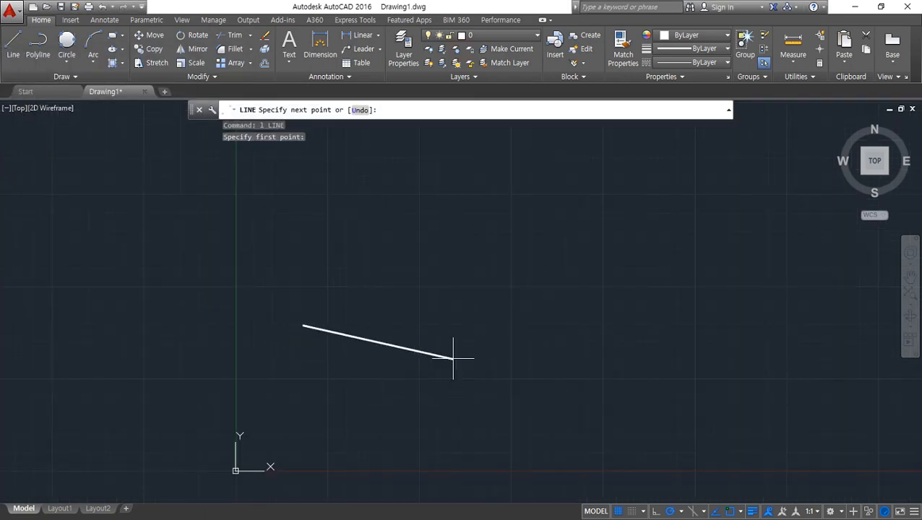
text(@)
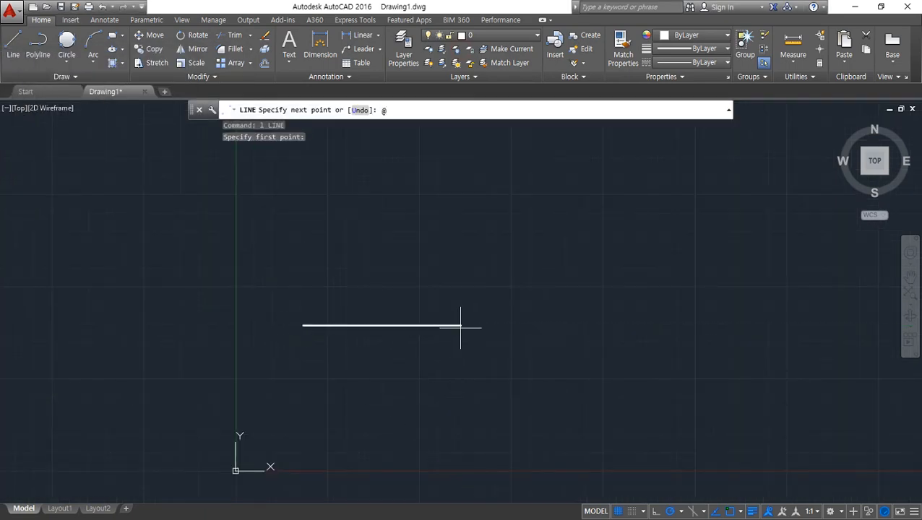
text(100<0)
key(Return)
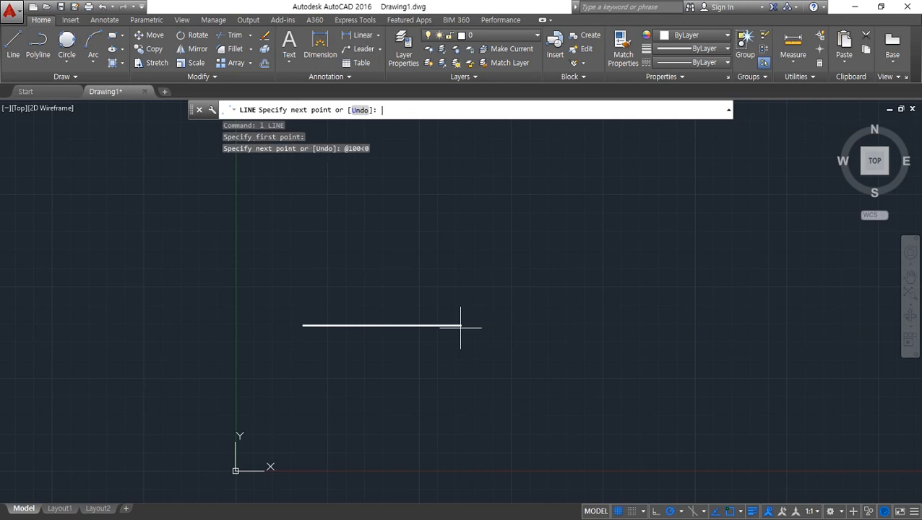
scroll(351, 279, up, 4)
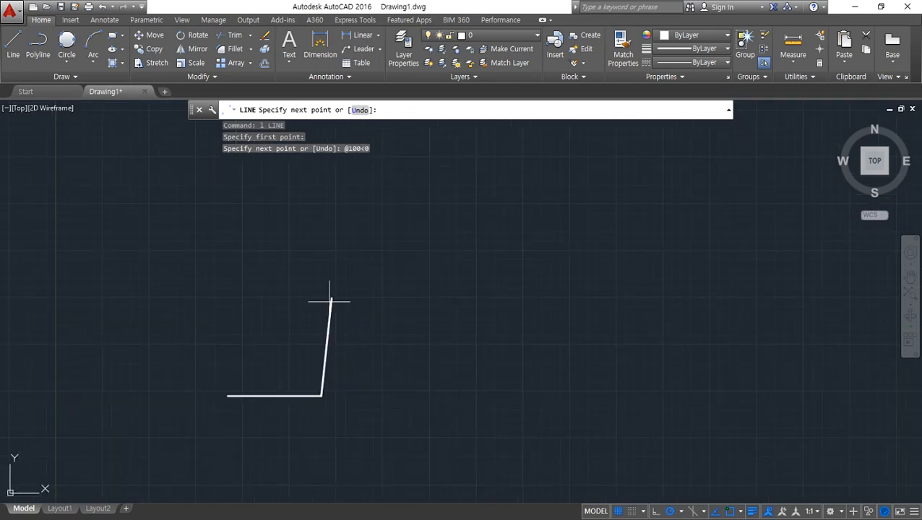
scroll(300, 338, up, 4)
mouse_move(299, 372)
middle_down()
mouse_move(367, 329)
mouse_move(439, 315)
middle_up()
scroll(439, 316, up, 2)
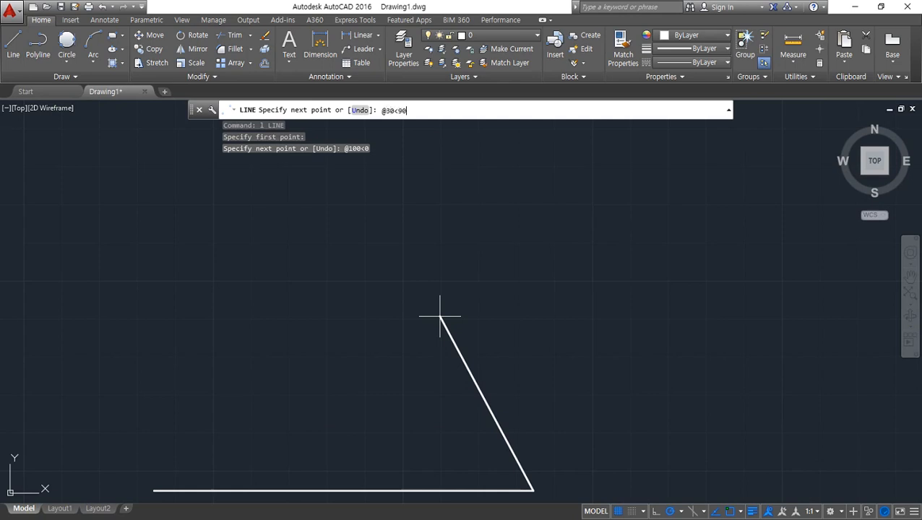
key(Return)
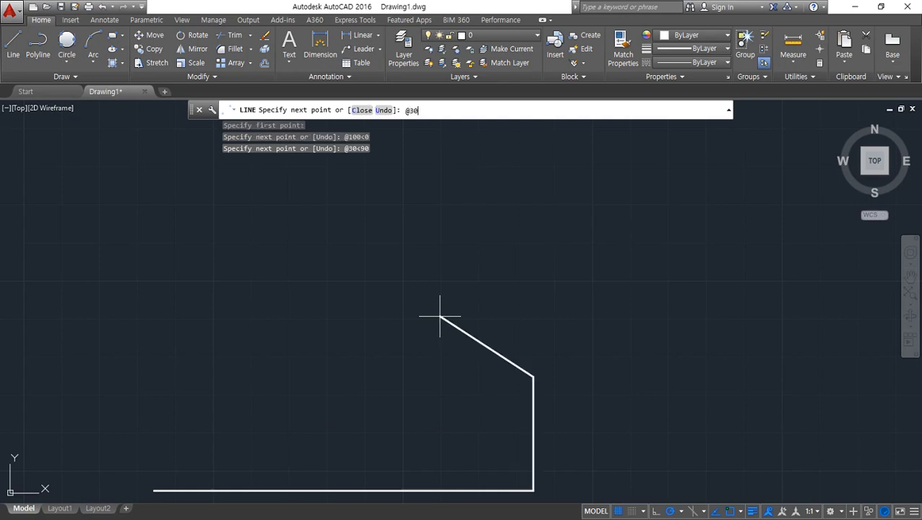
Step: Try a 30-unit segment at 180° from the upper end of the vertical edge, and undo it
text(@30<180)
key(Return)
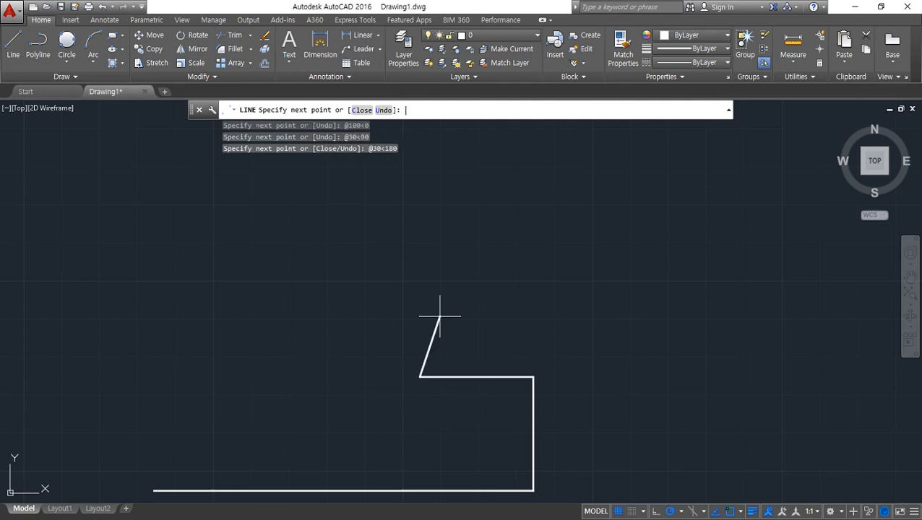
key(ctrl+z)
Step: Continue the outline with a 30-unit segment at 0° and a 20-unit segment at 90°
text(@)
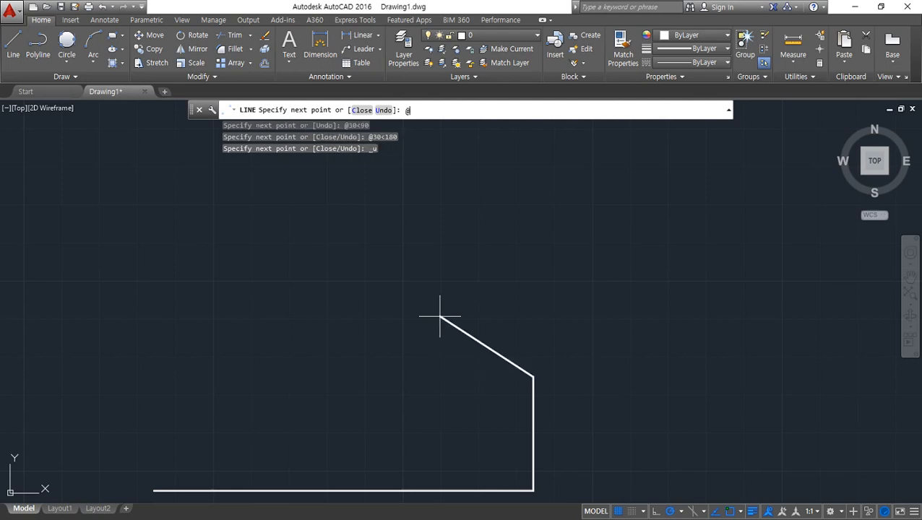
text(30<0)
key(Return)
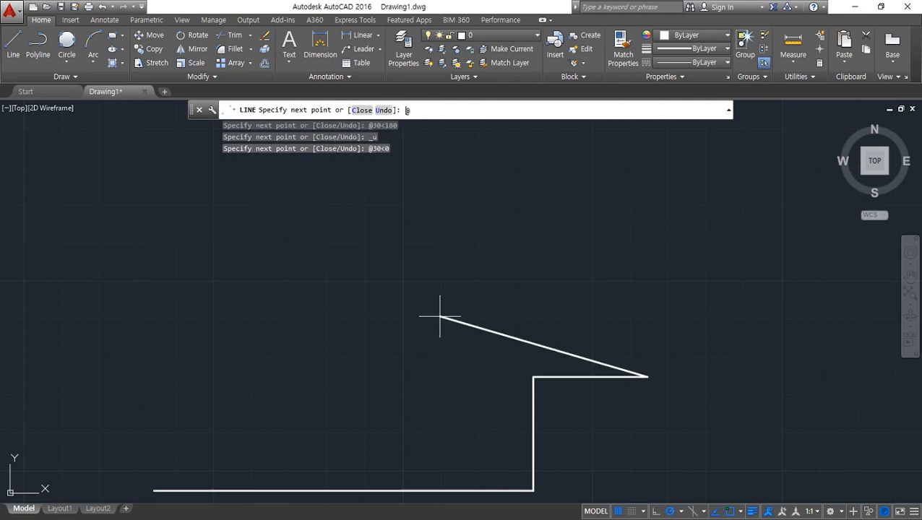
text(@20<90)
key(Return)
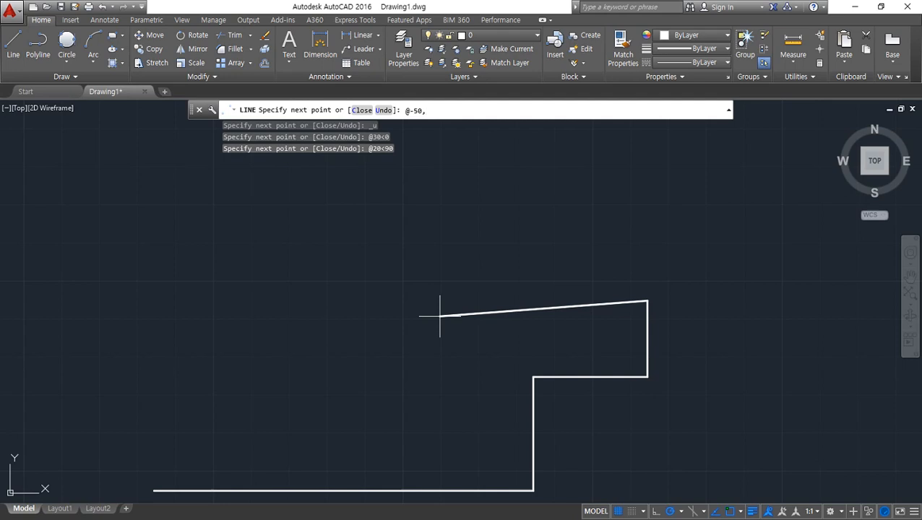
text(@-50,30)
key(Return)
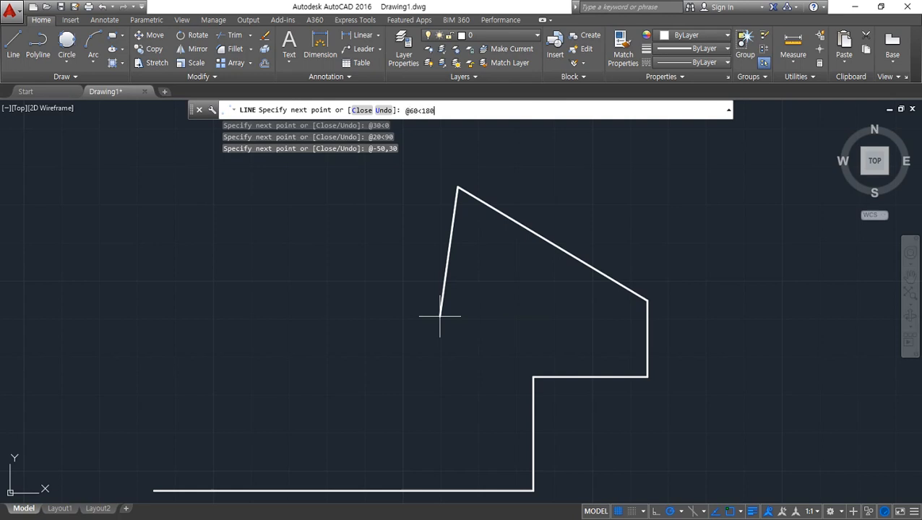
key(Return)
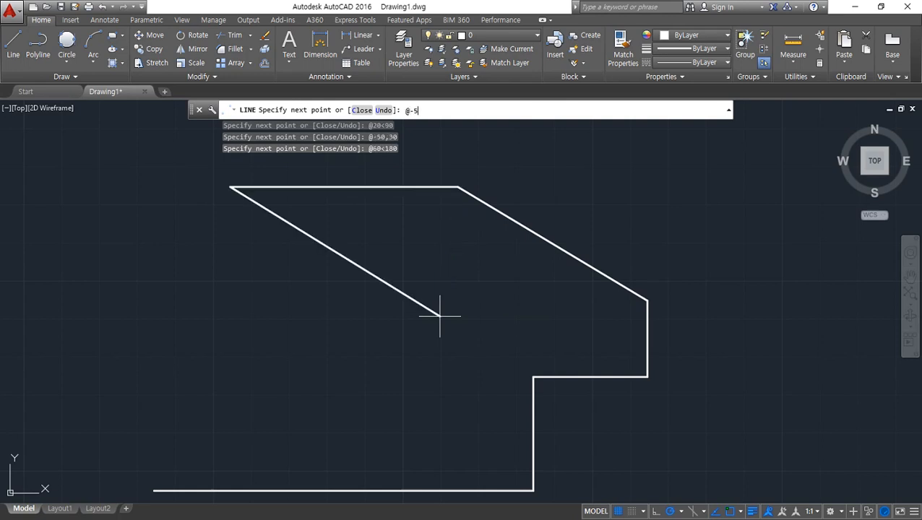
text(@-50,-30)
key(Return)
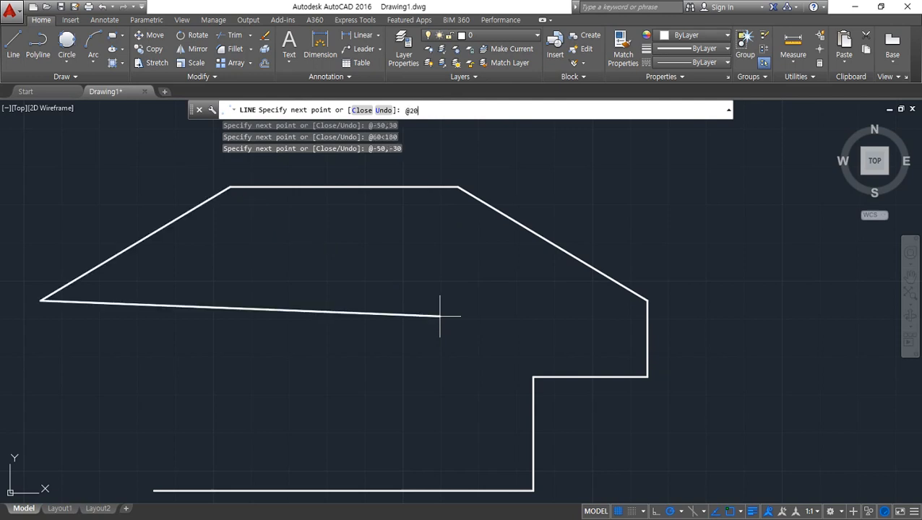
Step: Add a 20-unit segment at -90° and a 30-unit segment at 0°, and close the outline
text(@20<-90)
key(Return)
text(@30)
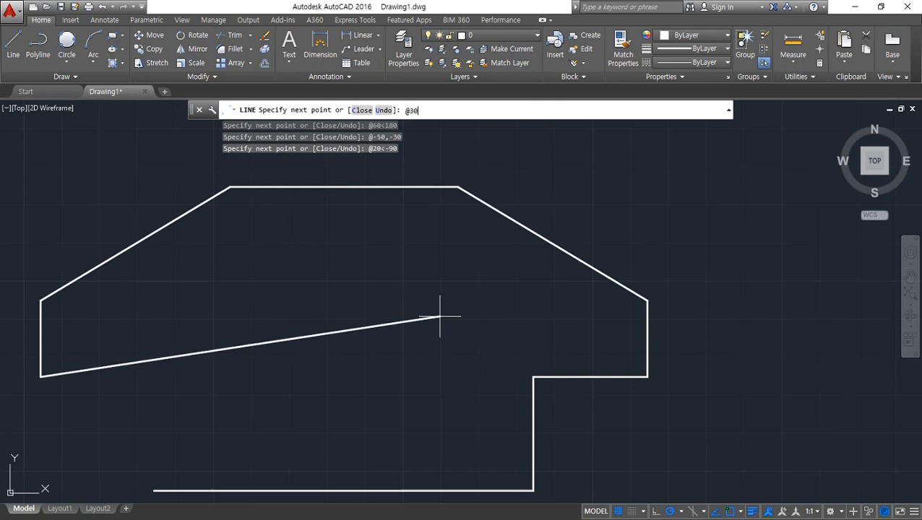
text(<0)
key(Return)
text(c)
key(Return)
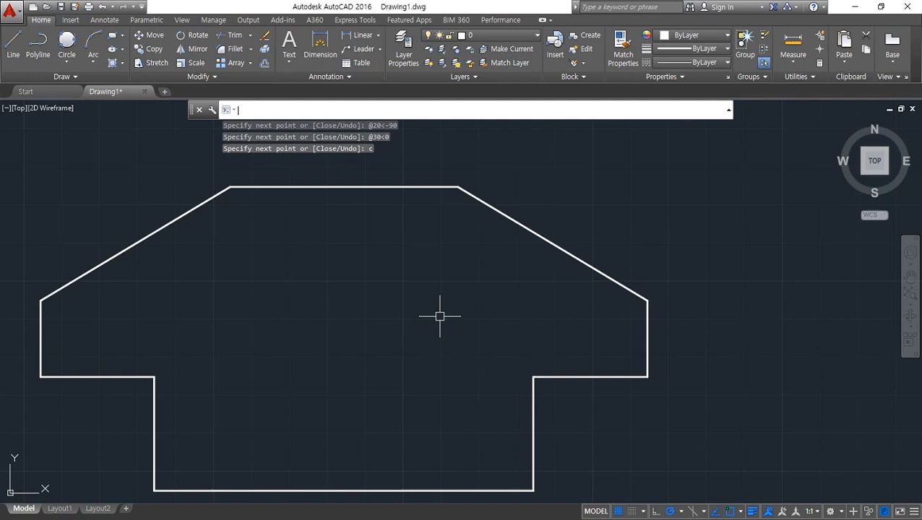
Step: Erase the whole closed outline
scroll(481, 345, down, 4)
click(638, 426)
click(275, 268)
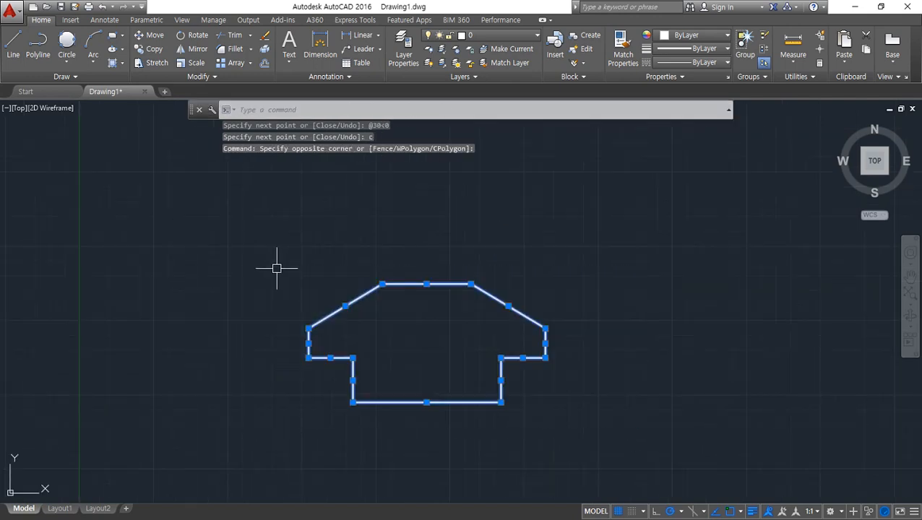
text(e)
key(Return)
Step: Draw a horizontal base line about 307 units long and a vertical line crossing it near its left end
text(l)
key(Return)
click(209, 359)
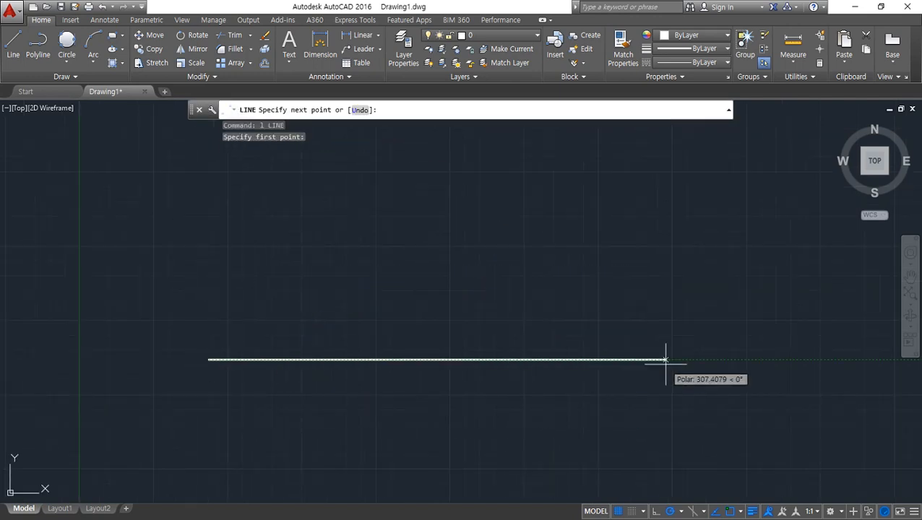
click(666, 359)
key(Return)
key(Return)
middle_drag(298, 206, 274, 257)
click(244, 143)
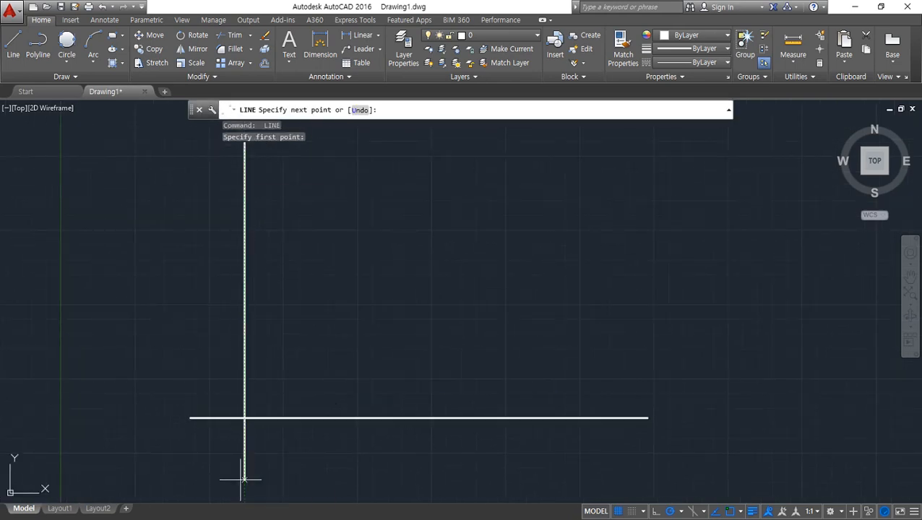
click(245, 478)
key(Return)
Step: Offset the vertical line 30 units to the right and the horizontal base line 30 units upward
text(o)
key(Return)
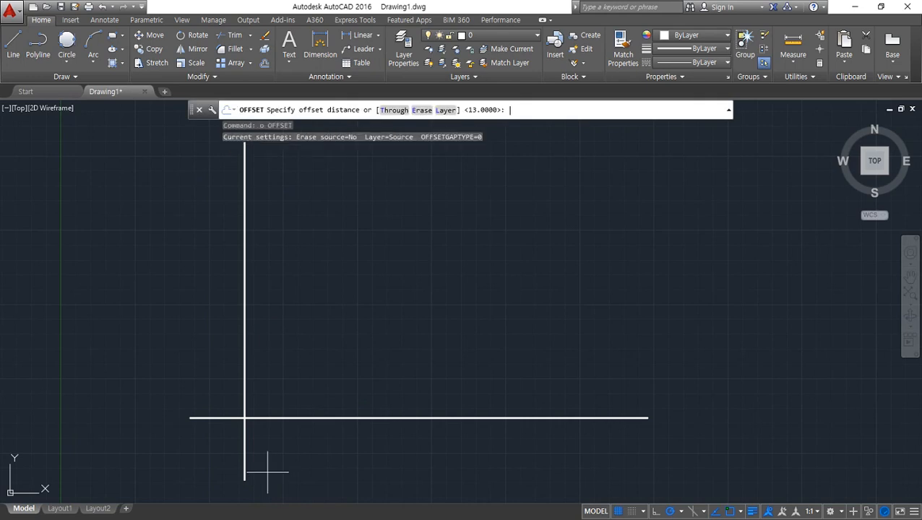
text(30)
key(Return)
click(246, 450)
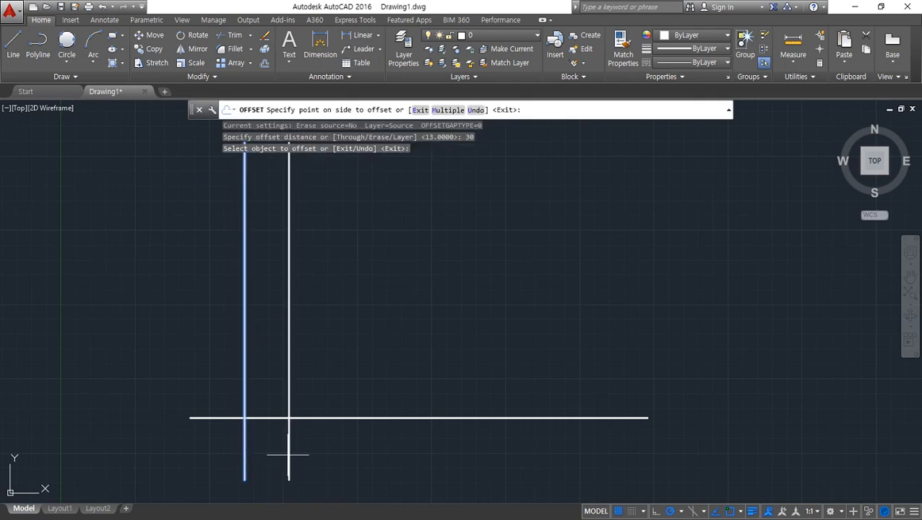
click(300, 455)
click(308, 418)
click(324, 367)
key(Return)
Step: Offset the second vertical line 100 units to the right
text(o)
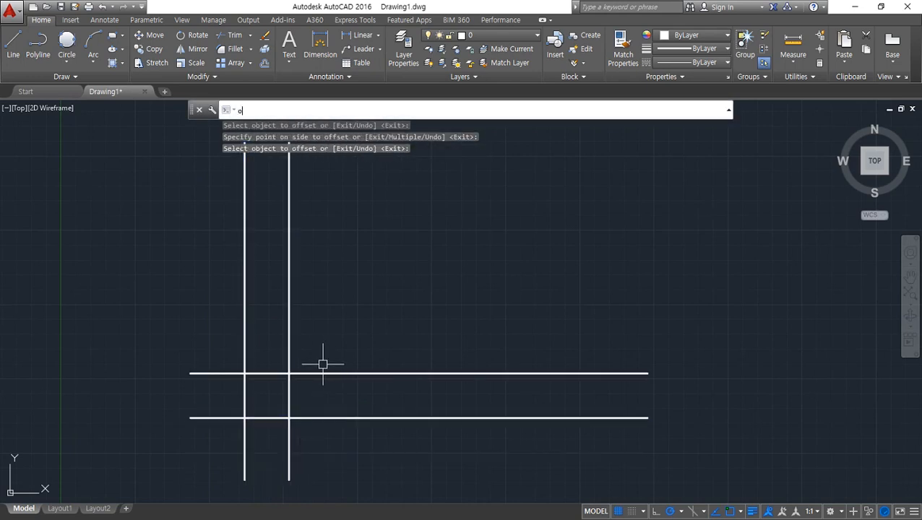
key(Return)
text(100)
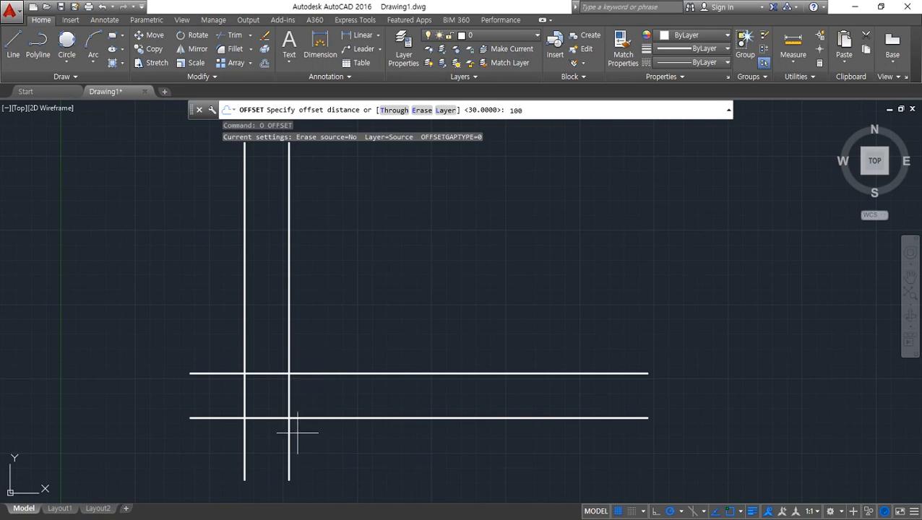
key(Return)
click(288, 448)
click(419, 450)
key(Return)
Step: Offset the rightmost vertical line another 30 units to the right
text(o)
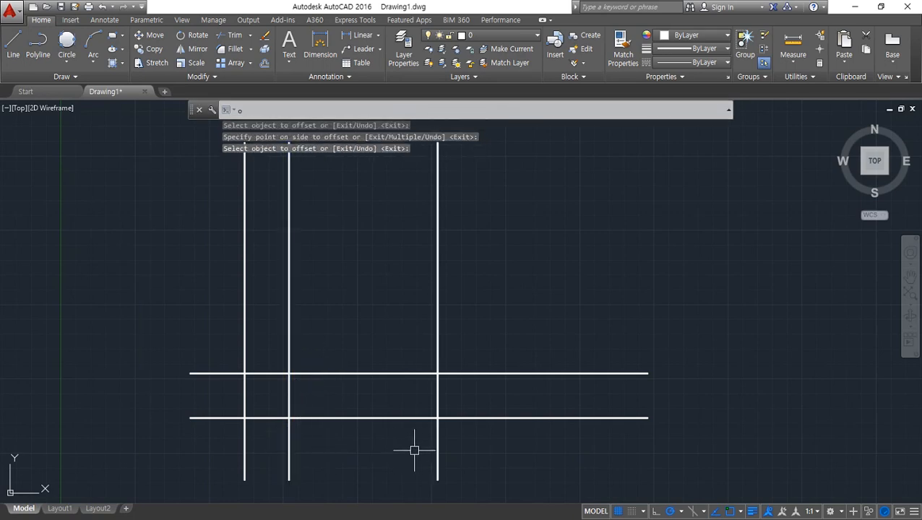
key(Return)
text(3)
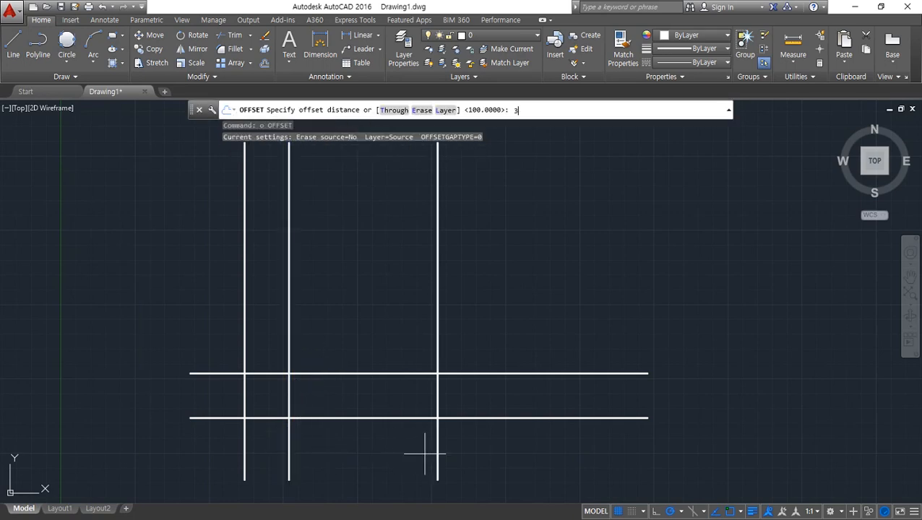
text(-0)
key(Return)
click(436, 448)
click(477, 445)
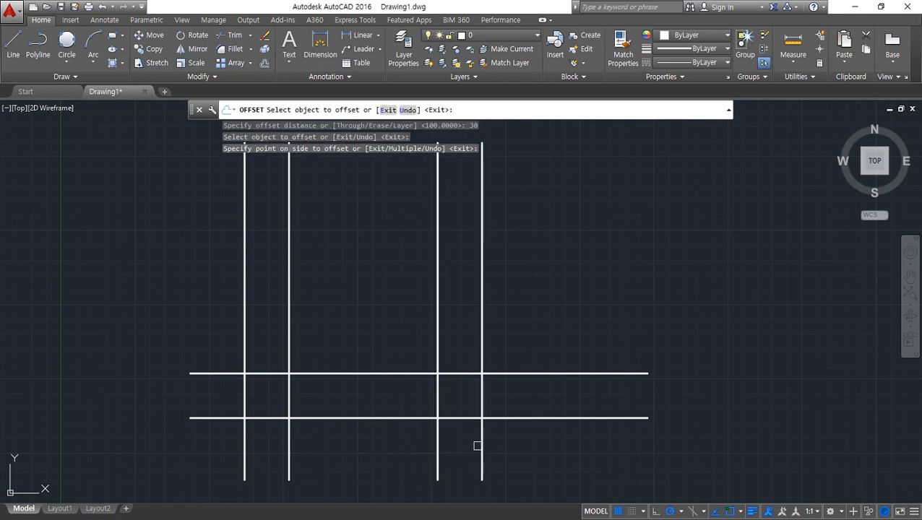
key(Return)
Step: Offset the upper horizontal line 20 units upward
text(o)
key(Return)
text(2)
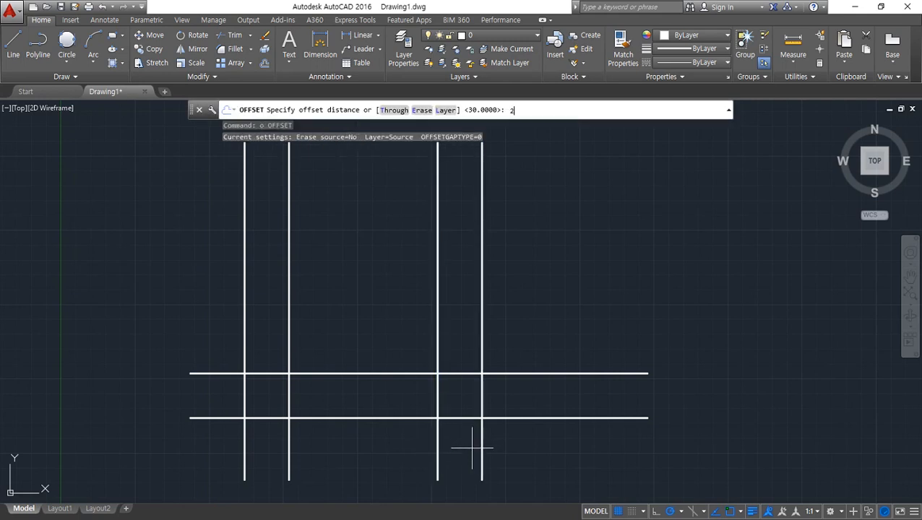
text(0)
key(Return)
click(406, 372)
click(400, 347)
key(Return)
Step: Offset the topmost horizontal line 30 units upward
text(o)
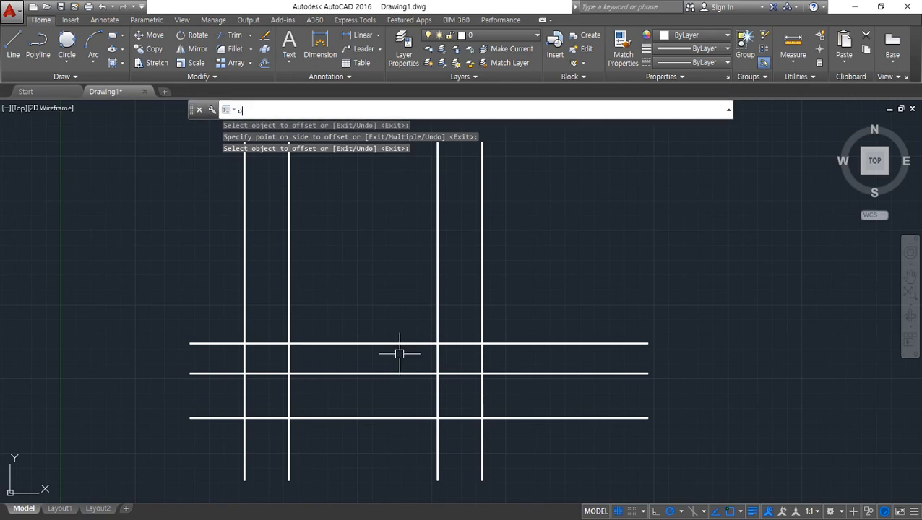
key(Return)
text(30)
key(Return)
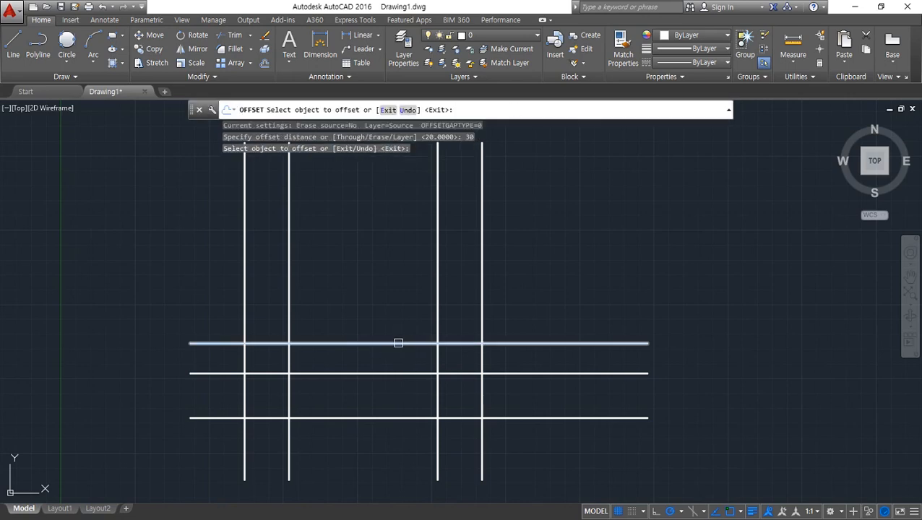
click(397, 343)
click(386, 306)
key(Return)
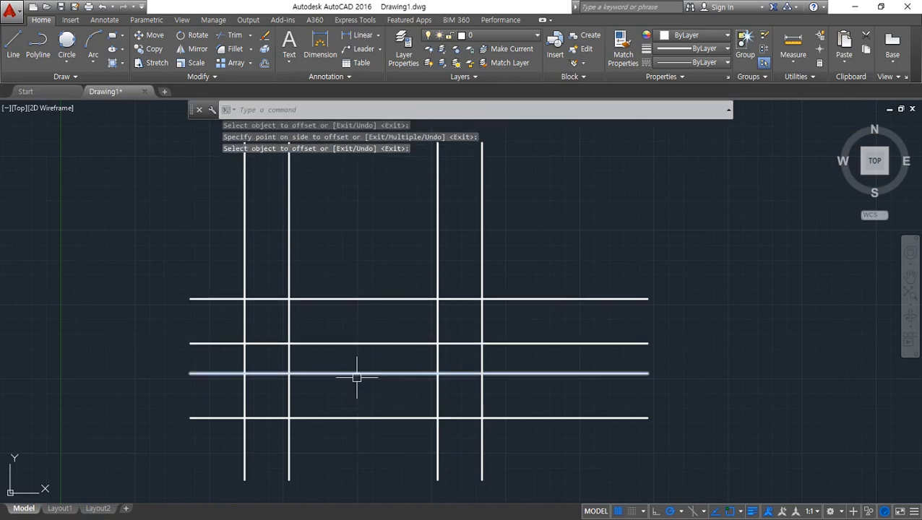
Step: Trim the ends of all four vertical lines below the lowest horizontal line with a crossing selection
scroll(329, 442, up, 2)
middle_drag(329, 442, 315, 385)
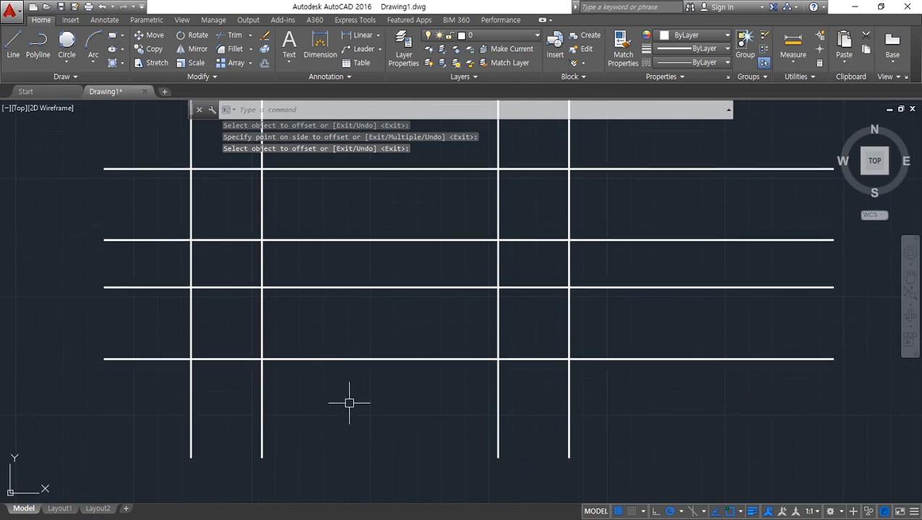
text(tr)
key(Return)
key(Return)
click(621, 449)
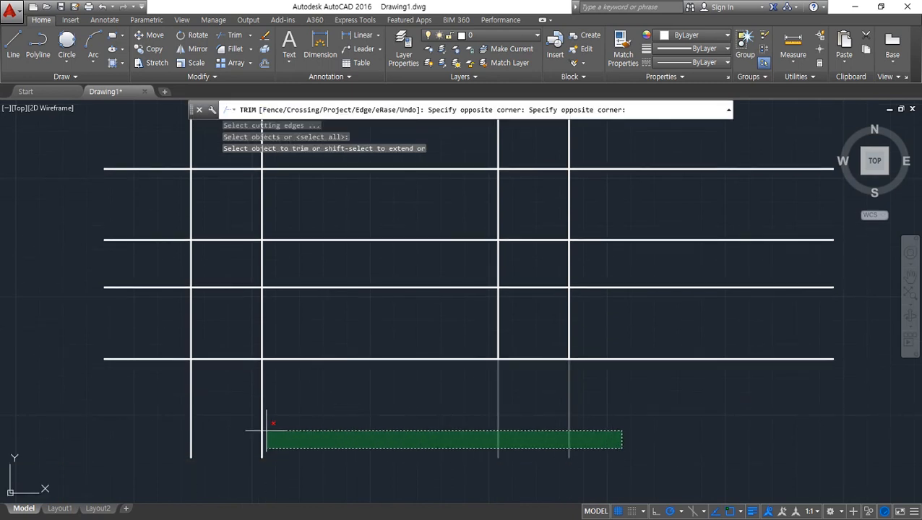
click(155, 418)
Step: Trim the lowest horizontal line back to the two inner verticals and cut both outer verticals below the second horizontal line
click(201, 399)
click(140, 344)
click(212, 400)
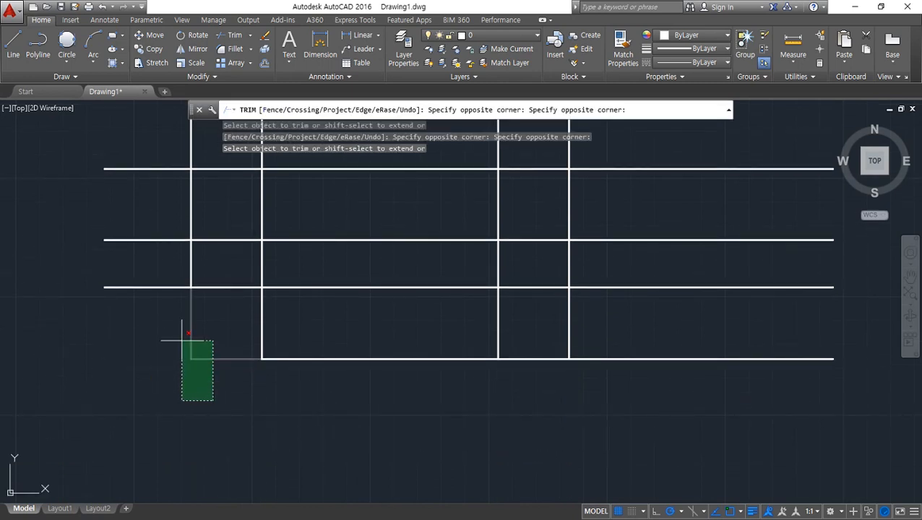
click(181, 339)
click(683, 383)
click(639, 342)
click(596, 381)
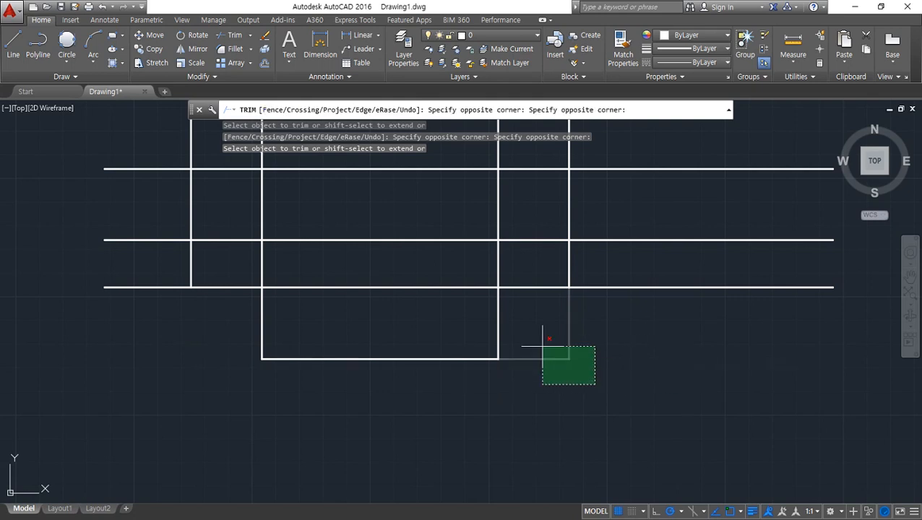
click(542, 345)
Step: Trim the second horizontal line's overhangs beyond the right and left outer vertical lines
middle_drag(531, 362, 521, 379)
mouse_move(181, 312)
mouse_down()
mouse_move(251, 315)
mouse_move(376, 359)
mouse_move(467, 317)
mouse_move(582, 312)
mouse_up()
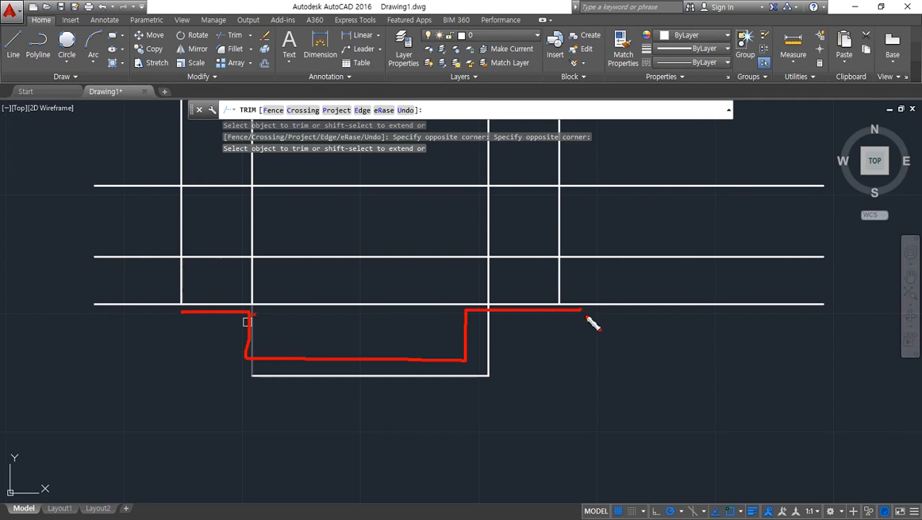
click(686, 333)
click(664, 289)
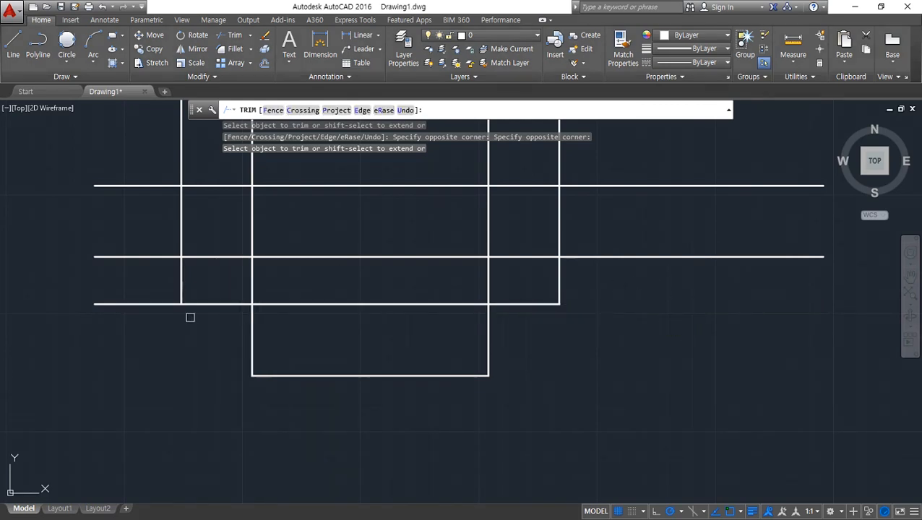
click(143, 329)
click(114, 293)
Step: Trim away both inner vertical lines above the horizontal shoulder line
middle_drag(188, 315, 135, 356)
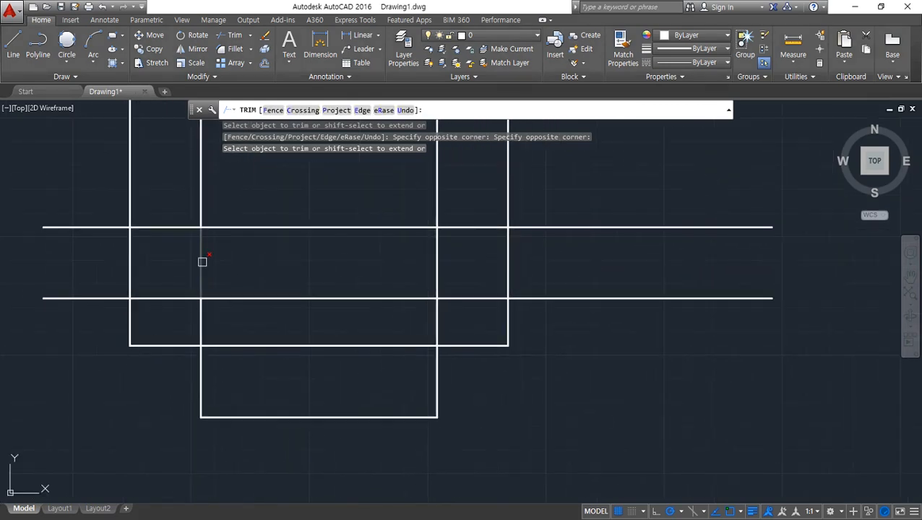
click(201, 182)
click(200, 241)
click(201, 326)
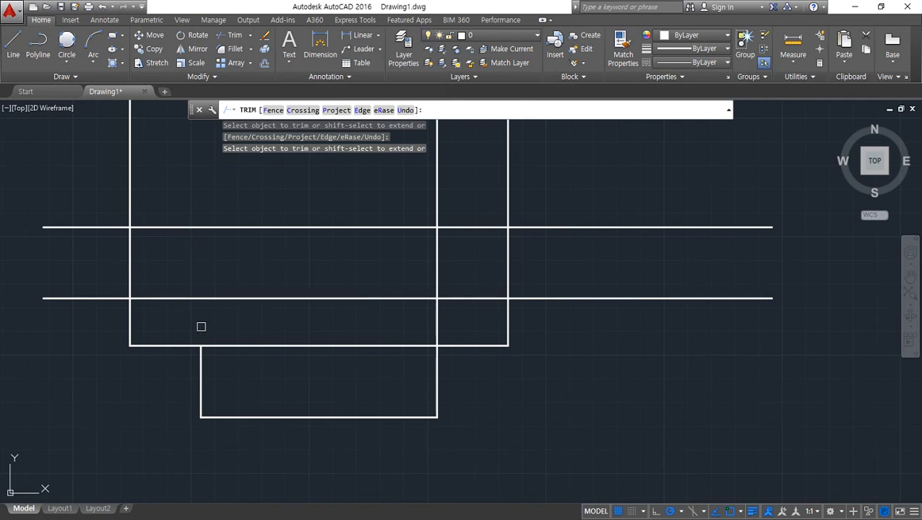
click(443, 176)
click(423, 192)
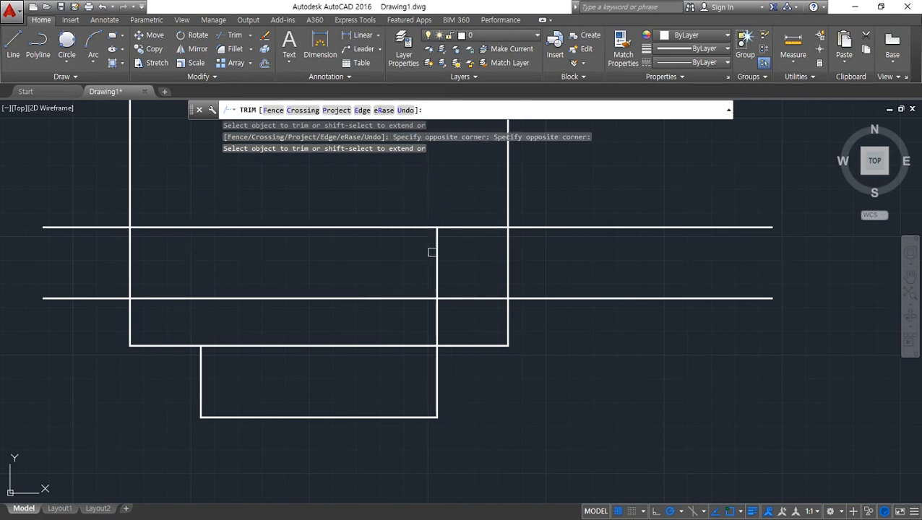
click(437, 254)
click(439, 316)
Step: Trim the middle section of the shoulder line between the two inner verticals and finish trimming
click(376, 347)
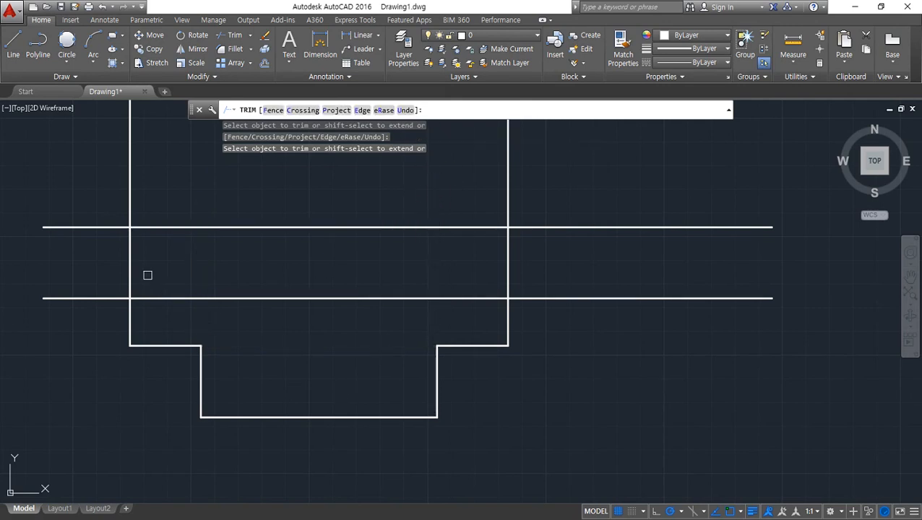
click(199, 357)
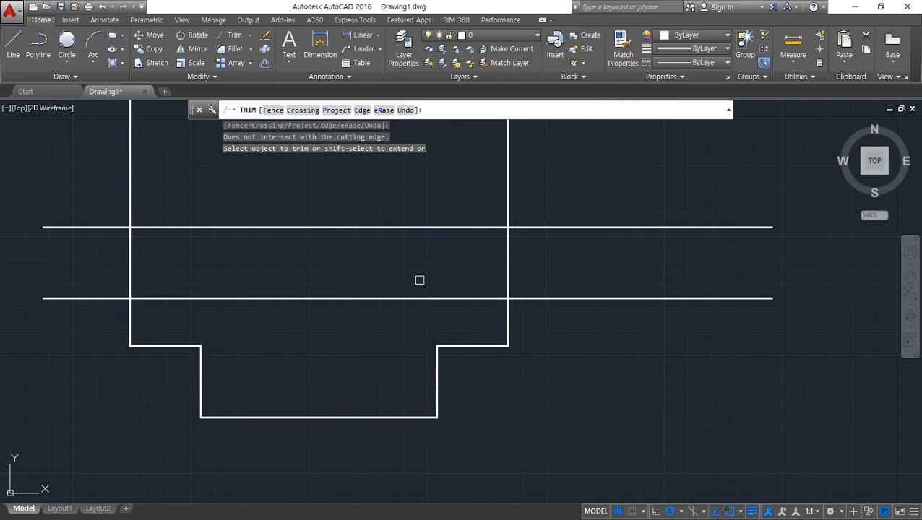
key(Escape)
Step: Offset the left and right outer vertical lines 50 units inward
mouse_move(137, 196)
mouse_down()
mouse_move(138, 208)
mouse_move(247, 210)
mouse_move(232, 211)
mouse_up()
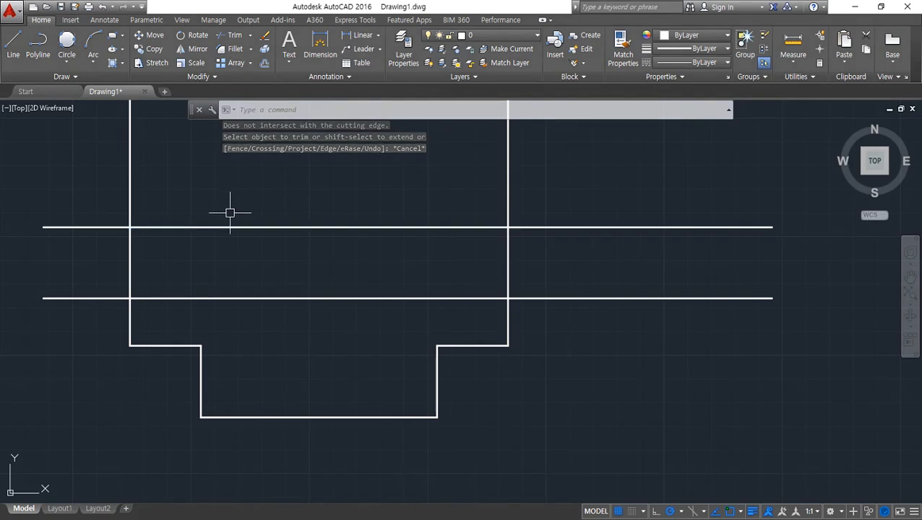
text(o)
key(Return)
text(50)
key(Return)
click(131, 196)
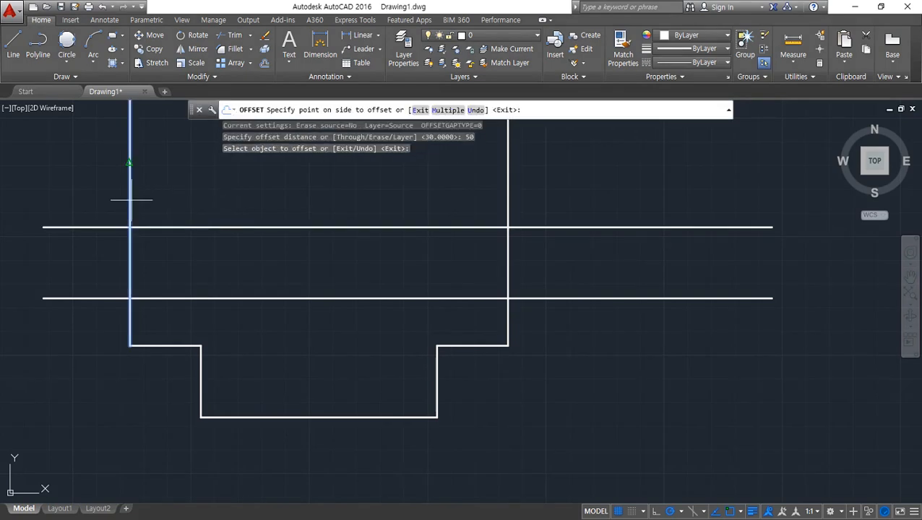
click(250, 204)
click(507, 190)
key(Escape)
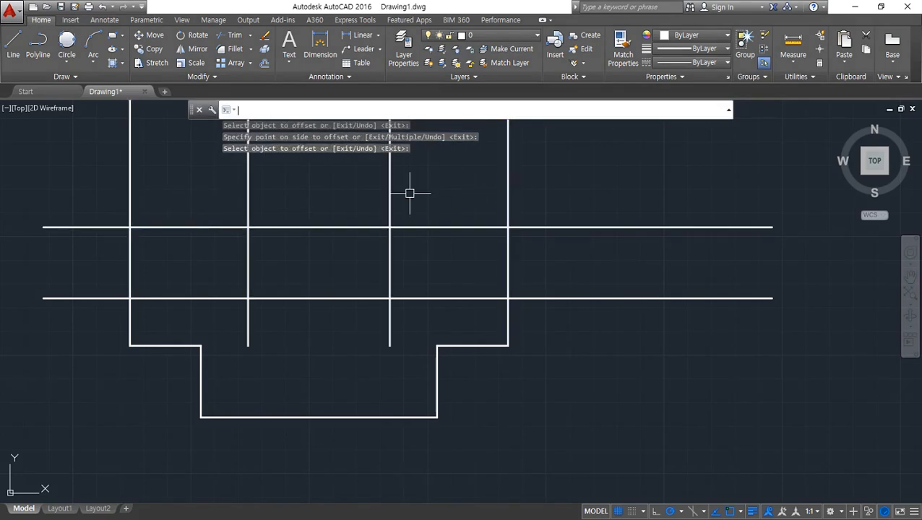
Step: Draw both sloped edges, joining the outer verticals at the lower long horizontal to the inner offset lines at the top horizontal
text(l)
key(Return)
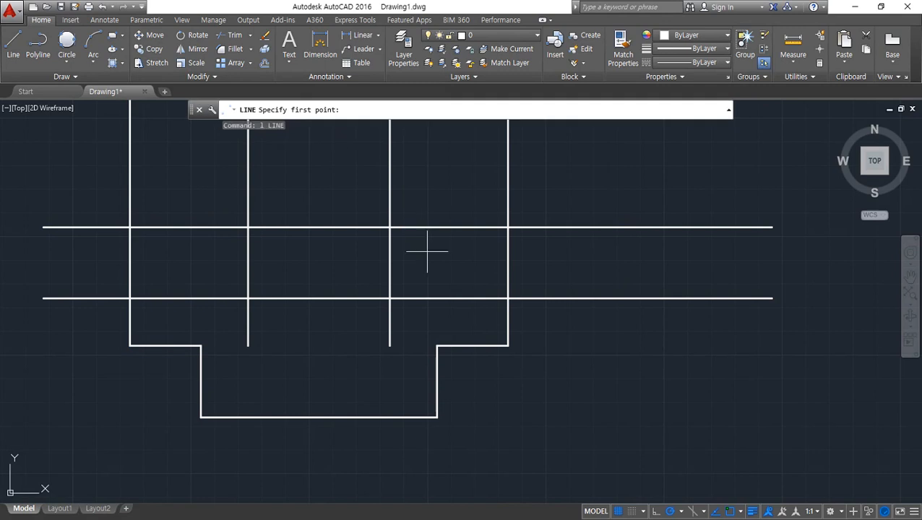
click(507, 298)
click(389, 227)
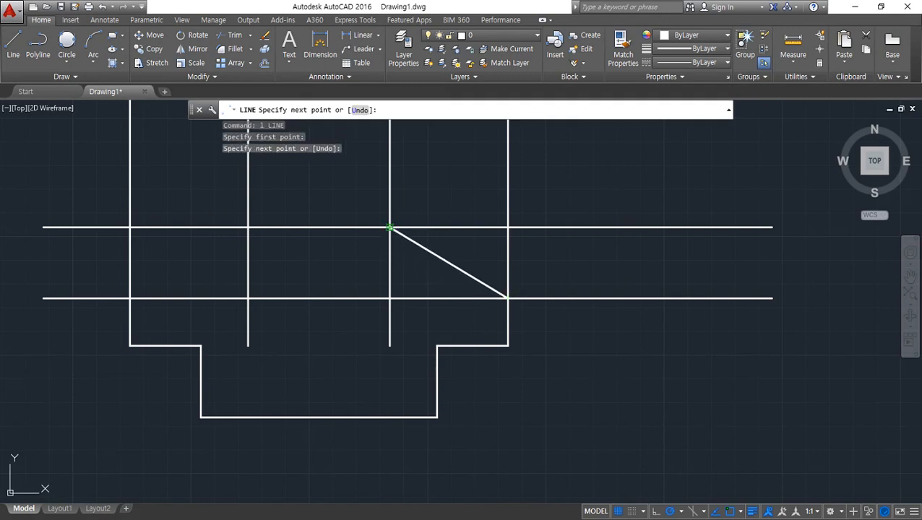
key(Return)
key(Return)
click(248, 227)
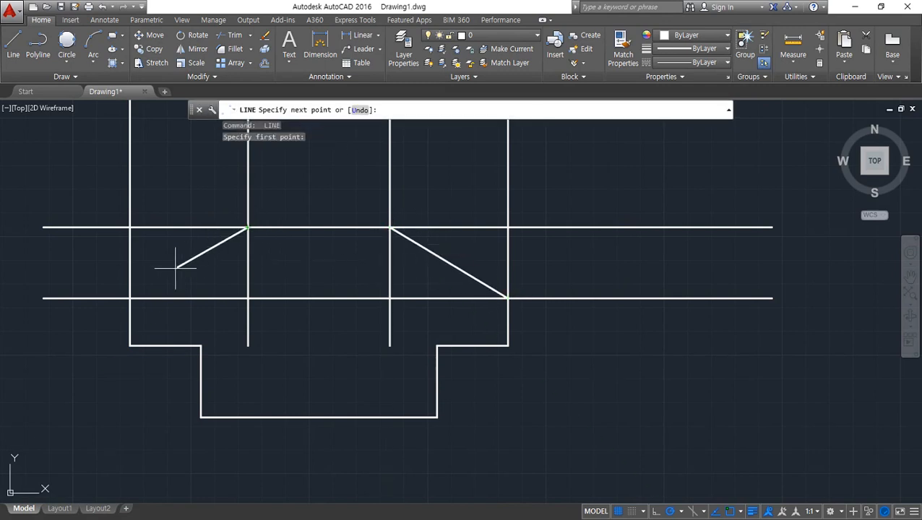
click(130, 297)
key(Return)
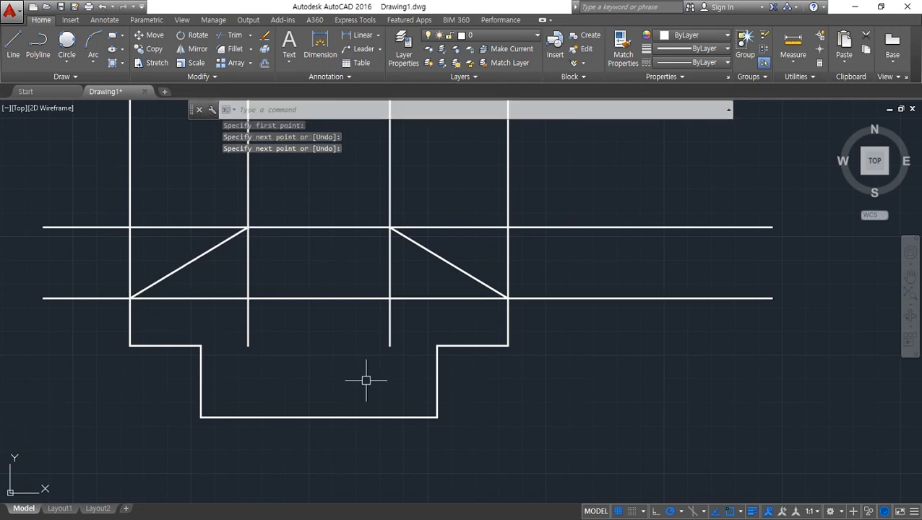
Step: Erase the two inner vertical construction lines and the lower long horizontal line
click(408, 315)
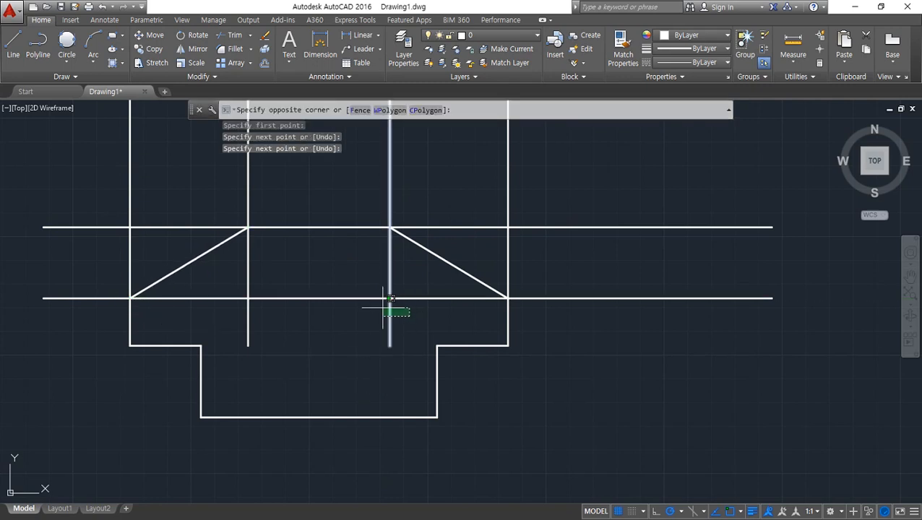
click(249, 296)
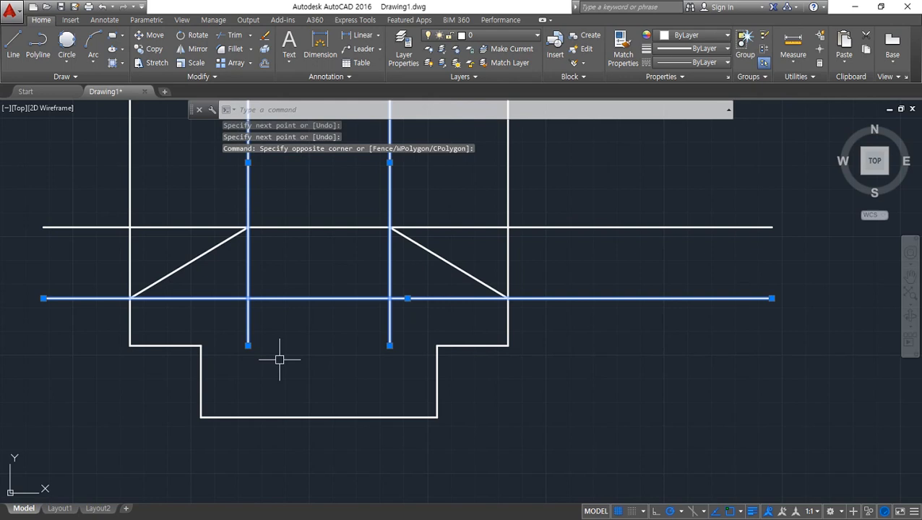
key(Delete)
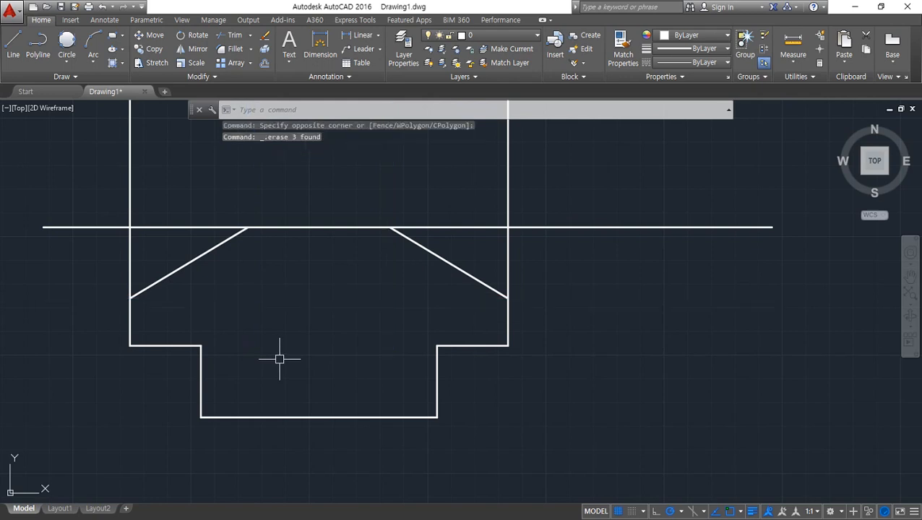
Step: Trim the left outer vertical above the top horizontal line and that line's overhang beyond the left vertical
text(tr)
key(space)
key(space)
click(172, 206)
click(124, 195)
click(107, 201)
click(90, 245)
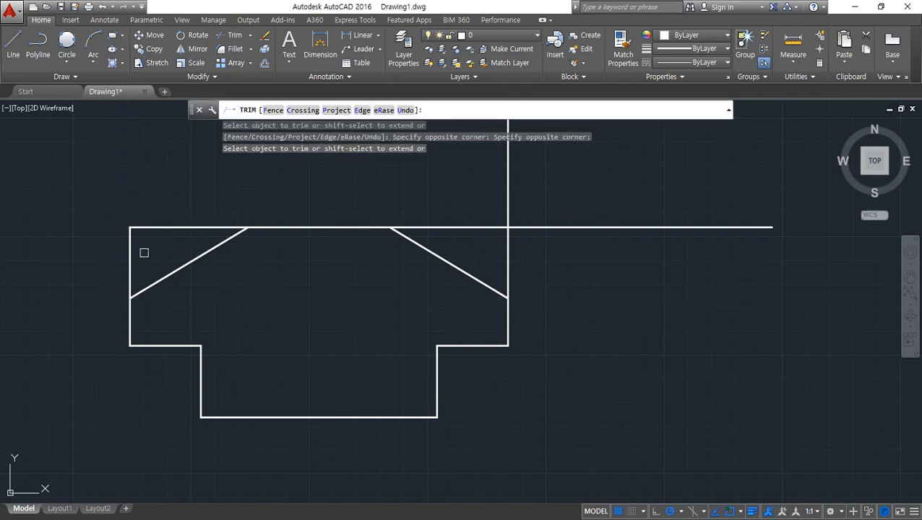
Step: Trim the leftover corners outside both sloped edges and the line overhangs beyond the upper right corner
click(144, 253)
click(88, 198)
click(506, 197)
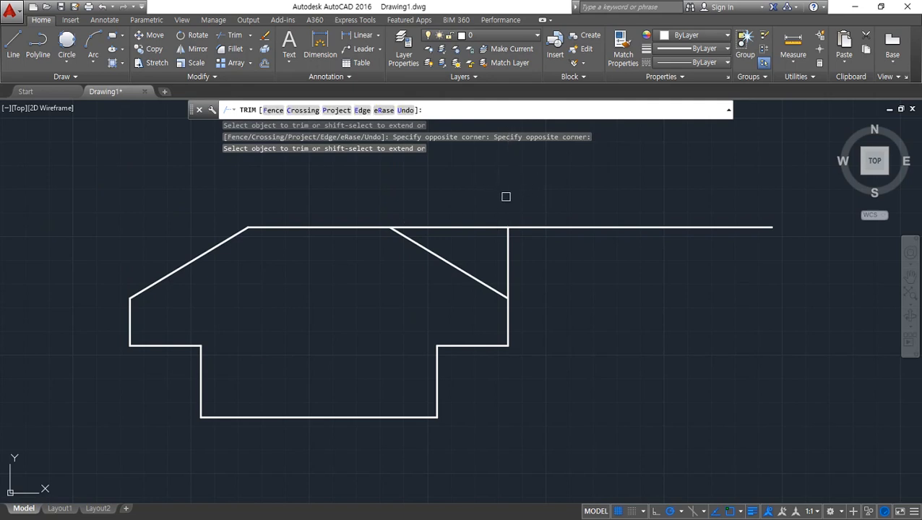
click(587, 207)
click(564, 243)
click(535, 207)
click(498, 236)
key(space)
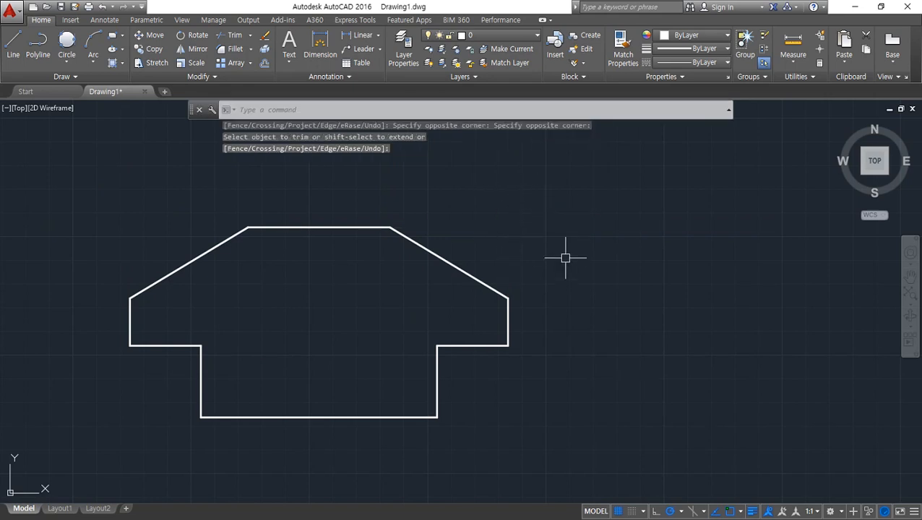
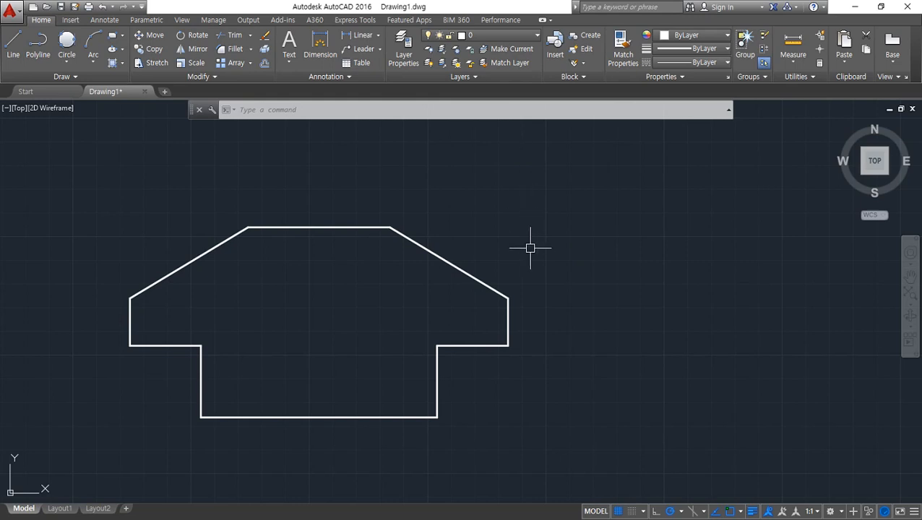
drag(324, 235, 318, 417)
drag(261, 327, 378, 327)
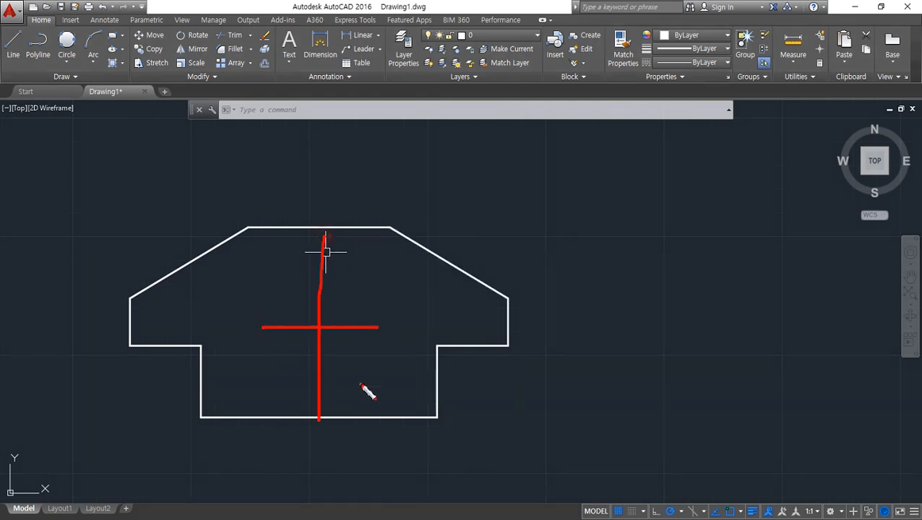
Step: Draw a vertical centre line from the midpoint of the top edge to the midpoint of the bottom edge
text(l)
key(Return)
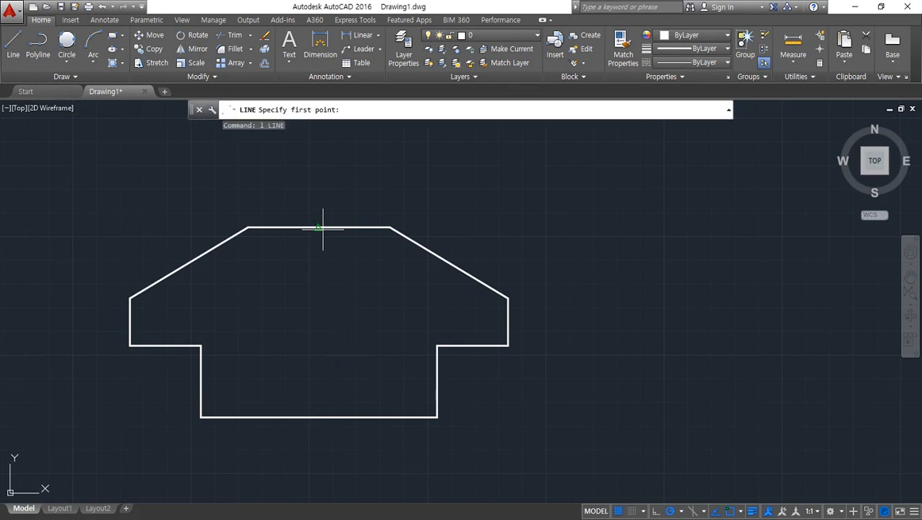
click(323, 227)
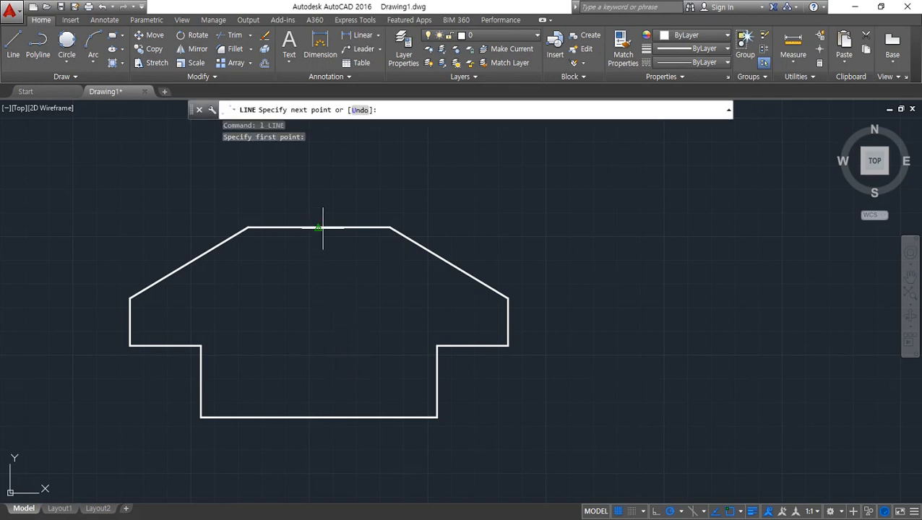
click(318, 417)
key(Return)
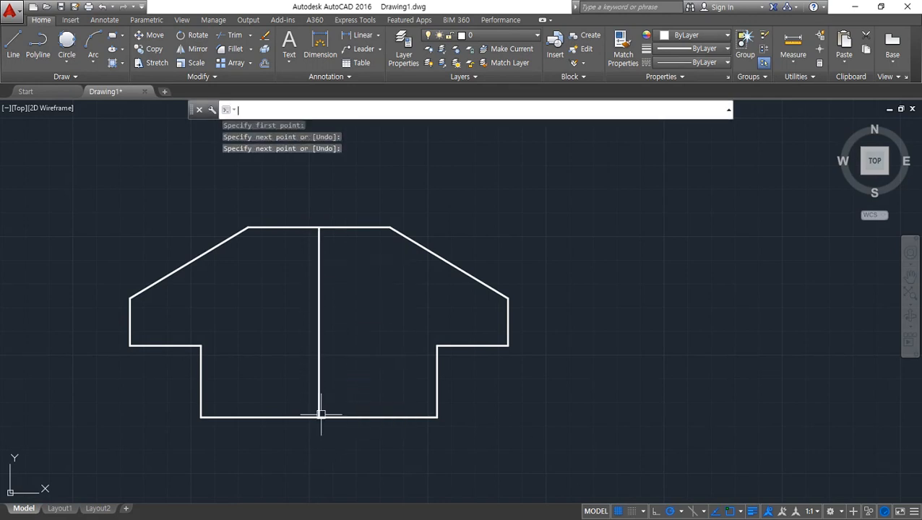
Step: Offset the outline's bottom edge 40 units upward to create a horizontal construction line
text(o)
key(Return)
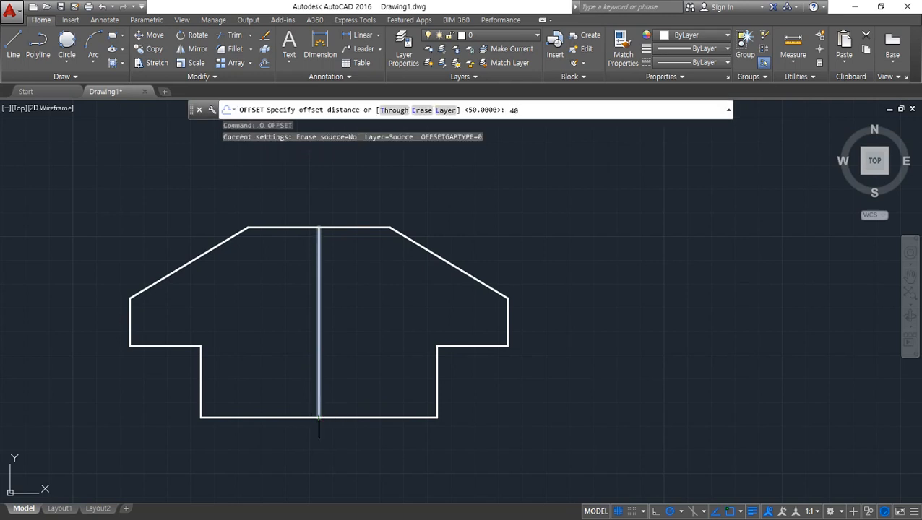
text(40)
key(Return)
click(347, 417)
click(350, 383)
key(Return)
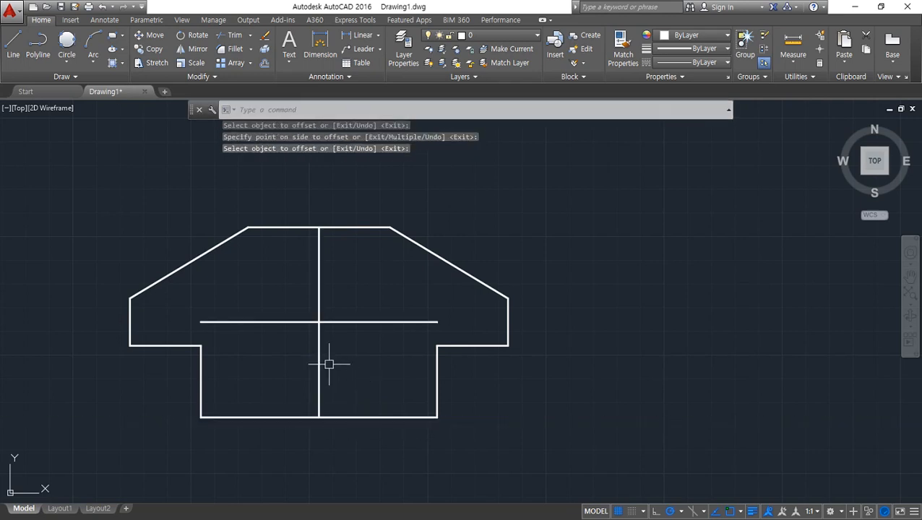
drag(292, 321, 337, 322)
mouse_move(327, 281)
mouse_down()
mouse_move(336, 390)
mouse_move(290, 383)
mouse_move(319, 389)
mouse_up()
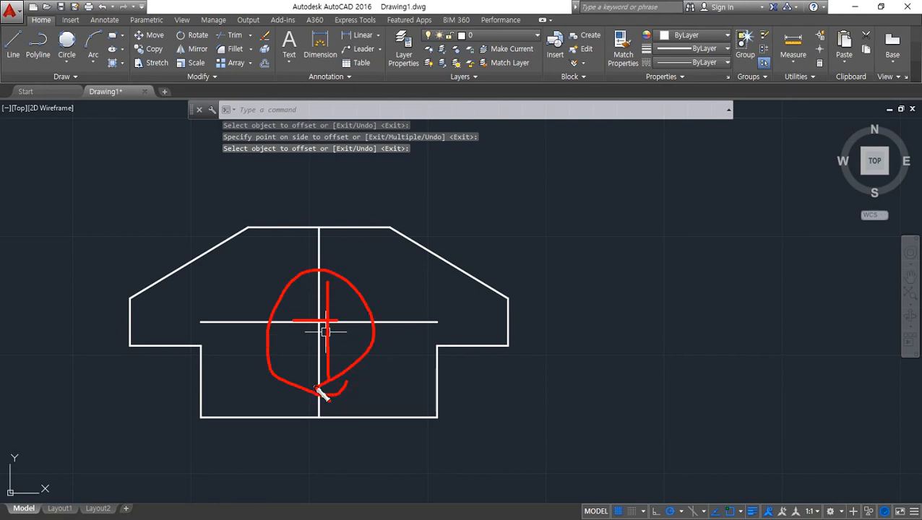
key(Escape)
Step: Draw a circle of radius 20 centred on the intersection of the vertical centre line and the horizontal construction line
text(c)
key(Return)
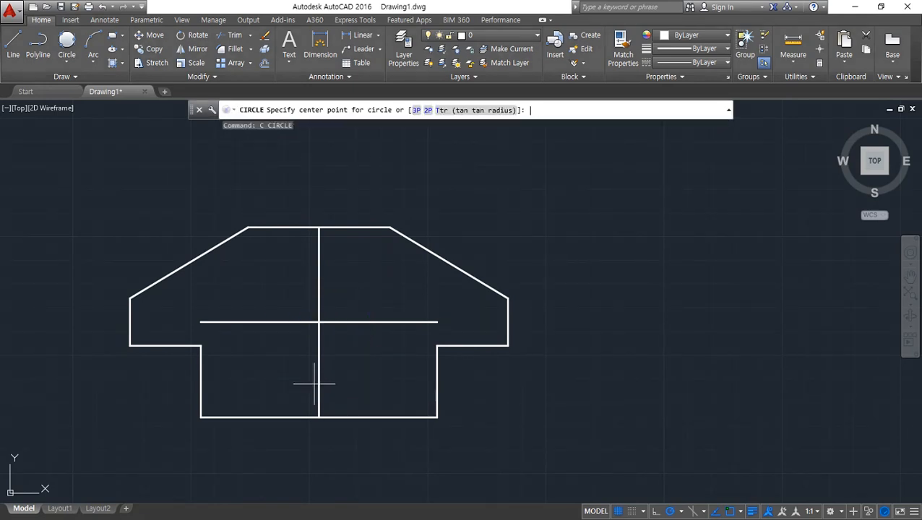
scroll(318, 323, up, 5)
click(304, 315)
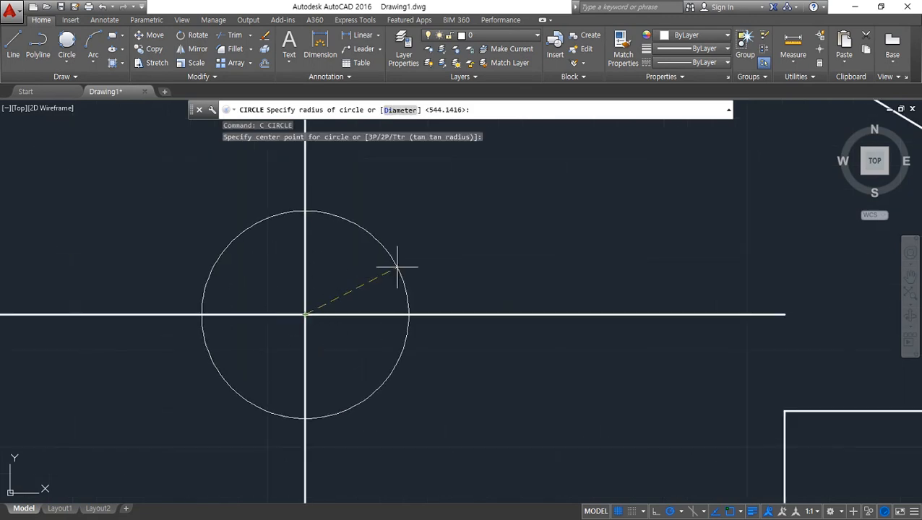
text(20)
key(Return)
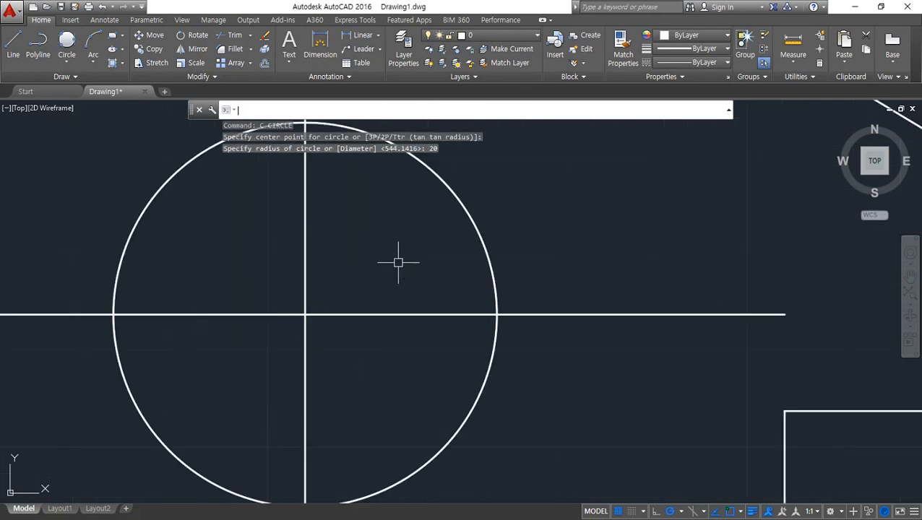
scroll(473, 283, down, 5)
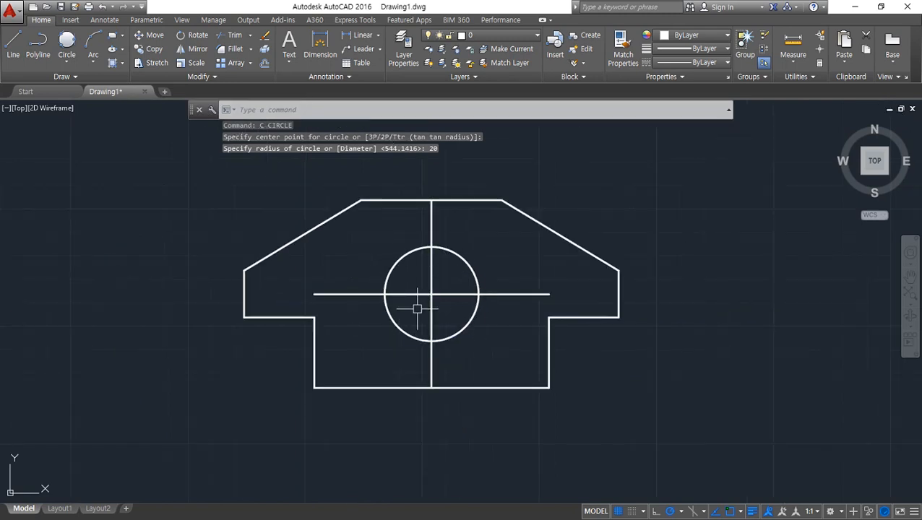
middle_drag(373, 289, 314, 288)
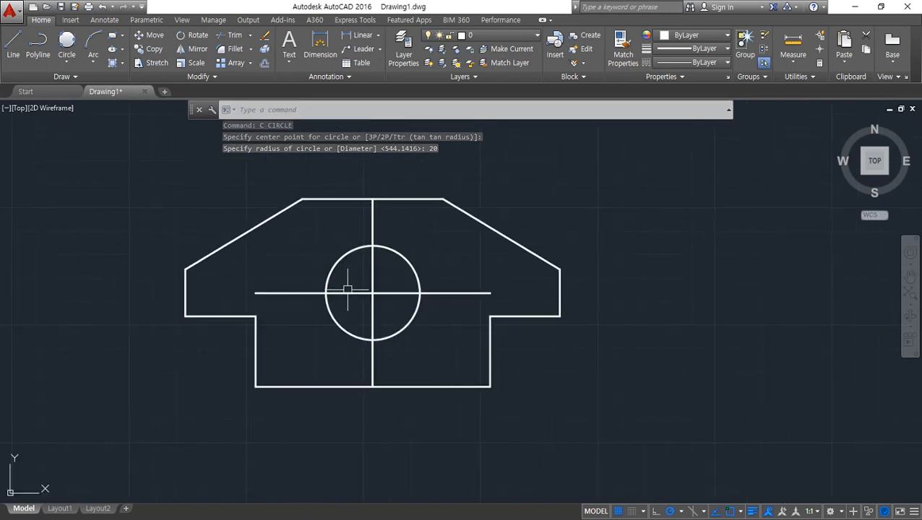
scroll(323, 325, up, 2)
middle_drag(311, 369, 326, 374)
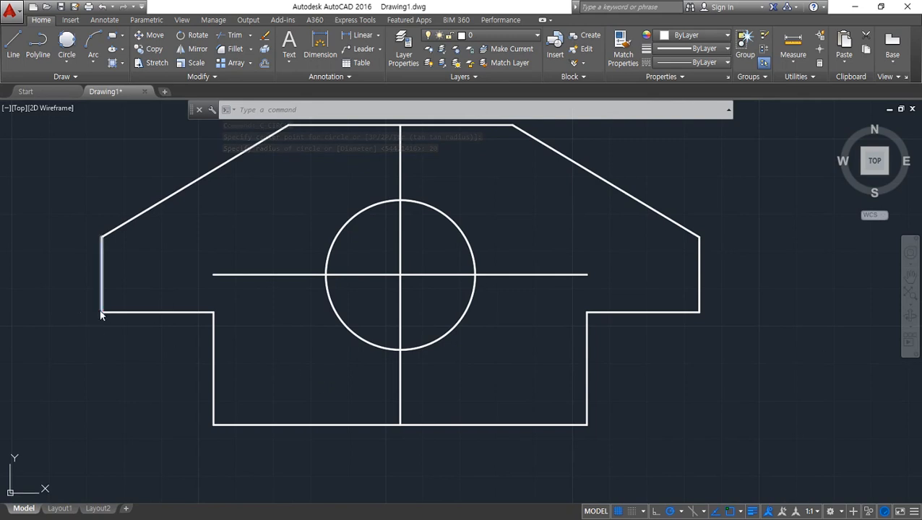
mouse_move(108, 338)
mouse_down()
mouse_move(89, 274)
mouse_move(117, 344)
mouse_up()
mouse_move(681, 339)
mouse_down()
mouse_move(745, 336)
mouse_move(696, 345)
mouse_up()
key(Escape)
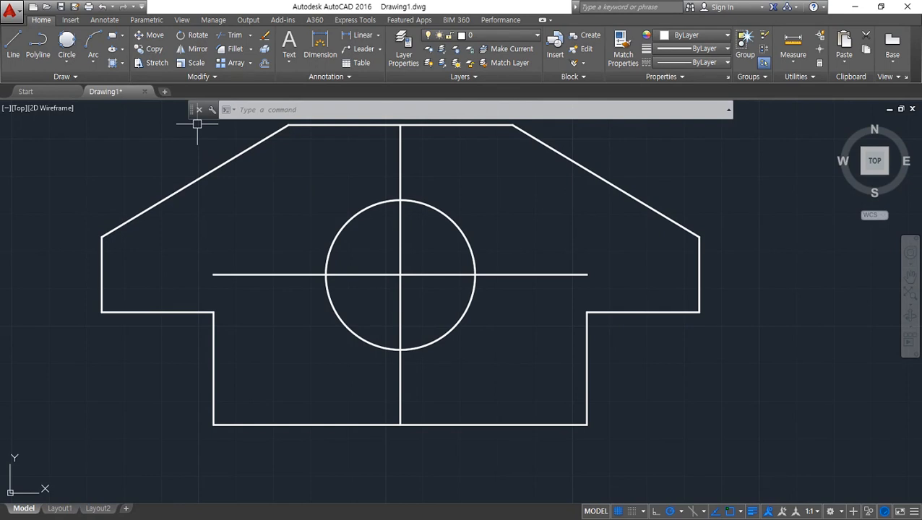
Step: Draw a tangent-tangent-radius circle of radius 5 touching the outer left vertical and the left short horizontal edge
text(c)
key(Return)
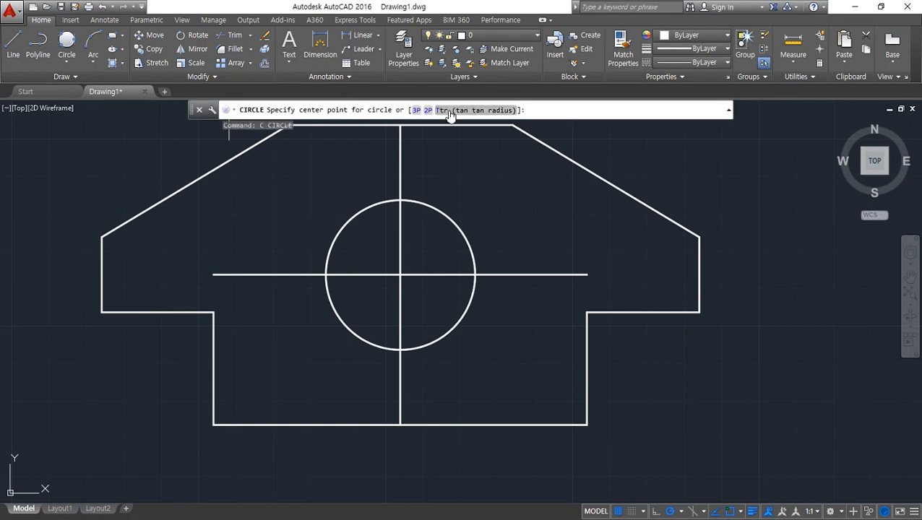
click(473, 110)
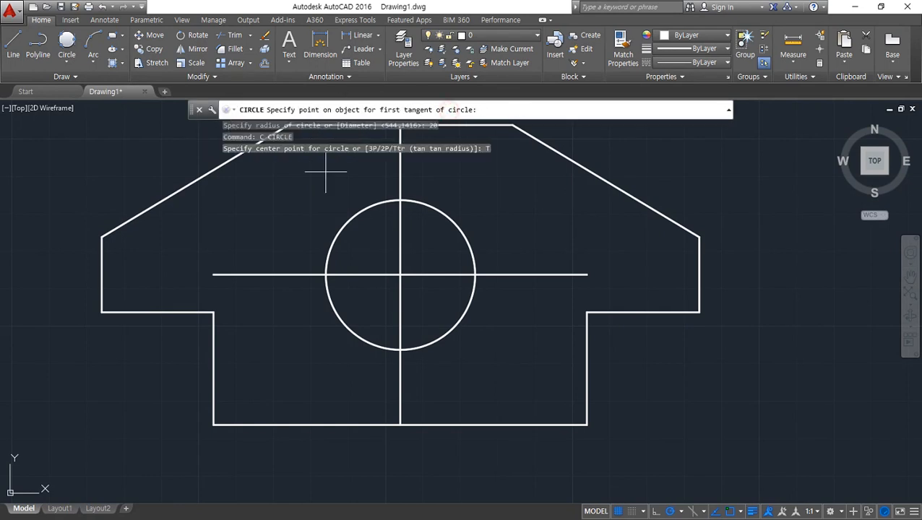
click(101, 271)
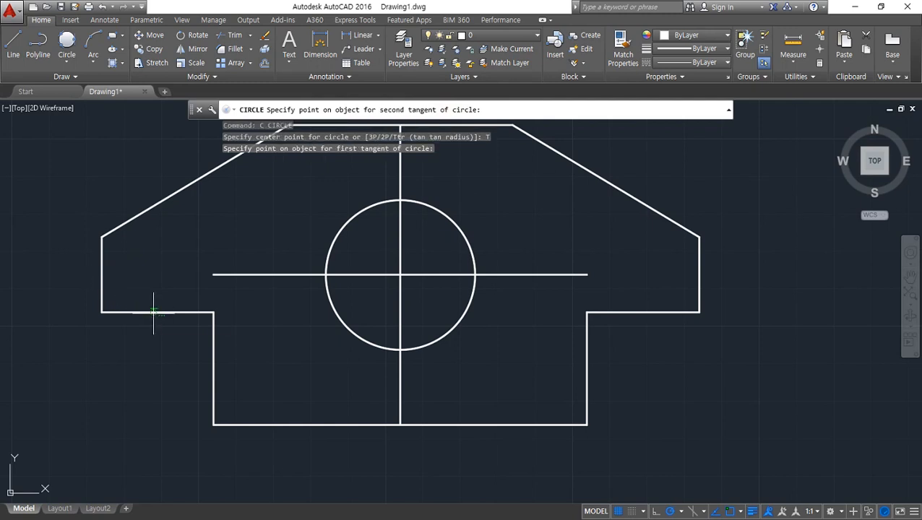
click(153, 312)
text(5)
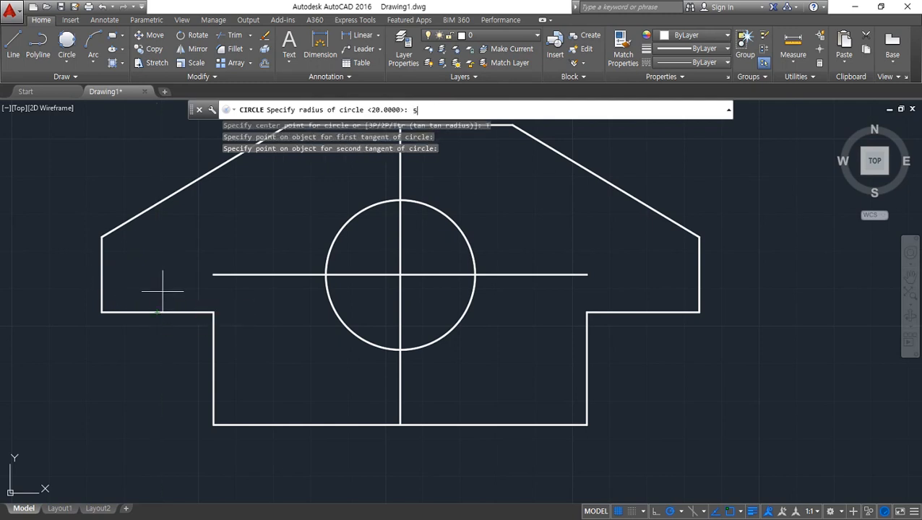
key(Return)
Step: Draw a tangent-tangent-radius circle of radius 5 touching the outer right vertical and the right short horizontal edge
text(c)
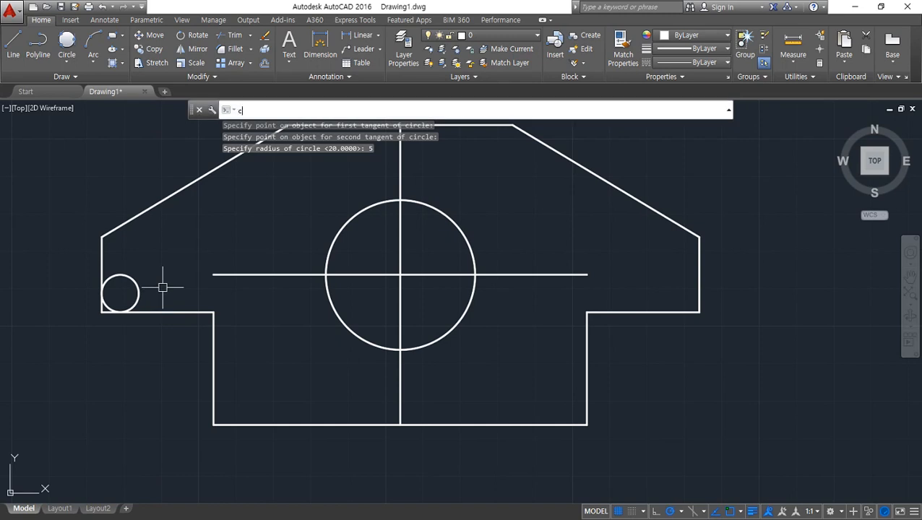
key(Return)
text(t)
key(Return)
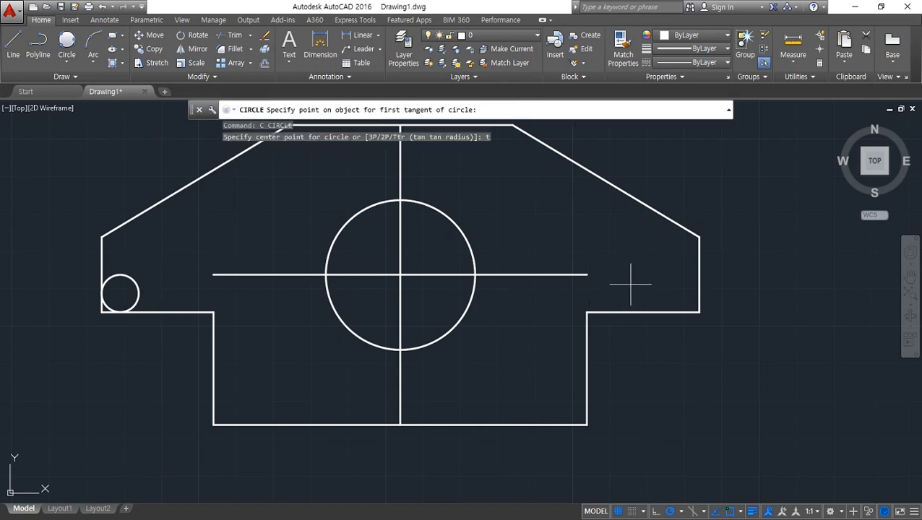
click(698, 269)
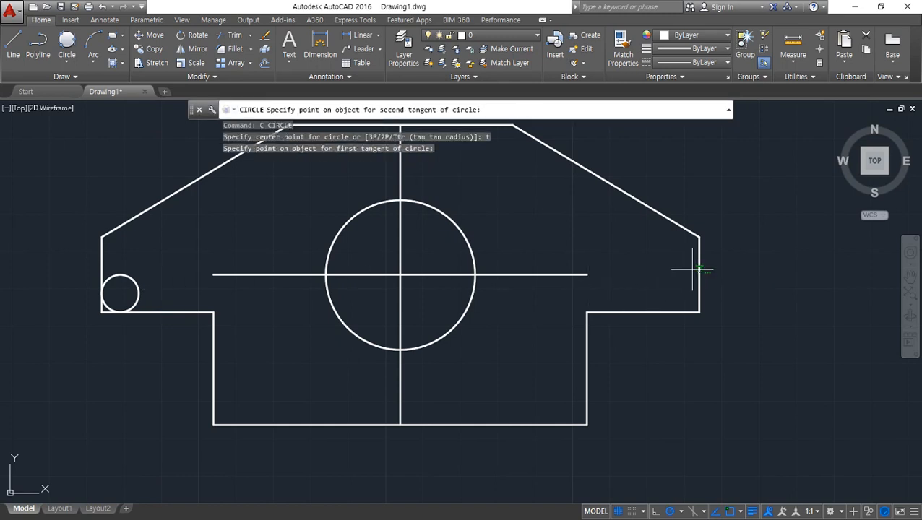
click(650, 312)
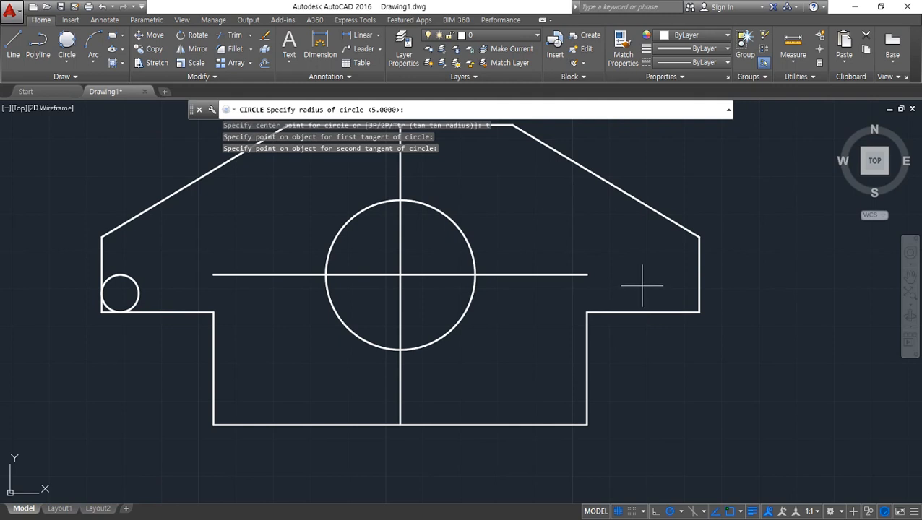
key(Return)
Step: Draw a tangent-tangent-radius circle of radius 10 touching the lower left vertical and the bottom edge
text(c)
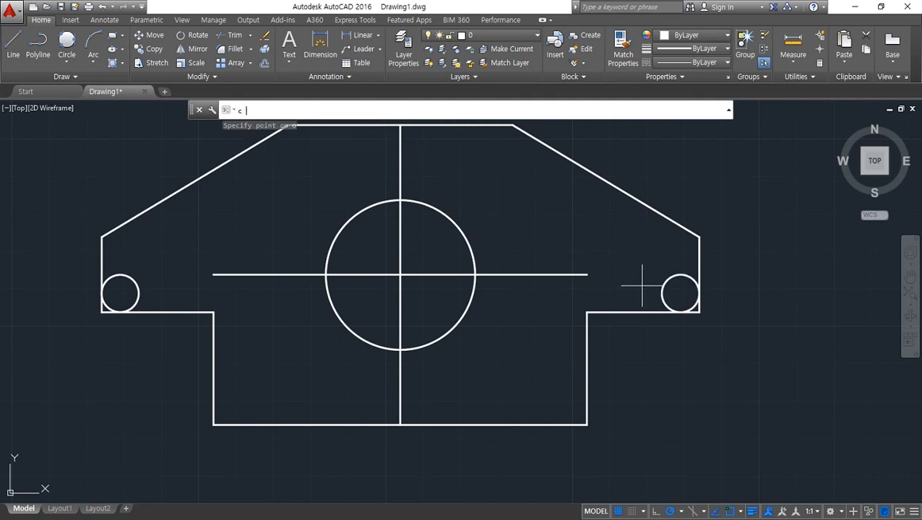
key(Return)
text(t)
key(Return)
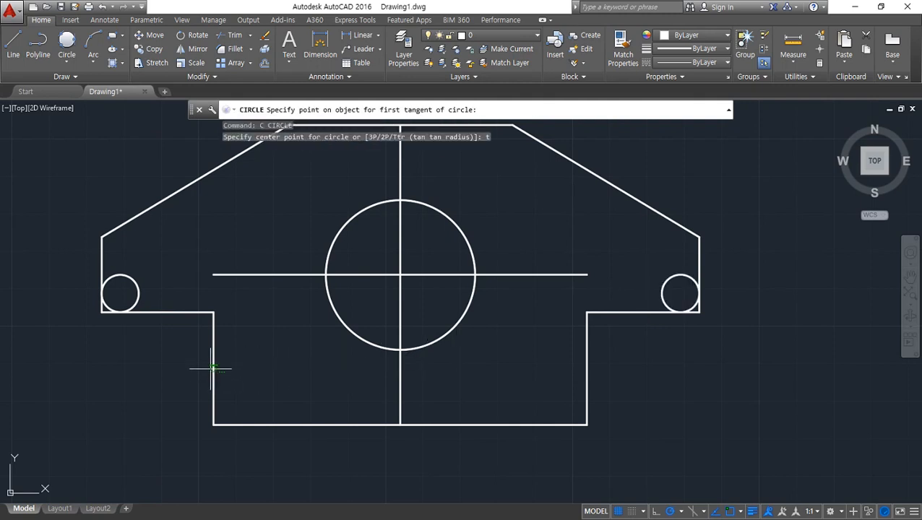
click(211, 369)
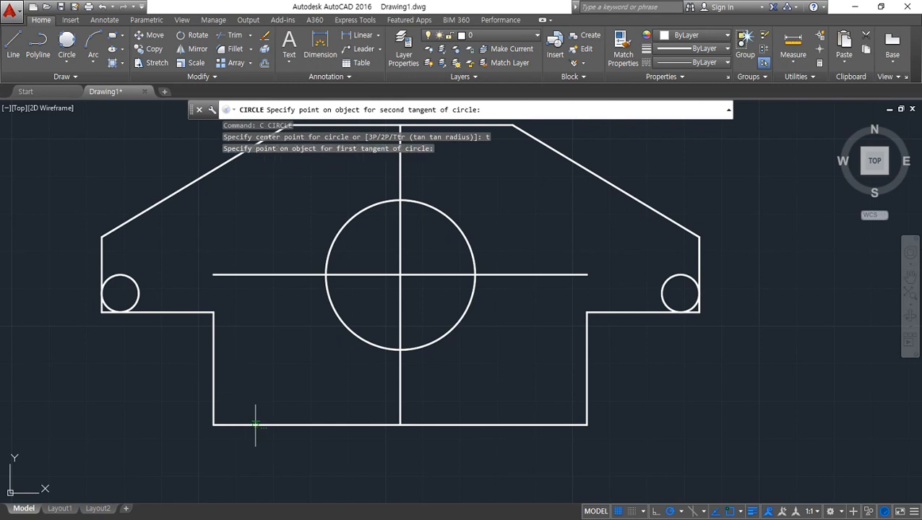
click(255, 425)
text(10)
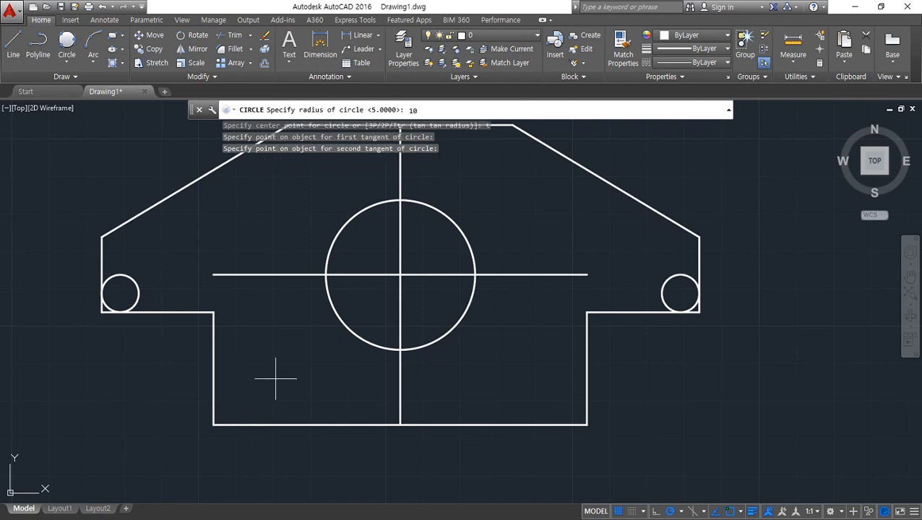
key(Return)
Step: Draw a tangent-tangent-radius circle of radius 10 touching the lower right vertical and the bottom edge
text(c)
key(Return)
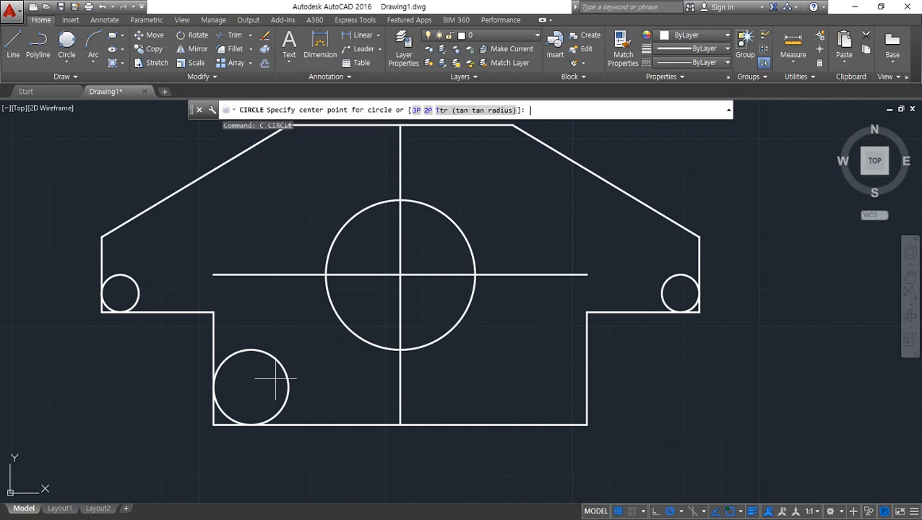
text(t)
key(Return)
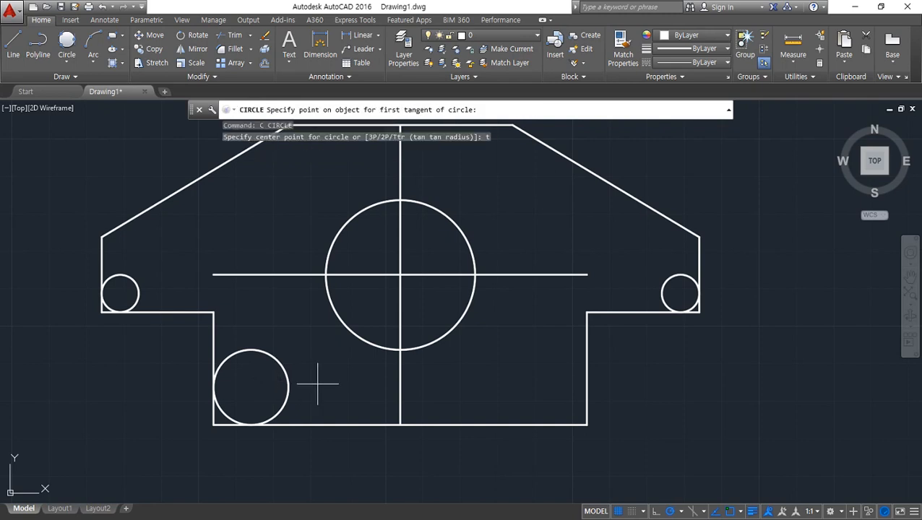
click(586, 369)
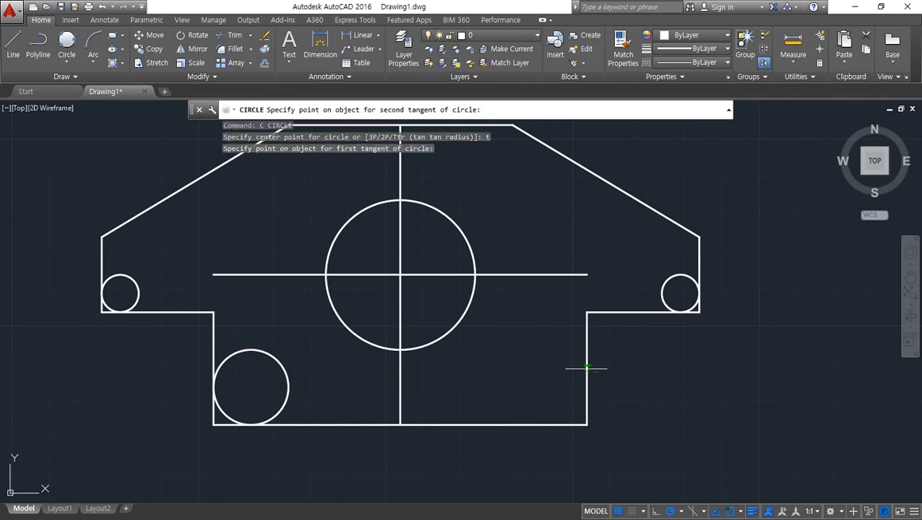
click(520, 424)
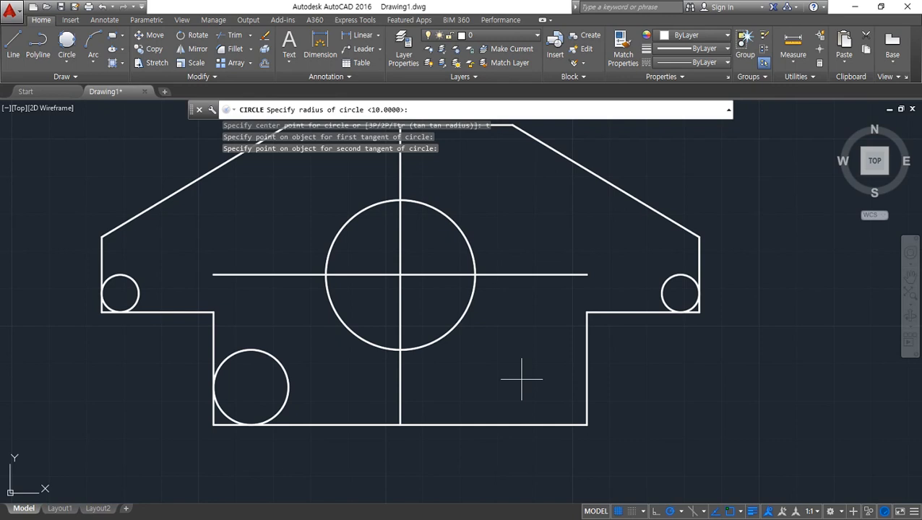
text(10)
key(Return)
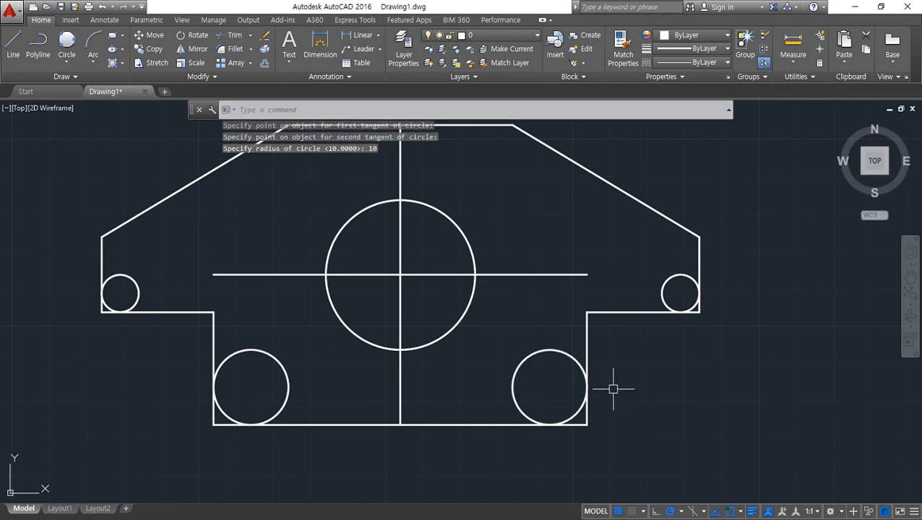
middle_drag(609, 385, 605, 436)
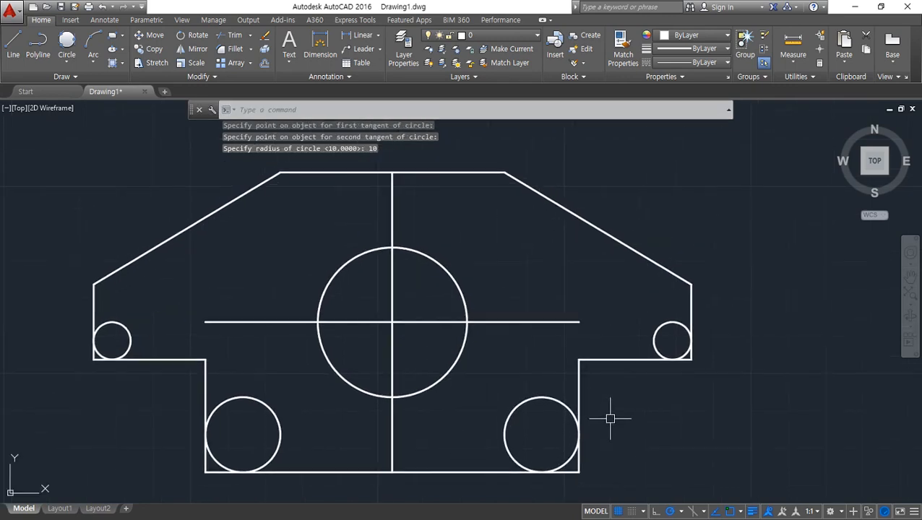
Step: Switch to the browser's reference exercise, examine the large circle enclosing the four-square figure, and move the window out of the way
key(alt+Tab)
mouse_move(495, 483)
mouse_down()
mouse_move(421, 476)
mouse_move(410, 147)
mouse_move(655, 351)
mouse_move(481, 434)
mouse_up()
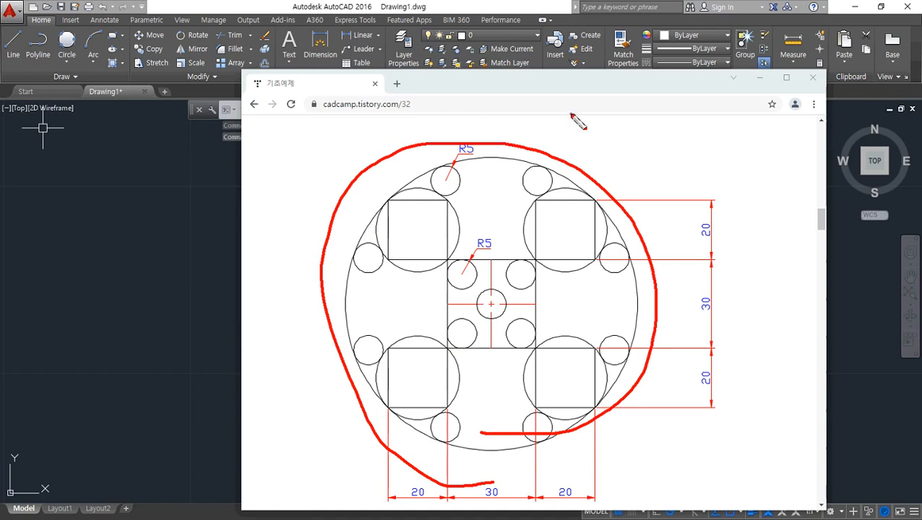
key(Escape)
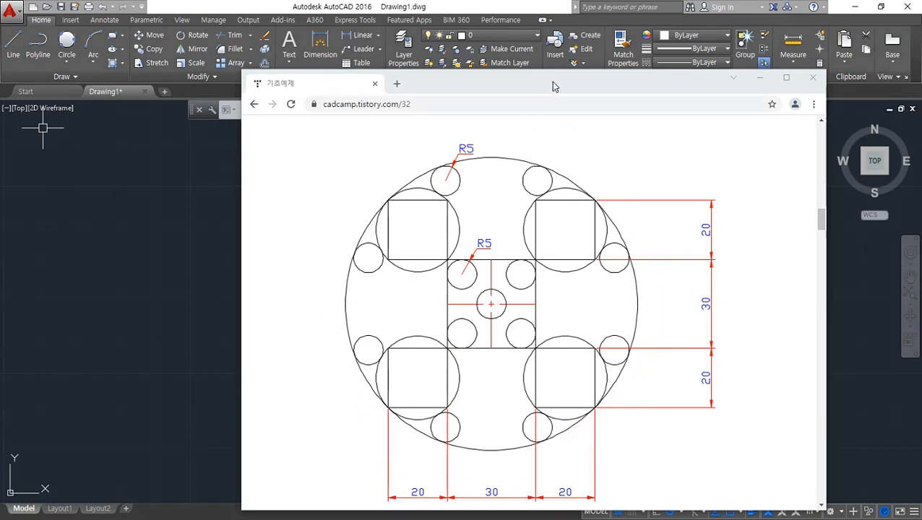
drag(551, 83, 0, 83)
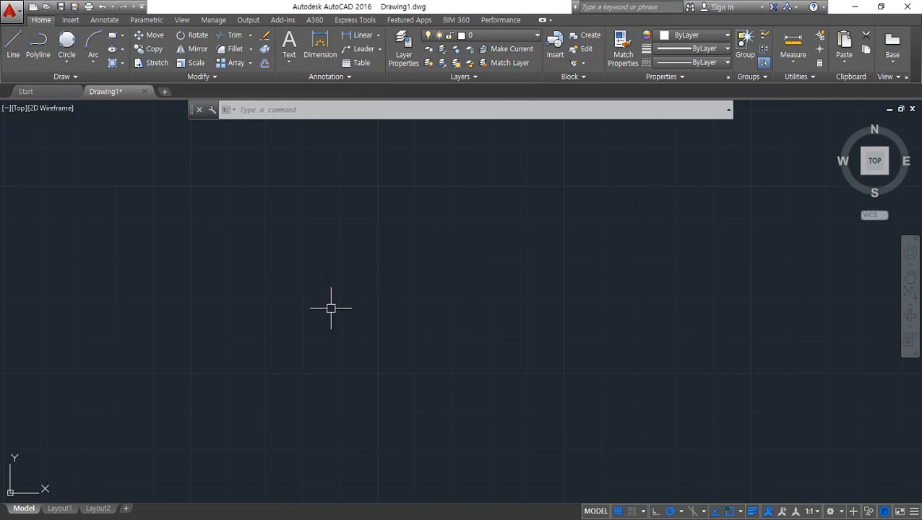
text(l)
key(Return)
click(260, 364)
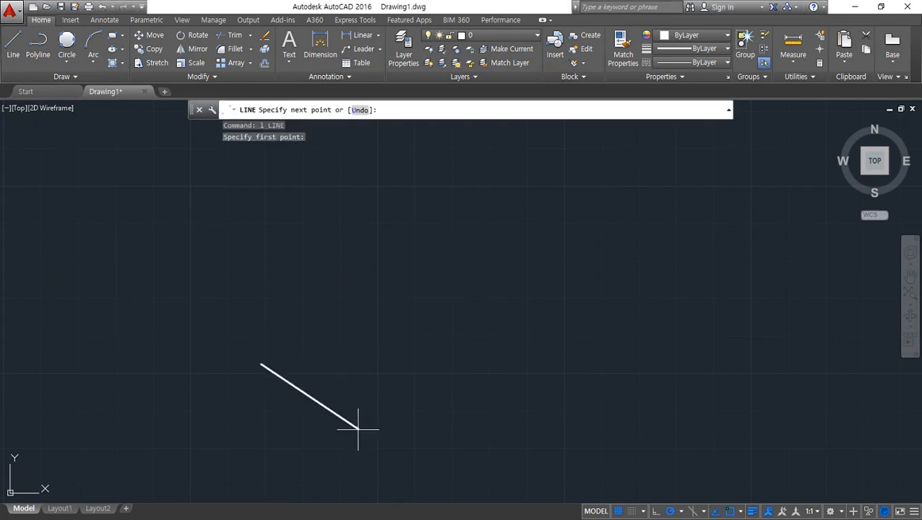
text(@20<)
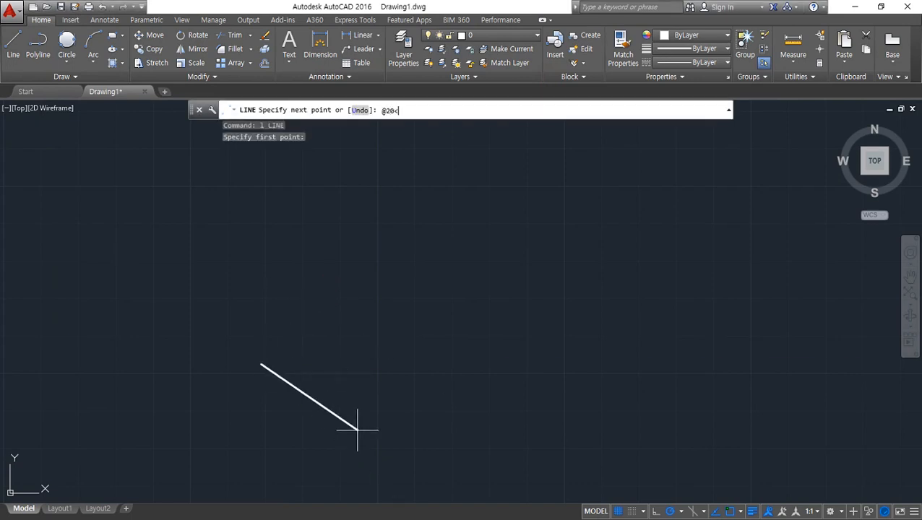
text(0)
key(Return)
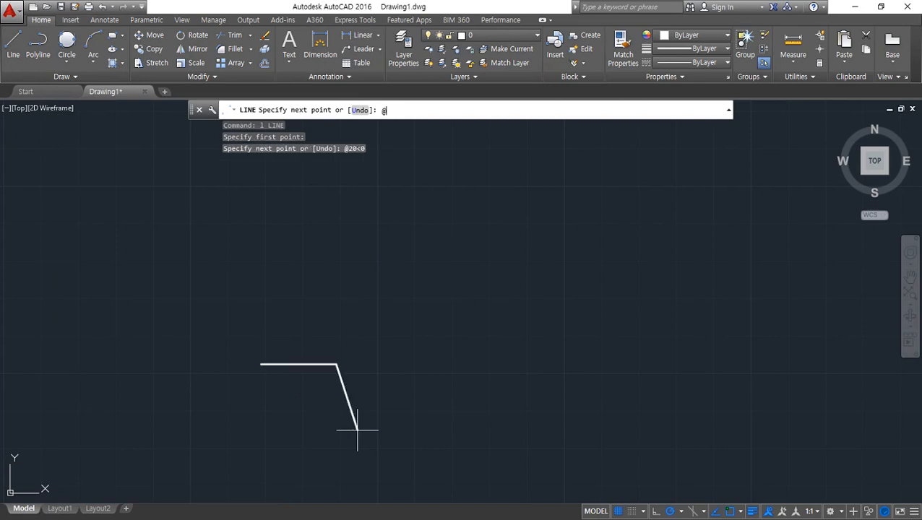
text(@70<90)
key(Return)
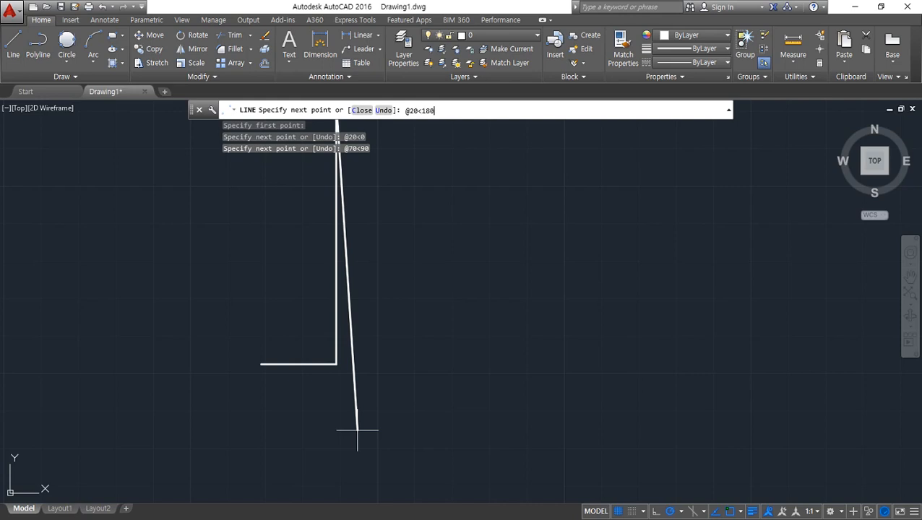
key(Return)
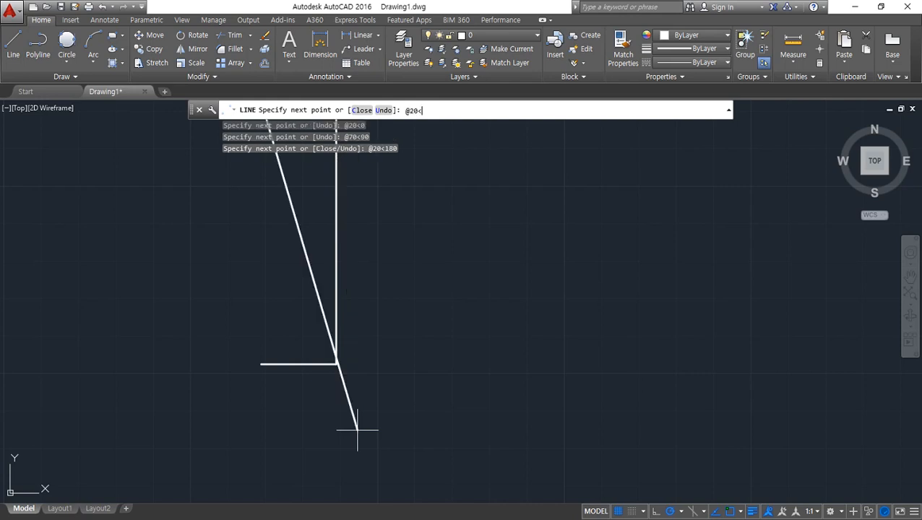
key(Return)
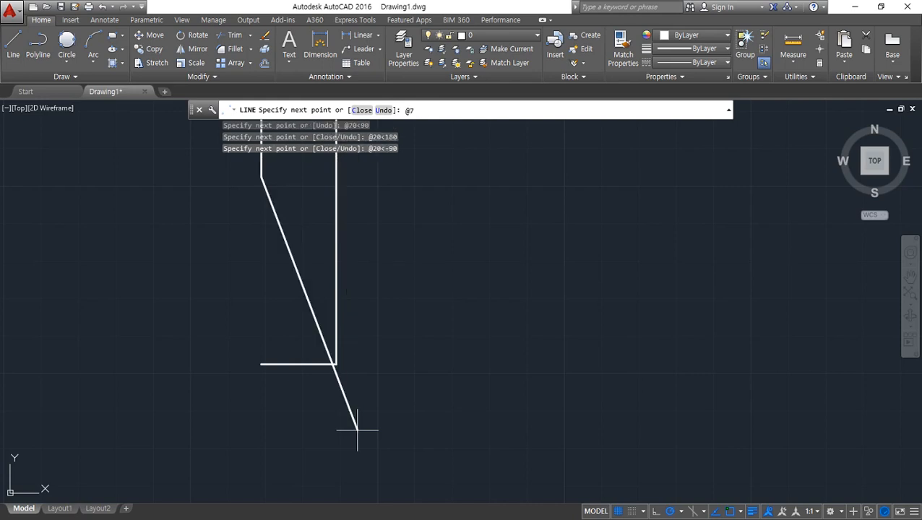
key(Return)
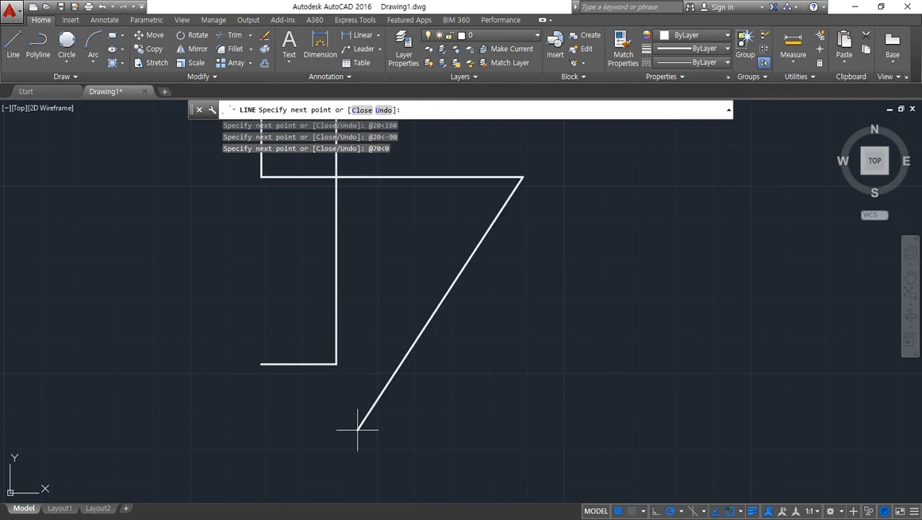
middle_drag(378, 312, 392, 401)
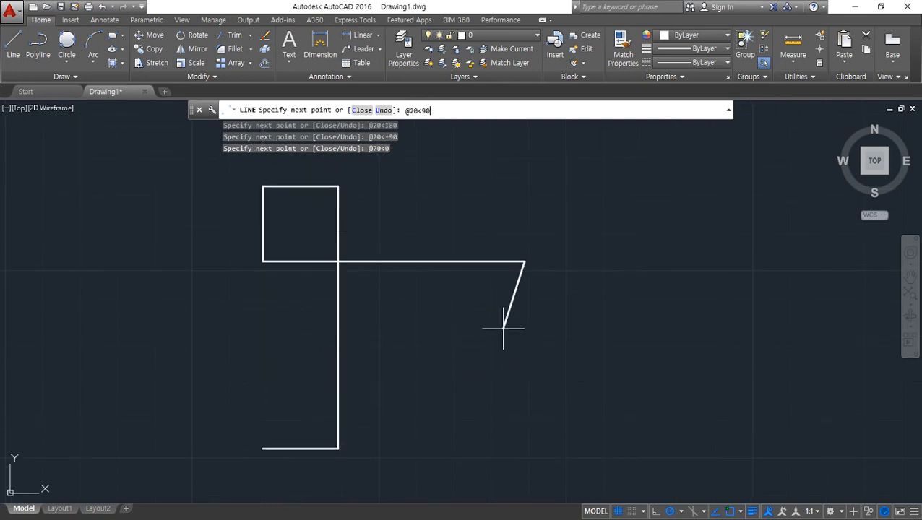
key(Return)
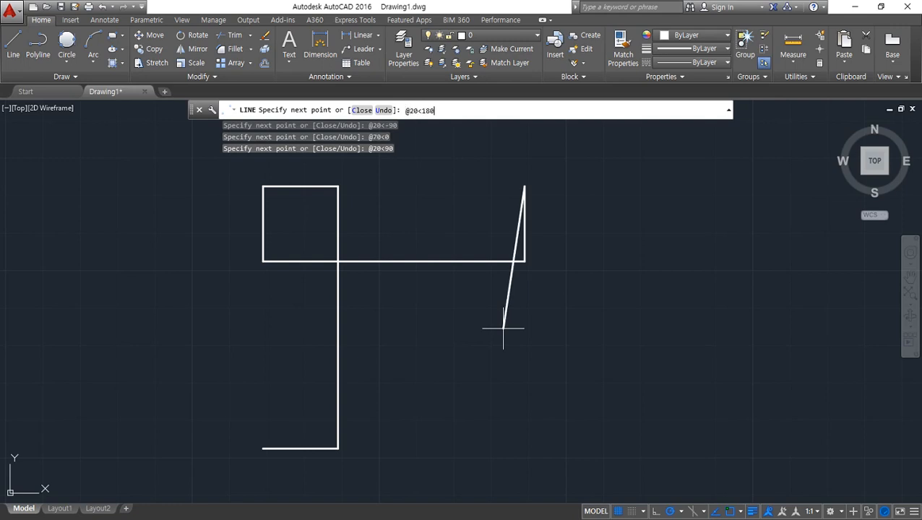
key(Return)
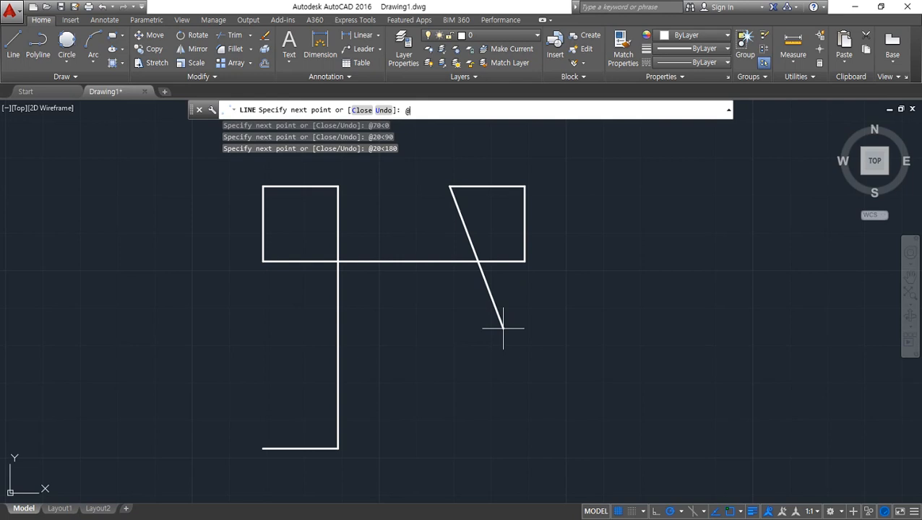
text(@70<-90)
key(Return)
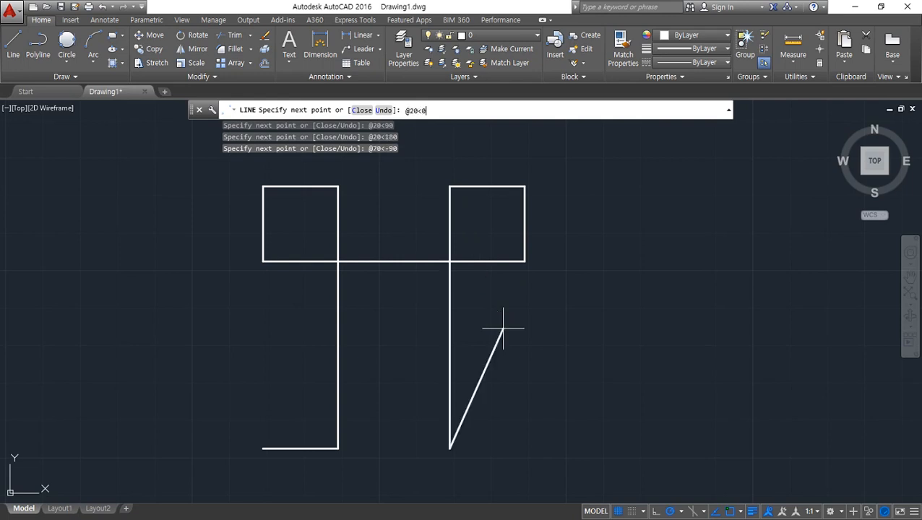
text(@20<0)
key(Return)
text(@)
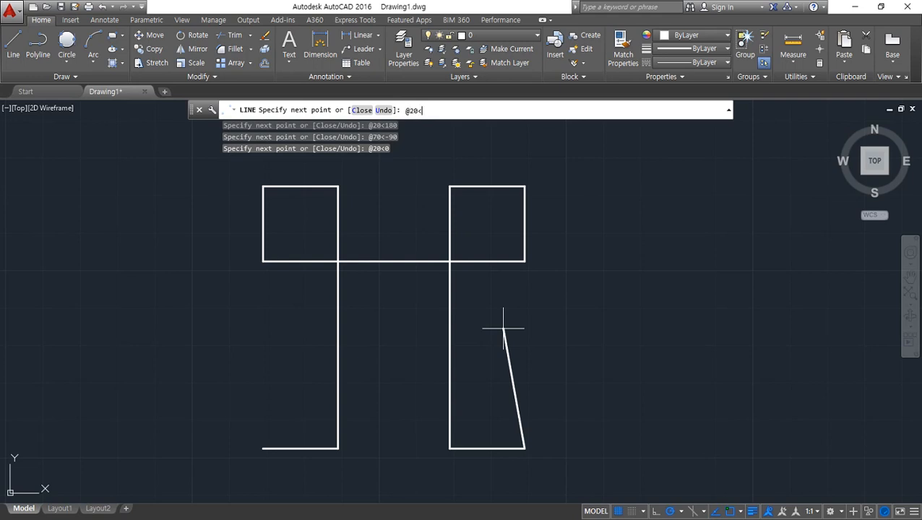
key(Return)
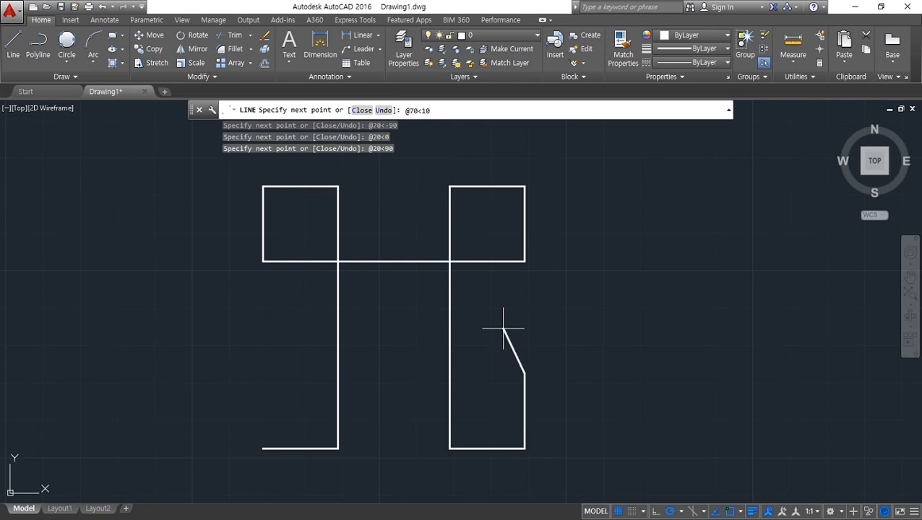
text(@70<180)
key(Return)
text(c)
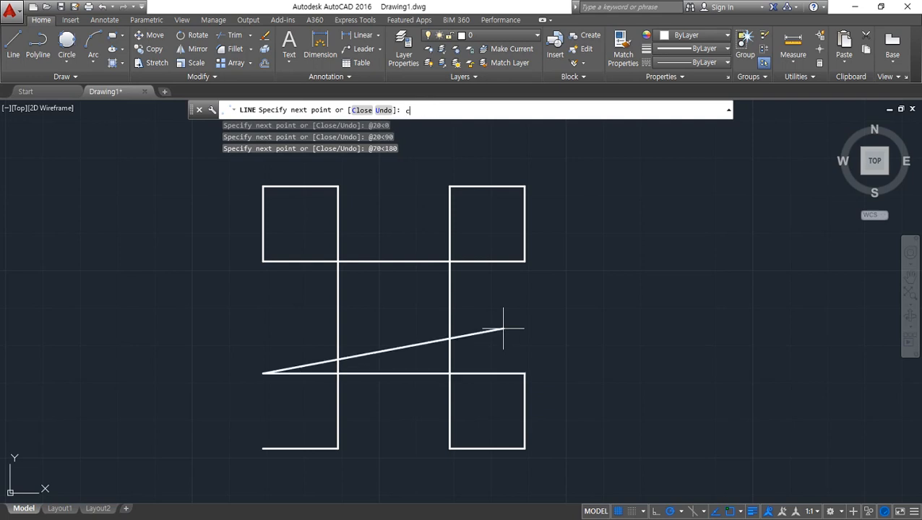
key(Return)
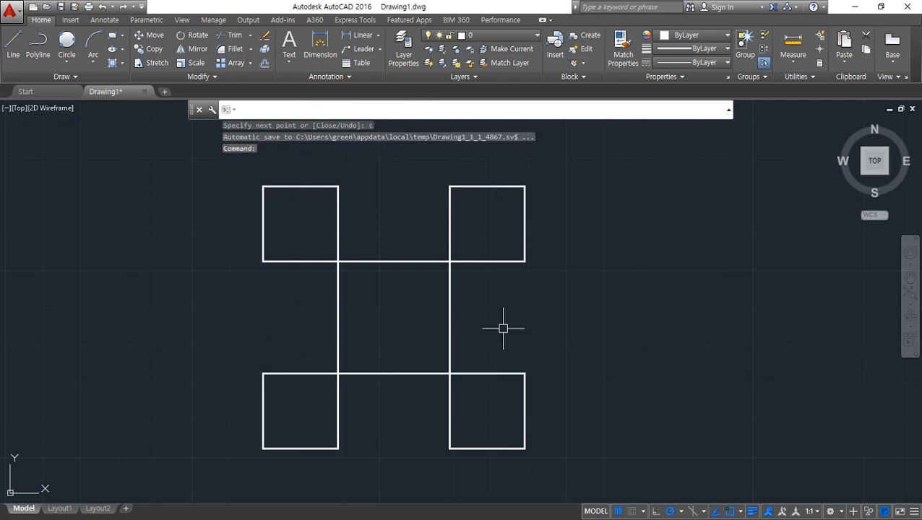
Step: Erase the entire four-square outline
click(554, 453)
click(217, 171)
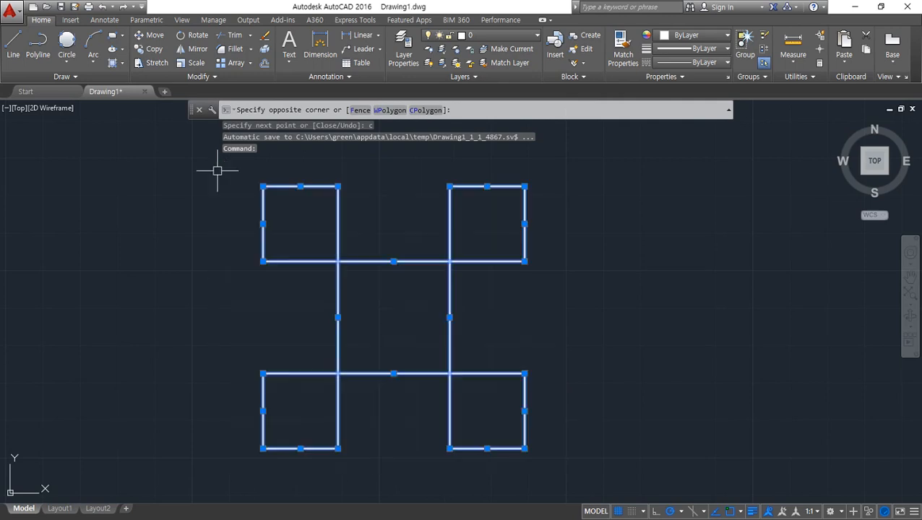
text(e)
key(Return)
Step: Draw a long horizontal base line and a vertical line about 148 long rising from its left end
text(l)
key(Return)
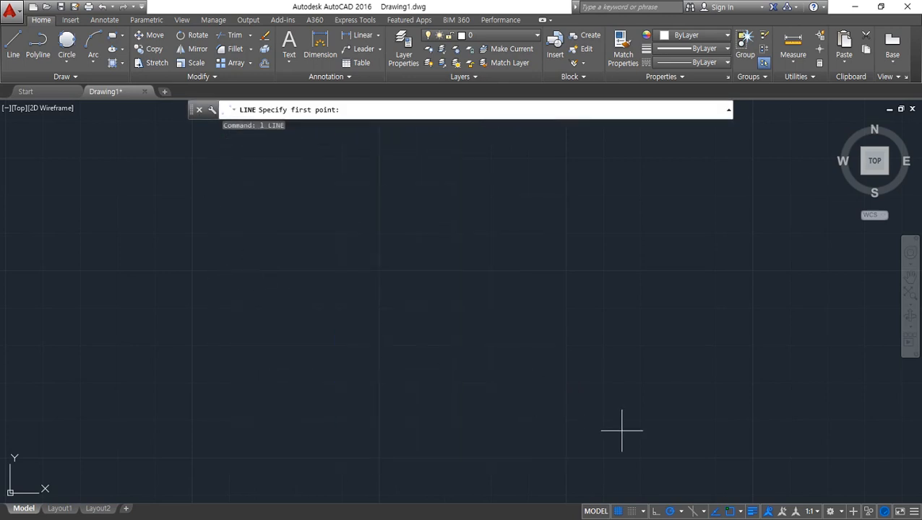
click(639, 430)
click(134, 431)
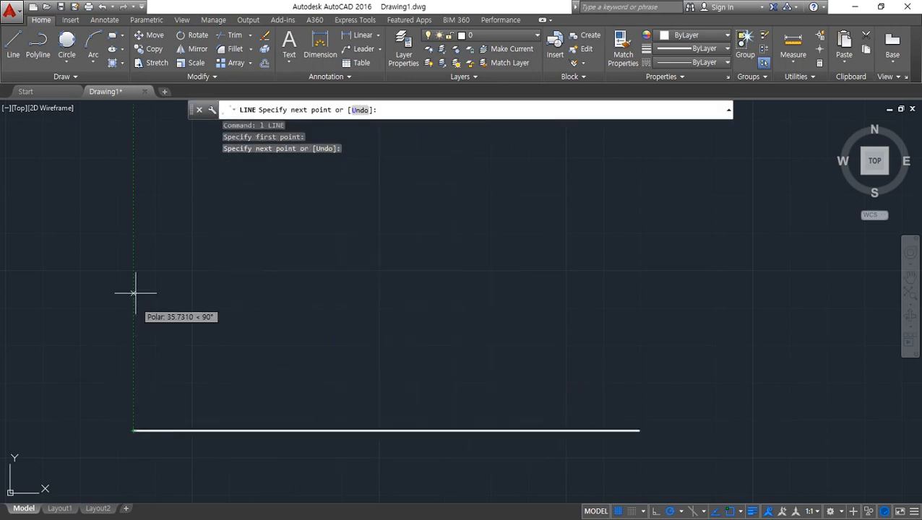
scroll(134, 282, down, 2)
middle_drag(137, 178, 142, 293)
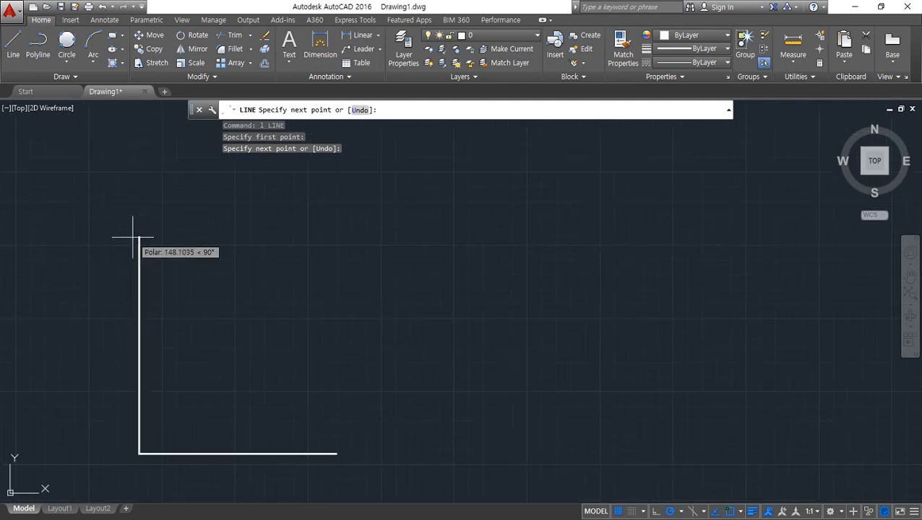
click(133, 237)
key(Return)
middle_drag(223, 346, 277, 340)
scroll(268, 322, up, 2)
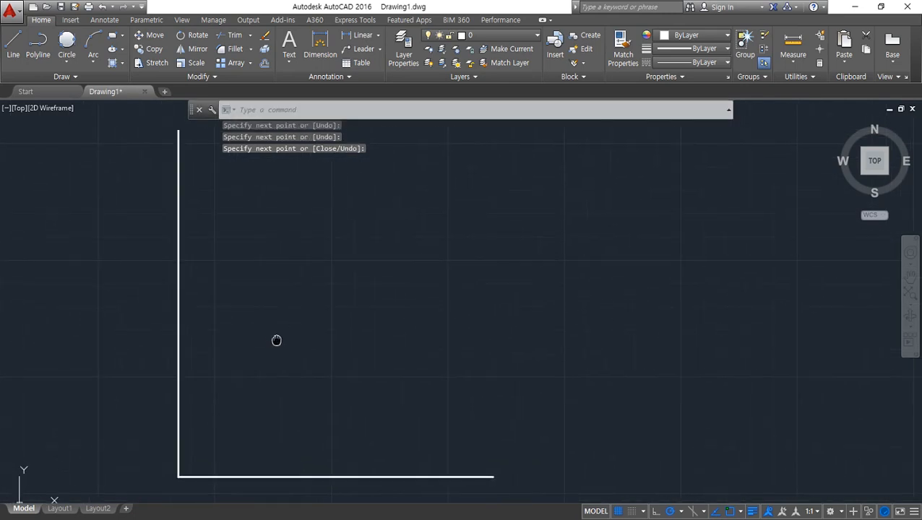
Step: Offset the base line upward and the left vertical line to the right by 20
text(o)
key(Return)
text(2)
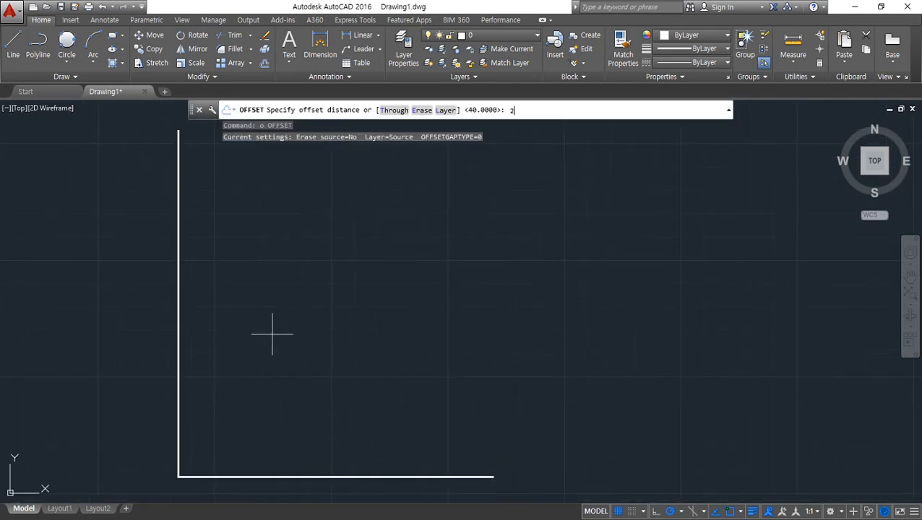
text(0)
key(Return)
click(207, 476)
click(197, 423)
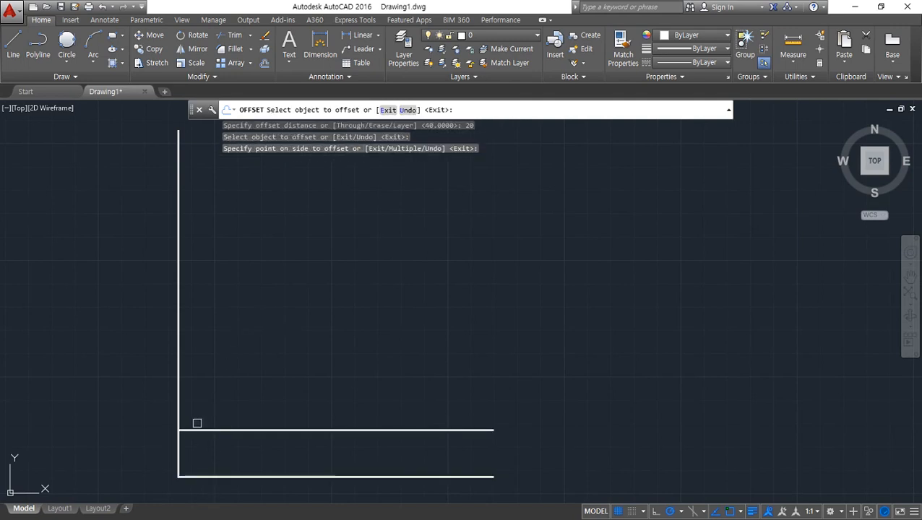
click(180, 408)
click(221, 390)
Step: Offset the new inner vertical line to the right and the new inner horizontal line upward by 30
text(o)
key(Return)
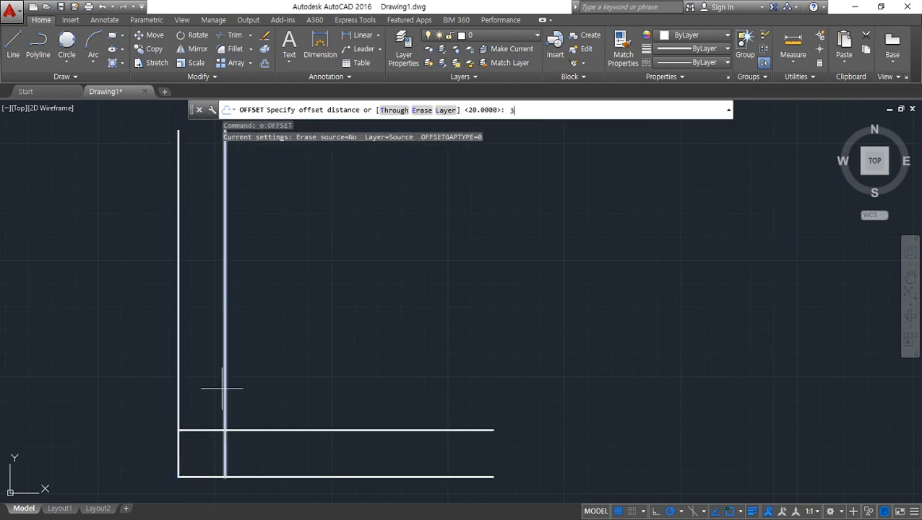
text(30)
key(Return)
click(229, 450)
click(303, 444)
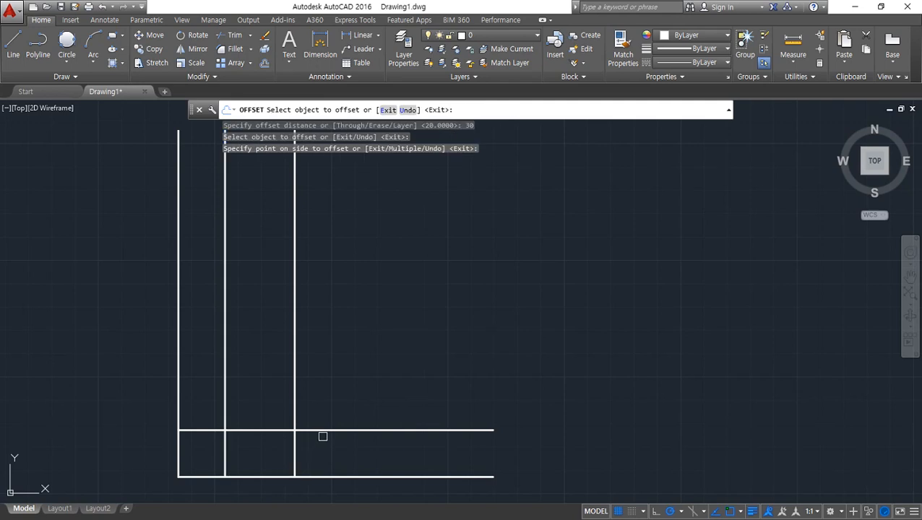
click(321, 430)
click(320, 398)
key(Return)
Step: Offset the rightmost vertical line to the right and the topmost horizontal line upward by 20
text(o)
key(Return)
text(20)
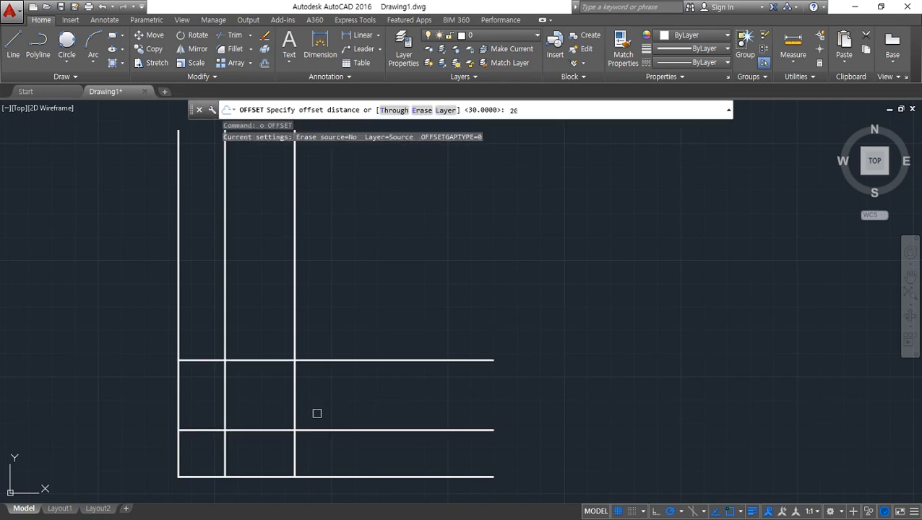
key(Return)
click(291, 458)
click(336, 433)
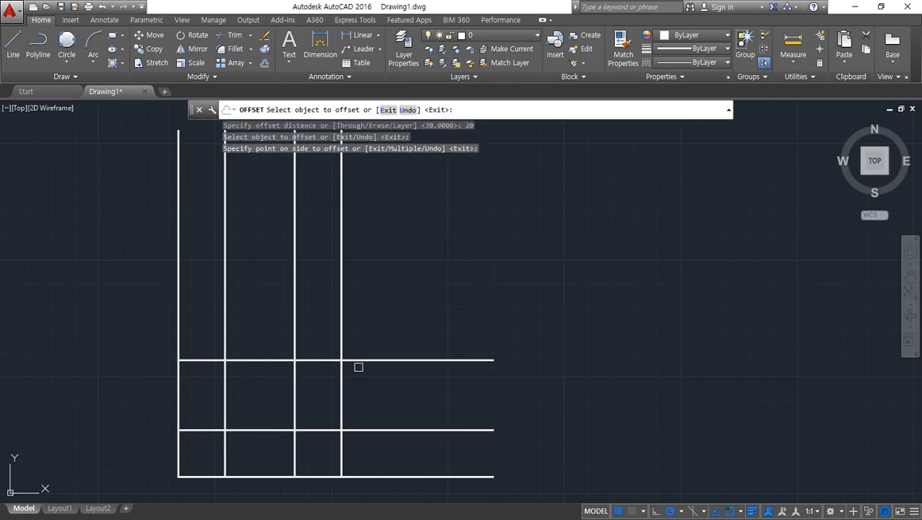
click(359, 360)
click(366, 329)
key(Return)
Step: Trim all line ends extending beyond the grid's right and top edges with a fence selection
text(tr)
key(Return)
key(Return)
text(f)
key(Return)
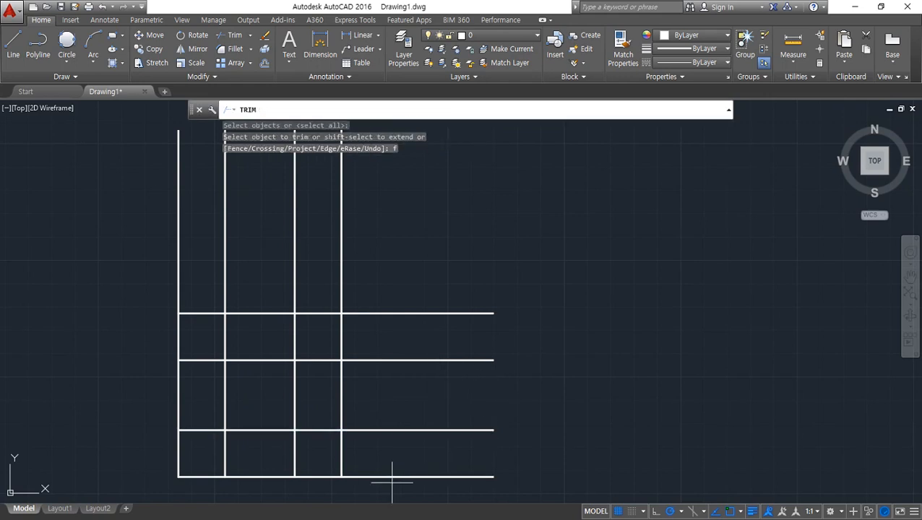
click(386, 484)
click(387, 281)
click(124, 261)
key(Return)
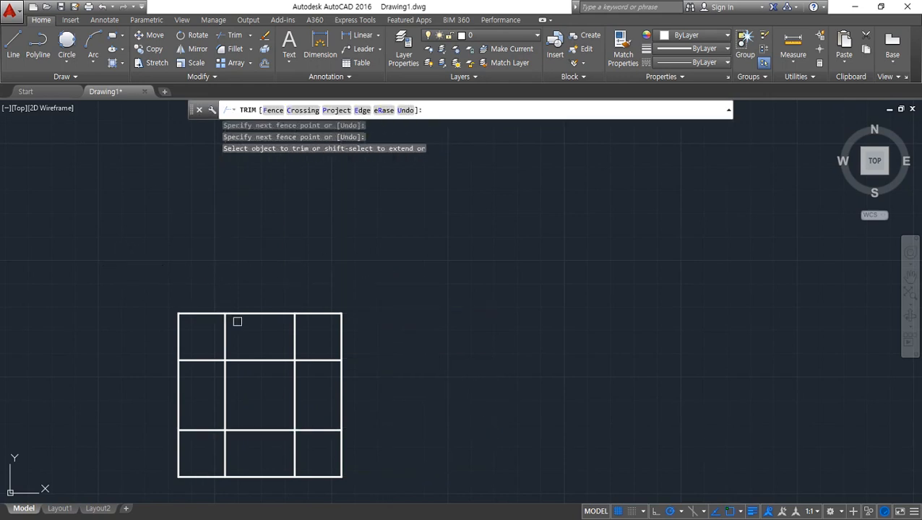
Step: Trim the middle segments of the grid's four outer edges, leaving a square at each corner
click(252, 315)
click(345, 397)
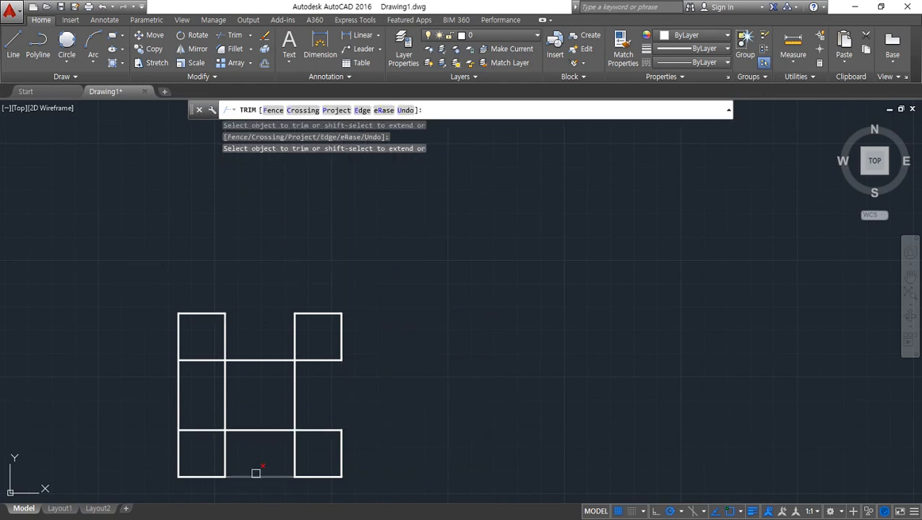
click(183, 403)
click(148, 400)
key(Return)
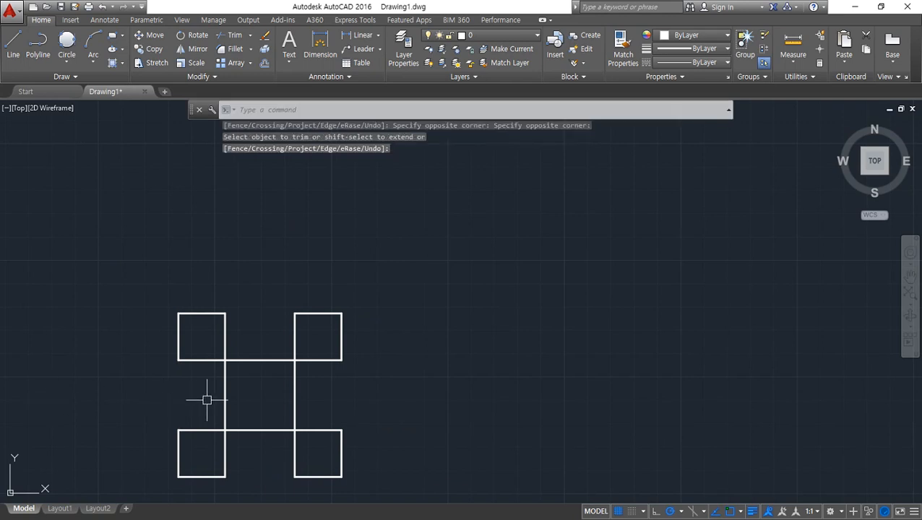
Step: Draw a three-point circle through the top-right, top-left and bottom-left outer corners of the figure, and erase it
middle_drag(206, 400, 259, 358)
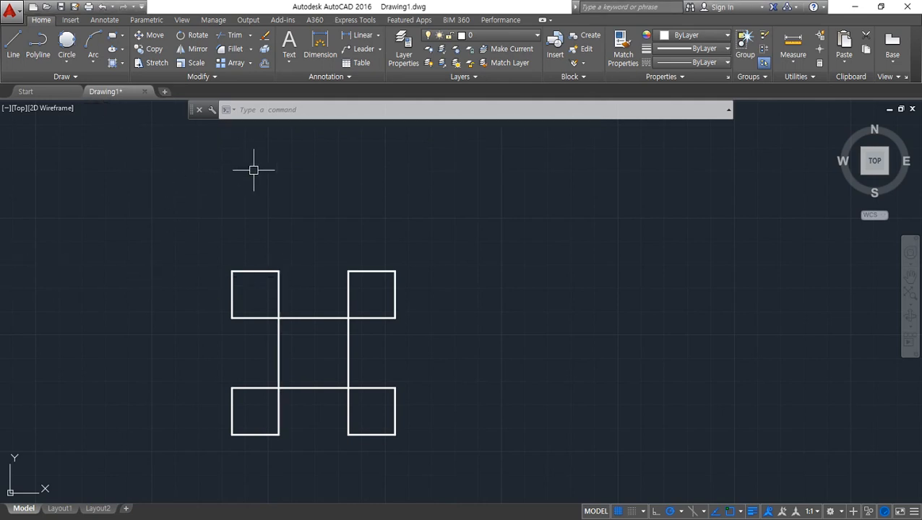
text(c)
key(Return)
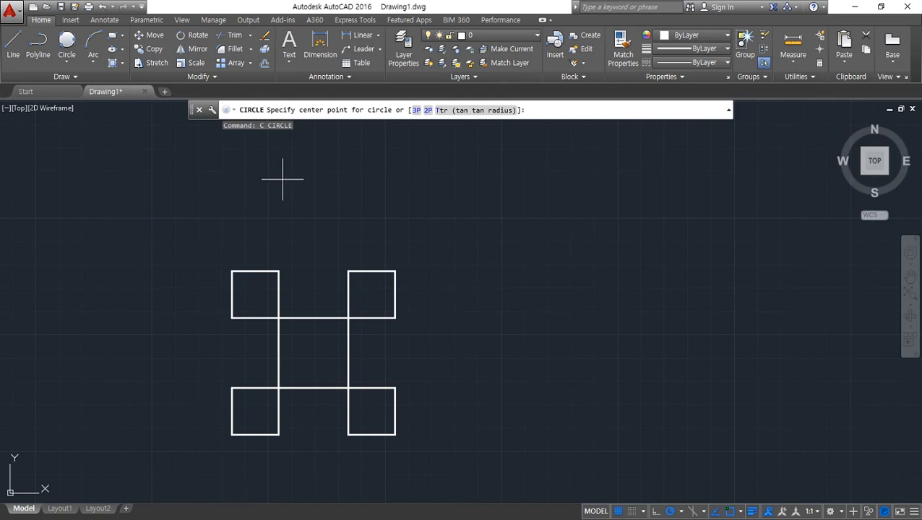
click(417, 114)
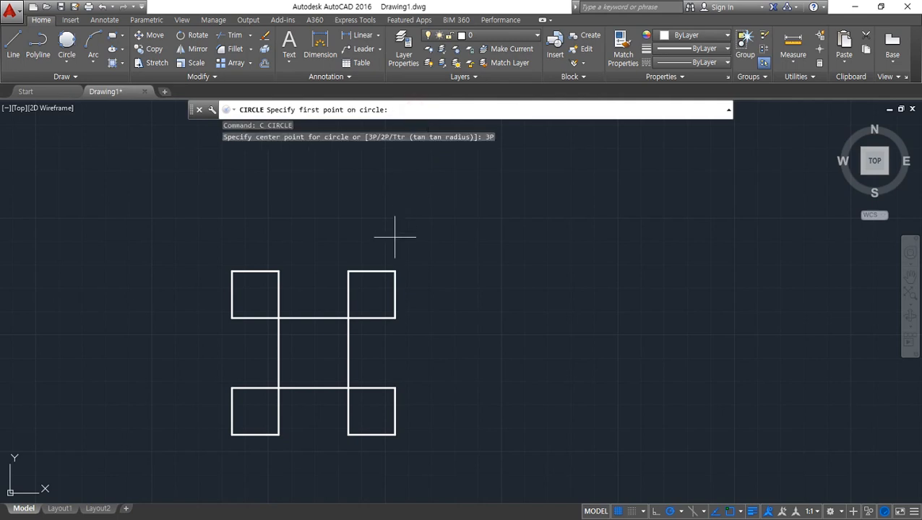
click(395, 269)
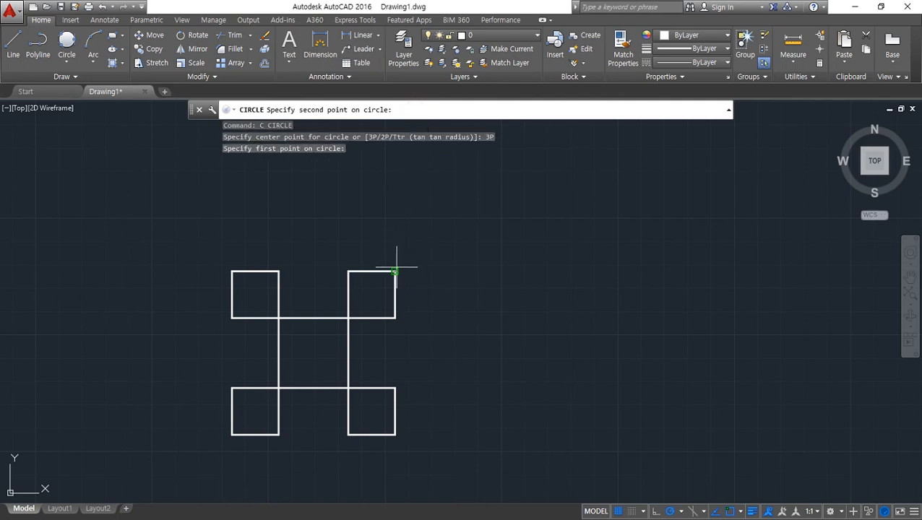
click(233, 272)
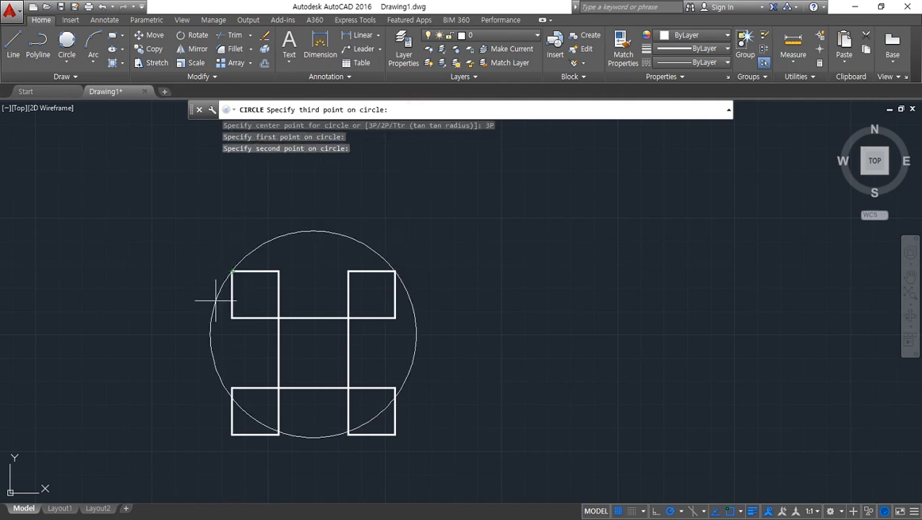
click(232, 435)
scroll(251, 372, up, 2)
middle_drag(251, 372, 390, 338)
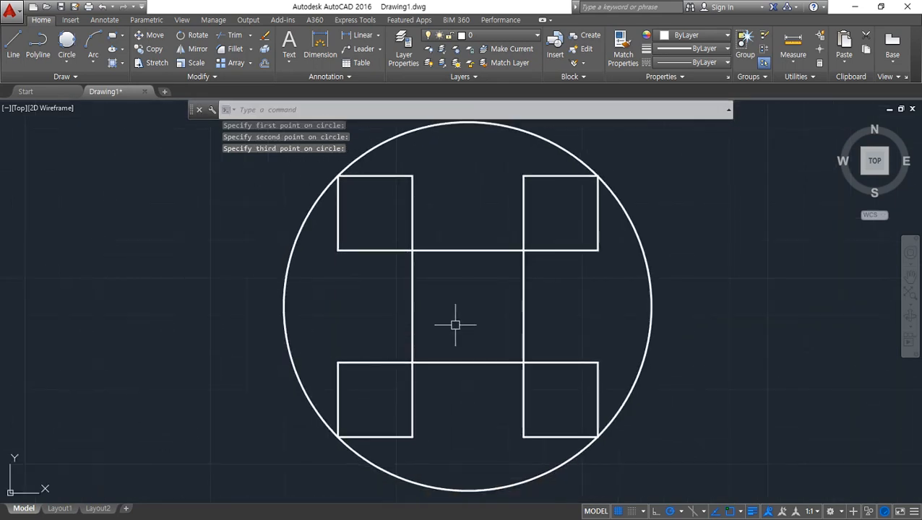
click(649, 283)
key(Delete)
Step: Draw a two-point circle around the whole figure, from its top-right outer corner to its bottom-left outer corner
text(c)
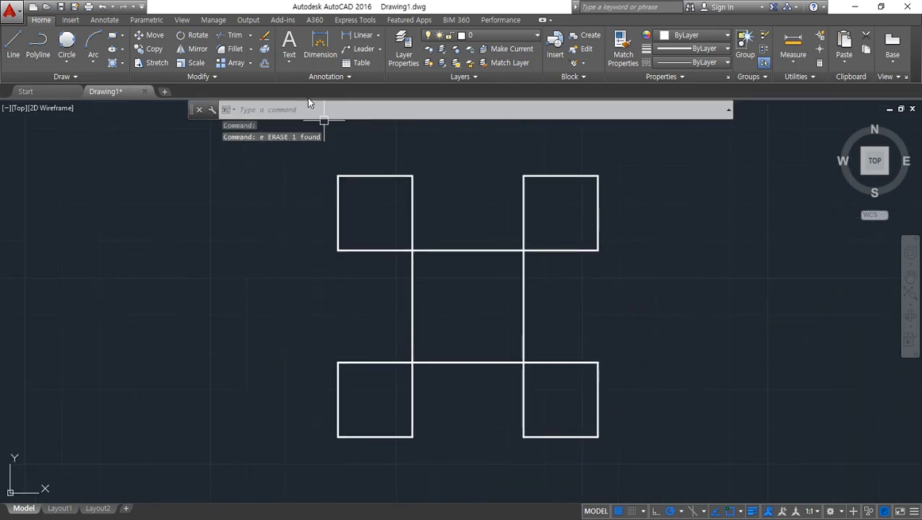
key(Return)
text(2p)
key(Return)
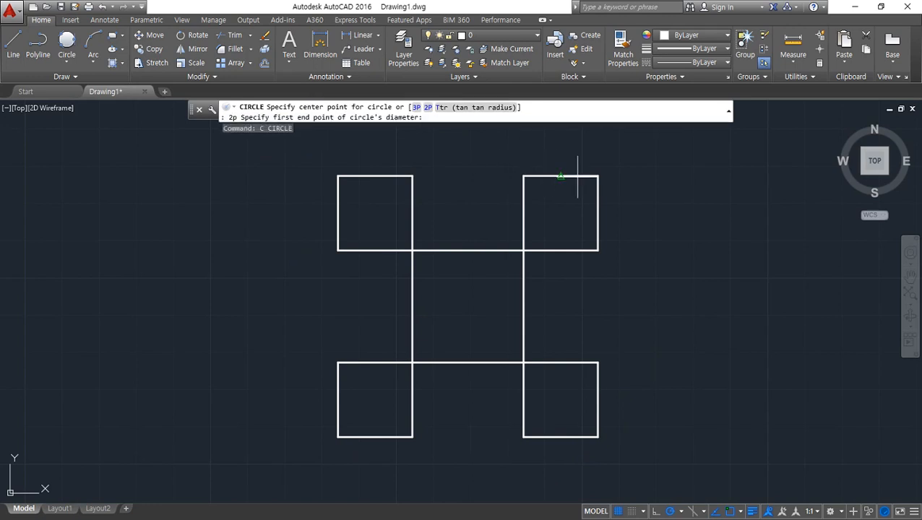
click(597, 176)
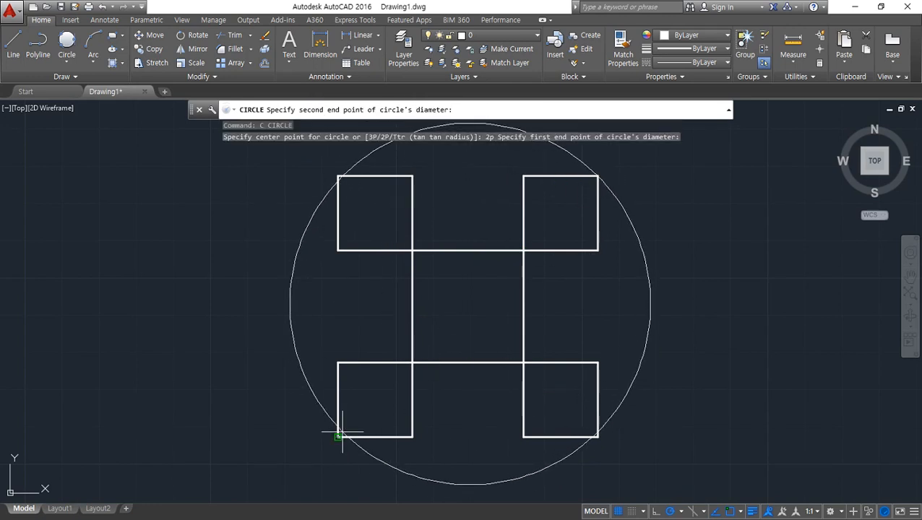
click(338, 436)
Step: Draw two-point circles around the top-left and top-right squares, using opposite corners of each square as the diameter ends
key(Return)
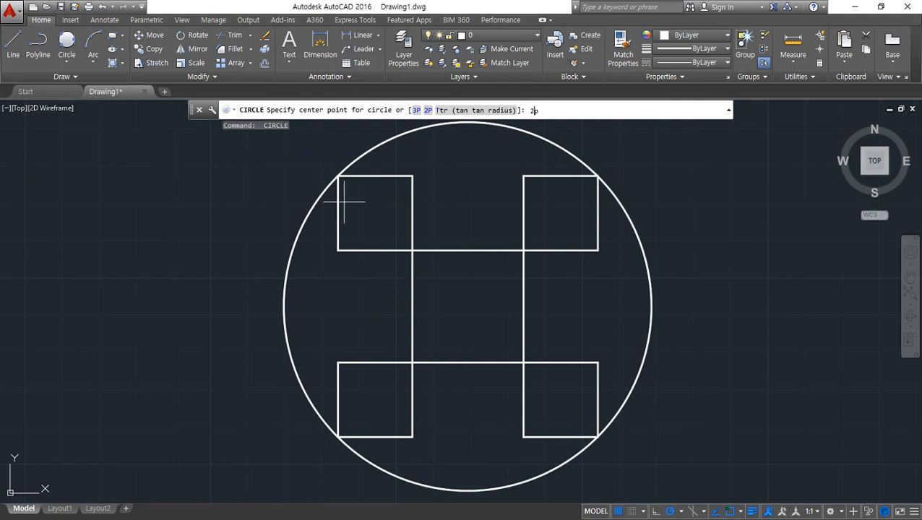
key(Return)
click(411, 175)
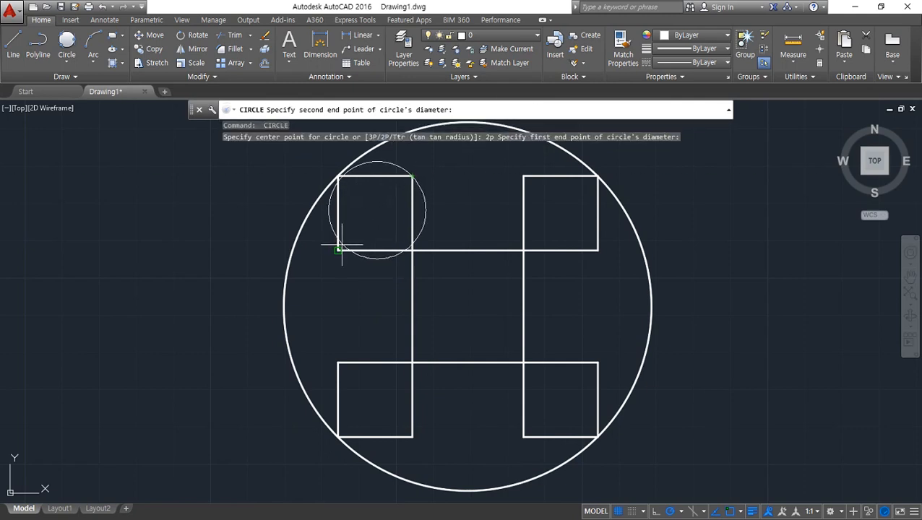
click(338, 250)
click(67, 64)
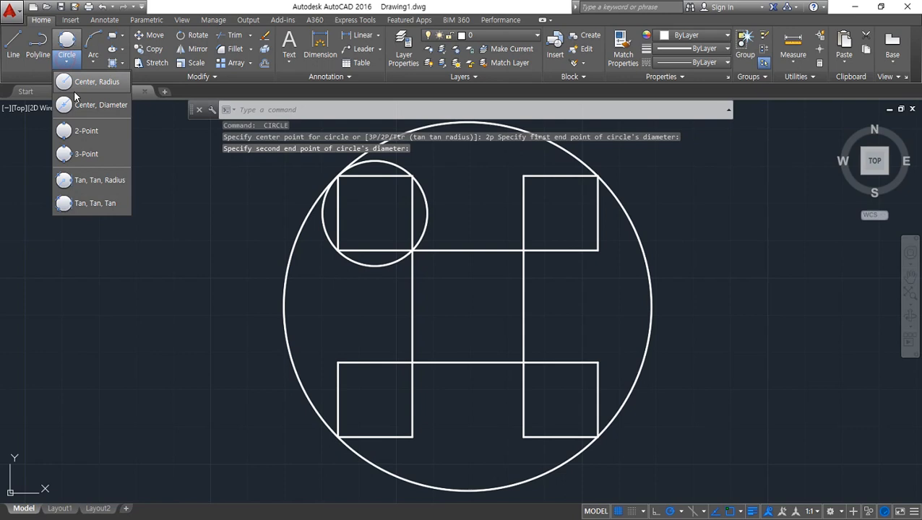
click(81, 133)
click(523, 175)
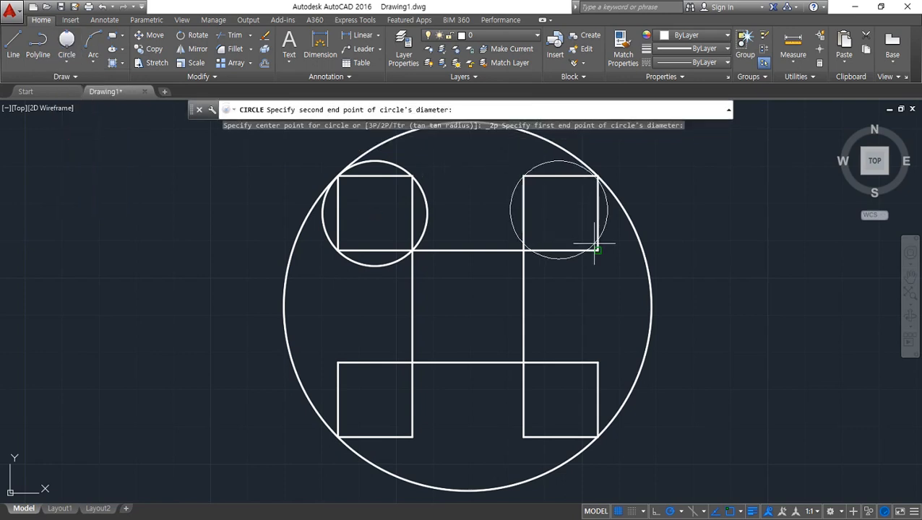
click(597, 249)
Step: Draw two-point circles around the bottom-left and bottom-right squares, using opposite corners of each square as the diameter ends
click(65, 43)
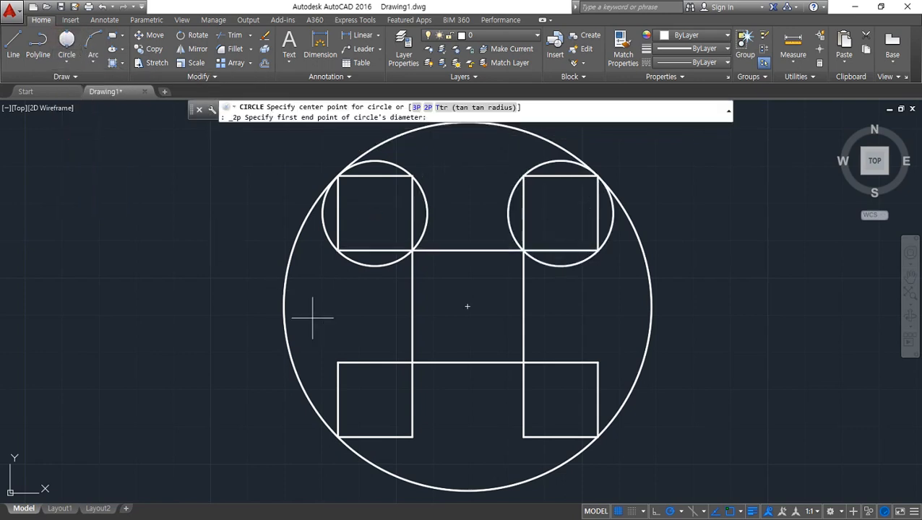
click(338, 362)
click(412, 436)
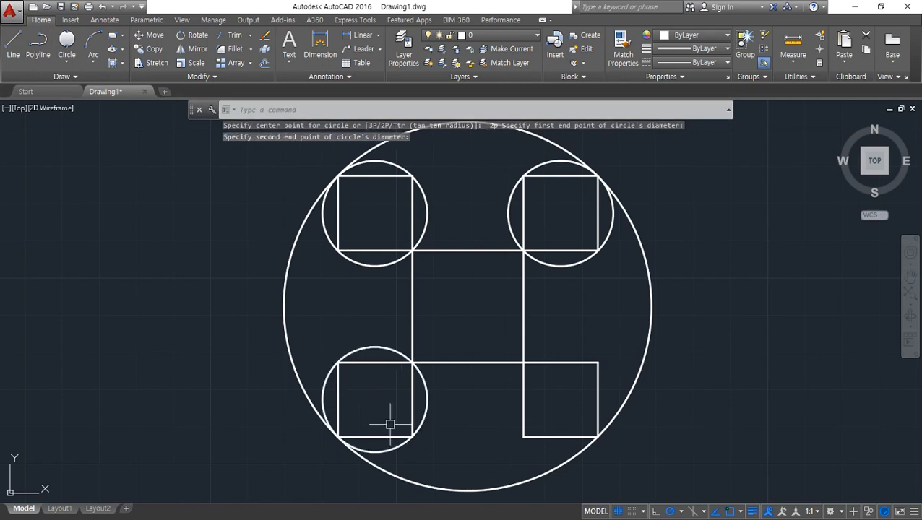
click(64, 50)
click(523, 437)
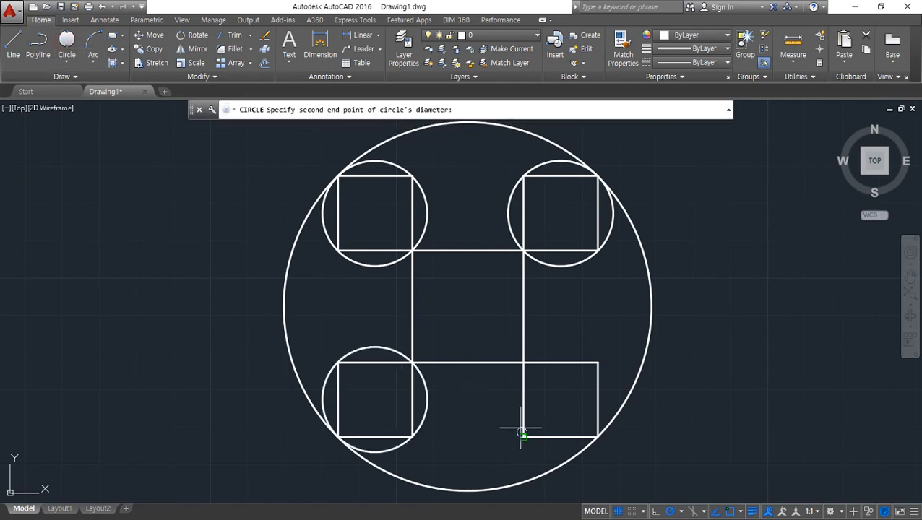
click(596, 362)
Step: Draw a tangent-tangent-radius circle of radius 5 between the large circle and the top-left circle, on its upper-right side
click(66, 64)
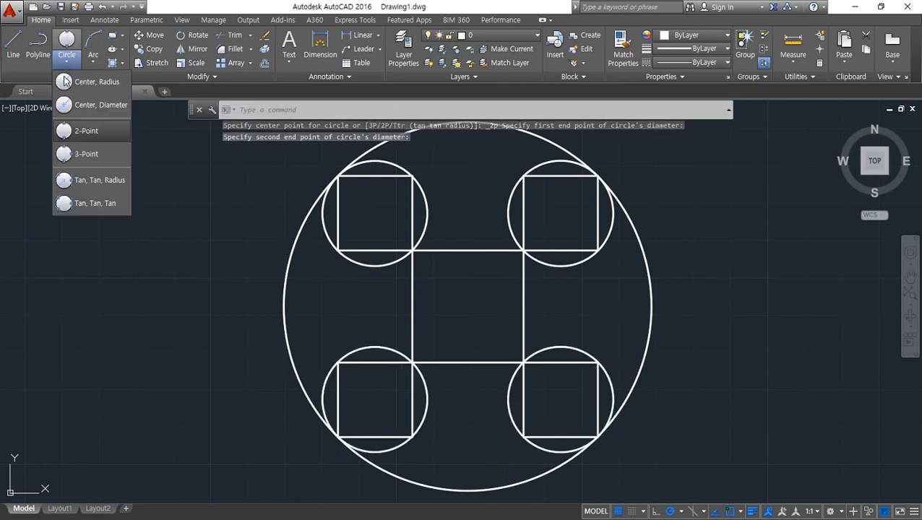
click(86, 181)
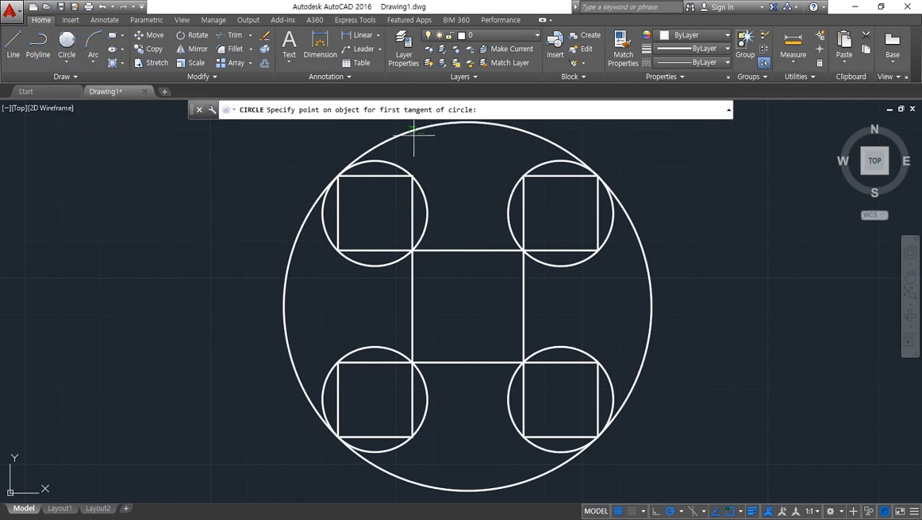
click(413, 133)
click(394, 161)
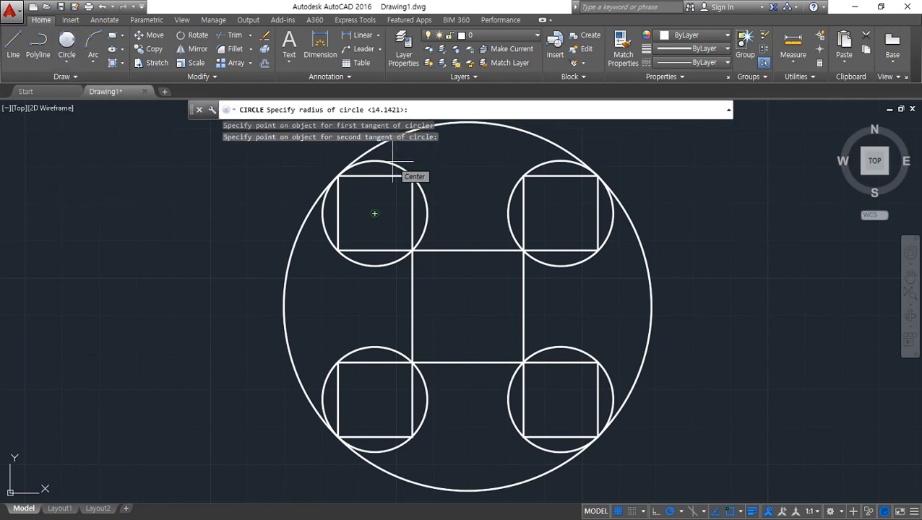
key(Return)
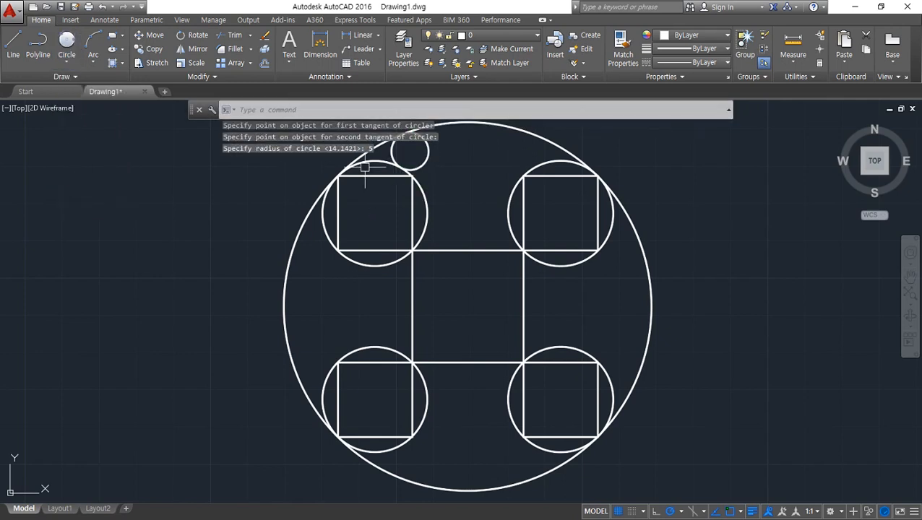
Step: Draw another radius 5 circle tangent to the top-left circle and the large circle, on the top-left circle's lower-left side
click(66, 44)
click(346, 263)
click(286, 278)
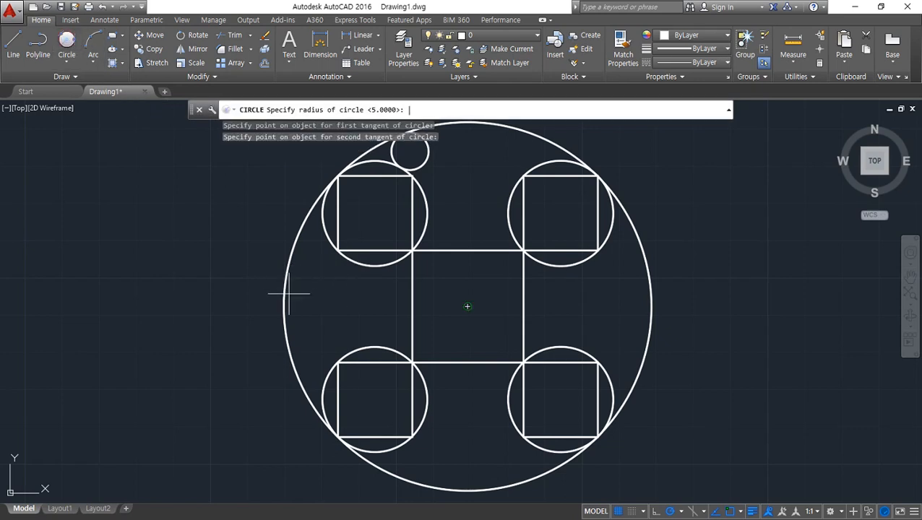
key(Return)
Step: Draw a radius 5 circle tangent to the bottom-left circle and the large circle, on the bottom-left circle's upper-left side
text(c)
key(Return)
text(t)
key(Return)
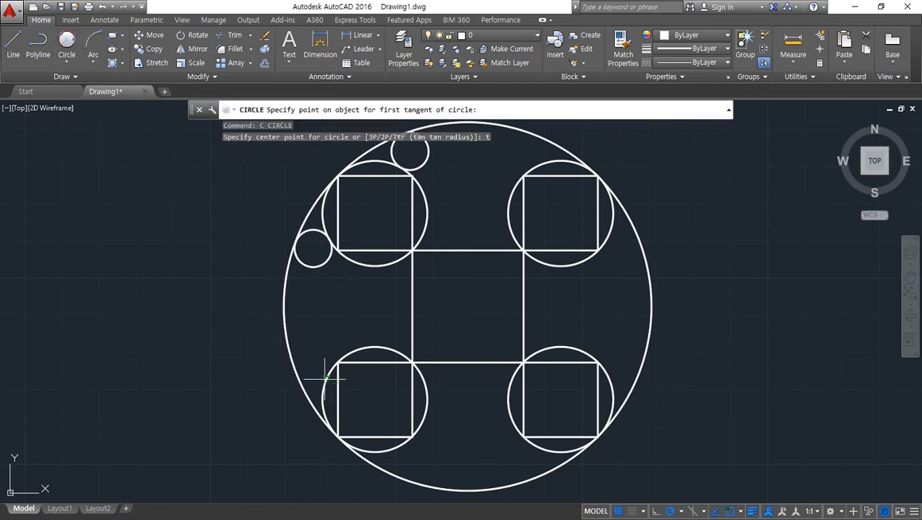
click(322, 380)
click(289, 377)
key(Return)
Step: Draw a radius 5 circle tangent to the bottom-left circle and the large circle, on the bottom-left circle's lower-right side
text(c)
key(Return)
text(t)
key(Return)
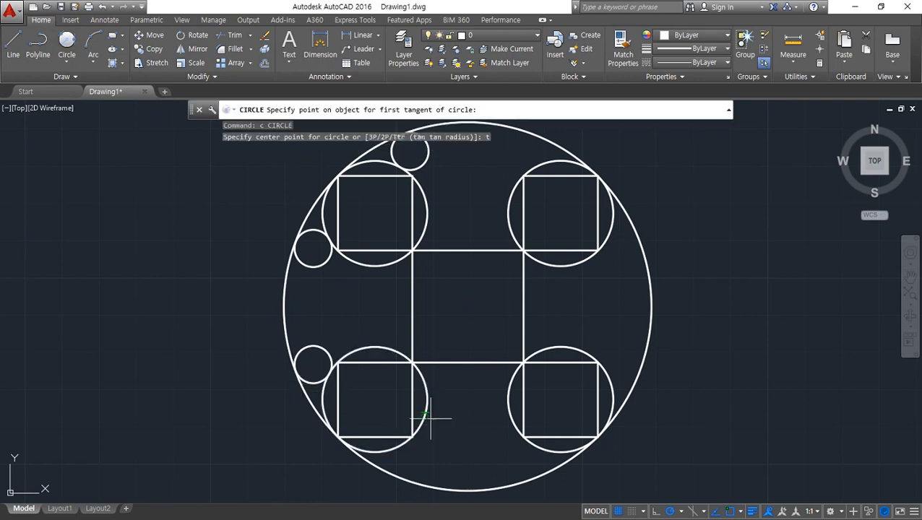
click(438, 479)
click(439, 486)
key(Return)
Step: Draw a radius 5 circle tangent to the bottom-right circle and the large circle, on the bottom-right circle's lower-left side
text(c)
key(Return)
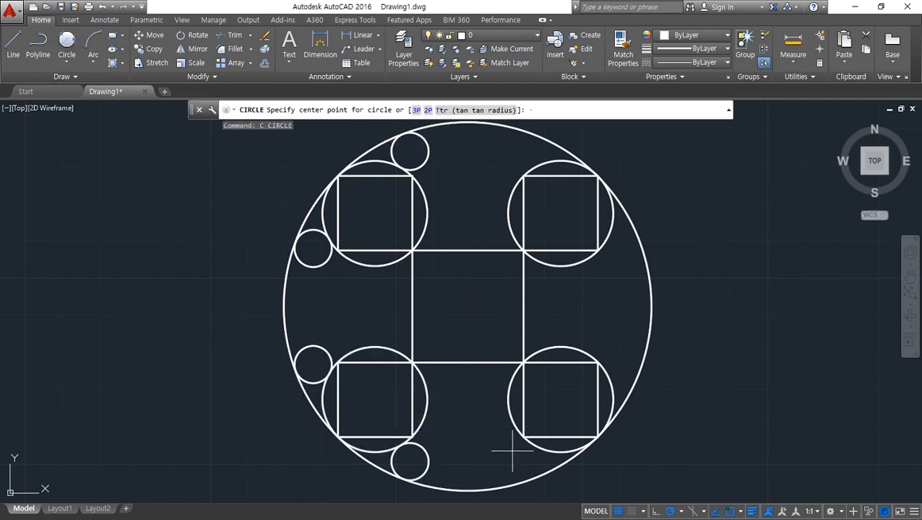
text(t)
key(Return)
click(542, 450)
click(538, 475)
key(Return)
Step: Draw a radius 5 circle tangent to the bottom-right circle and the large circle, on the bottom-right circle's upper-right side
text(c)
key(Return)
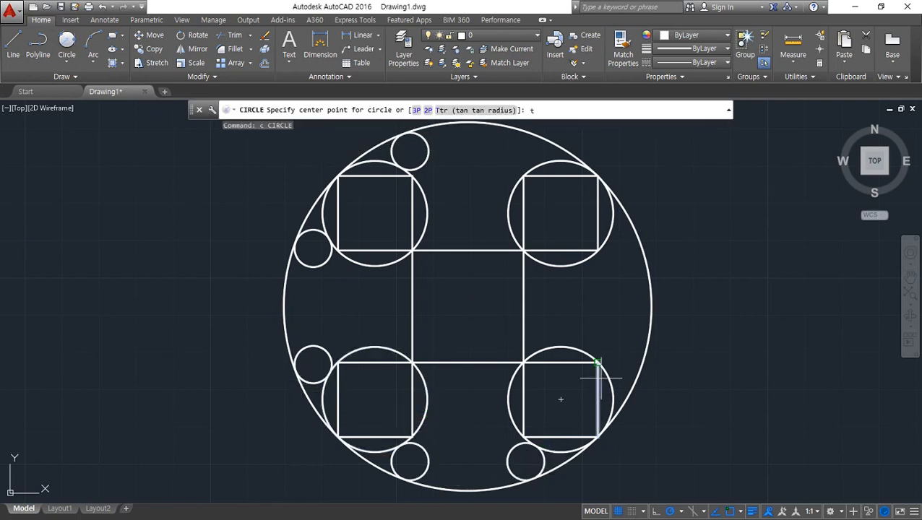
text(t)
key(Return)
click(605, 374)
click(640, 366)
key(Return)
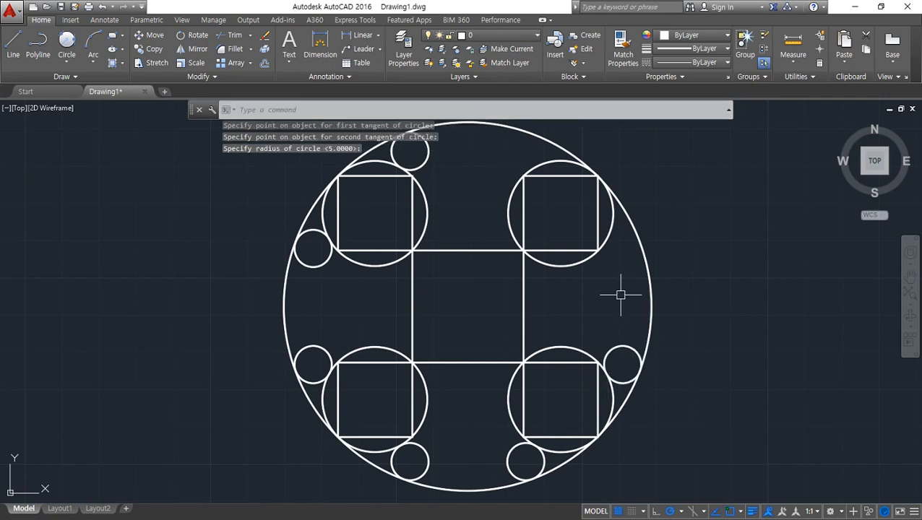
Step: Draw a radius 5 circle tangent to the top-right circle and the large circle, on the top-right circle's lower-right side
text(c)
key(Return)
text(t)
key(Return)
click(618, 244)
click(640, 239)
key(Return)
Step: Draw a radius 5 circle tangent to the top-right circle and the large circle, on the top-right circle's upper-left side
text(c)
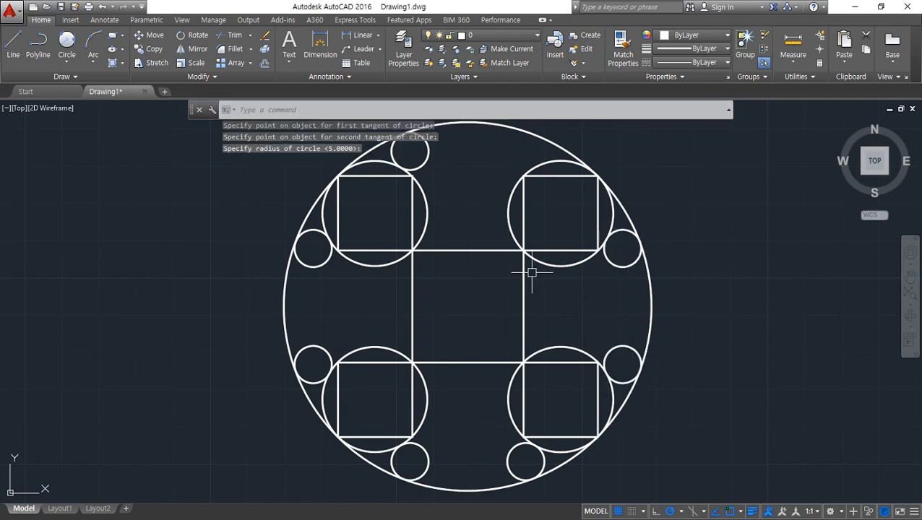
key(Return)
text(t)
key(Return)
click(541, 175)
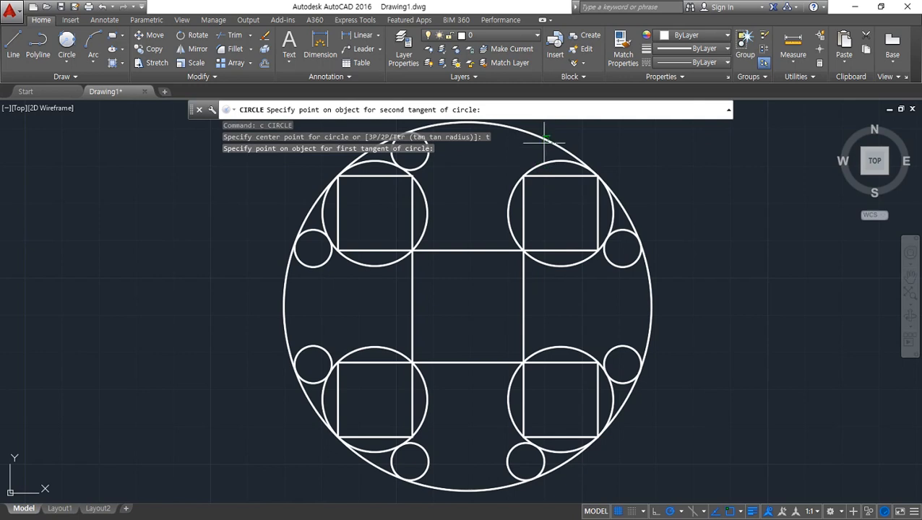
click(536, 135)
key(Return)
Step: Draw a radius 5 circle inside the central square, tangent to its left and top edges
text(c)
key(Return)
text(t)
key(Return)
click(416, 275)
click(436, 250)
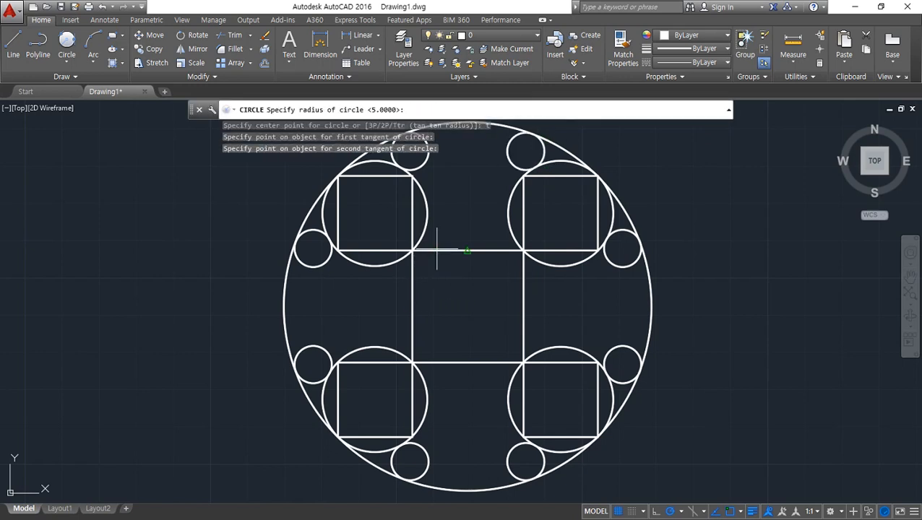
key(Return)
Step: Draw a radius 5 circle inside the central square, tangent to its bottom and left edges
text(c)
key(Return)
text(t)
click(439, 362)
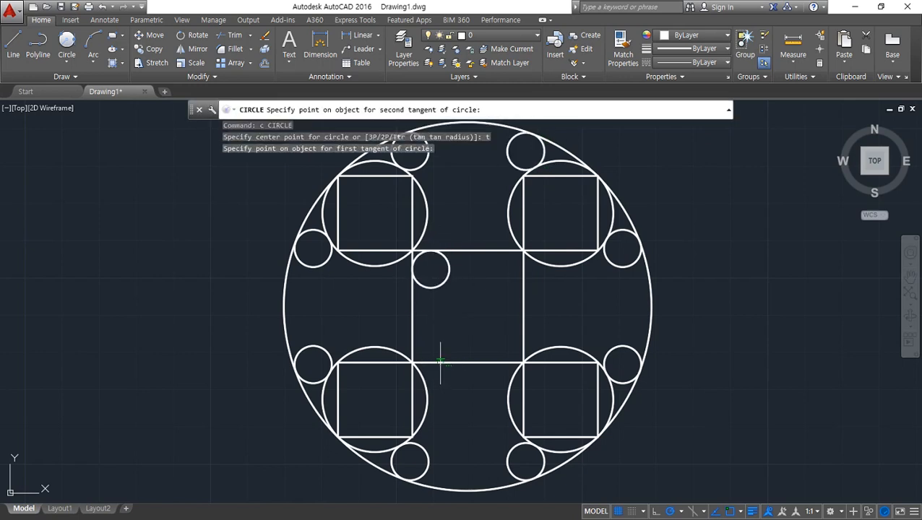
click(413, 333)
key(Return)
Step: Draw a radius 5 circle inside the central square, tangent to its bottom and right edges
text(c)
key(Return)
text(t)
click(498, 361)
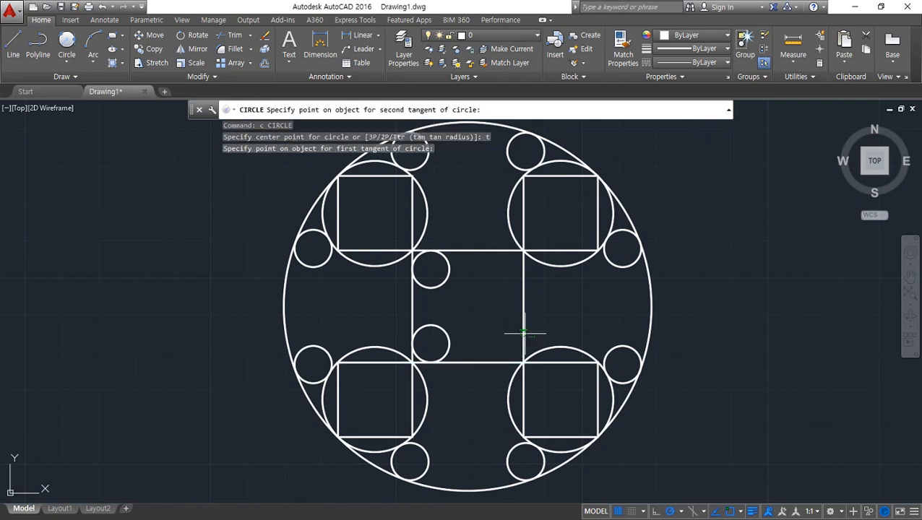
click(523, 329)
key(Return)
Step: Draw a radius 5 circle inside the central square, tangent to its top and right edges
text(c)
key(Return)
text(t)
click(517, 266)
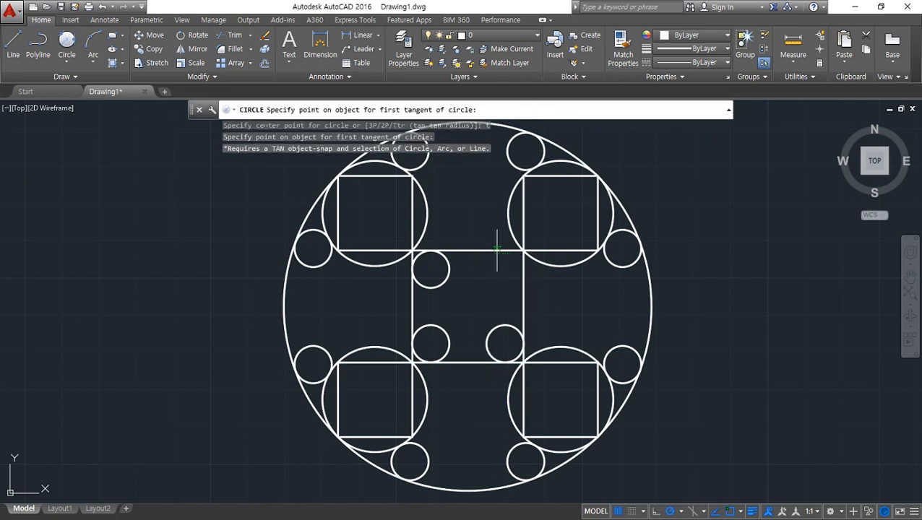
click(523, 267)
click(473, 363)
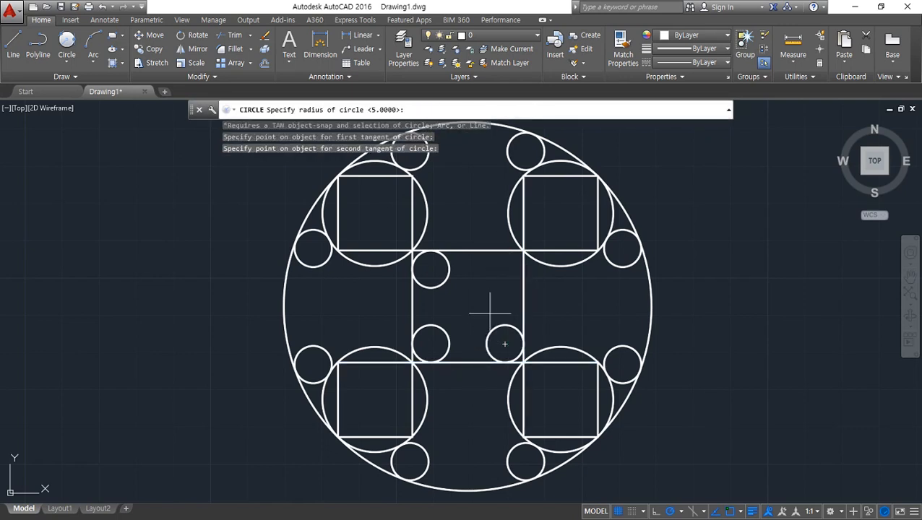
key(Return)
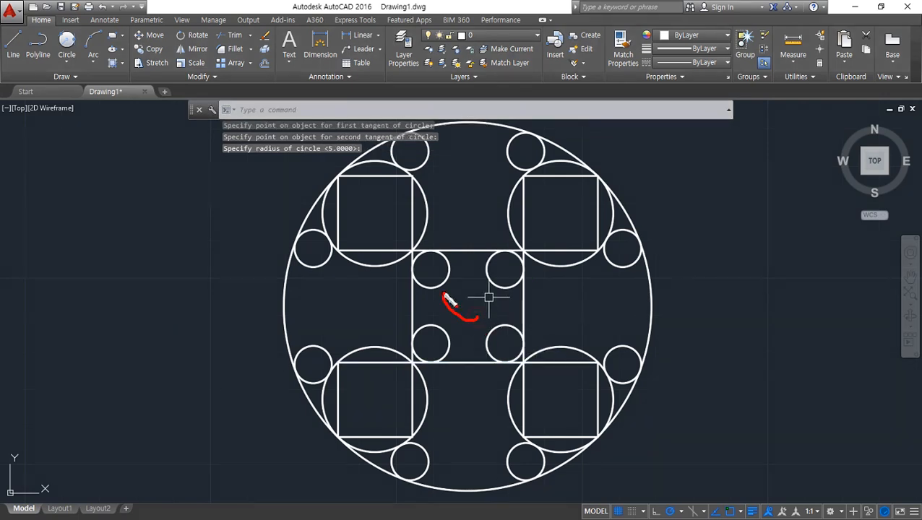
mouse_move(445, 296)
mouse_down()
mouse_move(488, 320)
mouse_move(455, 292)
mouse_move(449, 314)
mouse_move(476, 329)
mouse_up()
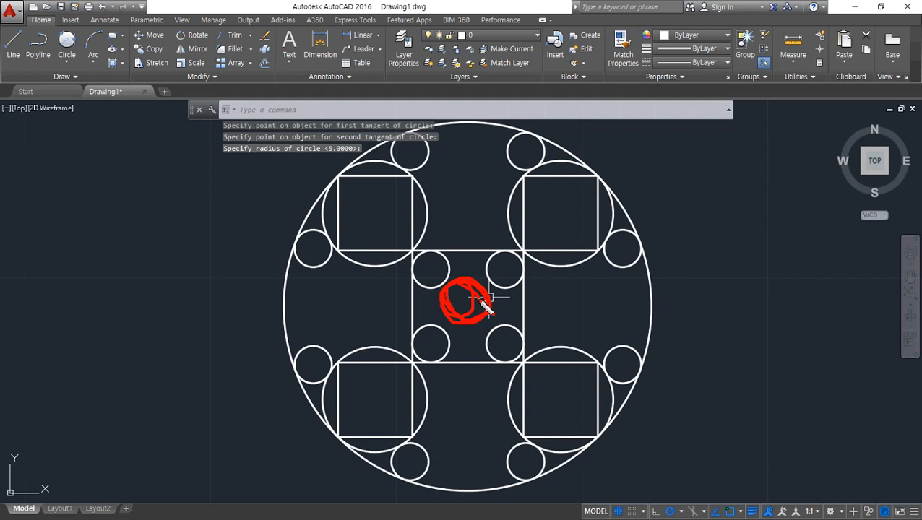
Step: Draw a radius 5 circle centred on the large surrounding circle, in the middle of the central square
key(Escape)
text(c)
key(Return)
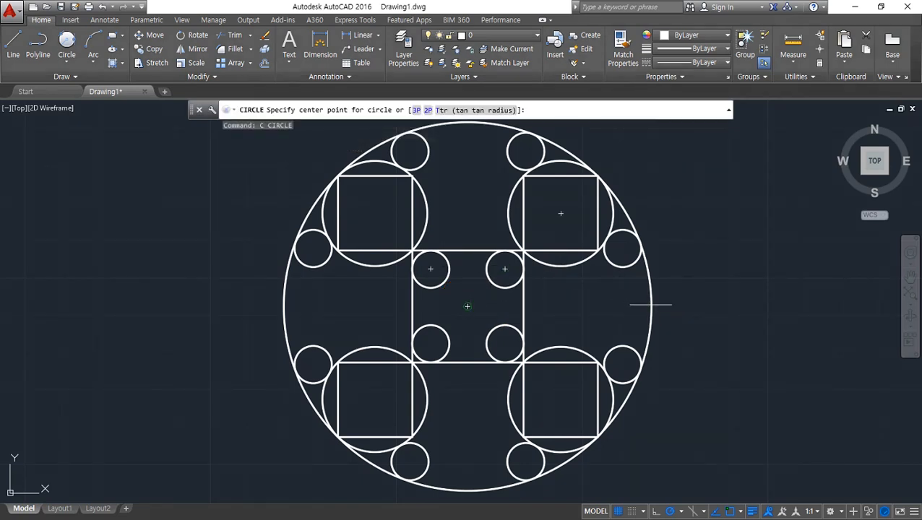
click(650, 304)
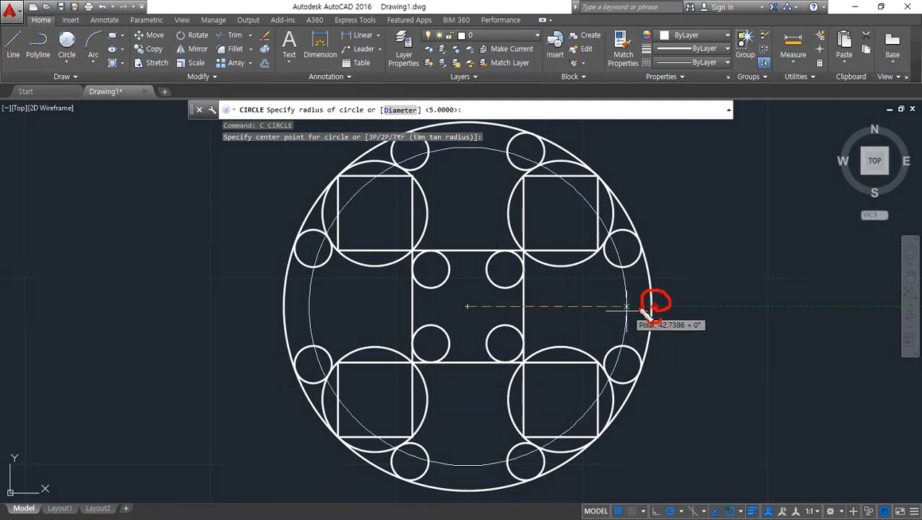
drag(642, 310, 476, 312)
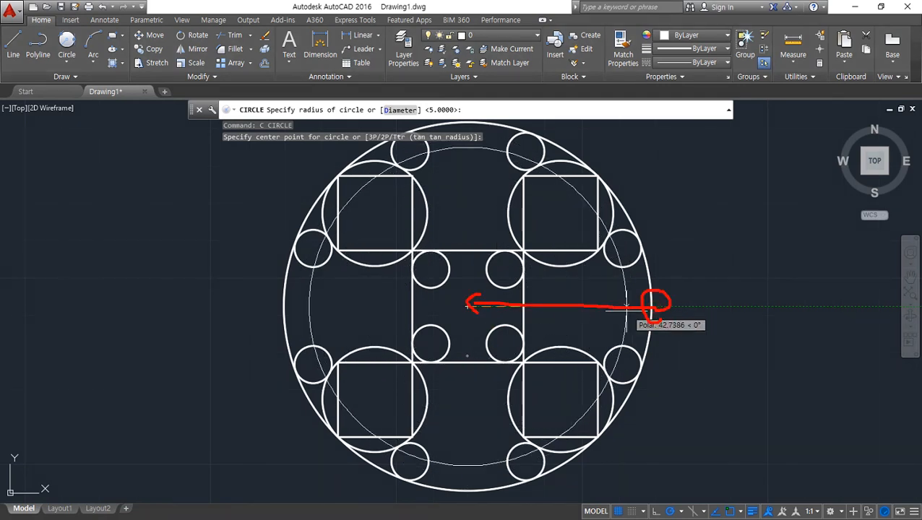
text(5)
key(Return)
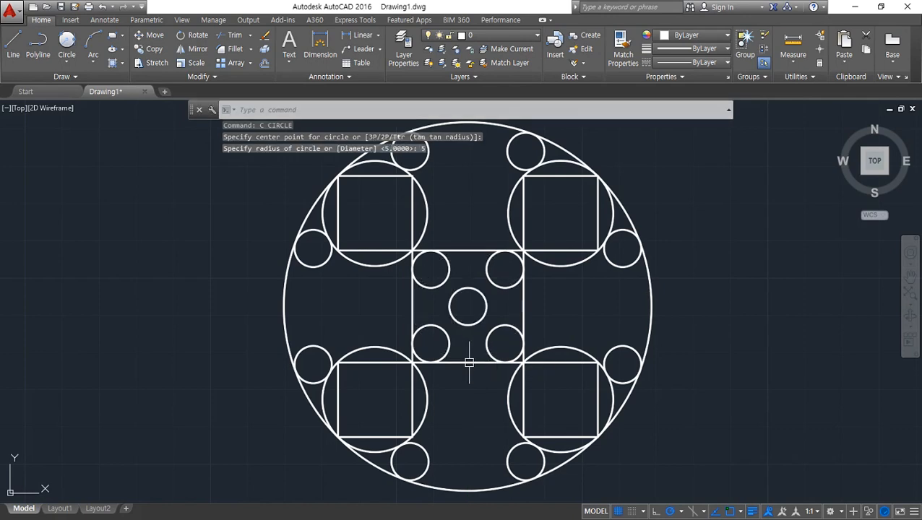
Step: Switch to the browser and examine the next exercise drawing's centre lines, symmetric halves and R10 circle
key(alt+Tab)
scroll(437, 238, up, 3)
scroll(436, 250, down, 4)
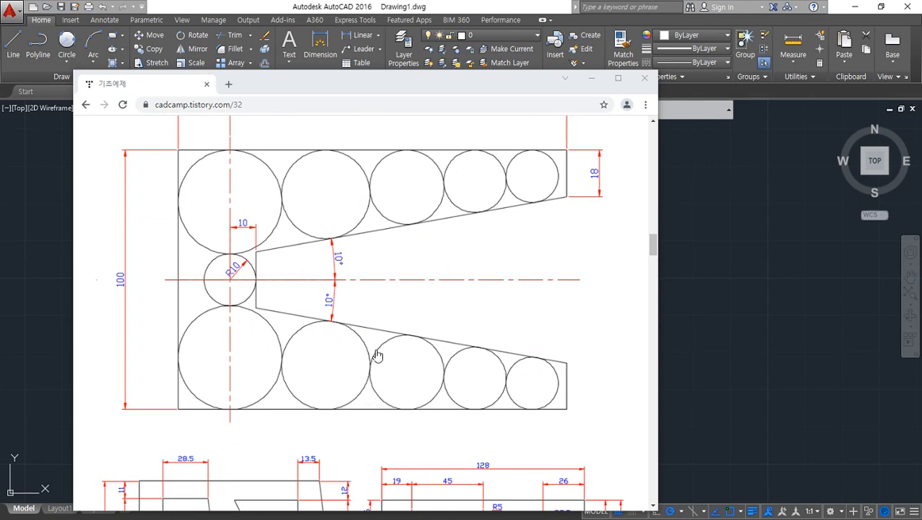
mouse_move(472, 292)
mouse_down()
mouse_move(413, 265)
mouse_move(497, 284)
mouse_move(478, 293)
mouse_up()
mouse_move(239, 199)
mouse_down()
mouse_move(220, 166)
mouse_move(242, 183)
mouse_move(232, 202)
mouse_up()
key(Escape)
mouse_move(442, 298)
mouse_down()
mouse_move(463, 255)
mouse_move(472, 295)
mouse_move(443, 298)
mouse_up()
drag(427, 296, 587, 296)
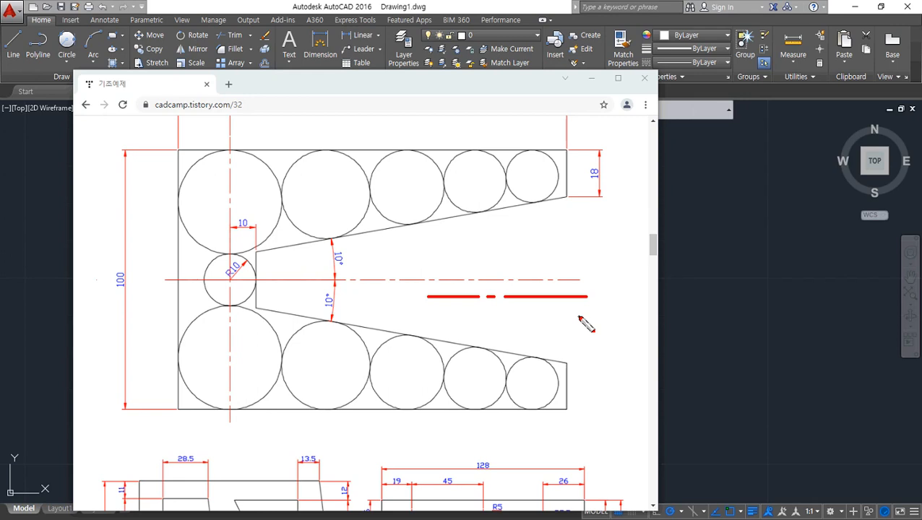
key(e)
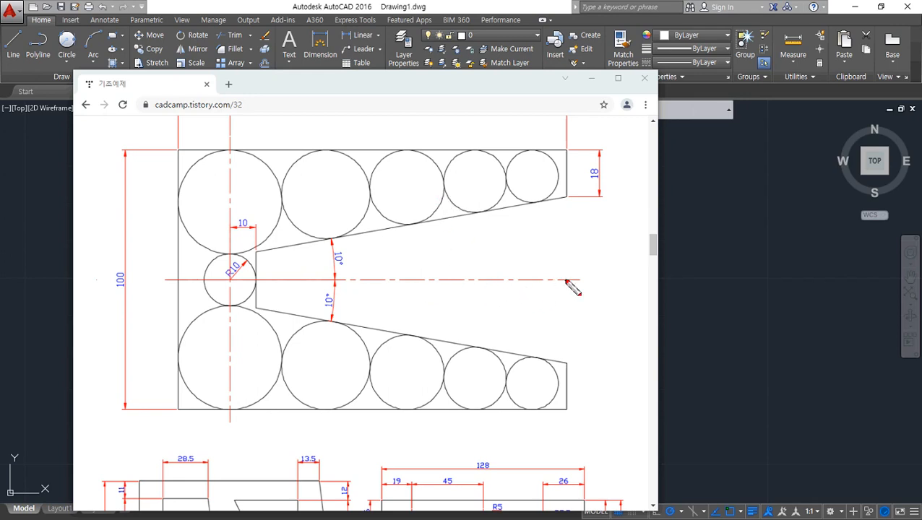
drag(567, 281, 169, 279)
mouse_move(315, 154)
mouse_down()
mouse_move(370, 151)
mouse_move(339, 150)
mouse_move(338, 409)
mouse_move(384, 408)
mouse_up()
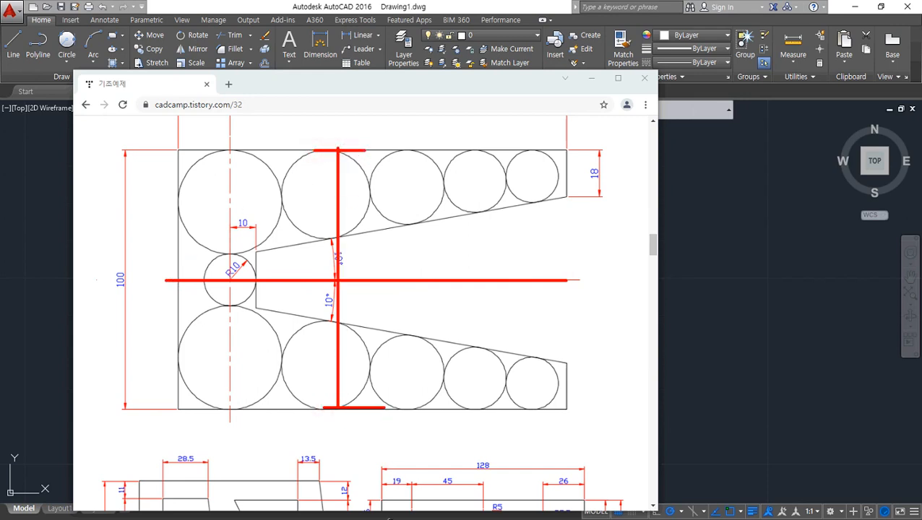
drag(224, 154, 225, 357)
mouse_move(234, 293)
mouse_down()
mouse_move(211, 297)
mouse_move(251, 273)
mouse_move(226, 303)
mouse_up()
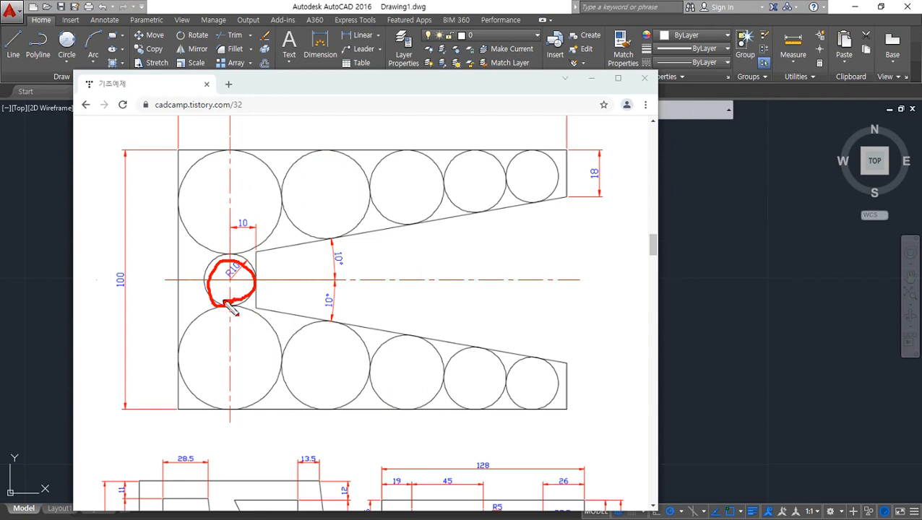
Step: Examine the exercise's outline dimensions and centre line offsets, then move the reference window out of the way of the AutoCAD drawing
scroll(232, 292, up, 3)
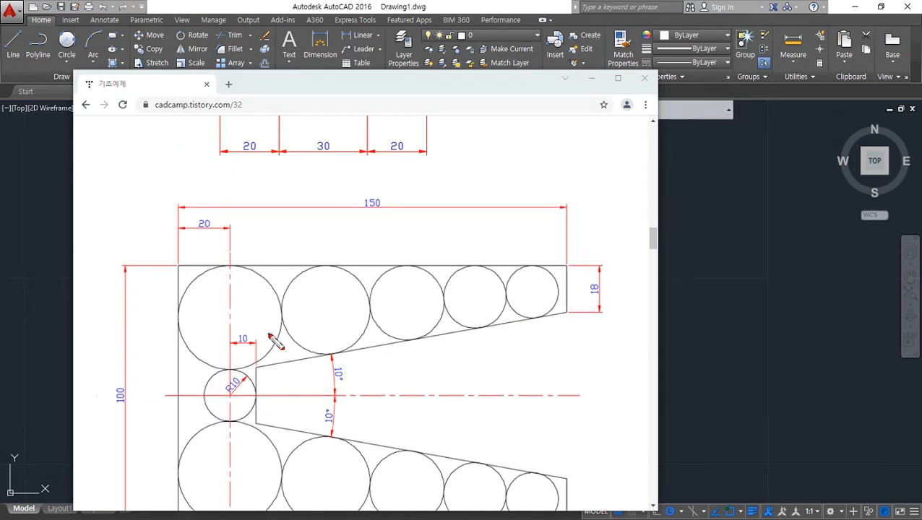
mouse_move(167, 269)
mouse_down()
mouse_move(195, 269)
mouse_move(178, 312)
mouse_move(178, 497)
mouse_up()
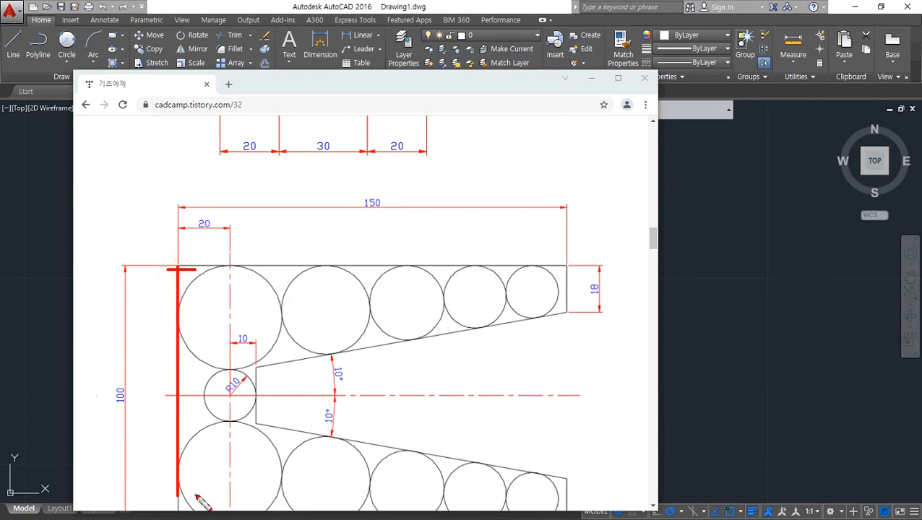
drag(175, 246, 175, 304)
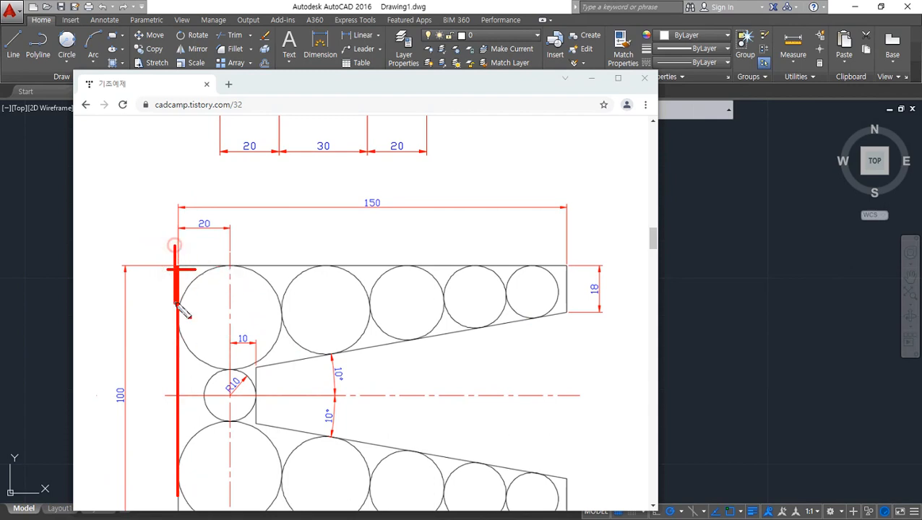
mouse_move(178, 264)
mouse_down()
mouse_move(222, 264)
mouse_move(209, 275)
mouse_up()
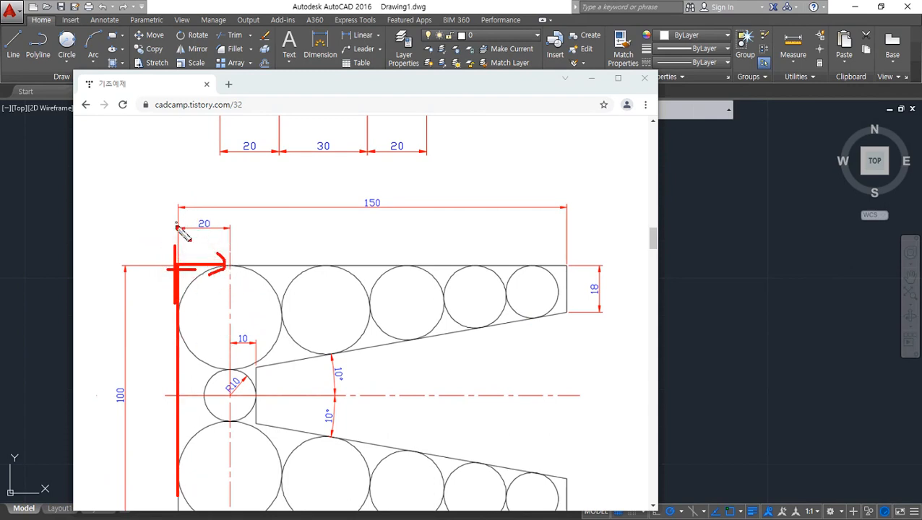
mouse_move(178, 235)
mouse_down()
mouse_move(562, 235)
mouse_move(543, 247)
mouse_move(582, 285)
mouse_move(567, 284)
mouse_up()
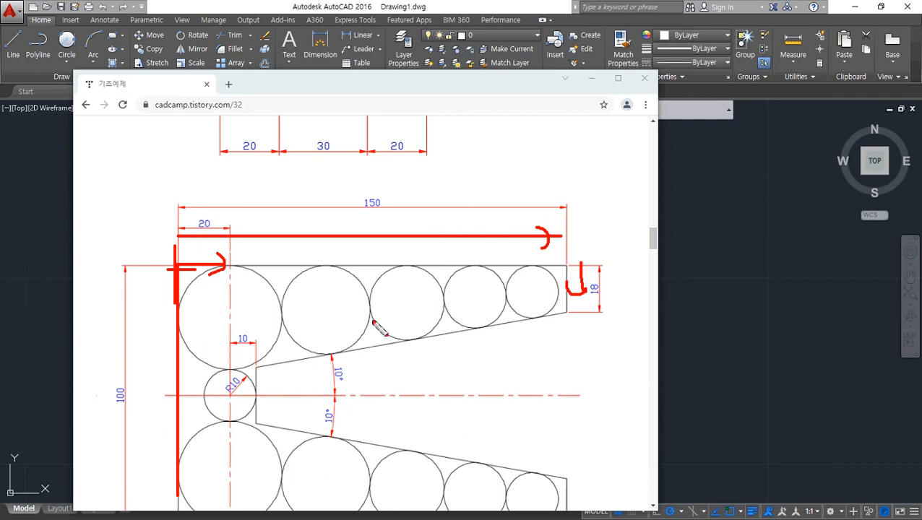
mouse_move(246, 360)
mouse_down()
mouse_move(229, 341)
mouse_move(250, 370)
mouse_up()
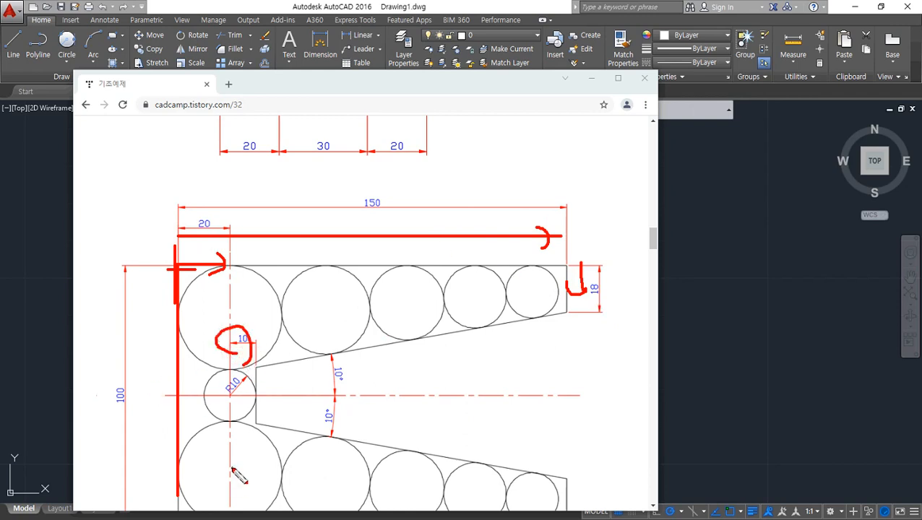
drag(165, 396, 596, 395)
drag(228, 225, 228, 517)
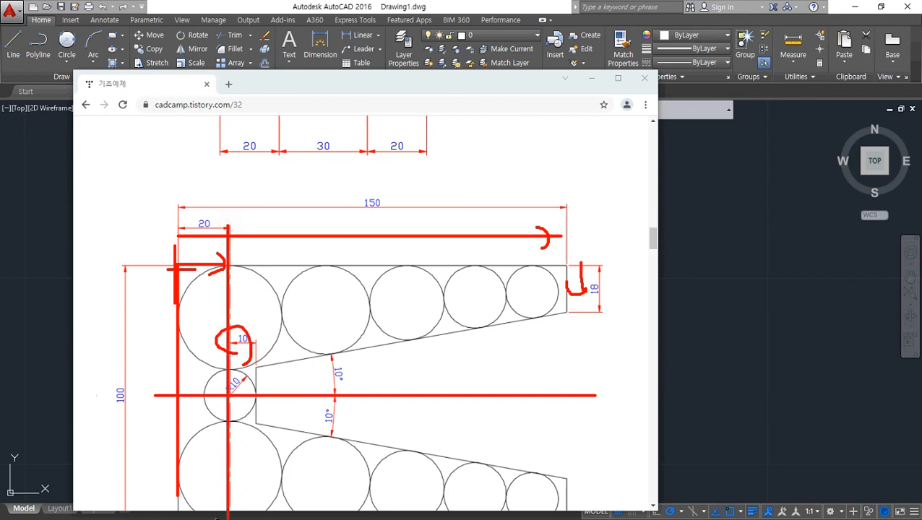
mouse_move(220, 249)
mouse_down()
mouse_move(206, 254)
mouse_move(184, 230)
mouse_move(507, 219)
mouse_move(493, 233)
mouse_up()
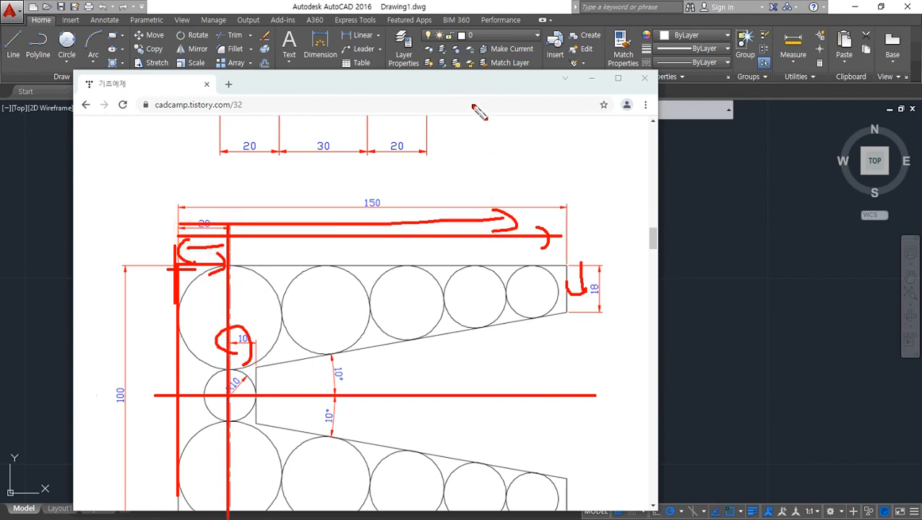
key(Escape)
drag(455, 87, 0, 93)
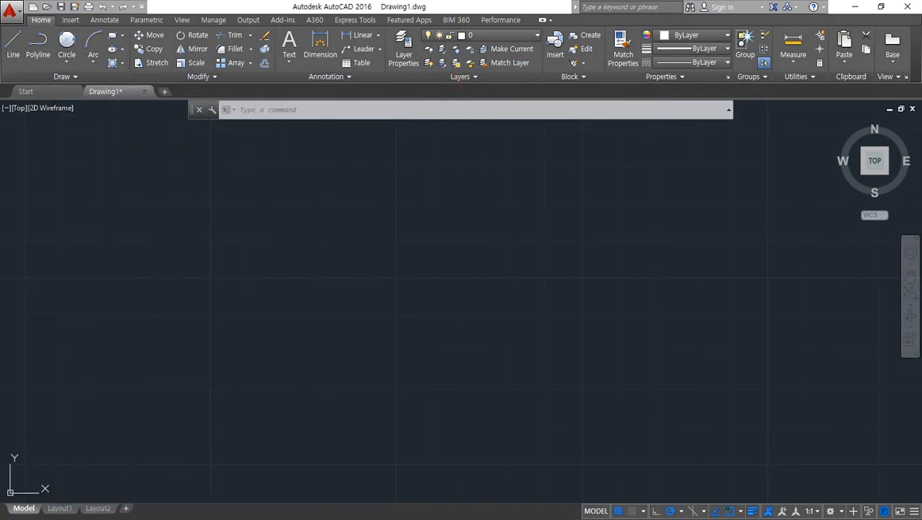
Step: Draw a long horizontal centre line and a vertical centre line crossing it near its left end
text(l)
key(Return)
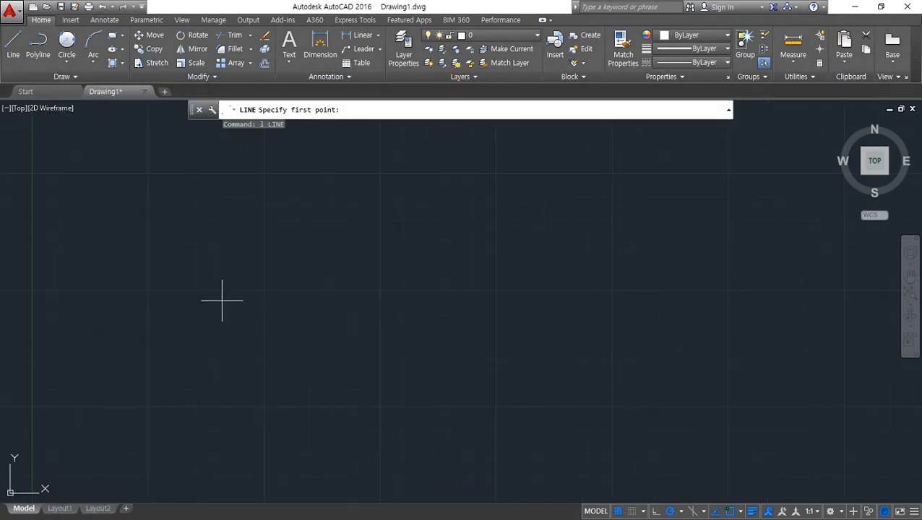
click(140, 303)
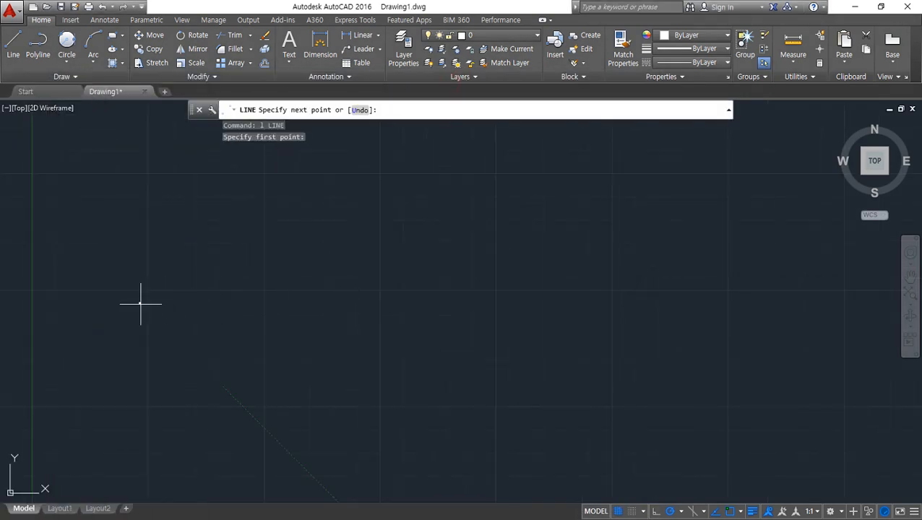
click(806, 302)
key(Return)
key(Return)
click(295, 478)
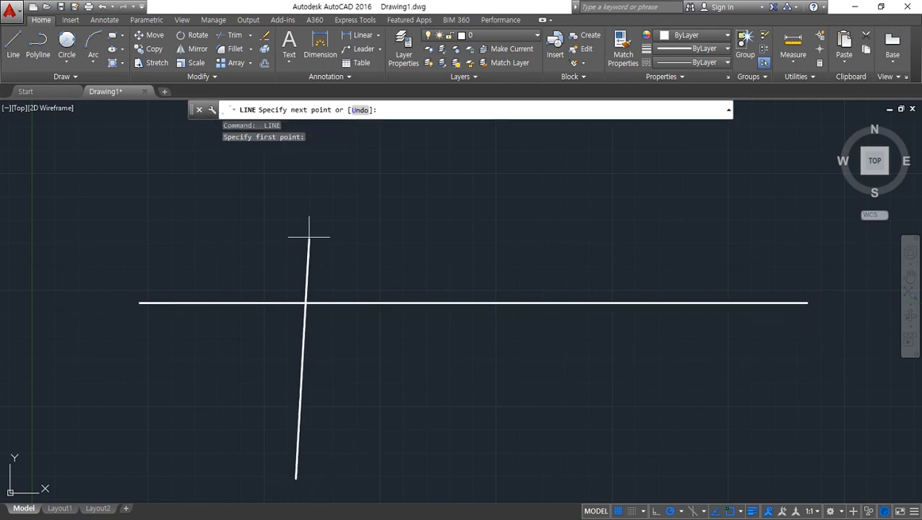
click(298, 164)
key(Return)
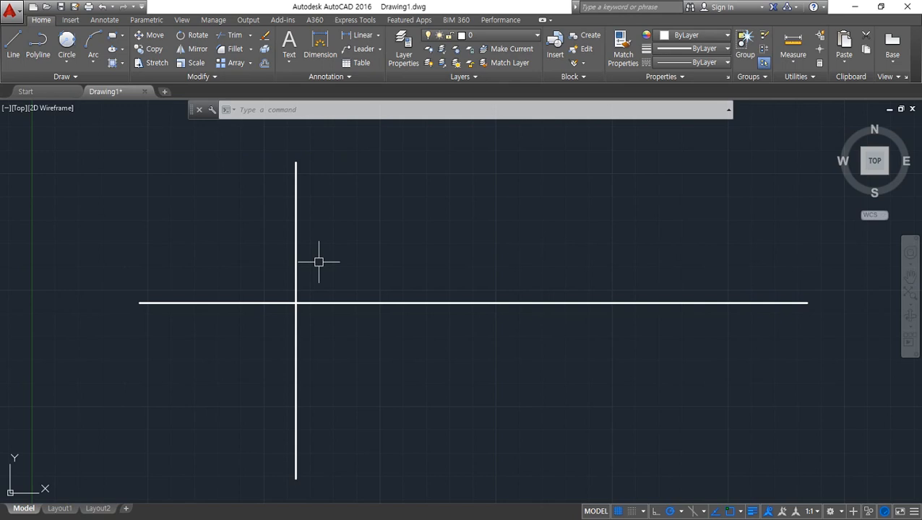
Step: Offset the vertical centre line 20 to the left for the outline's left edge
text(o)
key(Return)
text(20)
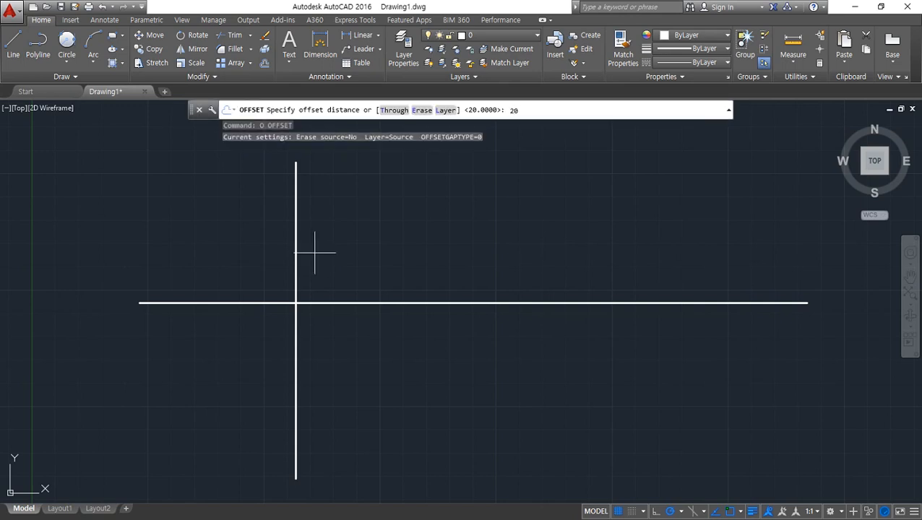
key(Return)
click(292, 257)
click(220, 250)
key(Return)
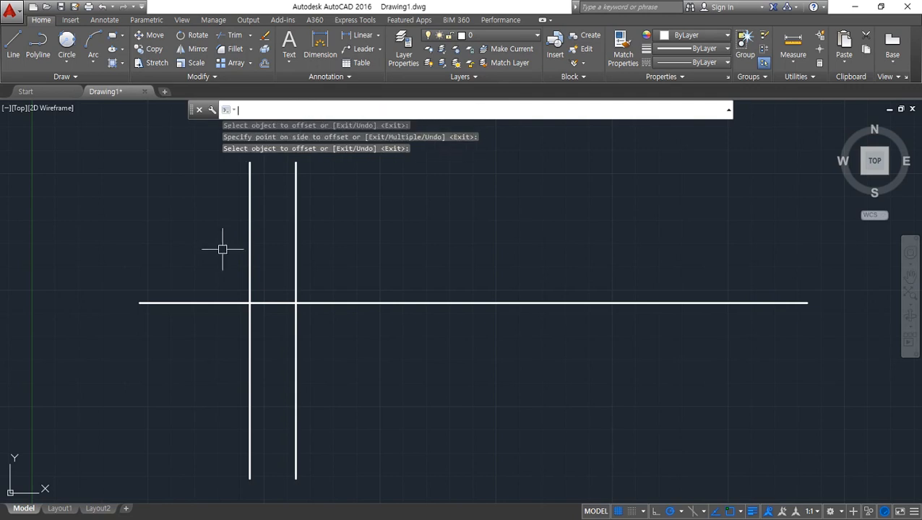
Step: Offset the outline's left edge line 150 to the right for the right edge
text(o)
key(Return)
text(15)
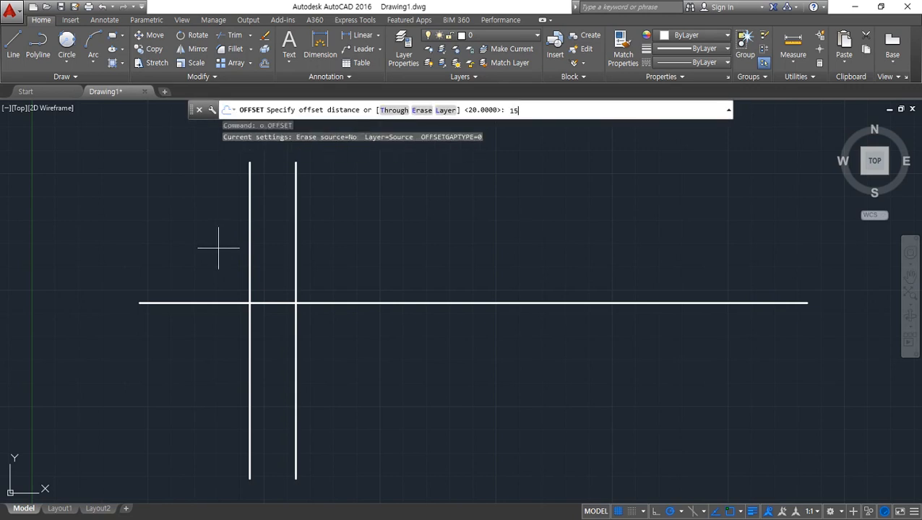
text(0)
key(Return)
click(249, 247)
click(376, 244)
key(Return)
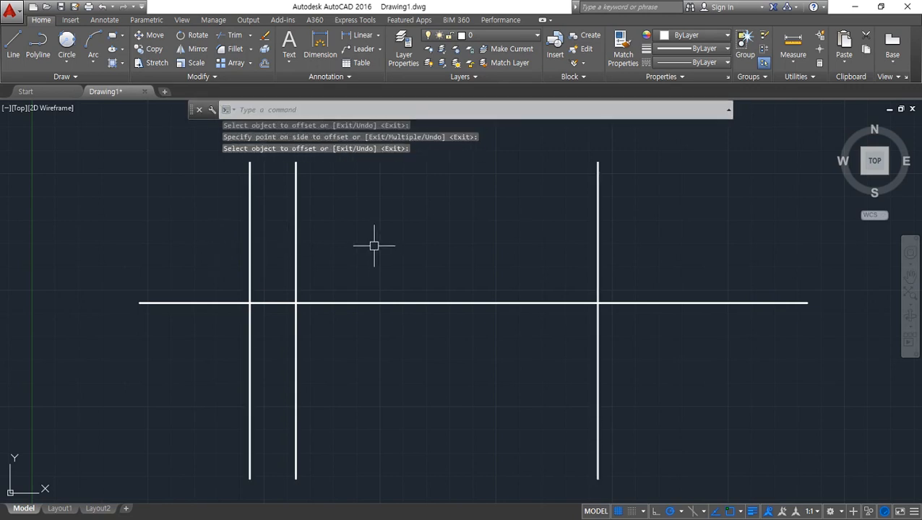
Step: Offset the horizontal centre line 50 upward and 50 downward for the outline's top and bottom edges
text(o)
key(Return)
text(50)
key(Return)
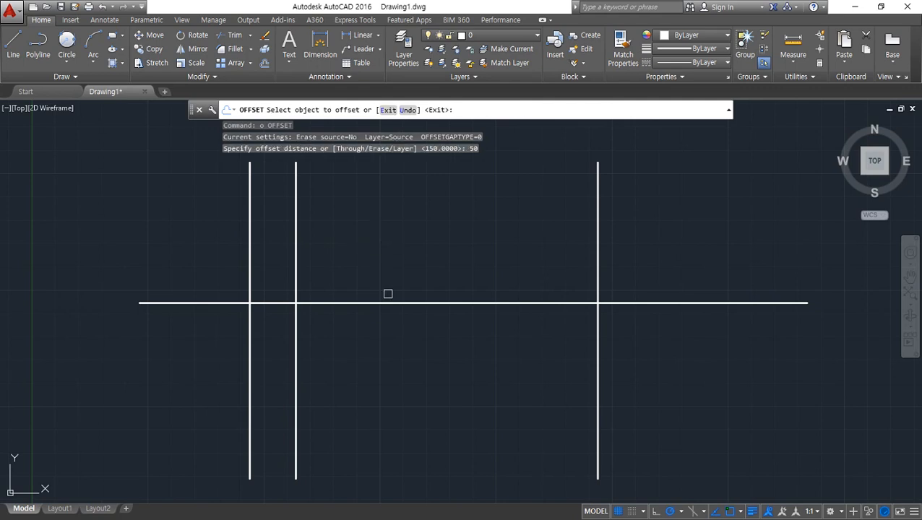
click(387, 296)
click(389, 301)
click(386, 278)
click(378, 299)
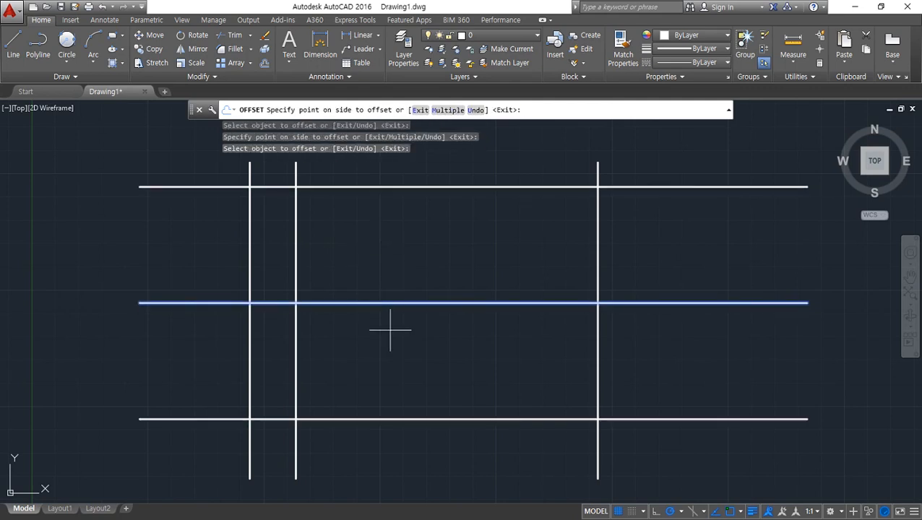
click(404, 339)
key(Return)
Step: Trim all line ends projecting beyond the 150 by 100 rectangle, using a fence drawn around it
text(tr)
key(Return)
key(Return)
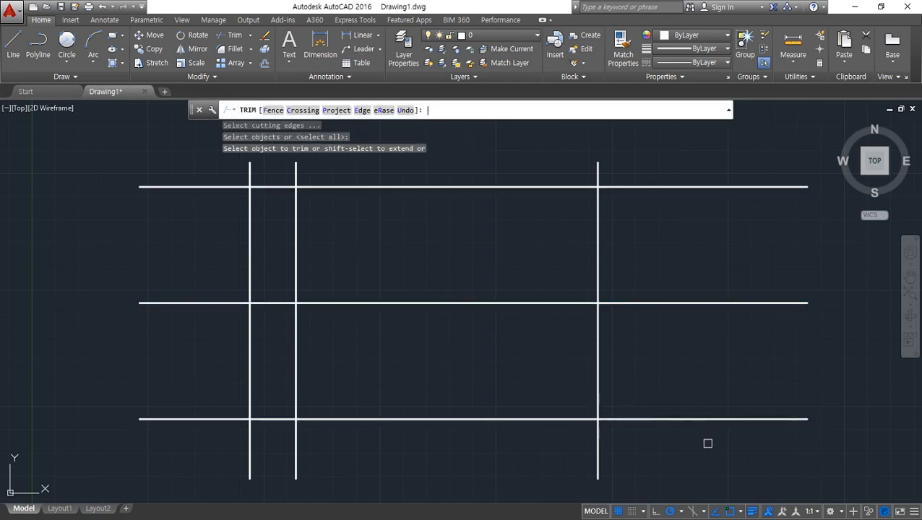
text(f)
key(Return)
click(704, 442)
click(636, 173)
click(215, 176)
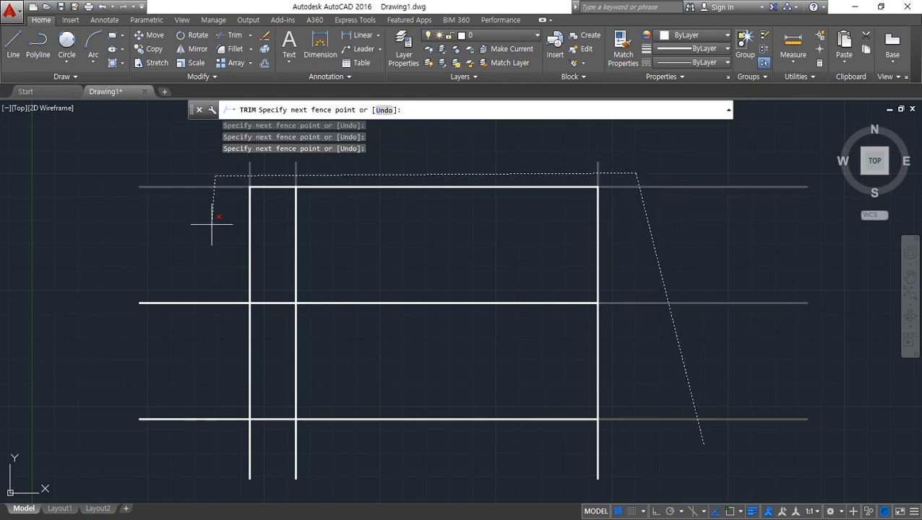
click(210, 435)
click(643, 453)
key(Return)
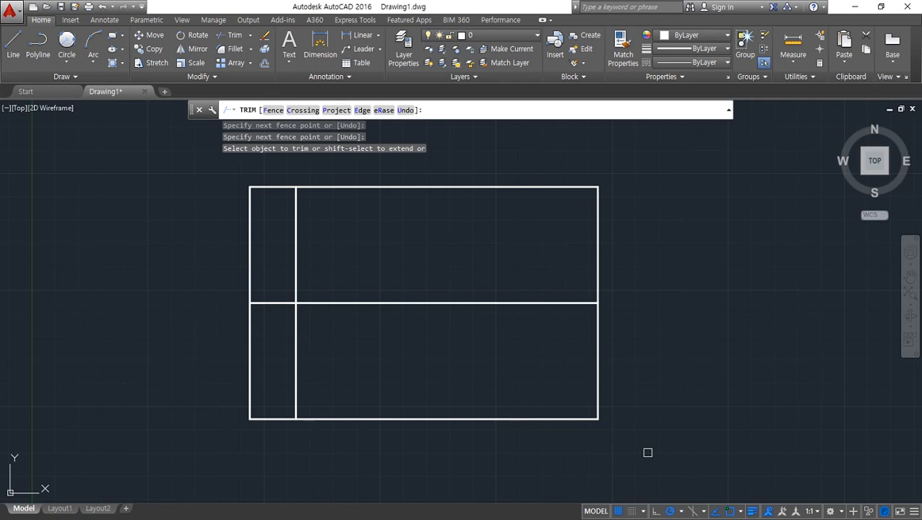
click(346, 330)
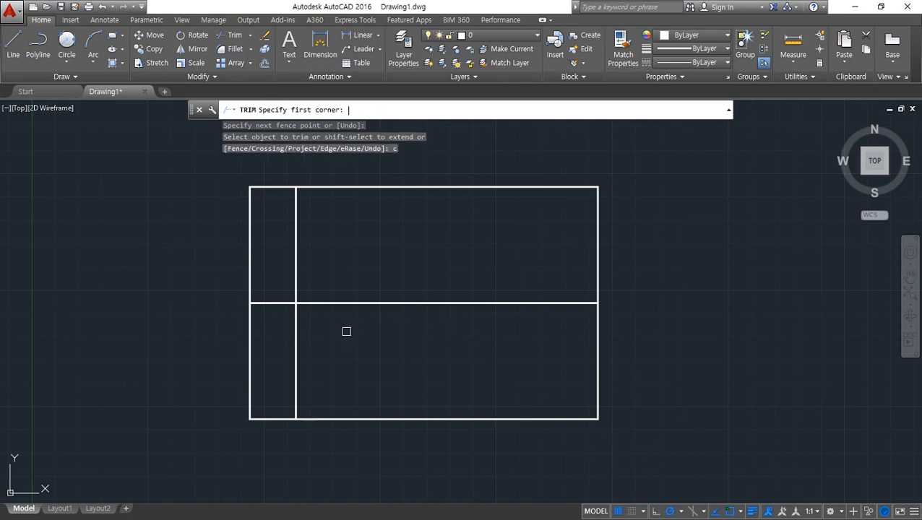
key(Escape)
Step: Draw a radius 10 circle at the intersection of the horizontal and vertical centre lines
text(c)
key(Return)
click(296, 303)
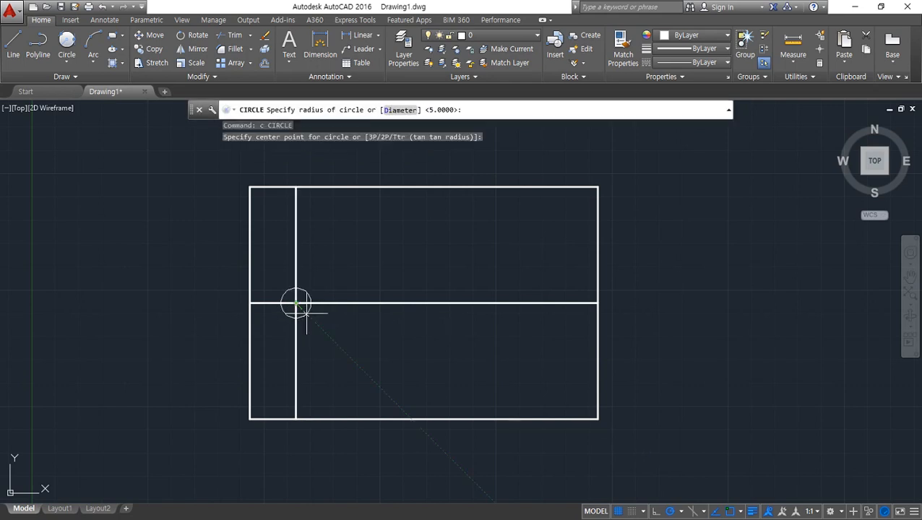
text(10)
key(Return)
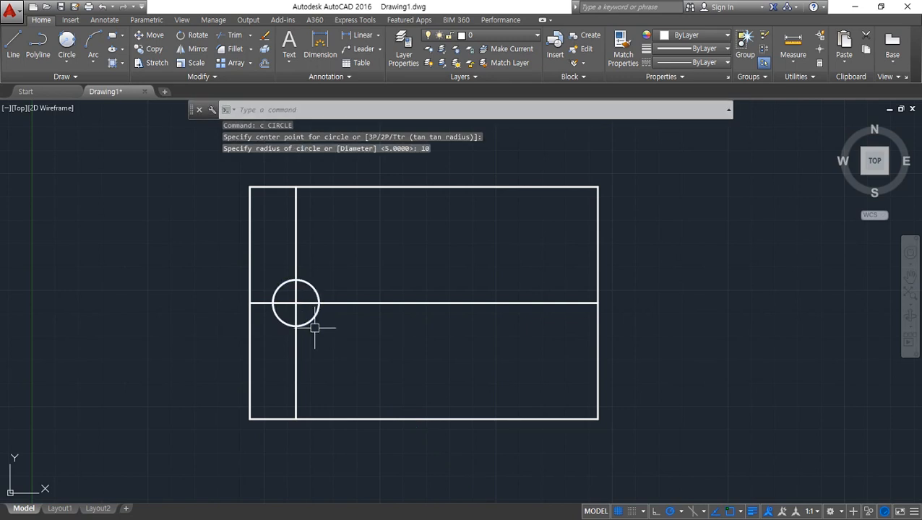
Step: Offset the vertical centre line 10 to the right, tangent to the circle
text(o)
key(Return)
text(10)
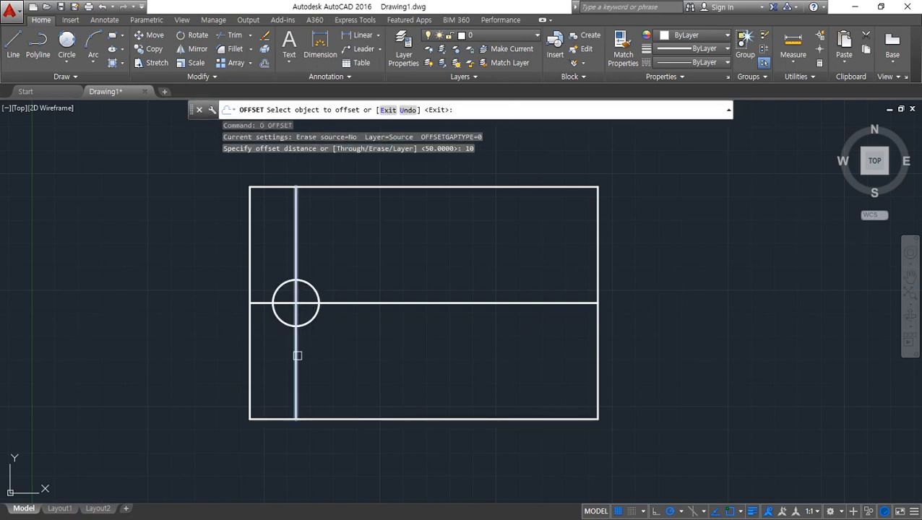
click(298, 354)
click(350, 357)
key(Return)
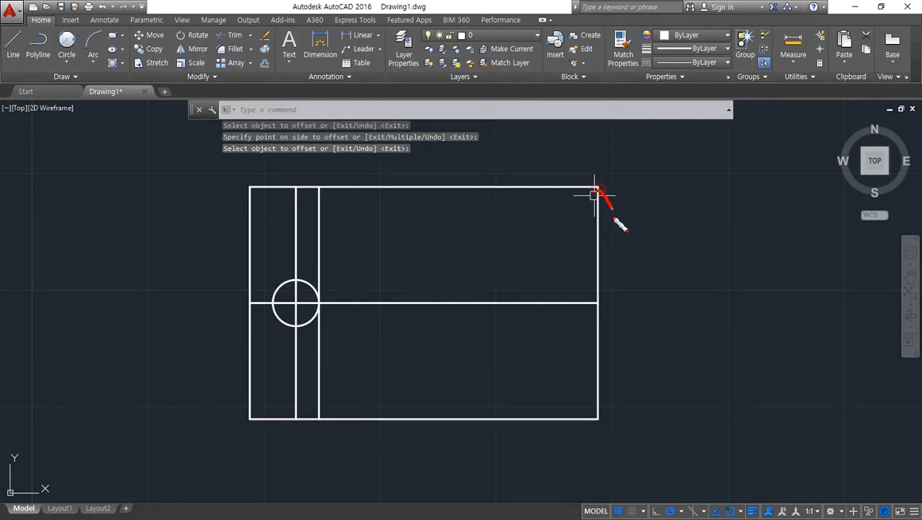
drag(599, 188, 609, 186)
mouse_move(587, 373)
mouse_down()
mouse_move(599, 418)
mouse_move(564, 362)
mouse_up()
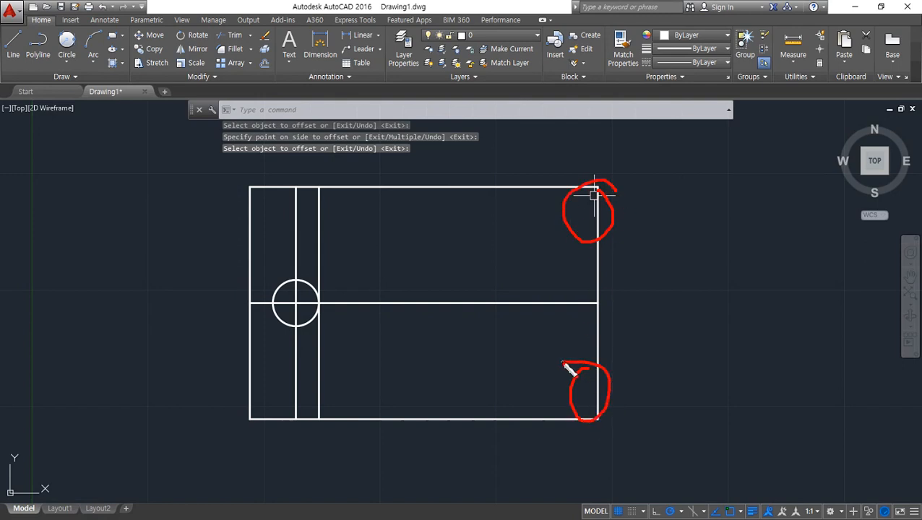
Step: Offset the outline's top edge 18 downward and its bottom edge 18 upward
text(o)
key(Return)
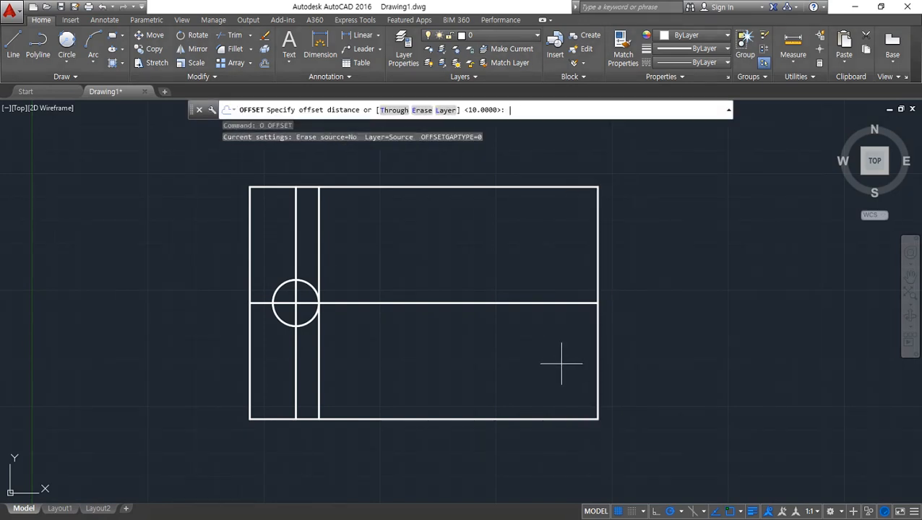
text(18)
key(Return)
click(533, 187)
click(534, 233)
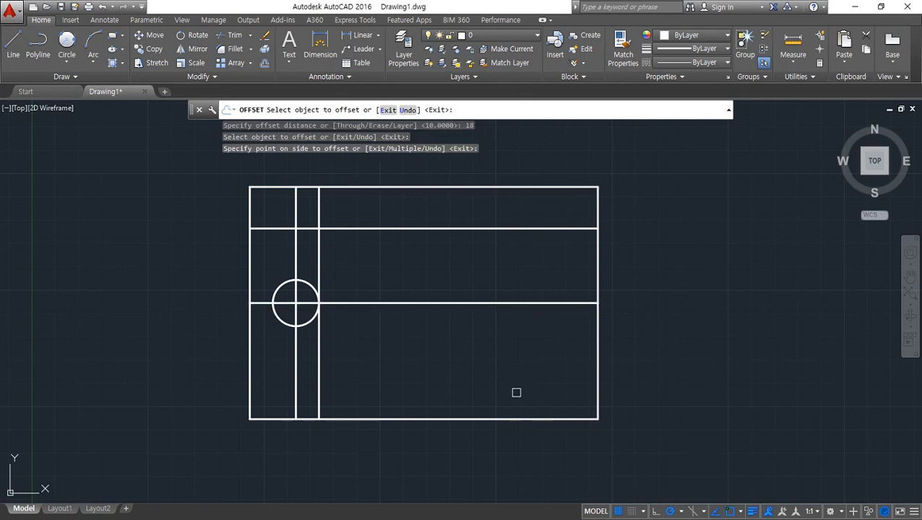
click(515, 419)
click(510, 376)
key(Return)
Step: Trim away the outline's right edge between the two 18 offset lines to open the notch
text(tr)
key(Return)
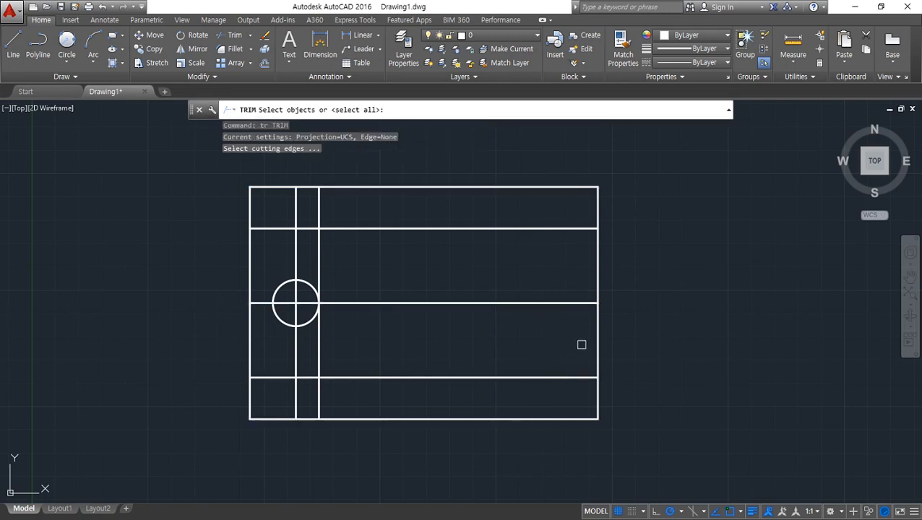
key(Return)
click(593, 337)
click(594, 286)
right_click(509, 245)
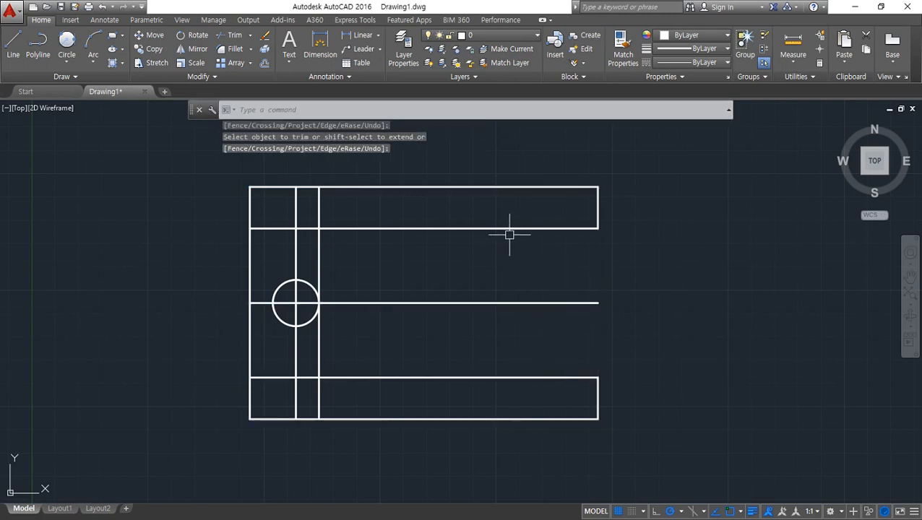
drag(497, 244, 476, 249)
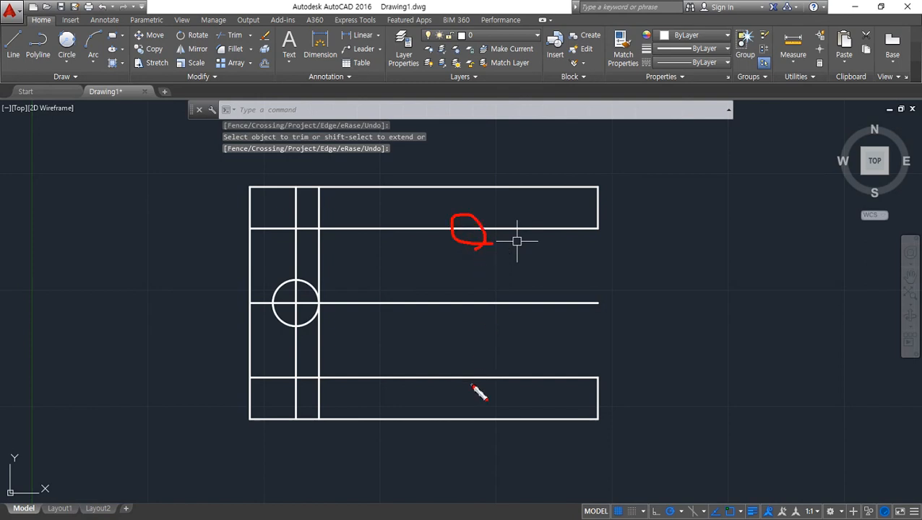
drag(472, 386, 484, 402)
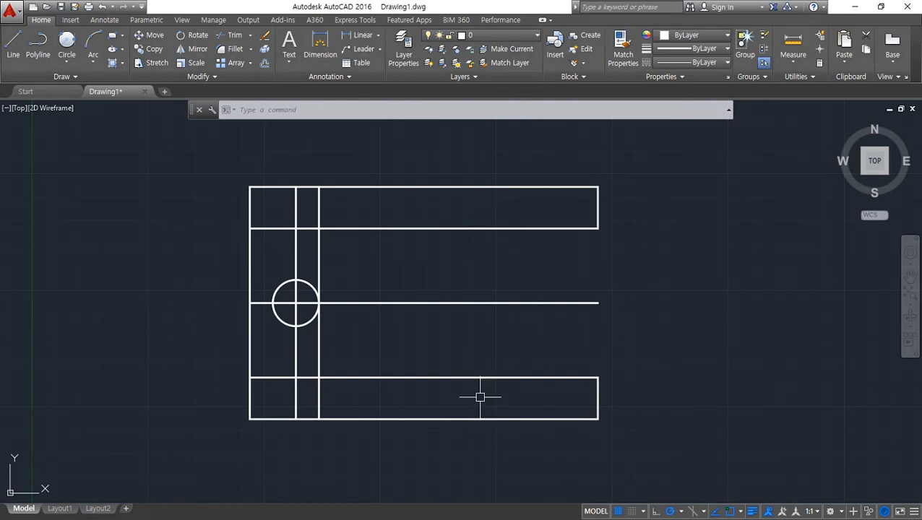
Step: Erase the two horizontal helper lines offset 18 from the outline's top and bottom edges
click(471, 376)
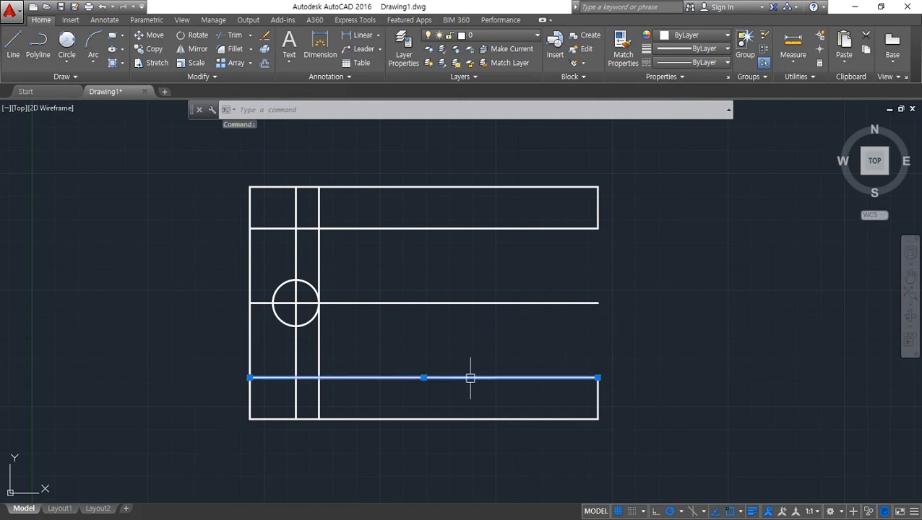
click(425, 228)
text(e)
key(Return)
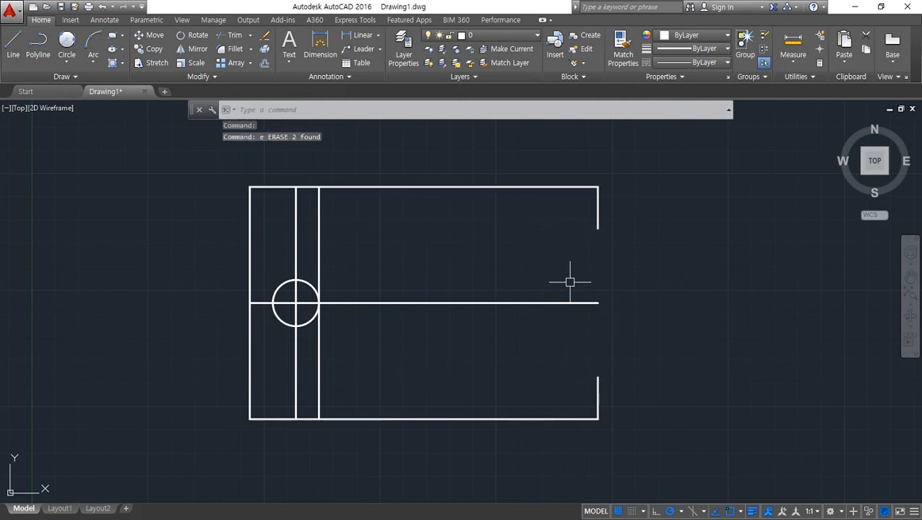
text(l)
key(Return)
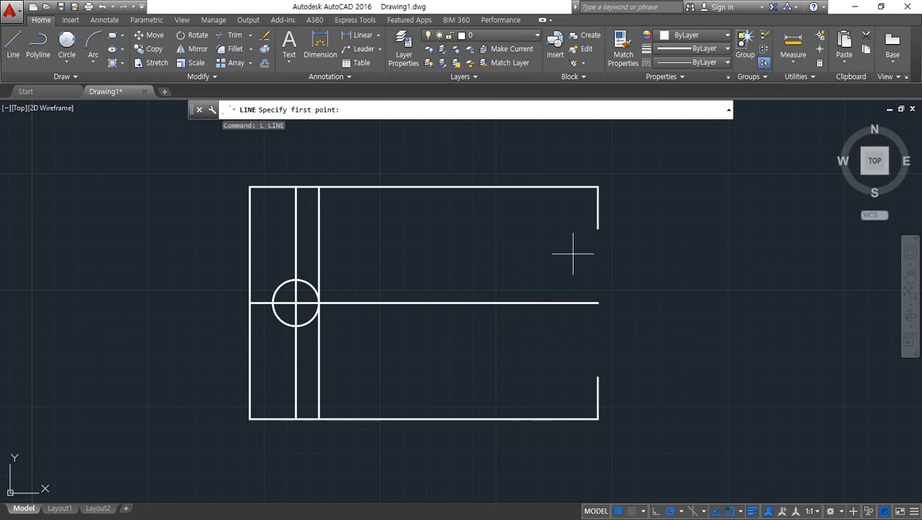
click(597, 228)
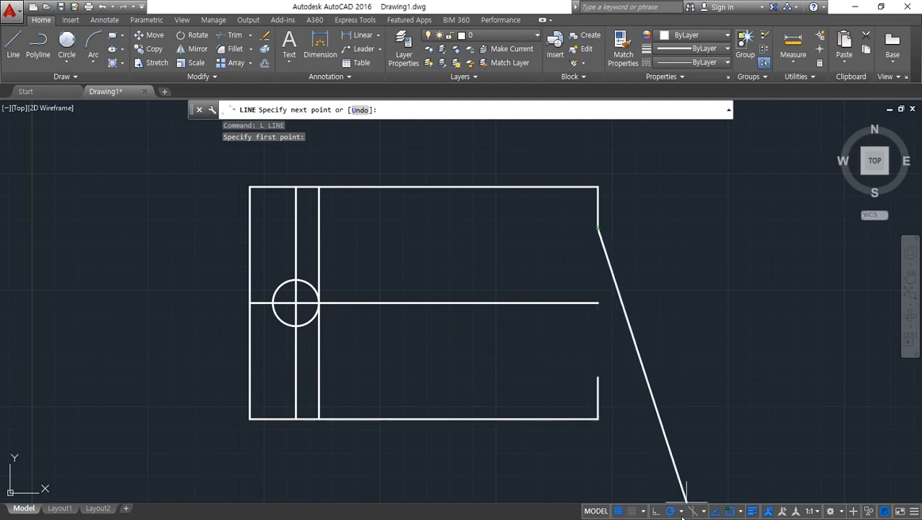
click(681, 513)
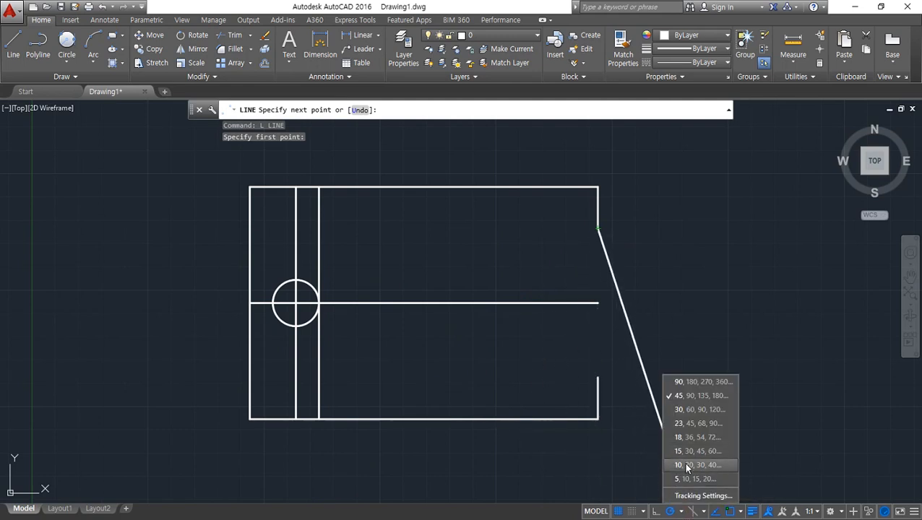
click(679, 468)
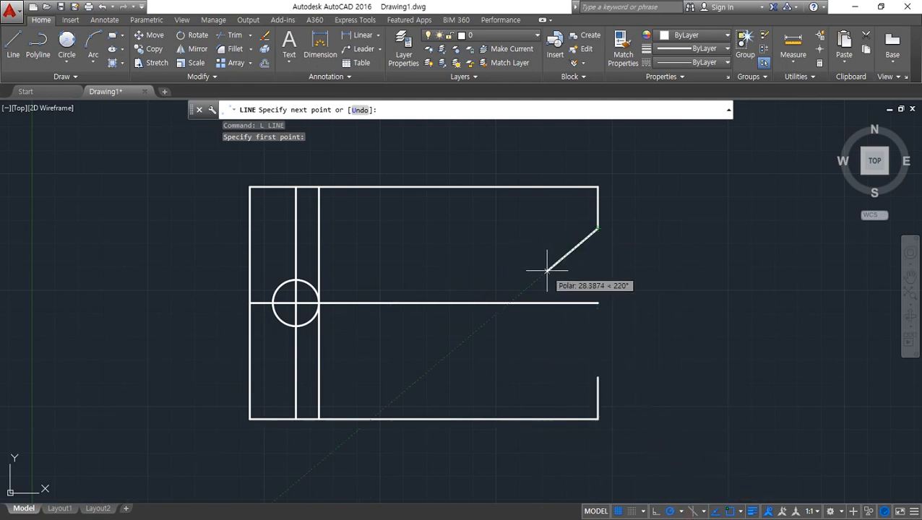
text(@140<)
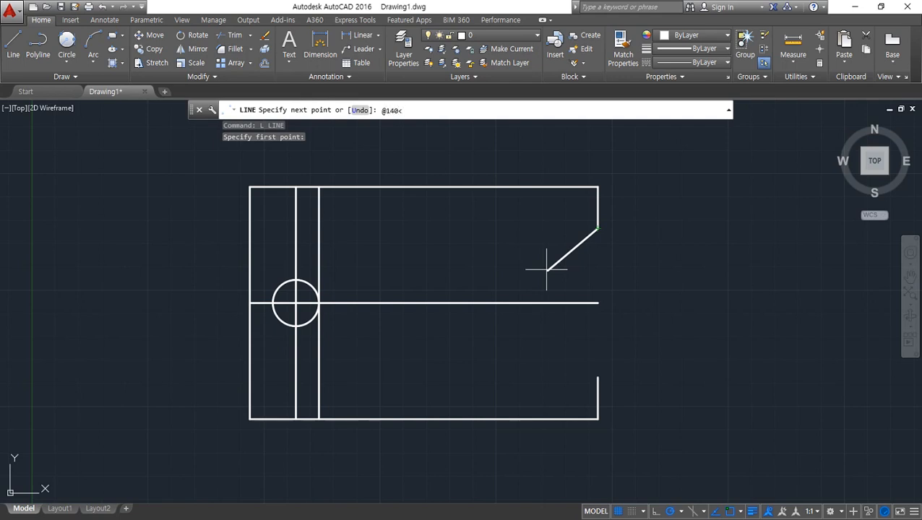
text(90)
key(Return)
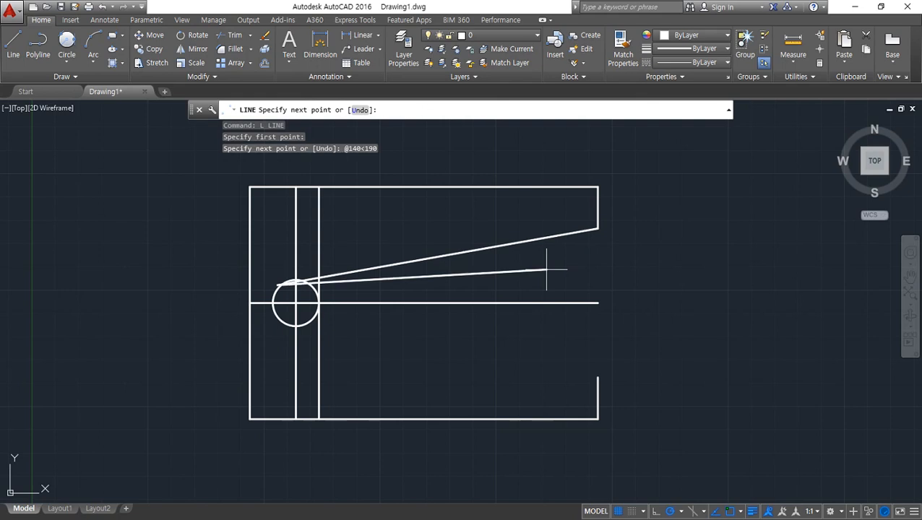
key(Return)
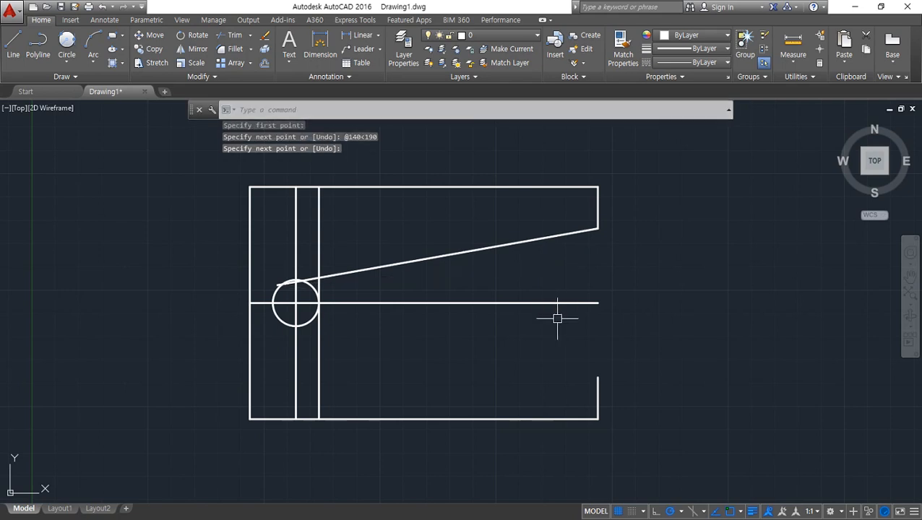
Step: Draw the notch's lower sloped line from the right edge's lower opening corner at 170° to the vertical line beside the circle
key(Return)
click(598, 377)
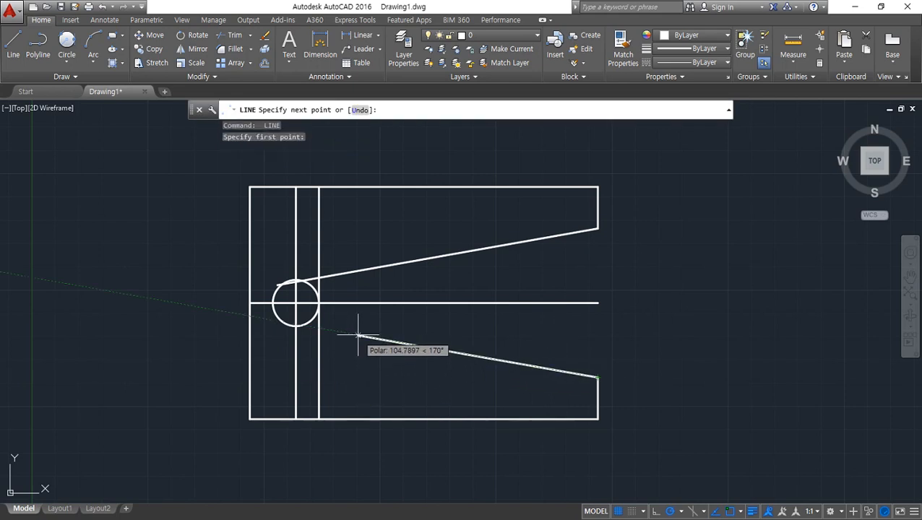
click(318, 328)
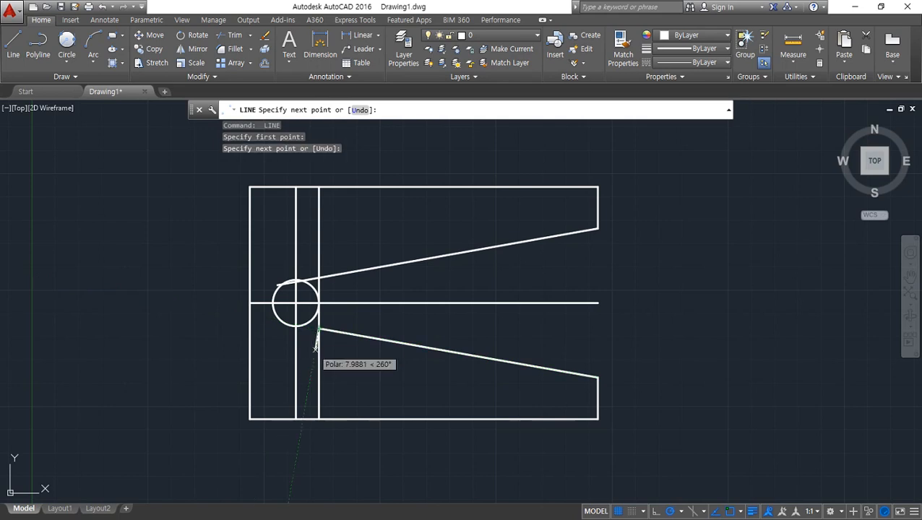
key(Return)
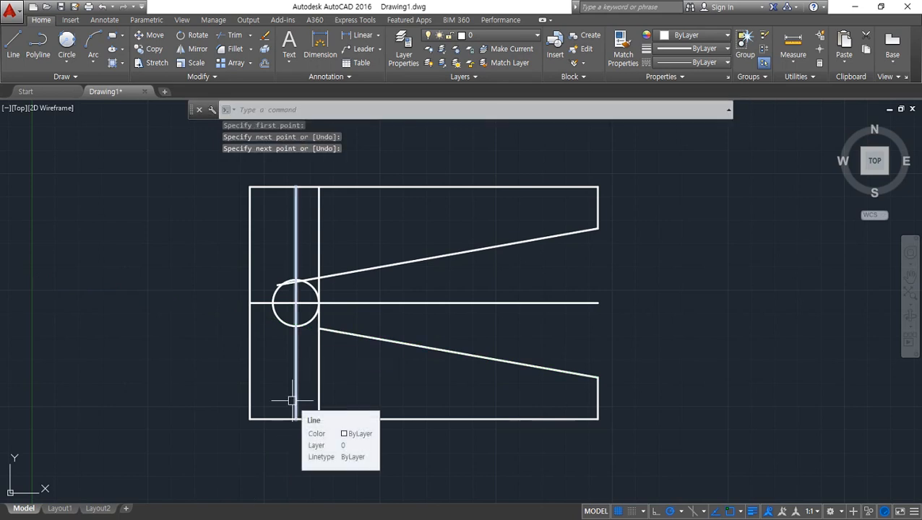
click(386, 257)
click(369, 280)
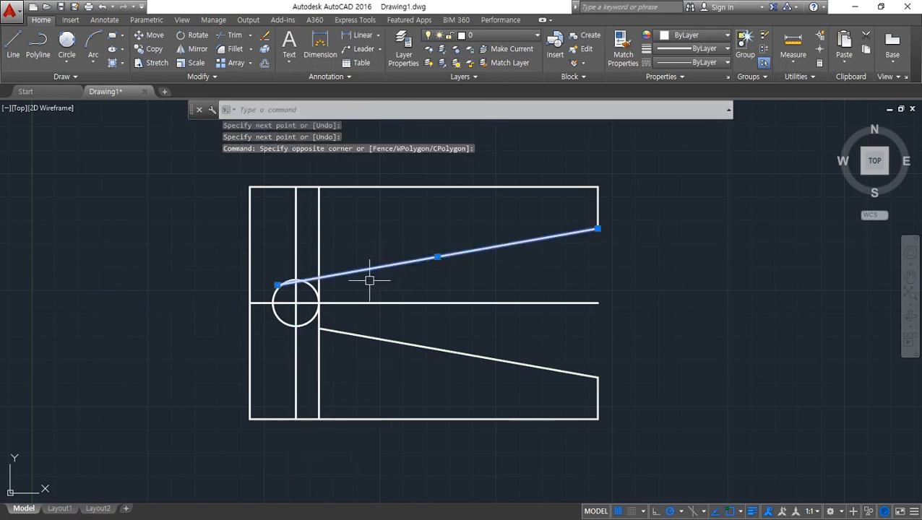
key(Escape)
scroll(369, 280, up, 5)
click(264, 207)
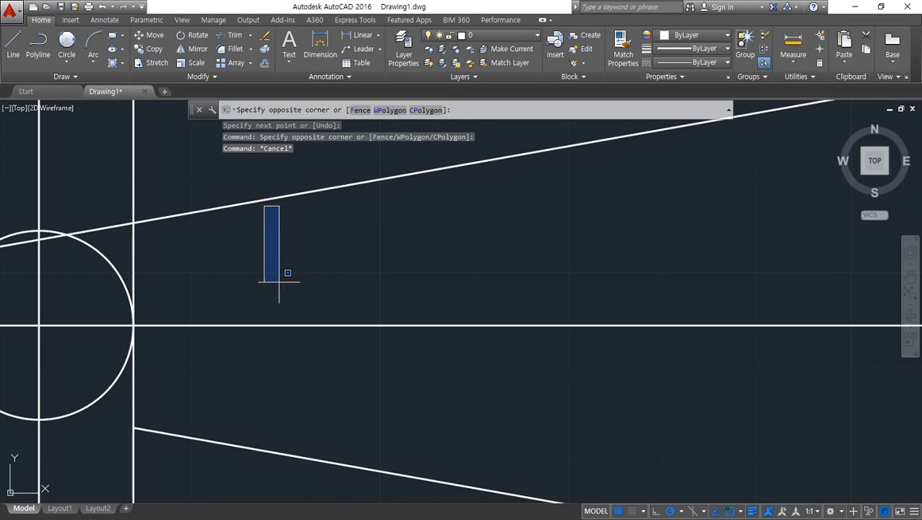
key(Escape)
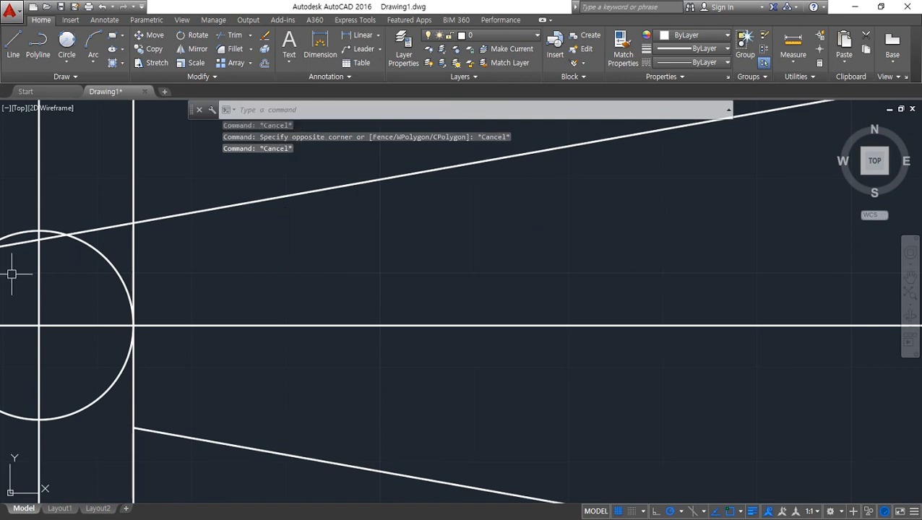
key(ctrl+2)
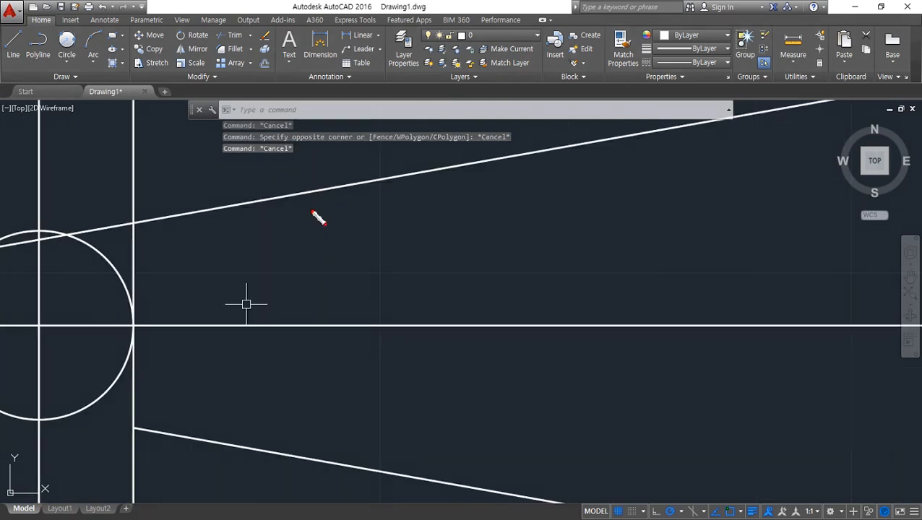
mouse_move(319, 192)
mouse_down()
mouse_move(344, 242)
mouse_move(333, 323)
mouse_move(360, 313)
mouse_up()
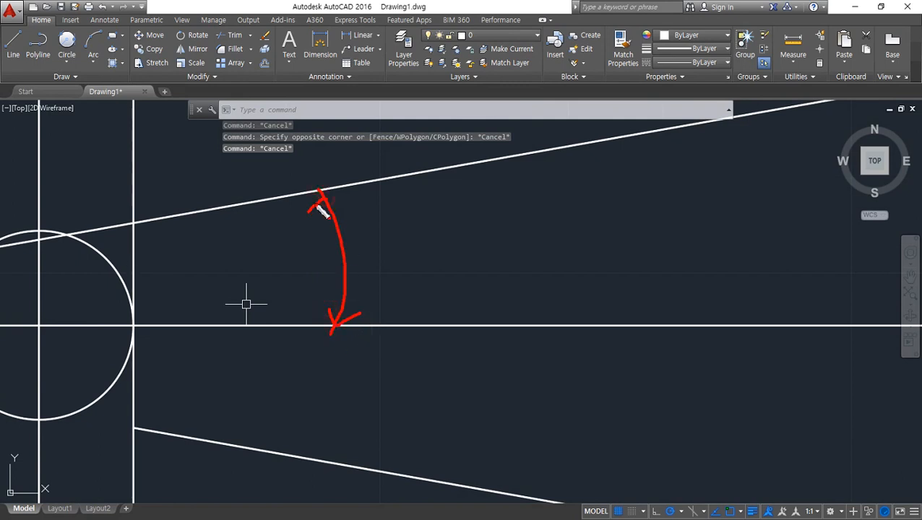
drag(317, 205, 344, 219)
key(Escape)
scroll(449, 243, down, 3)
scroll(656, 181, up, 1)
key(ctrl+2)
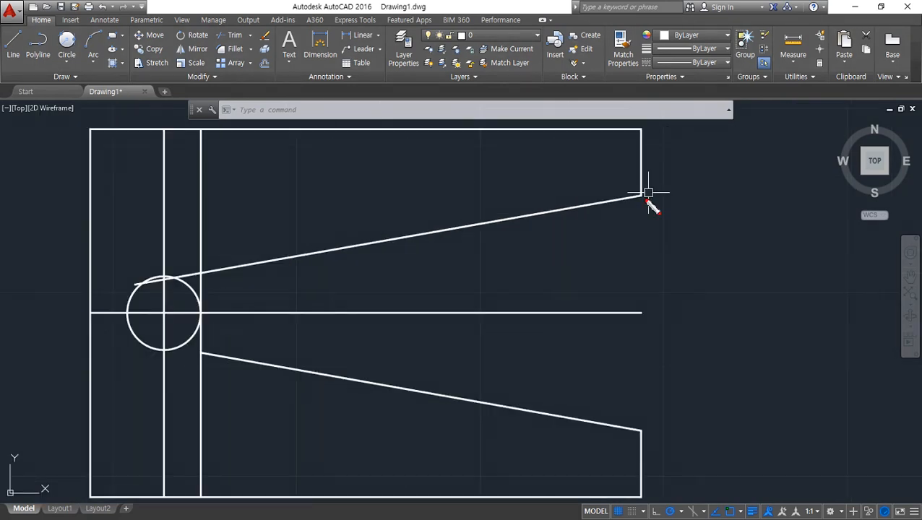
drag(645, 194, 335, 193)
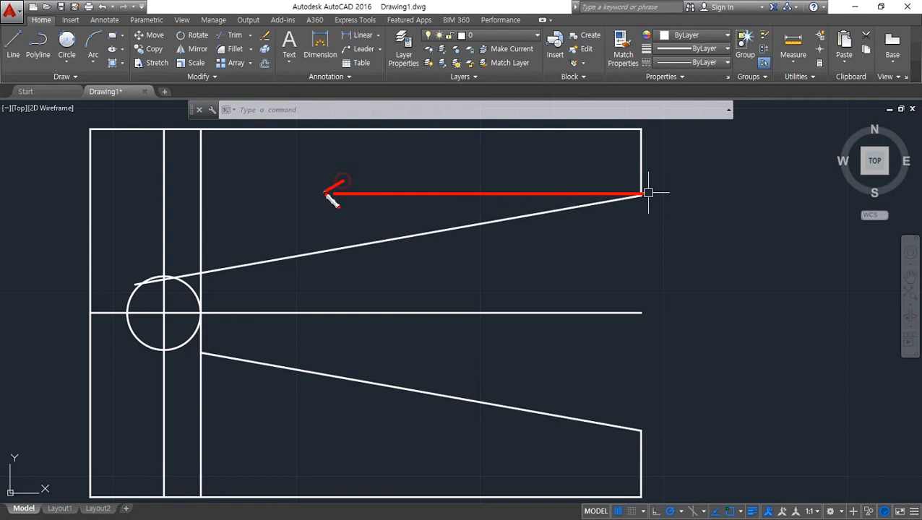
drag(648, 194, 736, 194)
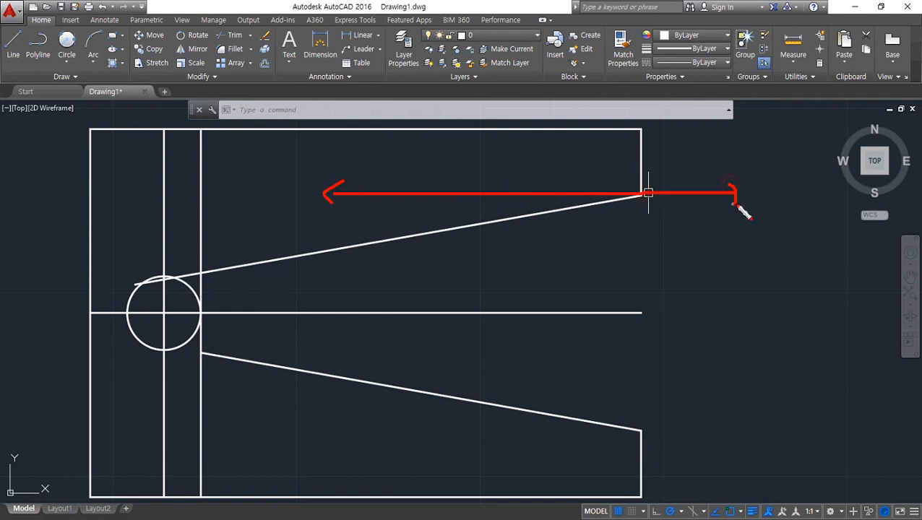
drag(260, 182, 277, 190)
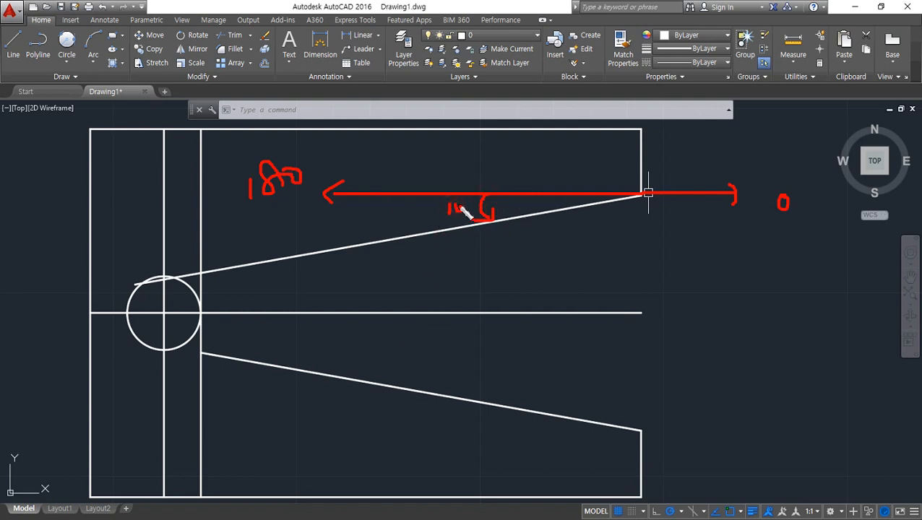
drag(533, 216, 390, 246)
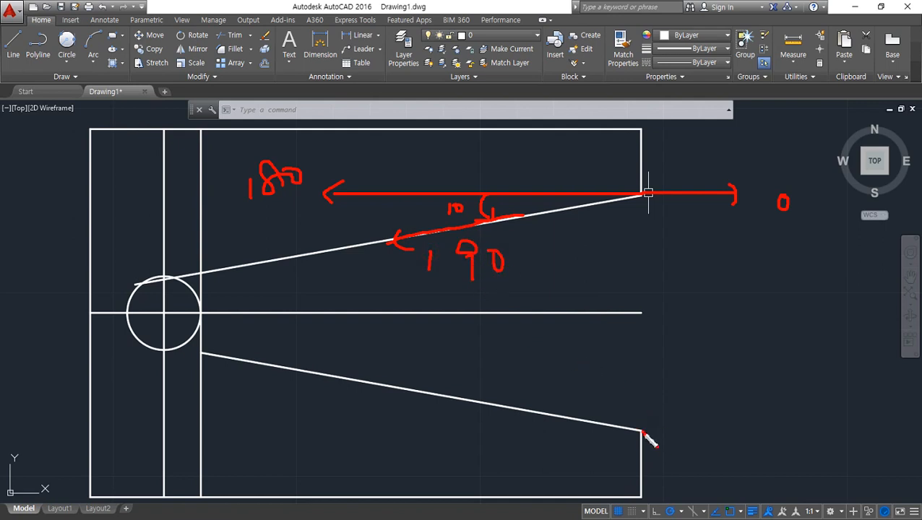
mouse_move(643, 432)
mouse_down()
mouse_move(572, 436)
mouse_move(818, 432)
mouse_move(802, 444)
mouse_up()
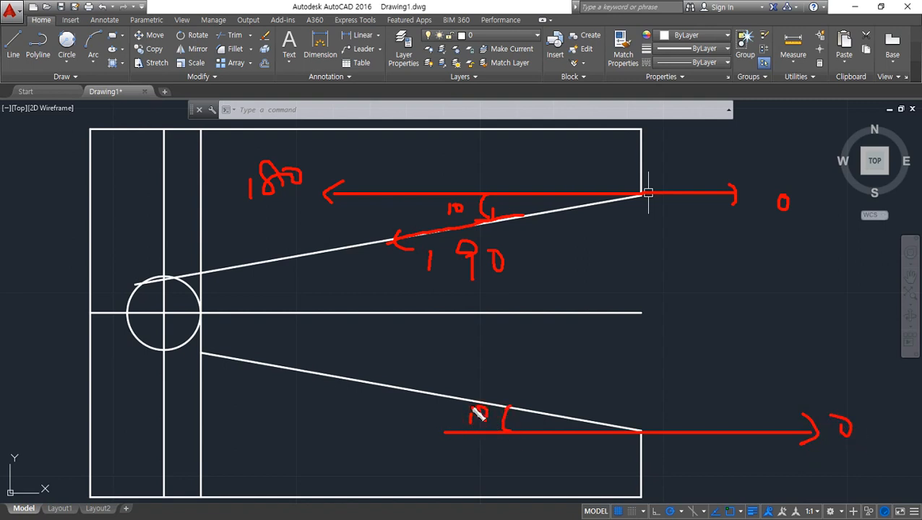
drag(381, 429, 405, 421)
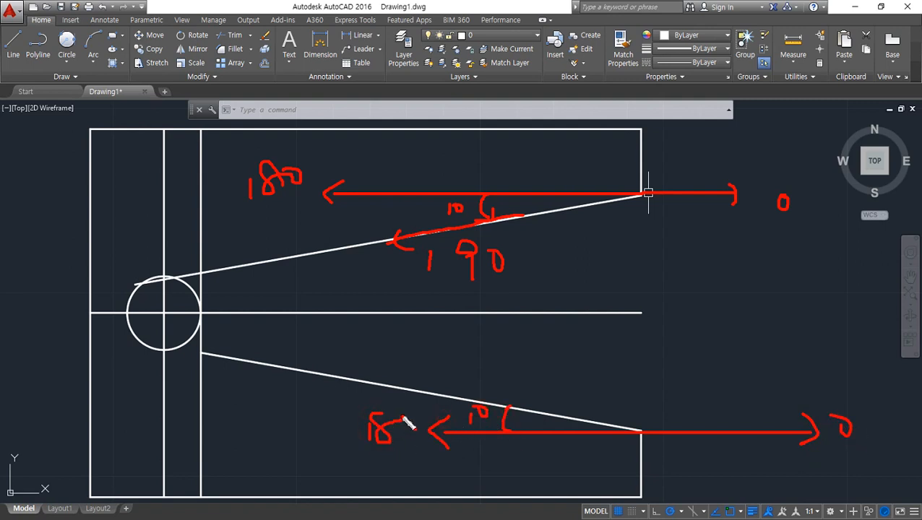
mouse_move(559, 416)
mouse_down()
mouse_move(366, 374)
mouse_move(364, 396)
mouse_up()
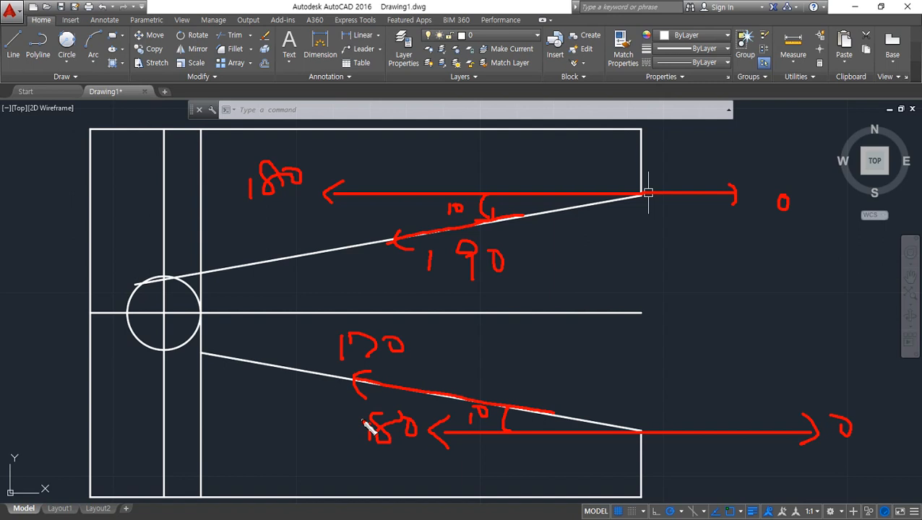
key(Escape)
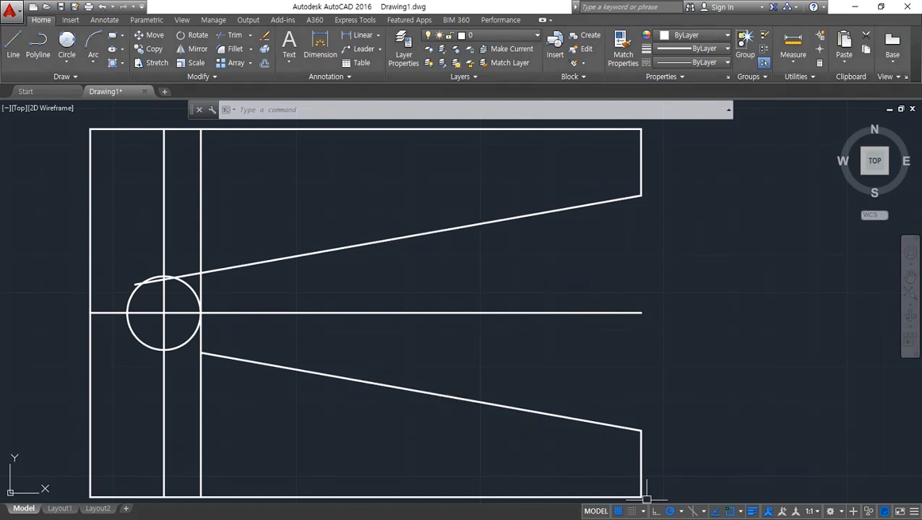
Step: Erase both sloped lines of the notch
click(336, 370)
click(294, 261)
click(300, 245)
click(276, 269)
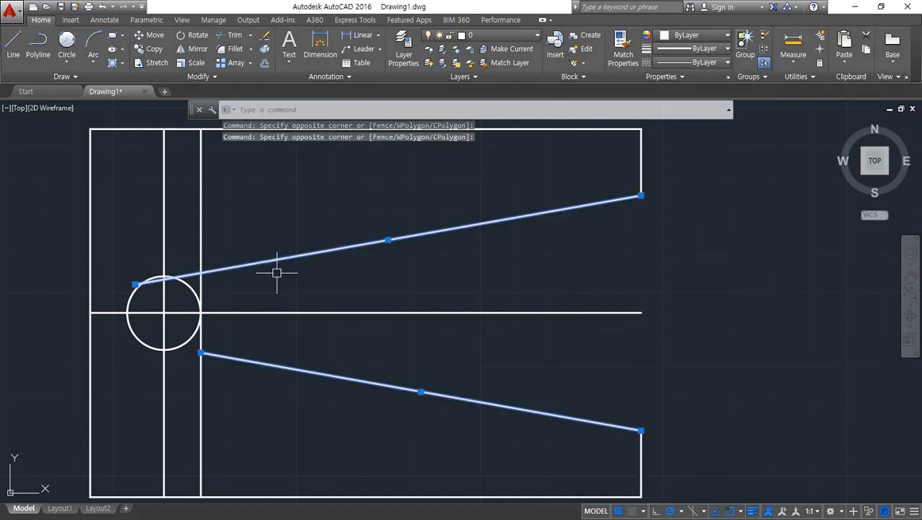
text(e)
key(Return)
Step: Draw the notch's upper sloped line from the right edge's upper opening corner at 190° to the vertical line beside the small circle
text(l)
key(Return)
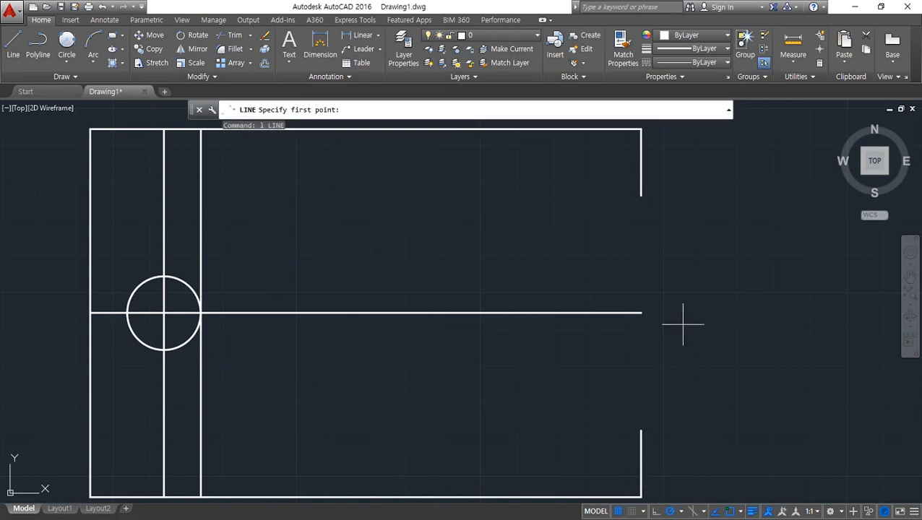
click(641, 194)
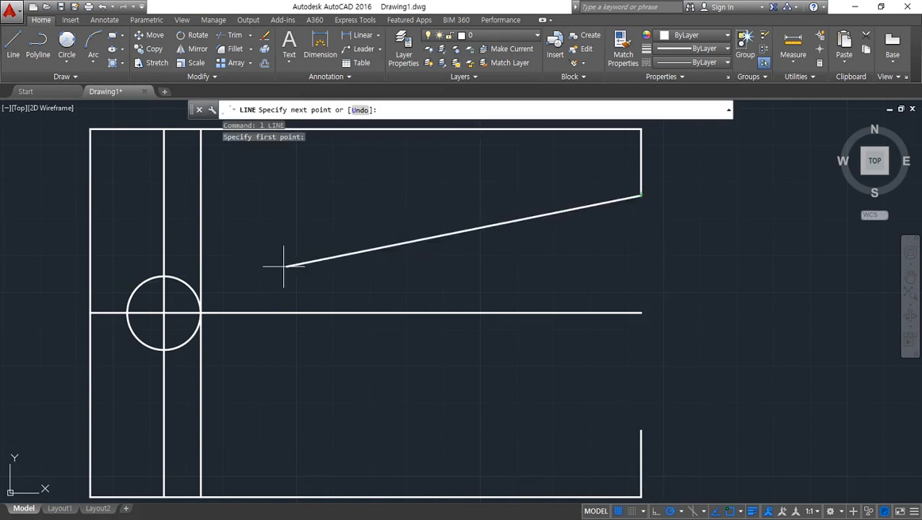
click(201, 272)
key(Return)
Step: Redraw the notch's lower sloped line from the right edge's lower opening corner at 170°, ending on the vertical line beside the small circle
key(Return)
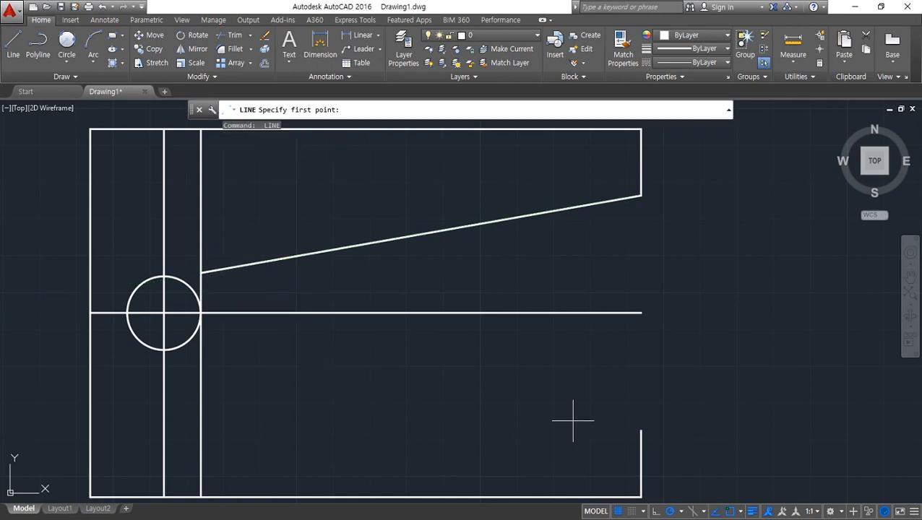
click(641, 431)
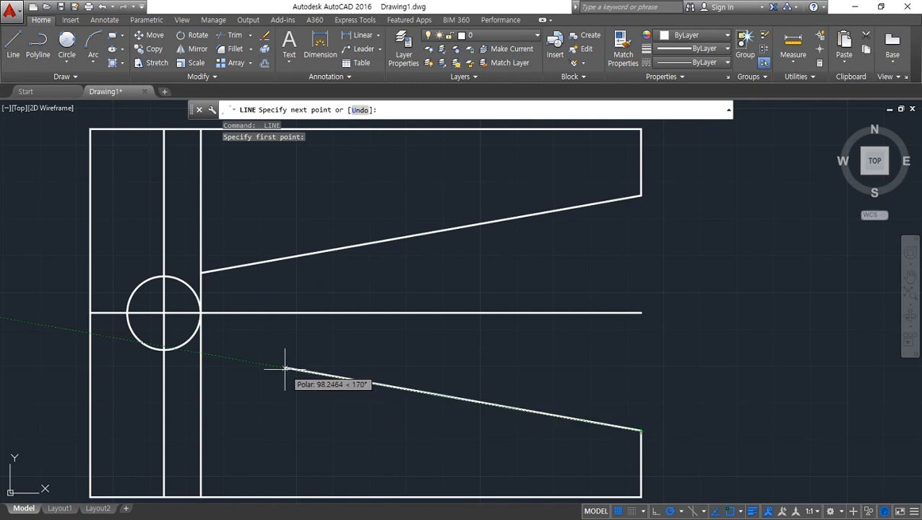
click(201, 353)
key(Return)
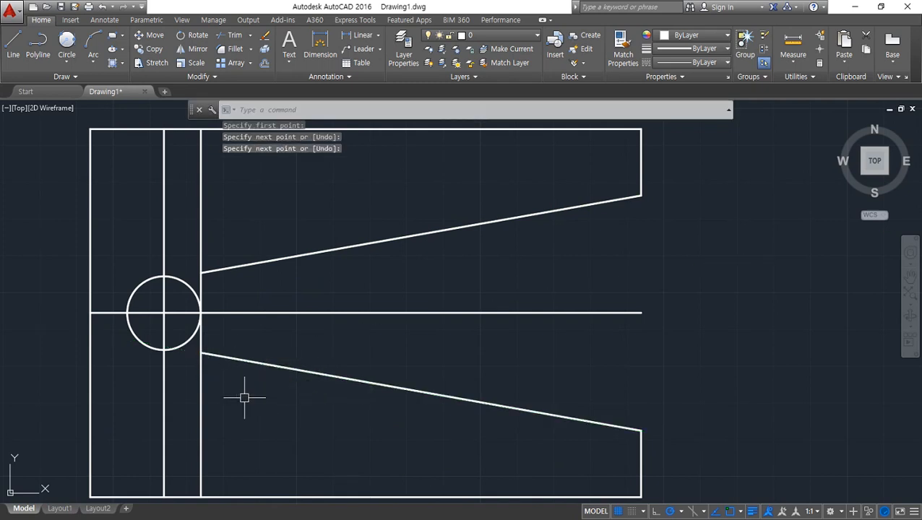
Step: Trim the vertical line beside the small circle below and above the notch, keeping only the piece between the sloped lines
text(tr)
key(Return)
key(Return)
click(200, 412)
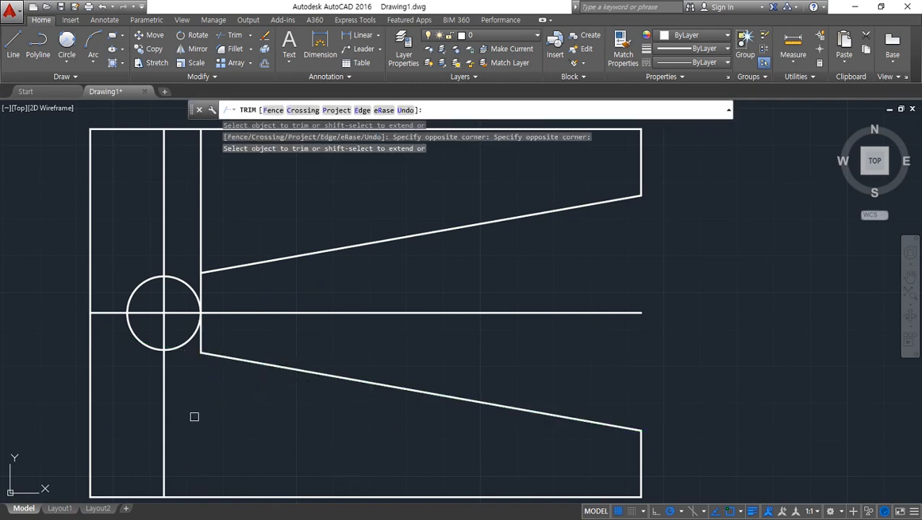
click(201, 223)
key(Return)
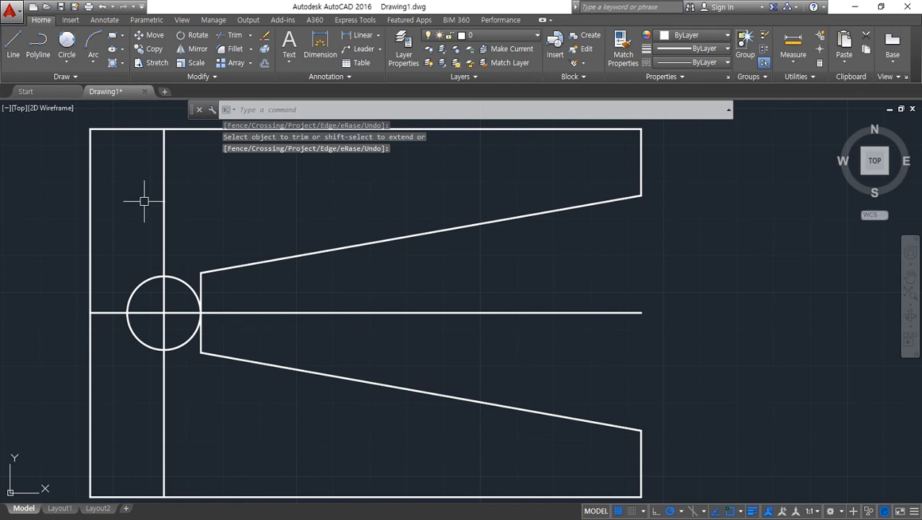
Step: Draw a three-tangent circle touching the outline's left edge, the R10 circle and the outline's top edge
click(66, 64)
click(81, 203)
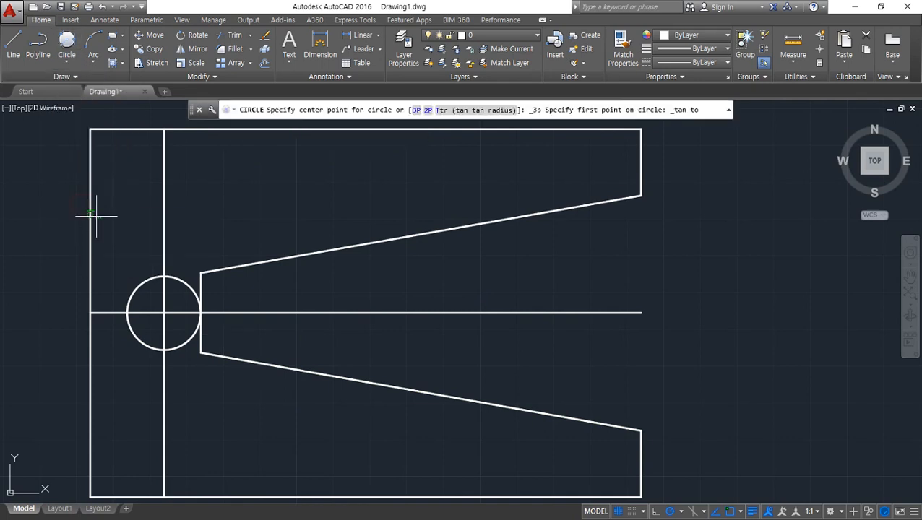
click(142, 273)
click(93, 206)
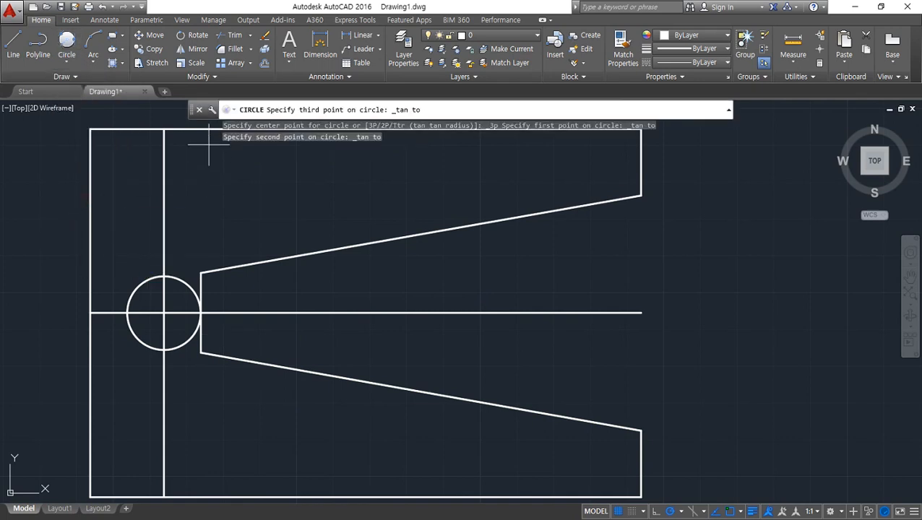
click(200, 132)
Step: Draw a second three-tangent circle touching the notch's upper sloped line, the large corner circle and the outline's top edge
middle_drag(323, 238, 318, 368)
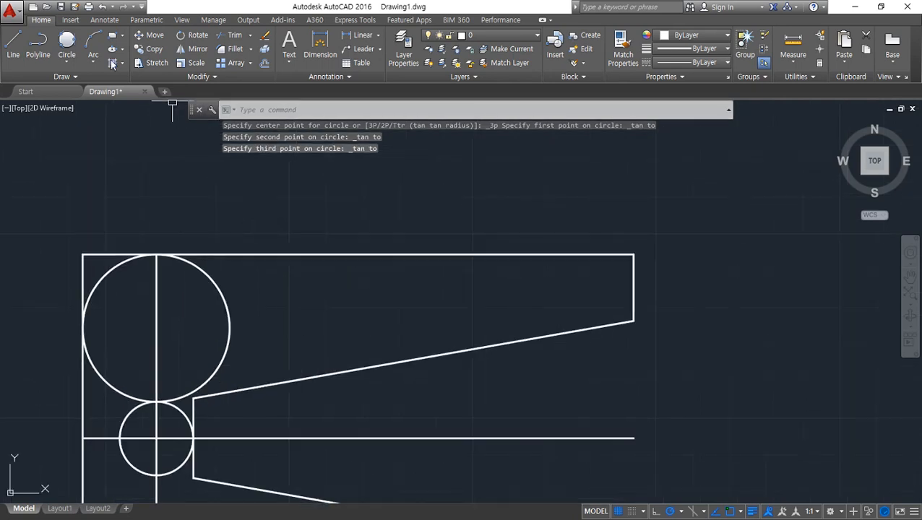
key(Return)
click(296, 381)
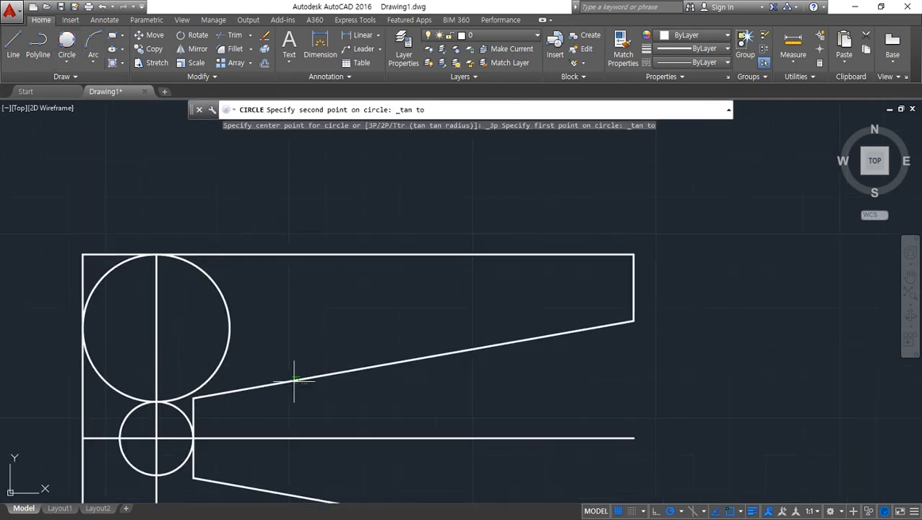
click(236, 328)
click(286, 256)
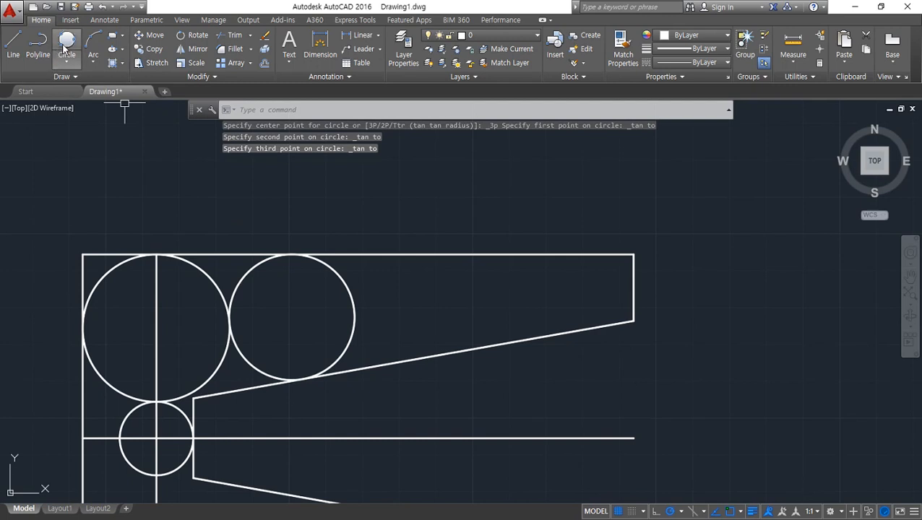
Step: Add the row's third circle, tangent to the upper sloped line, the second circle and the outline's top edge
key(Return)
click(422, 359)
click(356, 311)
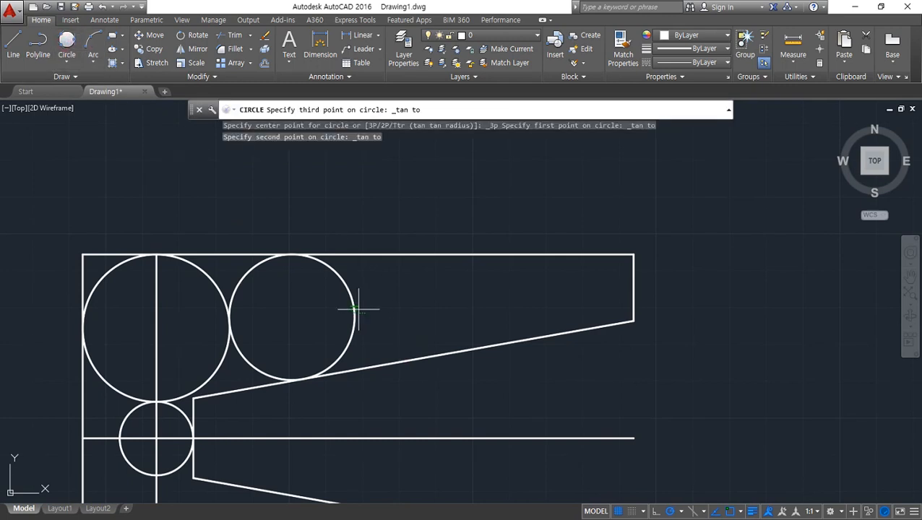
click(403, 254)
Step: Add the row's fourth circle, tangent to the upper sloped line, the third circle and the outline's top edge
key(Return)
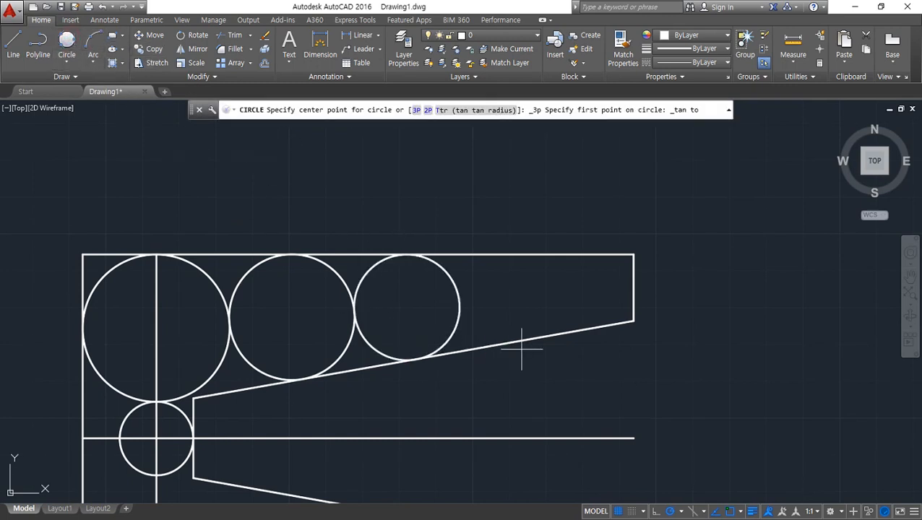
click(512, 340)
click(462, 308)
click(486, 254)
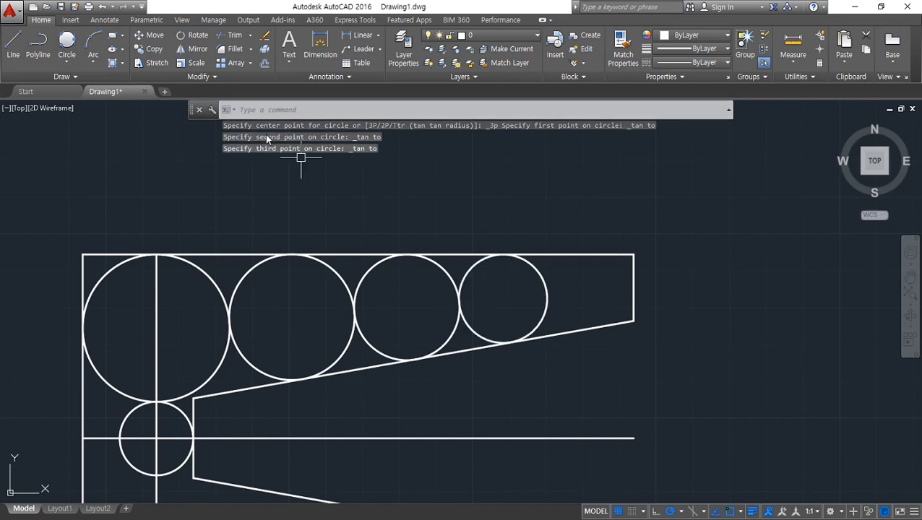
Step: Add the row's fifth circle, tangent to the upper sloped line, the fourth circle and the outline's top edge
key(Return)
click(591, 327)
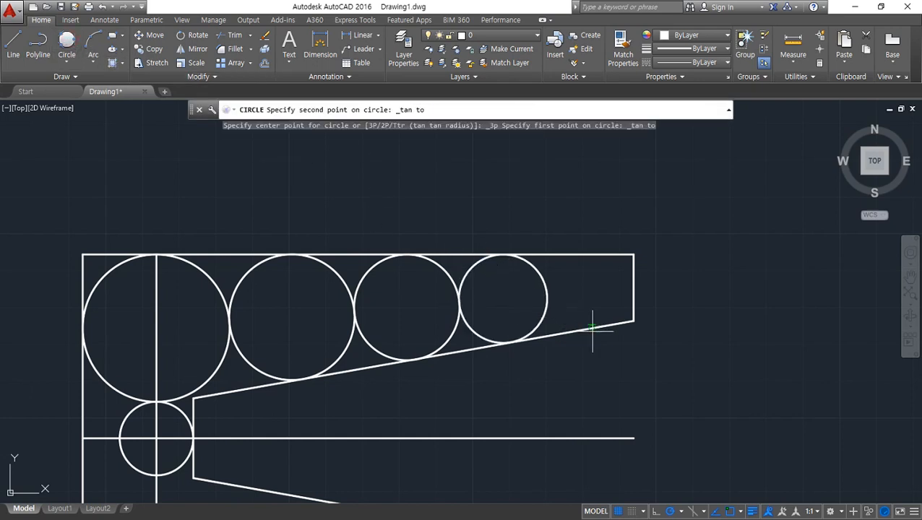
click(552, 298)
click(585, 254)
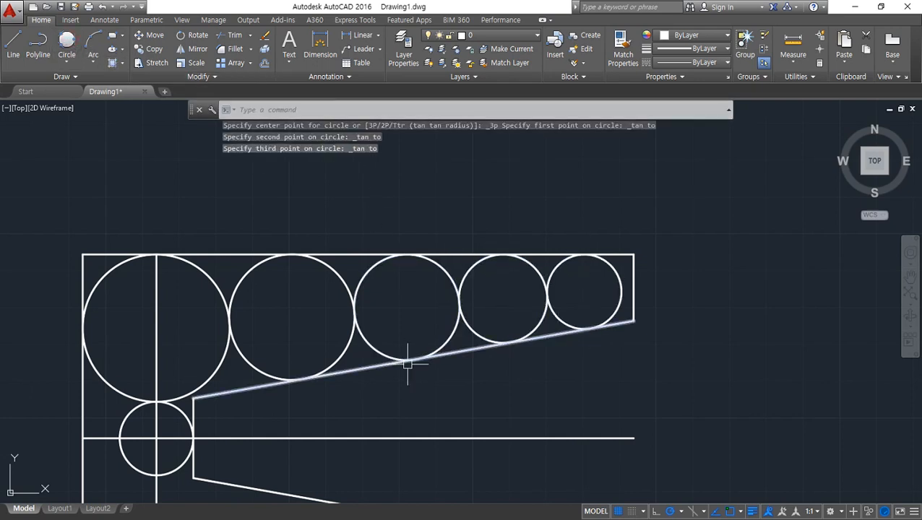
scroll(396, 401, down, 2)
mouse_move(397, 401)
middle_down()
mouse_move(448, 313)
mouse_move(436, 302)
middle_up()
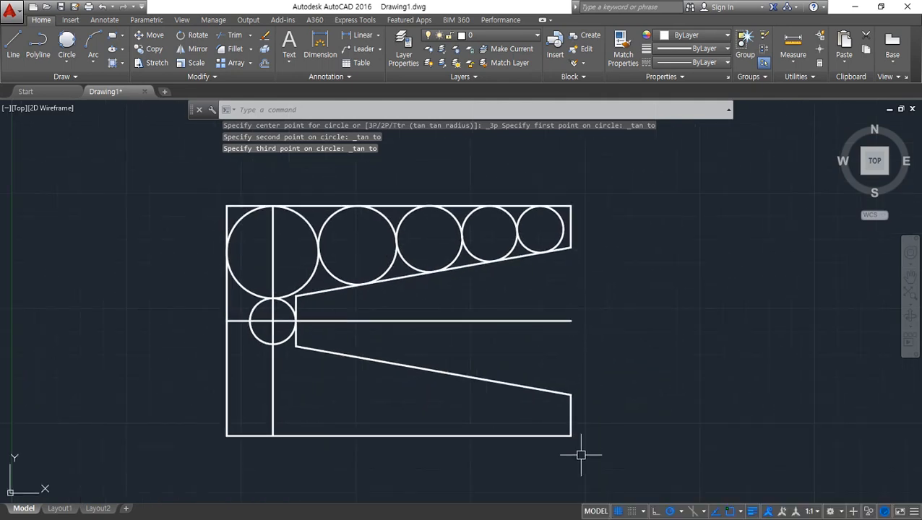
mouse_move(282, 435)
mouse_down()
mouse_move(538, 210)
mouse_move(502, 457)
mouse_up()
key(Escape)
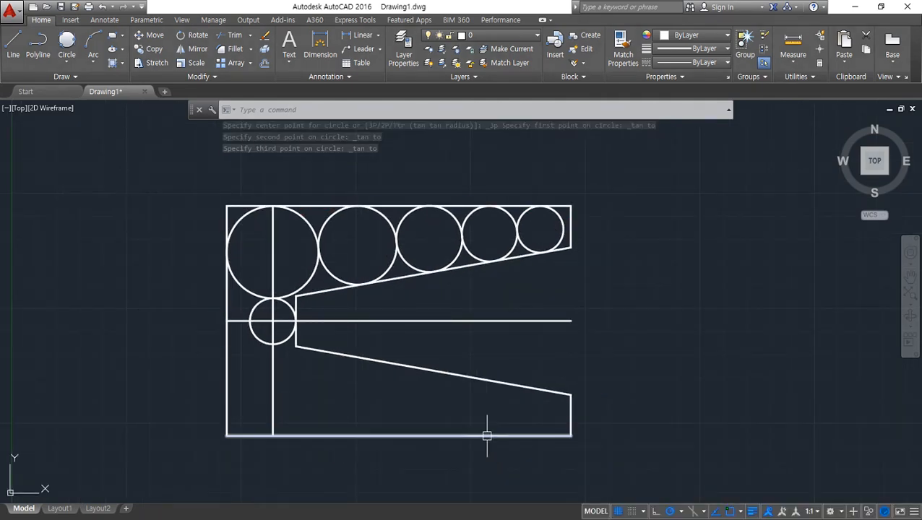